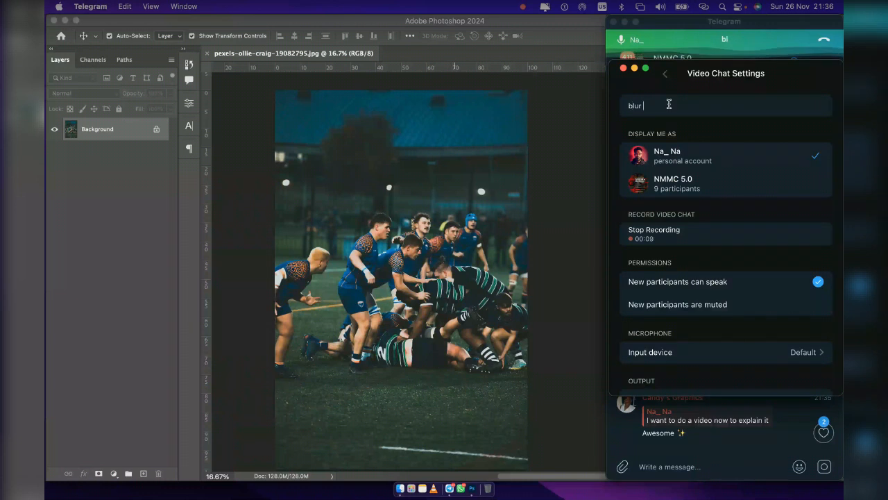
Set the video chat's title to "blur effect" and save it
type("effect")
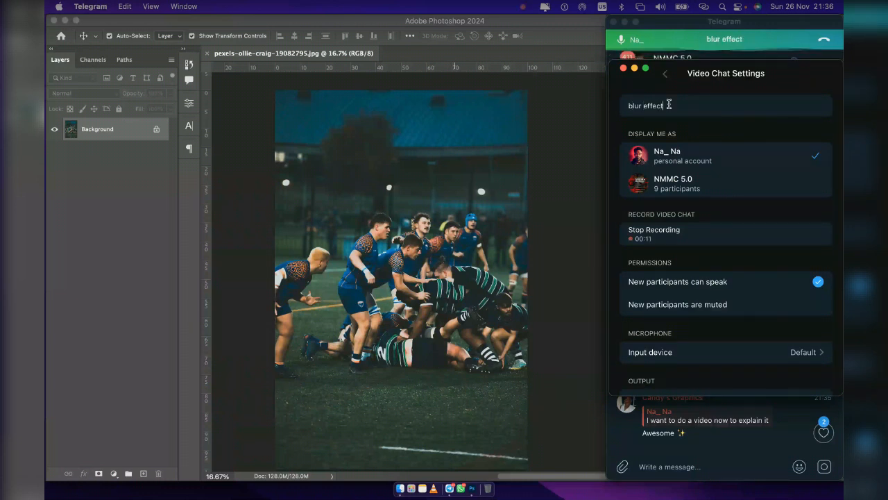
key("Return")
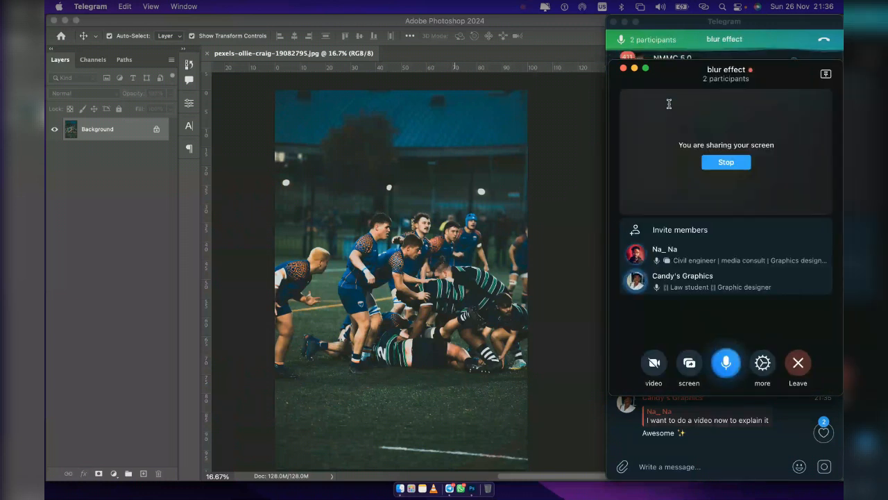
Switch to Photoshop and examine the rugby players and the background behind them in the photo up close
scroll(503, 294, "down", 1)
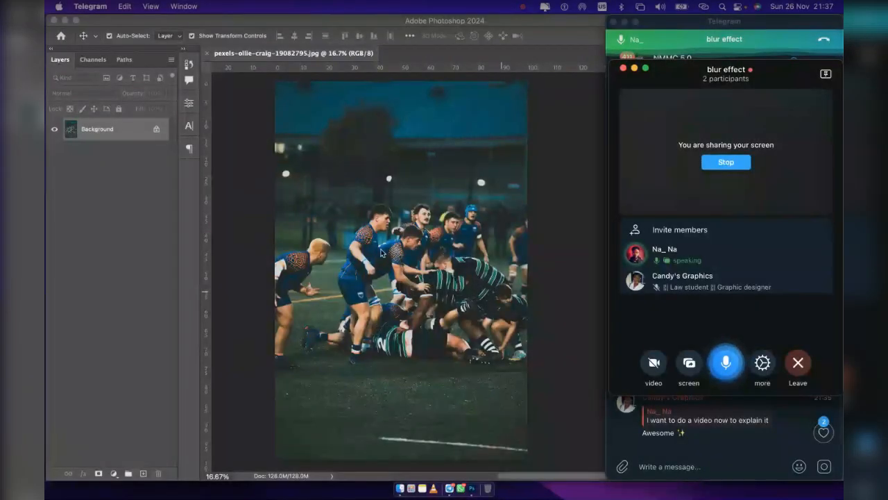
left_click(413, 244)
key("super+plus")
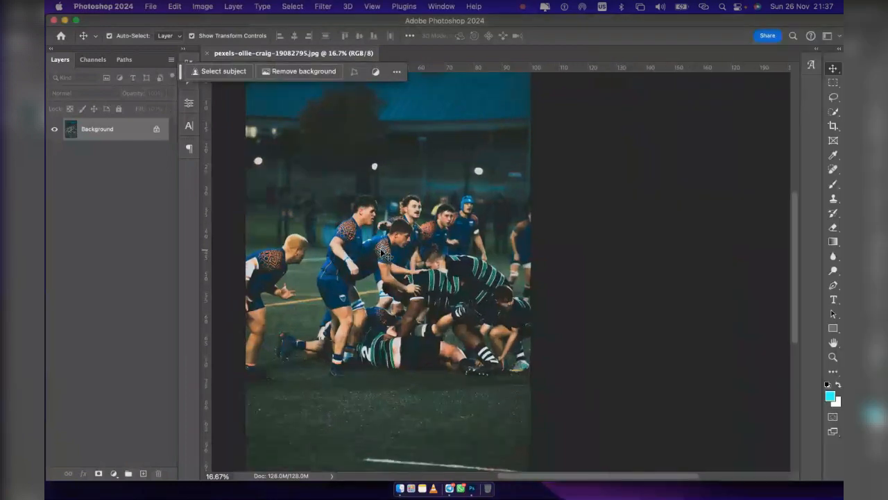
key("super+plus")
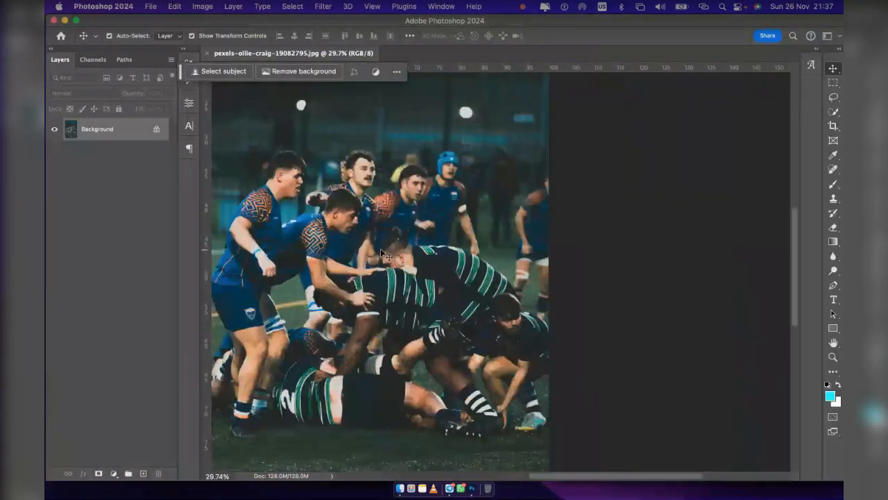
scroll(381, 248, "left", 5)
scroll(380, 248, "up", 1)
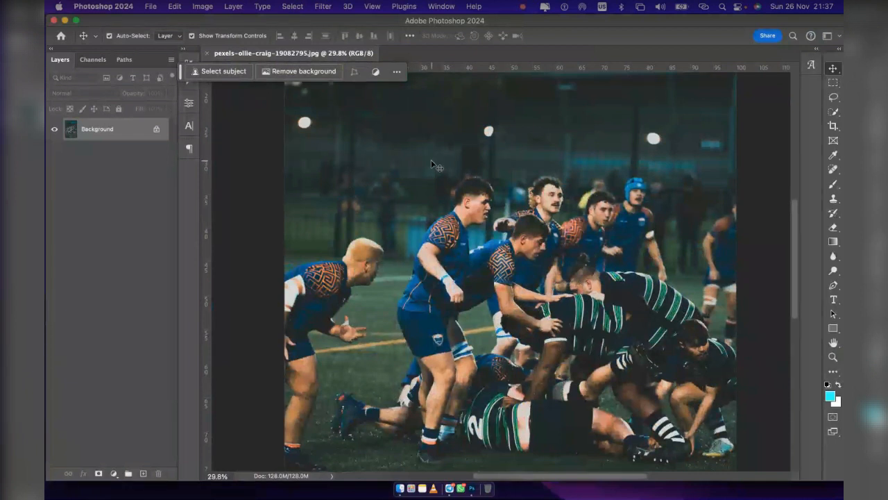
key("super+plus")
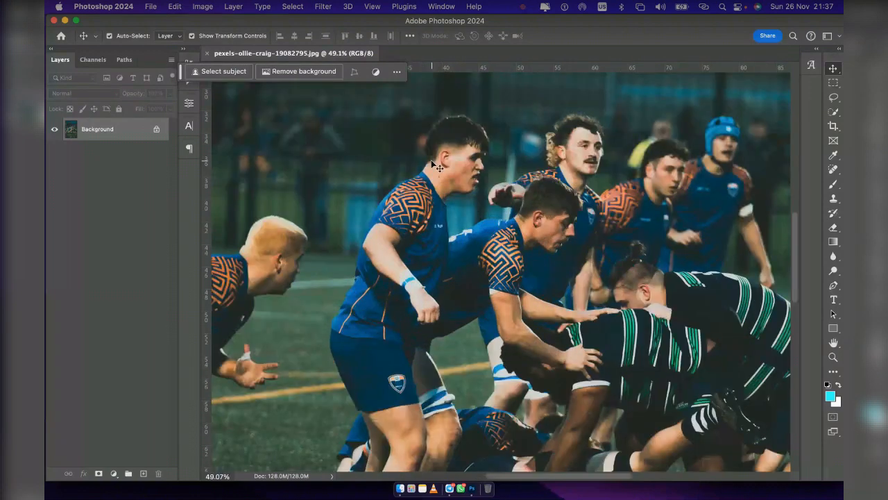
key("super+minus")
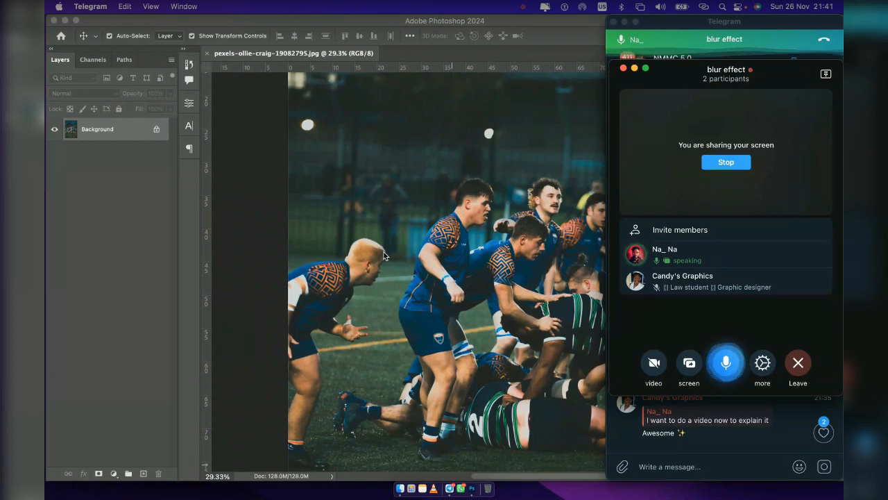
left_click(474, 261)
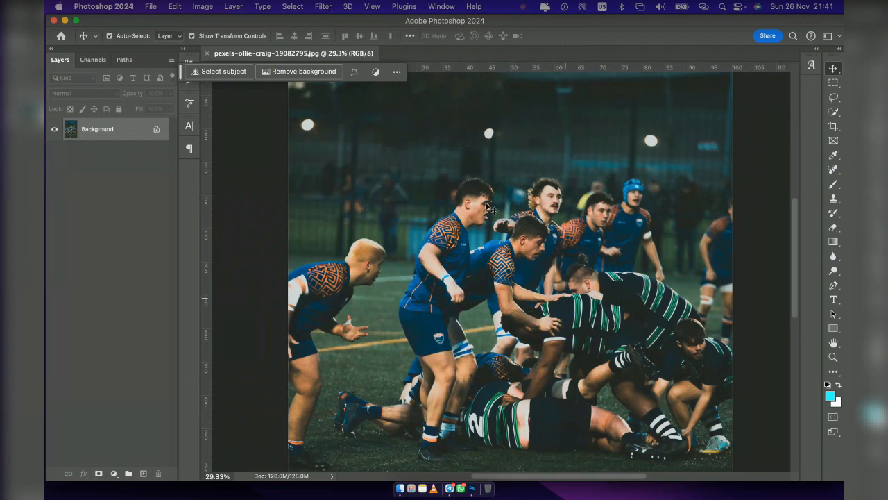
Try a Gaussian Blur with a 16.2-pixel radius on the locked Background layer, and undo it
left_click(323, 6)
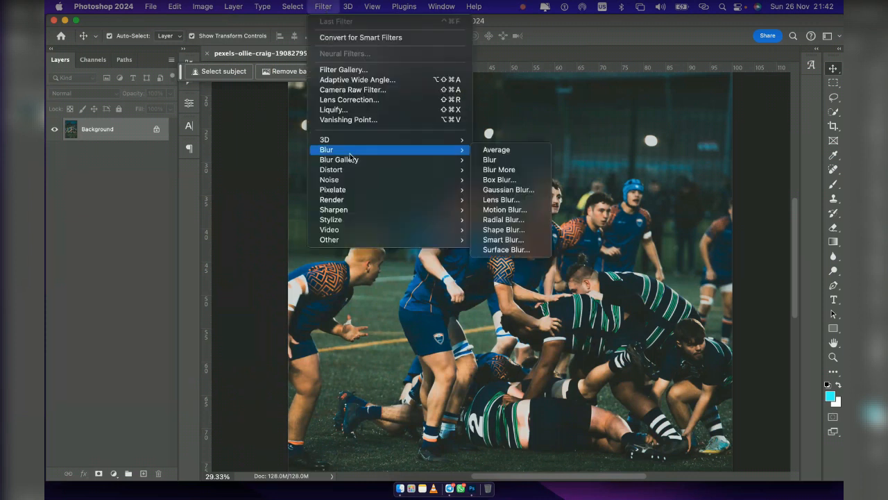
mouse_move(355, 150)
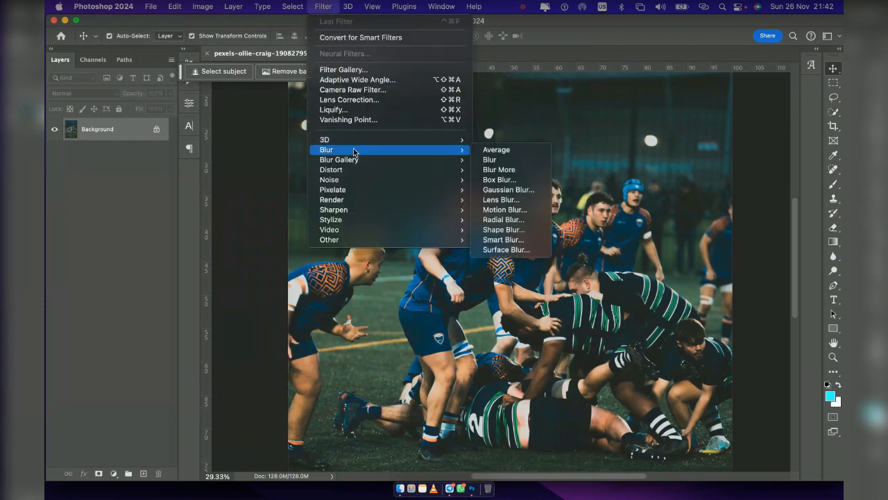
left_click(522, 192)
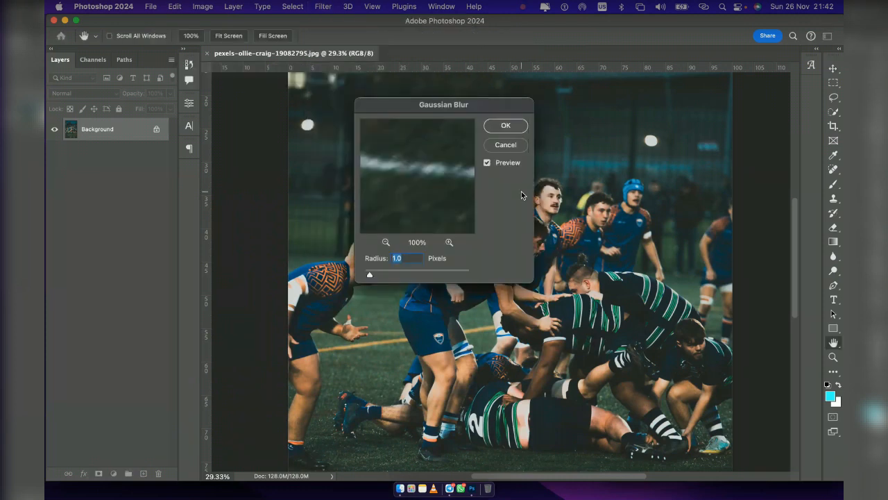
left_click_drag(449, 105, 238, 91)
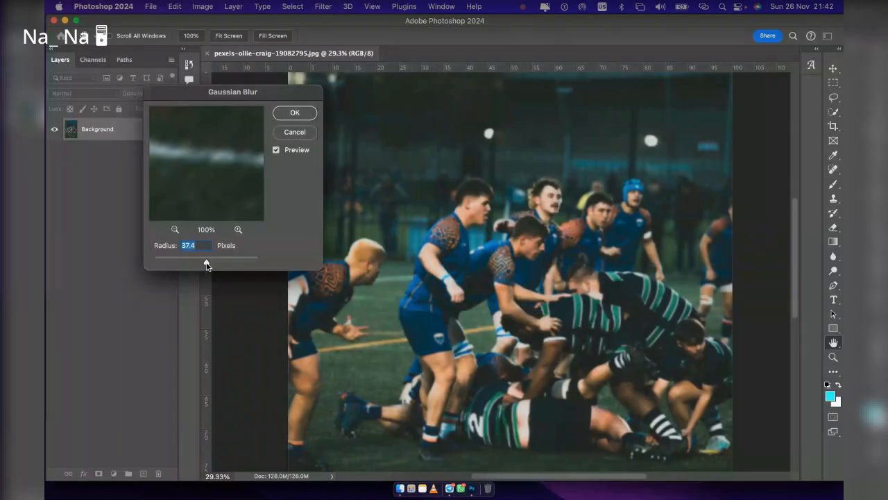
left_click_drag(207, 265, 216, 264)
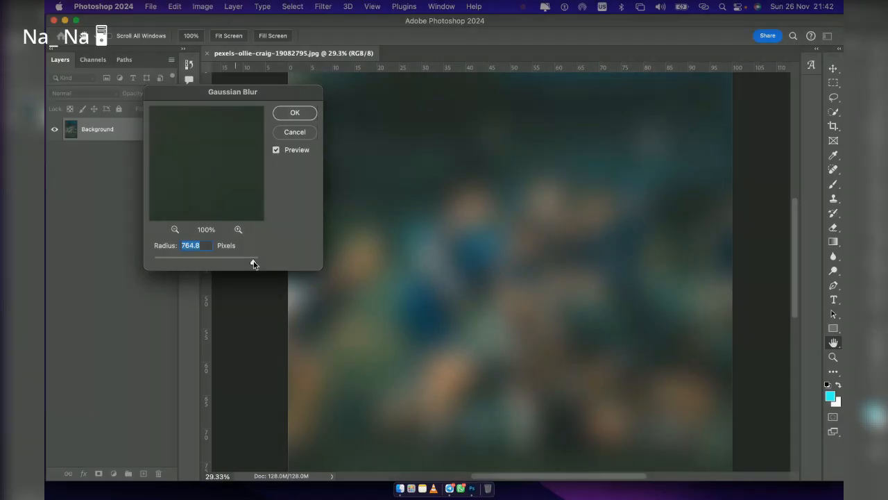
left_click_drag(254, 258, 191, 260)
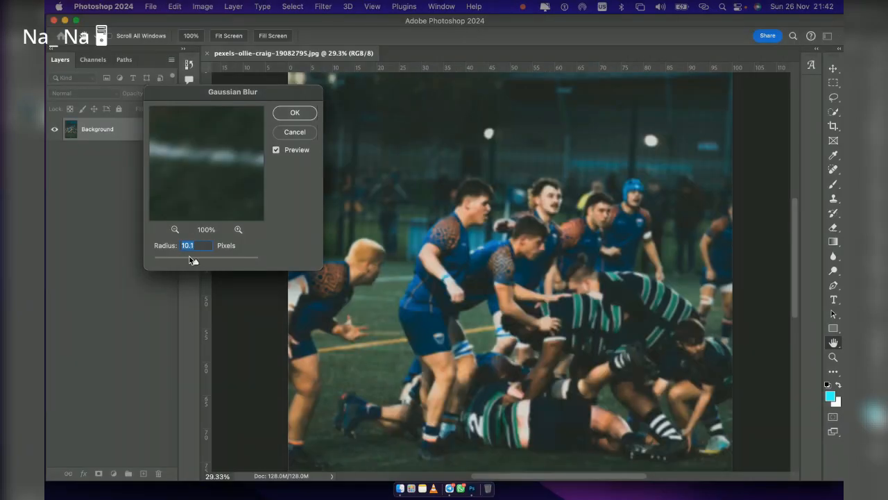
left_click_drag(196, 263, 208, 264)
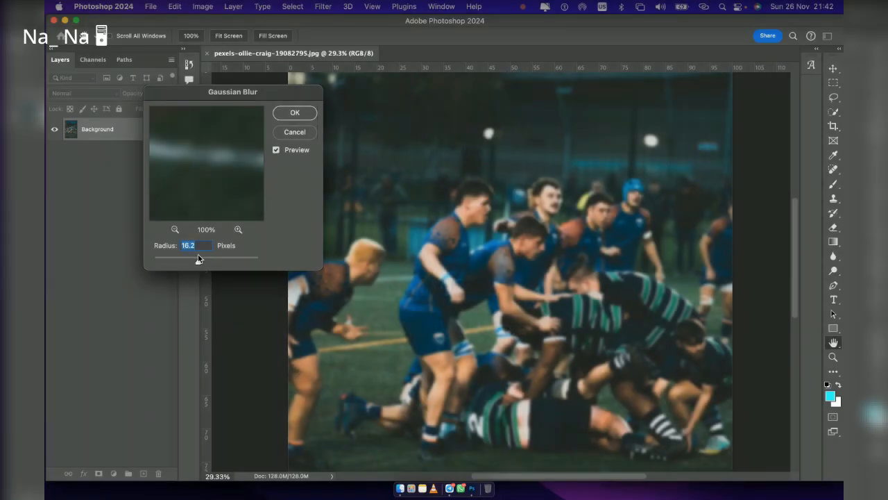
left_click(303, 114)
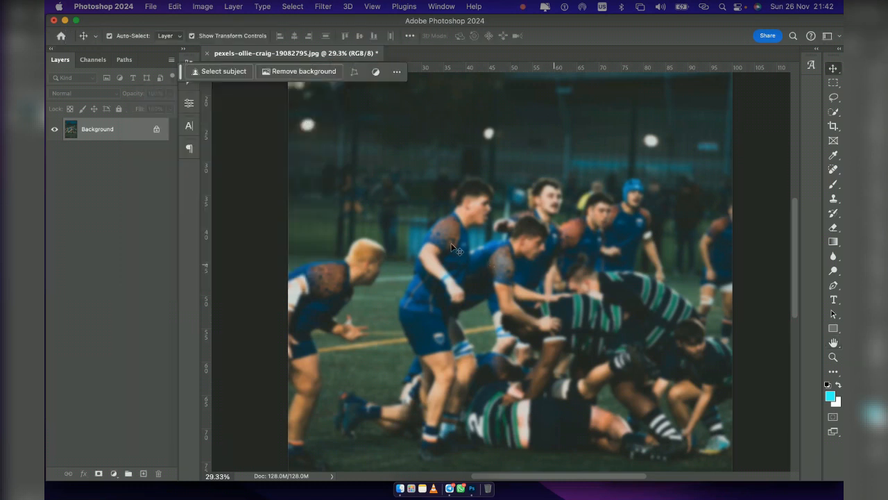
key("super+z")
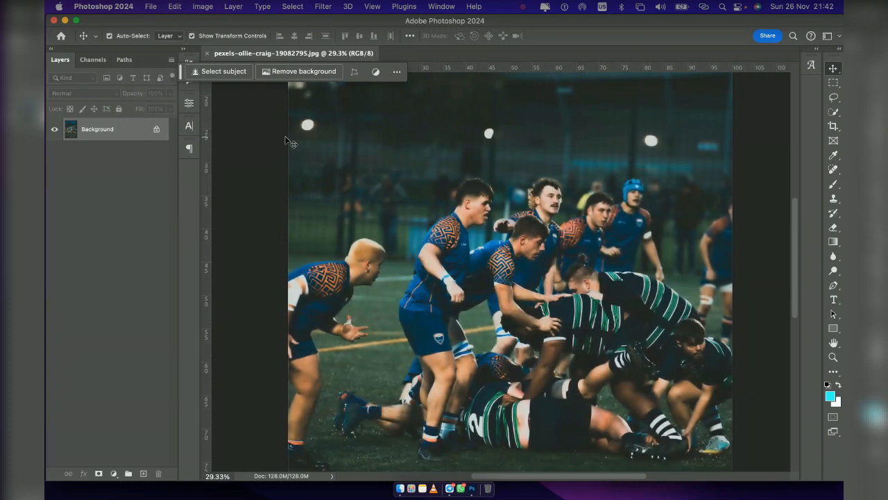
Unlock the Background layer so it becomes a regular editable layer
left_click(156, 129)
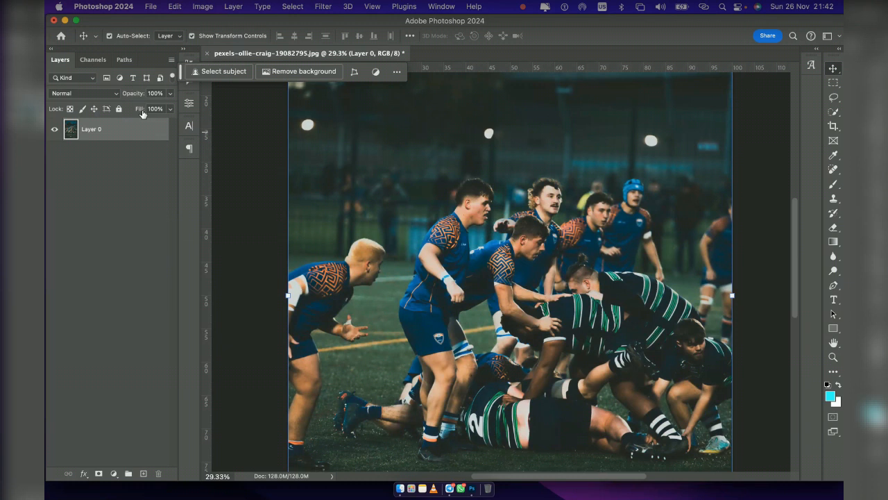
Try a 16.2-pixel Gaussian Blur directly on the unlocked photo layer, and undo it
left_click(324, 7)
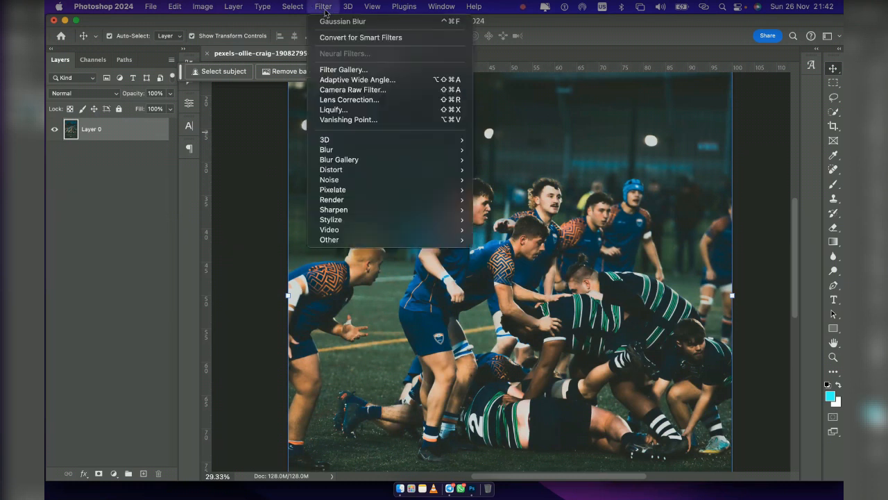
right_click(147, 130)
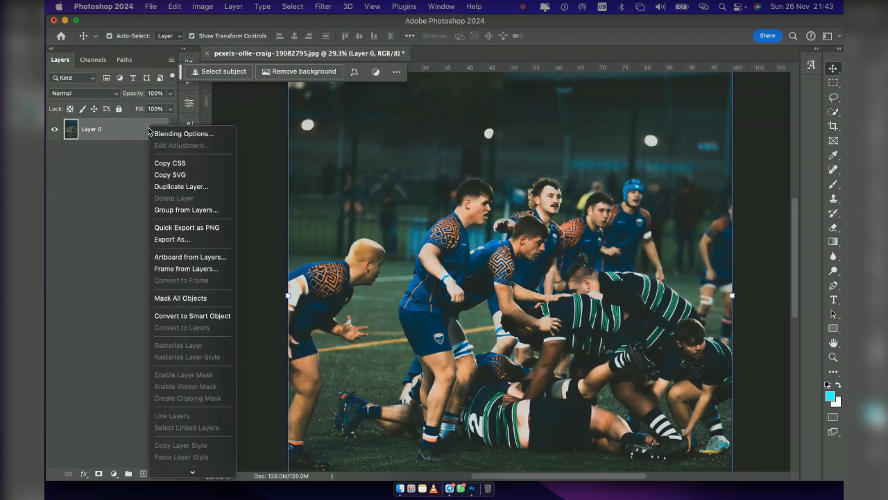
left_click(203, 318)
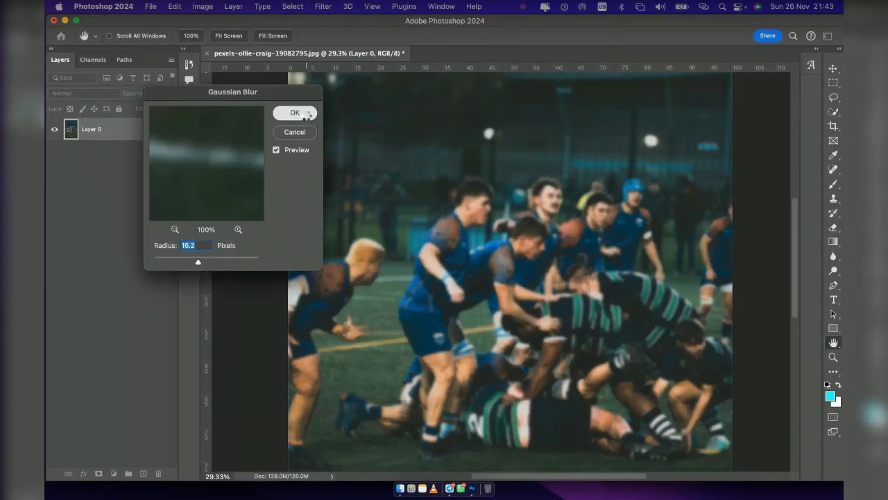
left_click(306, 117)
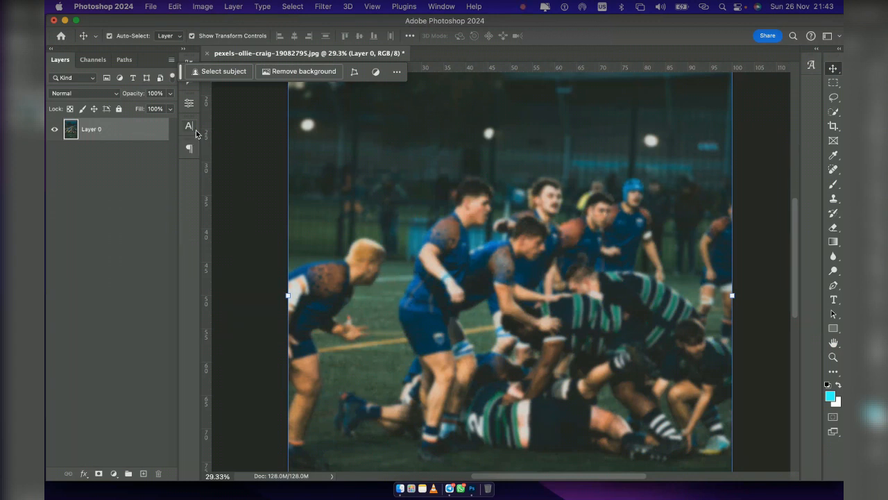
left_click(122, 260)
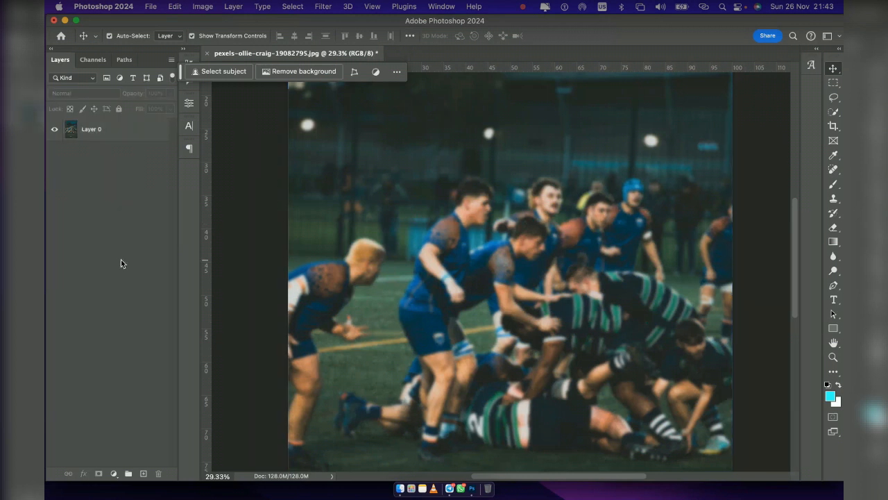
left_click(471, 265)
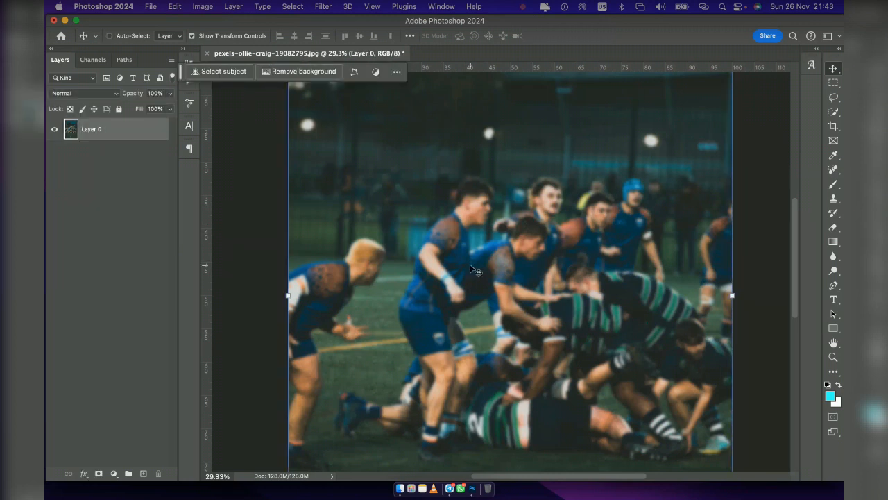
key("super+z")
left_click(331, 8)
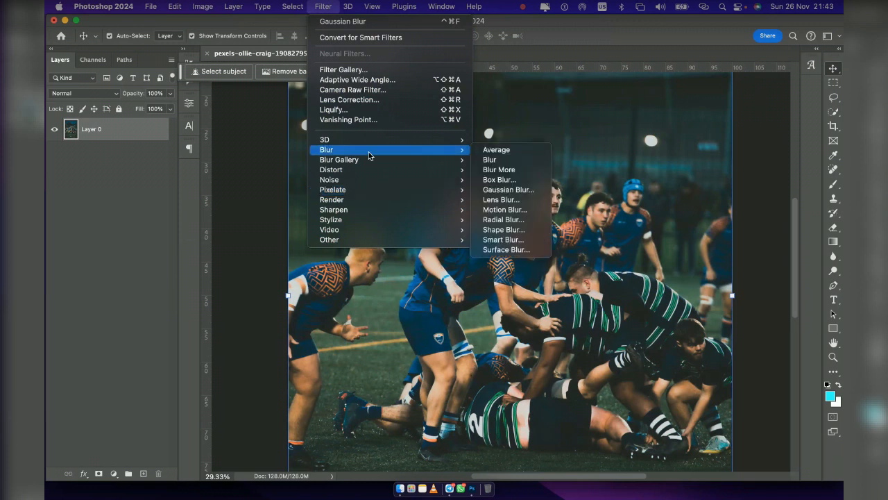
mouse_move(444, 150)
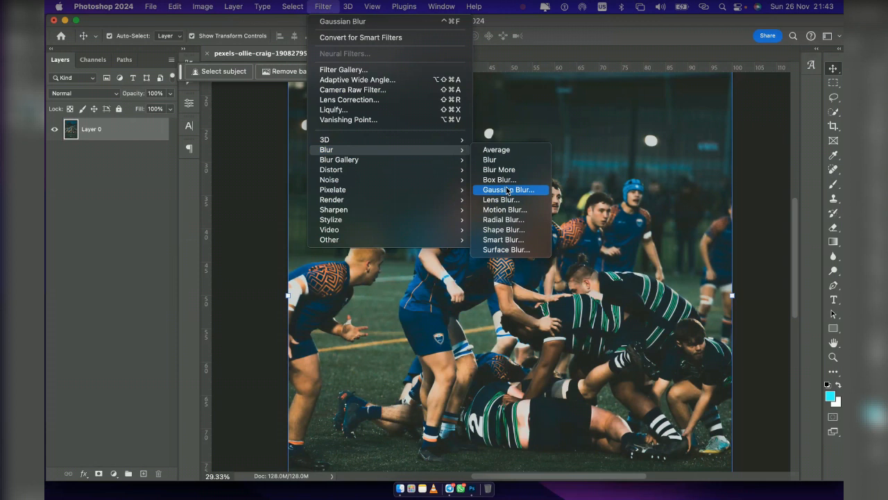
left_click(91, 224)
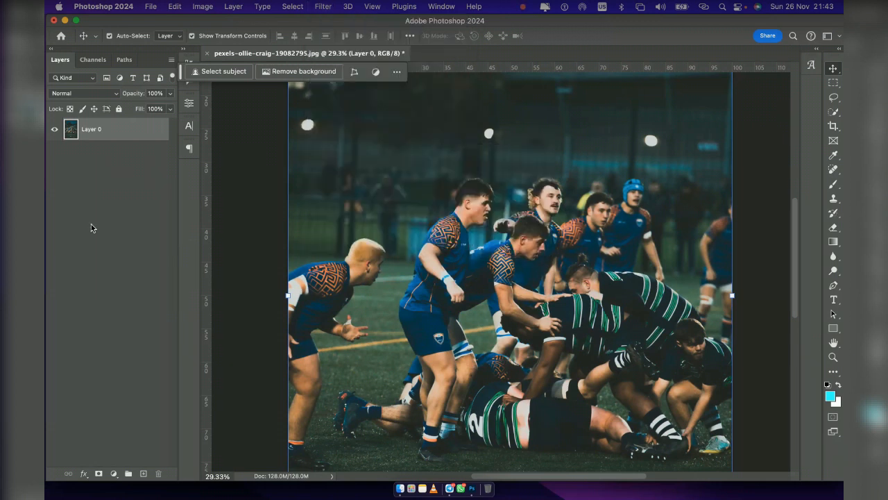
Convert the photo layer to a smart object and apply a Gaussian Blur with a 16.2-pixel radius to it
right_click(118, 137)
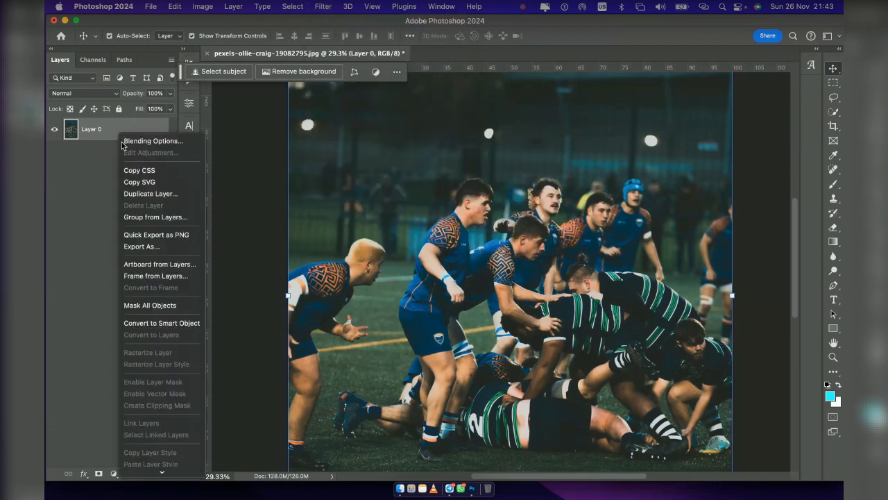
left_click(187, 325)
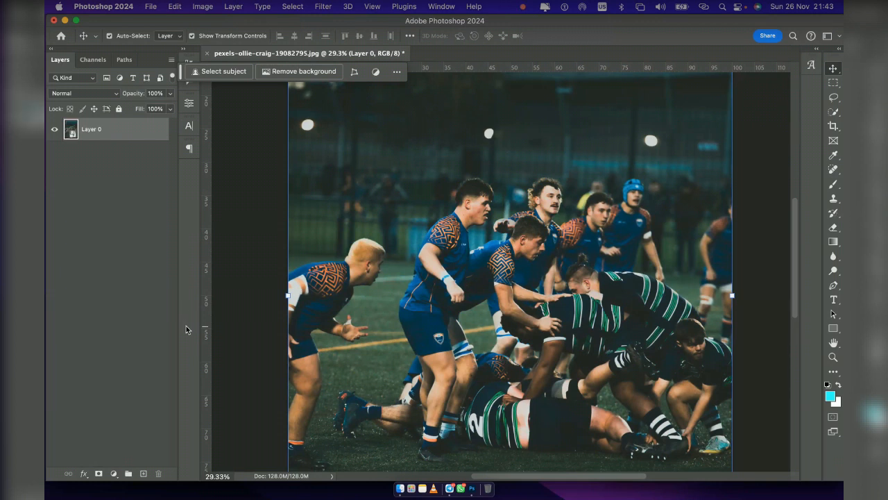
left_click(324, 7)
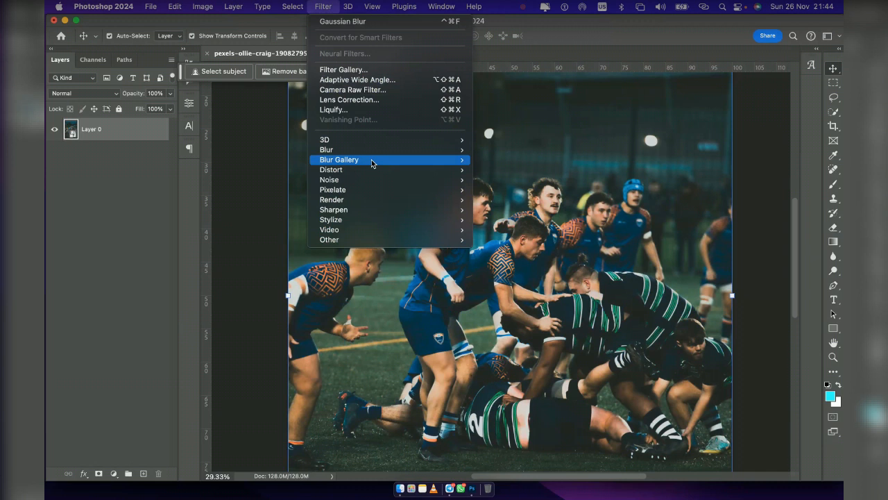
mouse_move(370, 166)
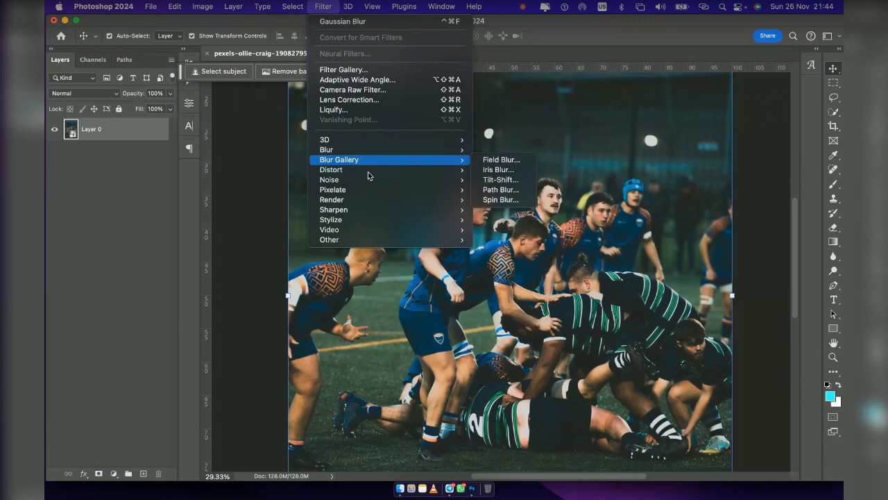
mouse_move(378, 150)
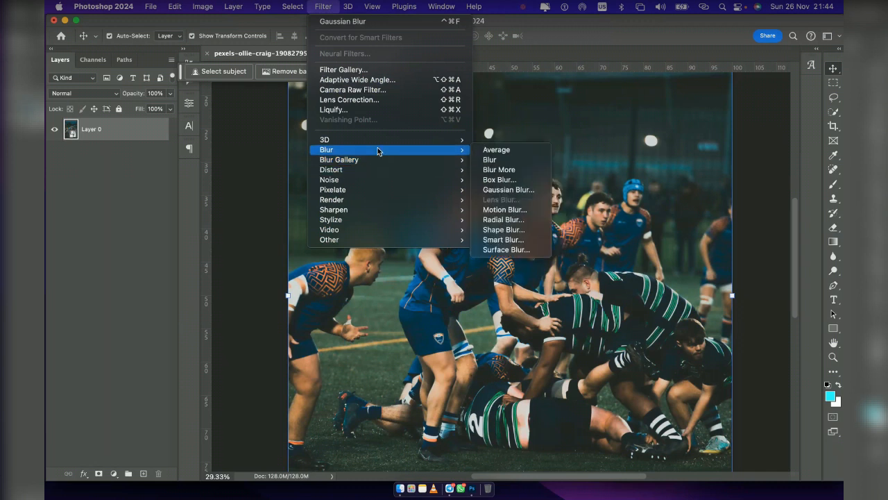
left_click(510, 189)
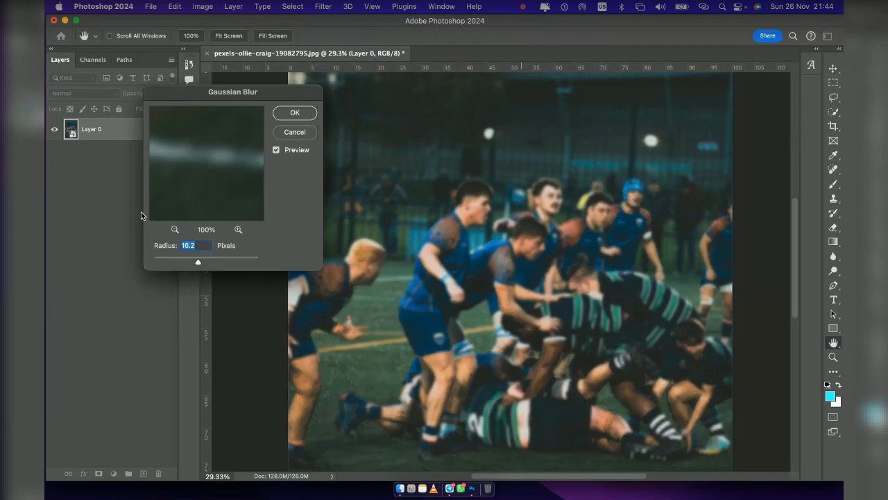
left_click(298, 114)
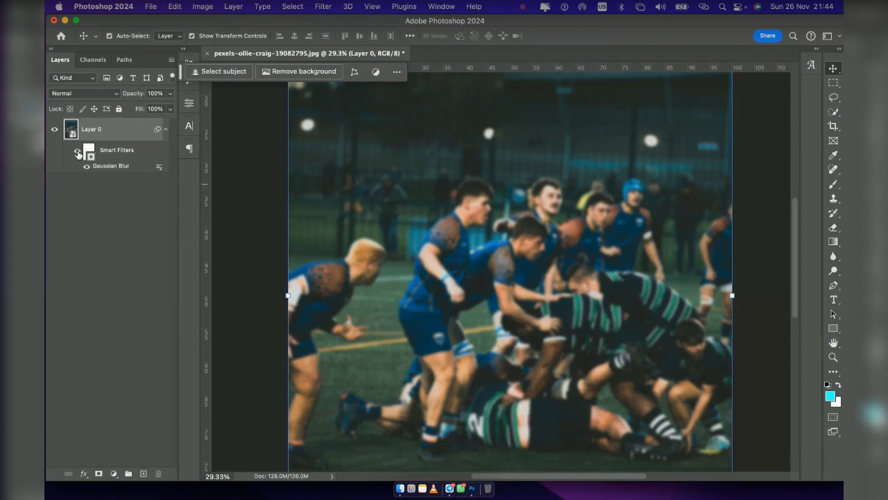
Toggle Layer 0's smart filters off and on to compare the photo with and without the blur
left_click(78, 154)
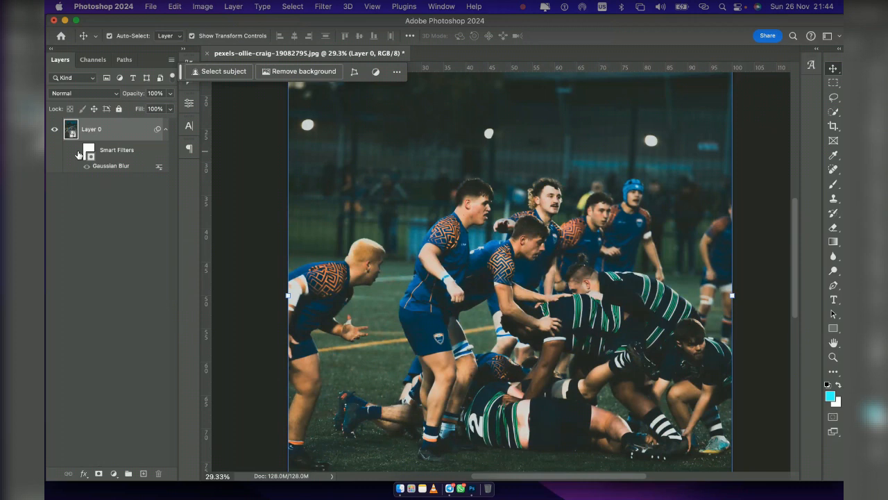
left_click(79, 154)
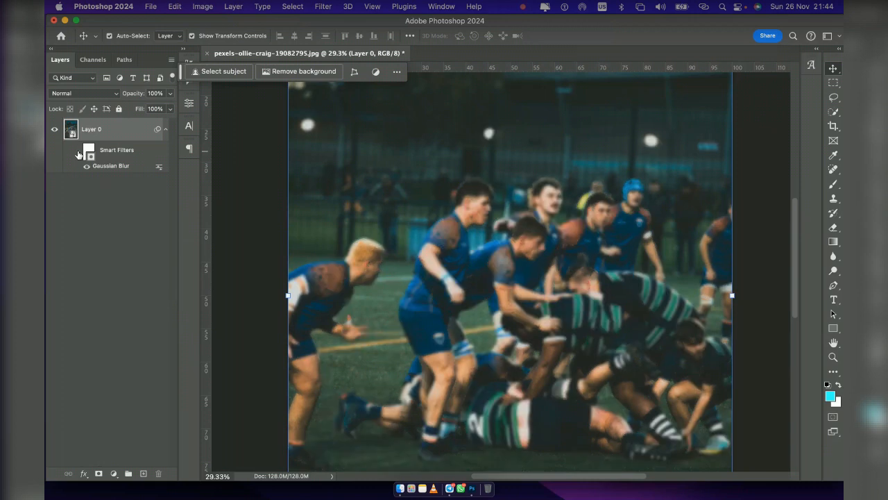
left_click(78, 154)
left_click(79, 154)
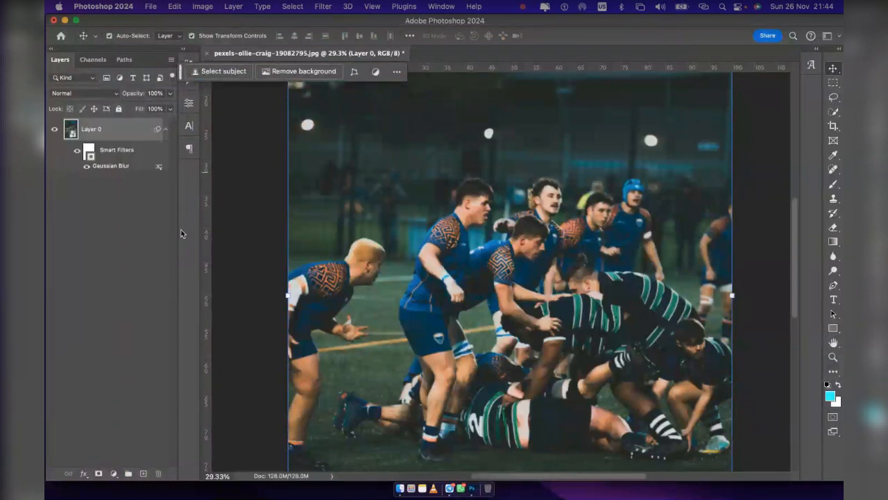
Edit the Gaussian Blur smart filter on Layer 0 and set its radius to 16.2 pixels
double_click(110, 166)
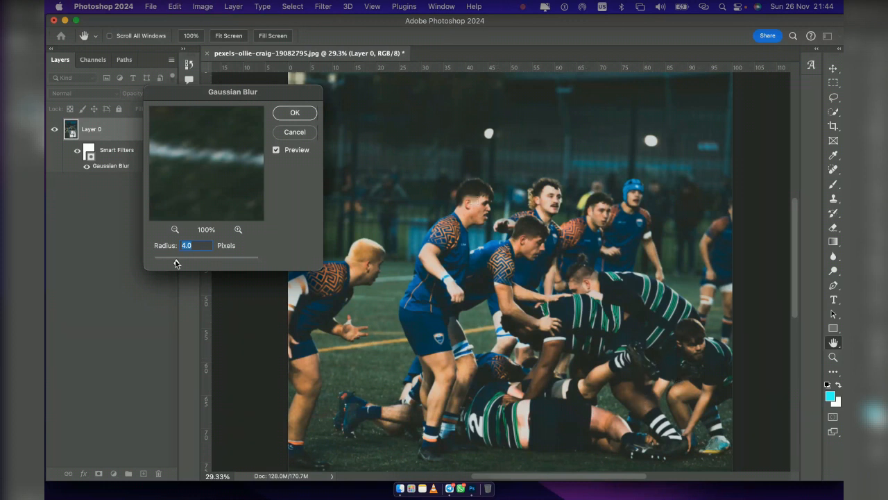
left_click_drag(177, 262, 196, 265)
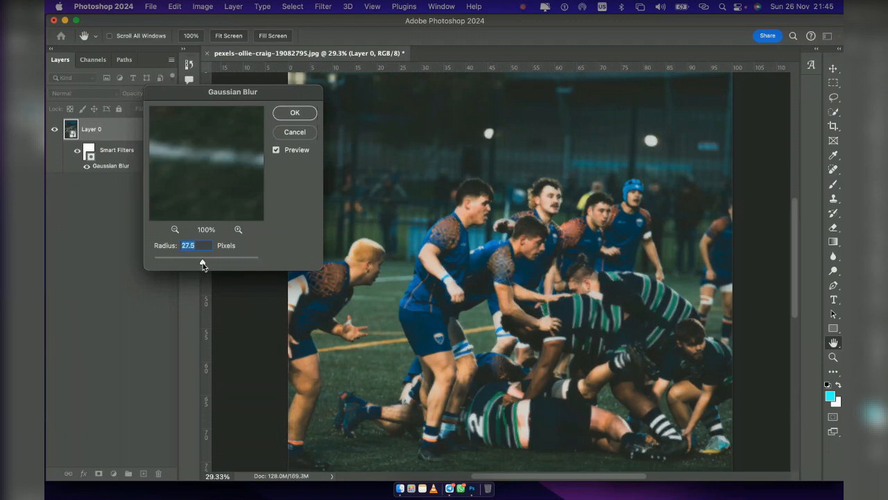
left_click_drag(203, 266, 198, 266)
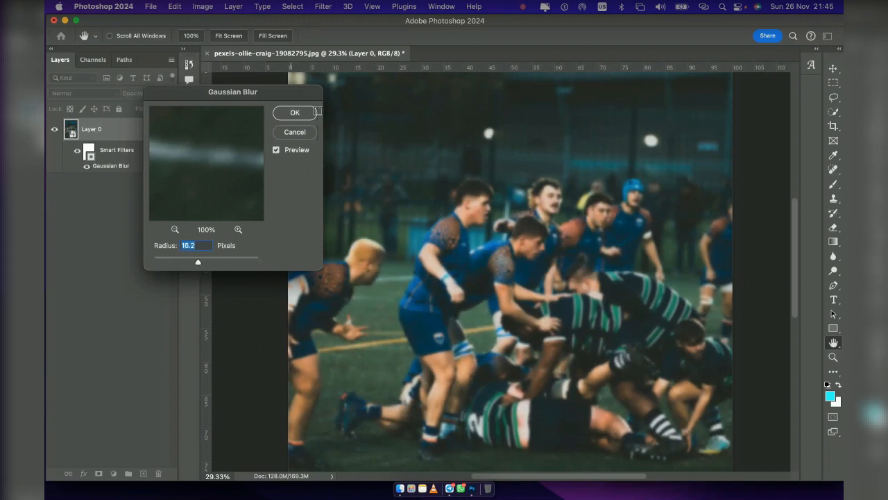
left_click(304, 119)
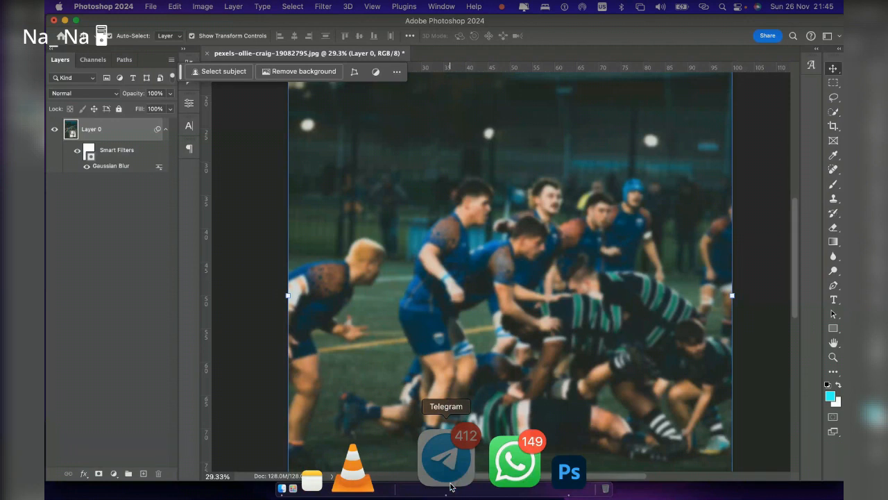
left_click(446, 472)
left_click(393, 268)
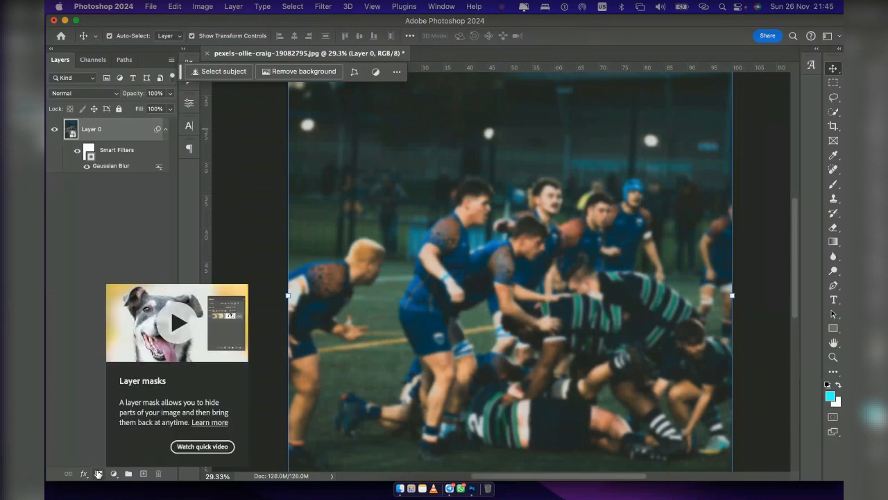
Try adding a layer mask to Layer 0 and inverting it, and delete the mask
left_click(98, 473)
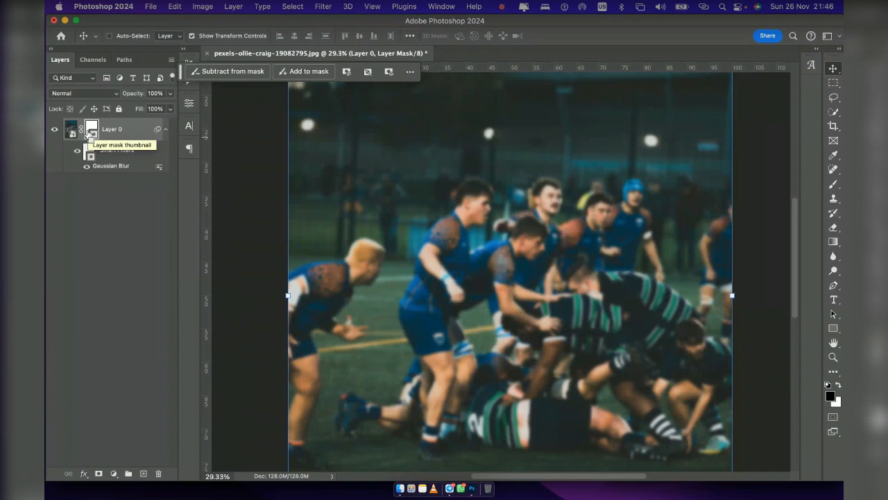
key("super+i")
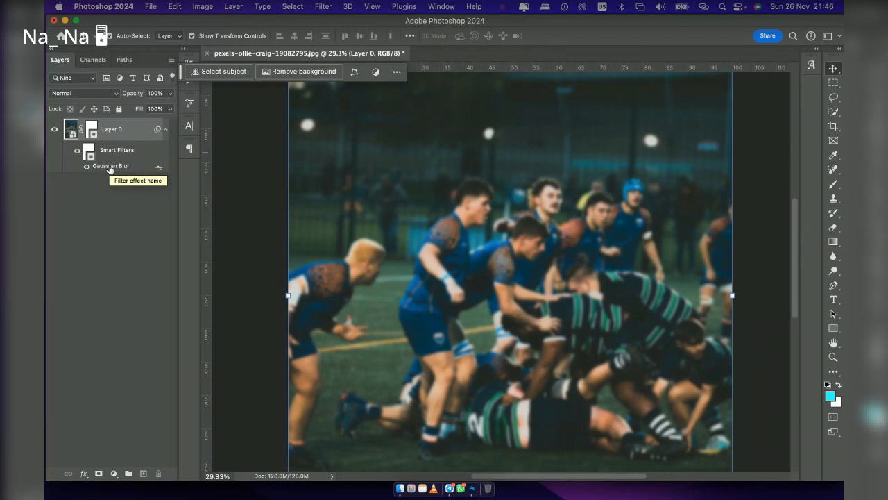
left_click(92, 132)
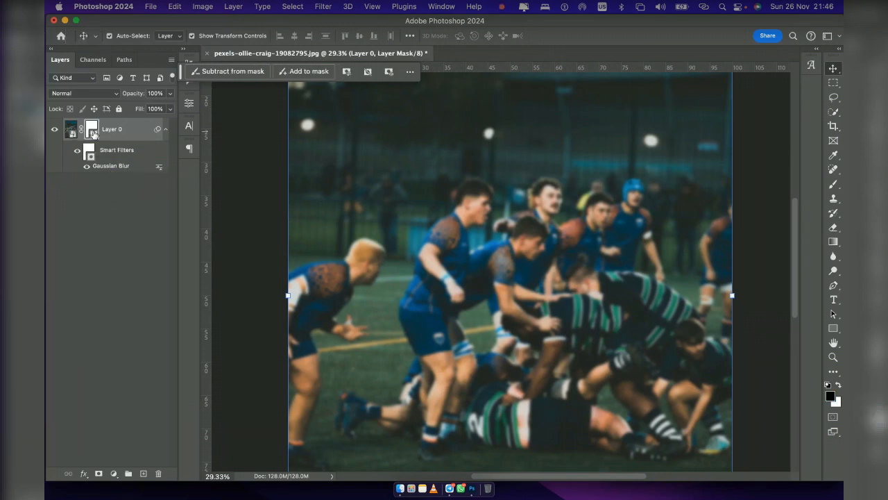
key("super+i")
left_click(114, 159)
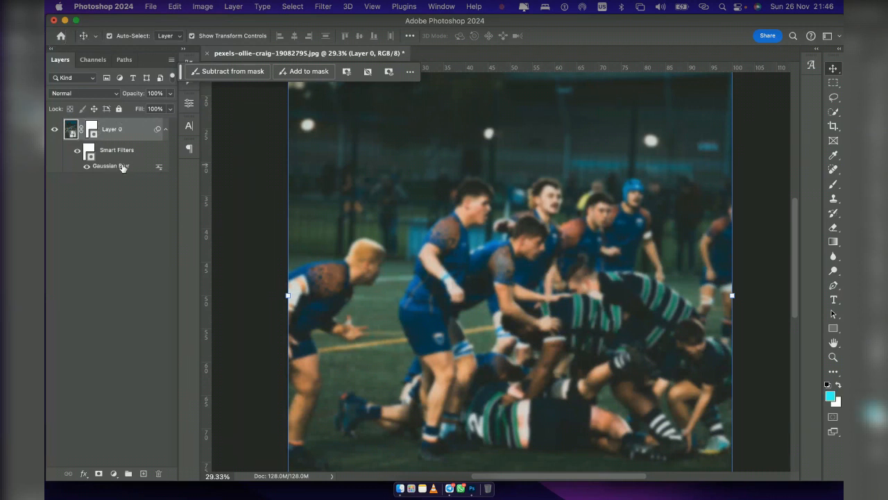
left_click(166, 132)
left_click(166, 132)
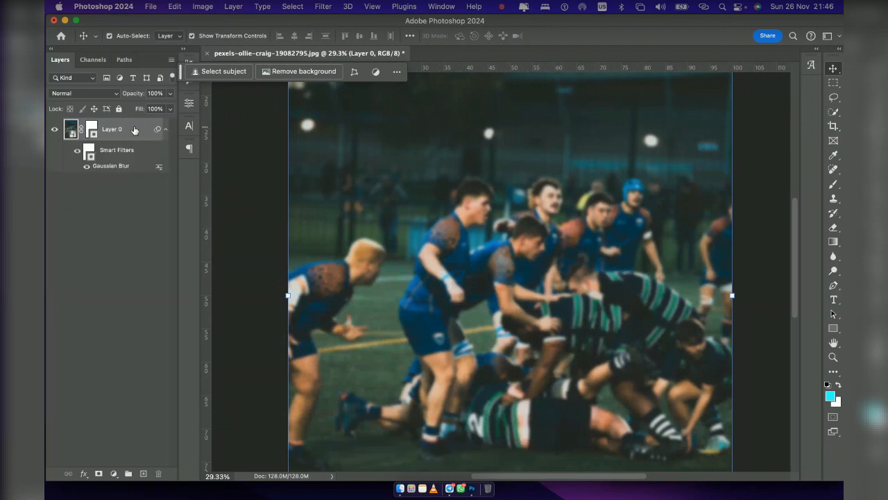
left_click(91, 127)
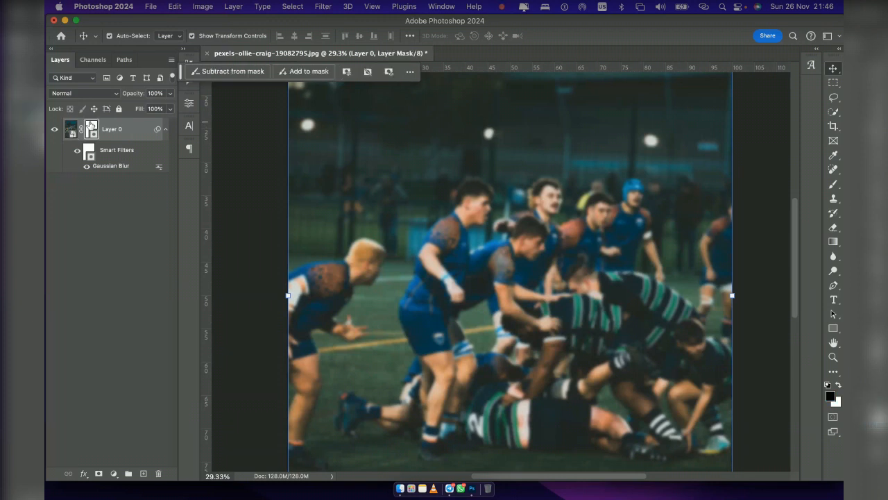
key("Delete")
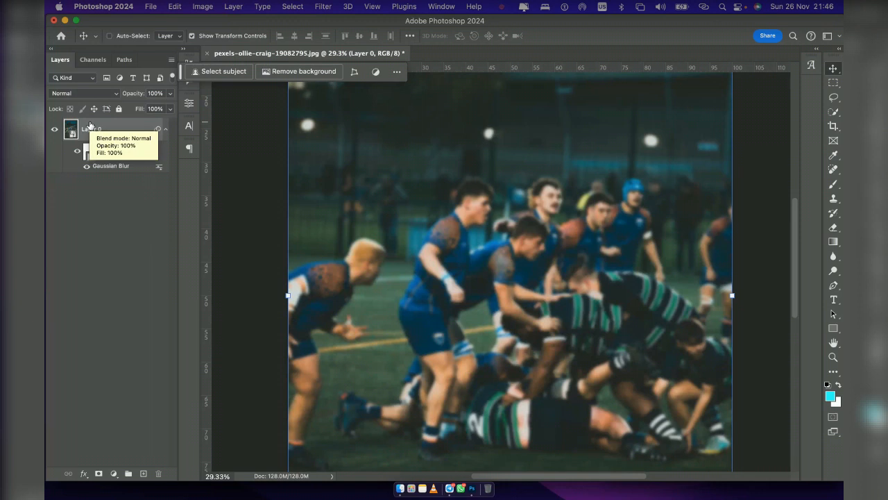
Apply Invert twice to Layer 0 as smart filters, and duplicate the layer
key("super+l")
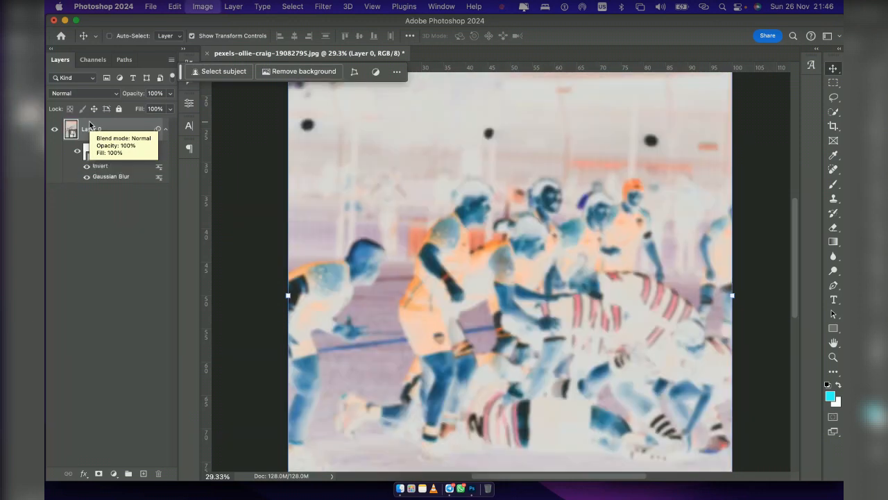
key("super+i")
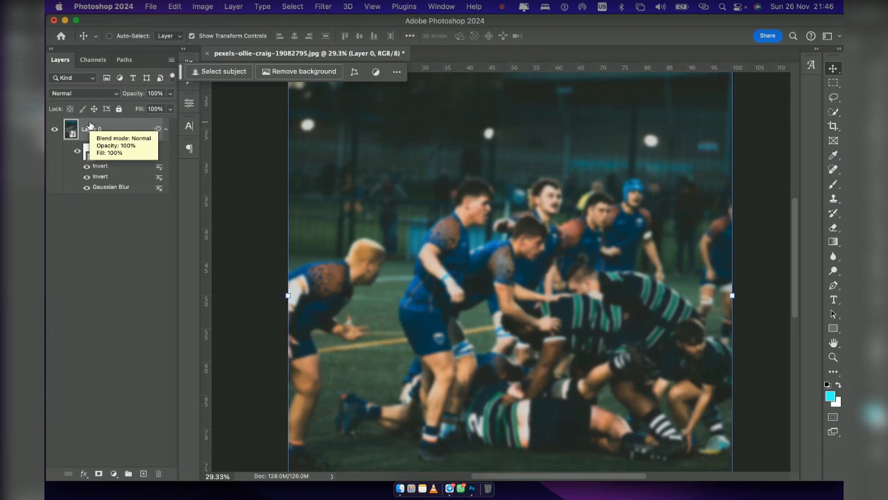
key("super+j")
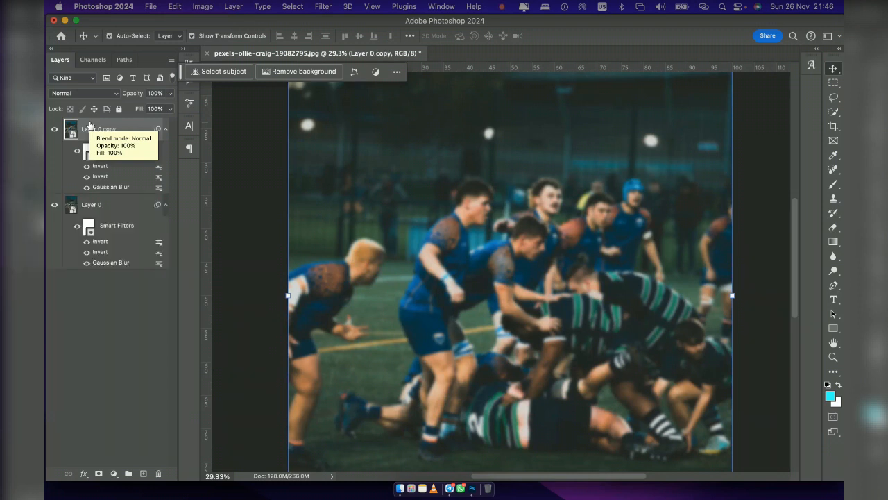
left_click(124, 317)
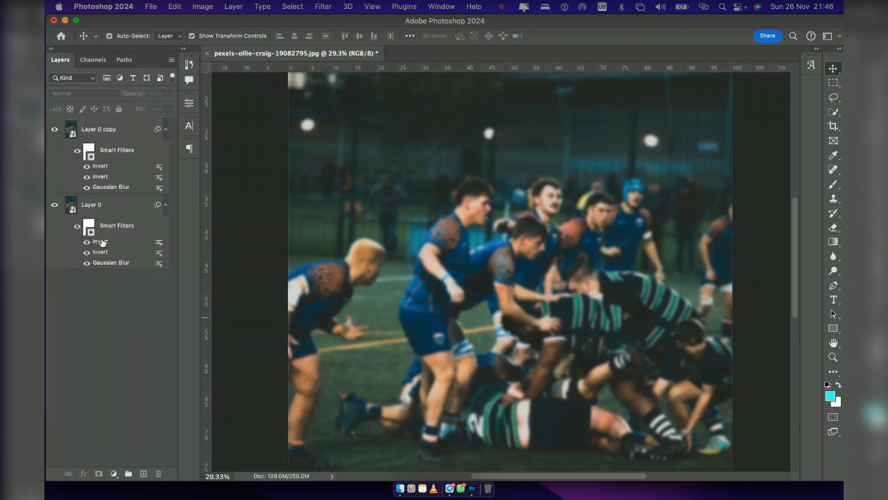
Try hiding the upper Invert smart filter on the original Layer 0
left_click(100, 241)
left_click(87, 241)
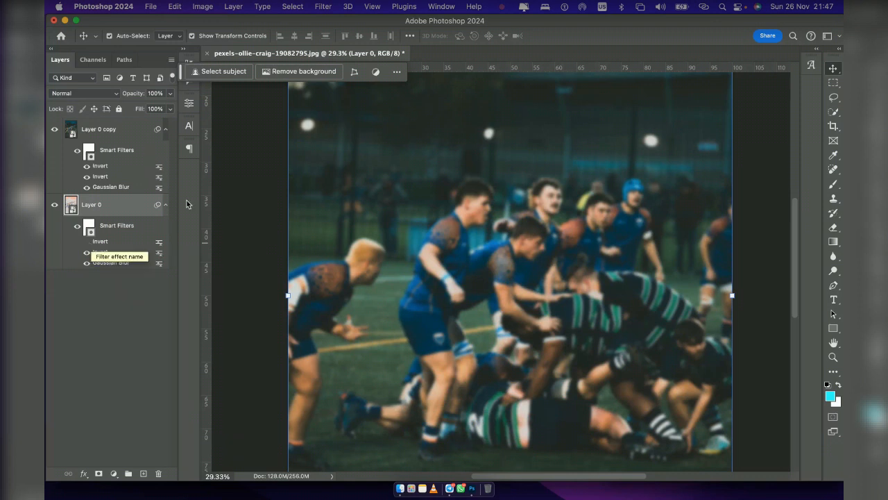
left_click(120, 304)
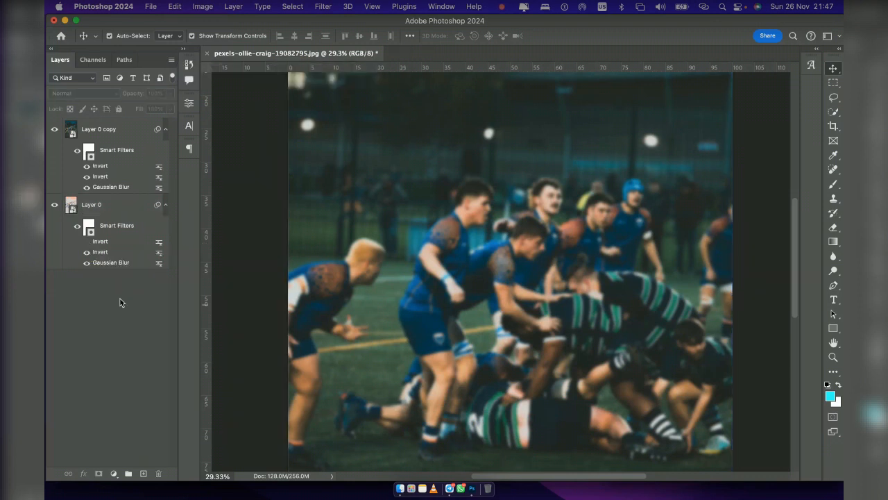
Toggle the smart filters of Layer 0 copy off and on to compare the result
left_click(78, 150)
left_click(78, 151)
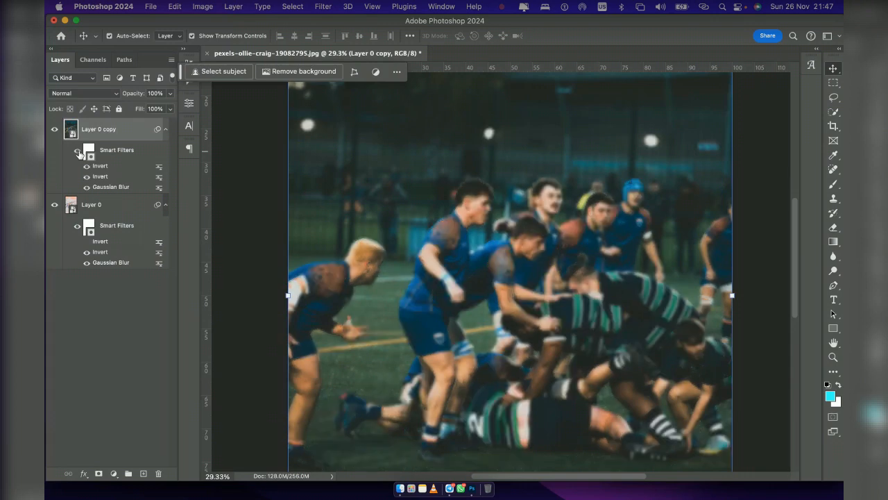
left_click(77, 151)
left_click(78, 150)
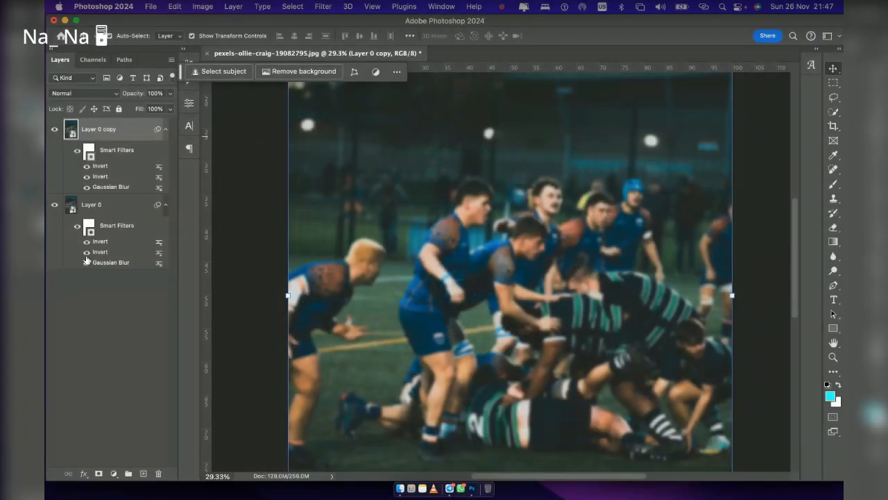
Hide the Gaussian Blur filter on the original Layer 0, and briefly hide Layer 0 copy to check the sharp photo beneath
left_click(86, 265)
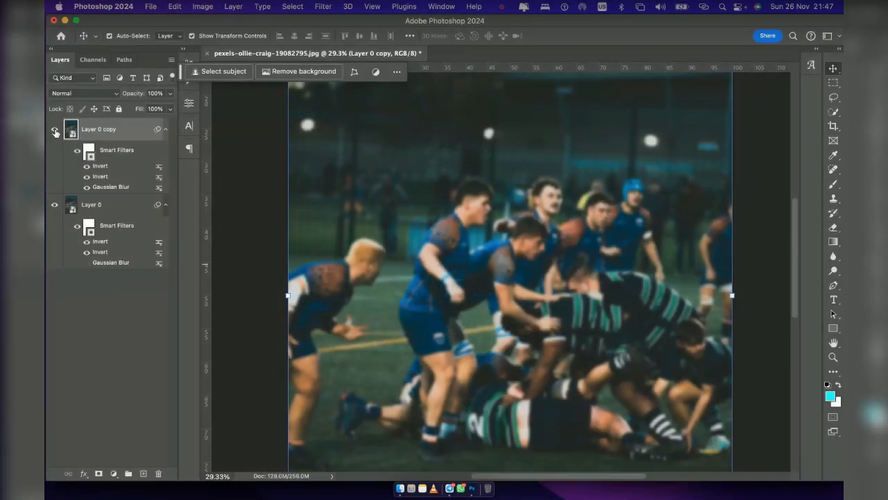
left_click(55, 130)
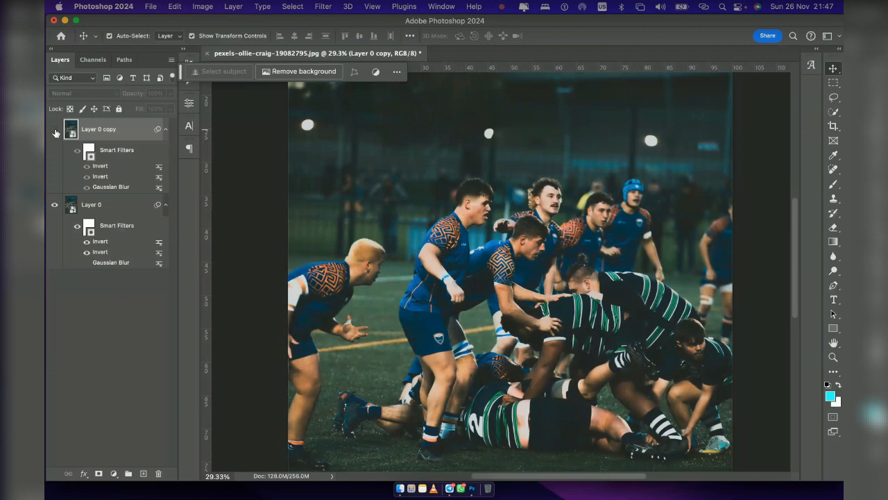
left_click(55, 130)
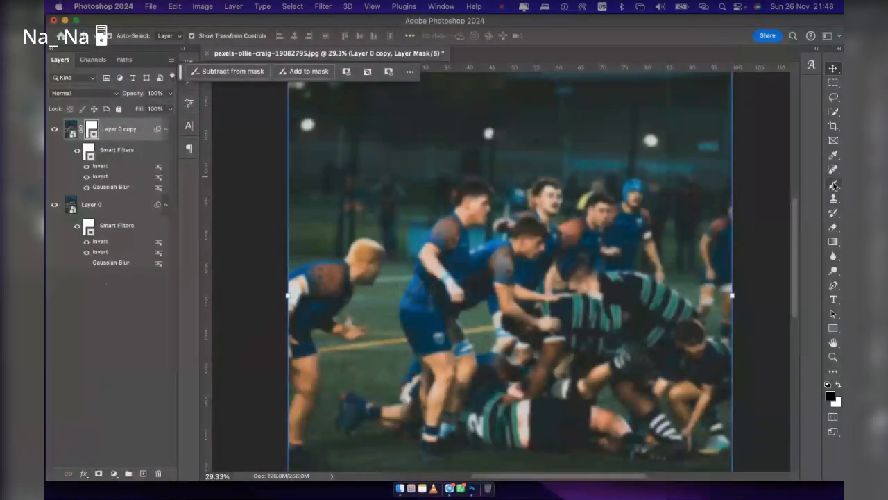
Set up a black brush with a size of 900 and 100% flow for painting on the Layer 0 copy mask
left_click(834, 185)
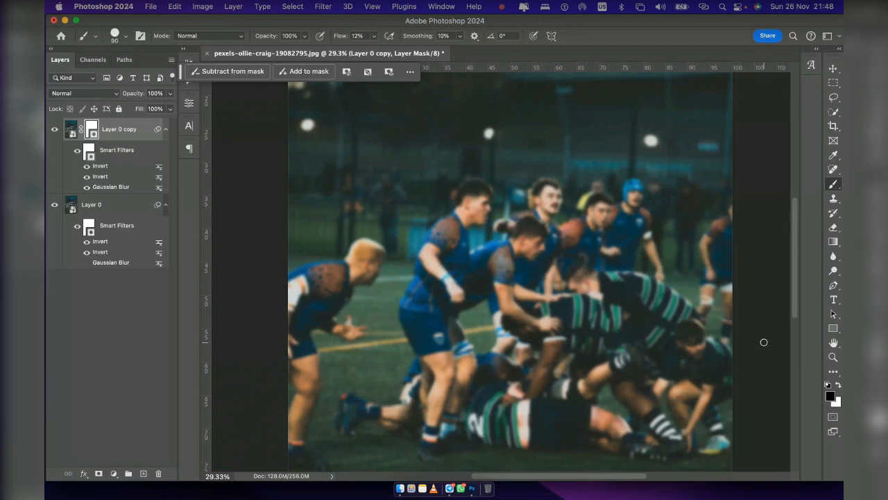
left_click(838, 385)
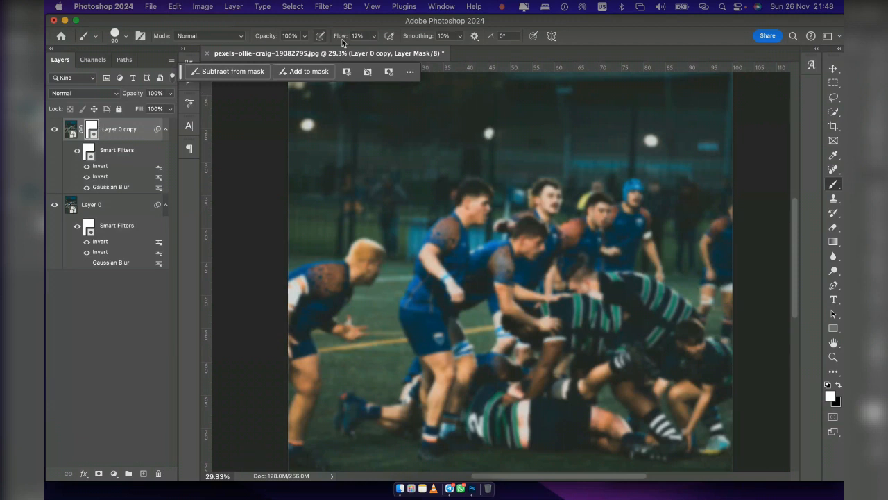
left_click_drag(341, 36, 685, 254)
key("bracketright")
key("bracketright")
key("bracketright")
key("bracketright")
key("bracketright")
key("bracketright")
key("bracketright")
key("bracketright")
key("bracketright")
key("bracketright")
key("bracketright")
key("bracketright")
key("bracketright")
left_click(839, 388)
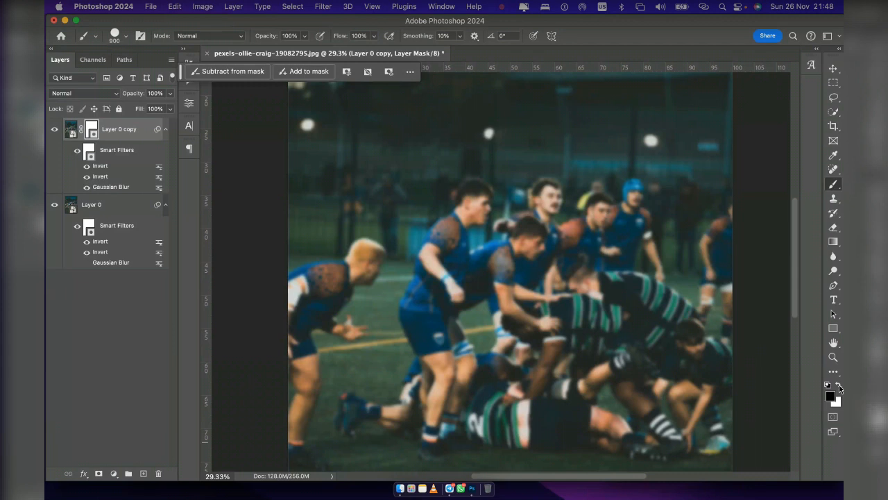
Try painting black on the Layer 0 copy mask over the striped and blue-shirted players and the background, and undo the strokes
mouse_move(733, 353)
left_mouse_down()
mouse_move(717, 347)
mouse_move(699, 358)
mouse_move(716, 421)
mouse_move(726, 408)
mouse_move(715, 373)
mouse_move(621, 254)
mouse_move(639, 254)
mouse_move(638, 238)
left_mouse_up()
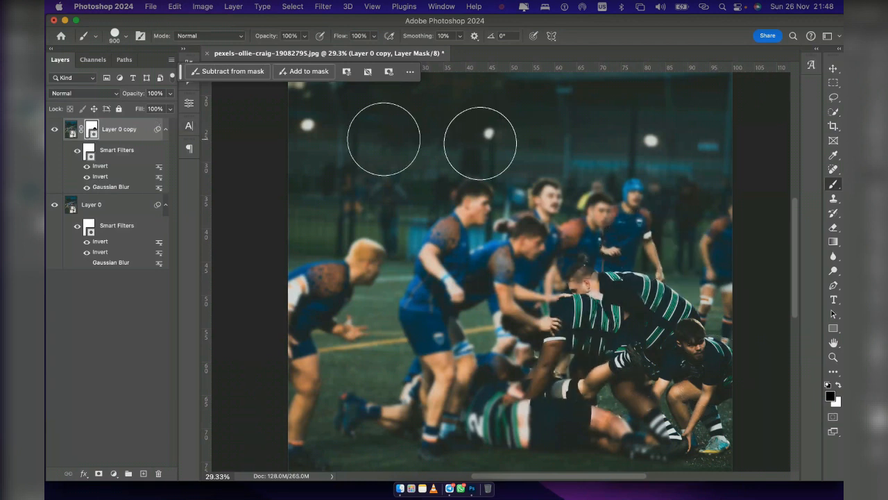
mouse_move(560, 211)
left_mouse_down()
mouse_move(286, 182)
mouse_move(442, 156)
mouse_move(313, 155)
left_mouse_up()
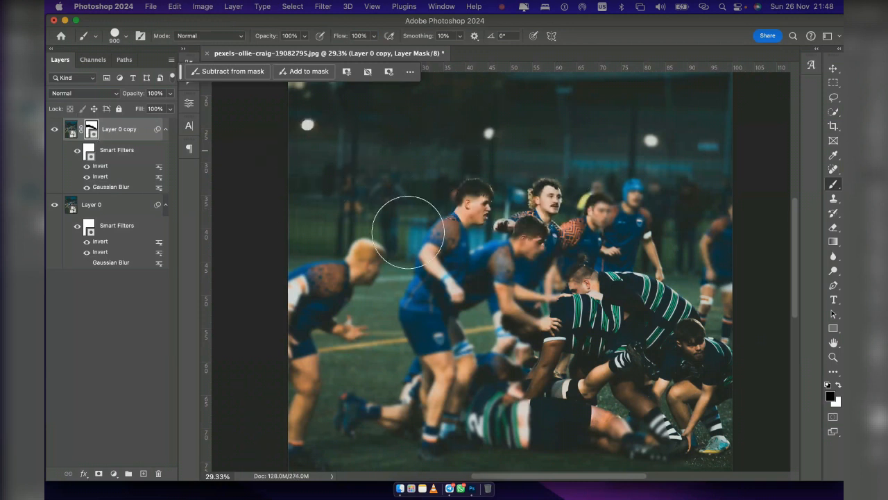
mouse_move(479, 233)
left_mouse_down()
mouse_move(612, 259)
mouse_move(523, 246)
mouse_move(614, 293)
left_mouse_up()
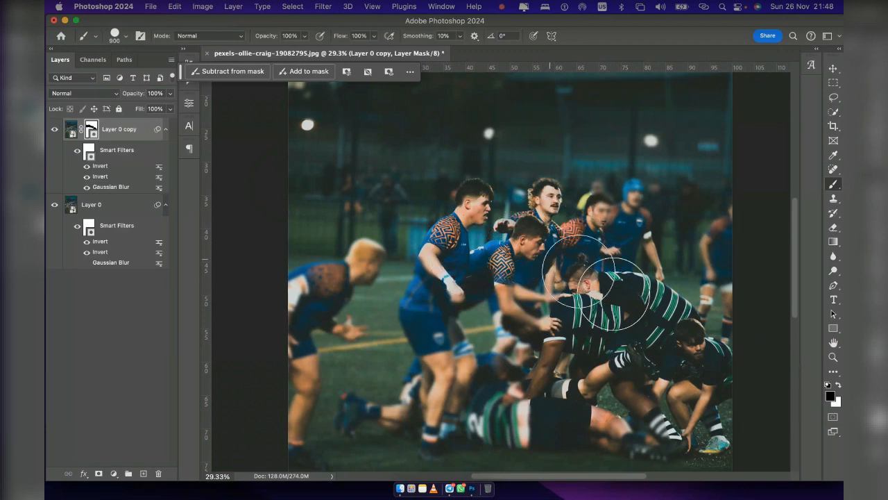
key("super+z")
key("super+z")
key("super+z")
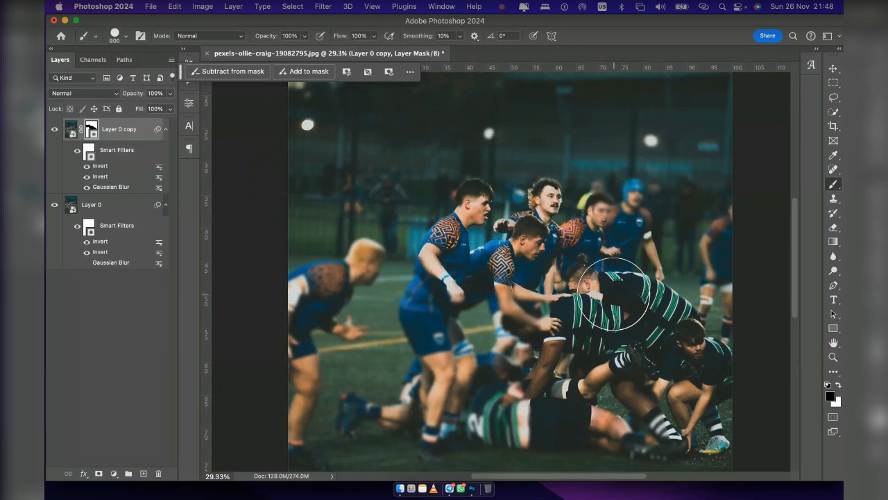
key("super+z")
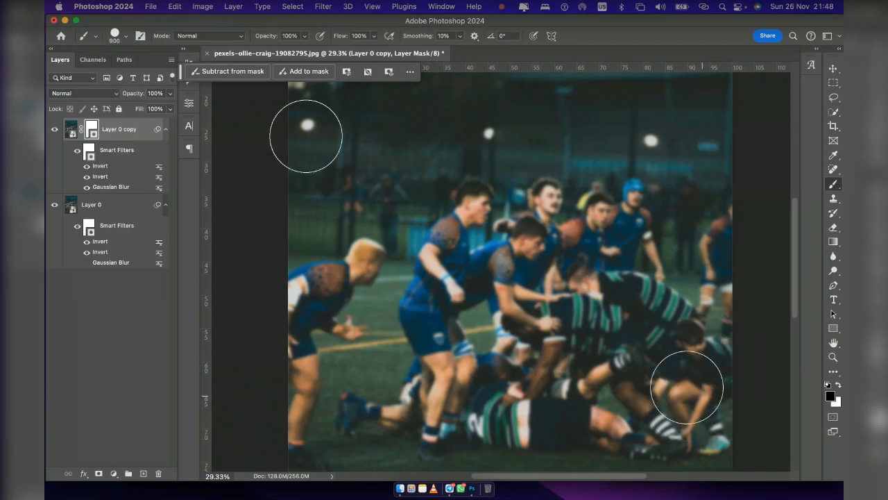
Set the brush flow to 10%
left_click_drag(350, 38, 296, 38)
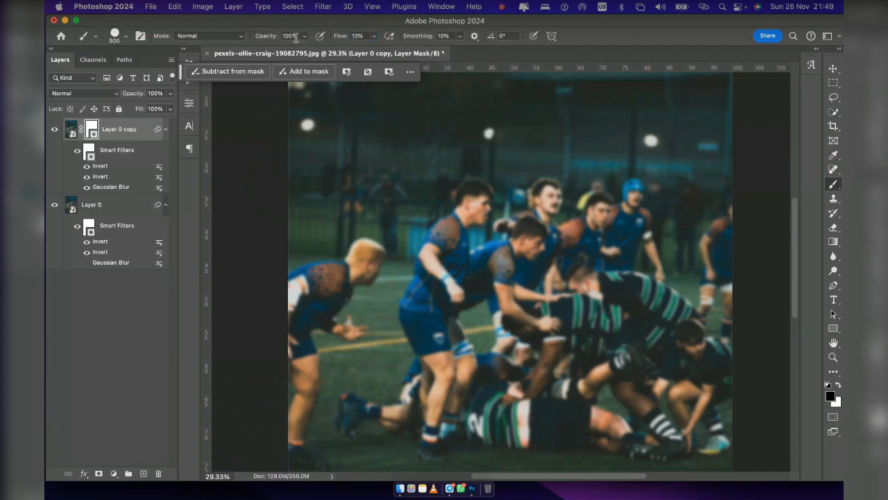
Paint black with the 900 px soft round brush on the Layer 0 copy mask over the crouching player at the photo's lower right
left_click(124, 38)
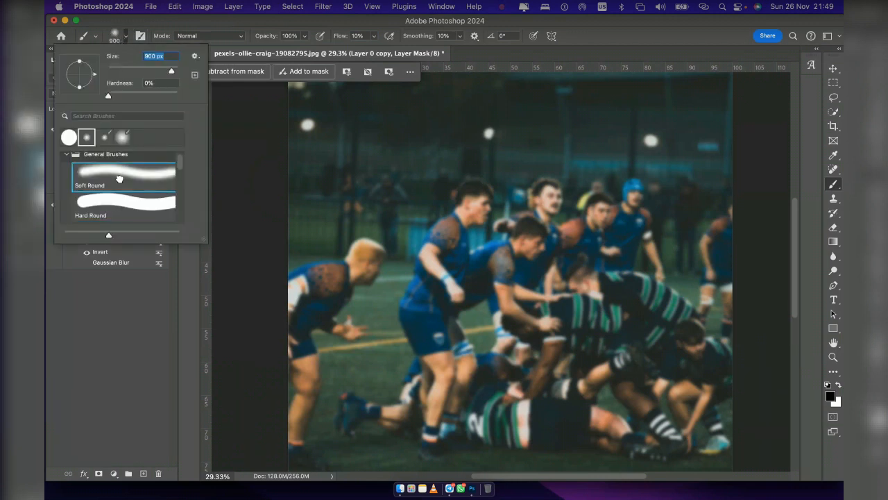
left_click(370, 23)
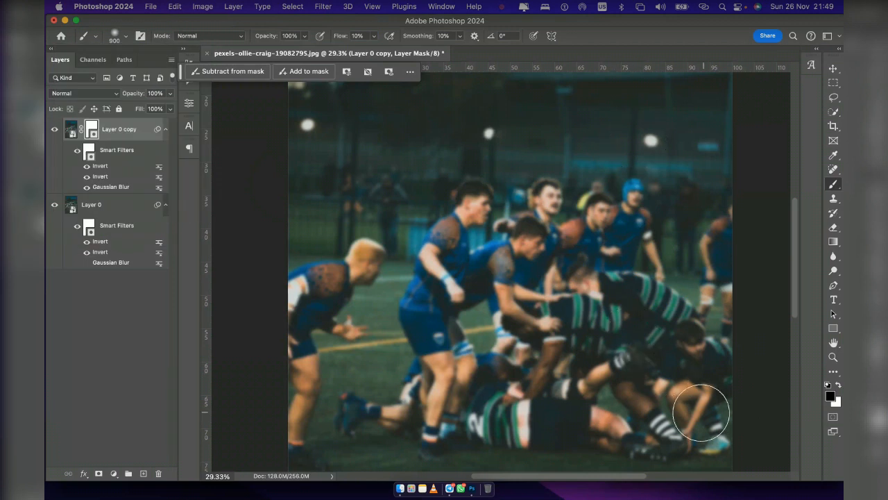
mouse_move(674, 351)
left_mouse_down()
mouse_move(685, 358)
mouse_move(673, 337)
mouse_move(660, 411)
mouse_move(696, 410)
mouse_move(726, 389)
mouse_move(705, 335)
mouse_move(655, 371)
mouse_move(636, 365)
mouse_move(643, 435)
mouse_move(662, 384)
mouse_move(645, 452)
mouse_move(666, 403)
mouse_move(622, 377)
mouse_move(703, 452)
mouse_move(678, 446)
mouse_move(682, 407)
mouse_move(668, 402)
mouse_move(706, 441)
mouse_move(725, 400)
mouse_move(694, 336)
left_mouse_up()
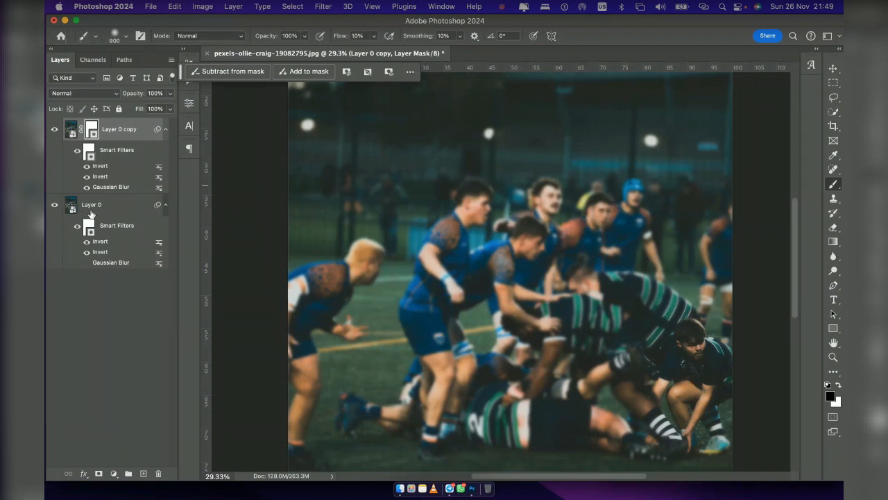
Reopen the Gaussian Blur smart filter on Layer 0 copy, suppressing the stacked-filter warning, and set its radius to 7.0 pixels
left_click(116, 214)
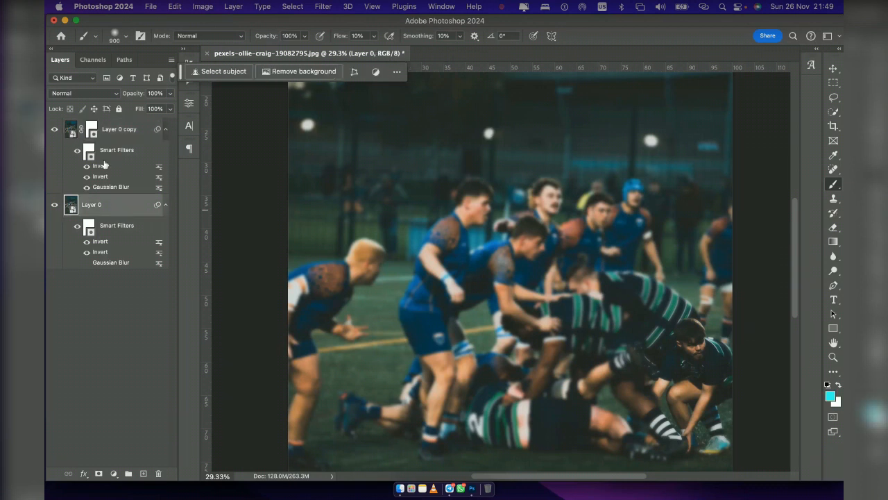
left_click(129, 130)
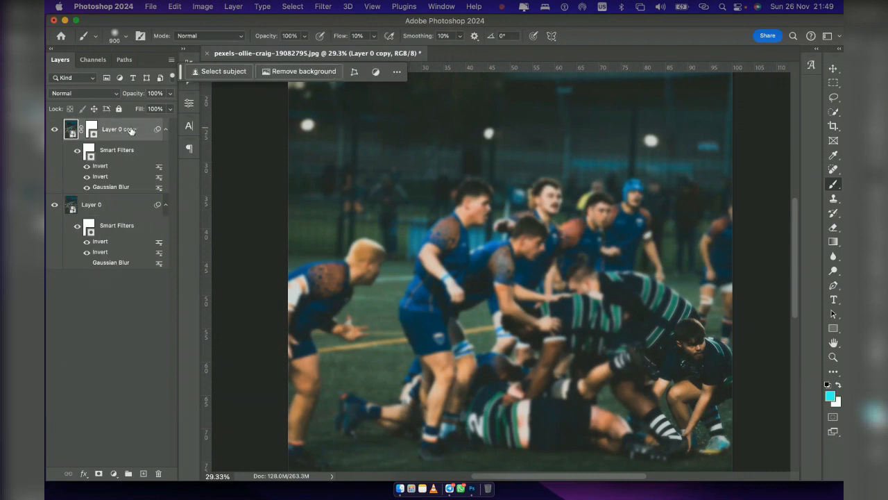
double_click(113, 188)
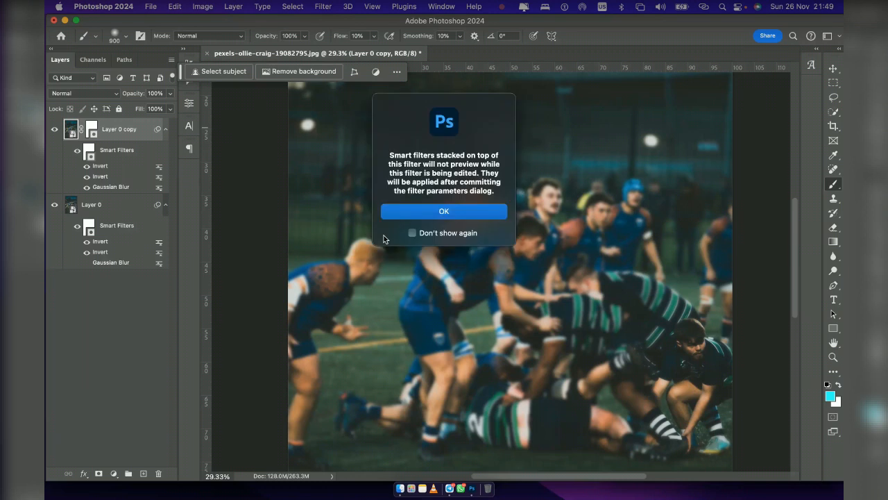
left_click(413, 232)
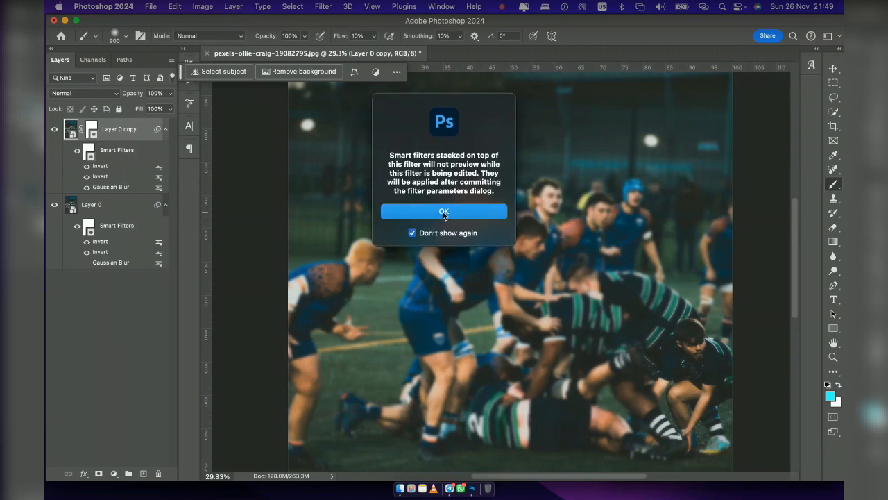
left_click(442, 212)
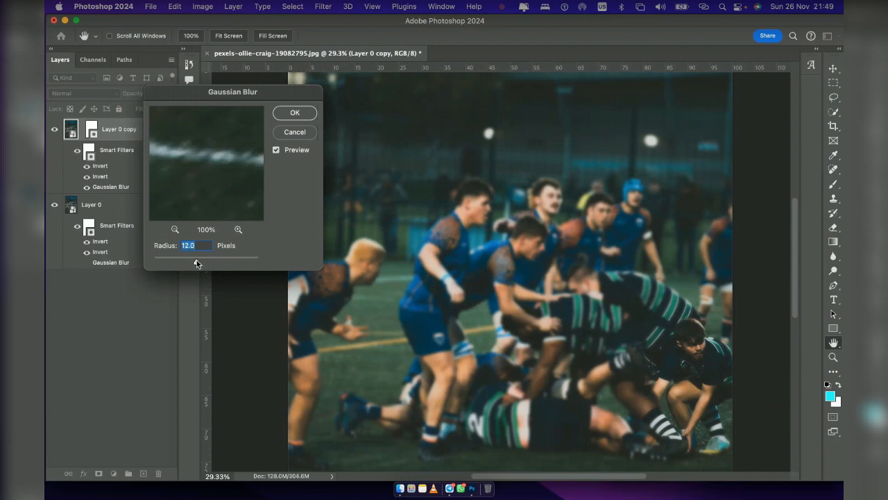
left_click_drag(197, 263, 187, 264)
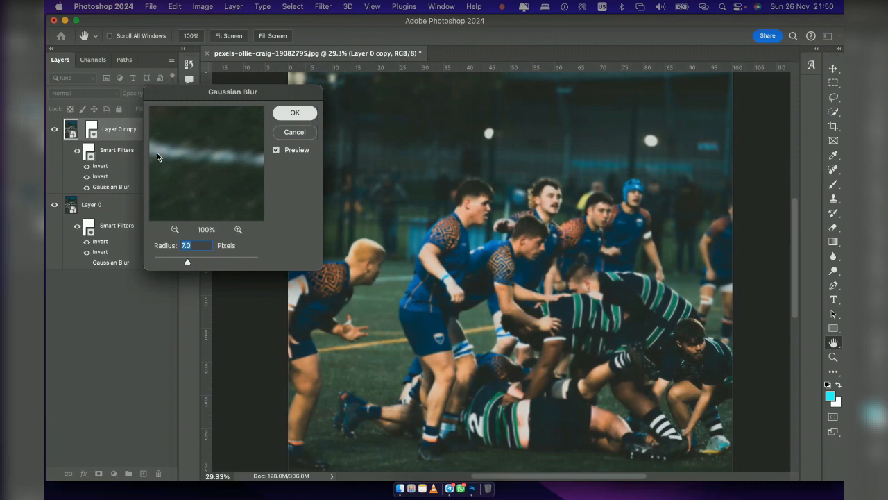
key("Return")
key("b")
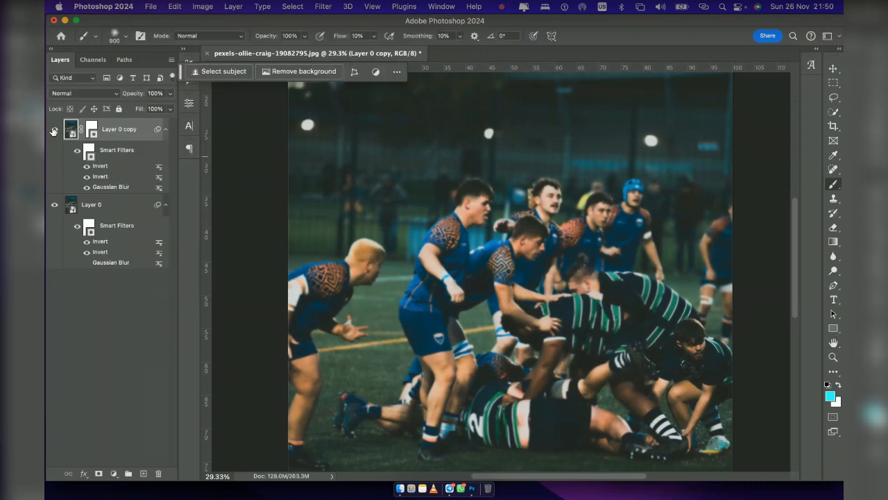
Toggle the visibility of Layer 0 copy to compare the masked blur with the sharp photo beneath
left_click(54, 131)
left_click(55, 131)
left_click(55, 132)
left_click(54, 131)
left_click(54, 129)
Disable the layer mask on Layer 0 copy and toggle it to compare the photo with and without masking
left_click(92, 131)
right_click(92, 128)
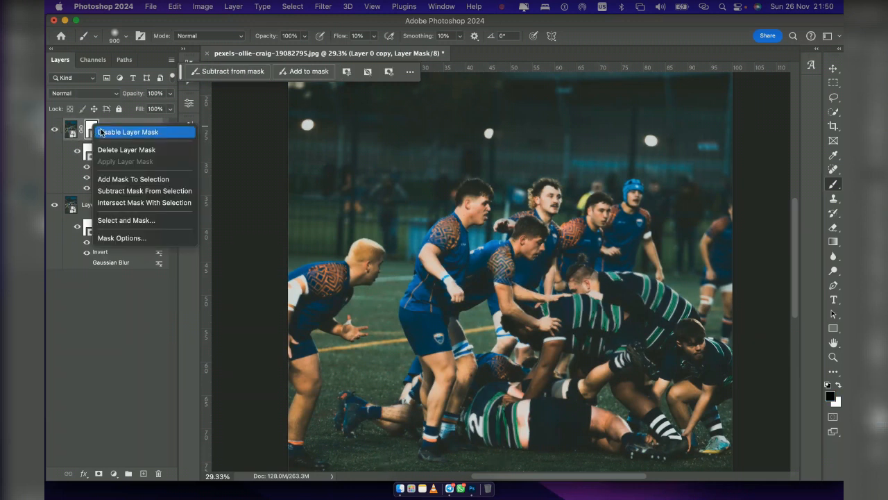
left_click(105, 131)
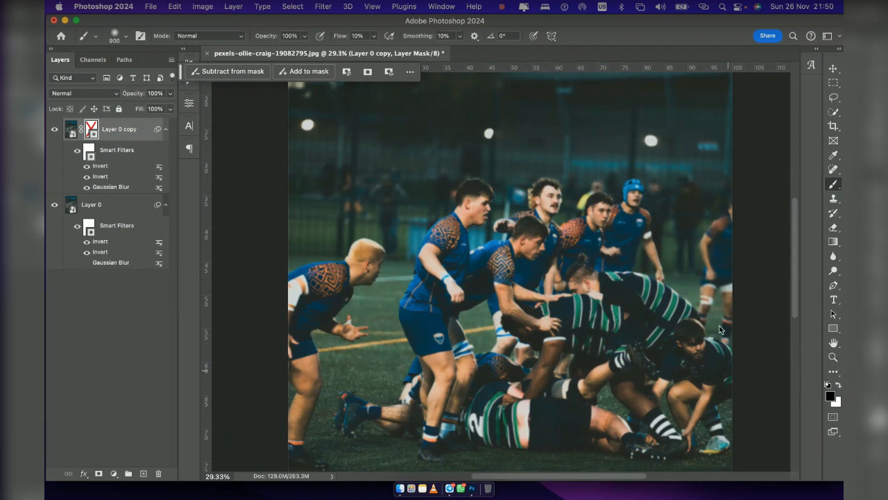
left_click(91, 129, "shift")
left_click(91, 129, "shift")
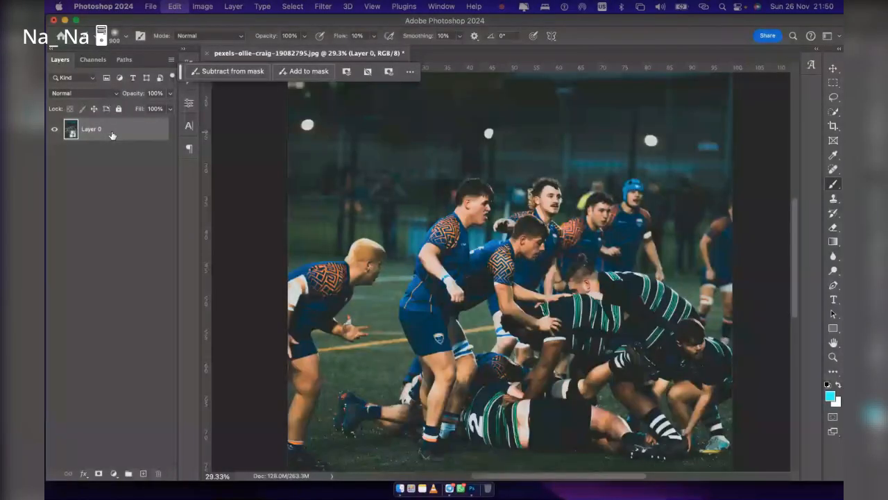
Undo all blur, mask and smart object edits back to the original locked Background layer, and return to Photoshop from Telegram
key("super+z")
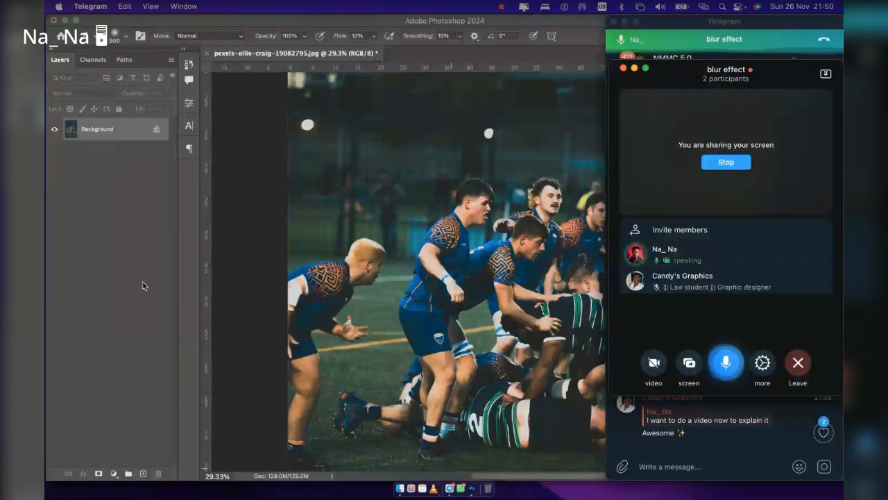
left_click(154, 295)
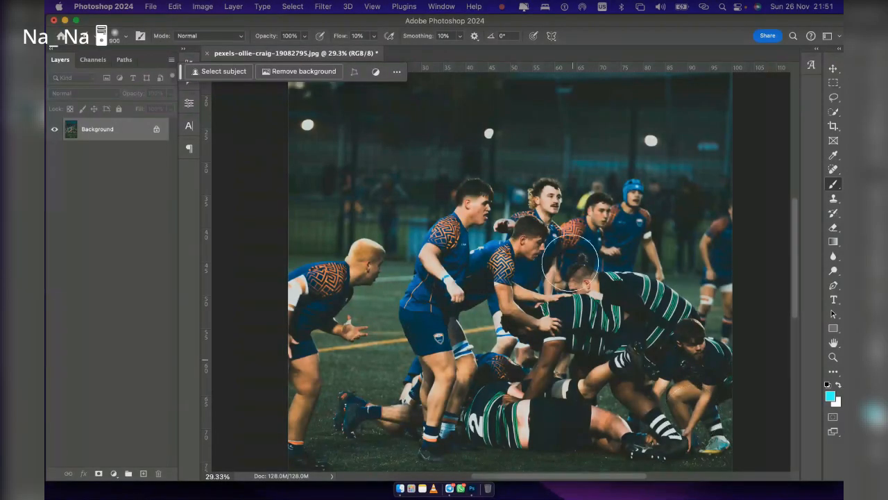
left_click(323, 7)
mouse_move(405, 179)
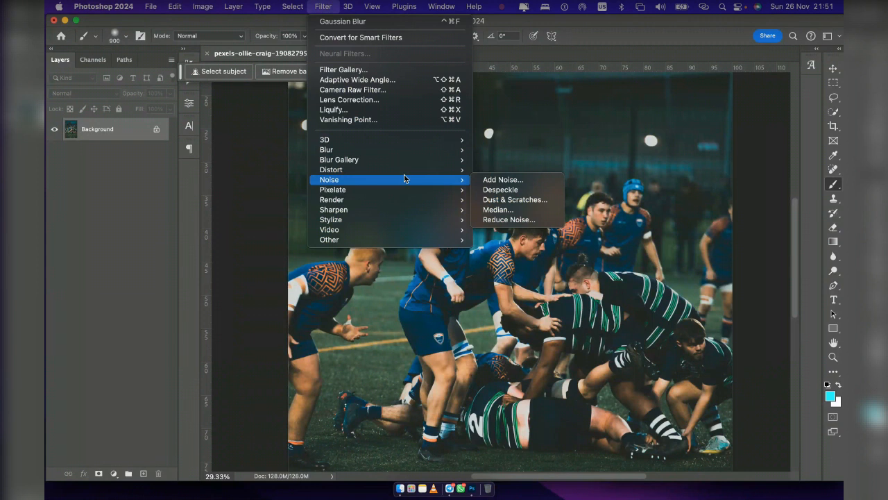
mouse_move(399, 154)
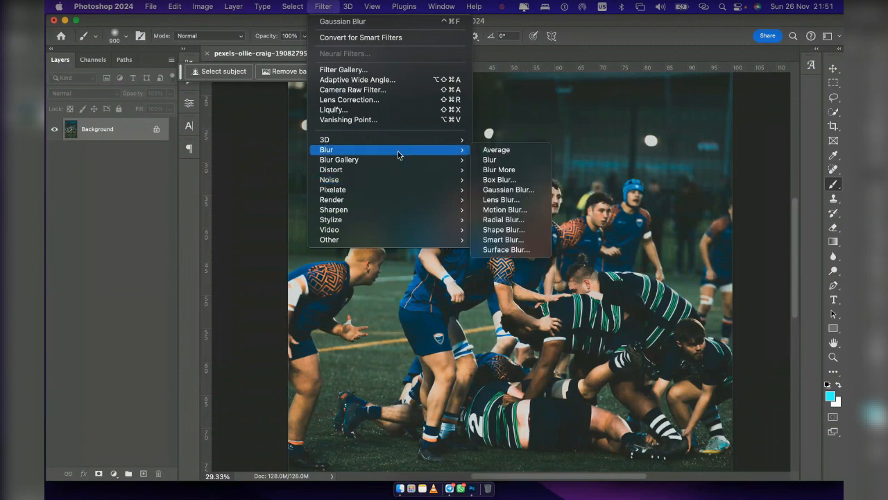
left_click(503, 210)
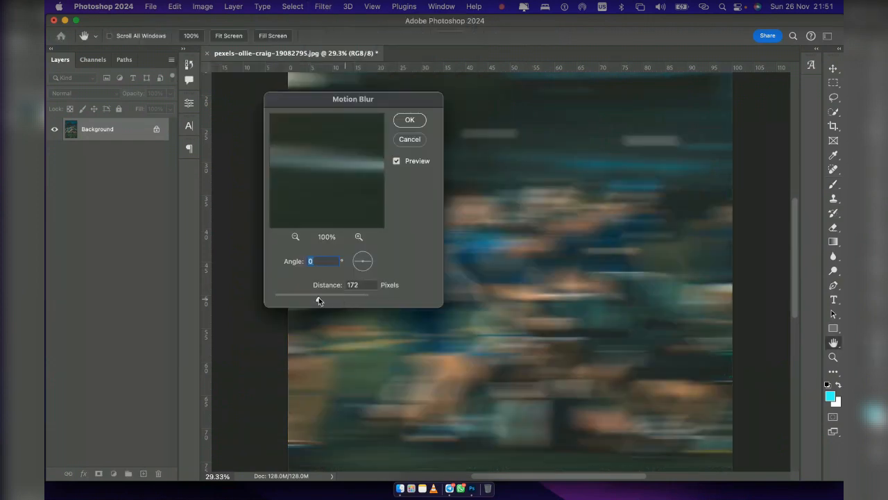
left_click_drag(319, 300, 320, 299)
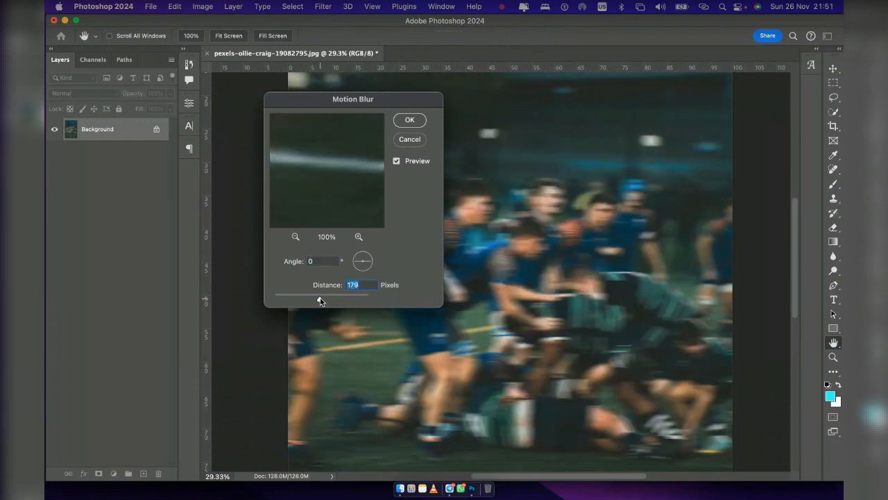
left_click_drag(320, 300, 309, 299)
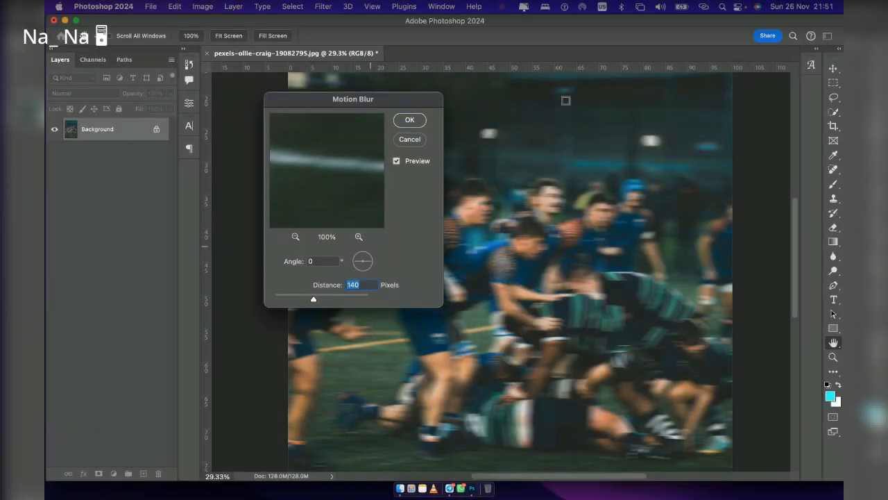
left_click_drag(353, 98, 223, 97)
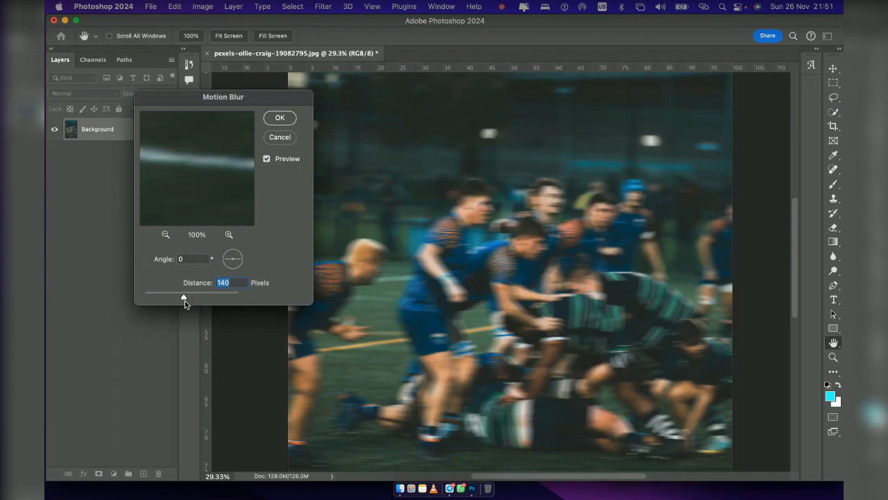
left_click_drag(184, 298, 181, 296)
left_click(281, 138)
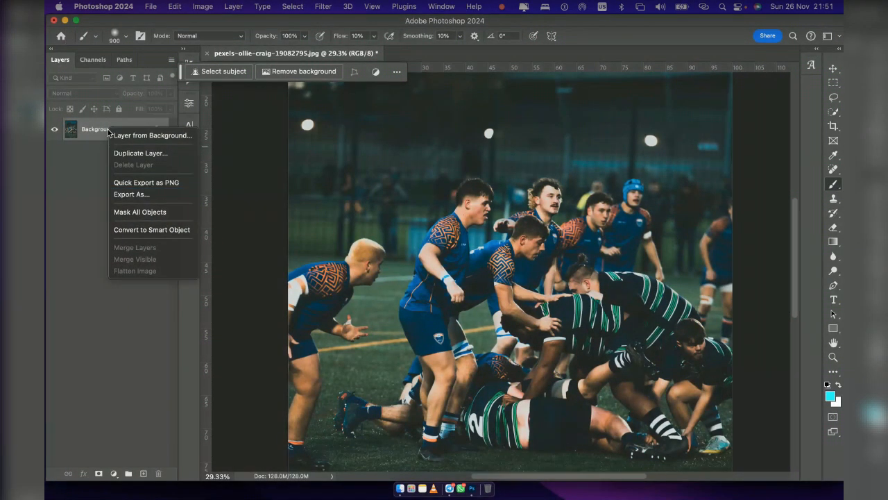
Convert the Background to a smart object and apply Motion Blur with an angle of 0° and a distance of 61 pixels
left_click(152, 229)
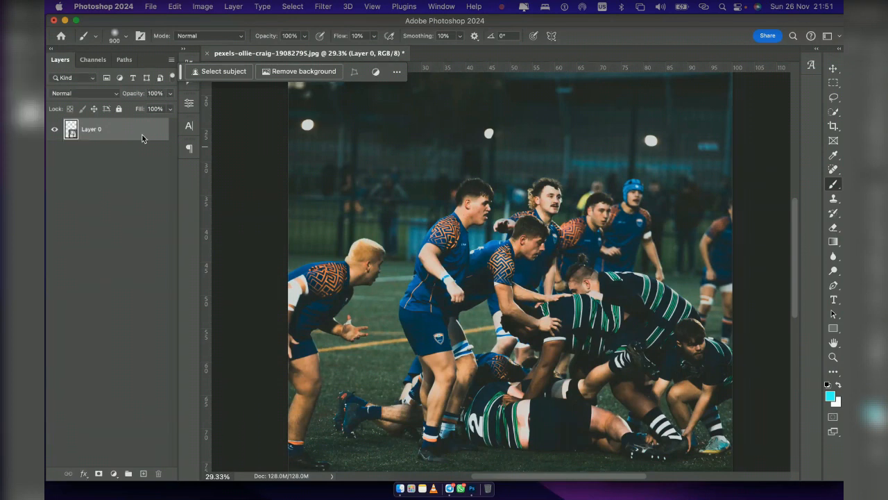
left_click(324, 7)
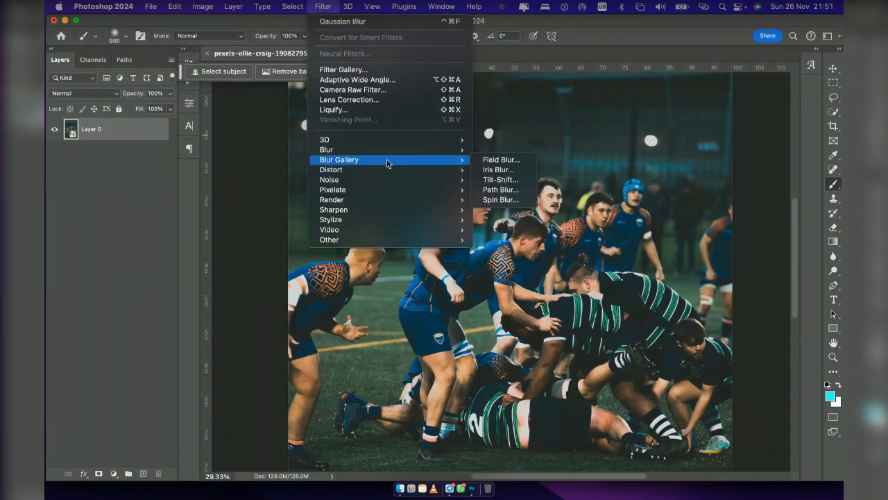
mouse_move(392, 157)
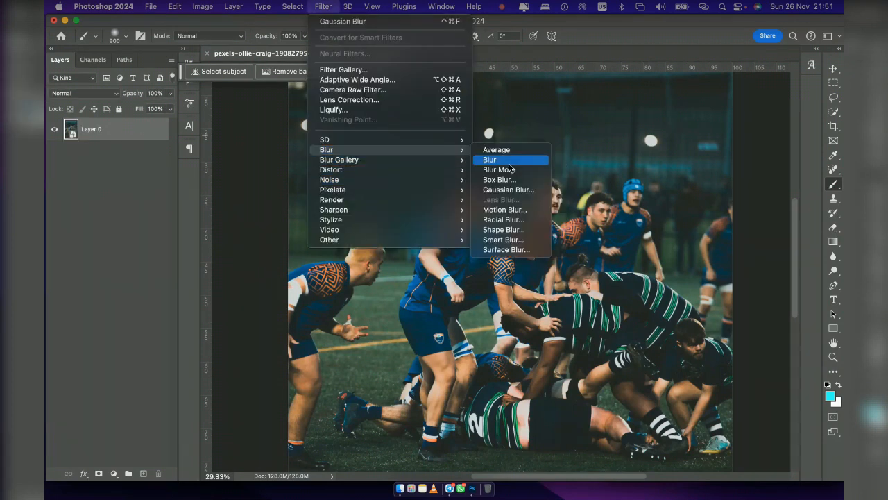
left_click(522, 208)
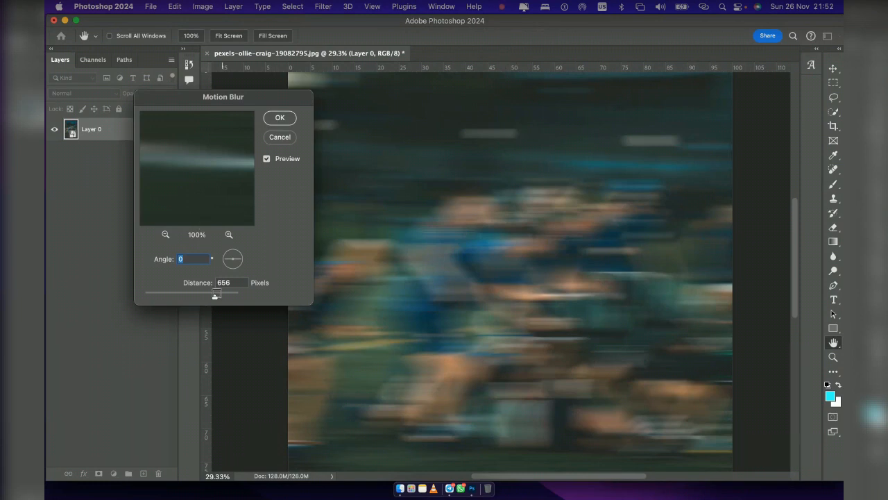
left_click_drag(214, 298, 175, 298)
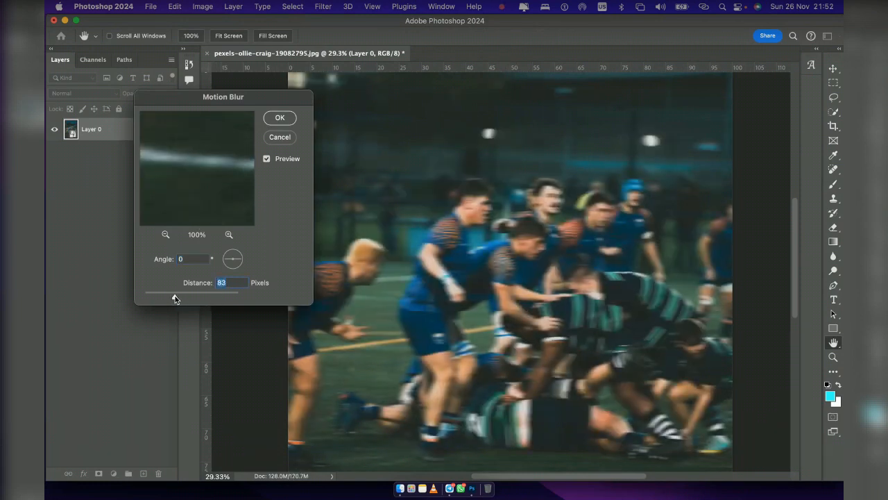
left_click_drag(175, 299, 172, 299)
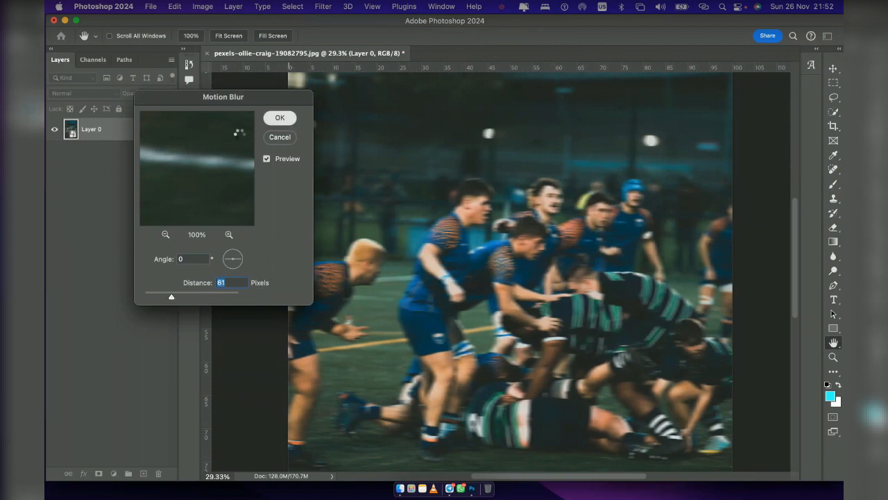
key("Return")
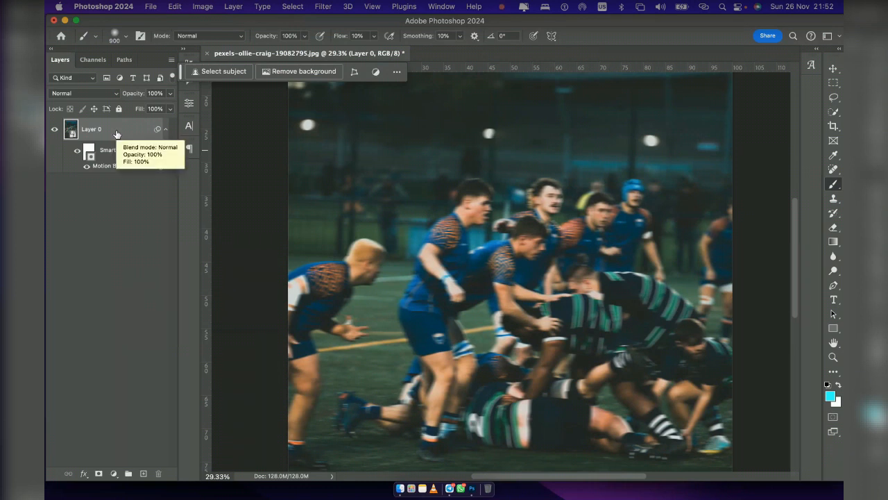
Duplicate Layer 0, leaving Motion Blur hidden on the original, and add a layer mask to Layer 0 copy
key("ctrl+j")
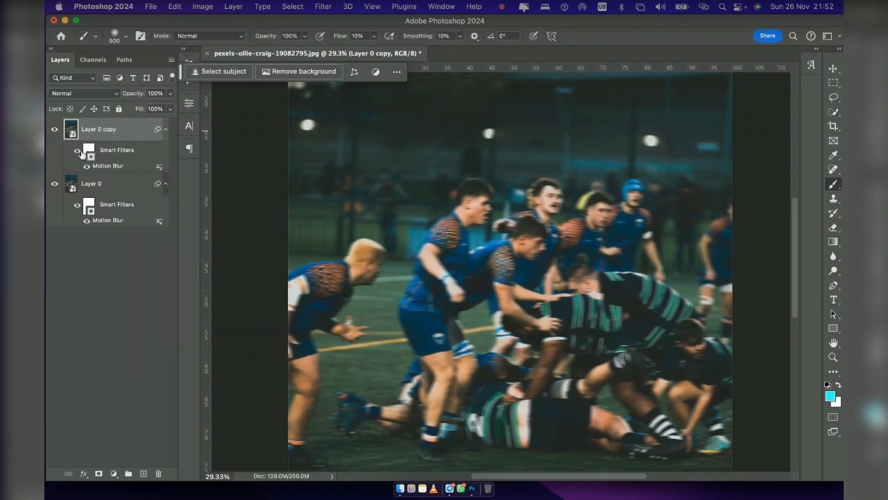
left_click(87, 167)
left_click(99, 474)
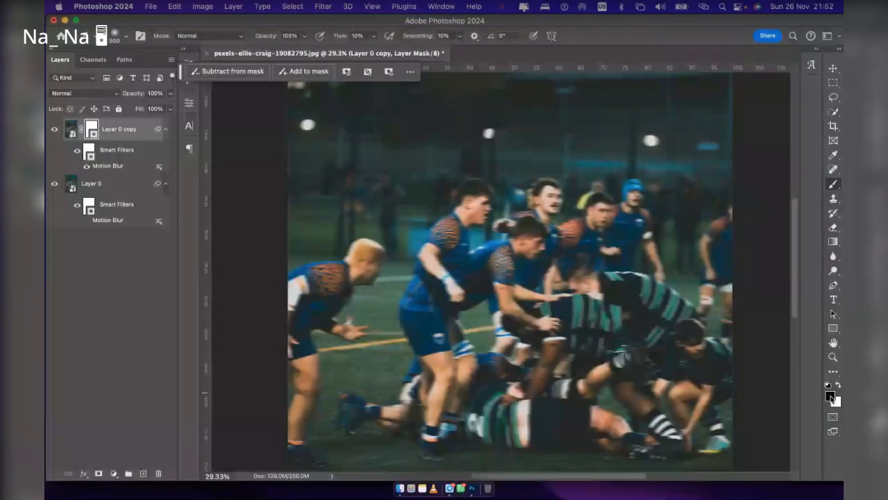
Set the foreground color to pure black (#000000) for painting on the mask
left_click(830, 397)
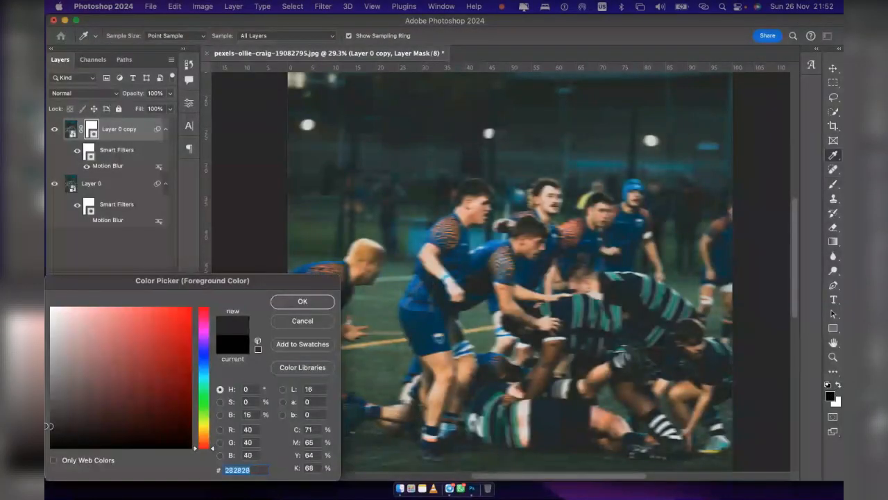
left_click_drag(49, 426, 50, 449)
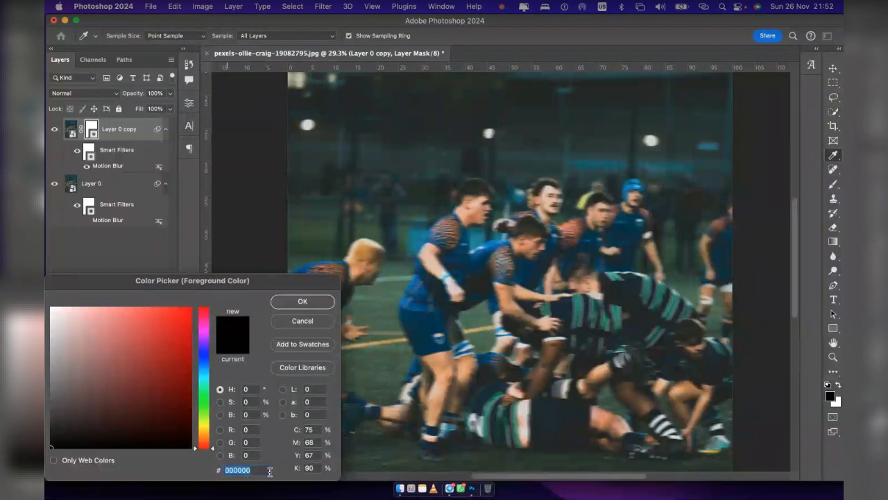
left_click(330, 302)
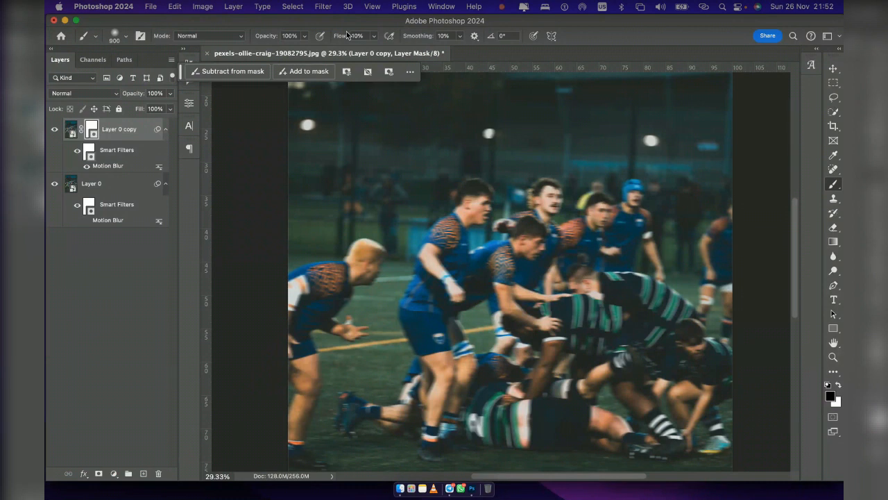
Paint black with the soft brush at 10% flow on the Layer 0 copy mask over the crouching player at the photo's lower right
left_click(126, 36)
left_click(189, 330)
left_click_drag(728, 442, 741, 429)
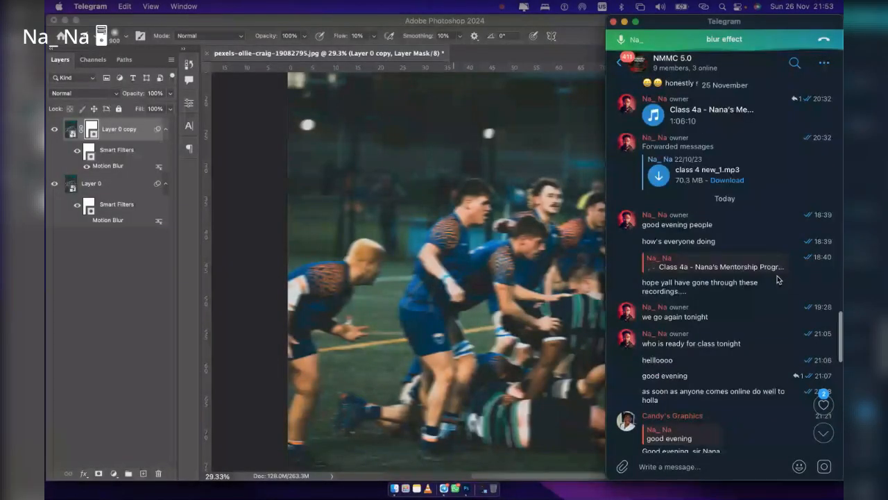
Look through the earlier messages and assignment images in the Telegram group chat and return to Photoshop
scroll(778, 279, "up", 15)
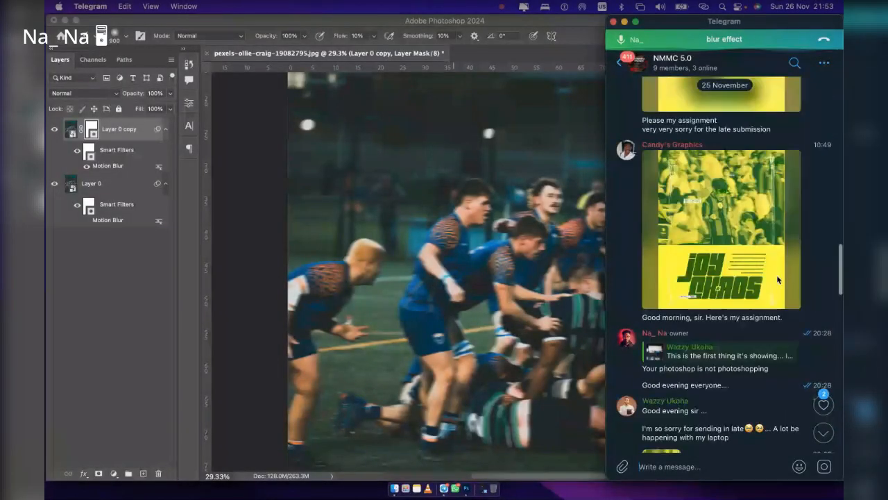
scroll(777, 276, "down", 2)
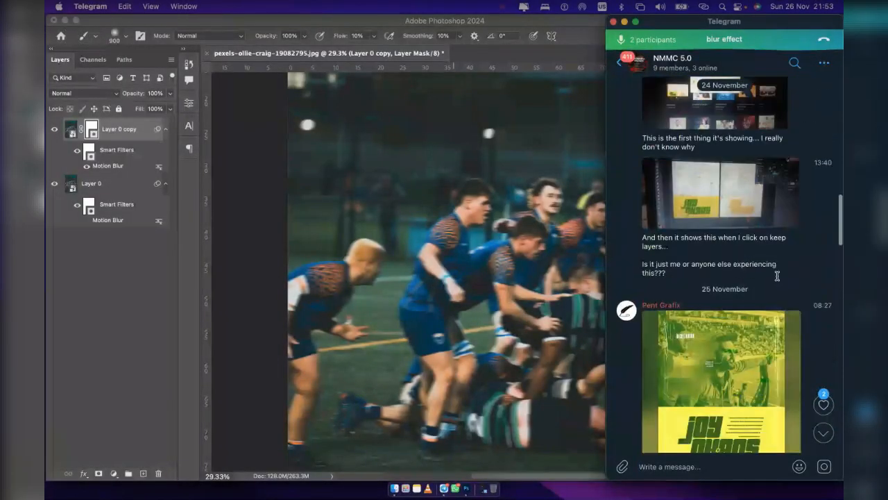
left_click(442, 250)
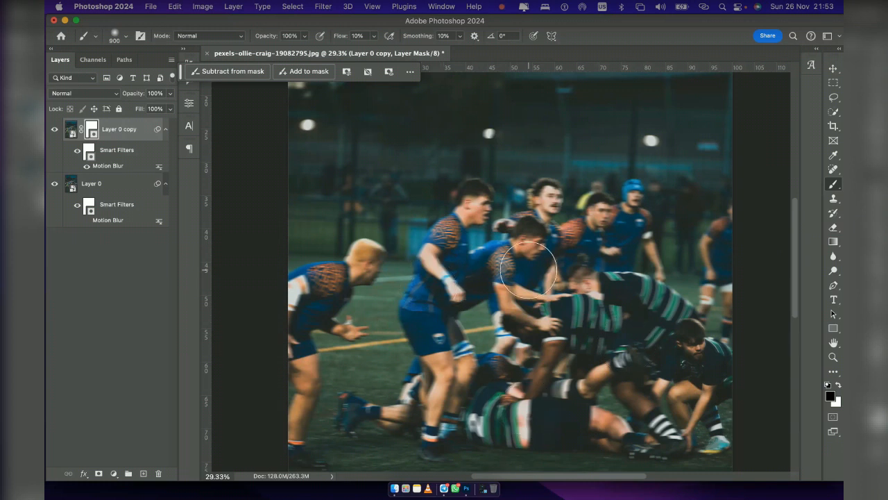
Undo the Layer 0 copy mask and the hiding of Motion Blur on Layer 0, and hide Motion Blur on Layer 0 copy instead
key("super+z")
key("super+z")
key("super+z")
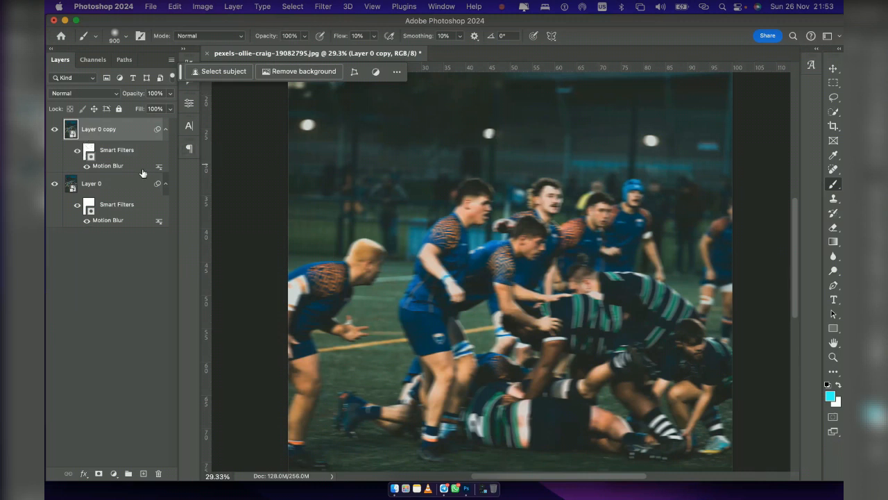
left_click(87, 168)
left_click(87, 168)
left_click(86, 167)
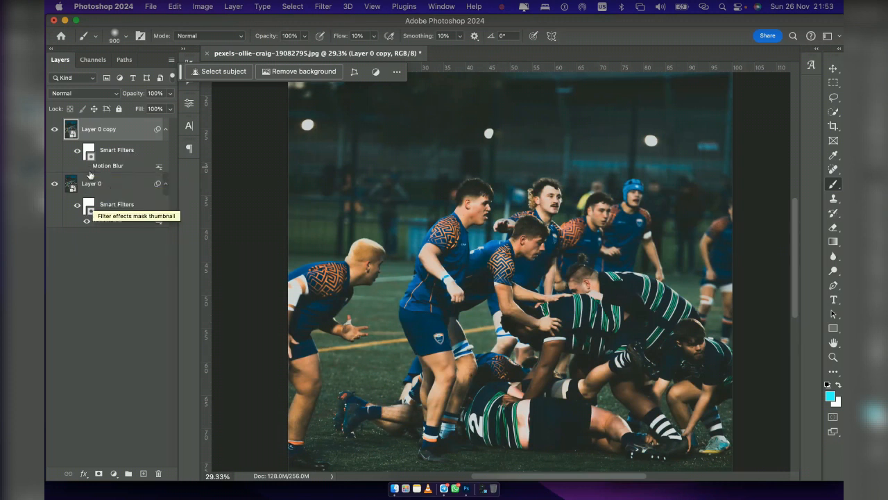
Compare the image with Layer 0 copy hidden and shown, and add a layer mask to Layer 0 copy
left_click(54, 127)
left_click(54, 129)
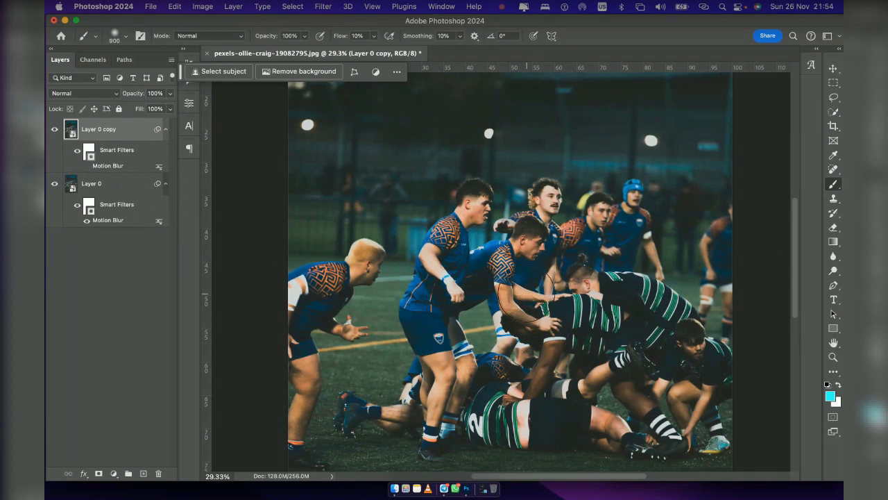
left_click(98, 474)
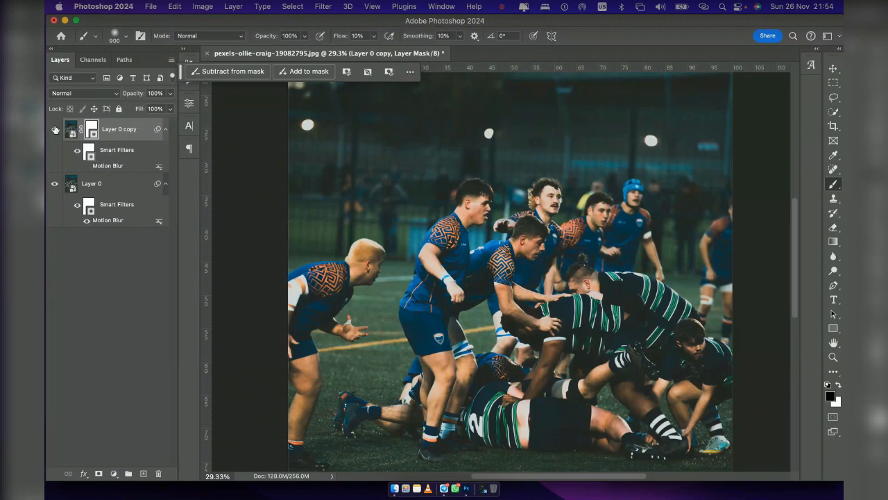
Hide Layer 0 copy and increase the distance of Layer 0's Motion Blur to about 115 pixels
left_click(55, 130)
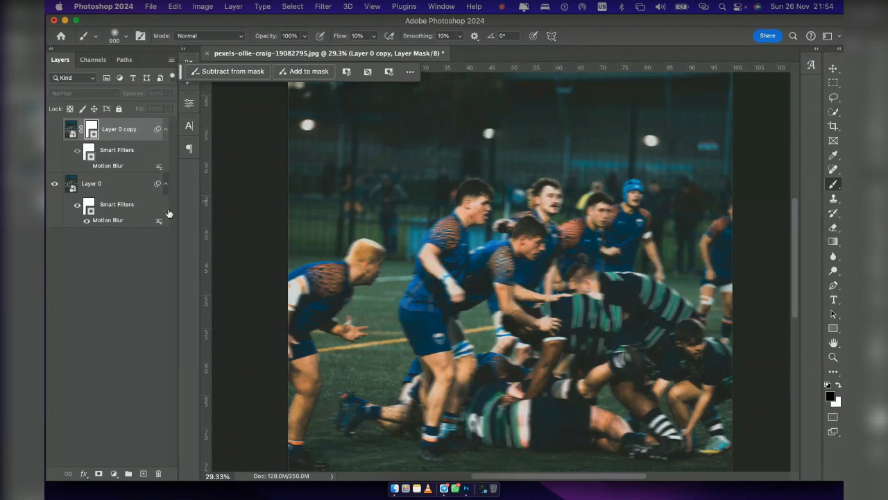
left_click(104, 221)
double_click(104, 220)
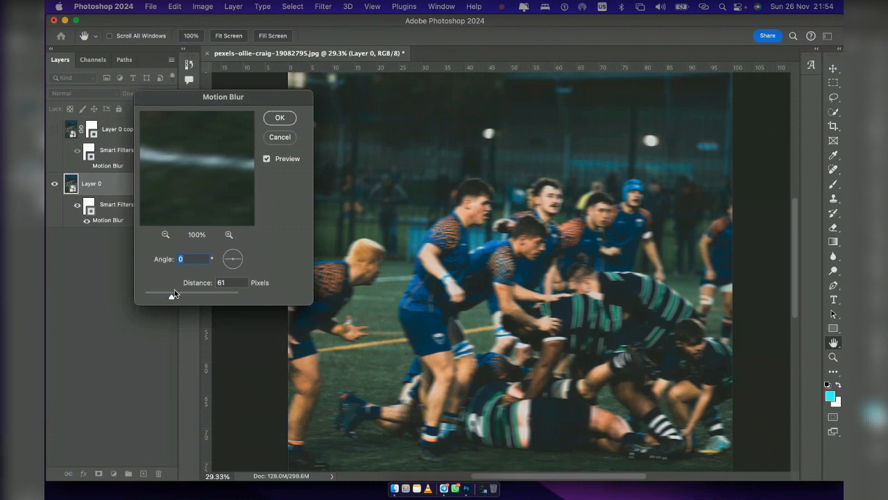
left_click_drag(171, 295, 179, 299)
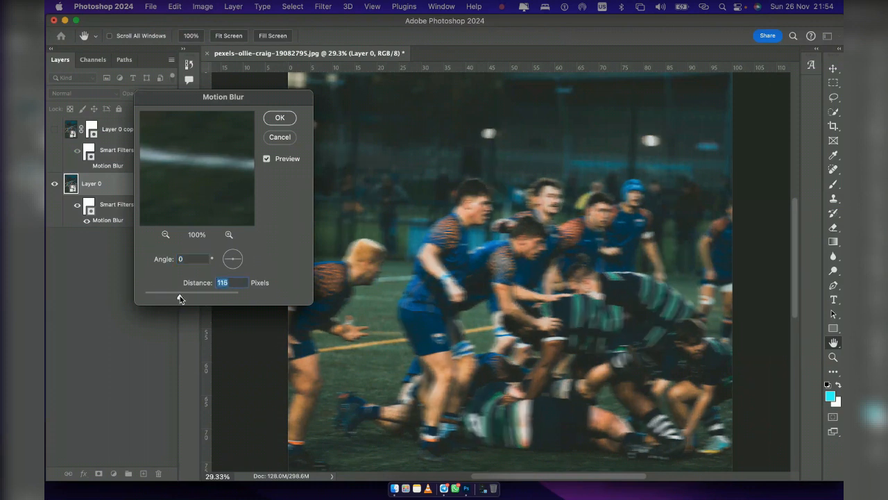
left_click(280, 118)
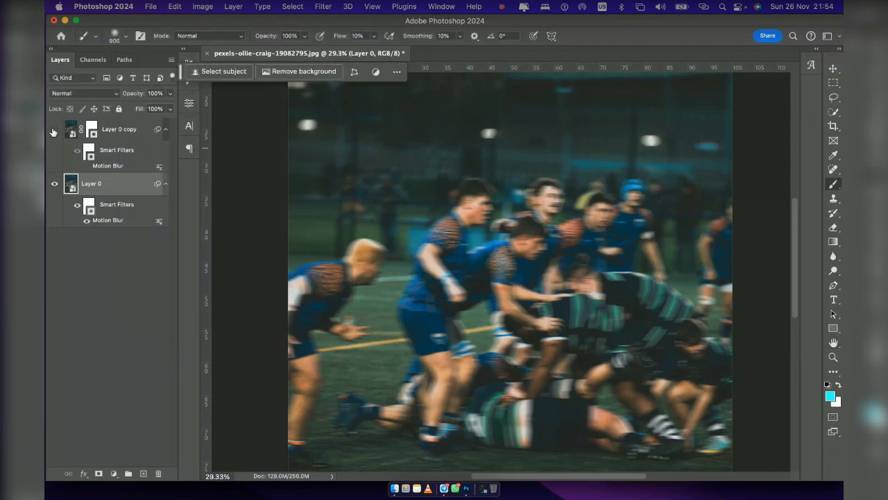
Show Layer 0 copy, paint black on its mask over the blond player at the photo's left edge, and compare before and after
left_click(53, 130)
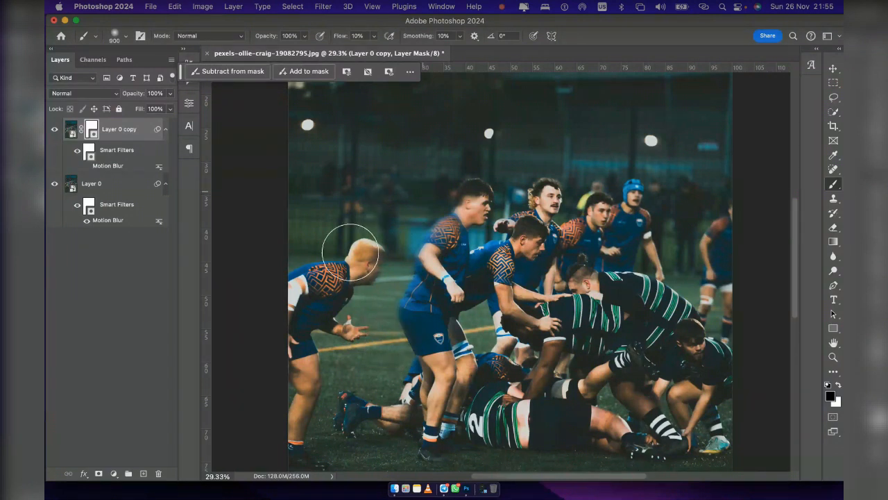
left_click(351, 251)
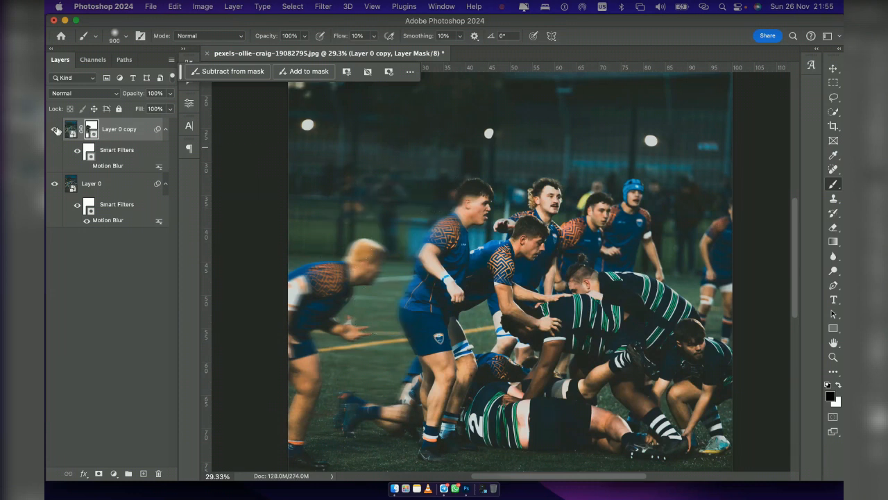
left_click(56, 131)
left_click(56, 131)
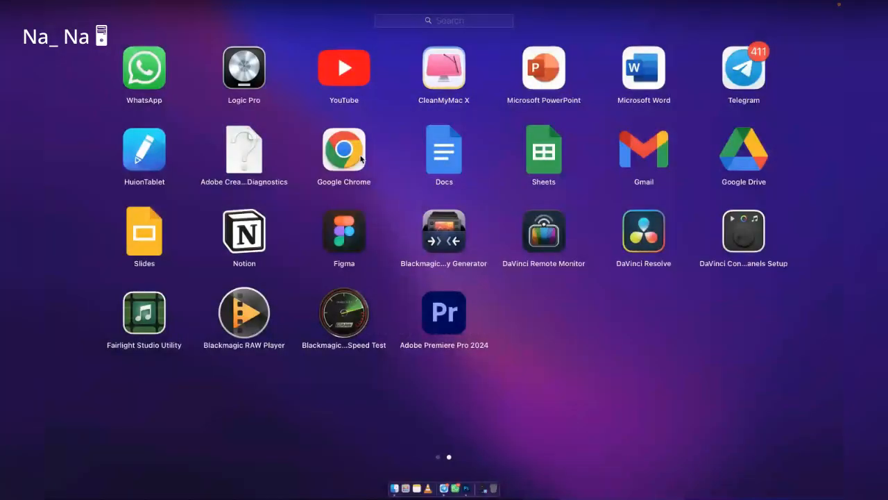
Switch to Chrome, search Google Images for "the flash running jpg", and preview the image "The Flash (DC / Injustice)"
scroll(285, 9, "left", 3)
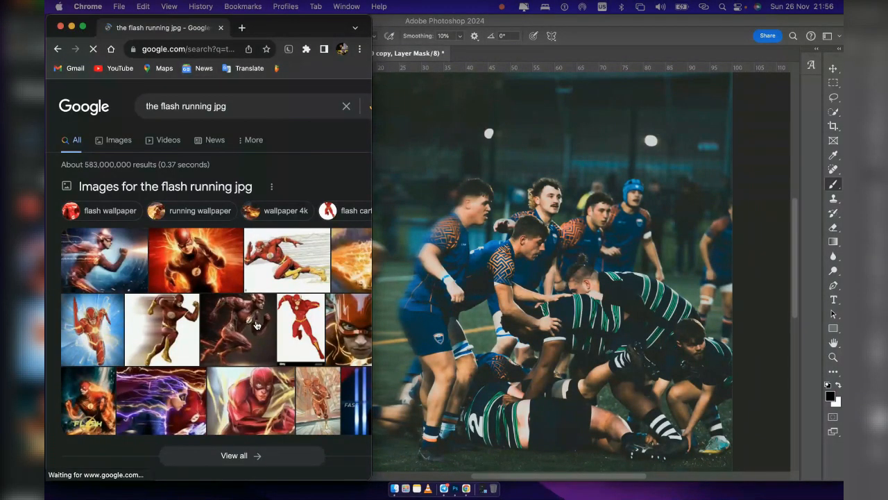
left_click(117, 140)
left_click_drag(372, 254, 488, 254)
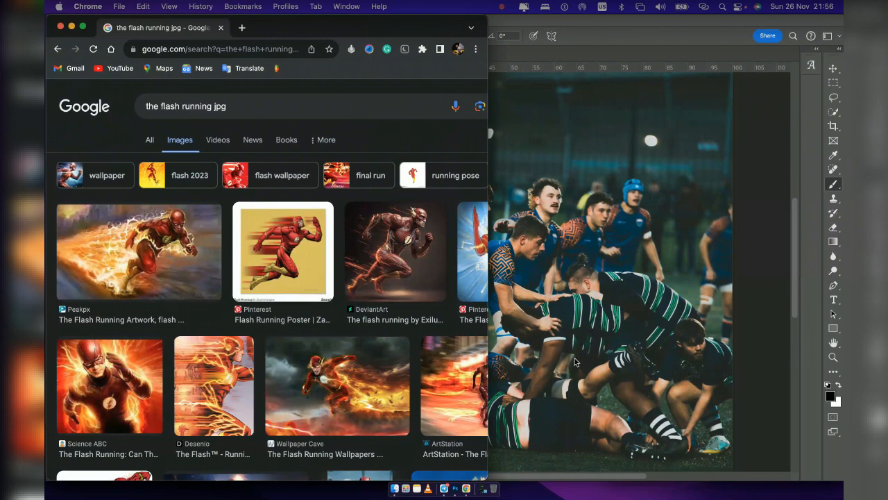
scroll(431, 306, "down", 1)
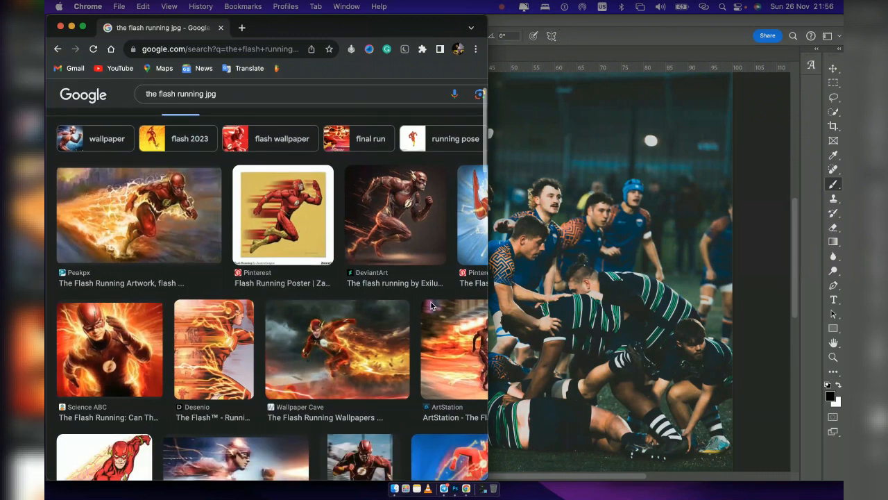
scroll(431, 305, "down", 2)
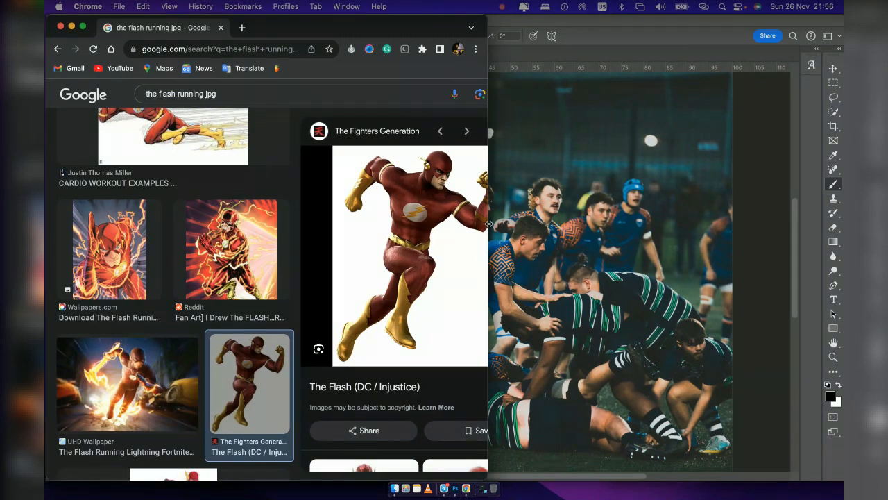
left_click_drag(488, 224, 553, 225)
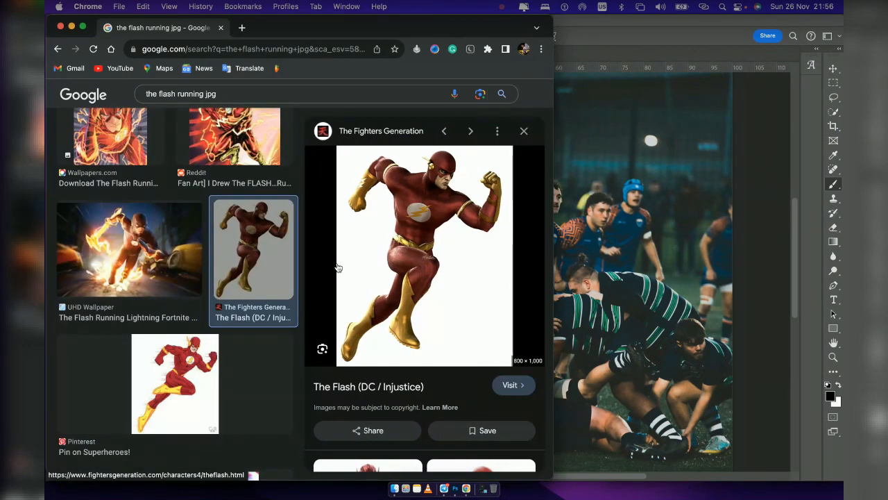
Browse the image results and the related images for a suitable full-body picture of the Flash running
scroll(201, 269, "down", 5)
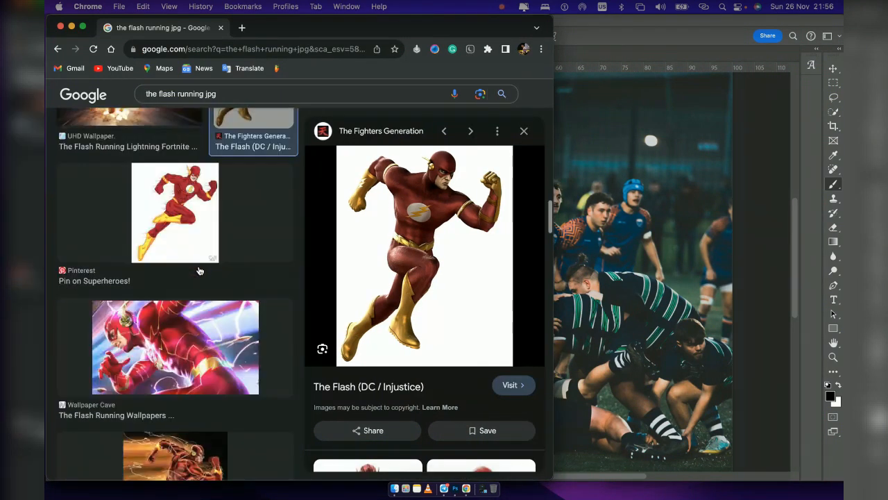
scroll(199, 271, "down", 2)
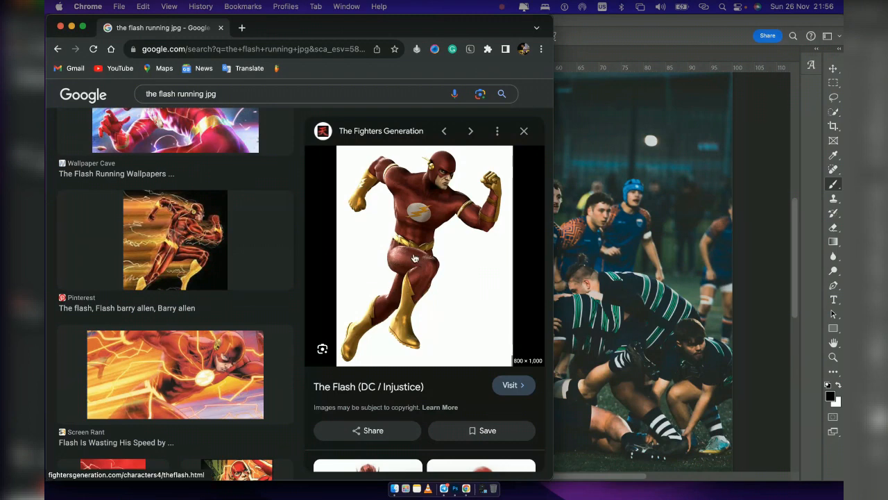
scroll(447, 322, "down", 5)
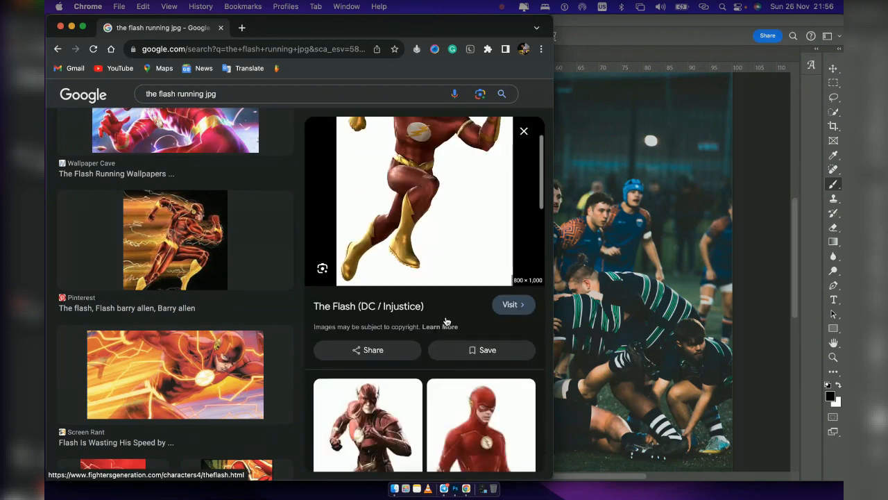
scroll(447, 321, "down", 5)
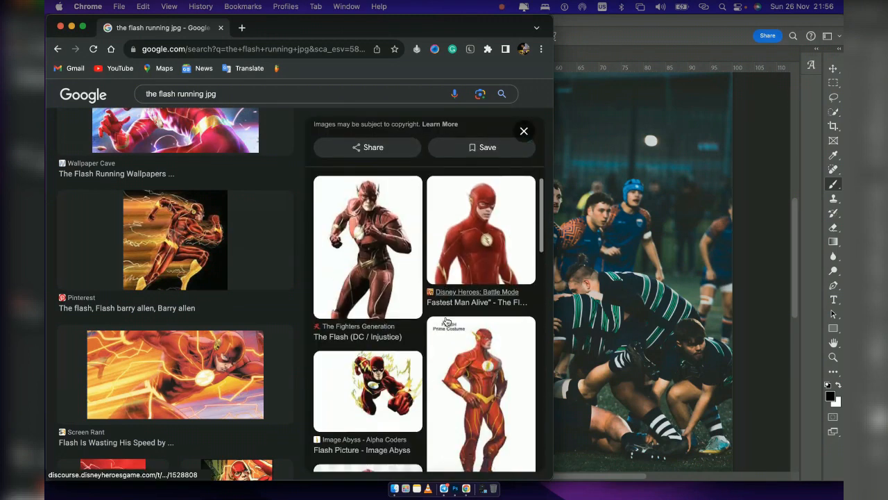
scroll(447, 321, "down", 5)
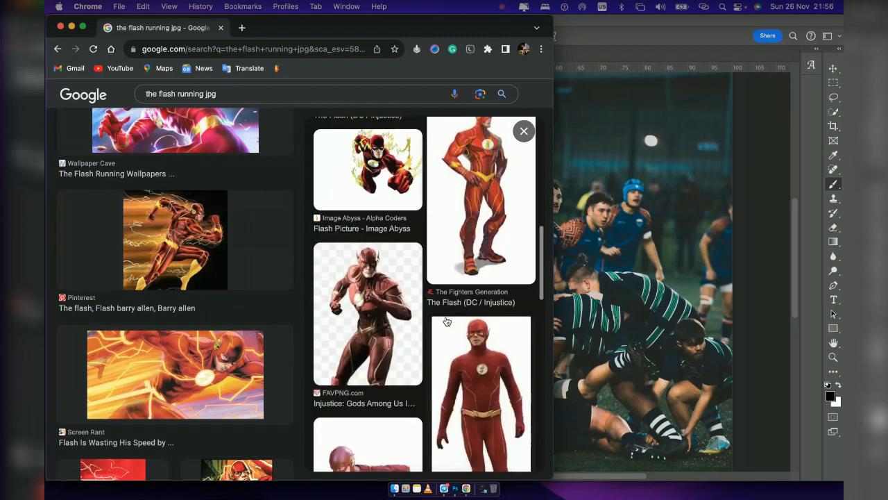
scroll(447, 322, "down", 4)
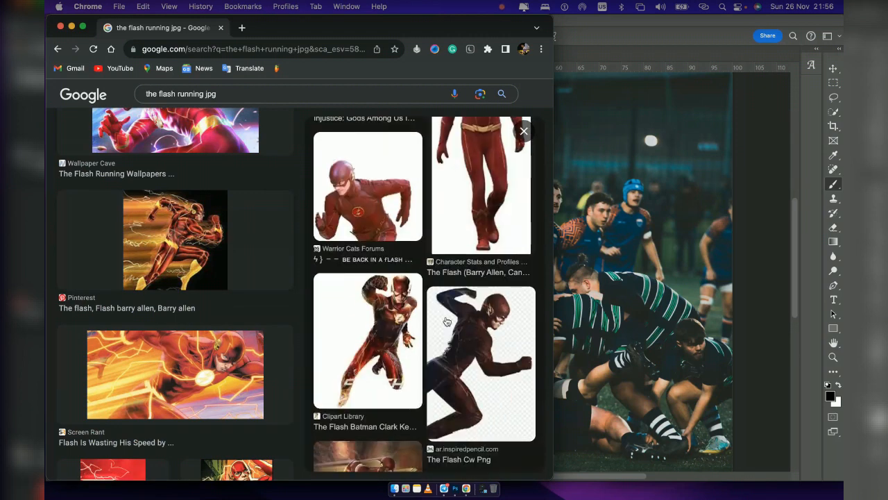
scroll(447, 322, "down", 4)
scroll(447, 322, "down", 3)
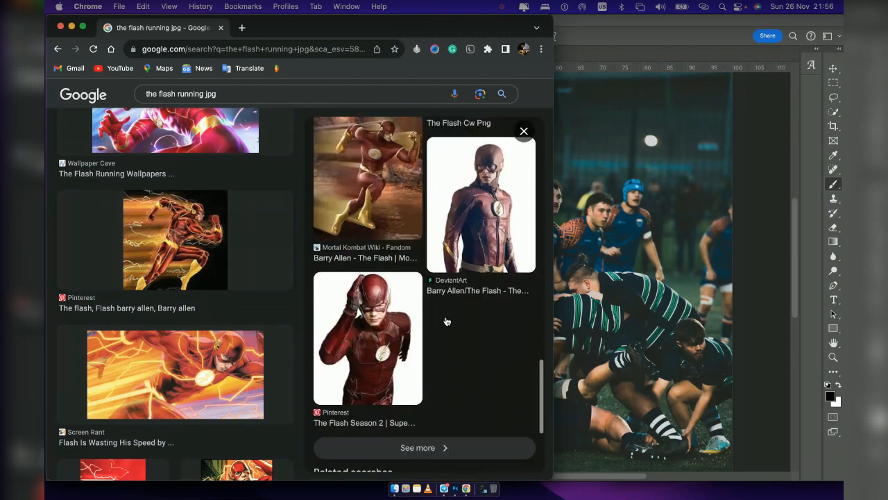
scroll(115, 309, "down", 4)
scroll(115, 309, "down", 1)
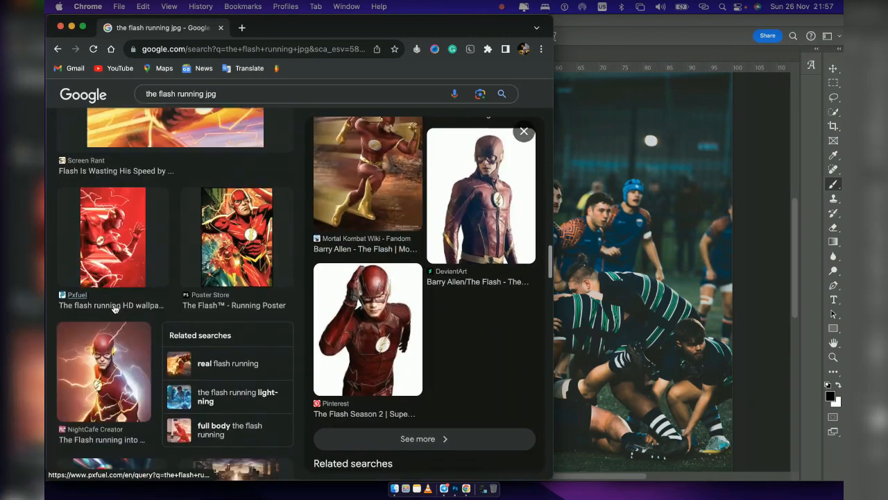
scroll(115, 309, "down", 5)
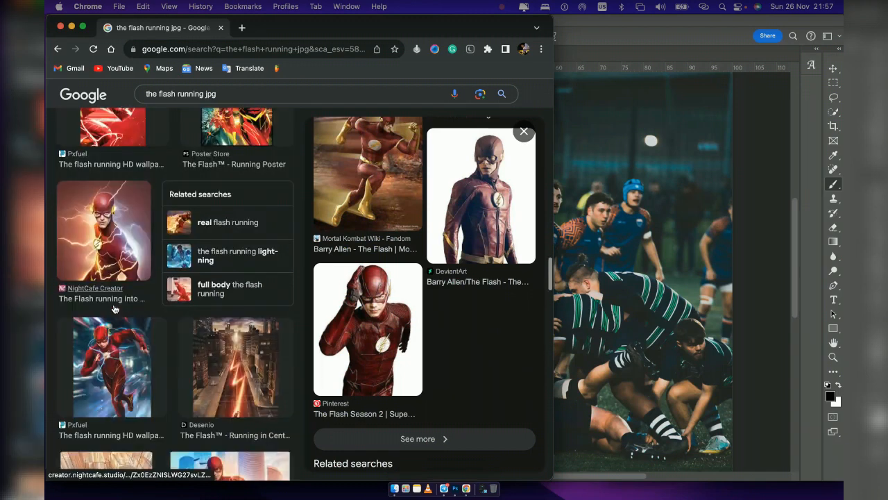
scroll(115, 309, "down", 7)
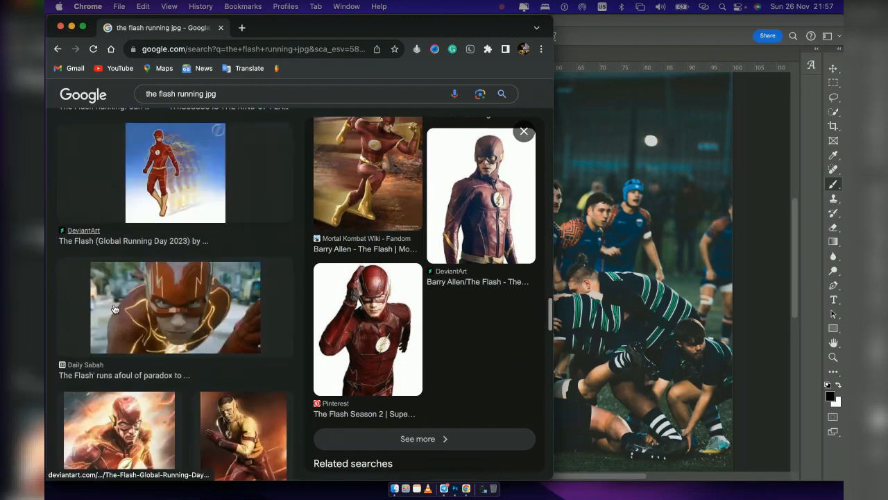
scroll(115, 308, "down", 4)
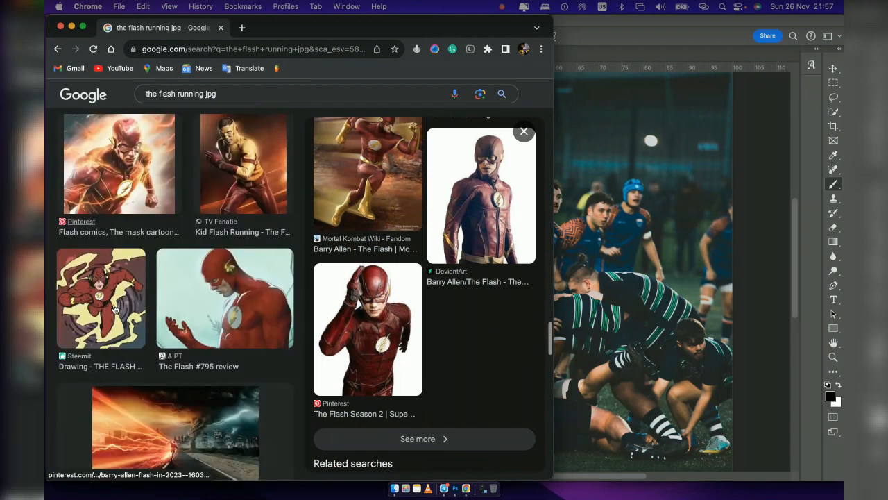
scroll(115, 309, "down", 4)
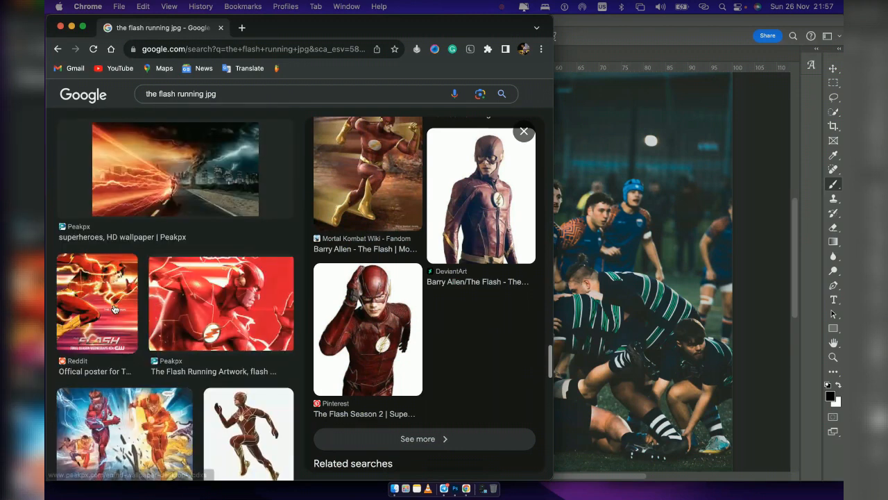
scroll(115, 309, "down", 2)
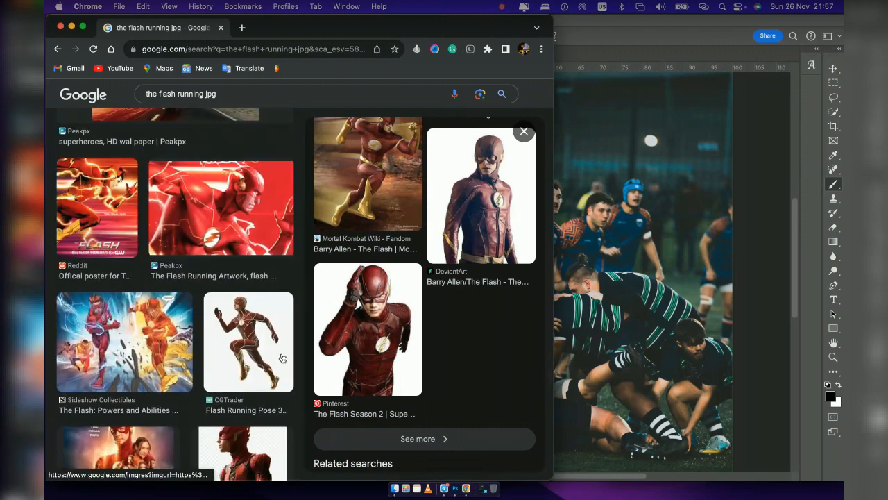
Check the CGTrader running pose result and preview the MTC Toys image "DC Comics The flash running figure embroidered patch"
left_click(282, 358)
left_click(282, 358)
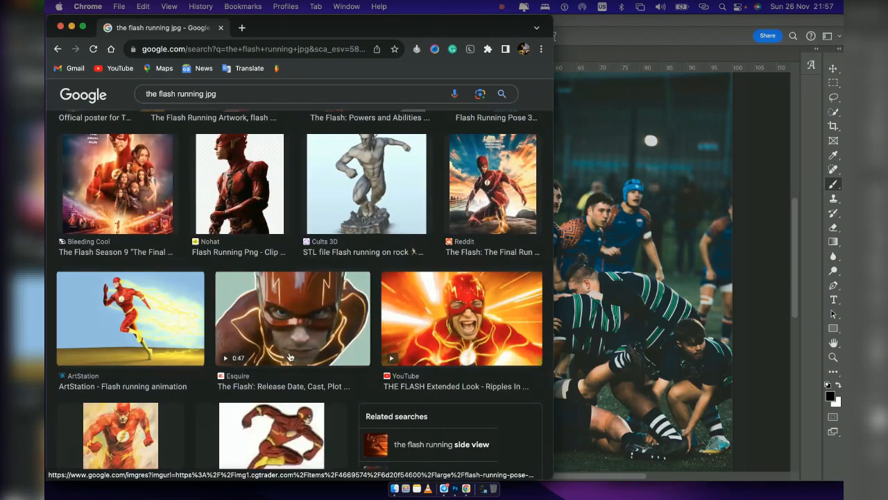
scroll(290, 357, "down", 2)
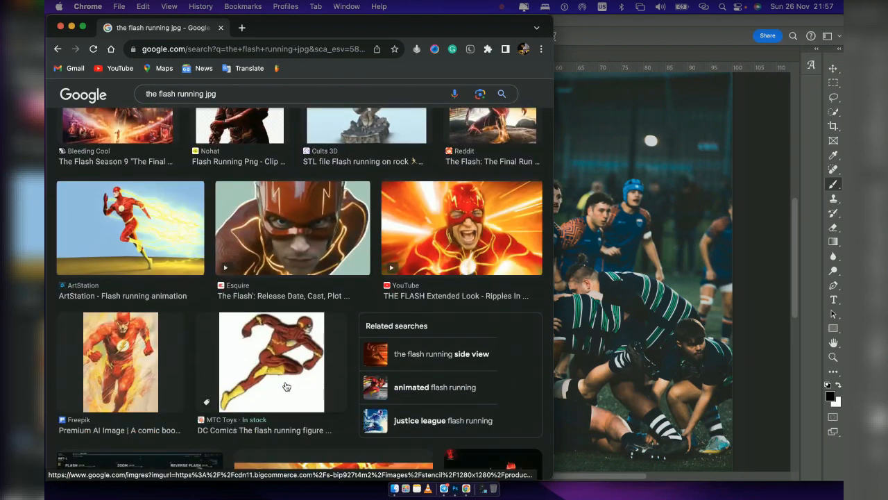
left_click(286, 387)
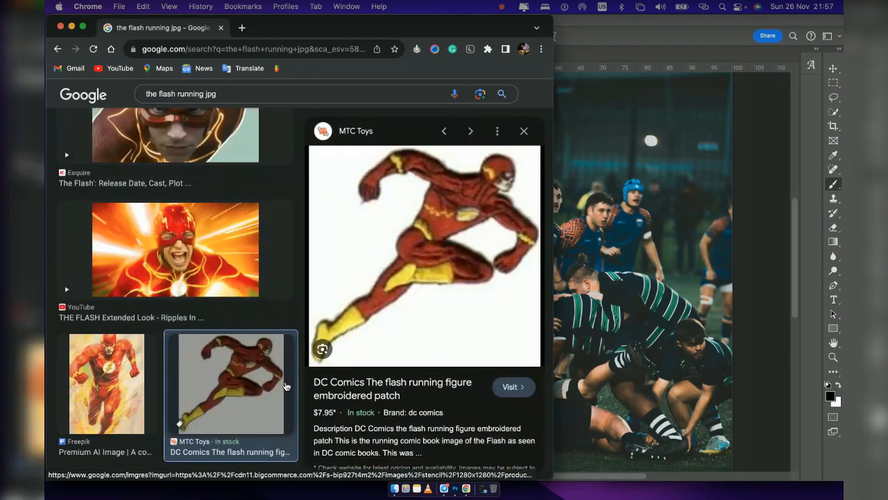
Return to the CGTrader "Flash Running Pose 3D model" result and save its preview image to the Downloads folder
scroll(285, 386, "up", 3)
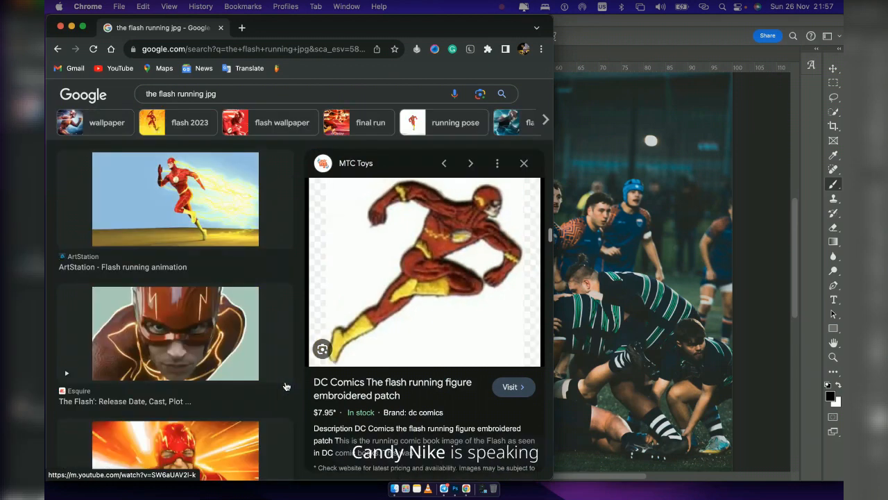
scroll(286, 386, "up", 4)
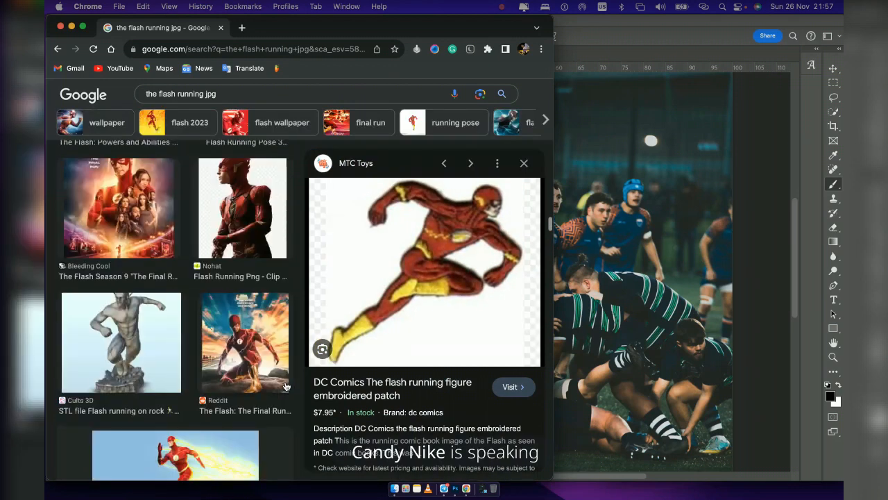
scroll(286, 386, "up", 3)
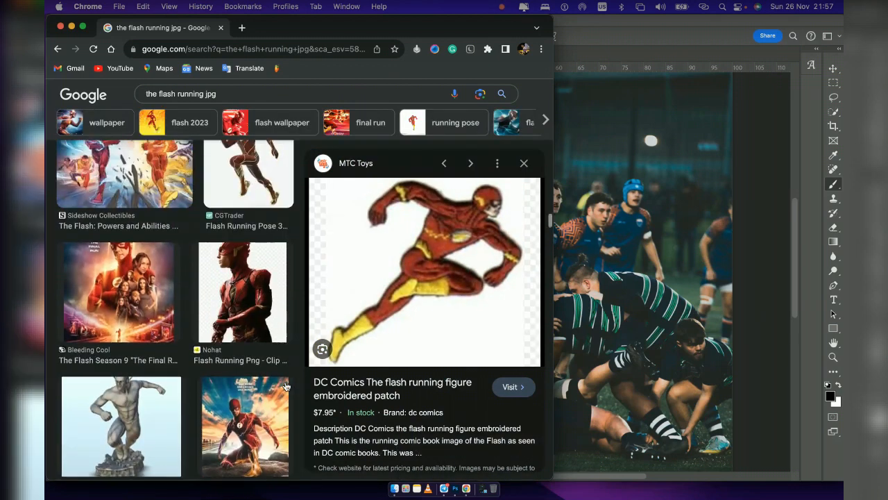
scroll(285, 386, "up", 4)
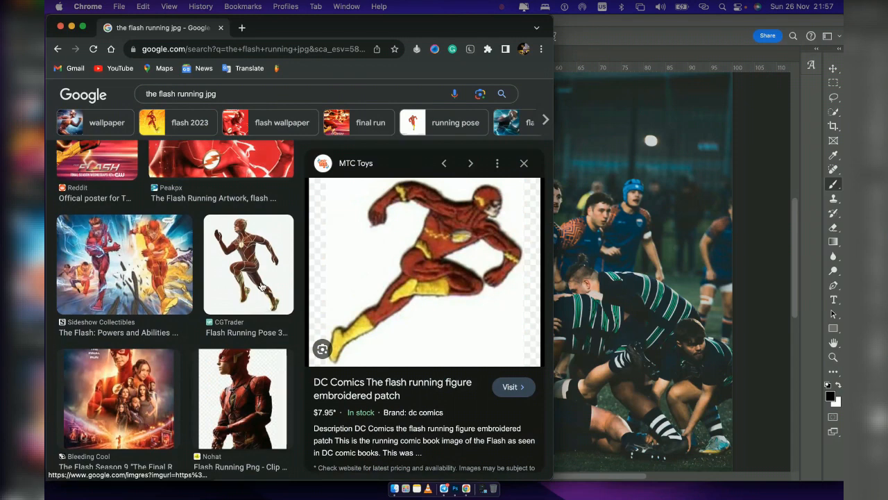
left_click(262, 287)
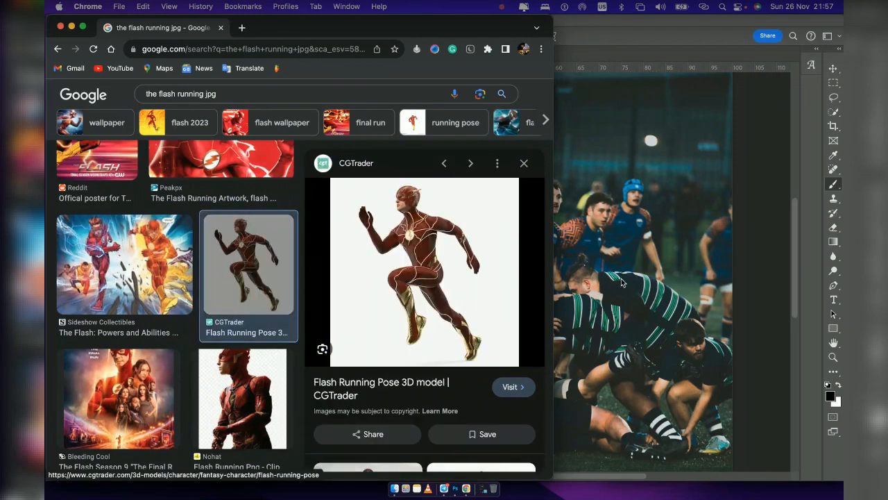
right_click(424, 266)
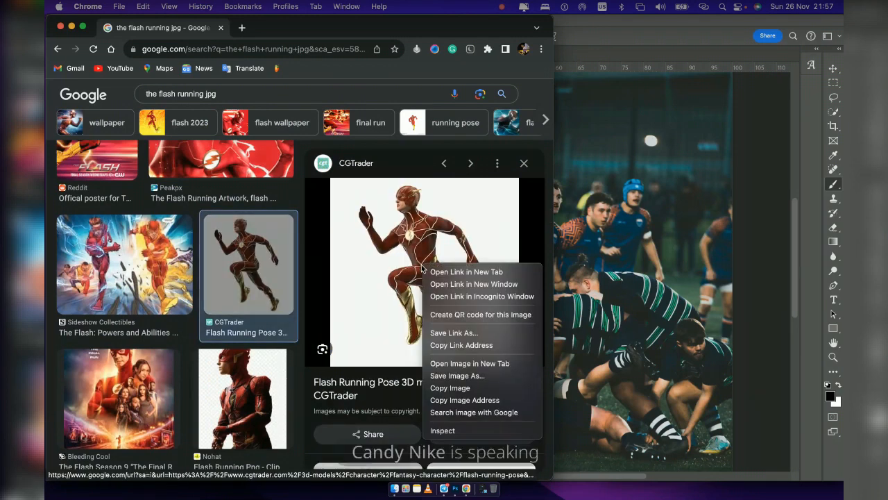
left_click(492, 376)
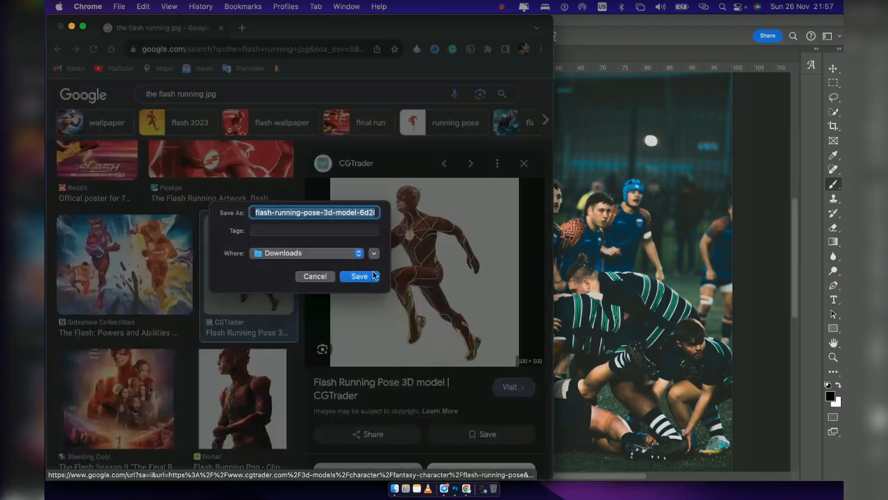
left_click(373, 275)
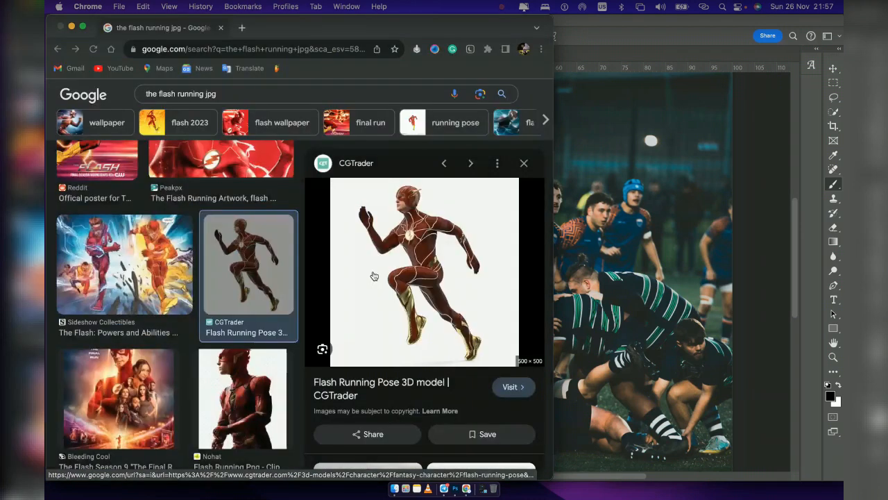
Visit the CGTrader page for Flash Running Pose and save its main image to Downloads, replacing the existing file
left_click(512, 386)
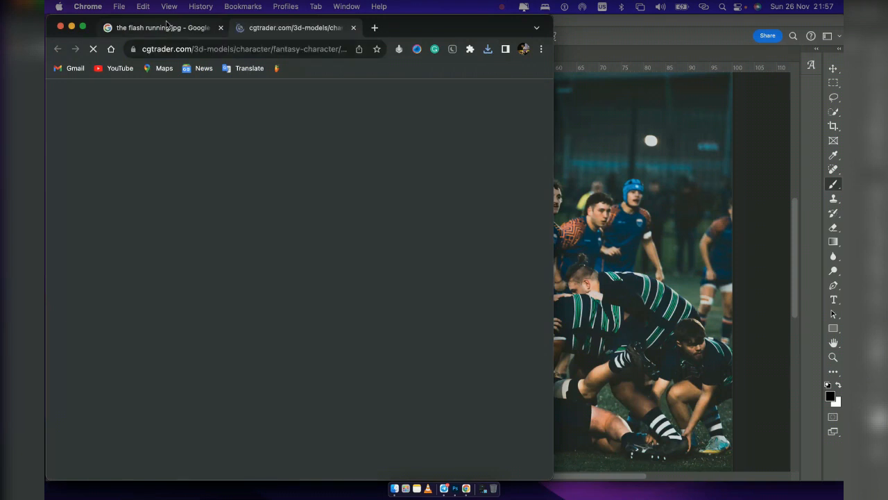
scroll(301, 242, "down", 3)
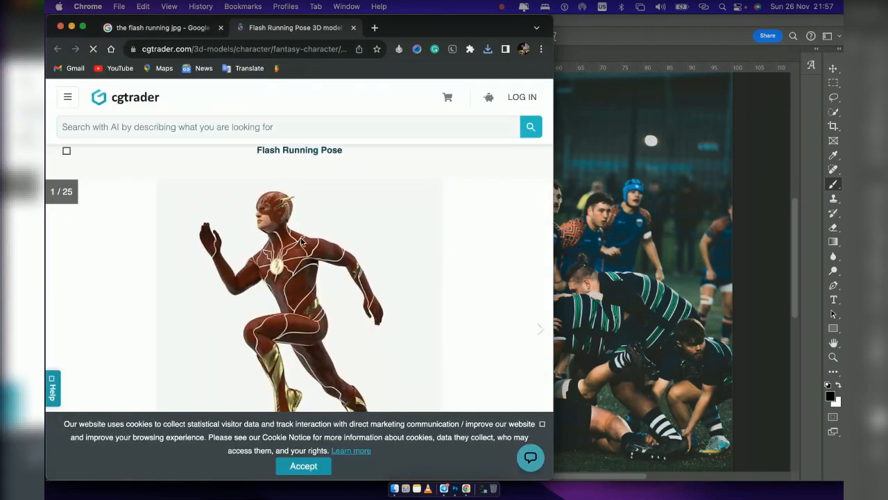
right_click(302, 241)
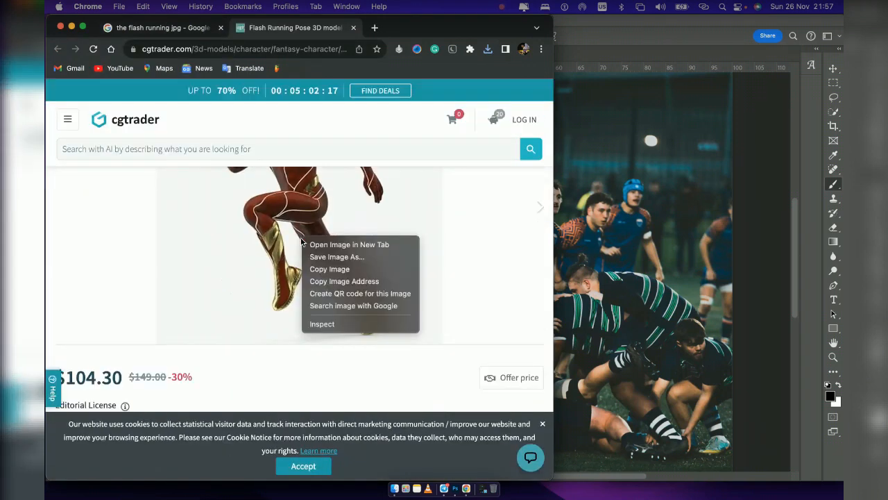
left_click(337, 257)
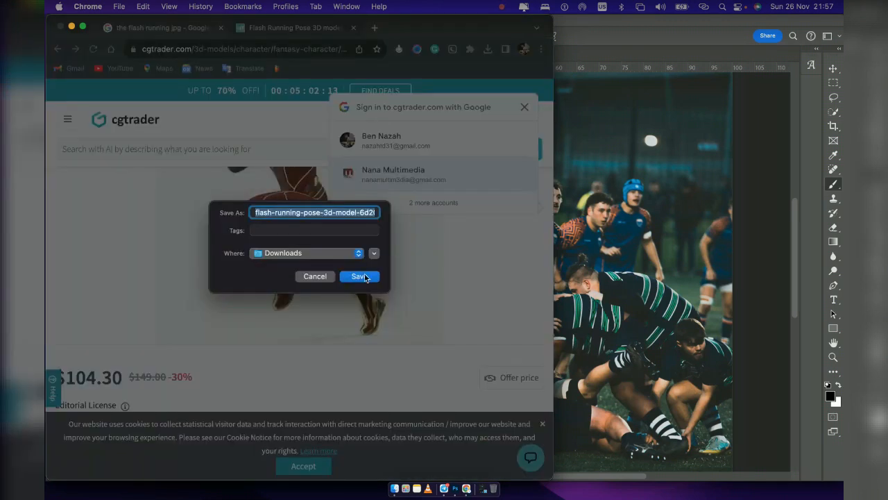
left_click(360, 276)
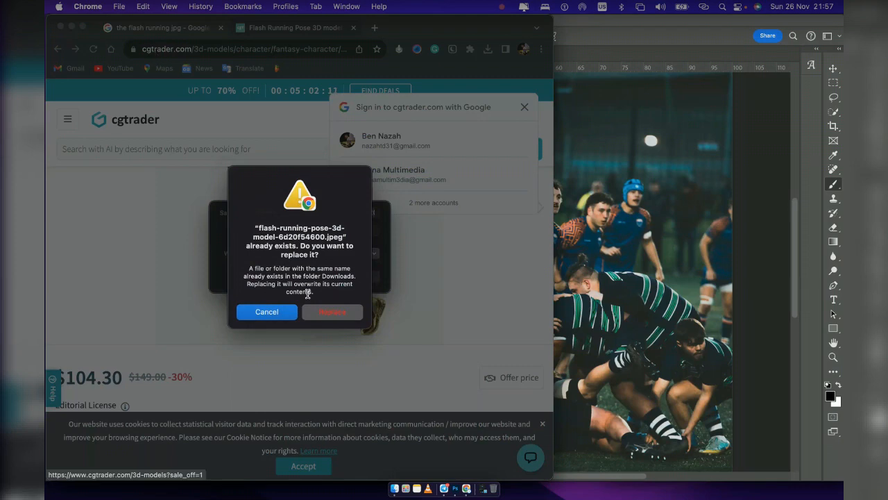
left_click(332, 313)
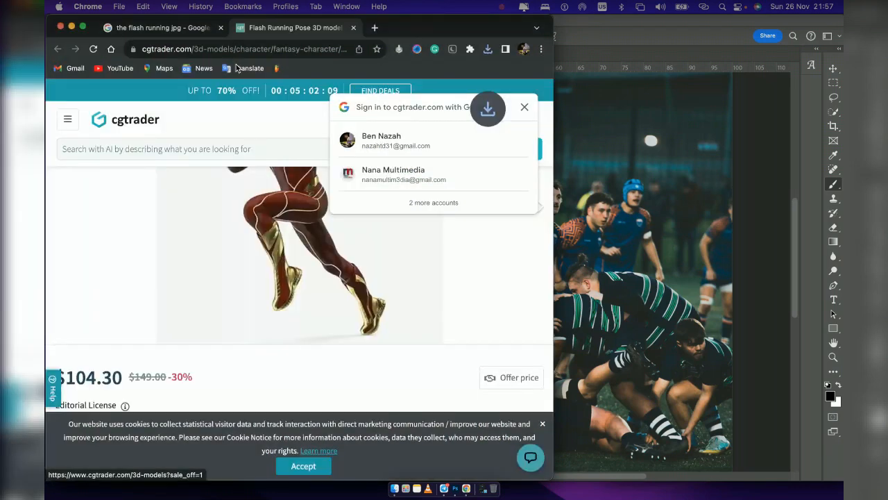
Go back to the Google image results, open the Nohat "Flash Running Png" result's website, and widen the browser window
left_click(148, 27)
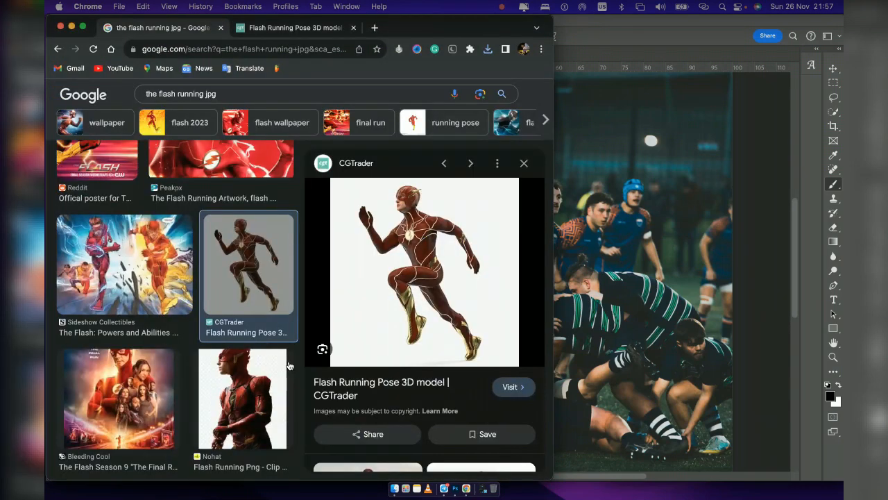
scroll(289, 366, "down", 2)
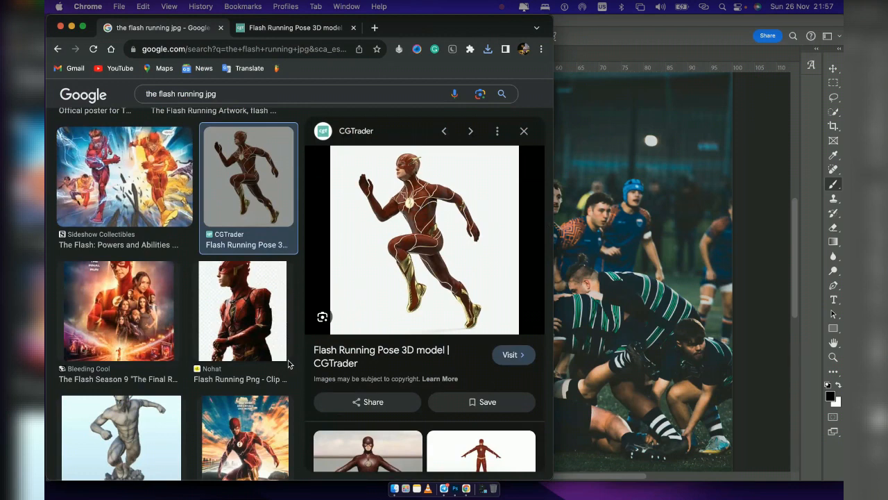
left_click(253, 336)
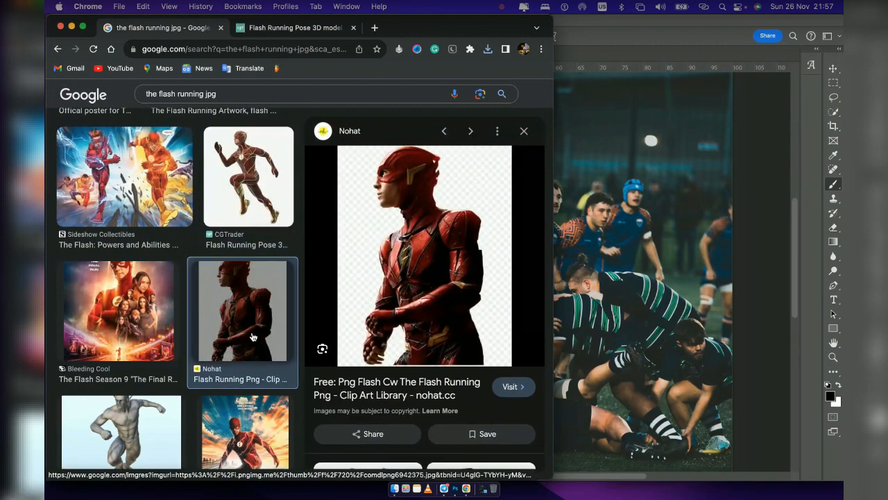
left_click(517, 386)
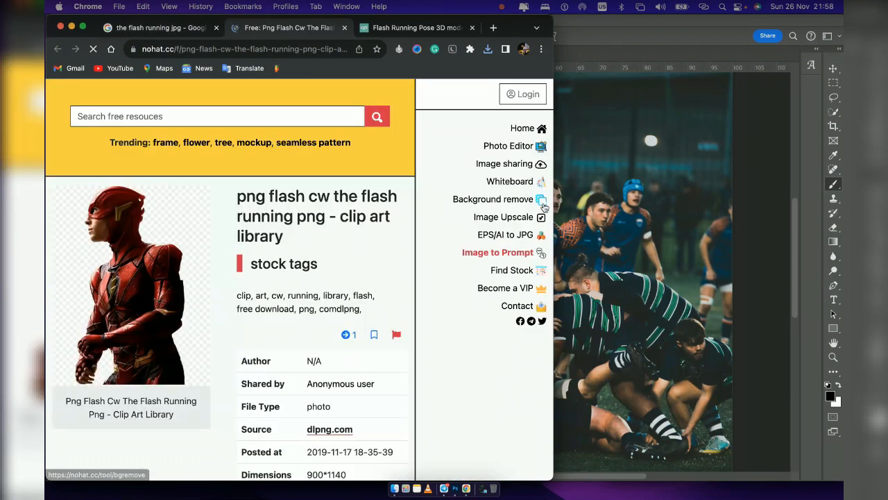
left_click_drag(553, 187, 625, 188)
scroll(198, 335, "down", 4)
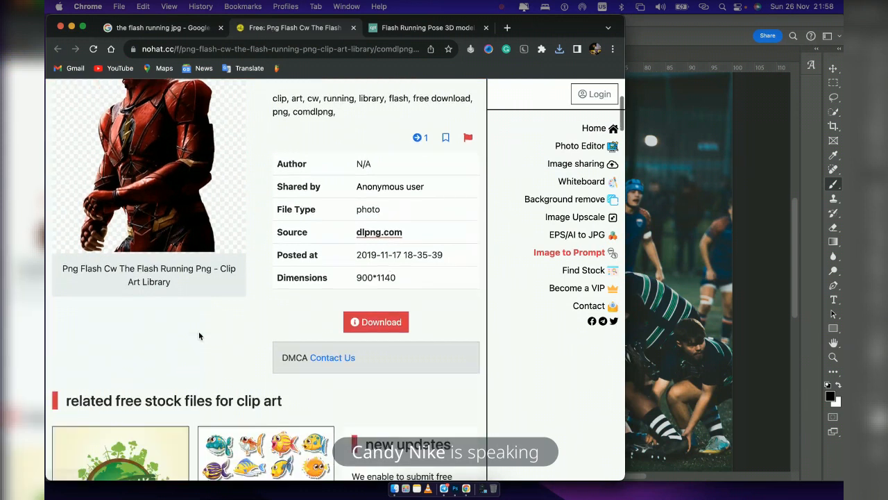
Request the download of the Flash clip art on the Nohat page and open the resulting preview image file
left_click(383, 295)
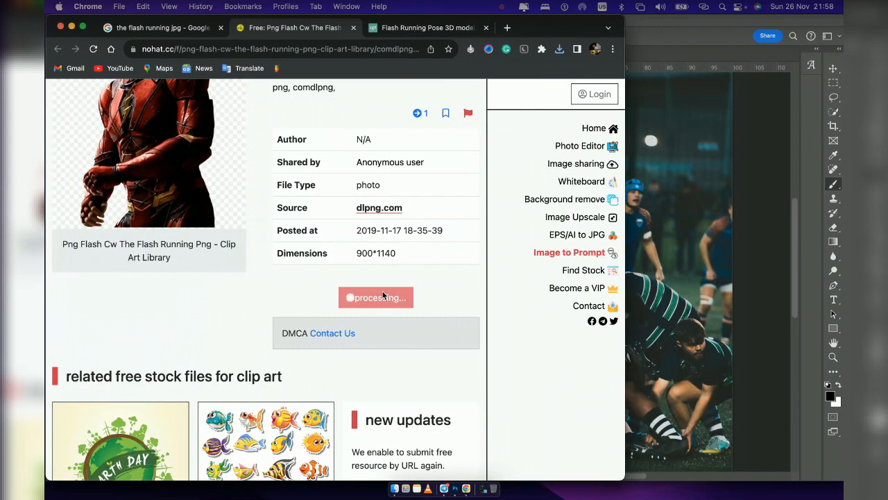
scroll(383, 292, "up", 2)
scroll(383, 295, "up", 2)
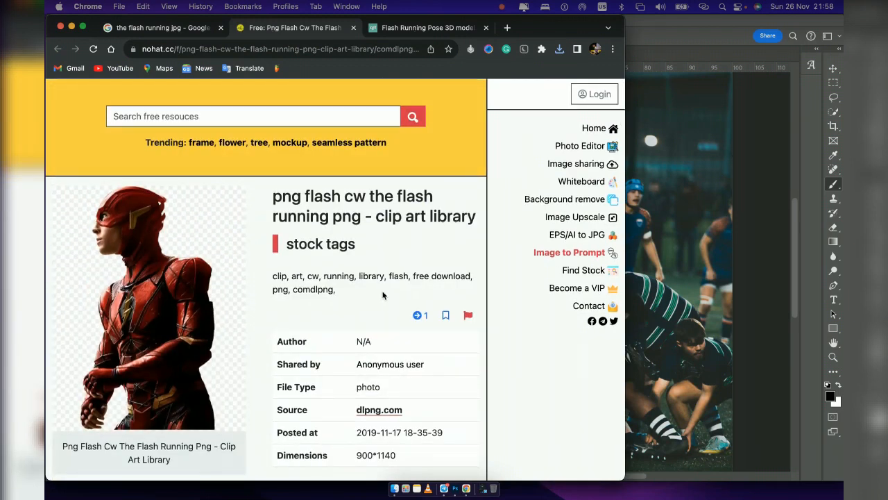
scroll(383, 295, "down", 2)
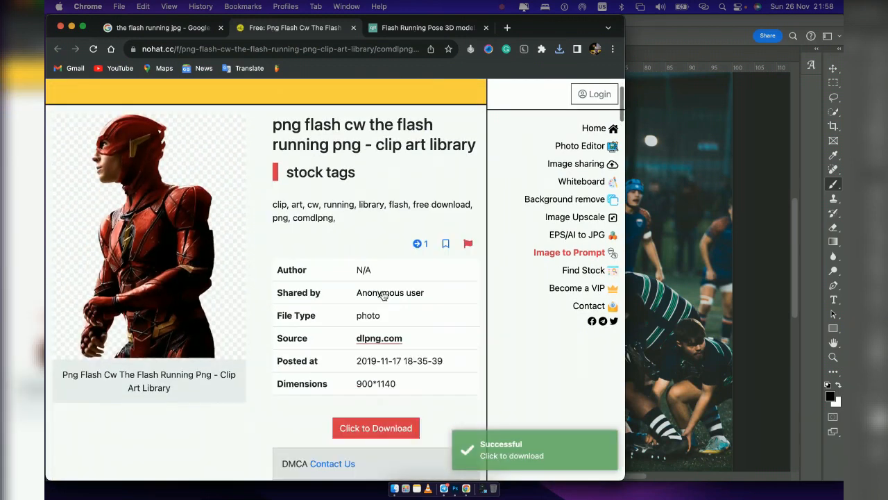
scroll(382, 295, "down", 3)
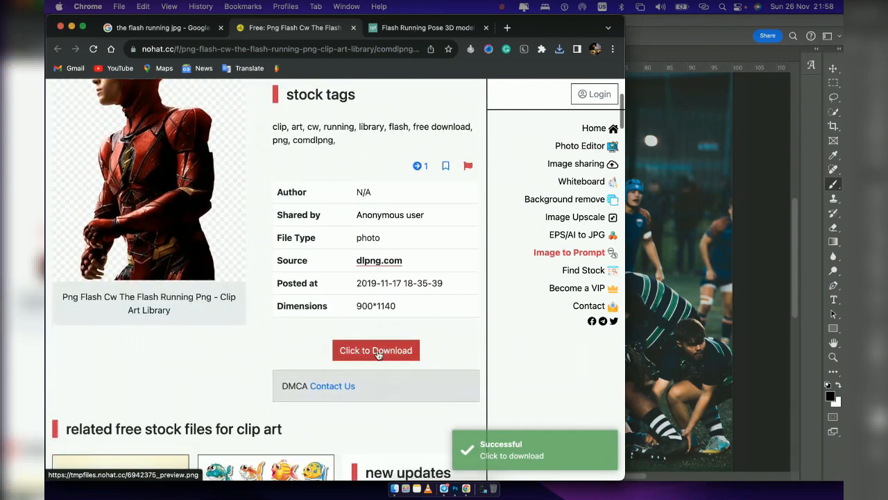
left_click(378, 350)
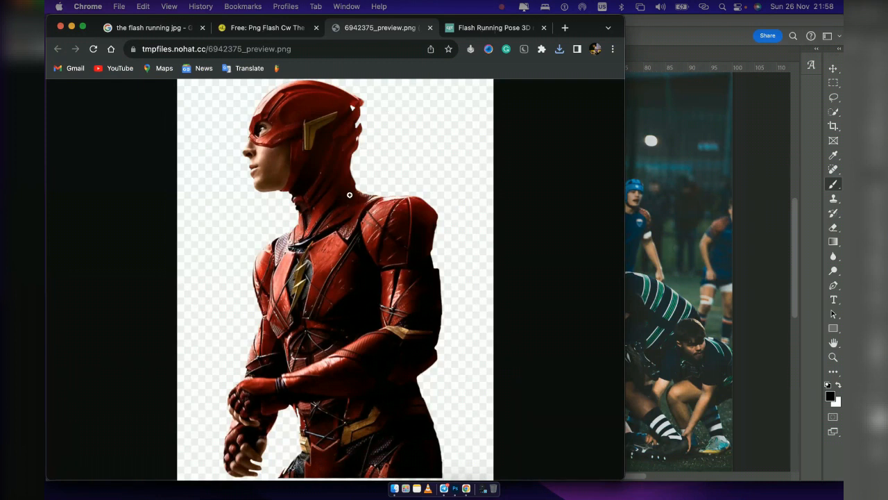
Save the opened Flash image to the Downloads folder as "6942375_preview (1)"
right_click(351, 198)
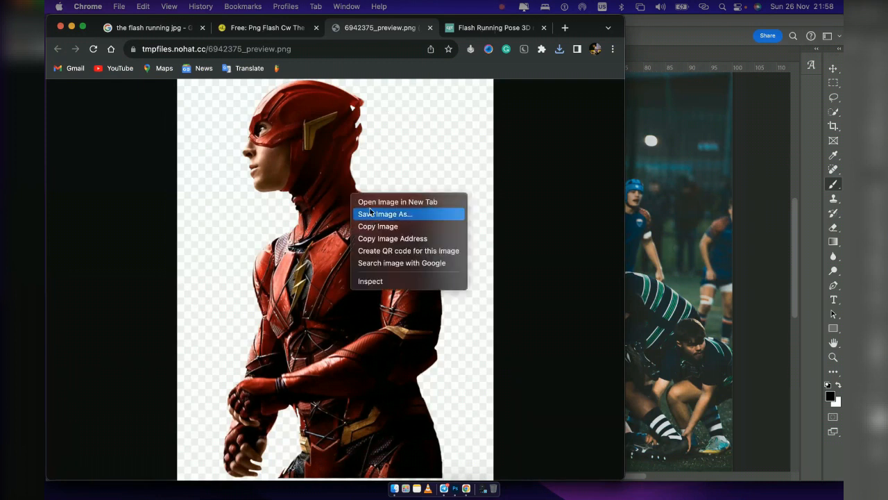
left_click(373, 214)
key("Return")
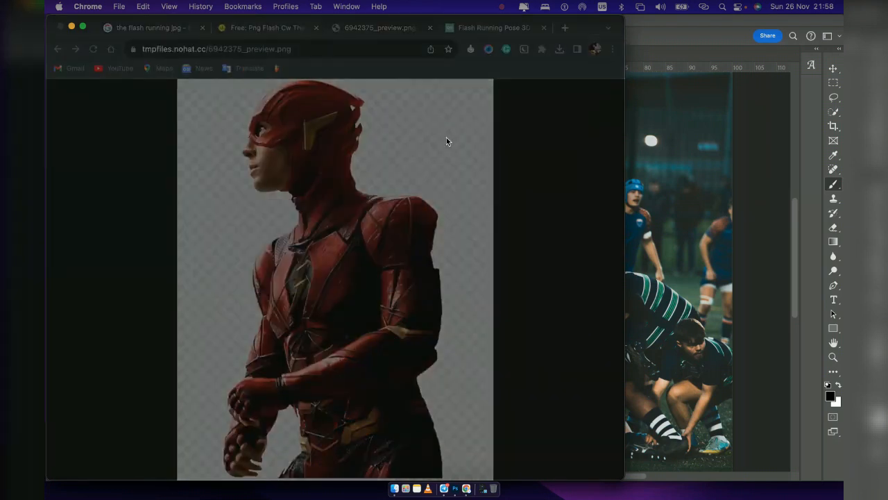
right_click(354, 271)
left_click(388, 284)
key("Return")
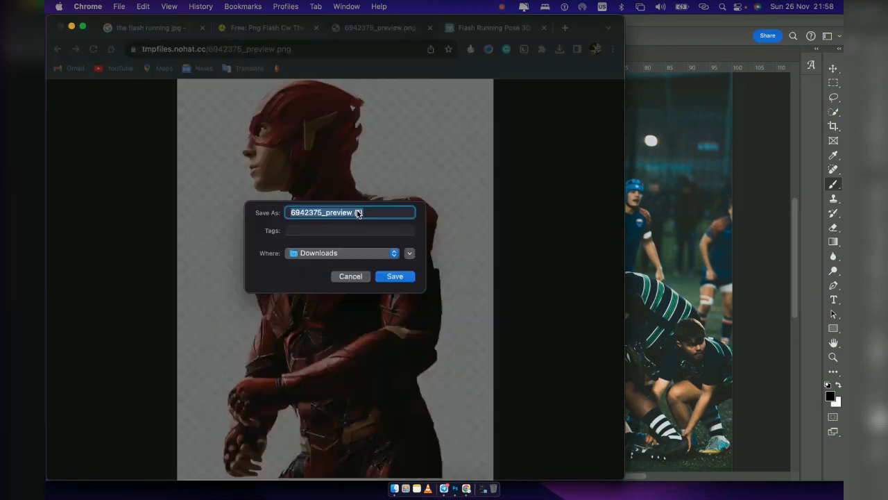
left_click(395, 275)
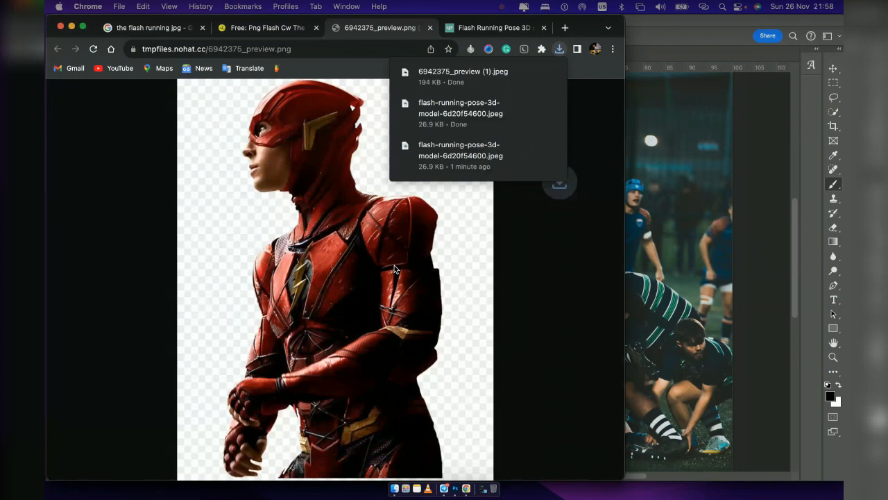
Replace the CGTrader page with a Google search for "font for the flash"
left_click(495, 29)
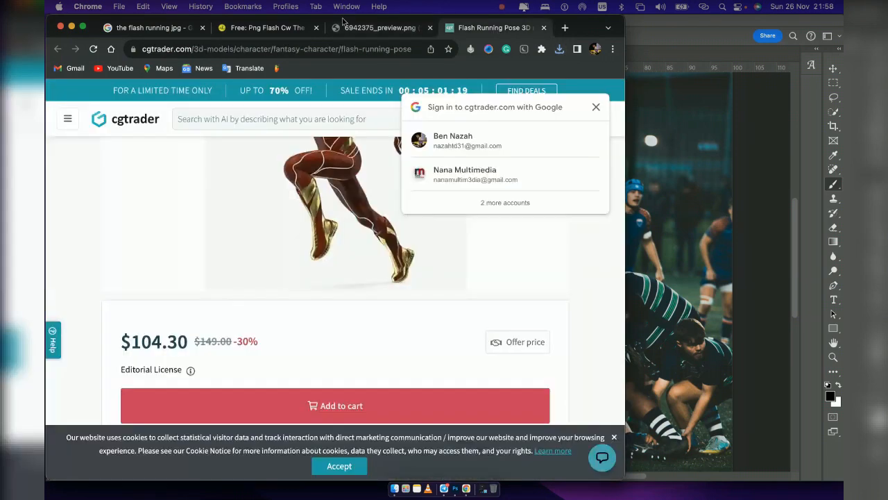
left_click(271, 49)
type("fo")
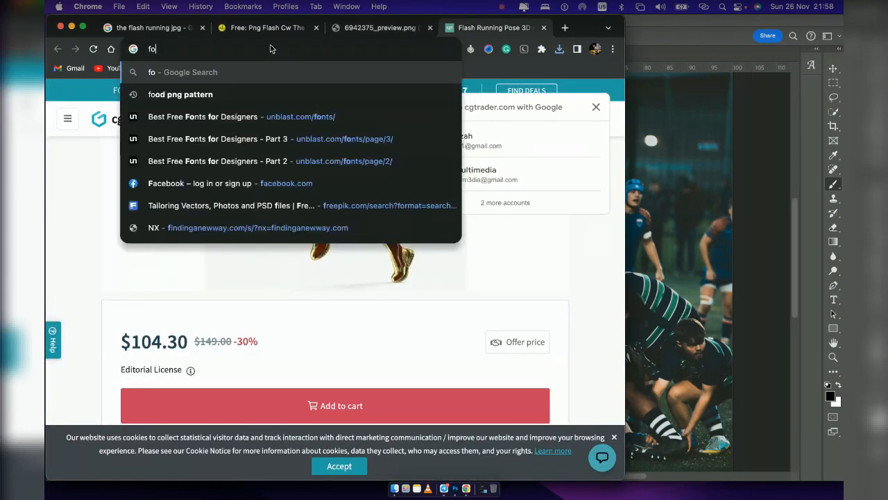
type("nt for the flash")
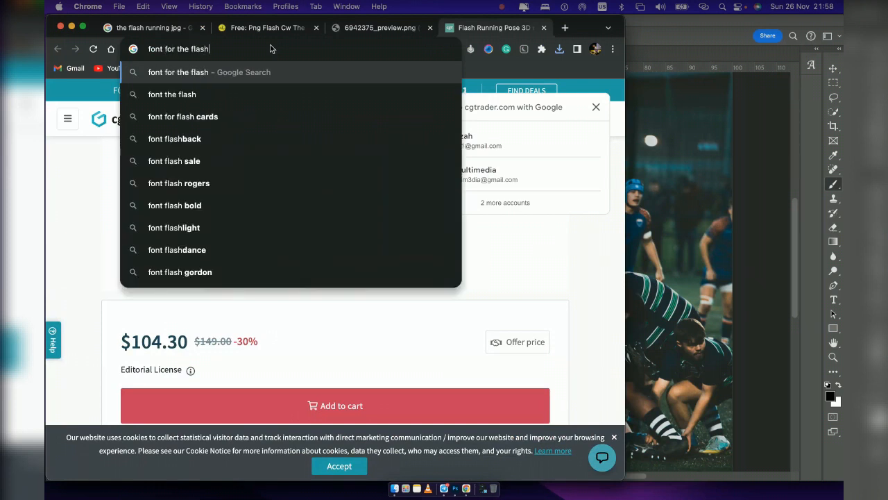
key("Return")
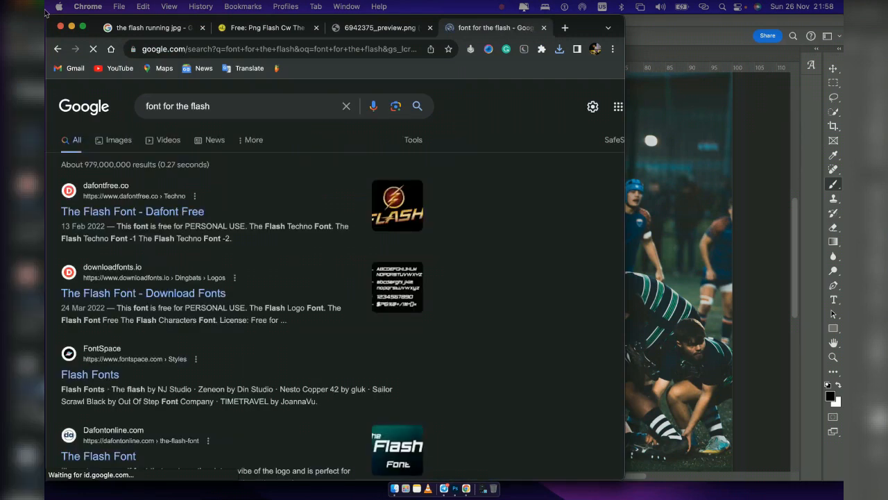
Open the "The Flash Font - Dafont Free" search result and go to the font's download page
left_click(195, 212)
scroll(195, 214, "down", 5)
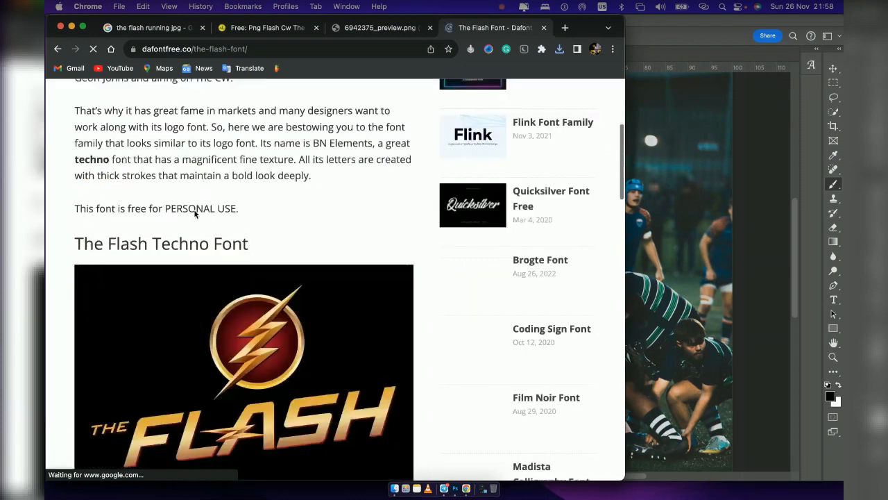
scroll(195, 214, "down", 5)
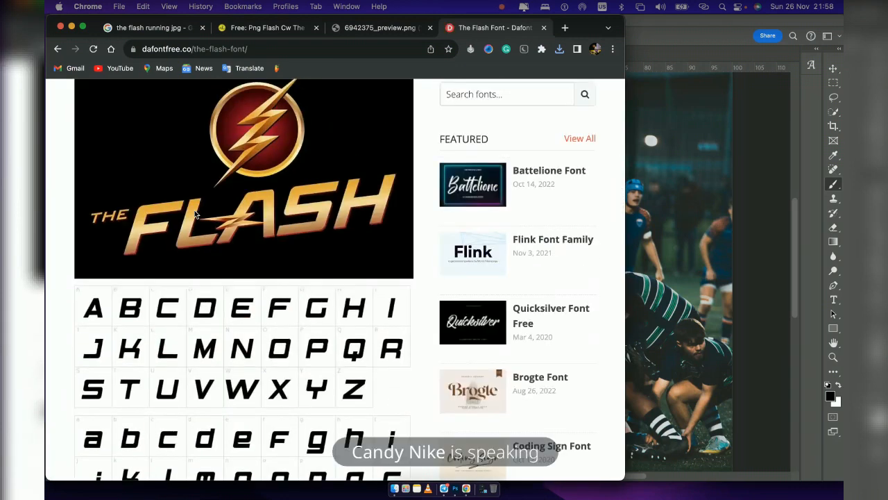
scroll(195, 214, "down", 15)
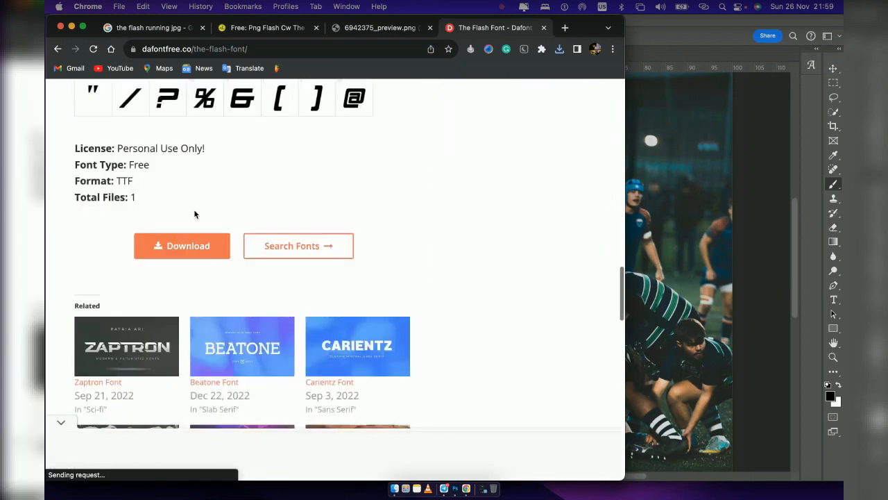
left_click(191, 197)
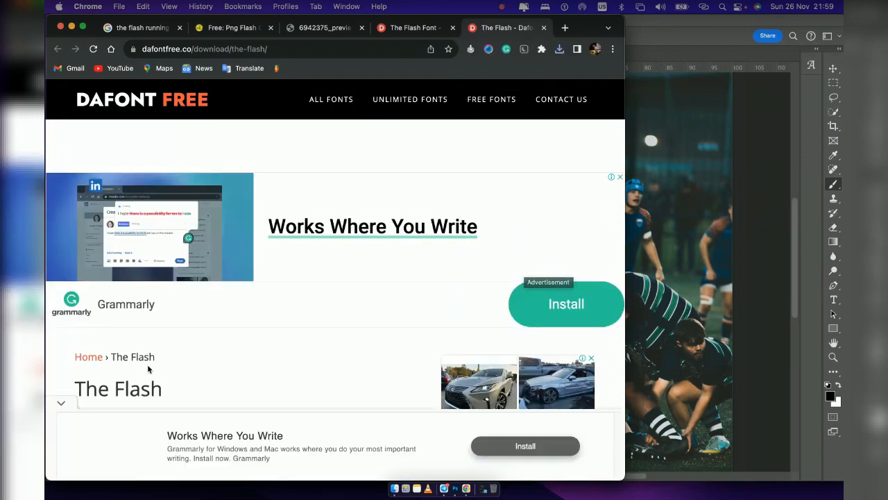
Download The-Flash-Font.zip from the Dafont Free download page and close the advertisements in the way
left_click(61, 403)
scroll(281, 383, "down", 4)
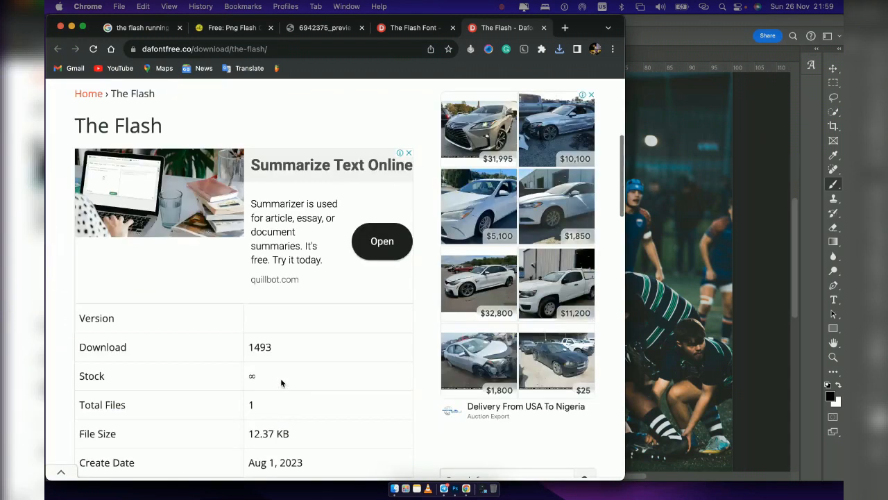
scroll(281, 382, "down", 7)
scroll(281, 383, "up", 2)
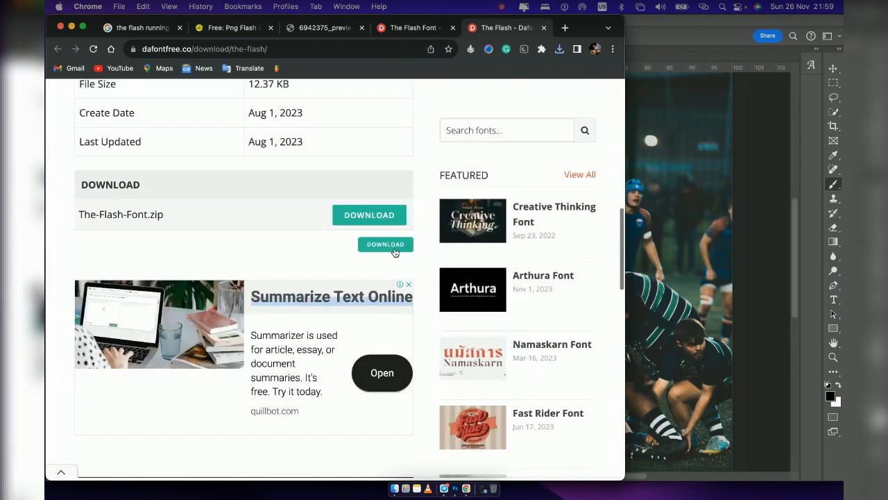
left_click(384, 222)
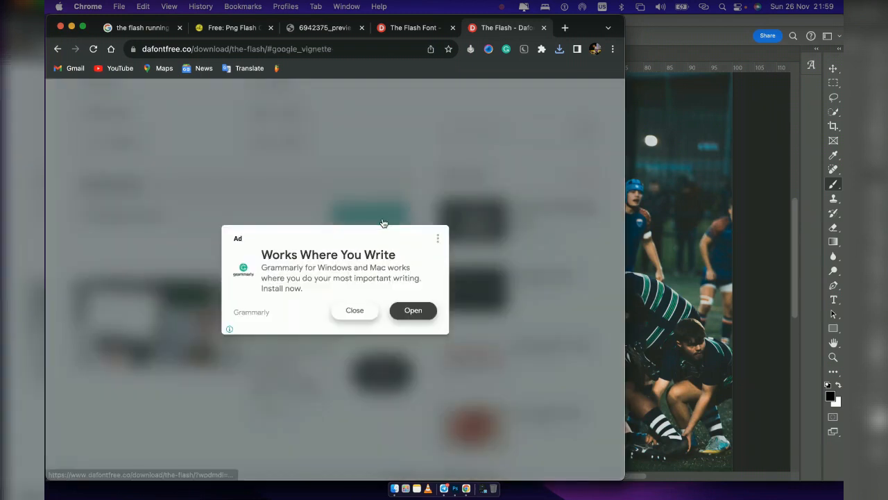
left_click(371, 312)
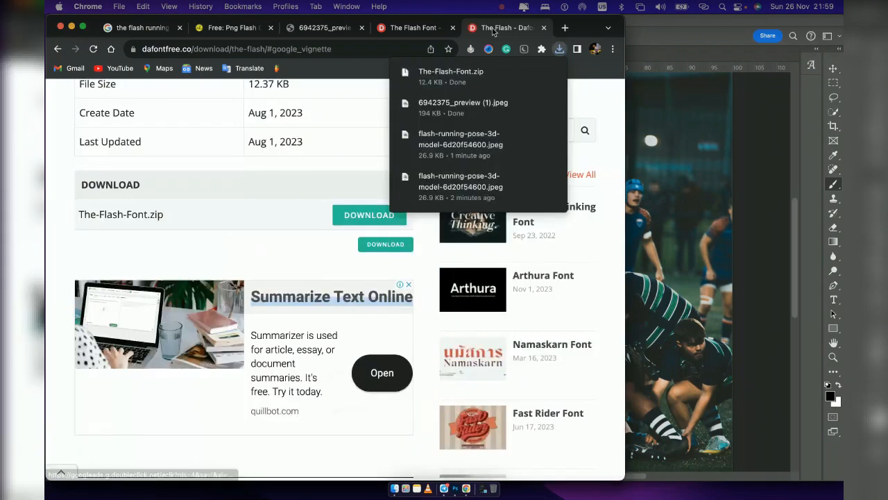
Open the PNGWing website in a new browser tab
left_click(409, 28)
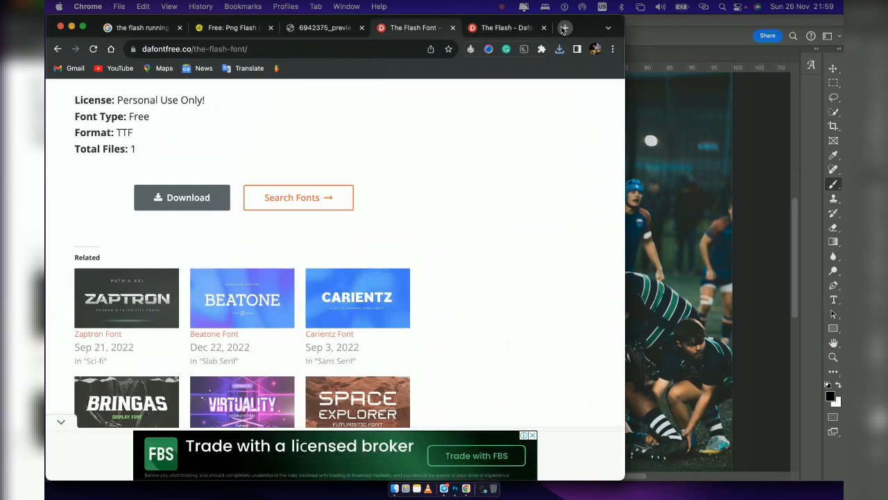
left_click(564, 27)
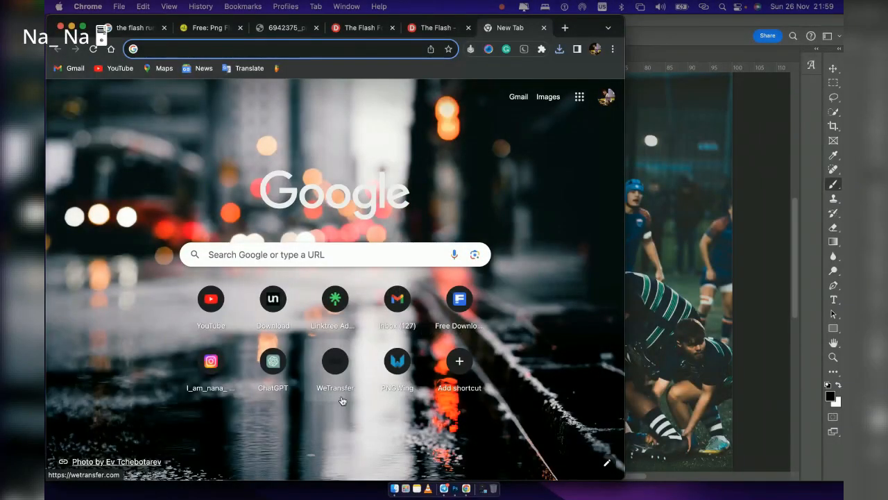
left_click(398, 359)
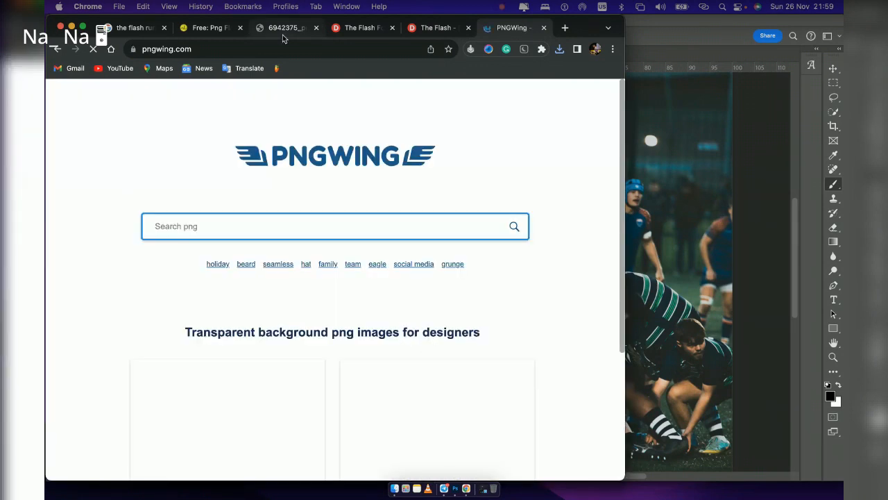
Try to search PNGWing for "lightening rod"
left_click(282, 228)
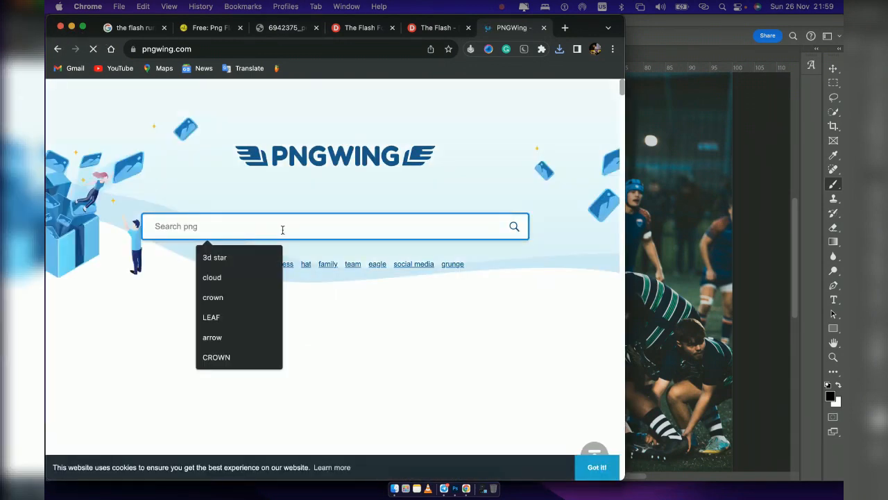
type("light")
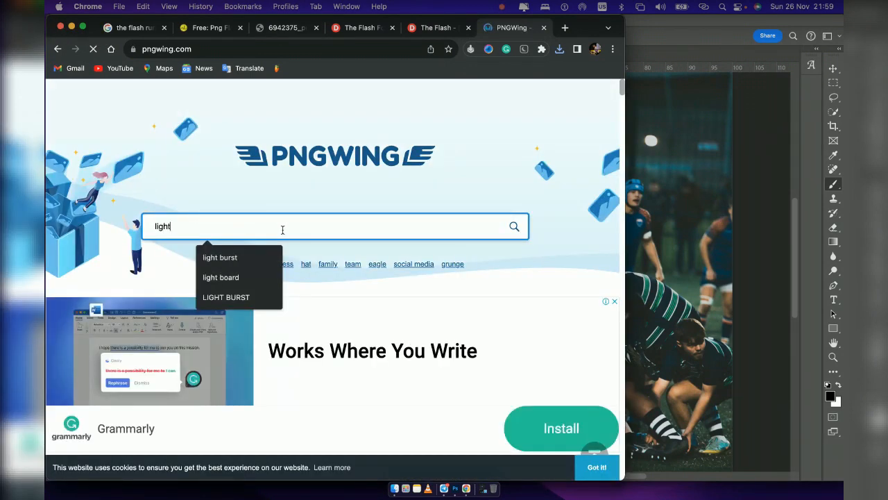
type("enin")
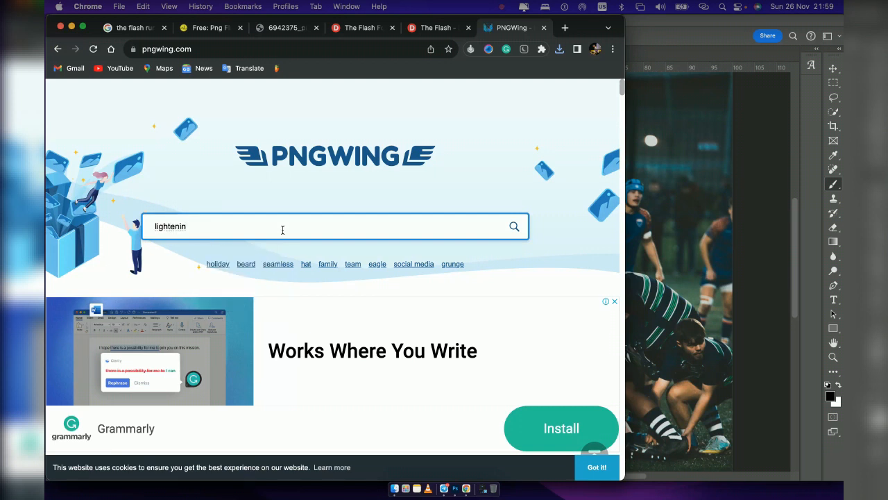
type("g rod")
key("Return")
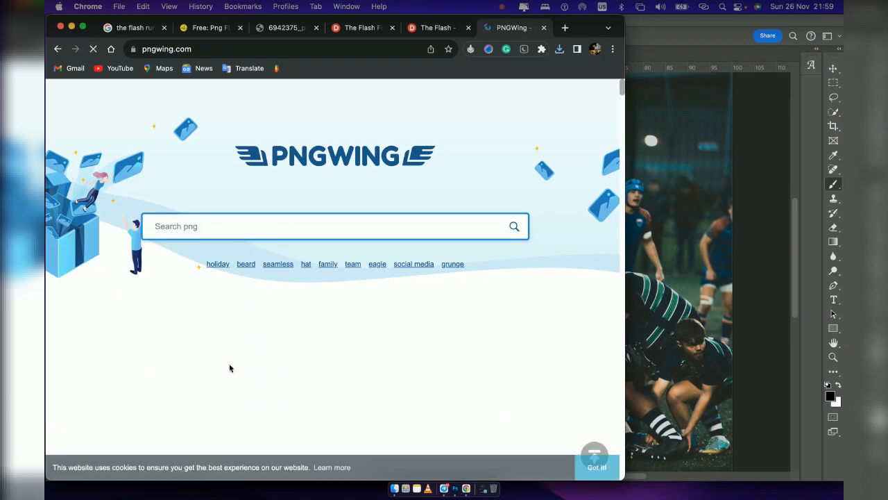
scroll(338, 348, "down", 5)
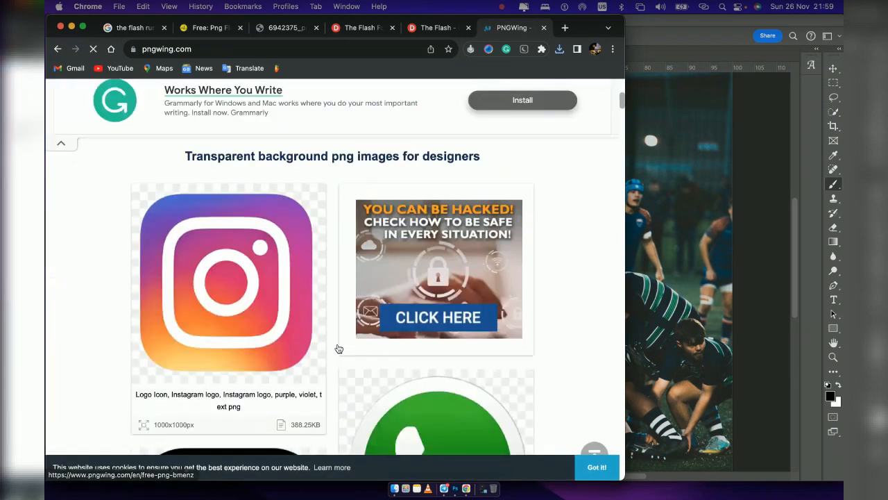
scroll(339, 348, "up", 5)
Search PNGWing for "lightening", dropping the word "rod" from the suggested search term
left_click(289, 305)
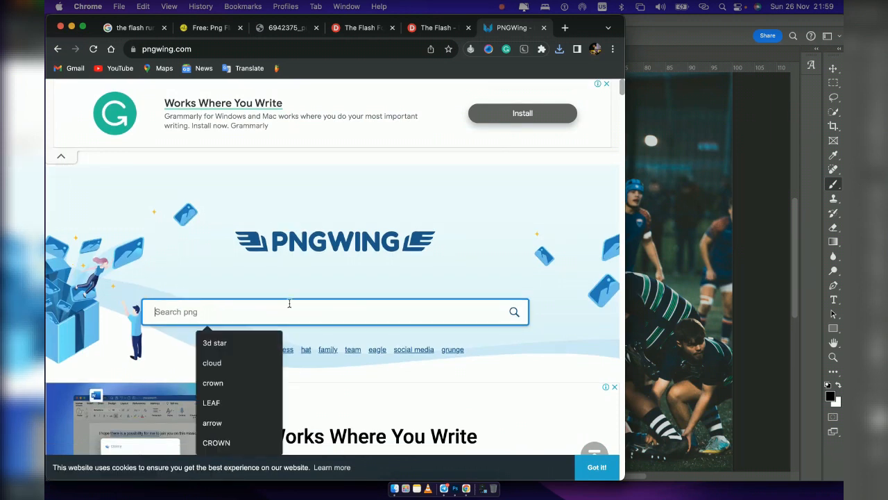
type("lig")
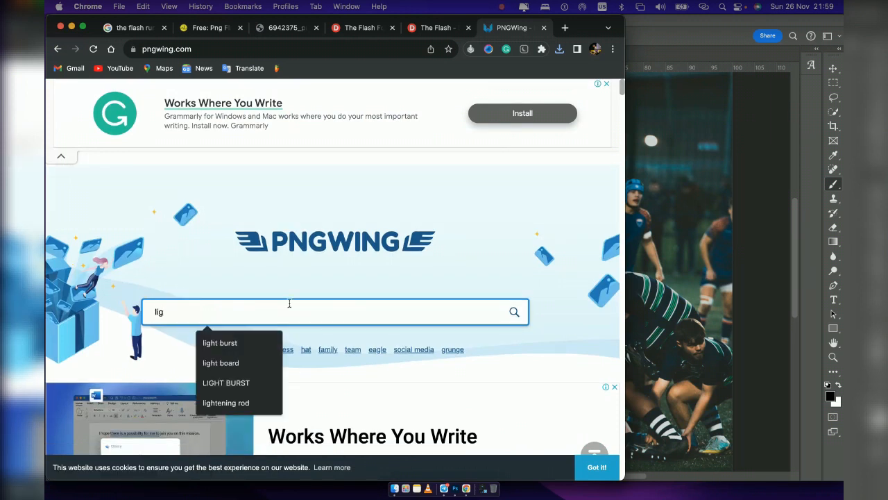
left_click(226, 402)
key("BackSpace")
key("BackSpace")
key("BackSpace")
key("BackSpace")
key("Return")
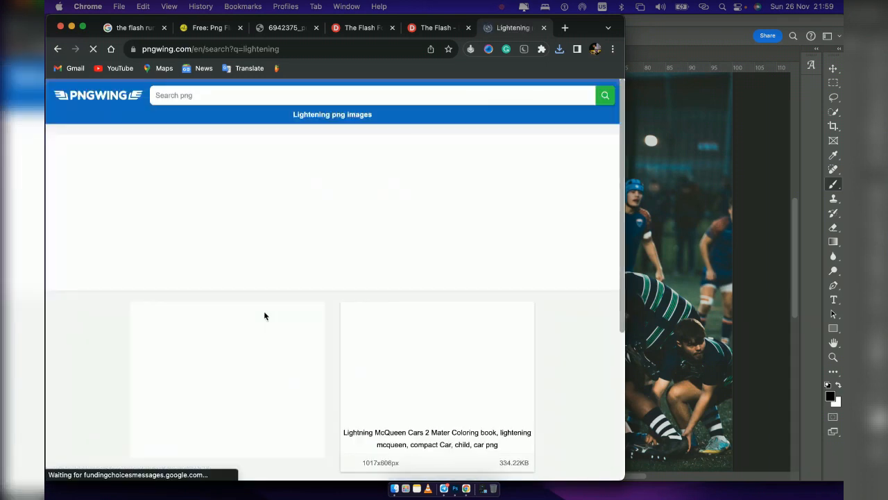
Look through the PNGWing "lightening" results for a suitable lightning bolt image
scroll(310, 449, "down", 5)
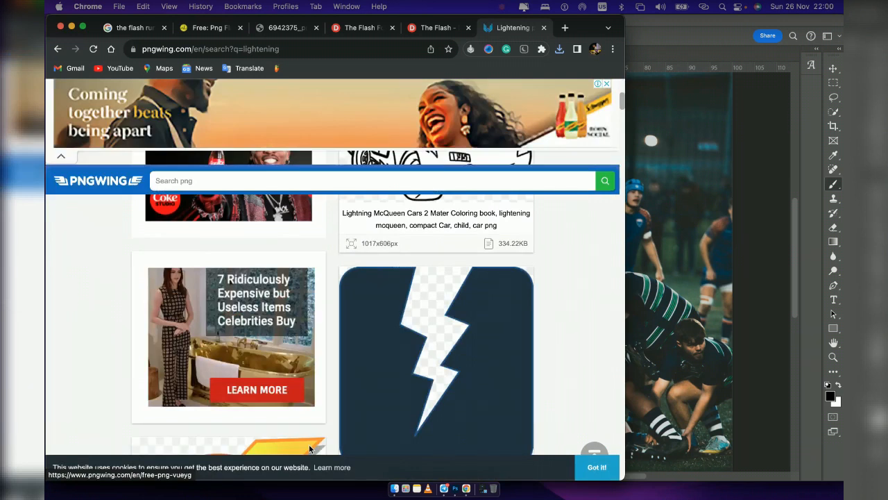
scroll(310, 449, "down", 2)
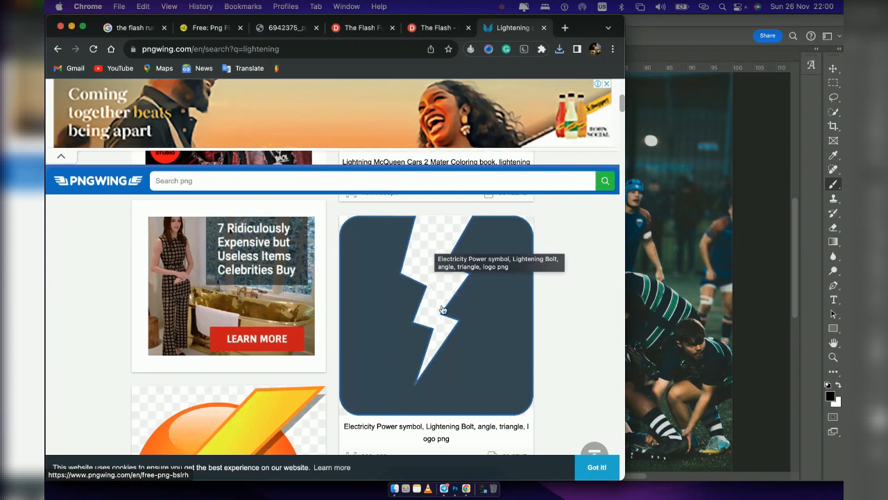
scroll(442, 309, "down", 3)
scroll(442, 309, "down", 2)
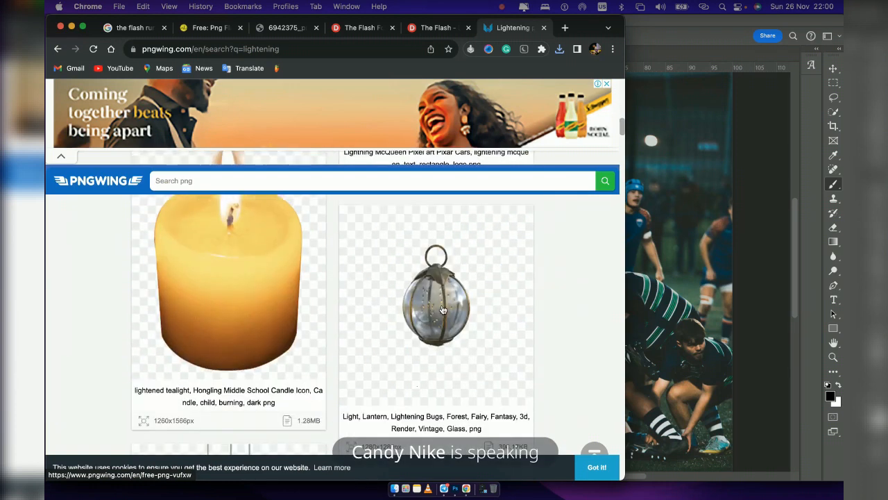
scroll(442, 309, "down", 5)
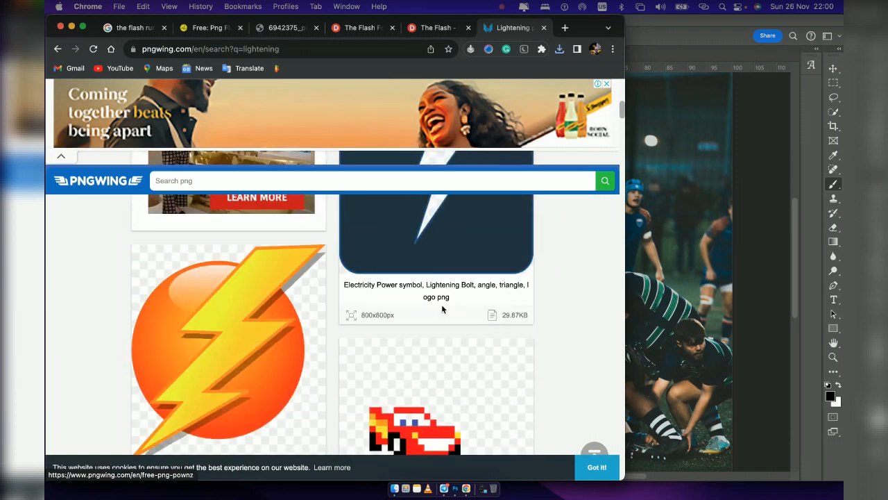
scroll(443, 307, "up", 4)
scroll(441, 311, "down", 12)
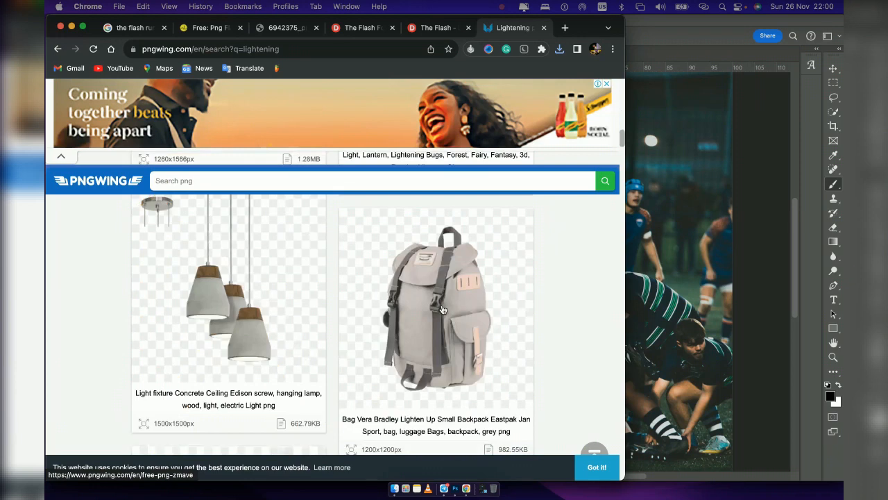
scroll(442, 309, "down", 10)
scroll(442, 309, "up", 3)
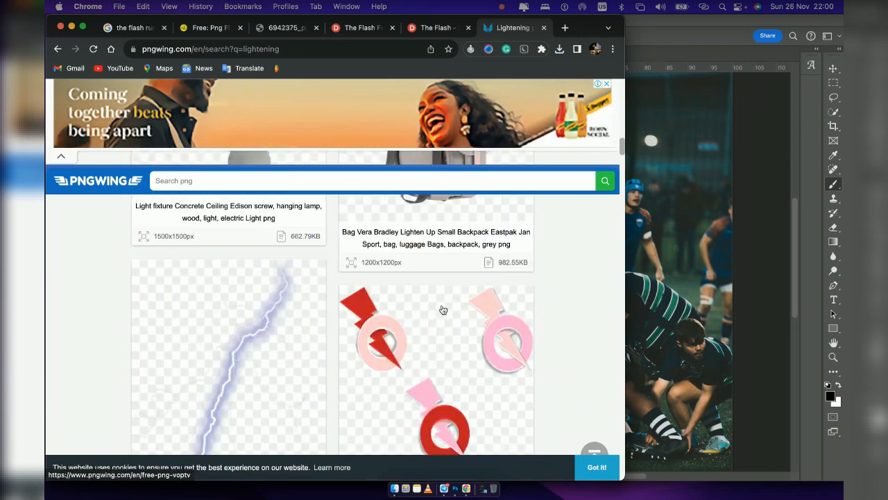
scroll(442, 308, "down", 10)
scroll(443, 309, "down", 12)
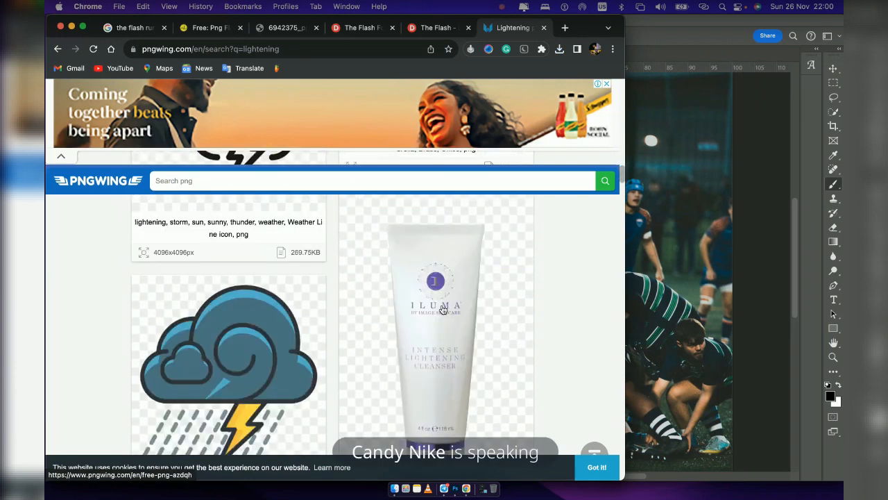
scroll(443, 309, "down", 10)
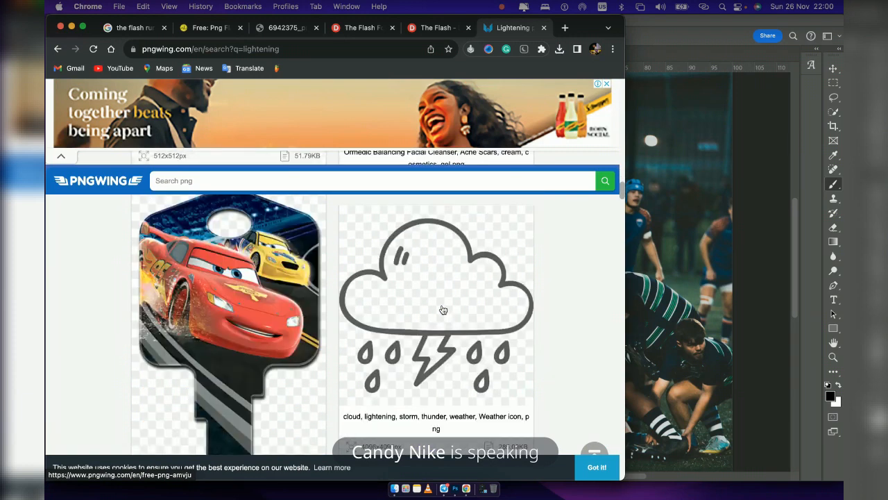
scroll(442, 310, "down", 14)
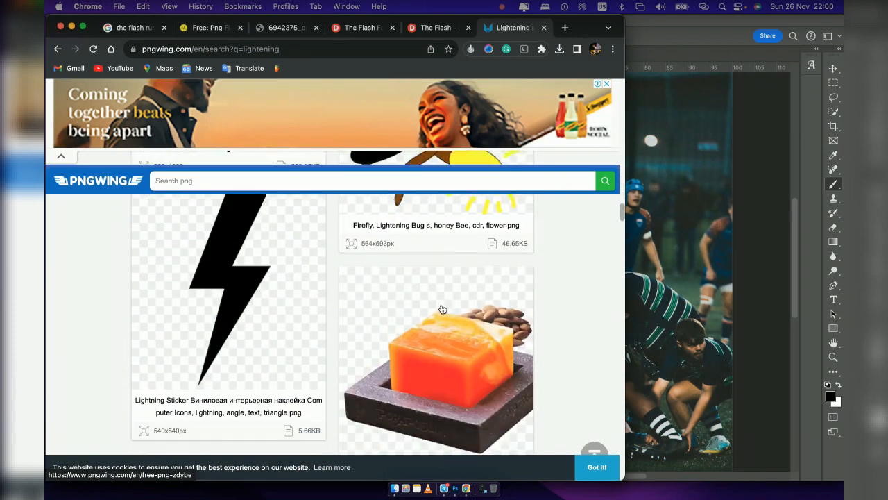
Download the black Lightning Sticker PNG, solving the character-order captcha, and return to the "lightening" search results
left_click(213, 258)
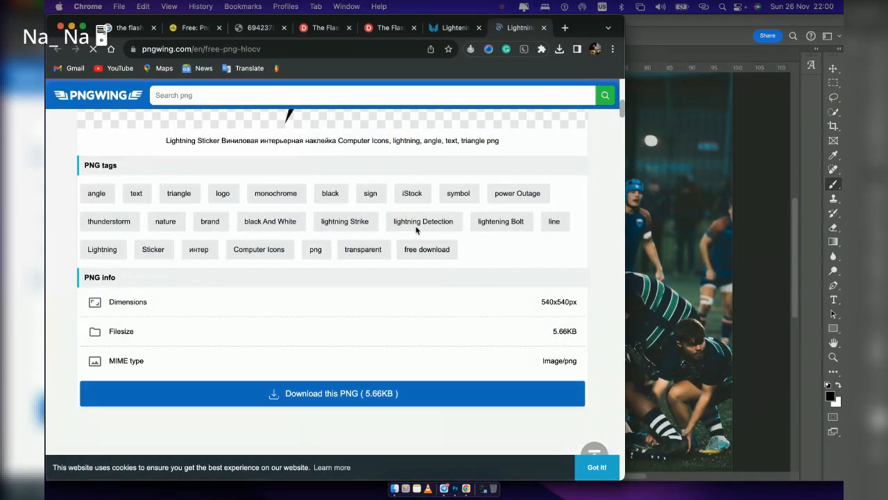
left_click(416, 393)
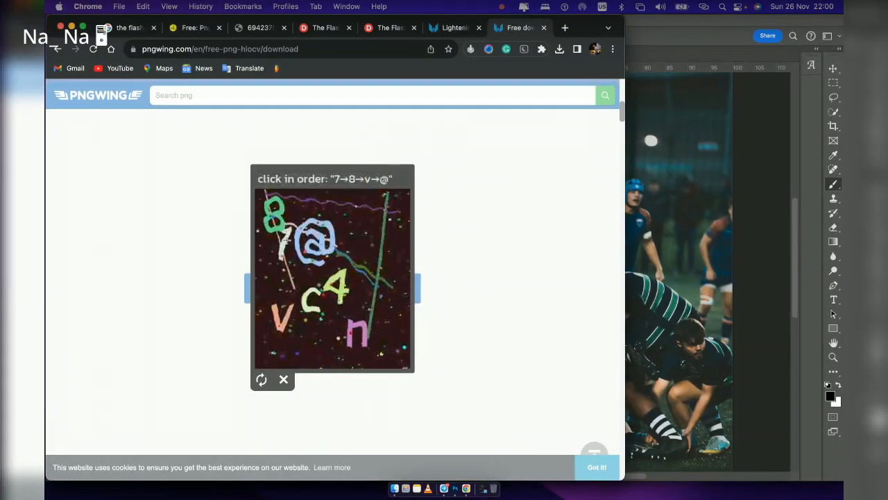
left_click(284, 240)
left_click(280, 212)
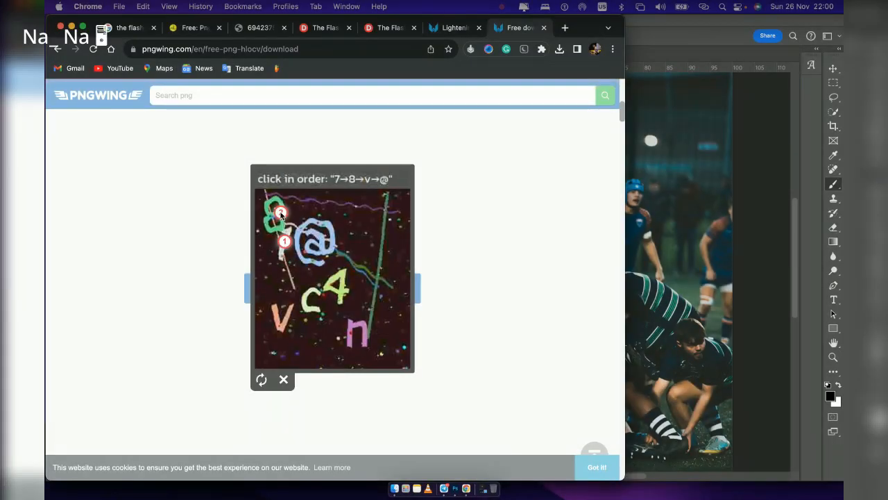
left_click(281, 329)
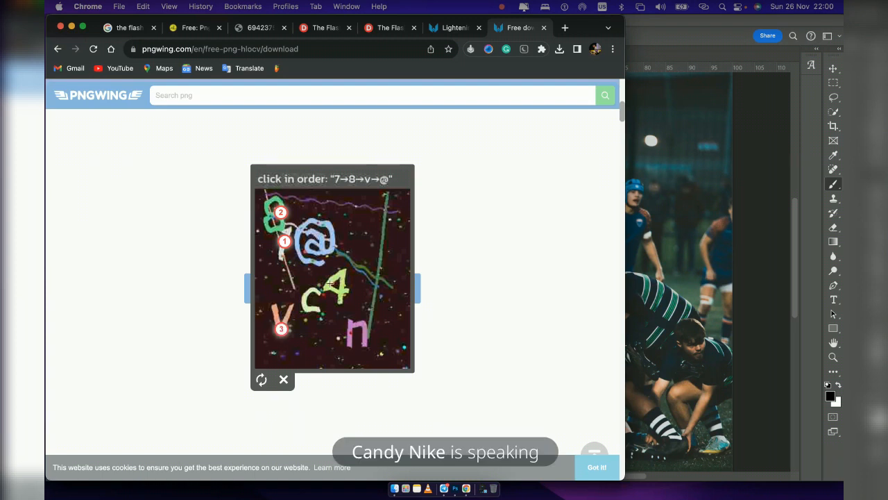
left_click(321, 241)
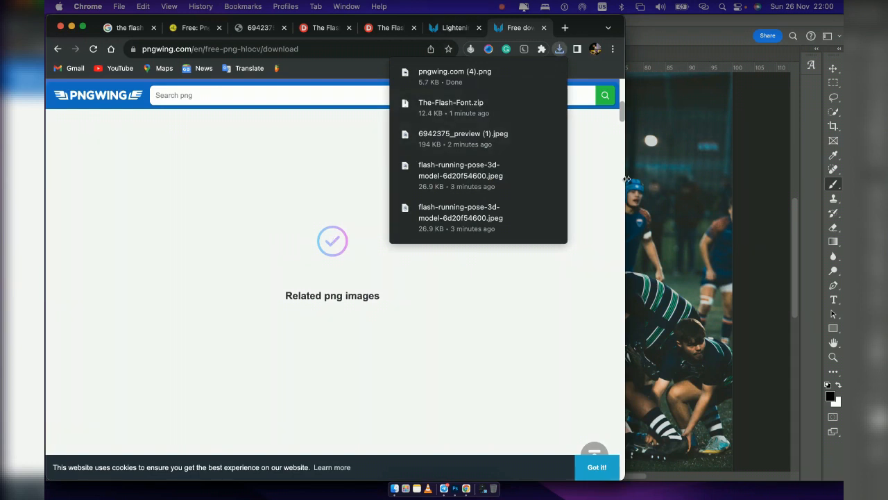
left_click(589, 29)
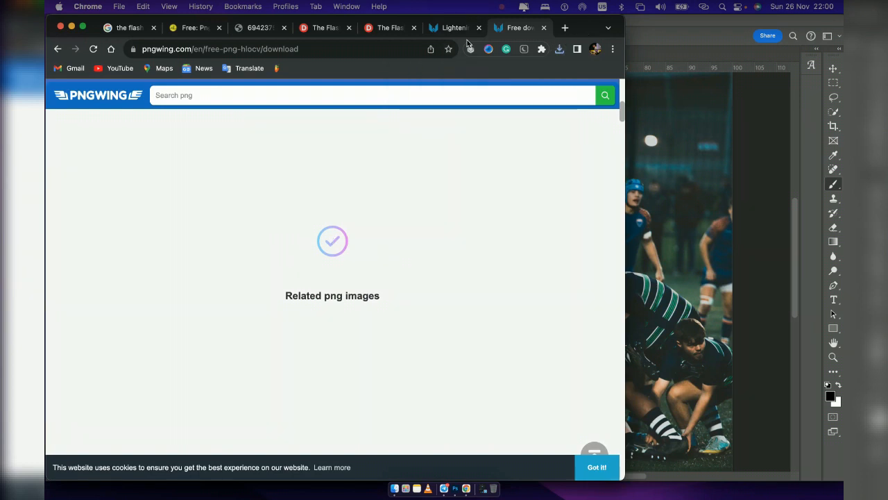
left_click(447, 29)
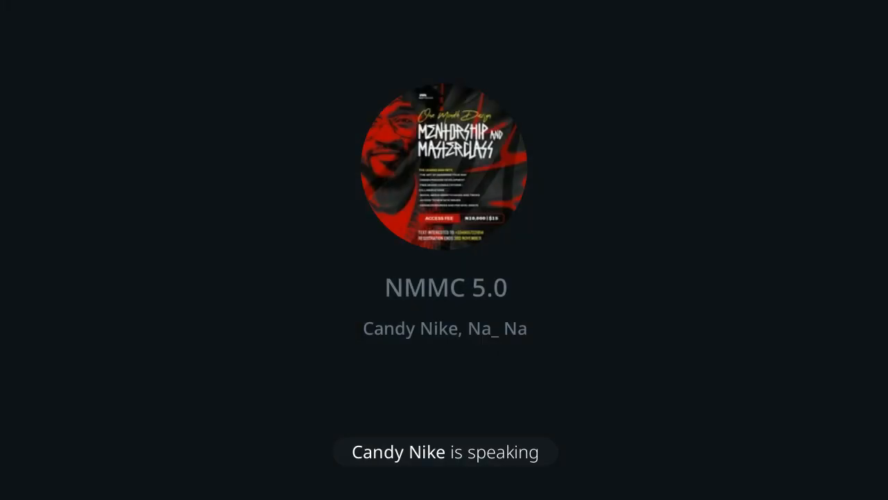
Look through the remaining PNGWing "lightening" results for a more suitable lightning bolt image
scroll(275, 412, "down", 10)
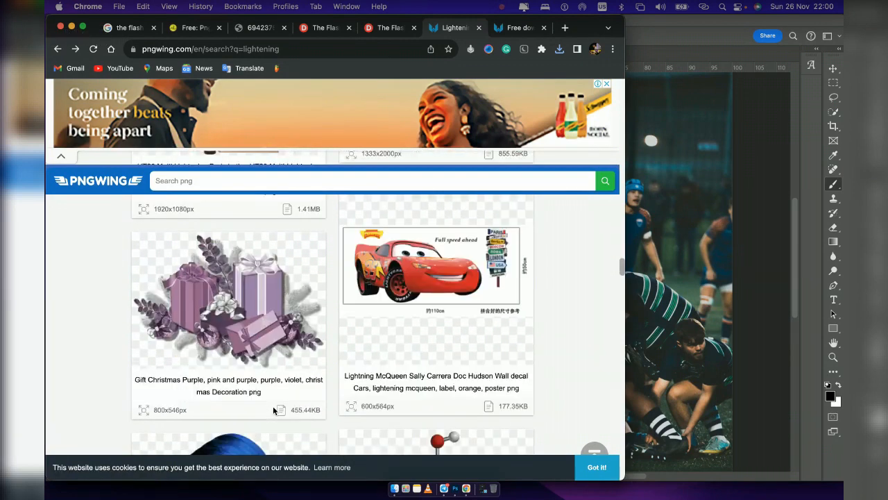
scroll(273, 410, "down", 6)
scroll(273, 411, "down", 3)
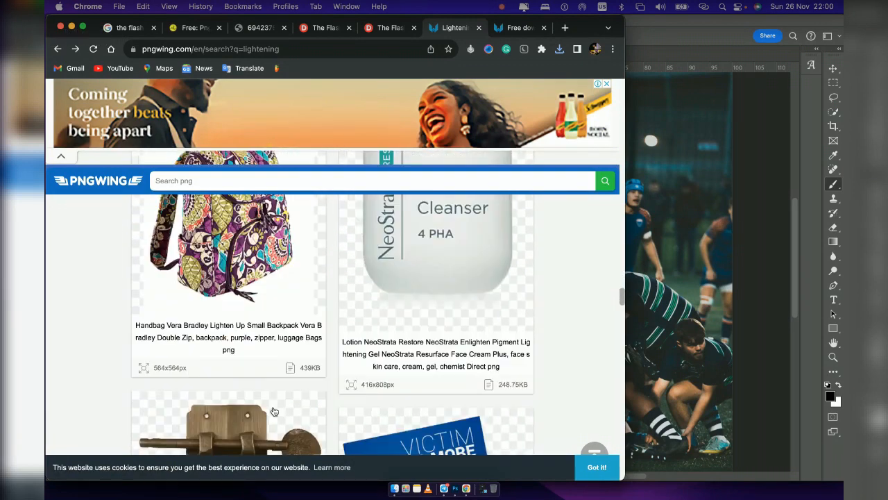
scroll(274, 412, "down", 3)
scroll(274, 412, "down", 5)
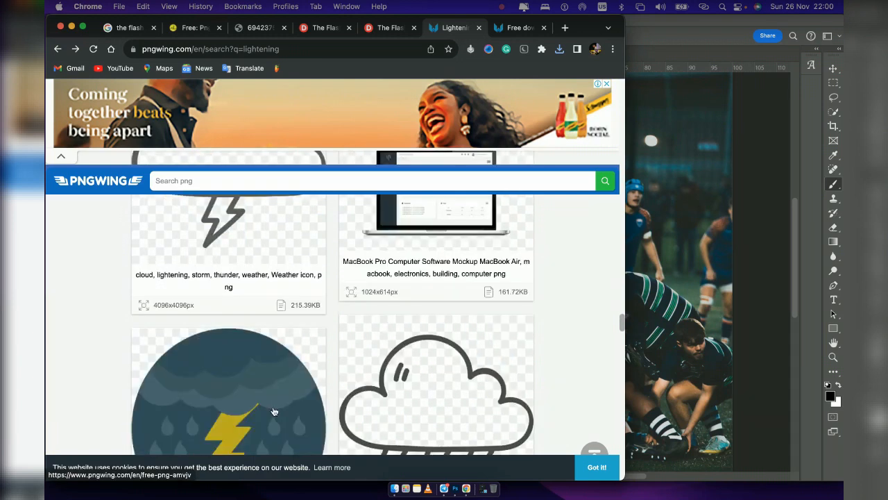
scroll(274, 412, "down", 3)
scroll(274, 412, "down", 3)
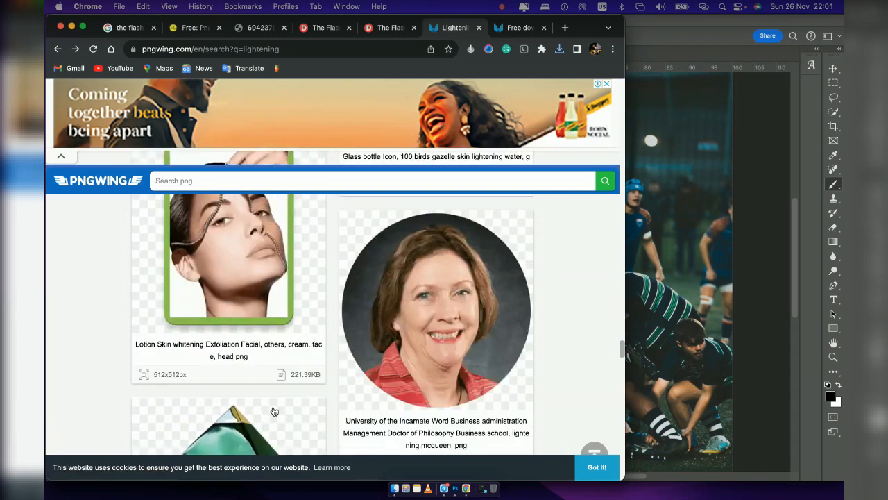
scroll(274, 412, "down", 3)
scroll(274, 412, "down", 5)
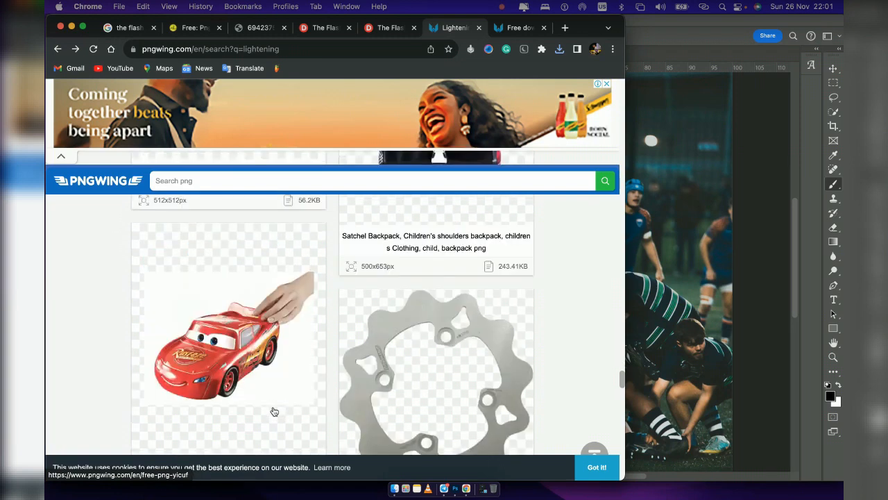
scroll(274, 412, "down", 3)
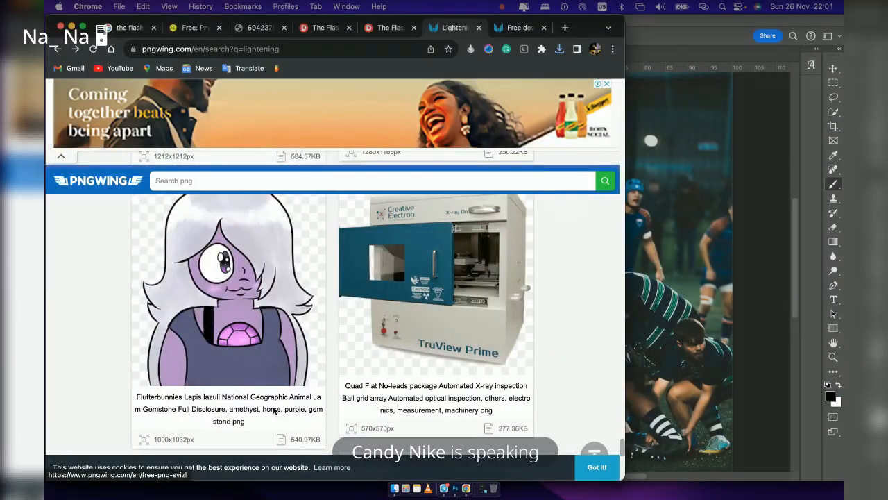
scroll(274, 412, "up", 5)
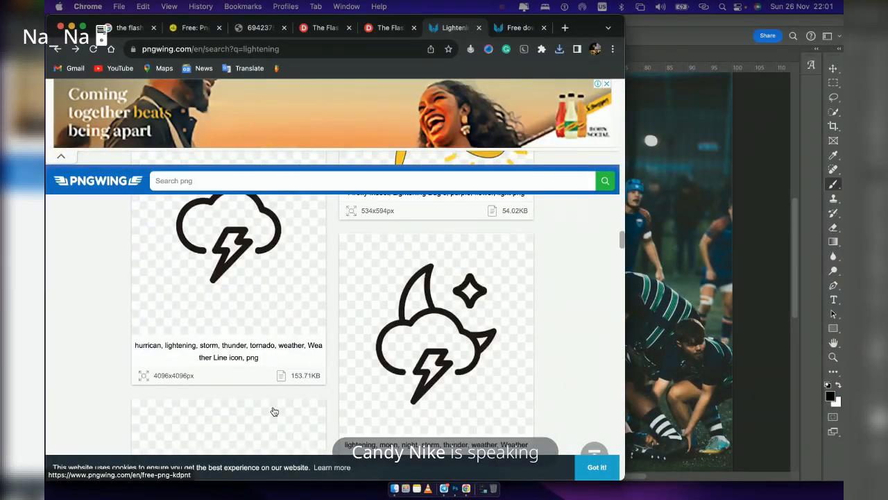
scroll(274, 412, "up", 10)
scroll(274, 412, "up", 5)
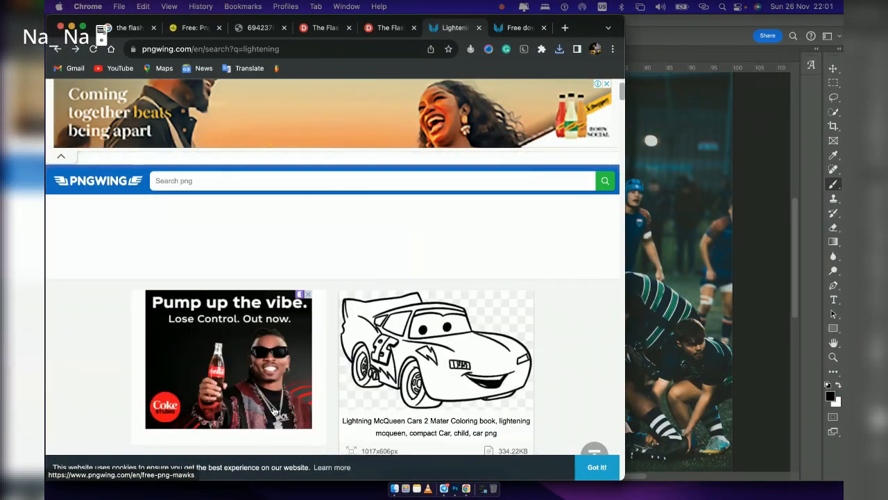
scroll(274, 411, "down", 3)
scroll(275, 412, "up", 3)
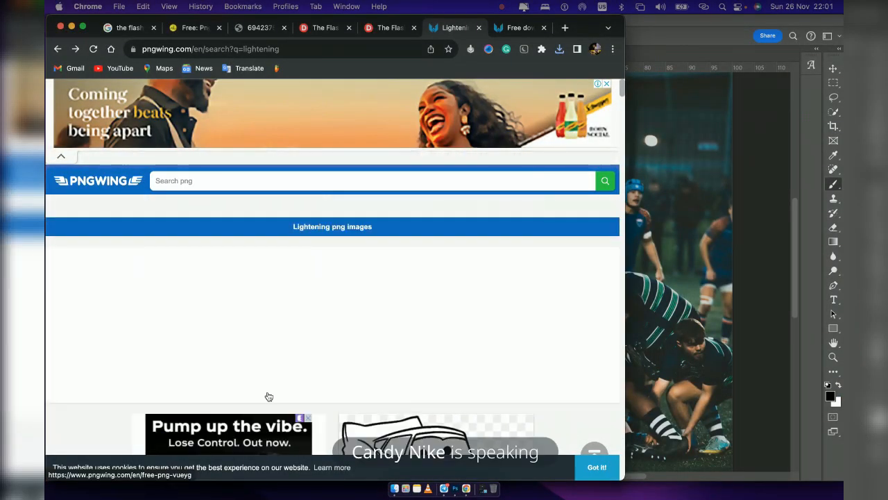
Search Google Images for "lightening" and browse the results for a usable lightning strike
left_click(252, 49)
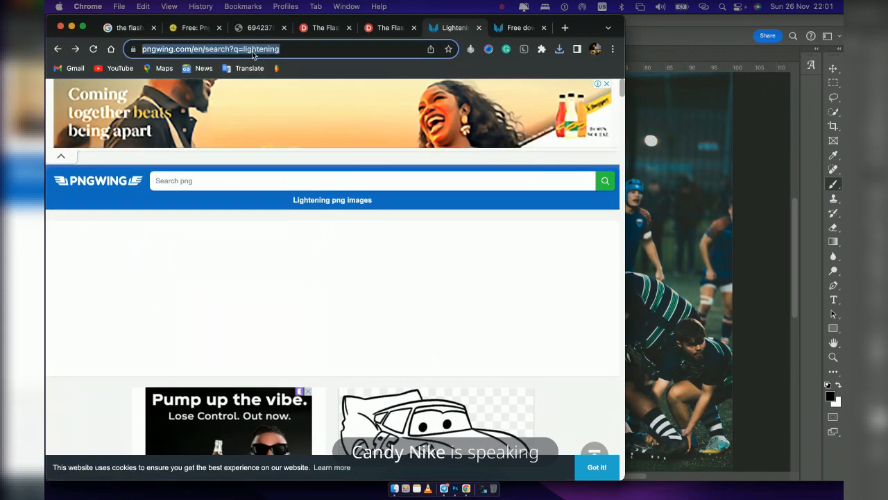
type("lighten")
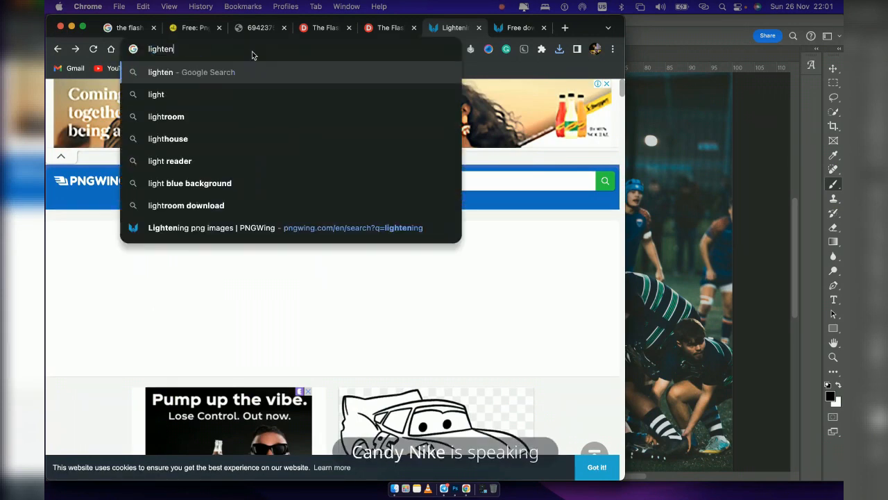
type("ing")
key("Return")
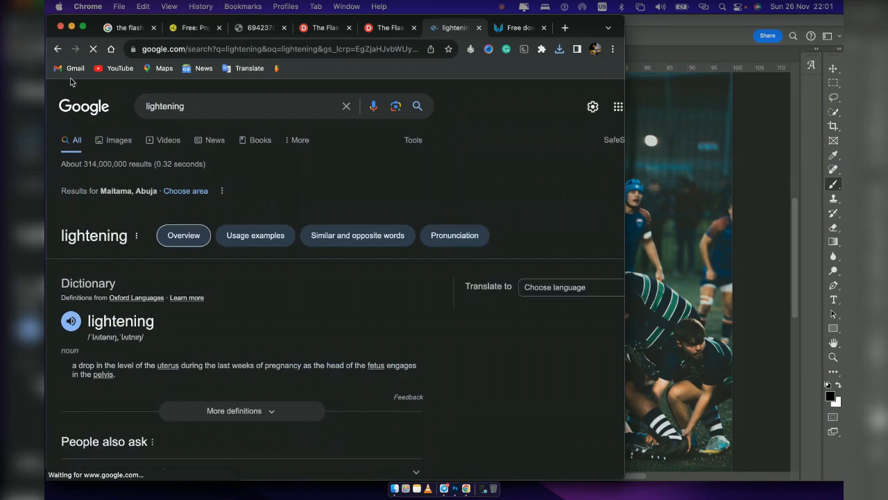
left_click(120, 141)
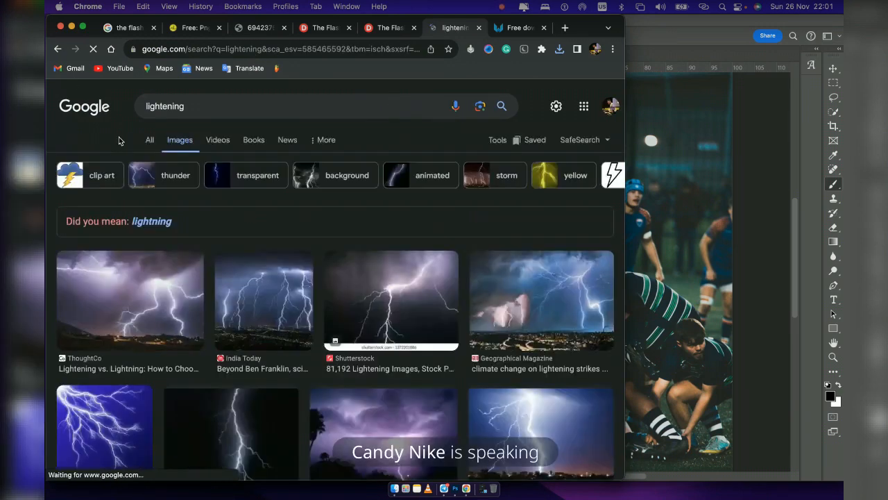
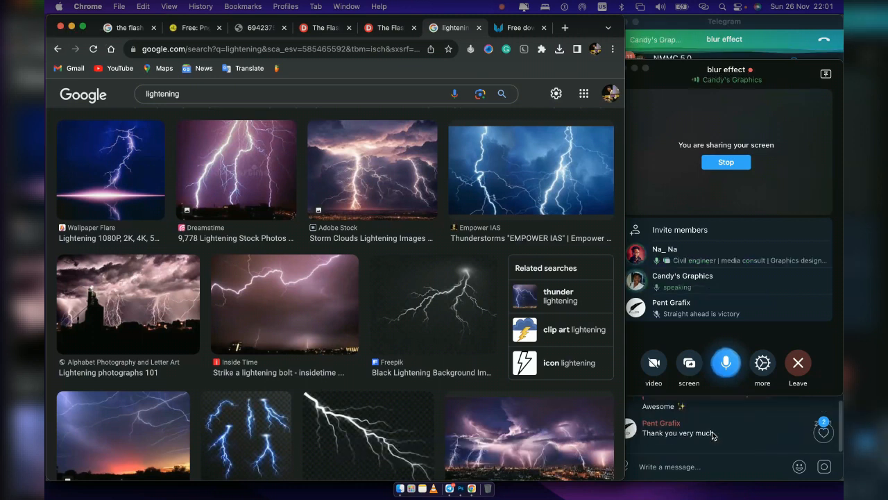
scroll(338, 385, "down", 3)
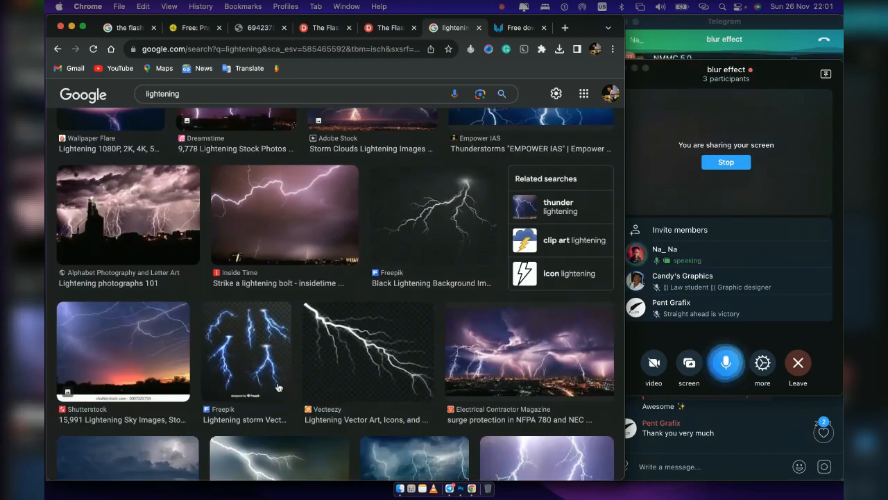
scroll(243, 312, "up", 8)
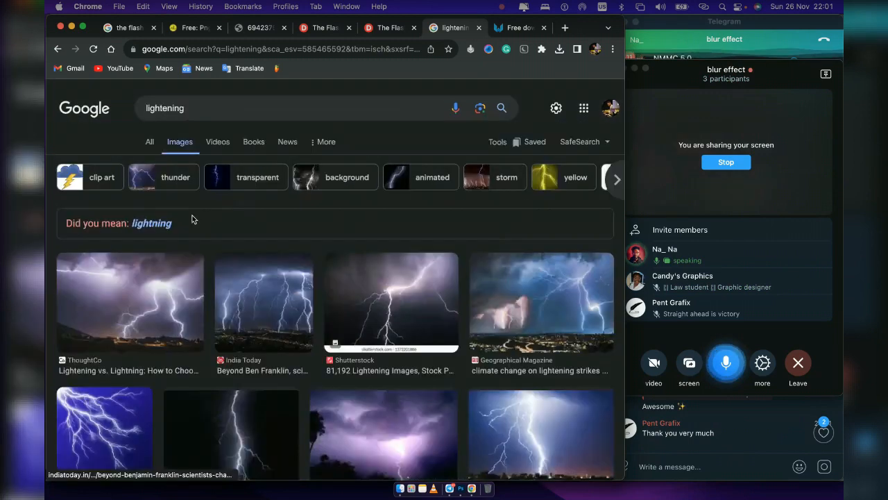
Refine the image search to "lightening storm png" and visit the PNGWing page behind the Thunderstorm png images result
left_click(239, 108)
type("storm png")
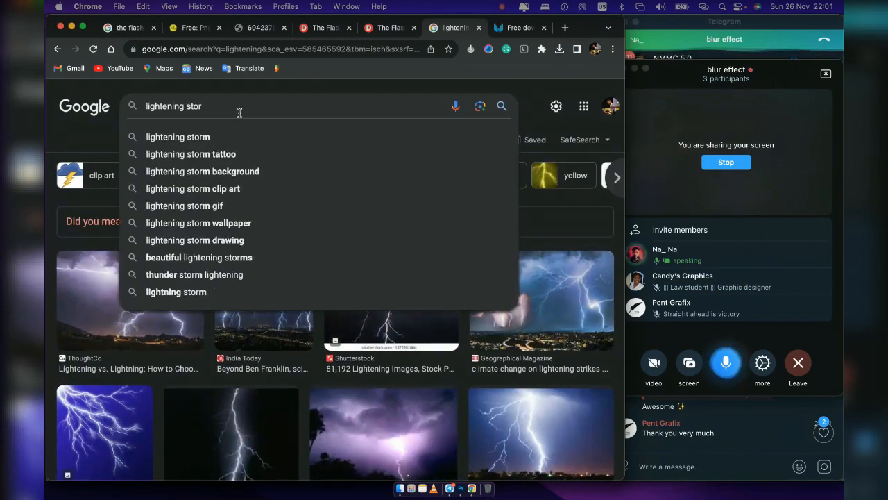
key("Return")
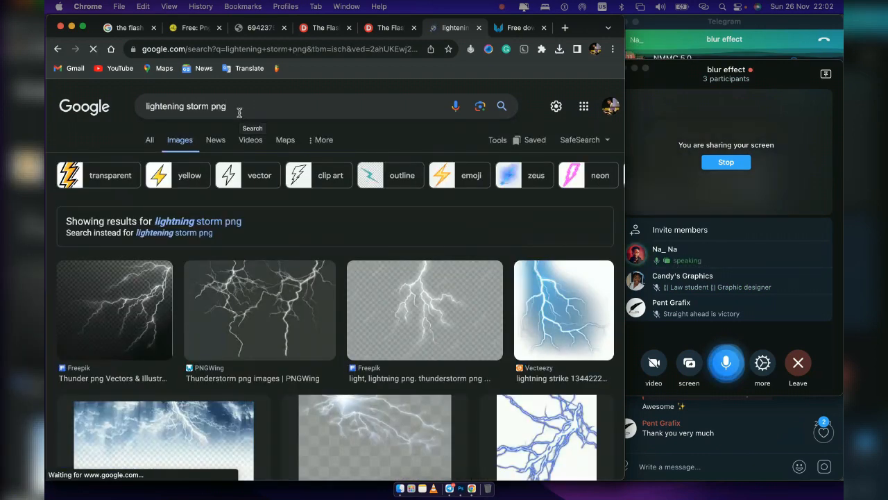
left_click(302, 307)
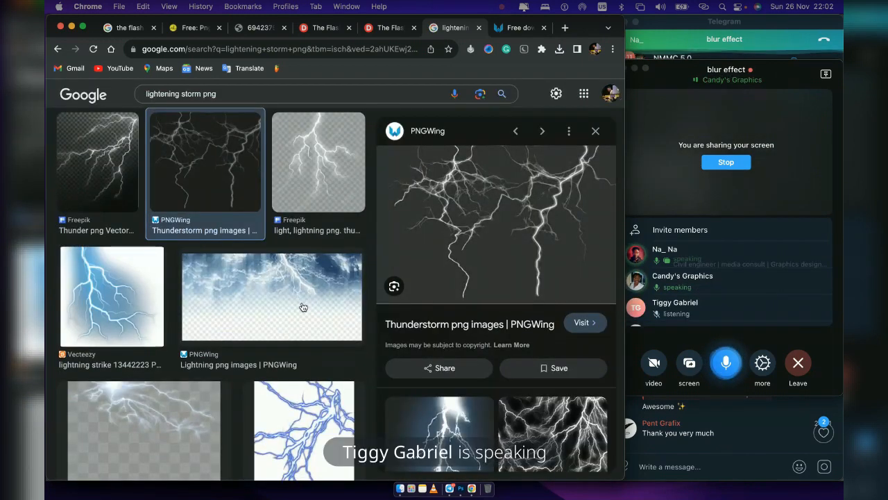
left_click(587, 323)
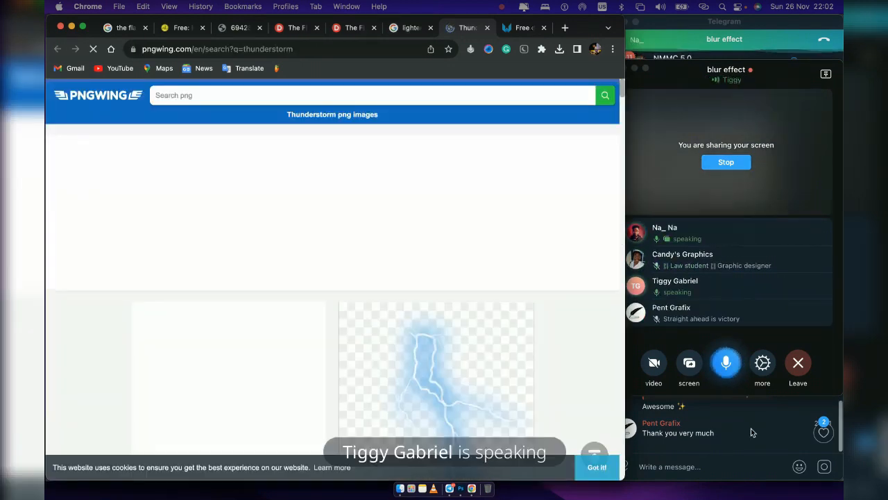
Find the thin blue "lightning illustration, Lightning Thunderstorm" PNG among the PNGWing thunderstorm results and open its page
scroll(351, 324, "down", 3)
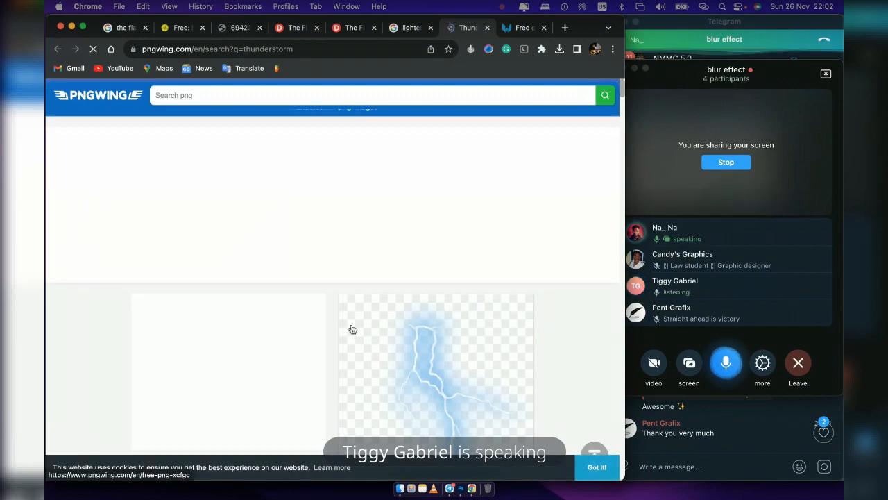
scroll(352, 329, "down", 5)
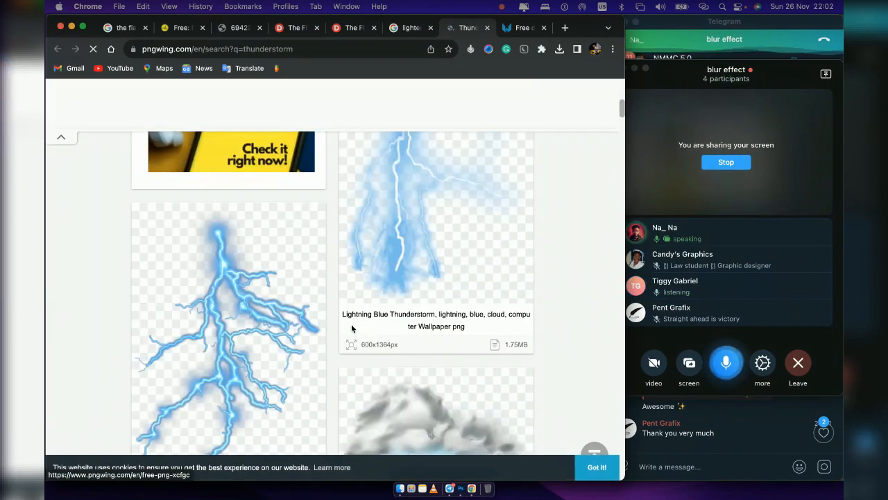
scroll(352, 329, "down", 3)
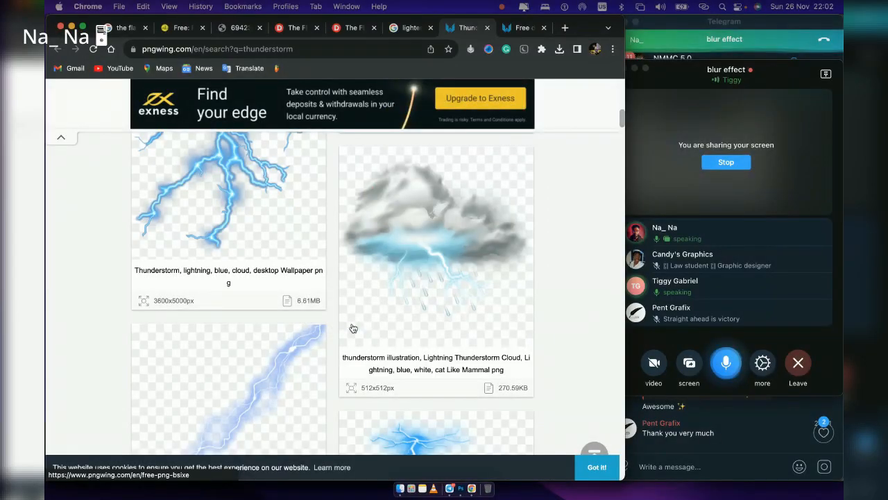
scroll(323, 285, "down", 3)
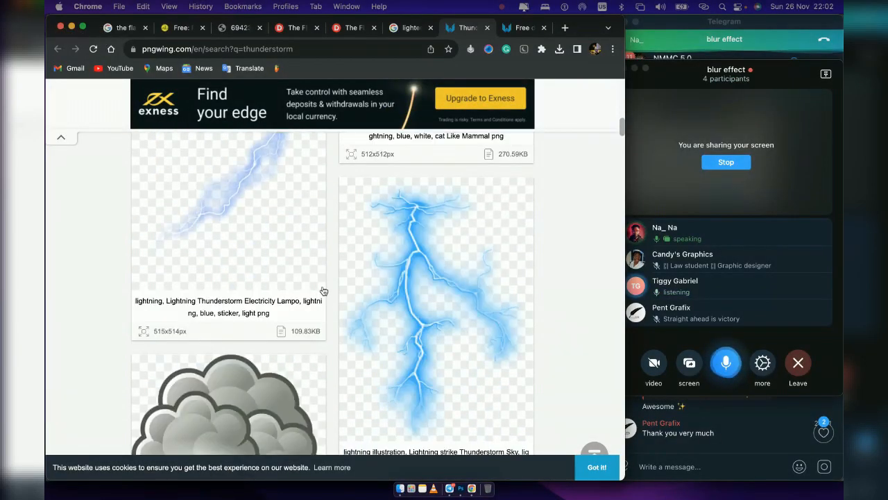
scroll(324, 291, "down", 5)
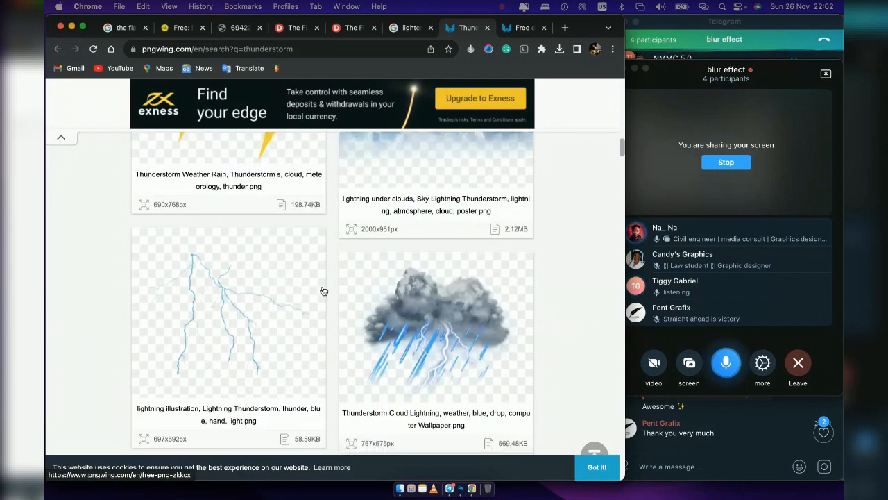
scroll(324, 290, "down", 1)
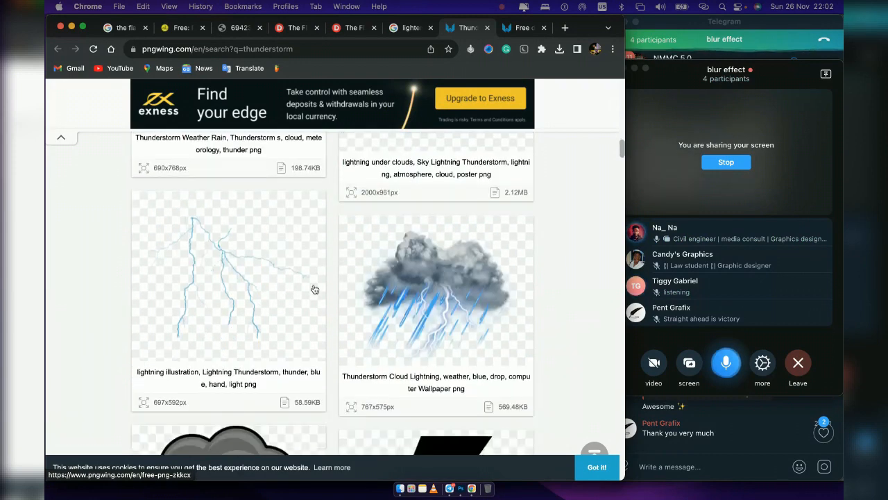
left_click(202, 253)
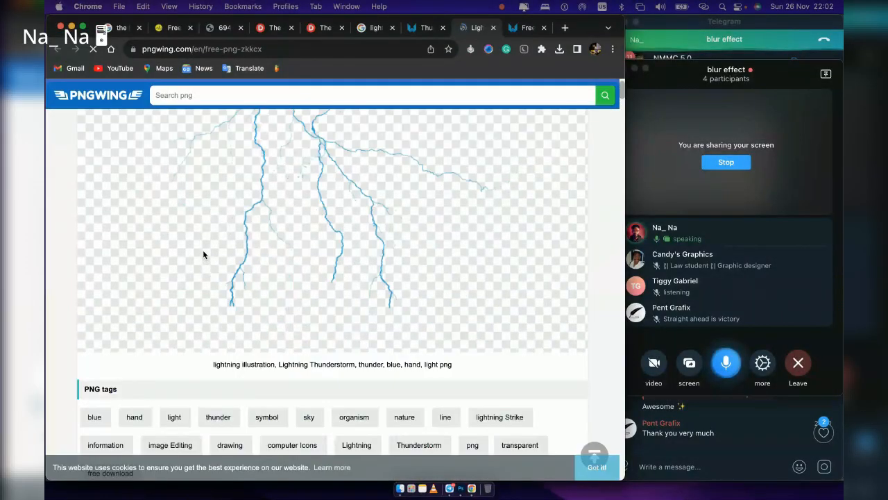
Request the download of the 697x592px blue lightning illustration PNG and check through its download page
scroll(203, 255, "down", 2)
scroll(244, 340, "down", 2)
left_click(245, 339)
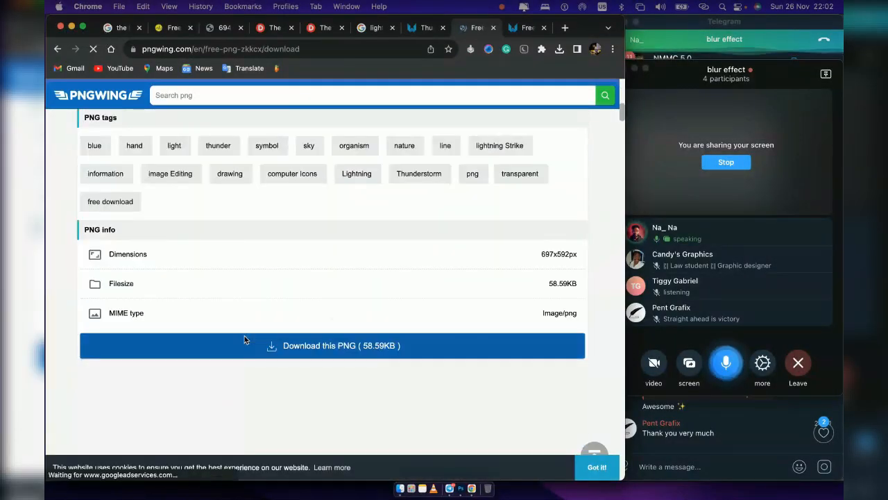
scroll(244, 340, "down", 2)
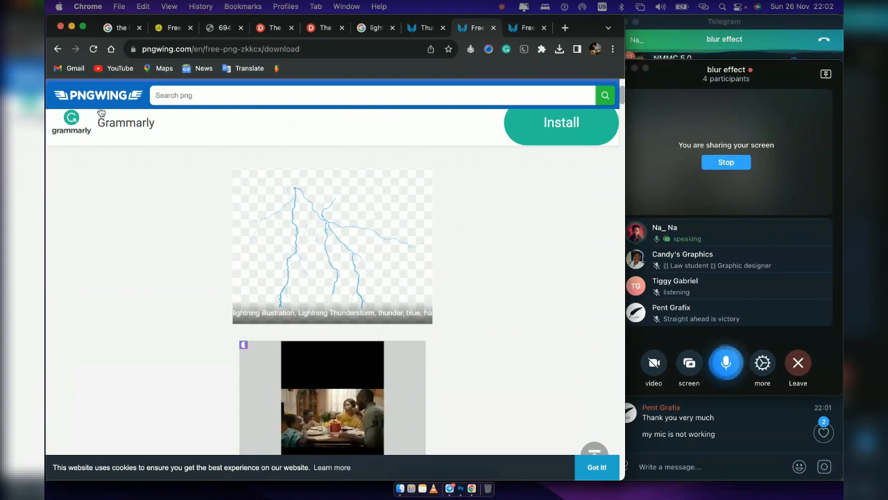
scroll(211, 229, "down", 1)
scroll(212, 232, "down", 5)
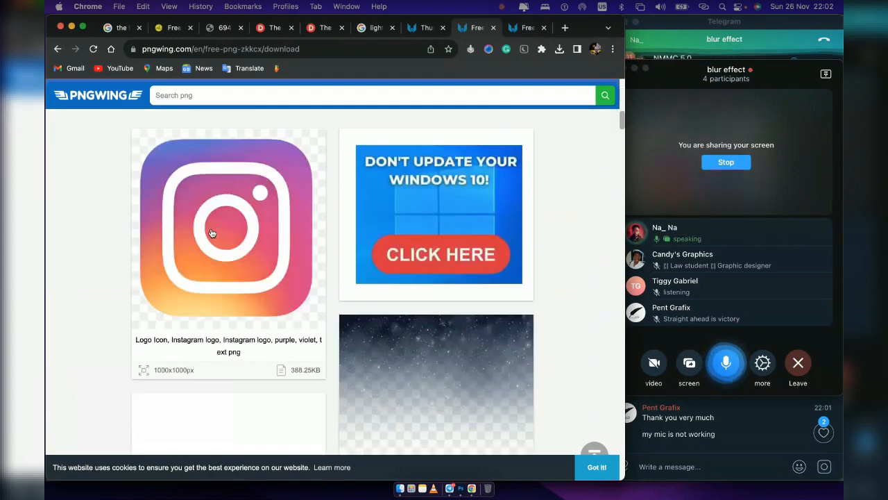
scroll(212, 233, "up", 10)
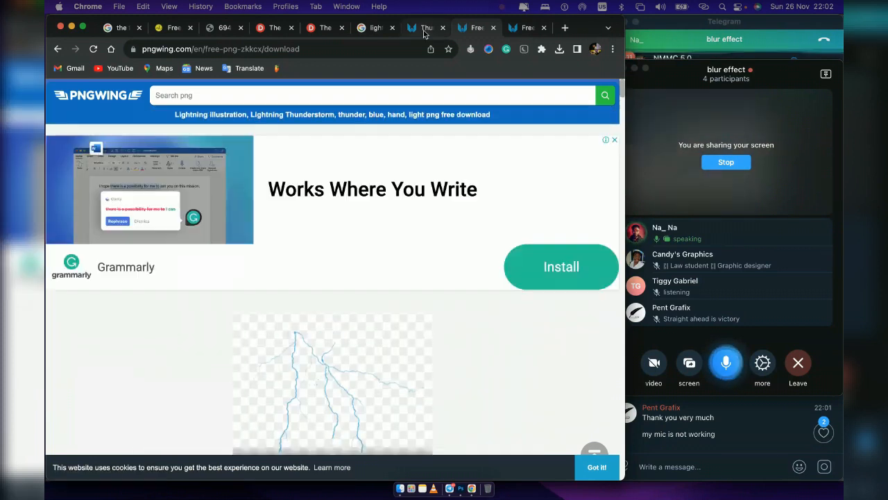
Return to the PNGWing thunderstorm results and open the monochrome "Lightning Thunderstorm, lightning, cloud, branch" PNG
left_click(425, 30)
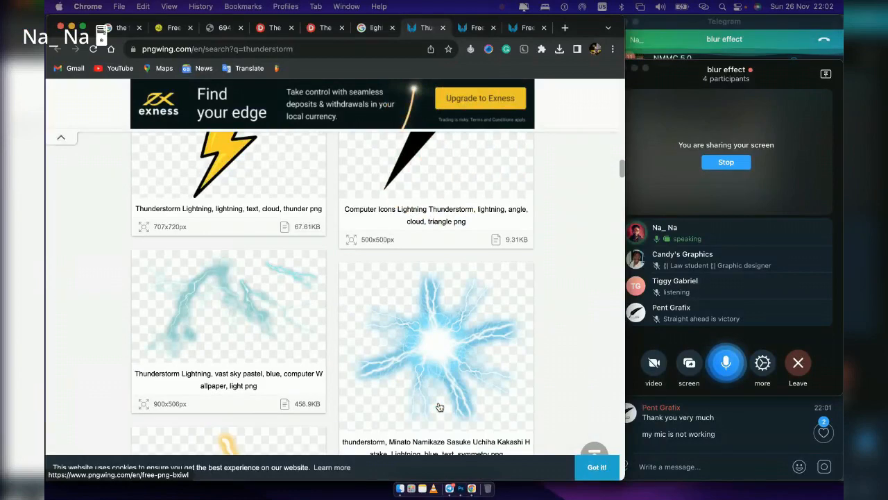
scroll(440, 407, "down", 3)
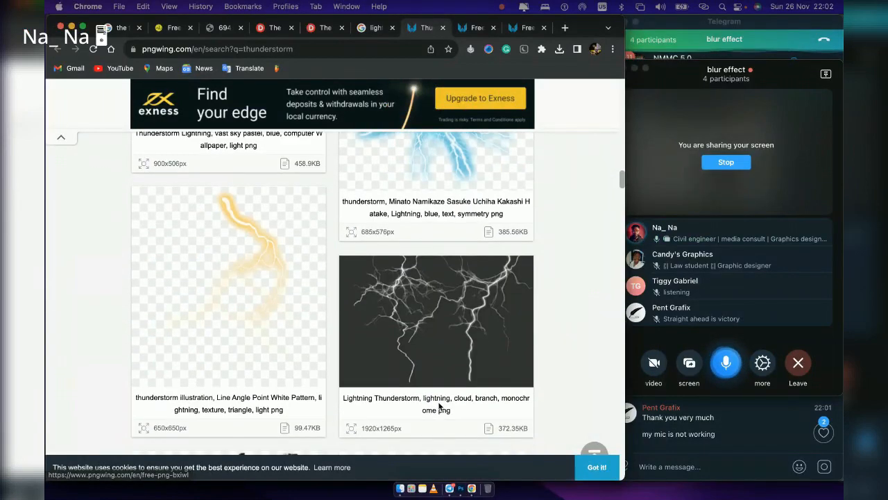
left_click(448, 308)
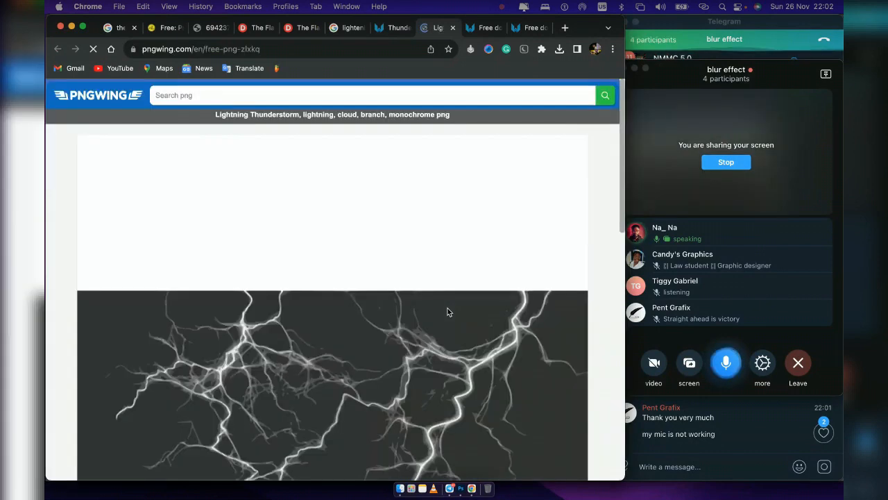
Request the download of the 1920x1265px monochrome lightning PNG and proceed through its download page
scroll(448, 312, "down", 5)
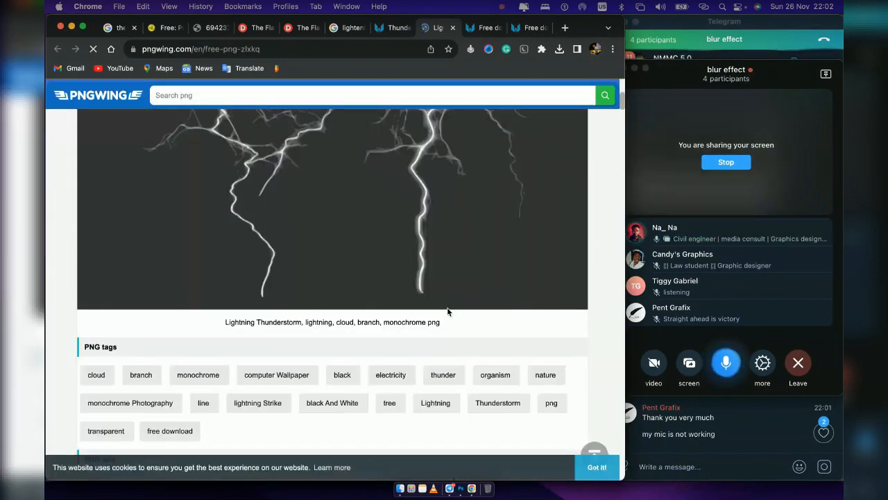
scroll(448, 311, "down", 4)
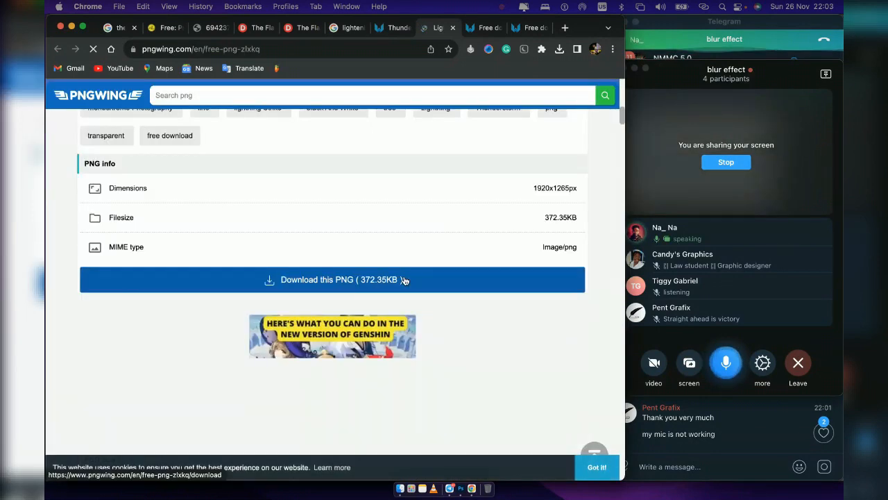
left_click(404, 280)
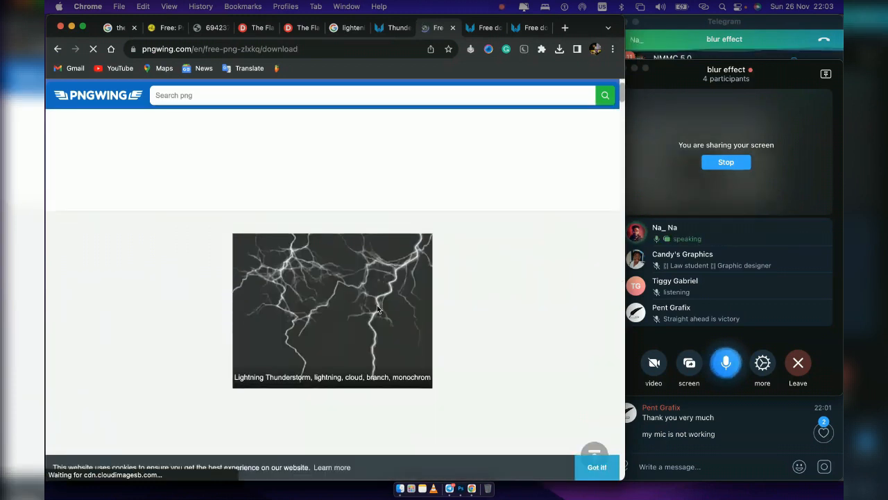
scroll(378, 308, "down", 4)
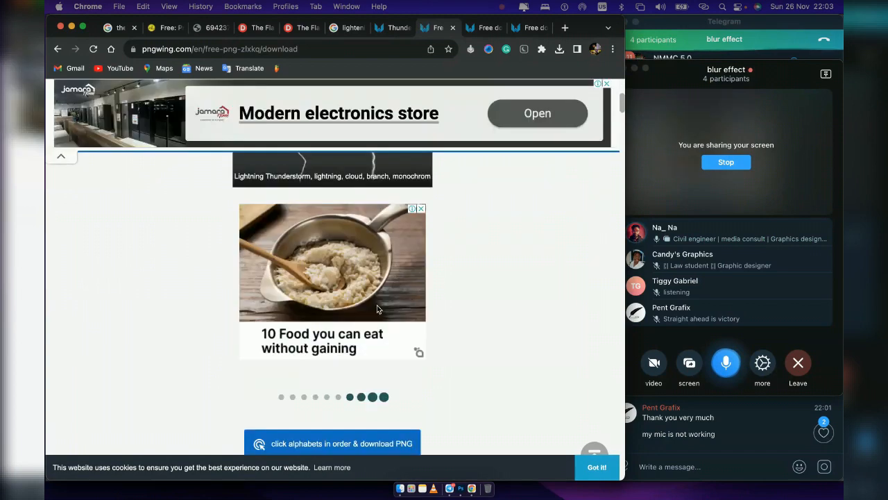
left_click(384, 439)
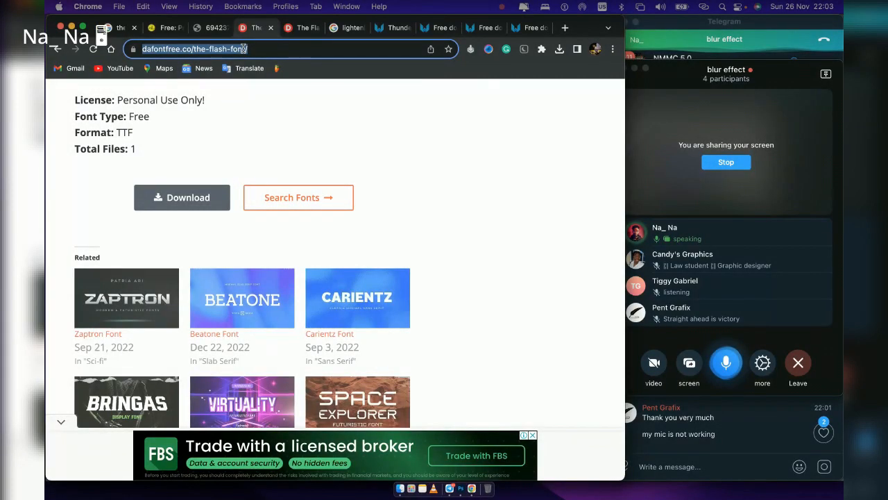
Open pexels.com in place of the Flash font page, search its photos for "city" and browse the images on the page
left_click(243, 49)
type("pexels.com")
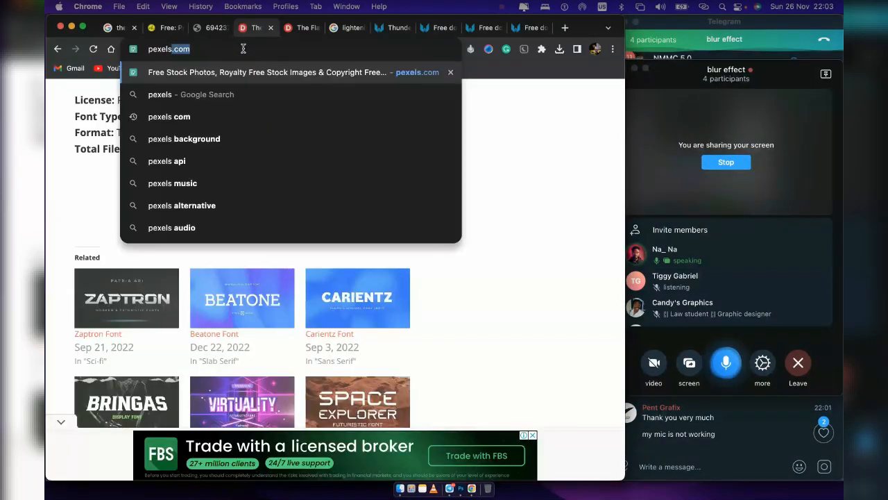
key("Return")
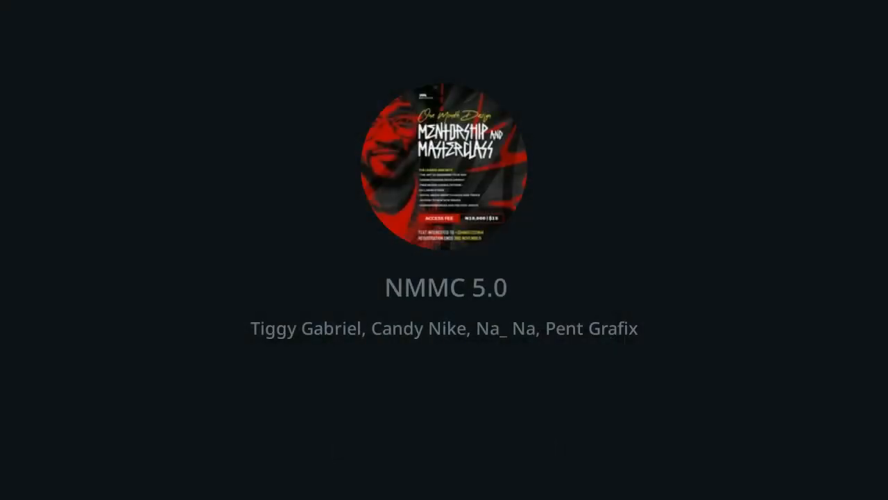
type("city")
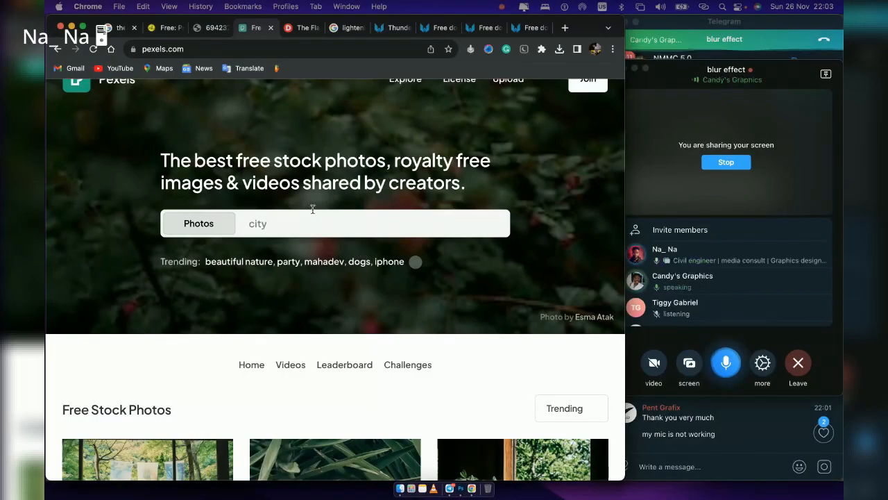
key("Return")
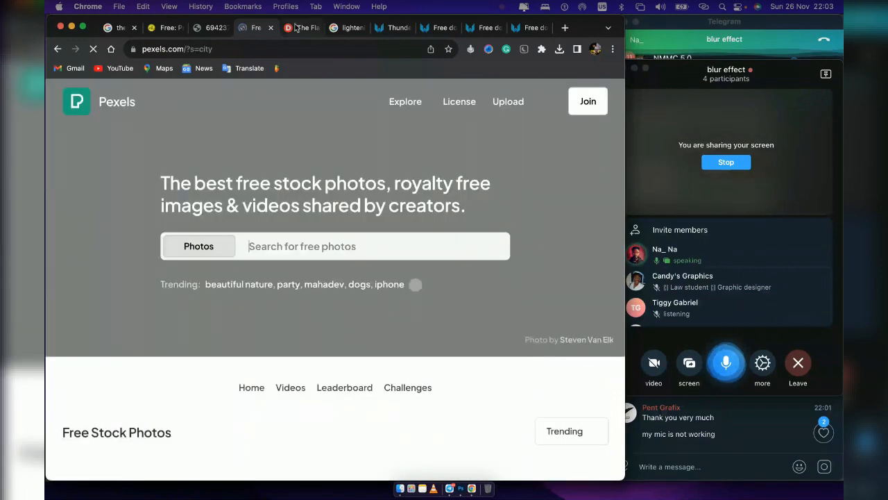
scroll(345, 337, "down", 5)
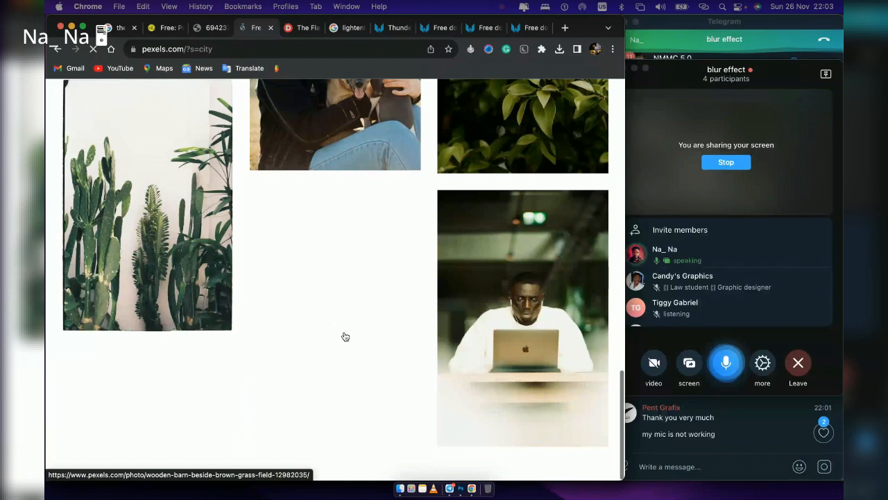
scroll(345, 336, "up", 15)
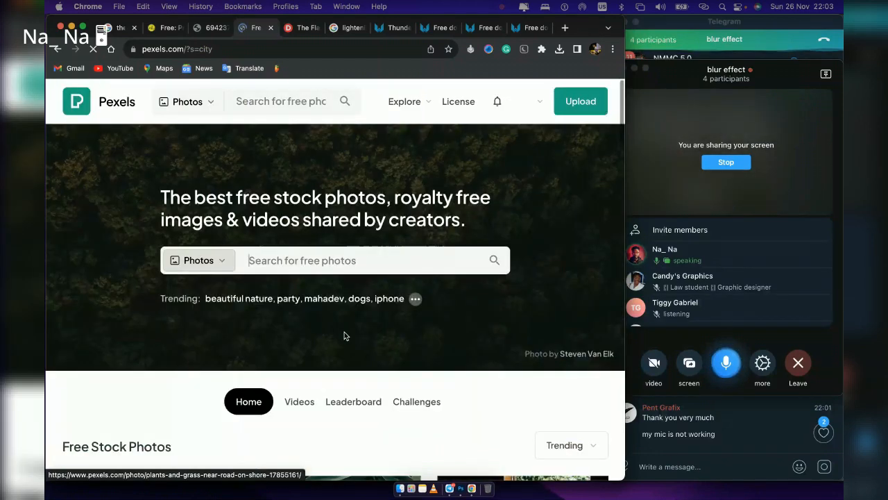
scroll(345, 336, "down", 10)
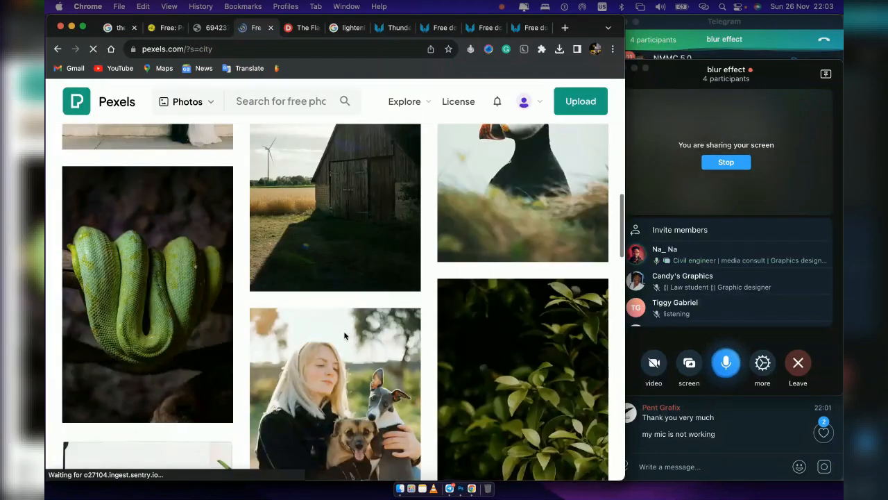
scroll(345, 336, "down", 10)
scroll(346, 337, "up", 10)
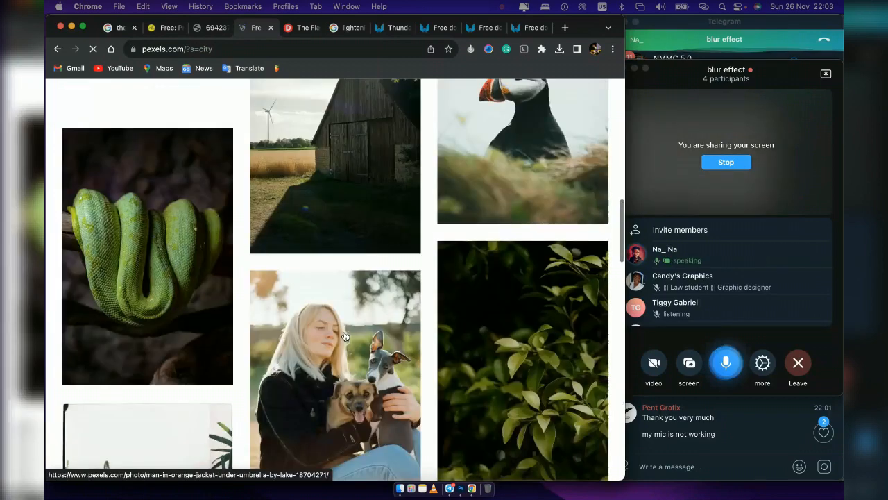
scroll(345, 337, "up", 10)
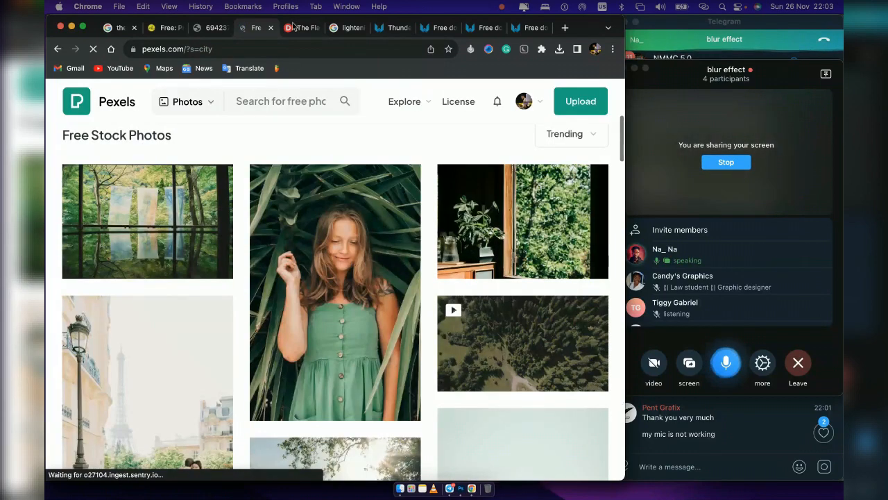
Open Unsplash in place of the Flash font download page and recheck the Pexels page for city photos
left_click(294, 27)
left_click(264, 49)
type("un")
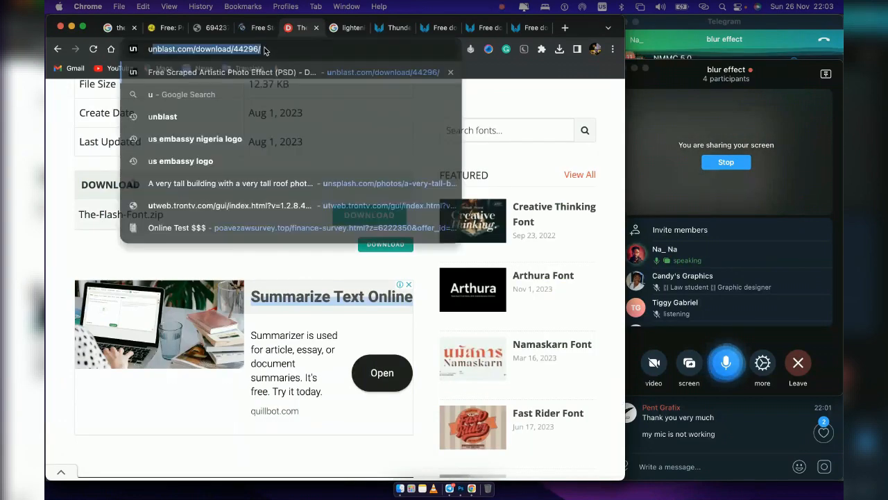
type("splash")
key("Return")
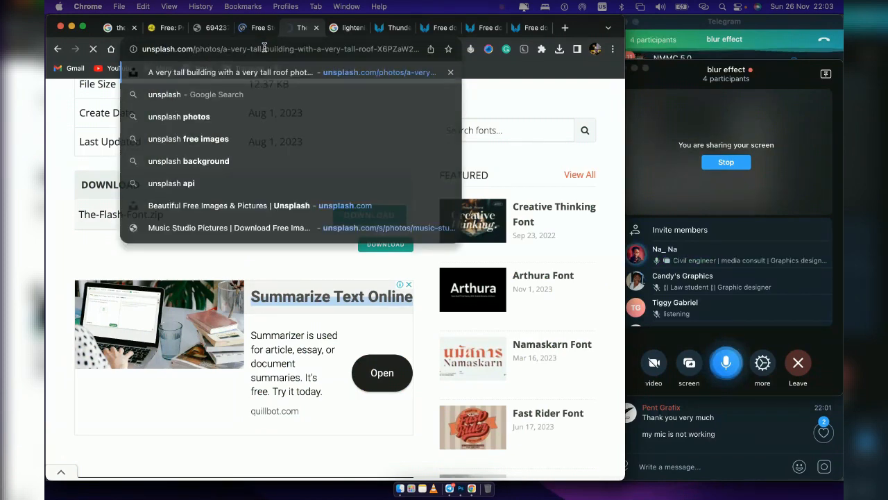
left_click(258, 28)
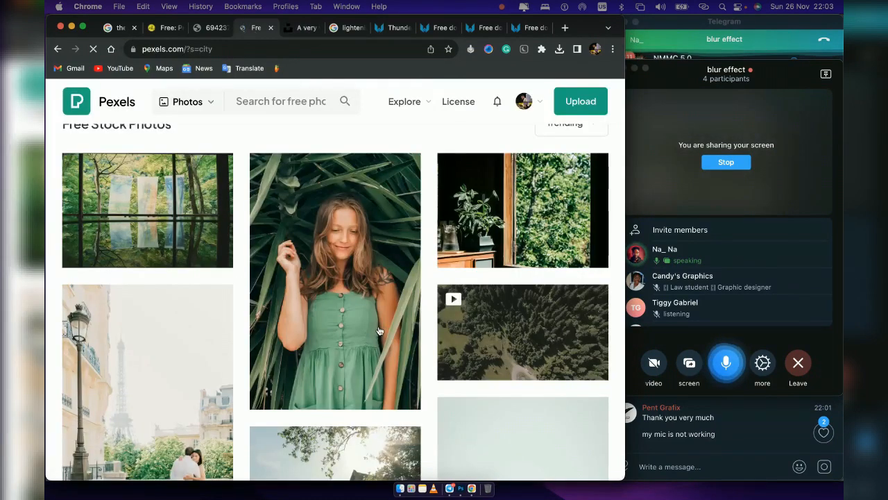
scroll(380, 331, "down", 10)
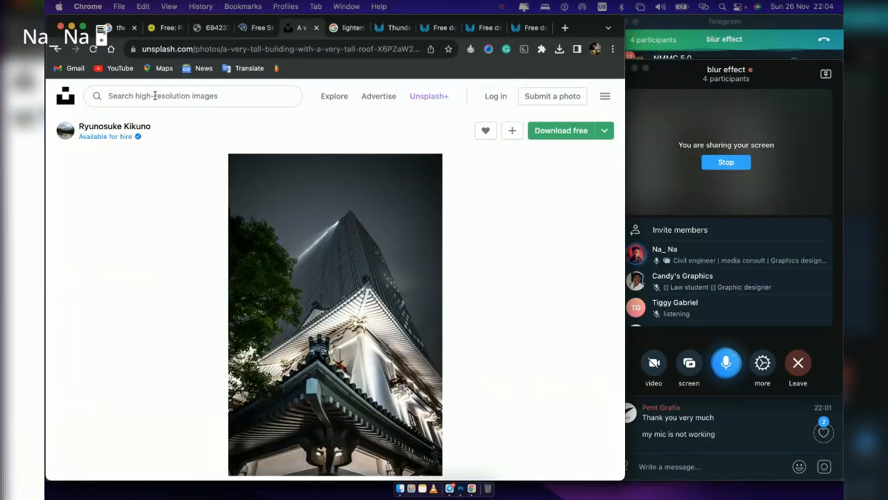
Search Unsplash for "city" and check back on the Pexels page
left_click(154, 96)
type("city")
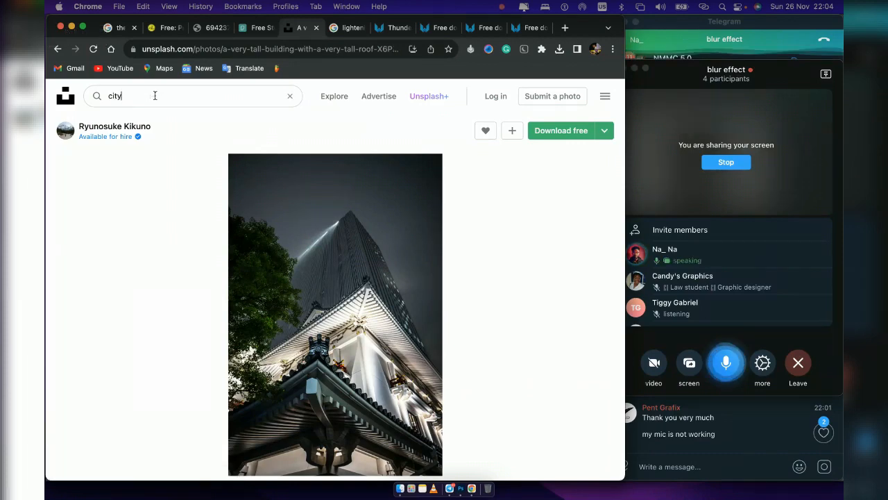
left_click(252, 27)
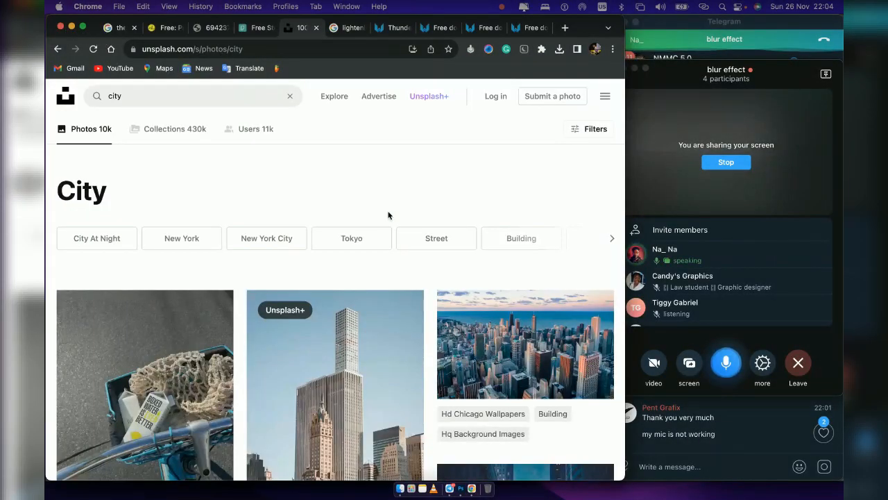
Download the Unsplash photo of vehicles on a city street between tall buildings at dusk and dismiss the attribution message
scroll(388, 215, "down", 5)
scroll(468, 312, "down", 1)
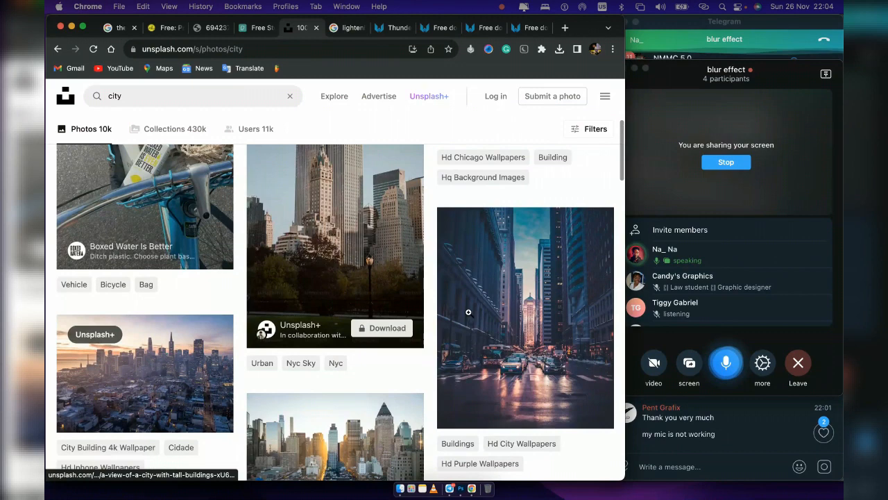
mouse_move(590, 410)
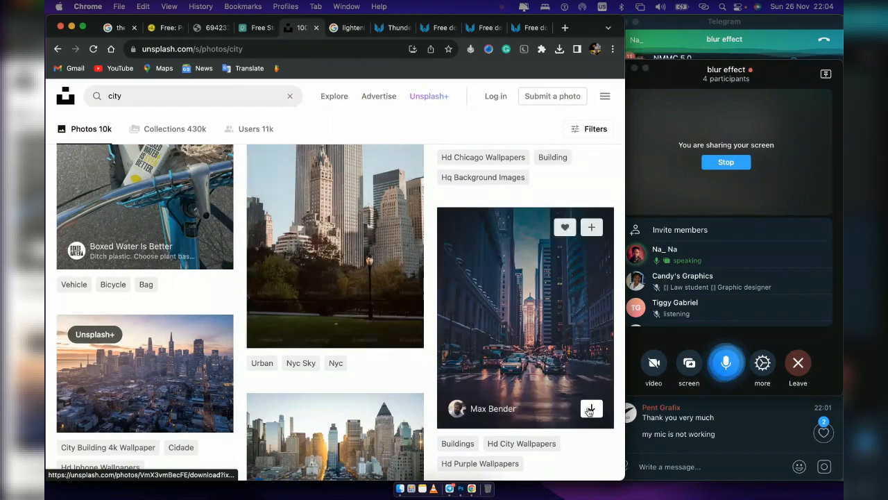
left_click(591, 410)
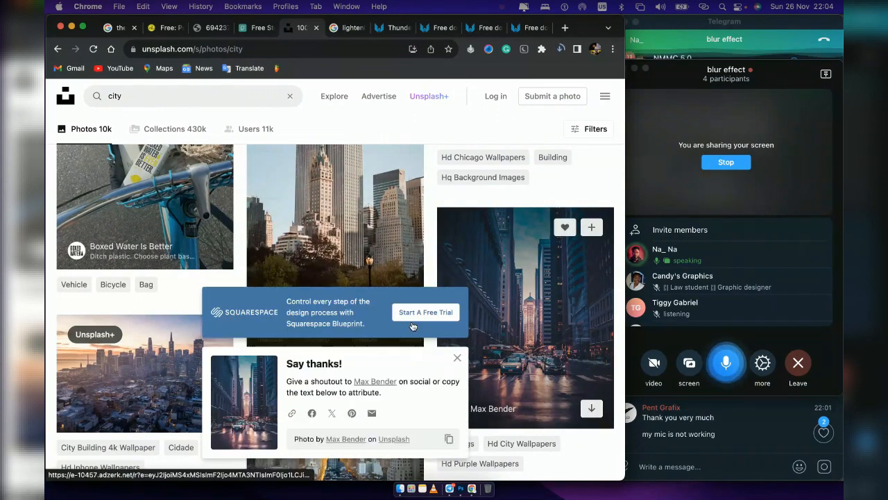
left_click(457, 359)
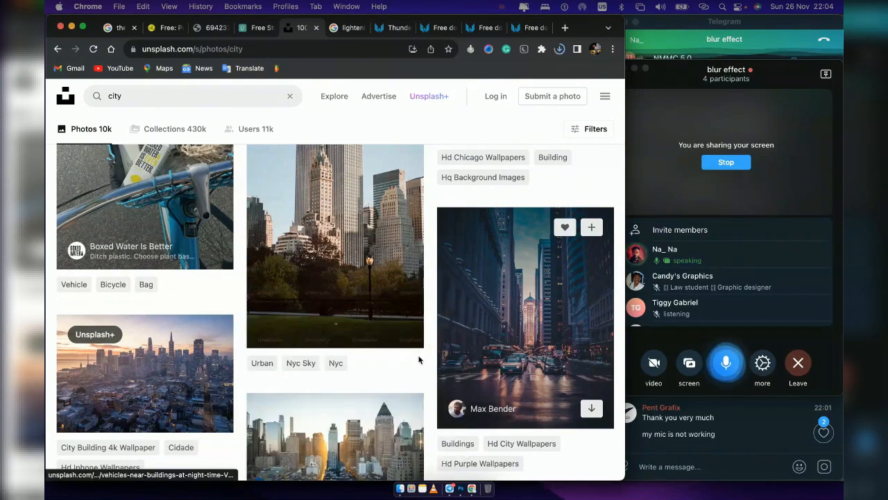
Browse further through the Unsplash city photos and download the dark Manhattan street photo with the yellow road line
scroll(419, 359, "down", 3)
scroll(428, 377, "down", 5)
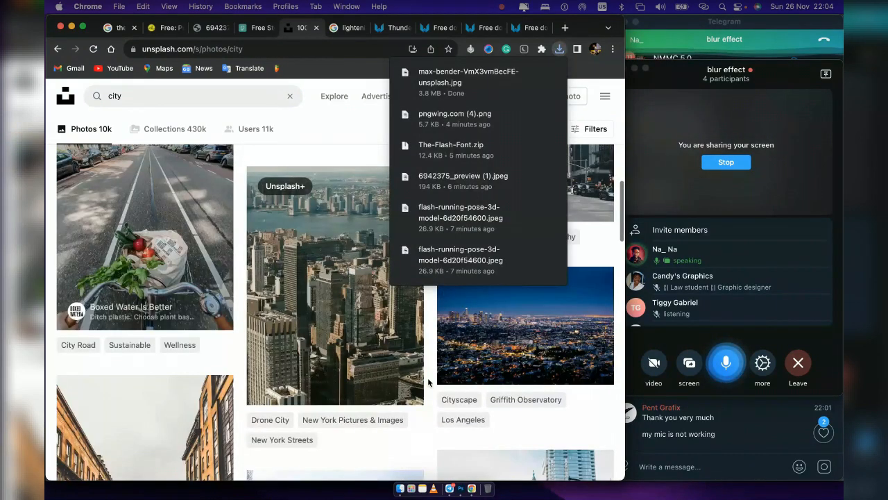
scroll(428, 378, "down", 2)
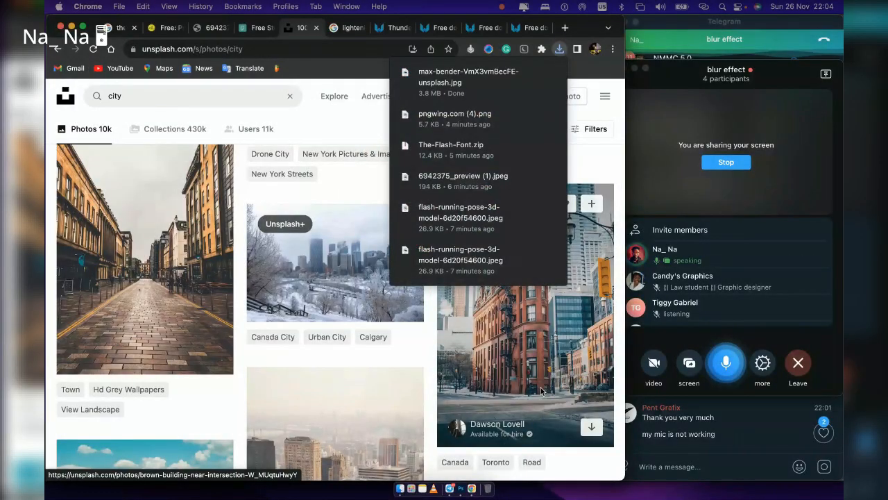
scroll(542, 391, "down", 1)
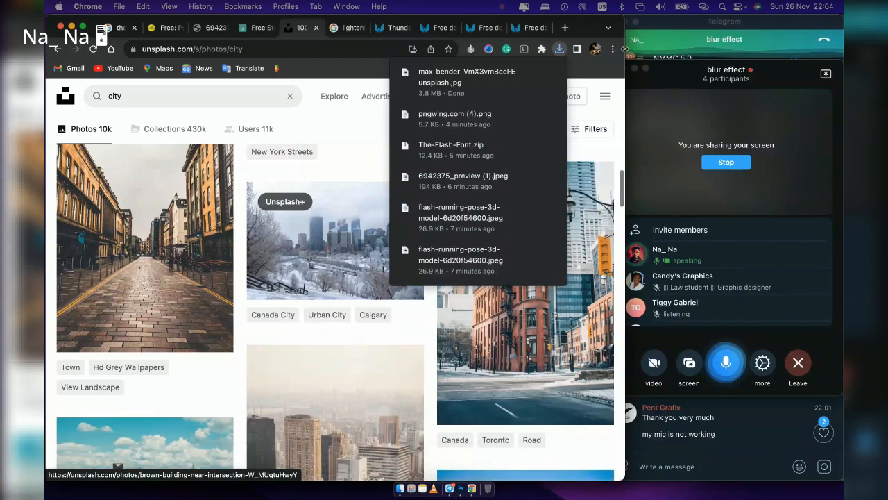
left_click(596, 69)
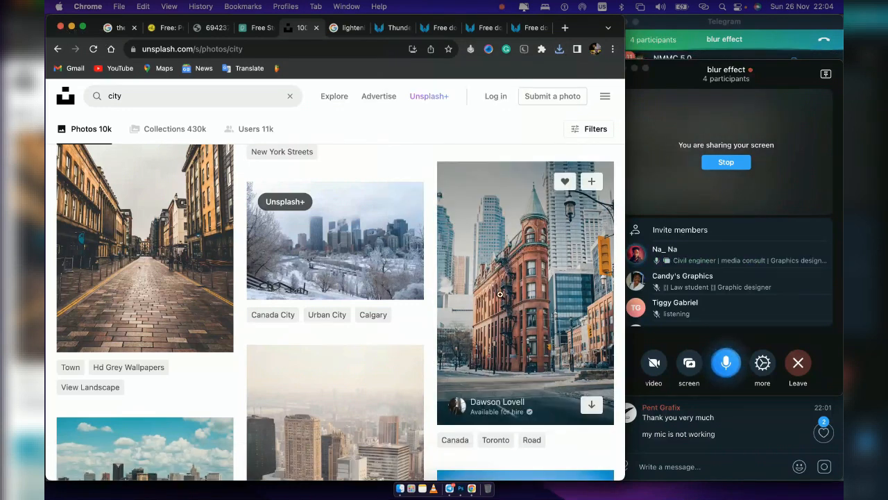
scroll(500, 303, "down", 5)
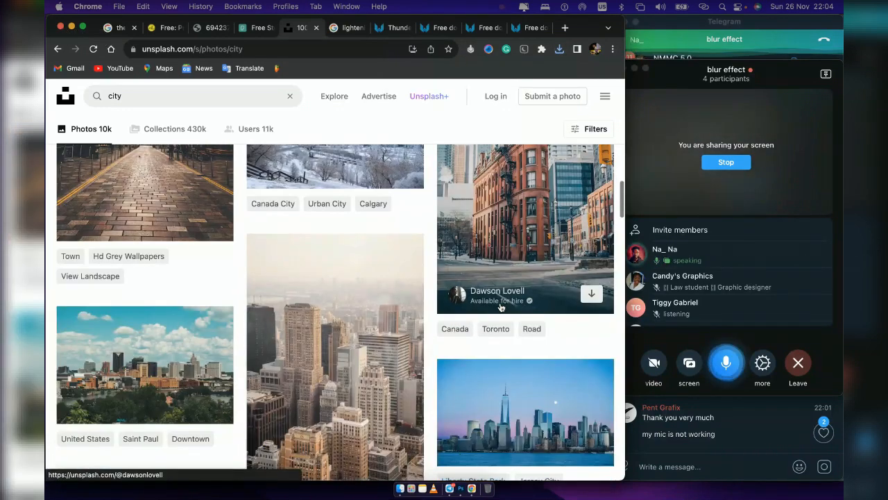
scroll(500, 307, "up", 1)
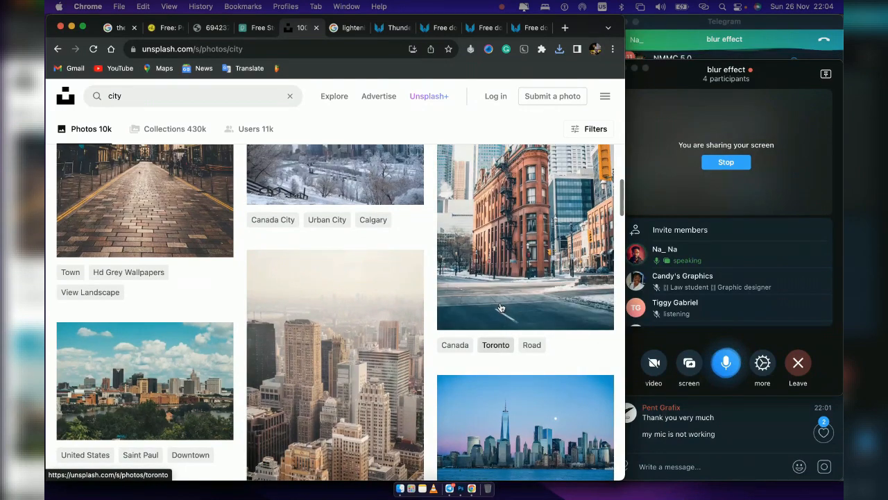
scroll(499, 307, "down", 15)
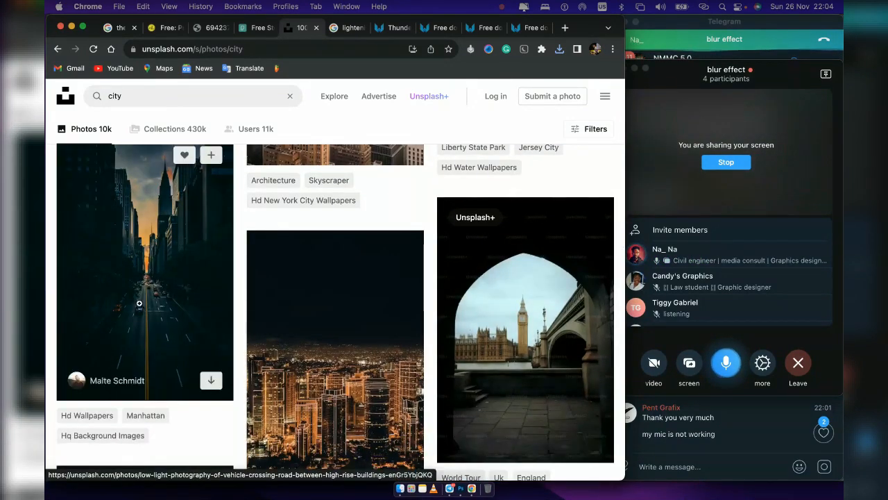
left_click(211, 379)
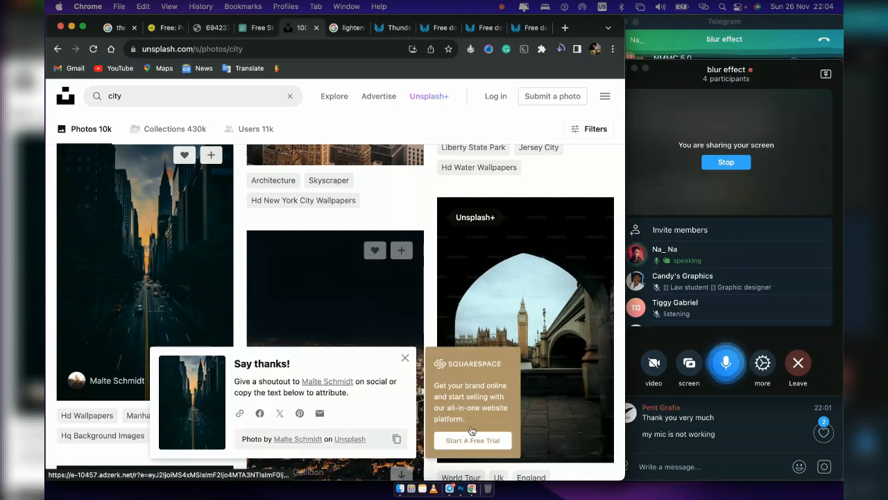
Switch to Photoshop and close the blurred rugby photo document without saving its changes
left_click(460, 477)
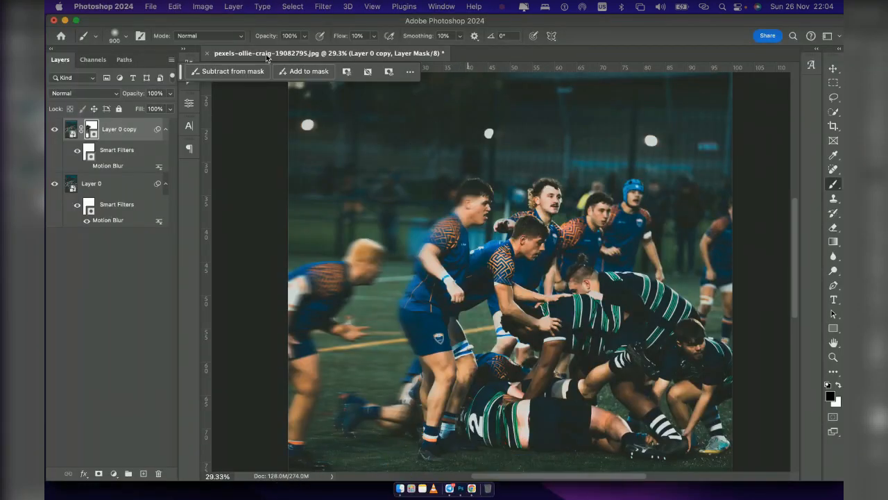
left_click(209, 55)
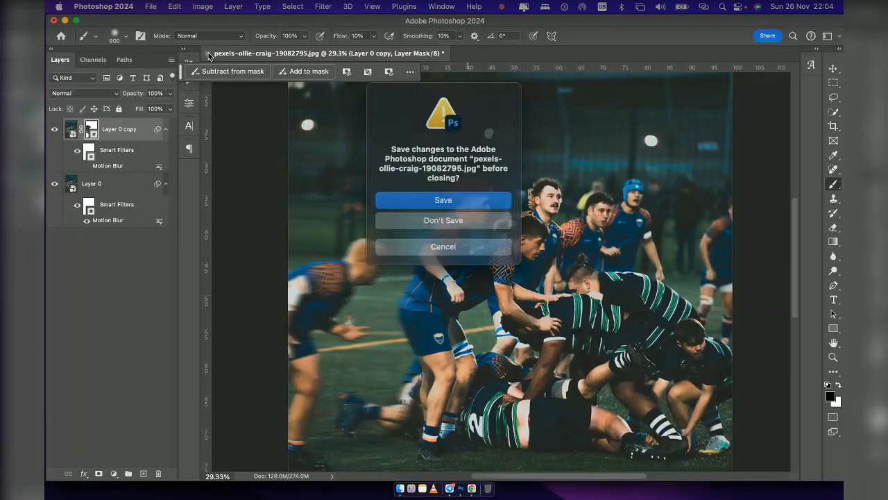
left_click(457, 217)
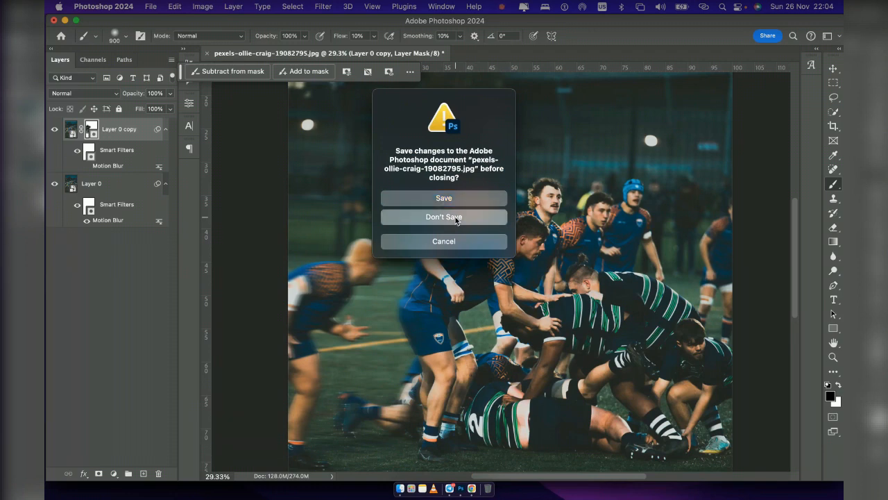
Switch to Chrome and browse the Google image results for "the flash running jpg"
left_click(473, 473)
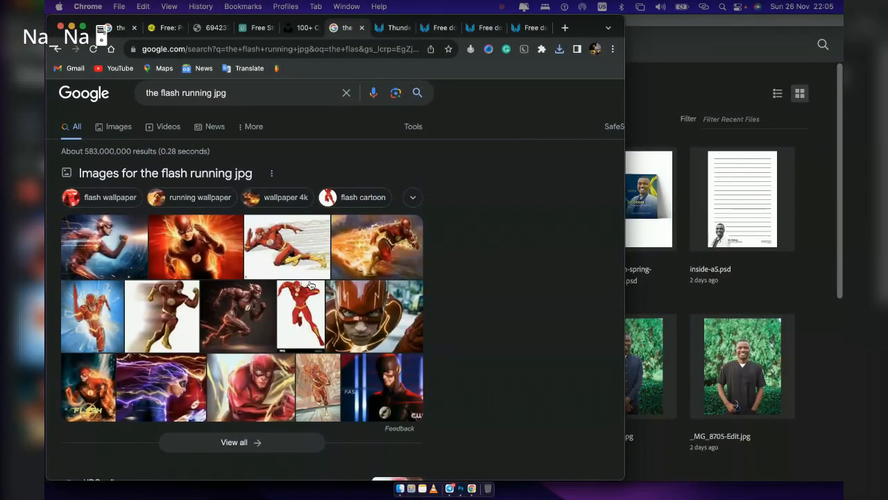
scroll(310, 286, "down", 3)
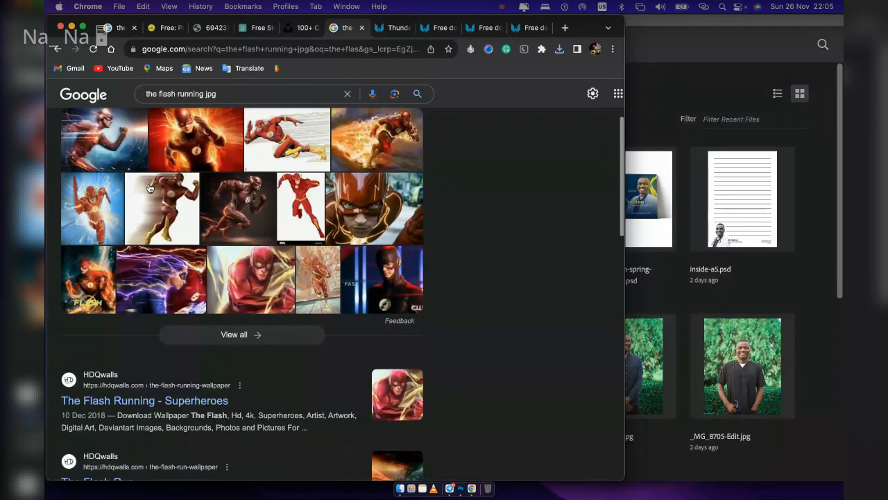
scroll(149, 188, "up", 3)
left_click(116, 143)
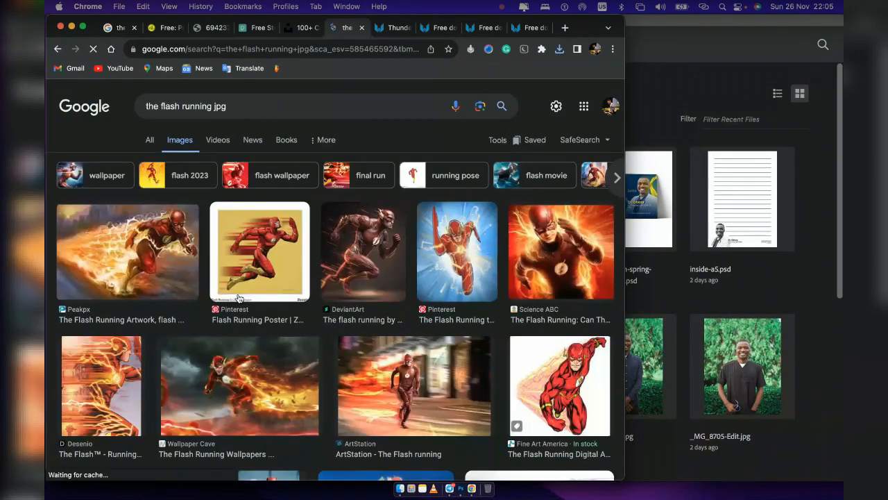
scroll(238, 298, "down", 2)
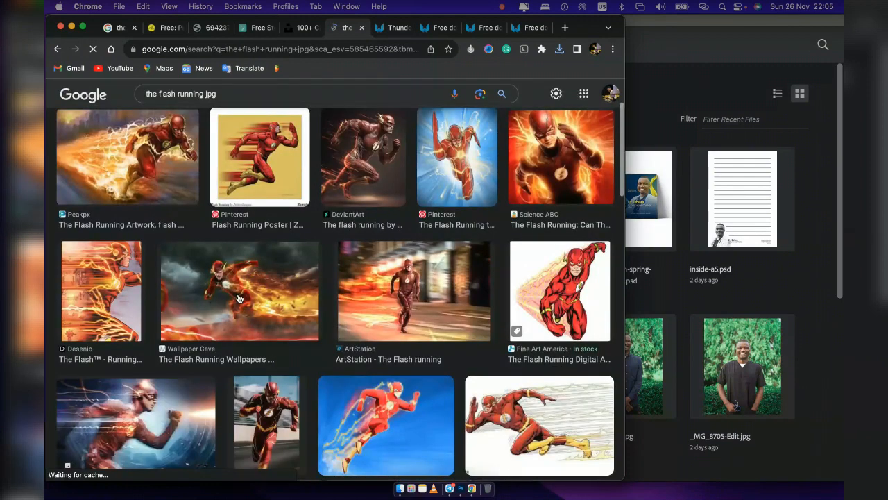
scroll(238, 299, "down", 7)
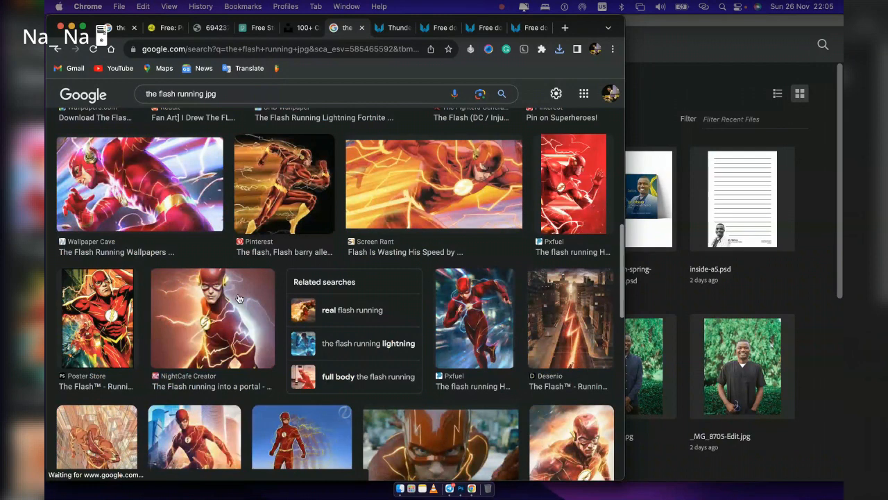
scroll(238, 294, "down", 5)
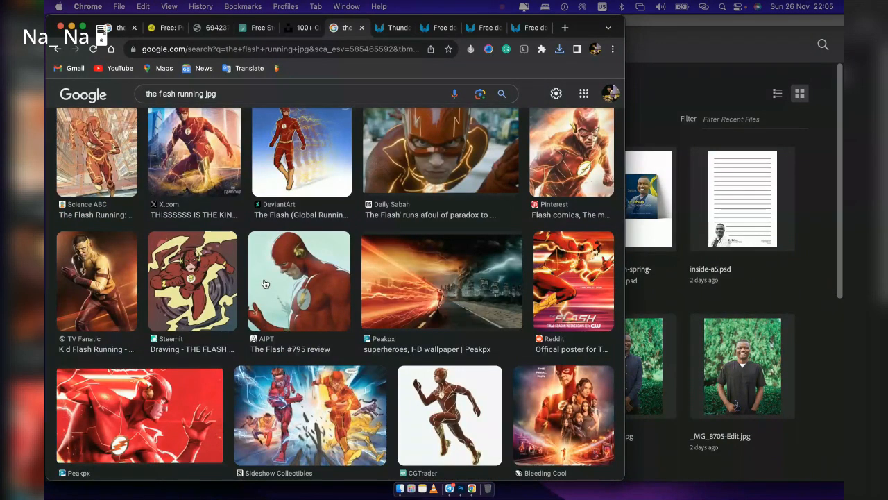
Preview the Flash Season 9 "The Final Run" poster and the Nohat Flash PNG among the image results
left_click(578, 281)
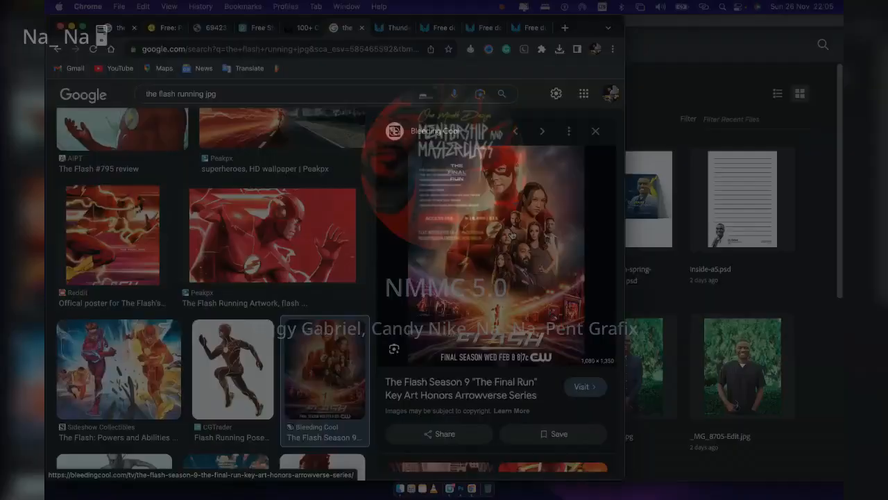
scroll(422, 249, "down", 1)
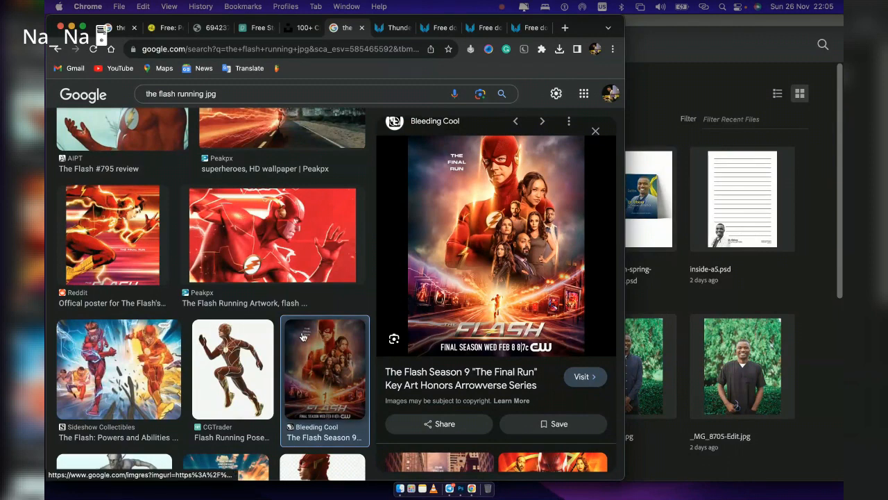
scroll(303, 337, "down", 4)
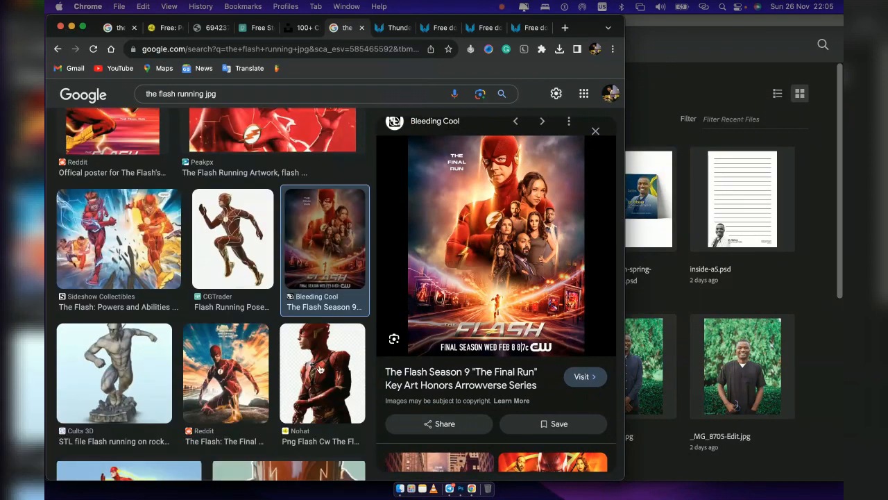
left_click(319, 369)
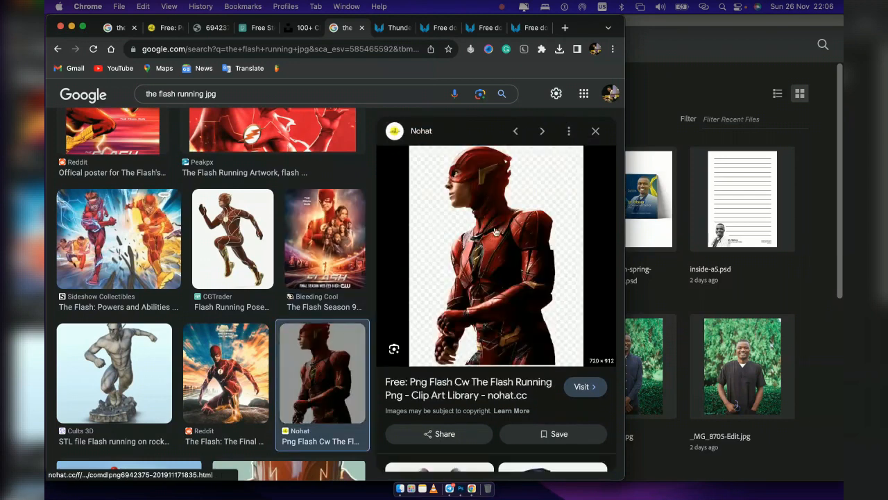
Create a portrait Photoshop document named "the flash class" from the recent 3000 x 3750 px preset at 118.11 pixels per centimetre
left_click(741, 56)
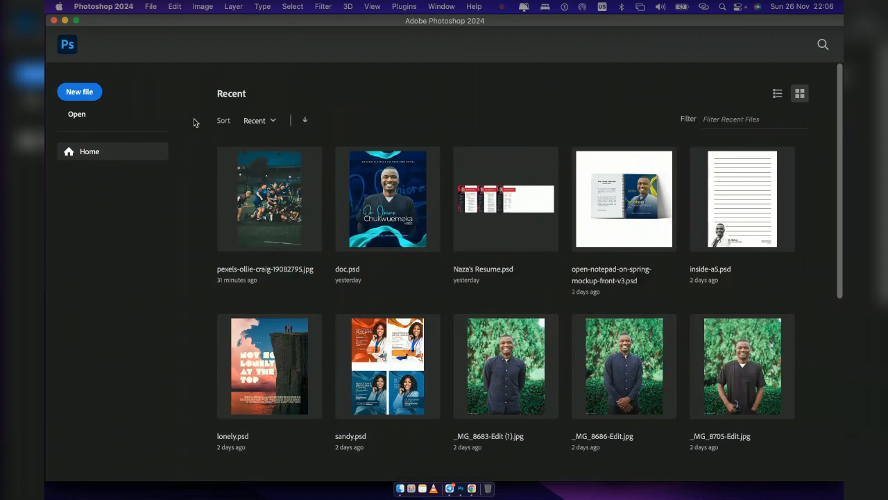
left_click(80, 92)
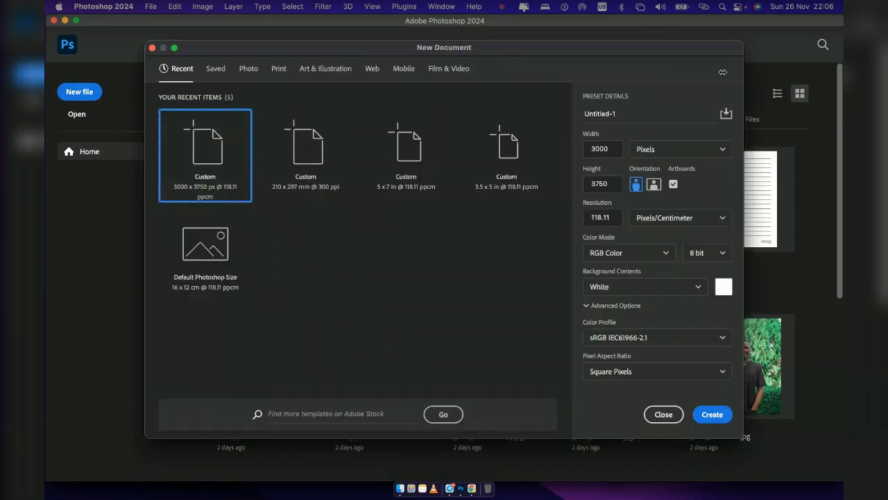
left_click(660, 116)
type("the fl")
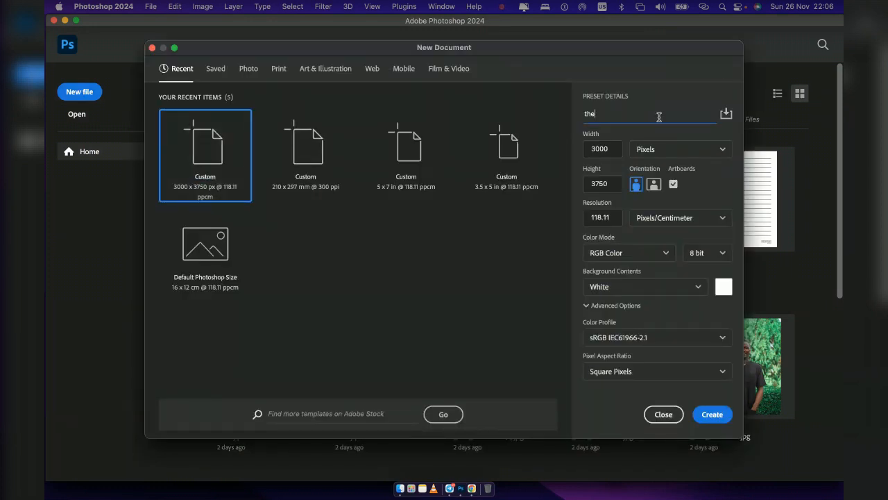
type("ash class")
key("Return")
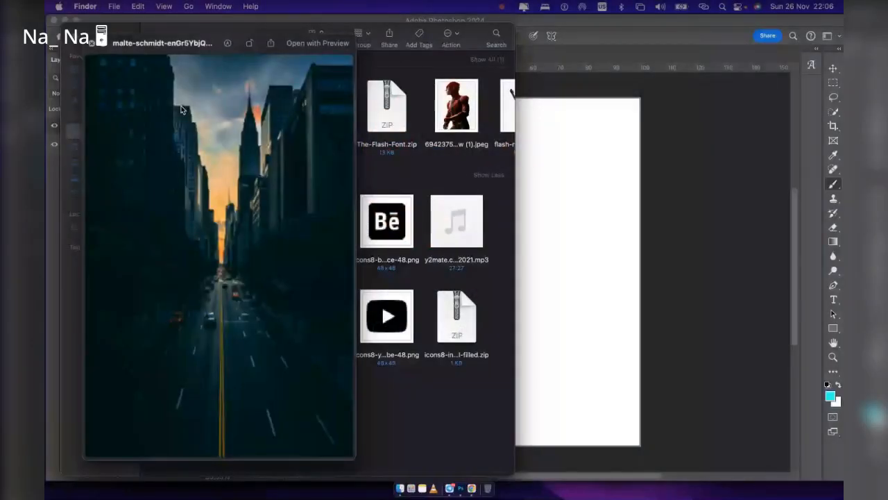
Compare the dark Manhattan street photo with the city traffic photo in the Finder preview
key("Right")
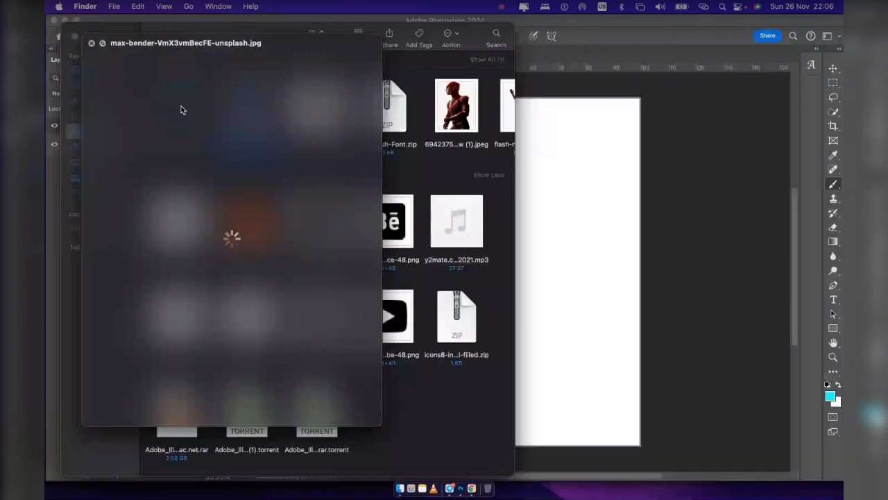
key("Left")
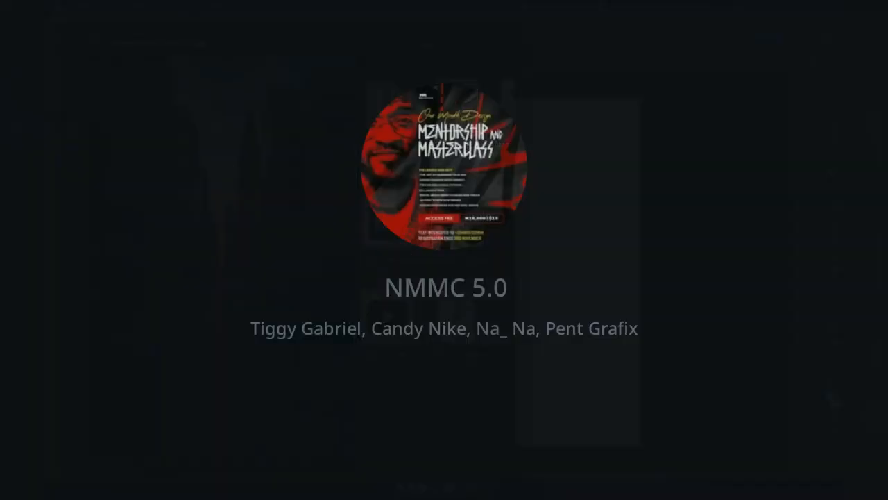
key("Right")
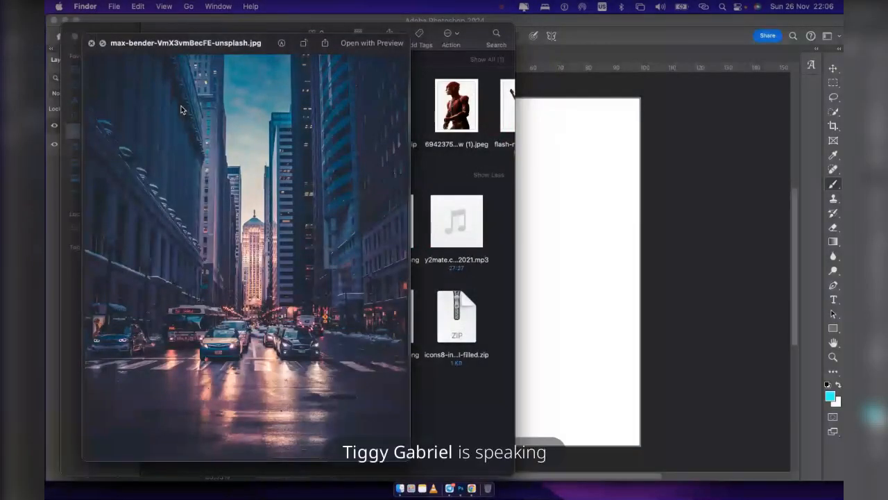
key("Left")
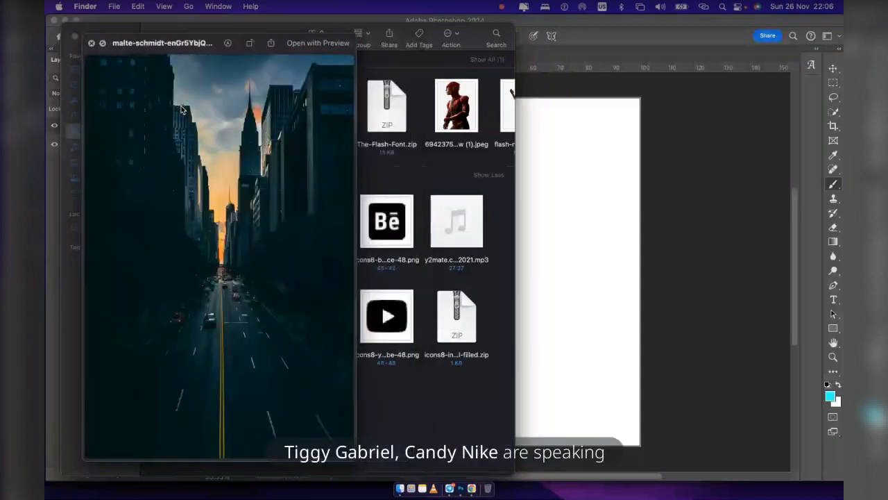
key("Right")
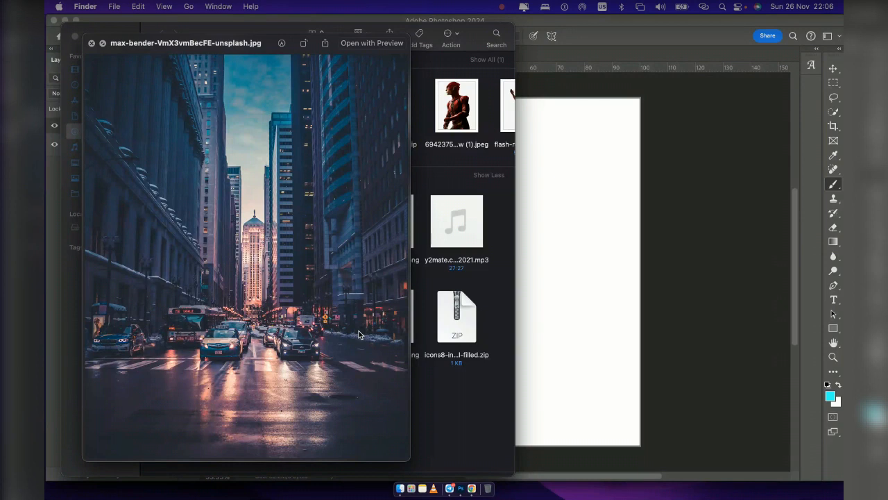
Check the Telegram call window and return to the Downloads folder in Finder
left_click(450, 479)
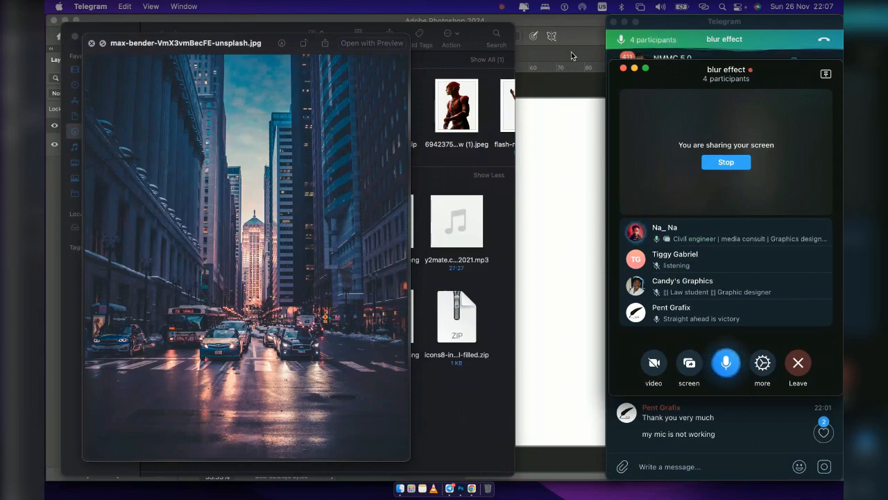
left_click(427, 88)
left_click(425, 90)
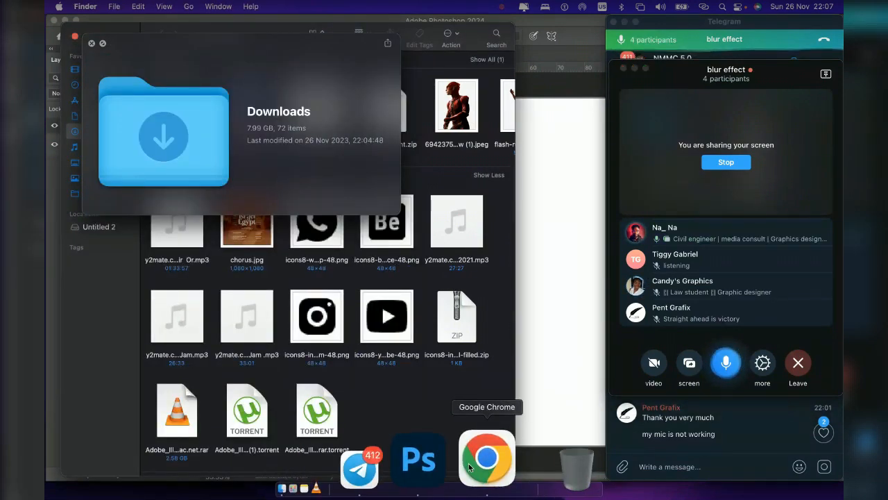
Switch to Chrome, preview the Flash Season 9 "The Final Run" poster and save its image from the search results
left_click(469, 463)
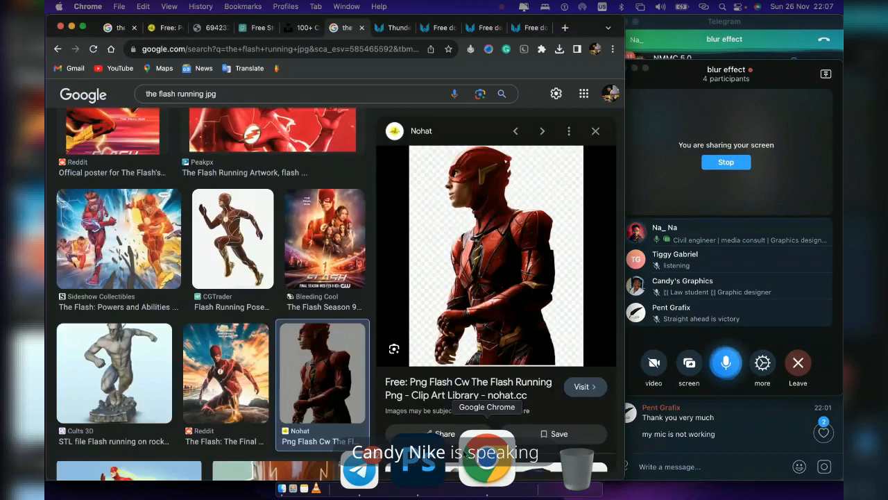
left_click(314, 246)
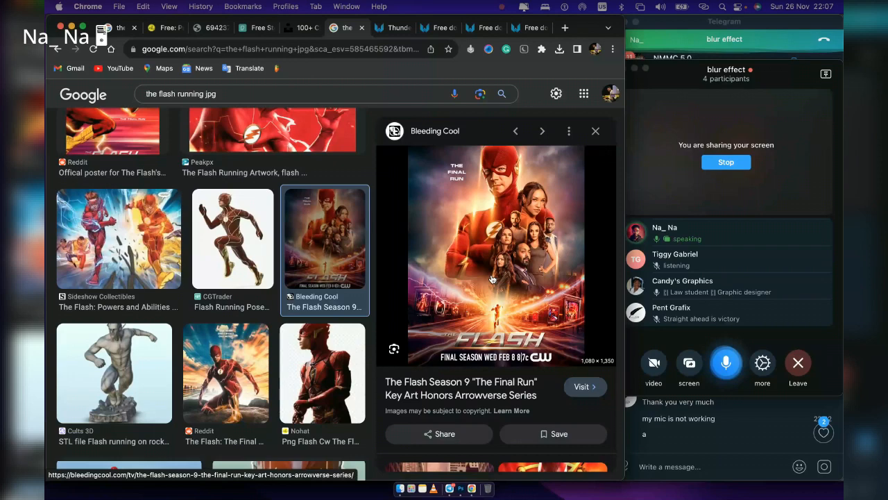
right_click(493, 278)
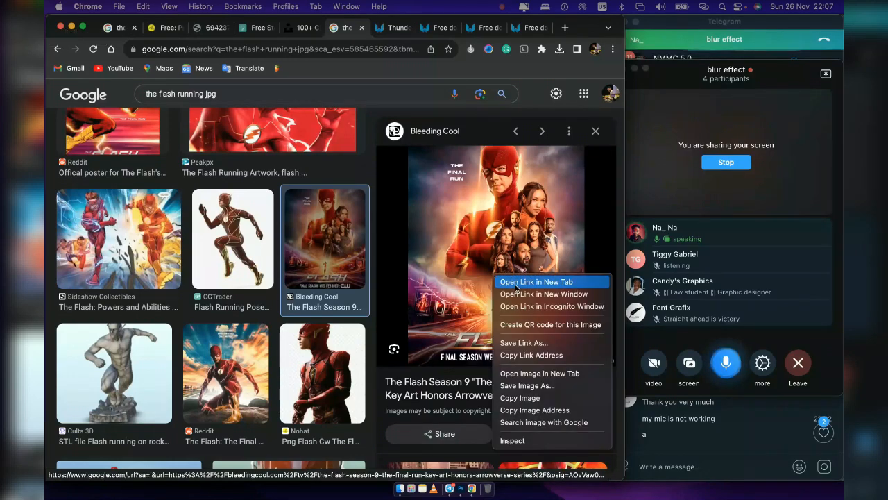
left_click(550, 385)
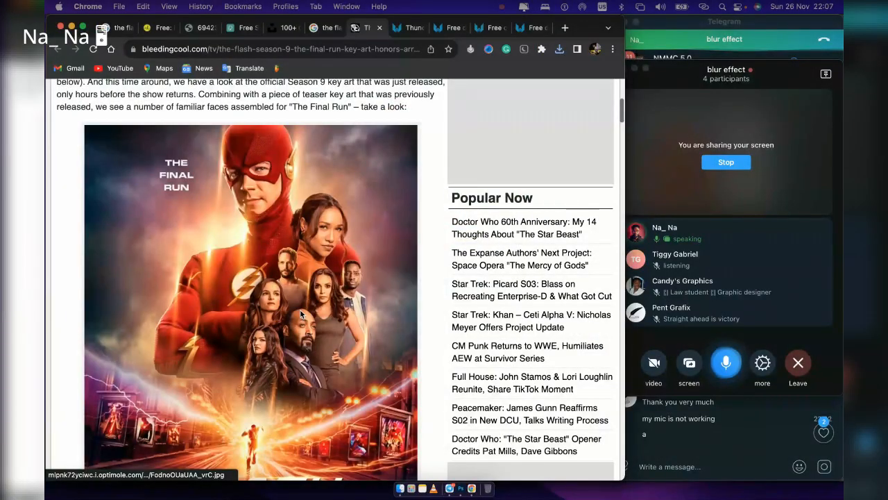
Save the "The Final Run" poster image from the Bleeding Cool article into the Downloads folder
right_click(302, 314)
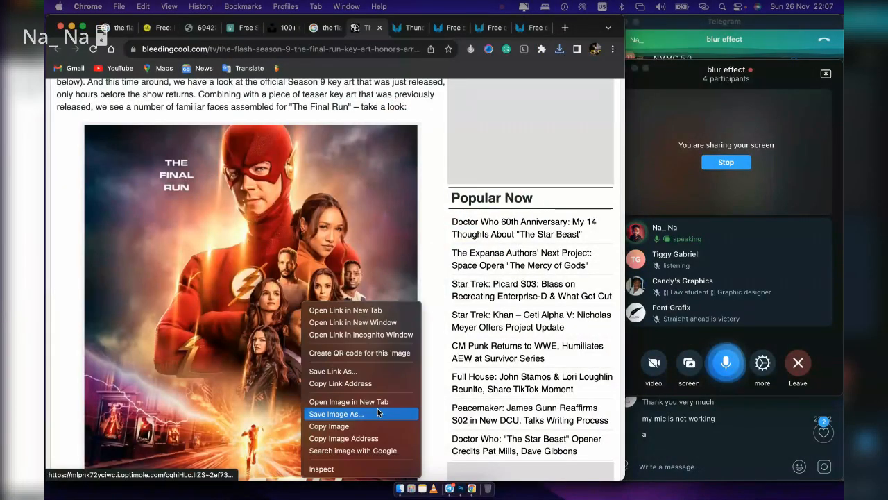
left_click(379, 413)
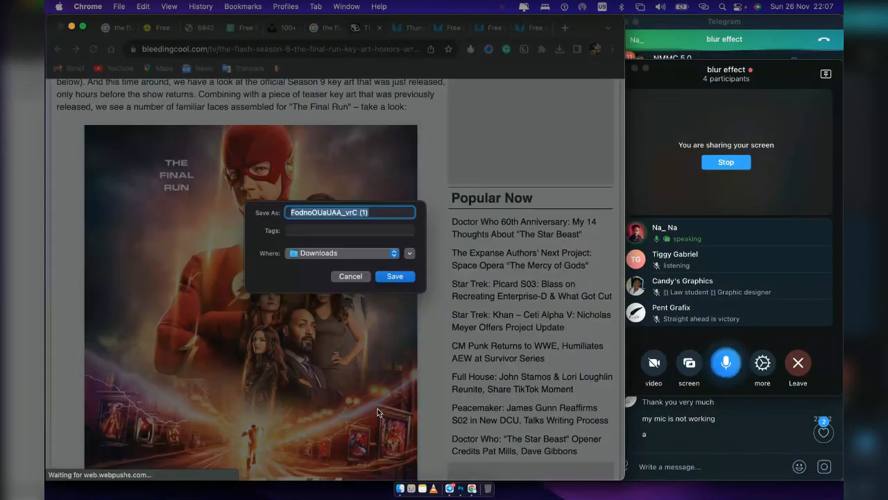
left_click(402, 278)
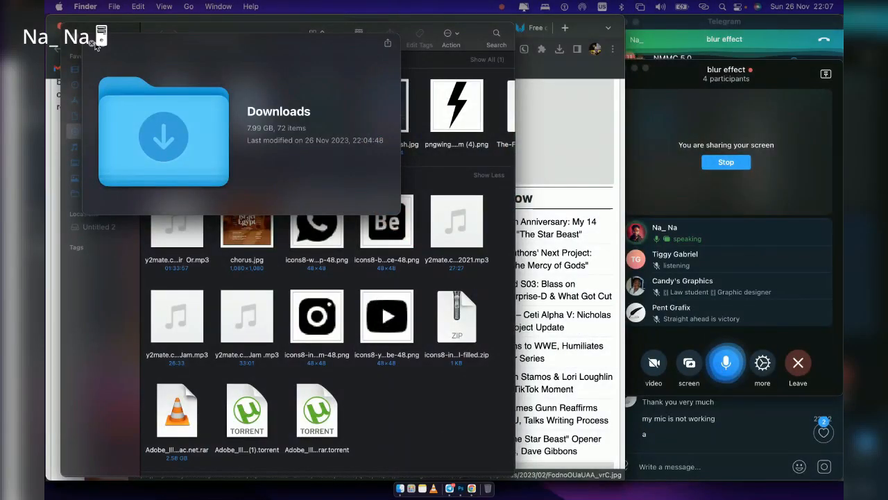
Check which applications can open the newly saved AVIF poster in Downloads, and return to the poster in the Bleeding Cool article
left_click(92, 43)
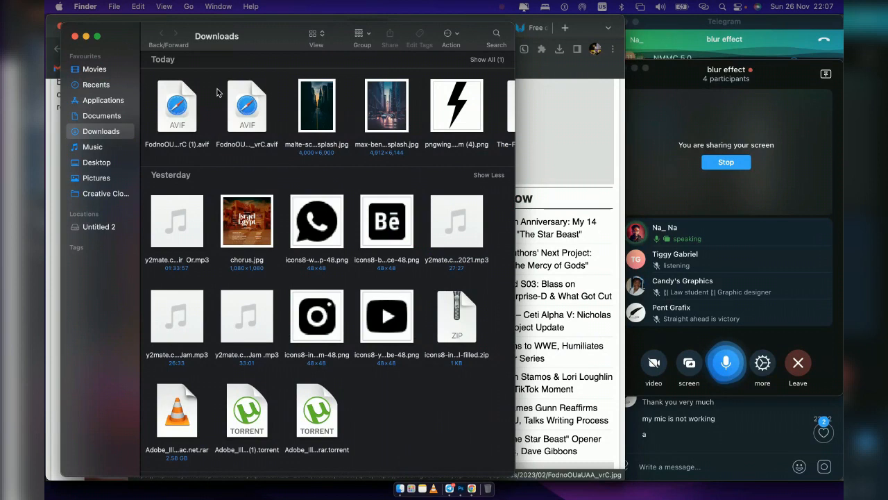
right_click(182, 117)
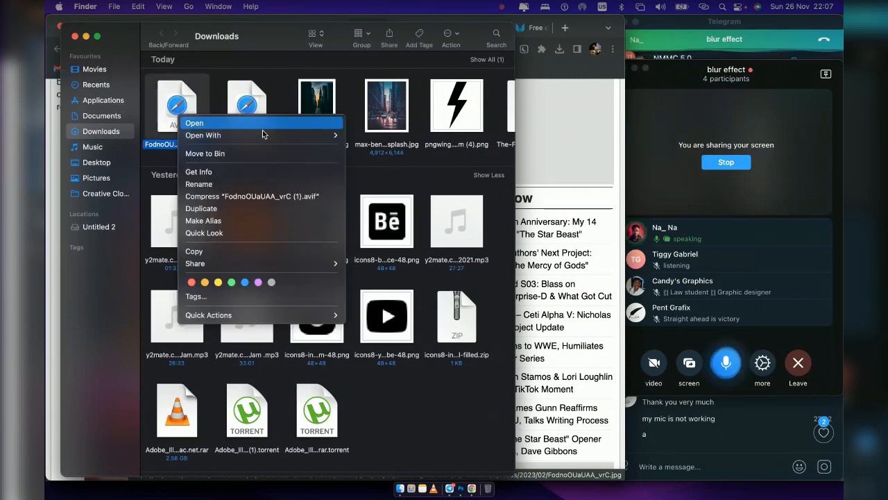
mouse_move(324, 131)
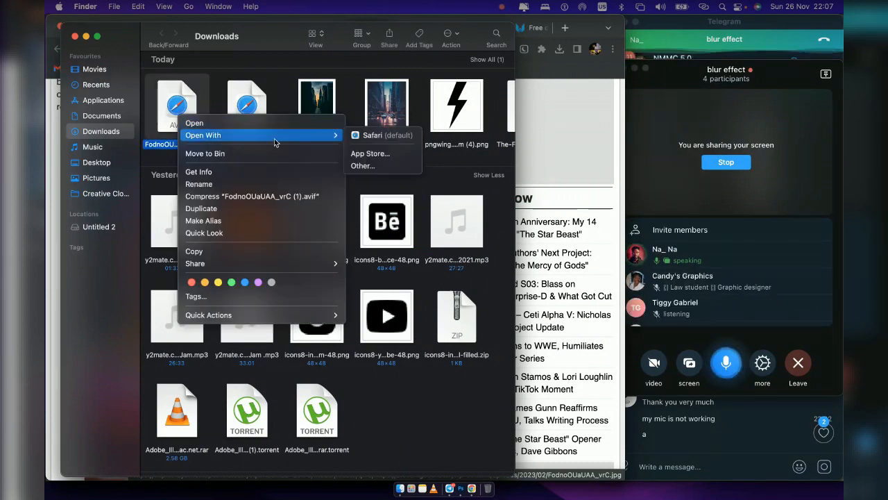
left_click(576, 190)
scroll(293, 248, "down", 3)
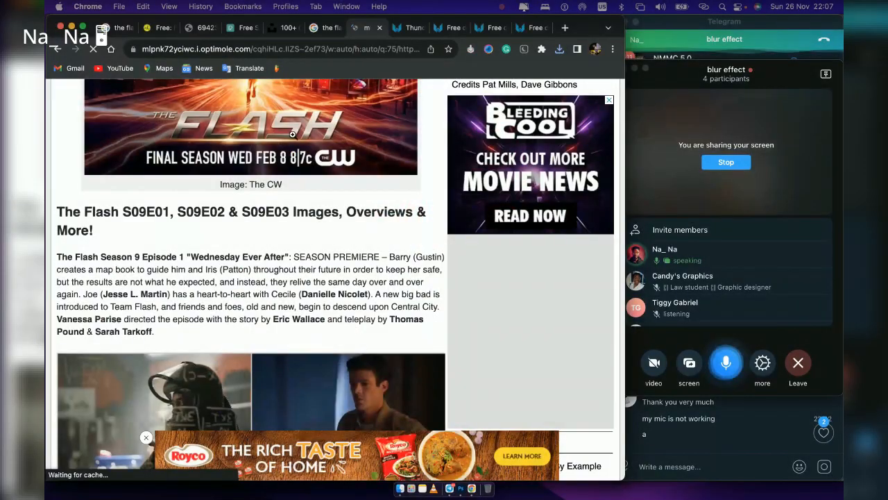
Open the full-size "The Final Run" poster from the article and save it to Downloads as "FodnoOUaUAA_vrC (2)"
left_click(298, 131)
right_click(297, 131)
left_click(319, 146)
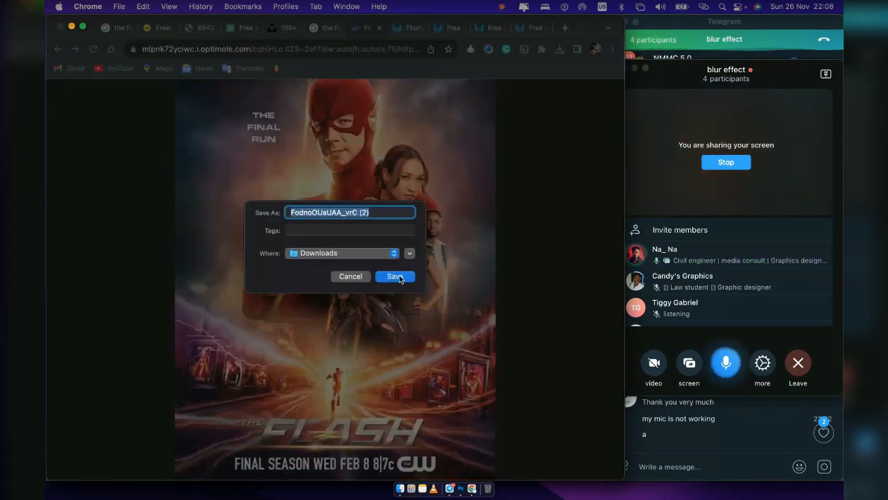
left_click(394, 276)
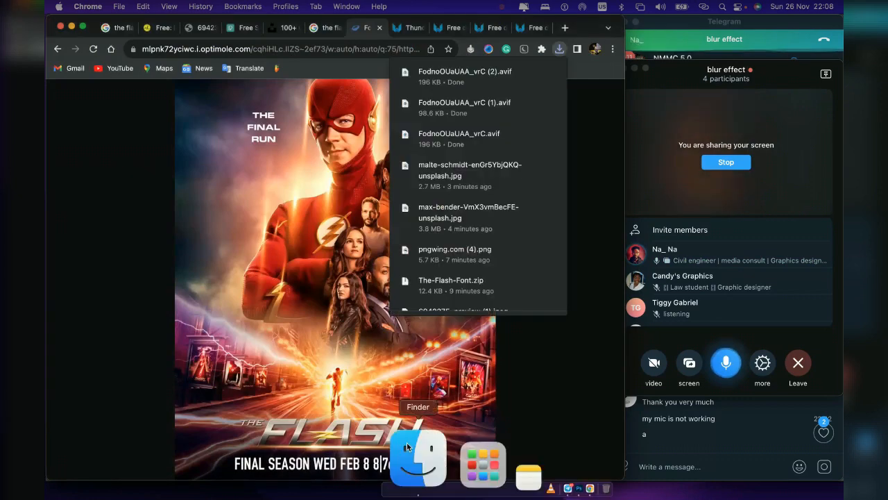
Enlarge the full-size poster for a closer look, return it to fitted size, and minimise the browser window
left_click(251, 206)
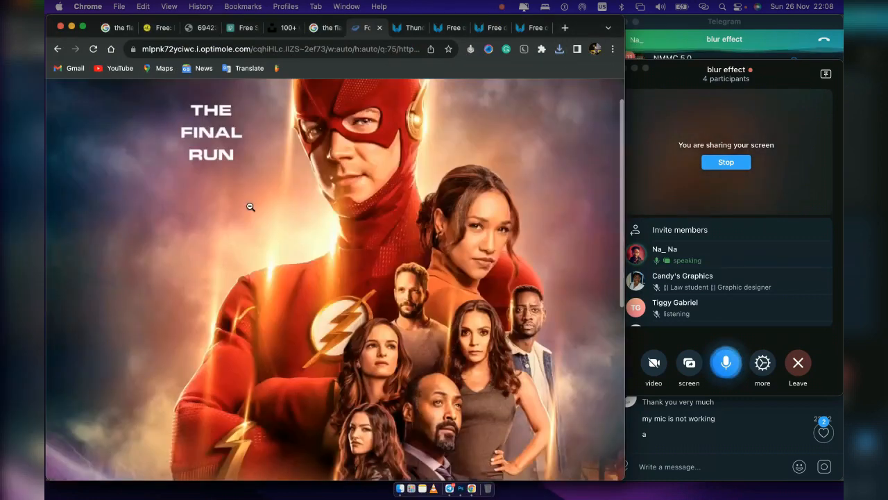
left_click(250, 206)
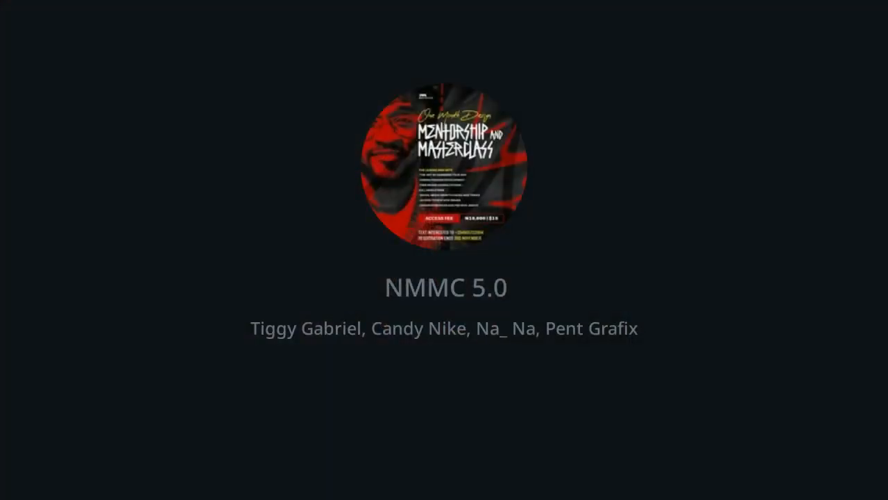
key("super+m")
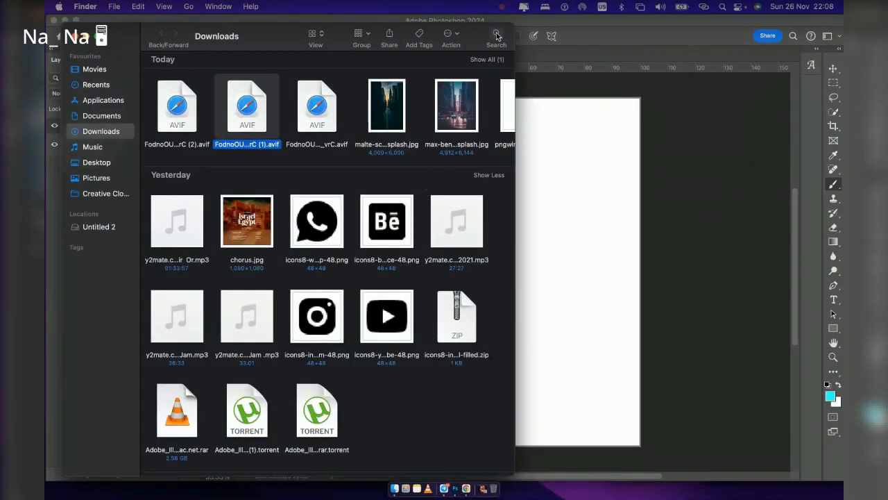
Search the whole Mac in Finder for "screenshot" and widen the Finder window to show more results
left_click(497, 35)
type("screenshot")
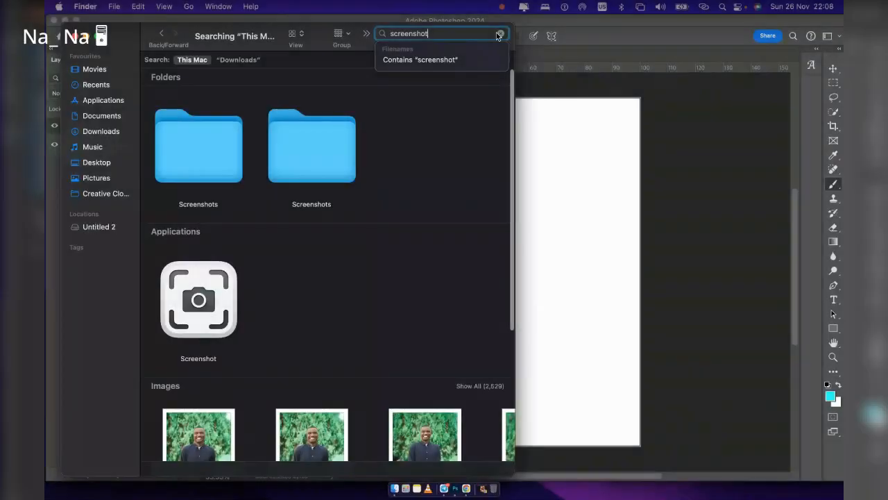
scroll(378, 301, "down", 3)
scroll(379, 300, "up", 3)
key("Down")
left_click_drag(515, 171, 736, 222)
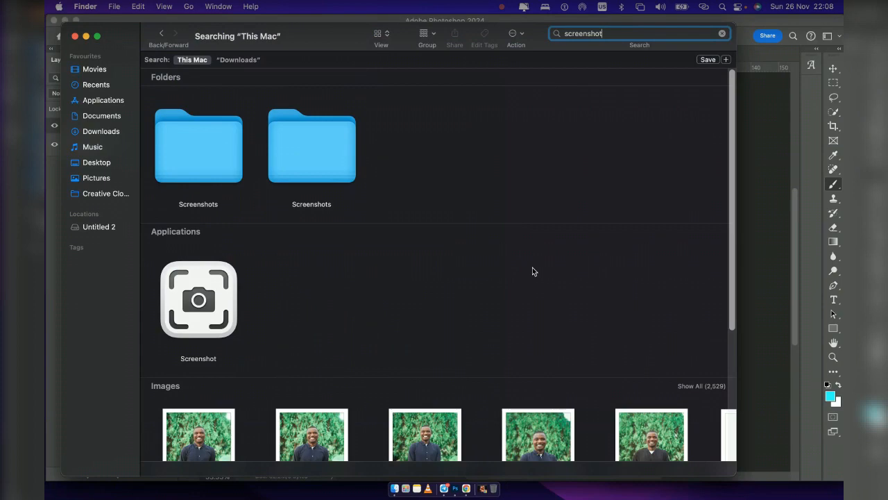
Expand all image results of the "screenshot" search and look through the thumbnails for the poster capture
scroll(533, 267, "down", 5)
left_click(699, 164)
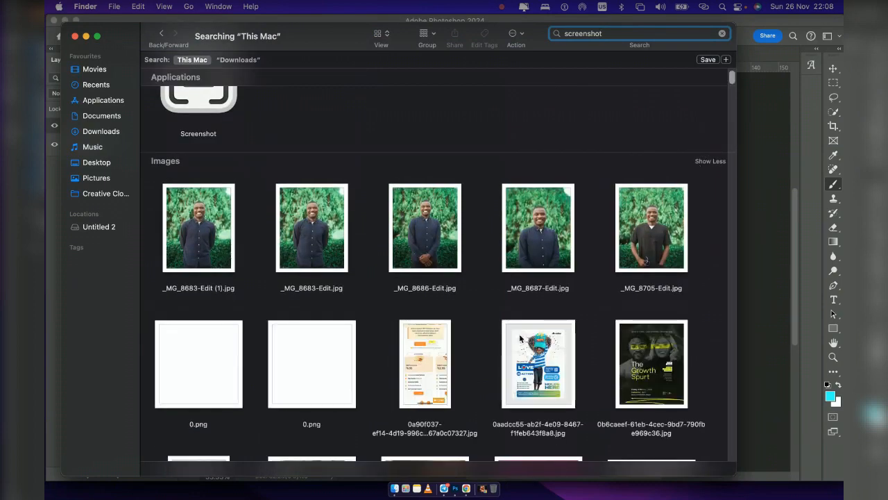
scroll(520, 338, "down", 5)
scroll(520, 338, "down", 10)
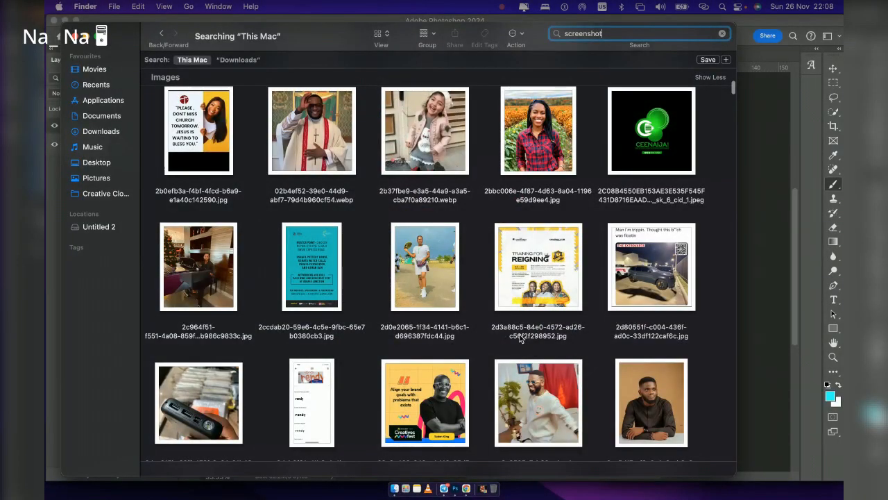
scroll(520, 338, "down", 5)
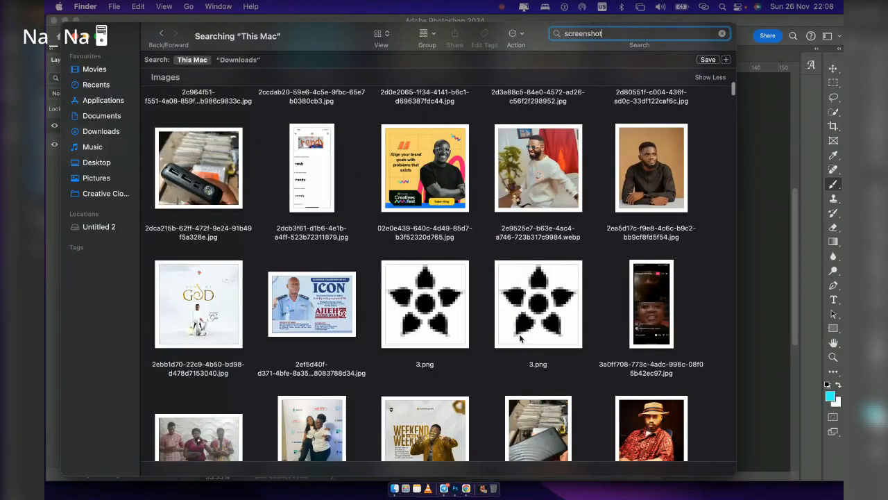
scroll(520, 338, "down", 5)
scroll(519, 338, "down", 4)
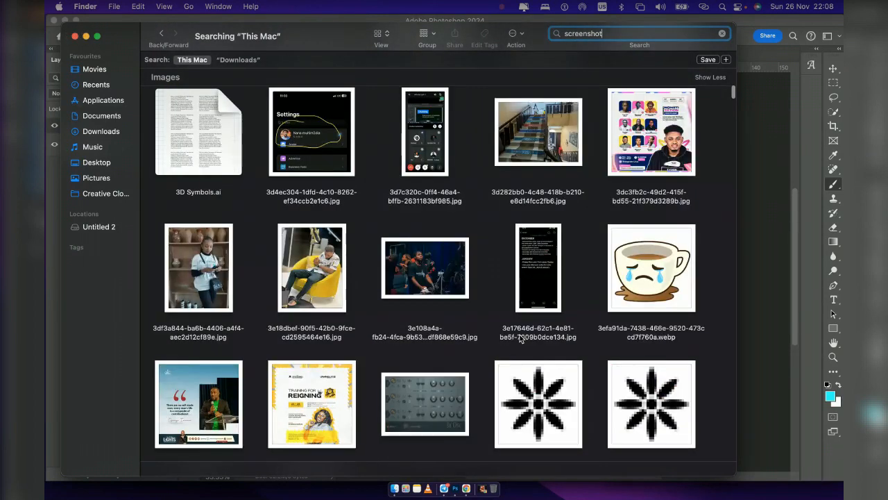
scroll(520, 338, "down", 10)
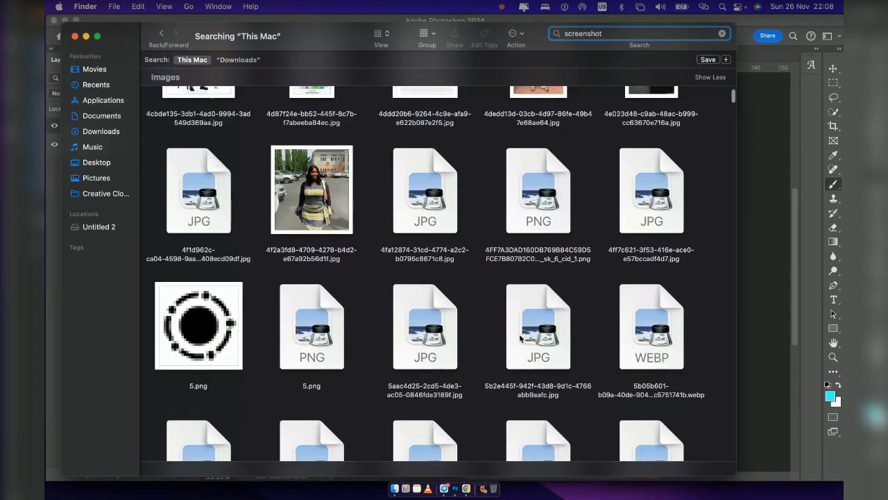
scroll(520, 338, "down", 8)
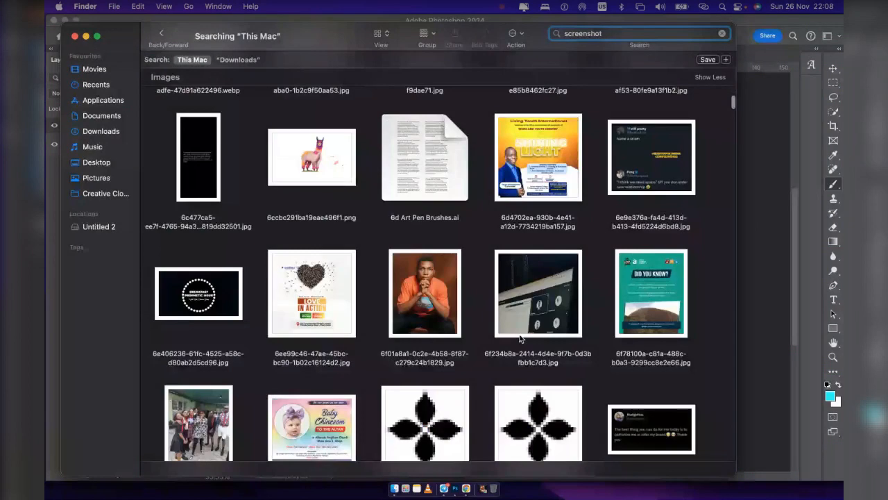
scroll(521, 339, "up", 4)
scroll(521, 339, "down", 4)
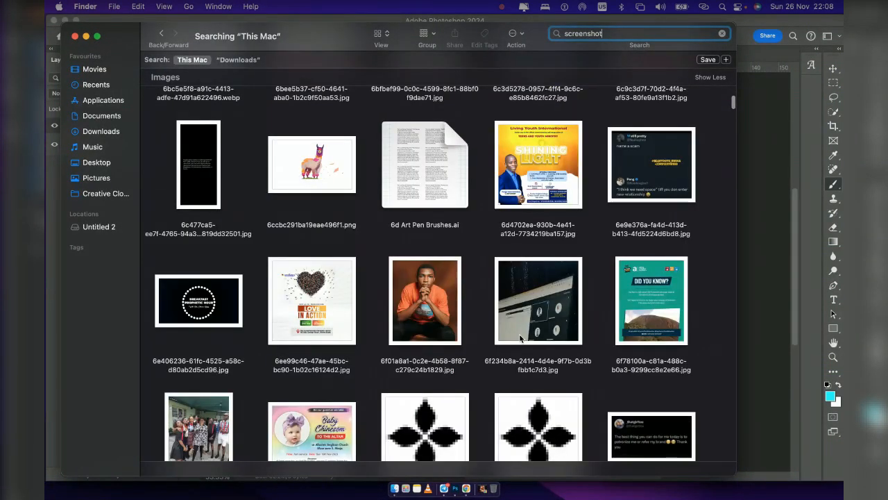
scroll(520, 338, "down", 10)
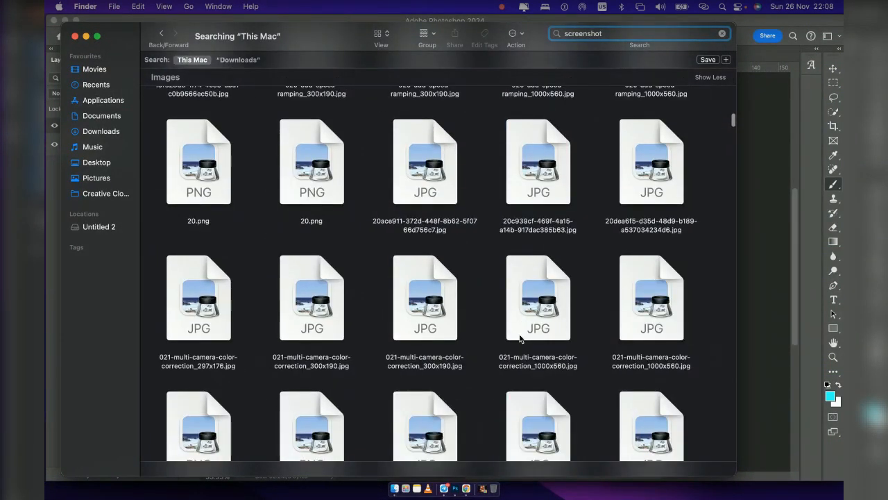
scroll(519, 338, "up", 15)
scroll(466, 140, "up", 2)
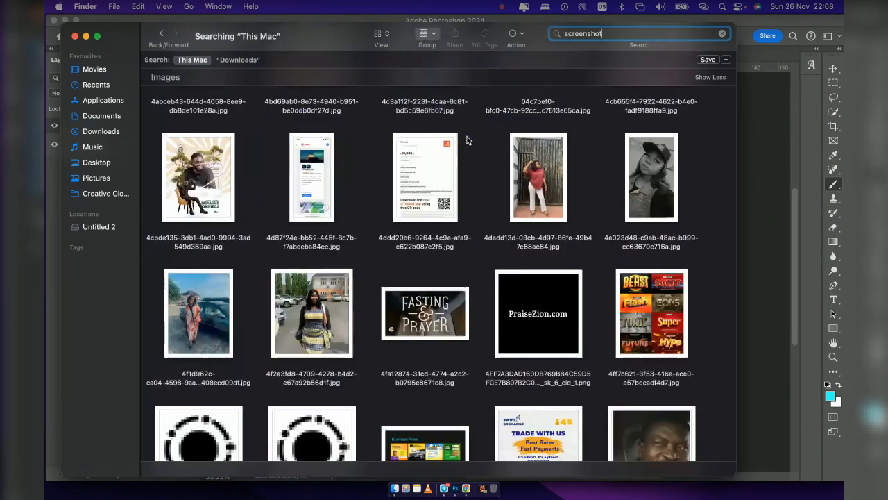
Look through today's images in the search results, regroup them by Date Modified, and reopen the grouping choices
scroll(466, 140, "up", 10)
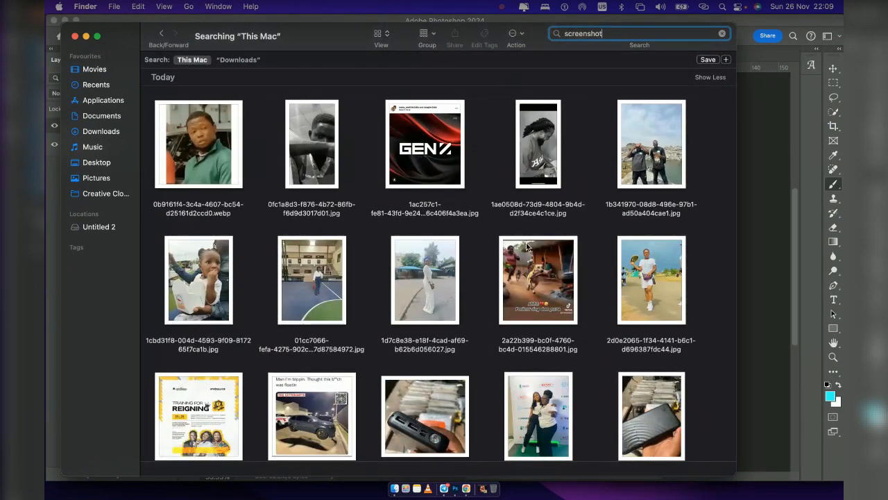
scroll(528, 247, "down", 3)
scroll(493, 73, "up", 3)
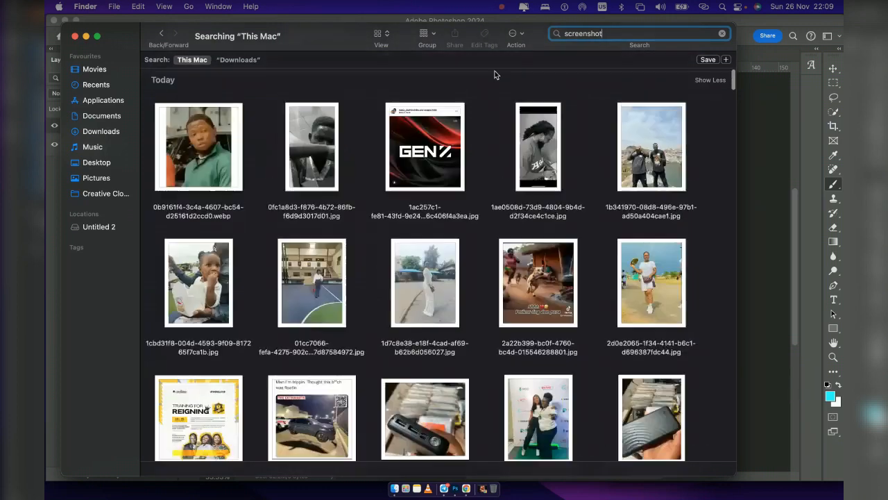
left_click(431, 34)
left_click(451, 128)
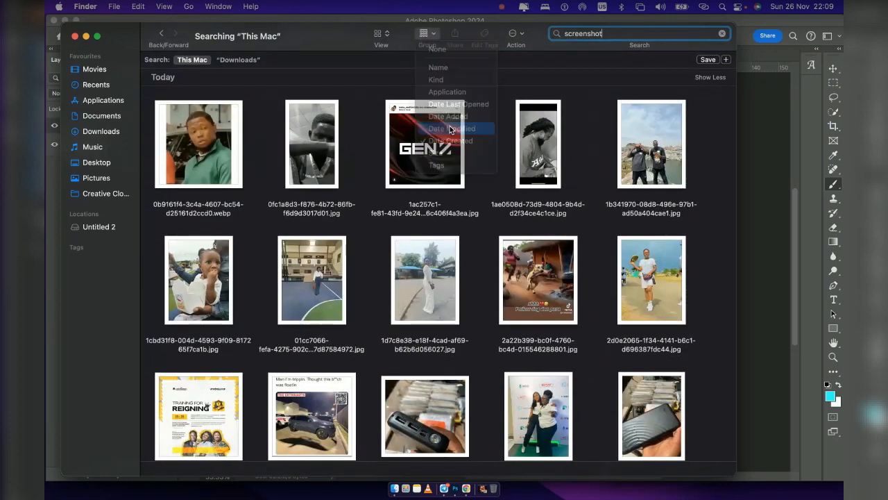
left_click(438, 36)
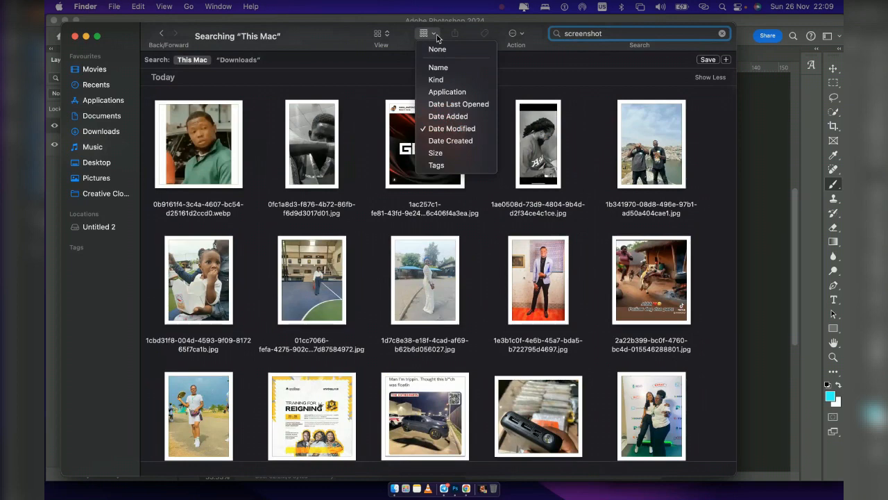
Look for recent screenshots on the Mac by regrouping the search results and checking the Documents, Pictures and Screenshots folders
left_click(456, 119)
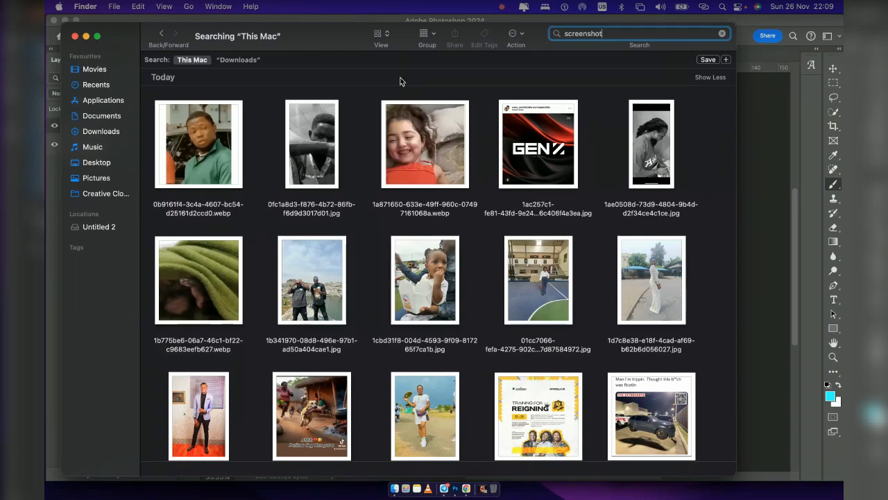
left_click(102, 116)
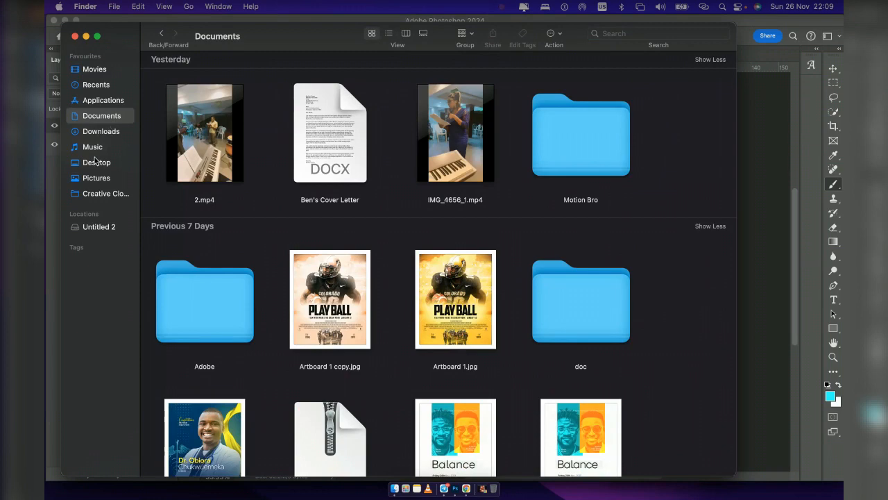
left_click(96, 177)
scroll(375, 286, "up", 2)
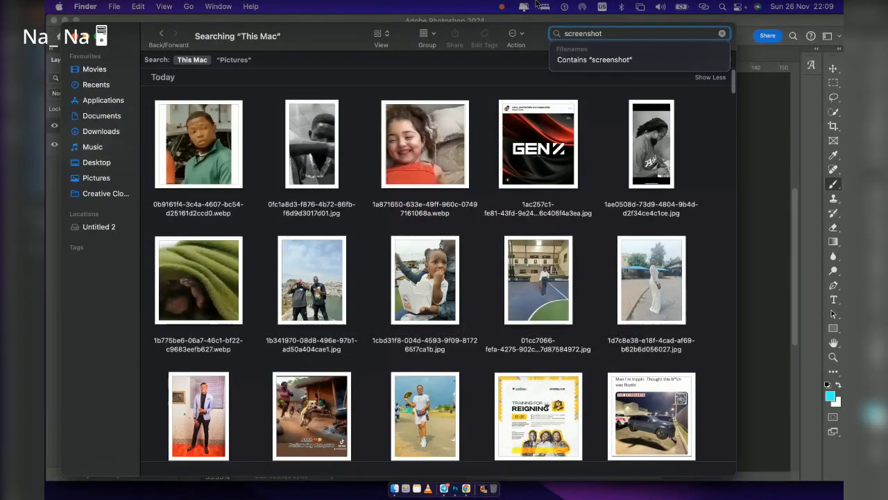
left_click(427, 34)
left_click(442, 80)
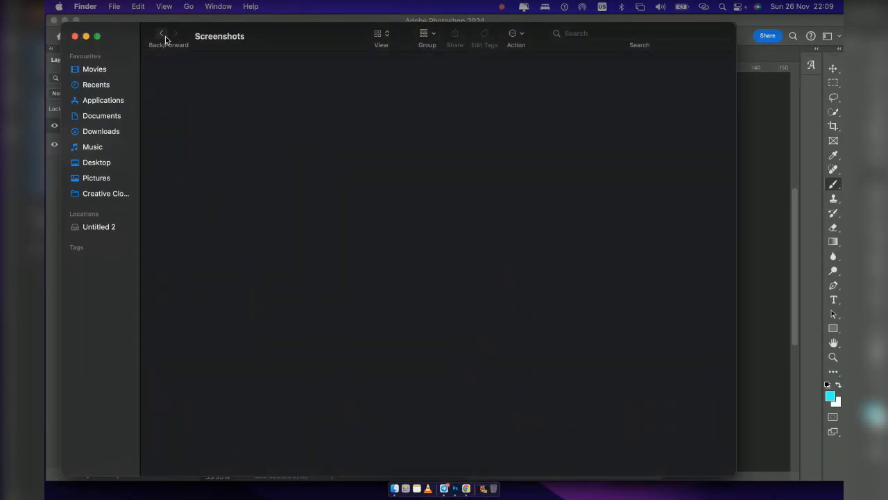
left_click(164, 35)
left_click(176, 34)
Switch to Chrome and take a screenshot of the full The Flash poster
left_click(785, 123)
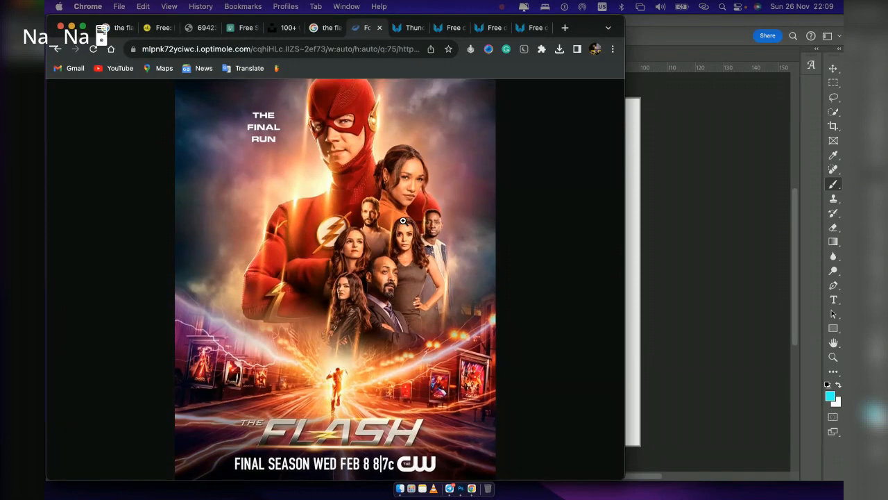
left_click(403, 221)
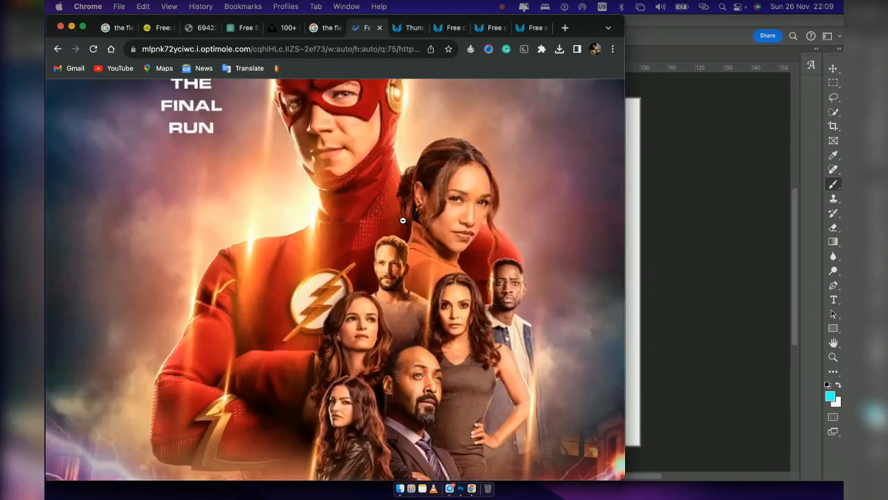
left_click(403, 221)
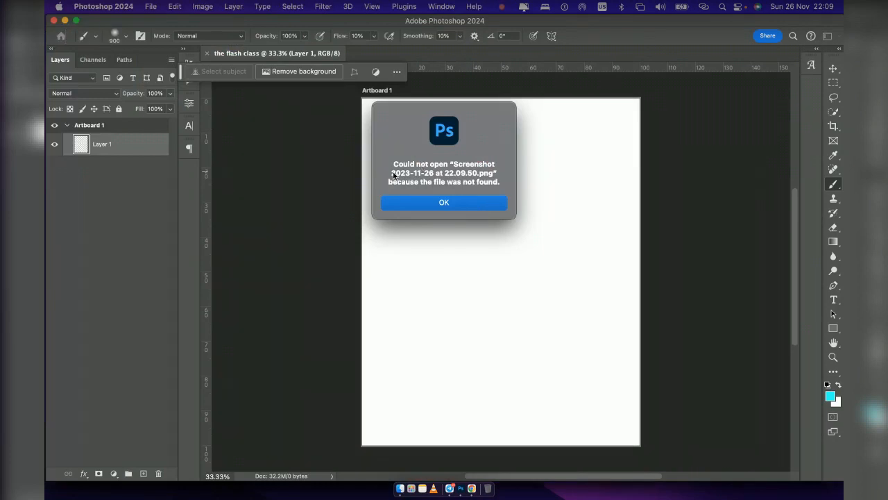
Copy the file name "2023-11-26 at 22.09.50.png" from the error message and search the Mac for it in Finder
left_click_drag(391, 173, 490, 172)
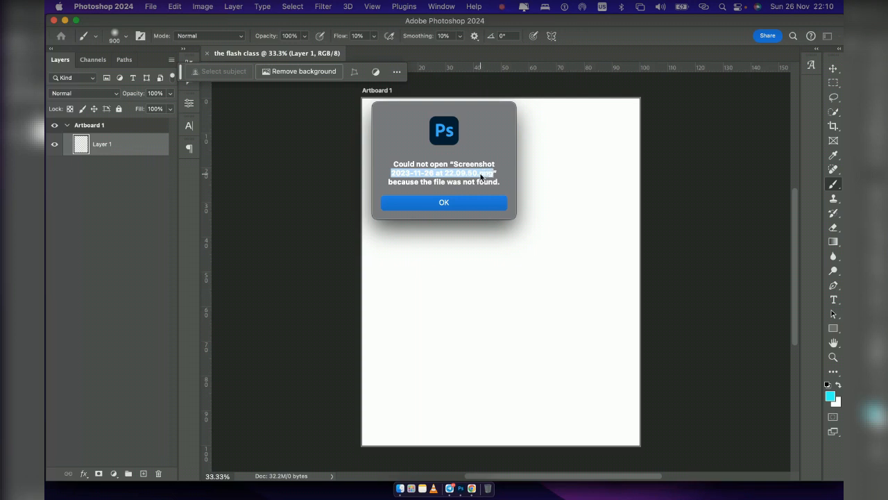
right_click(481, 177)
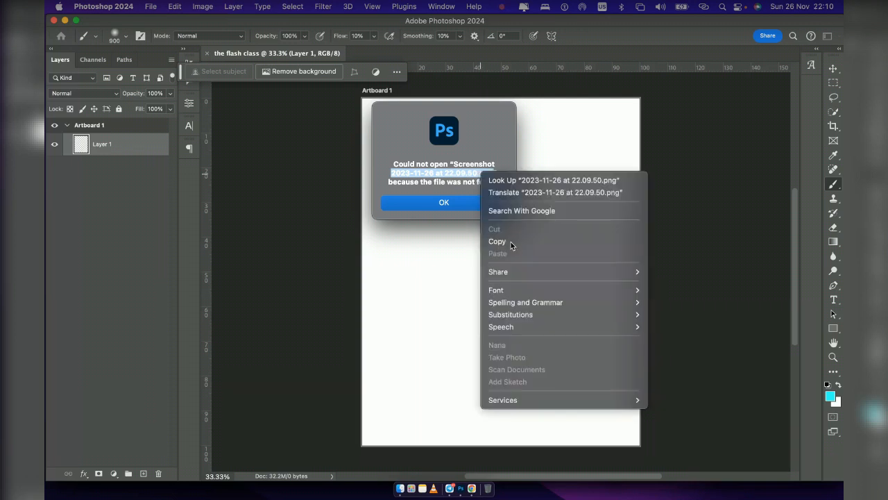
left_click(511, 242)
left_click(395, 475)
left_click(685, 34)
key("super+v")
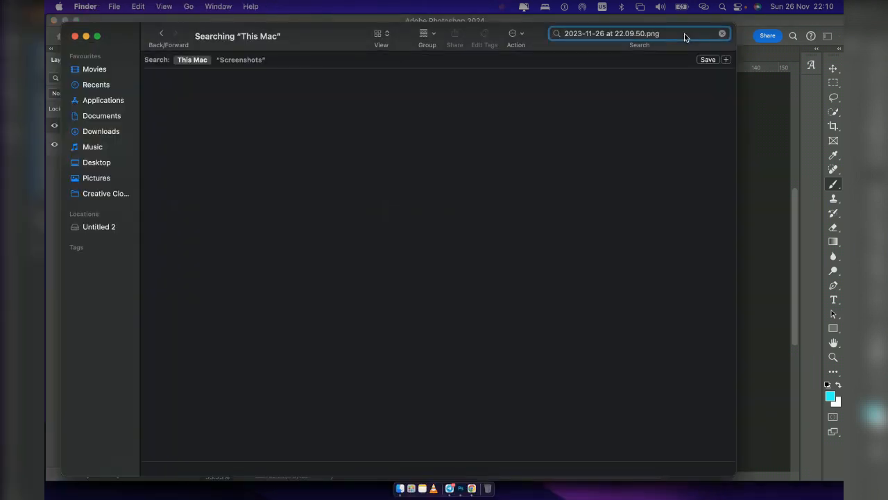
Open the found poster screenshot in Photoshop and dismiss the file-not-found message
left_click(216, 155)
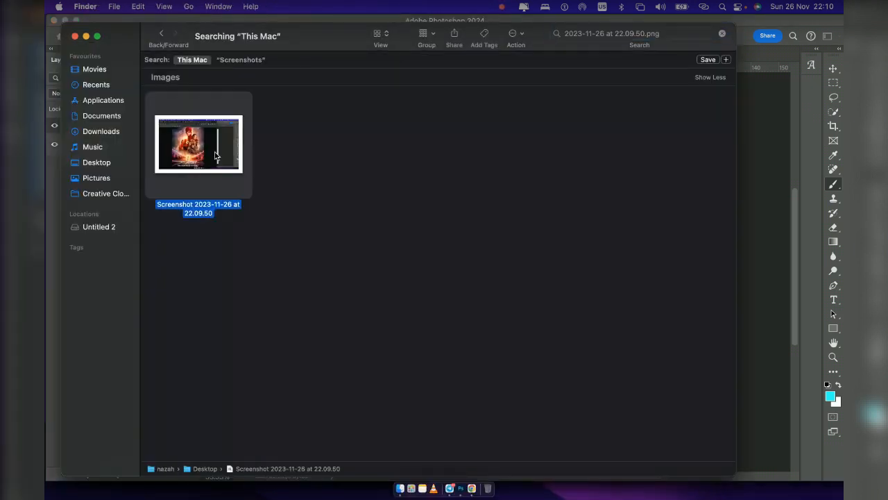
right_click(217, 154)
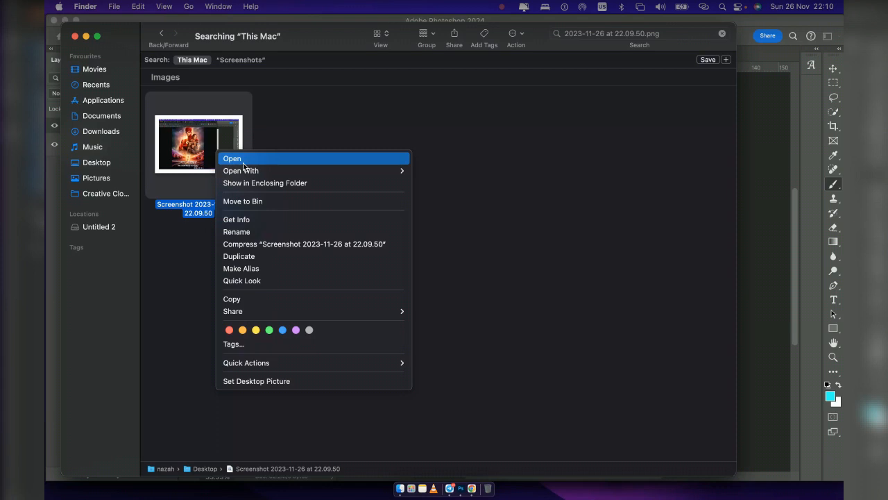
mouse_move(243, 170)
left_click(471, 187)
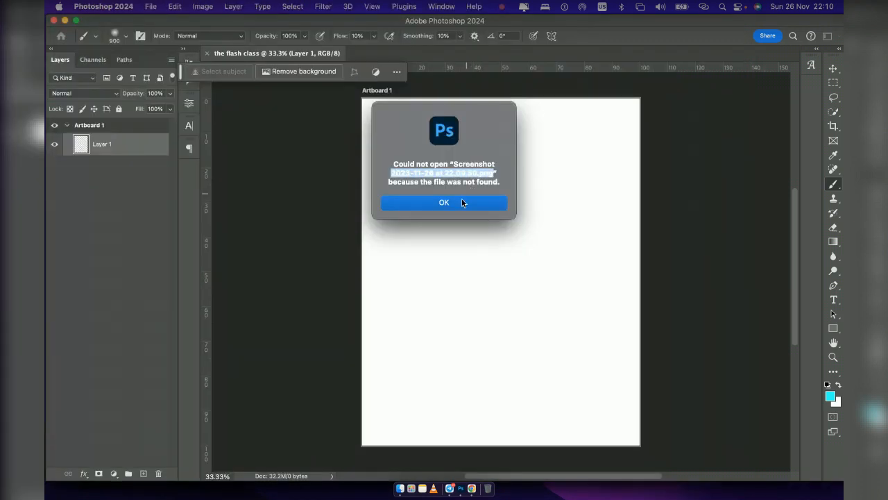
left_click(462, 198)
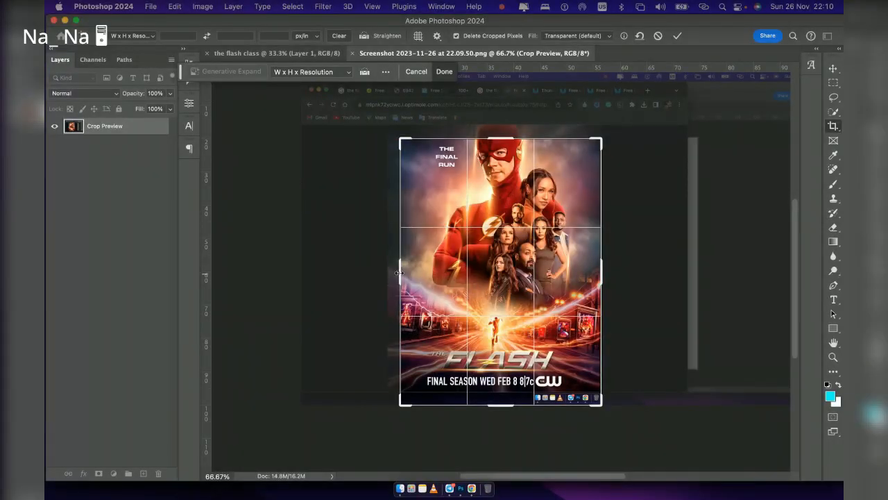
Crop the screenshot tightly to the edges of the The Flash poster
left_click_drag(399, 273, 394, 272)
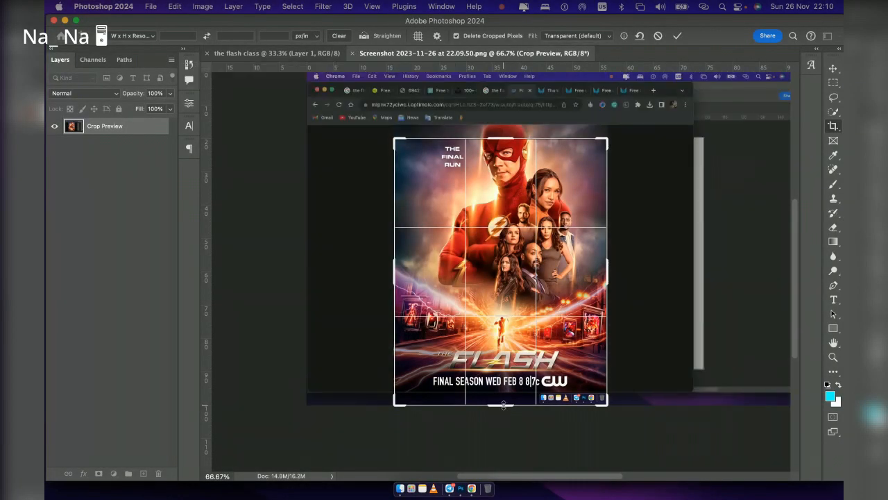
left_click_drag(504, 404, 504, 399)
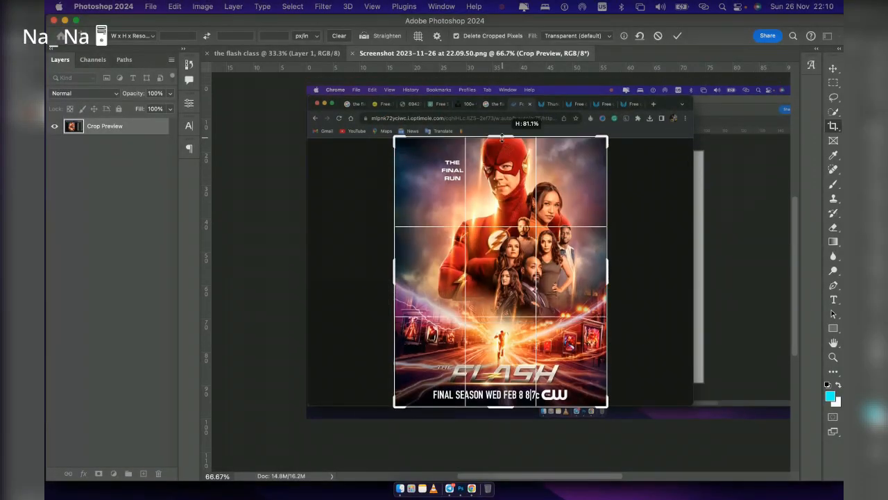
left_click_drag(502, 139, 502, 136)
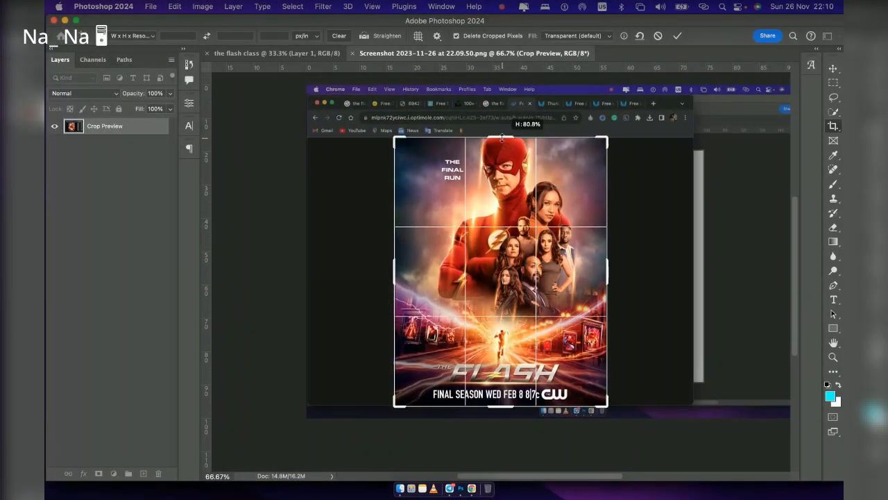
key("Return")
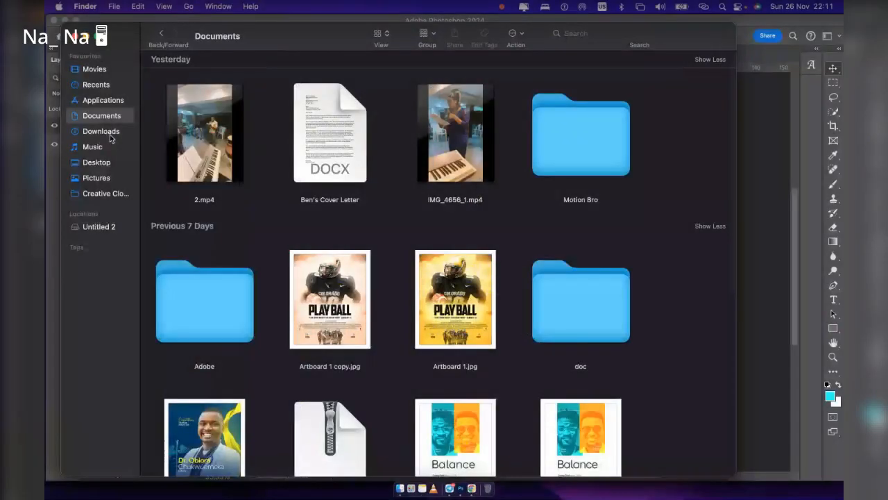
Place the malte-schmidt city street photo from the Downloads folder onto Artboard 1 of the flash class document
left_click(109, 134)
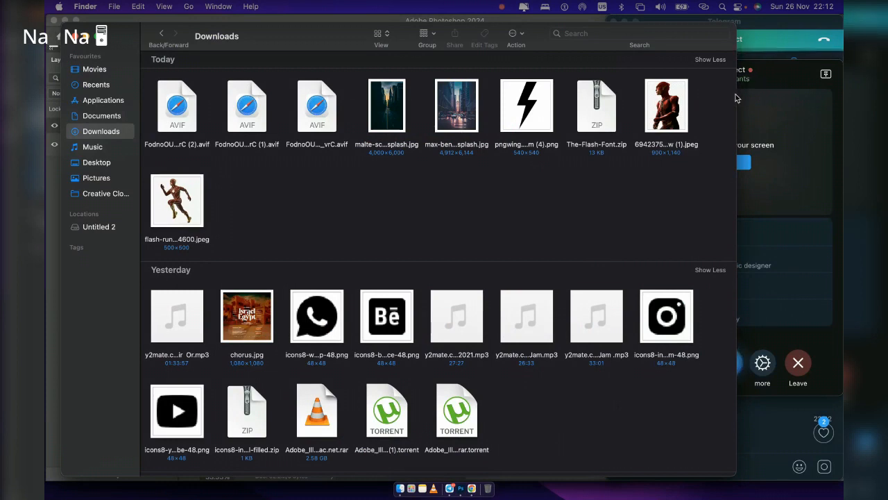
left_click_drag(734, 101, 519, 84)
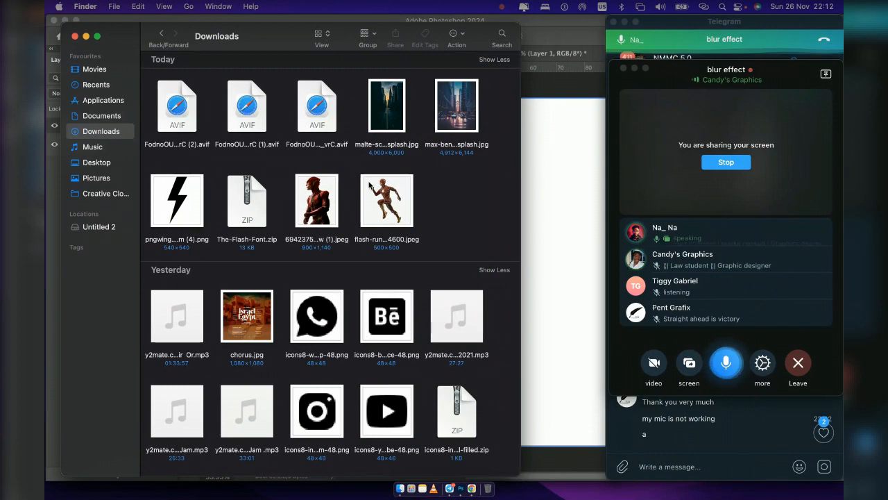
left_click(379, 107)
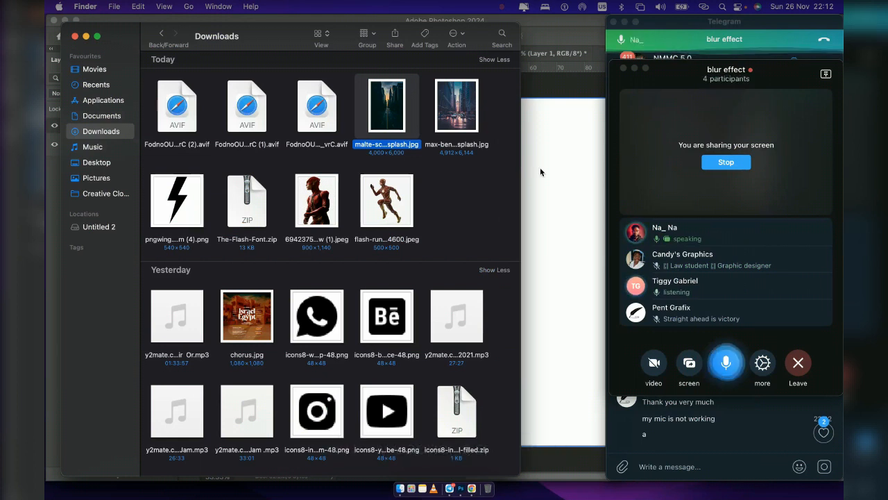
left_click_drag(388, 115, 549, 234)
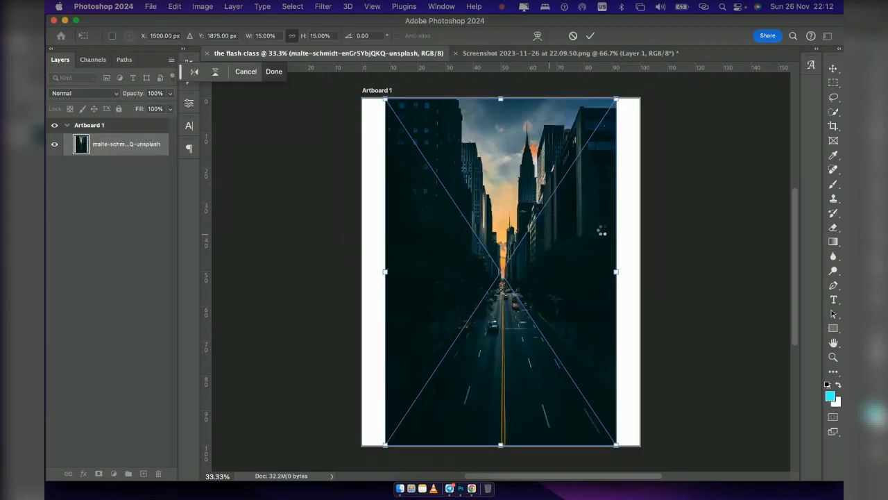
key("Return")
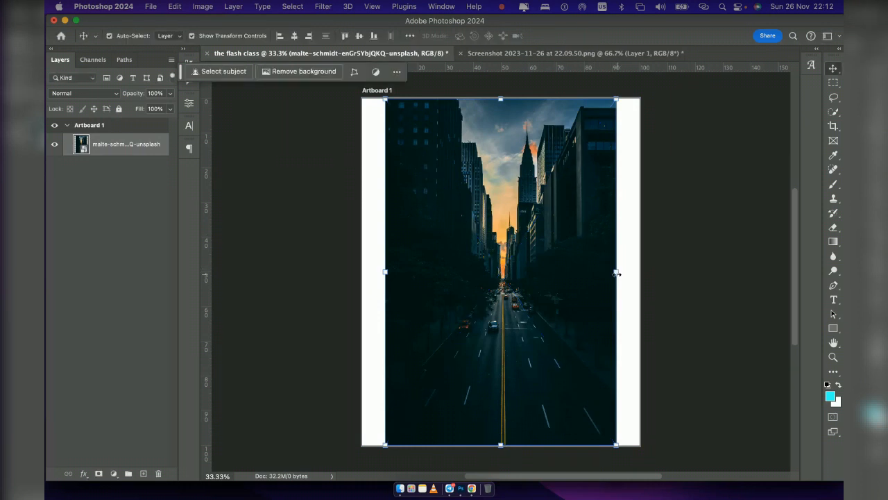
Scale the placed city street photo to 18% so it covers the full width of the artboard
left_click_drag(617, 273, 643, 295)
left_click_drag(373, 274, 363, 278)
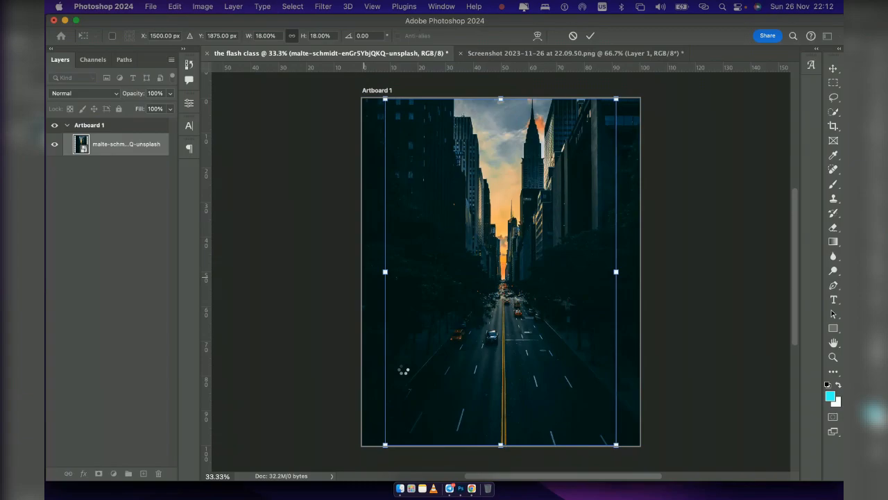
key("Return")
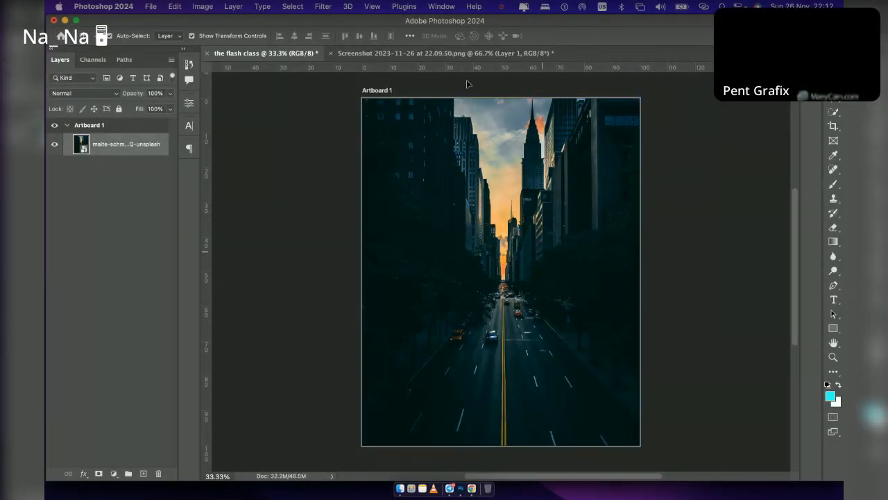
Check the cropped poster document, return to the flash class document and rasterize the city street photo layer
left_click(520, 59)
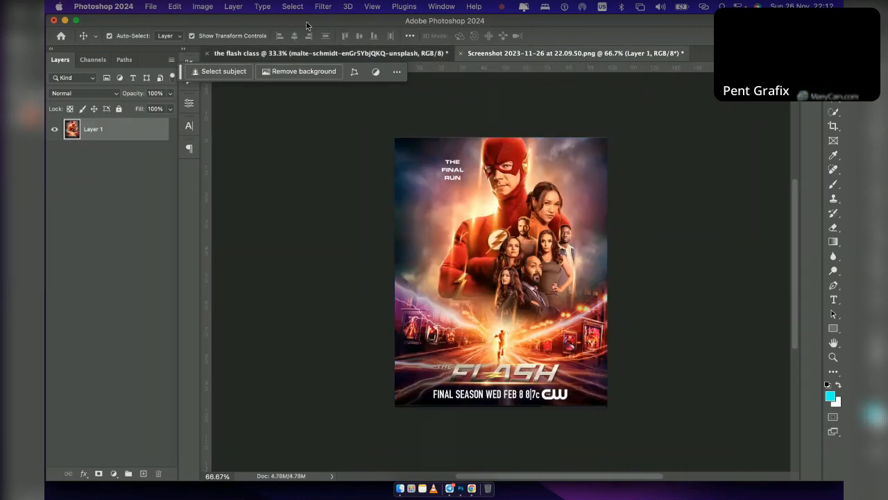
left_click(308, 54)
left_click(203, 7)
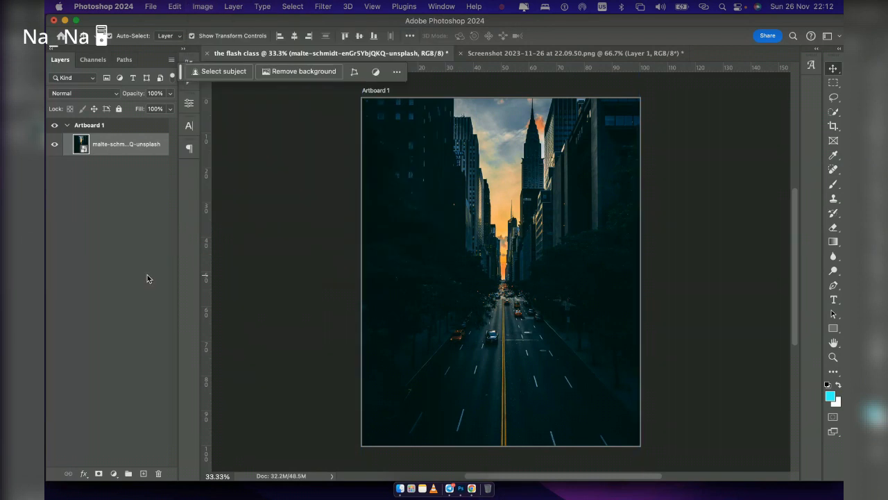
left_click(105, 144)
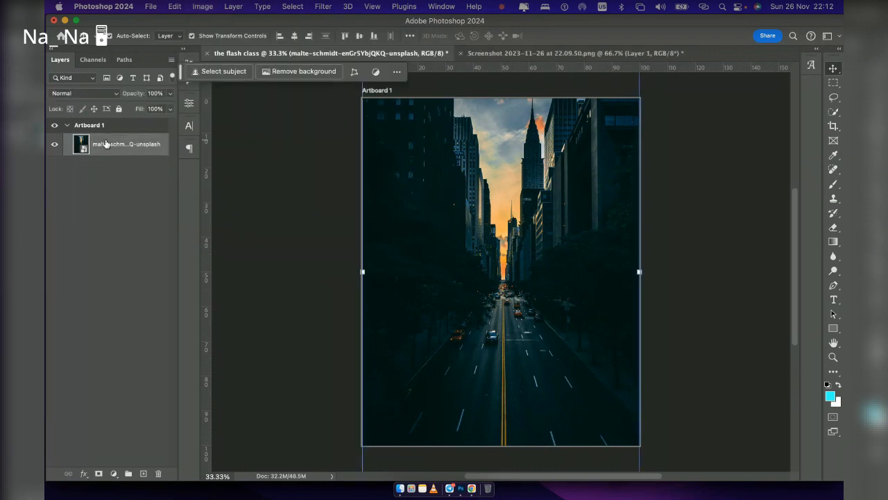
right_click(106, 144)
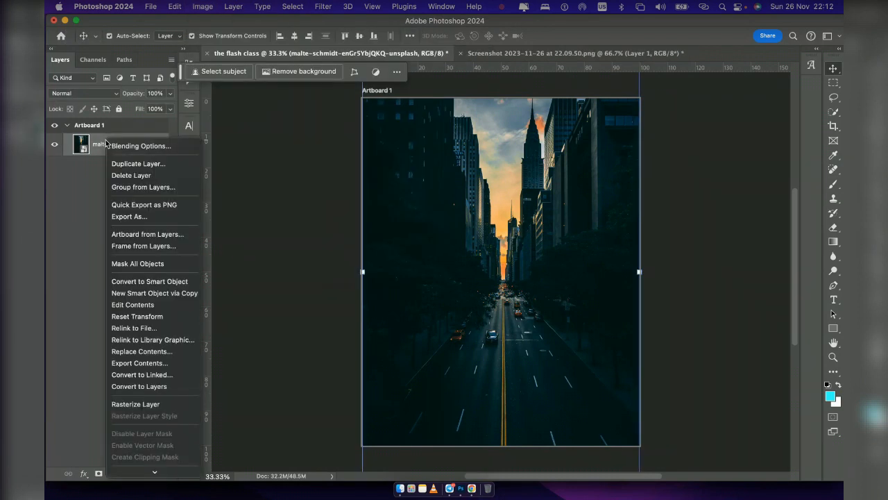
left_click(134, 404)
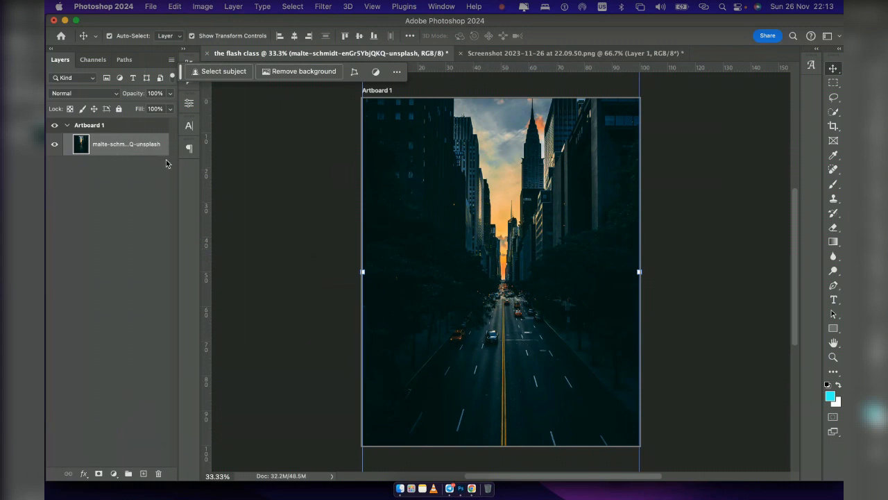
Match the city street photo's colours to the merged poster screenshot with luminance 47, color intensity 37, fade about 22 and Neutralize enabled
left_click(203, 7)
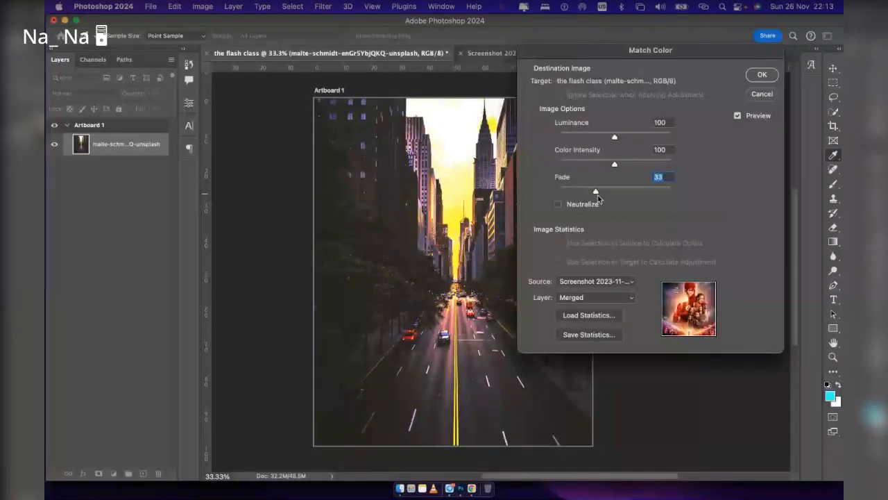
left_click_drag(599, 199, 601, 198)
left_click_drag(615, 164, 606, 169)
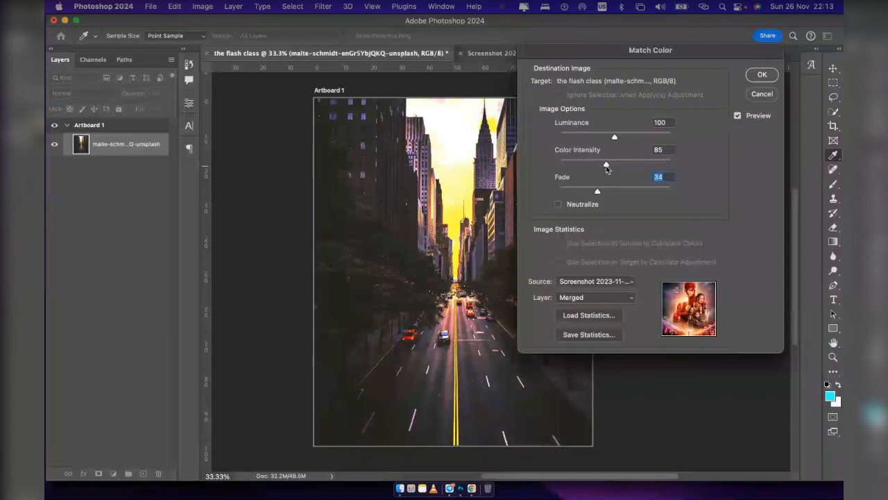
left_click_drag(614, 137, 585, 147)
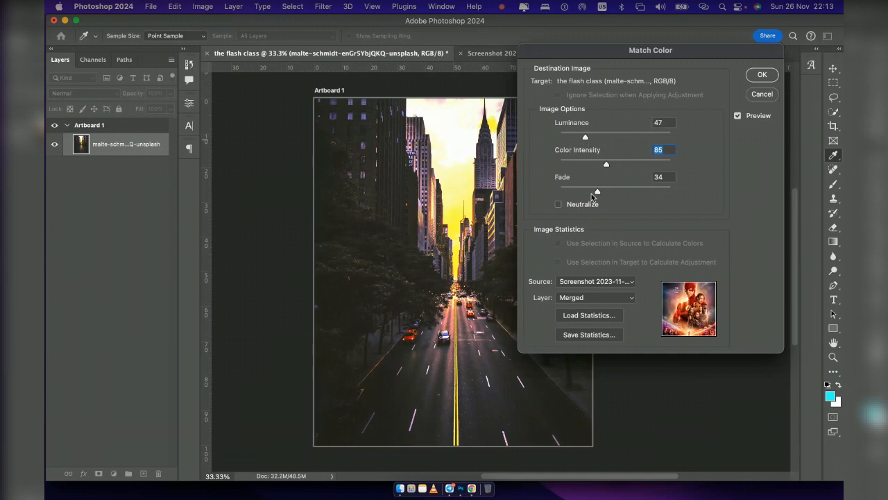
left_click_drag(598, 193, 608, 193)
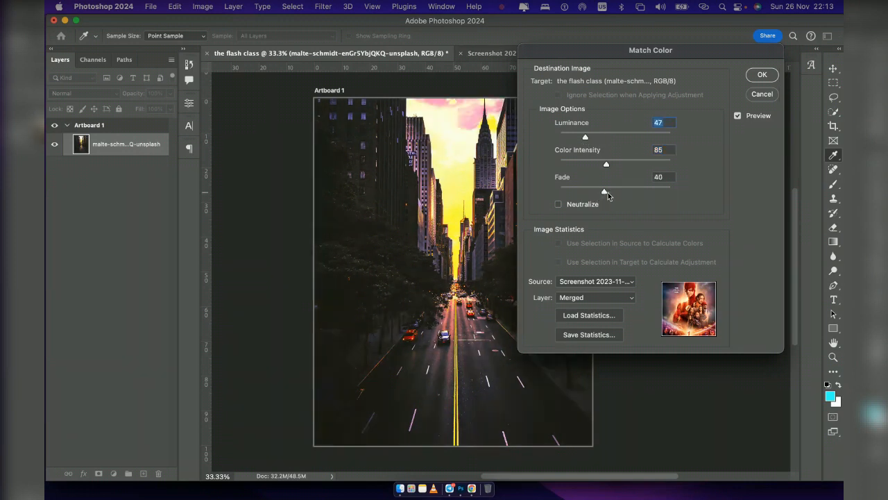
left_click_drag(608, 192, 581, 169)
left_click(581, 168)
left_click(559, 205)
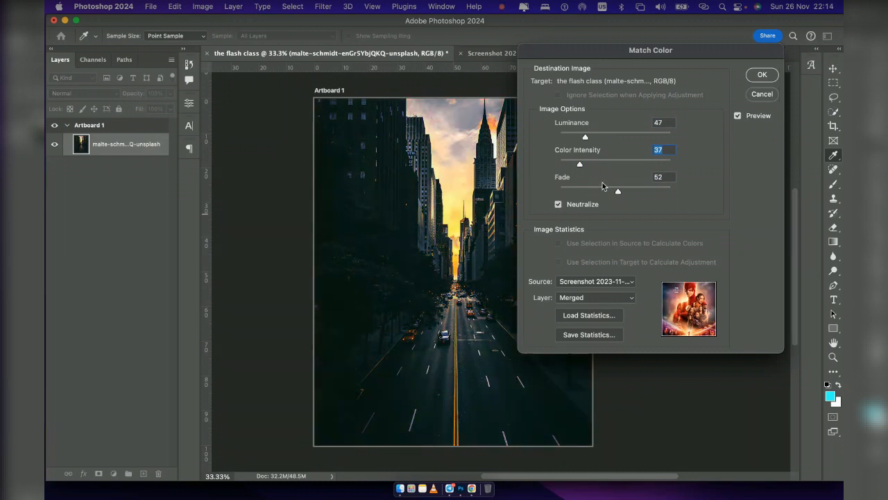
left_click(585, 192)
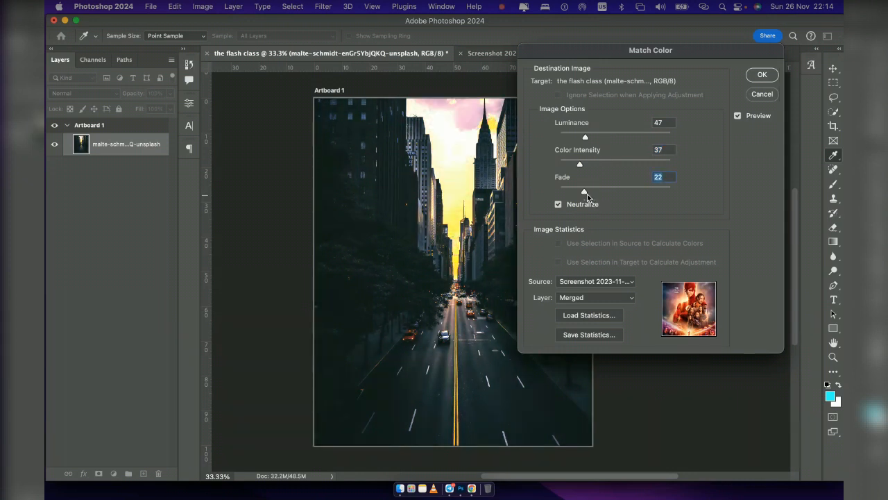
left_click_drag(584, 191, 585, 192)
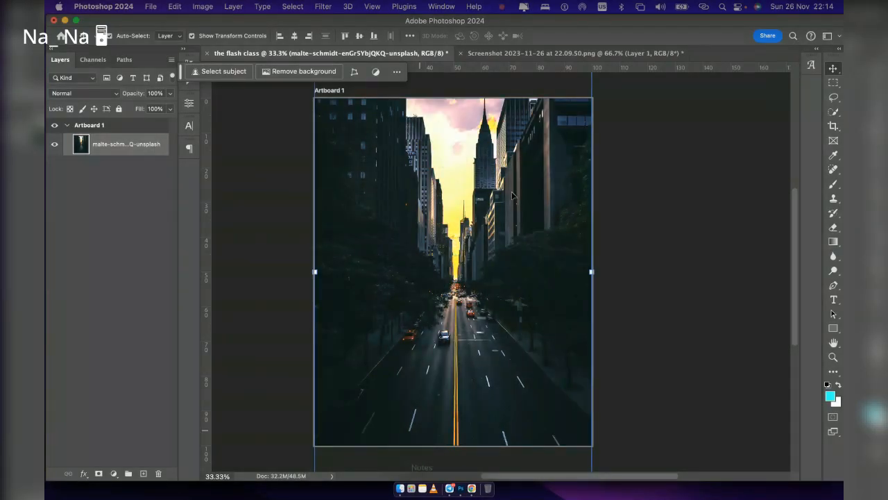
Open 6942375_preview (1).jpeg from the Downloads folder in Photoshop and select the Flash figure as the subject
left_click(403, 477)
right_click(317, 207)
mouse_move(409, 224)
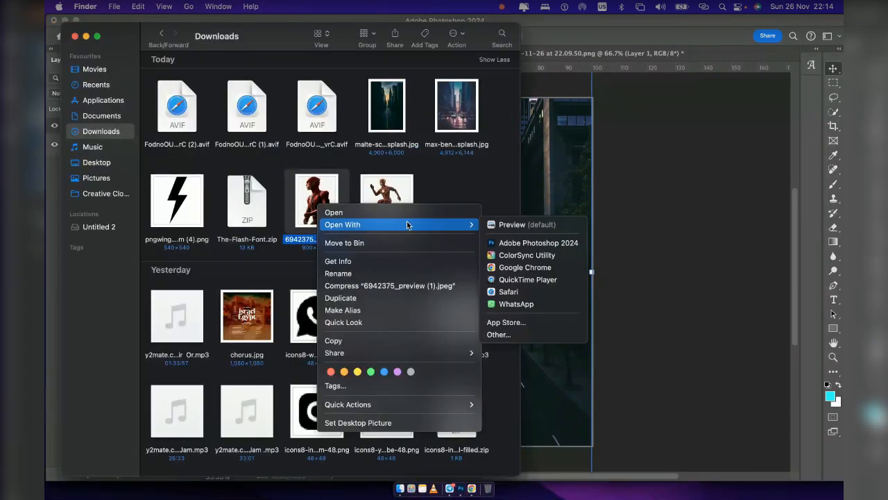
left_click(505, 245)
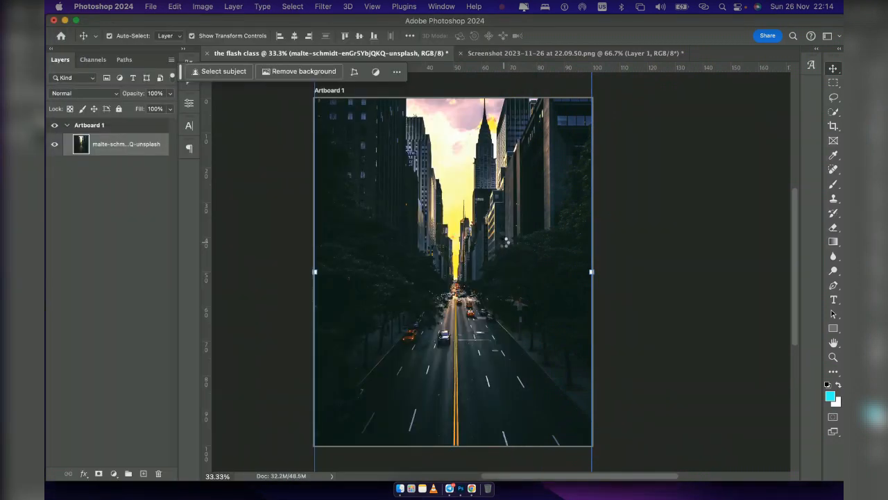
left_click(230, 72)
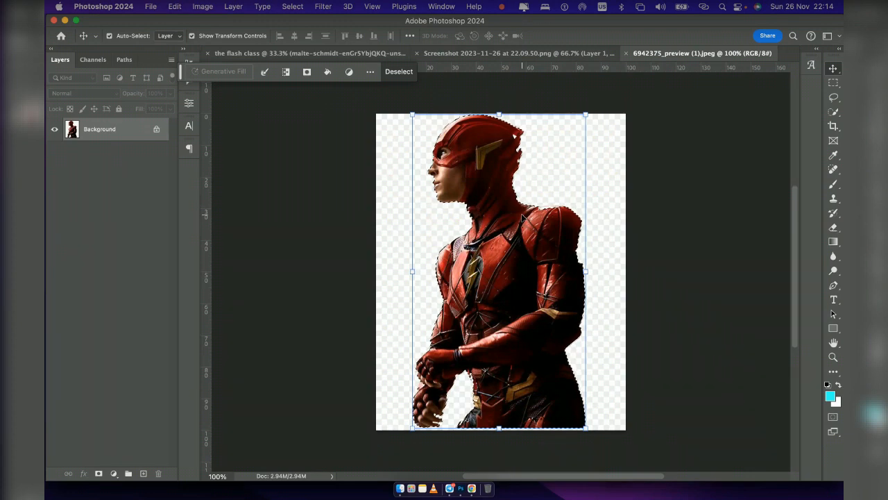
Refine the subject selection along the Flash figure's rear shoulder with the Quick Selection tool, undoing the unwanted stroke
scroll(522, 217, "up", 2)
scroll(523, 218, "up", 5)
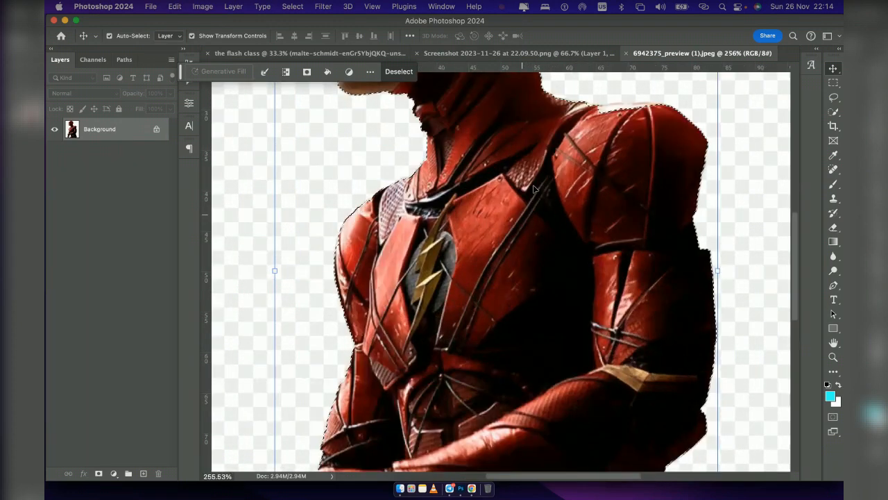
left_click(833, 112)
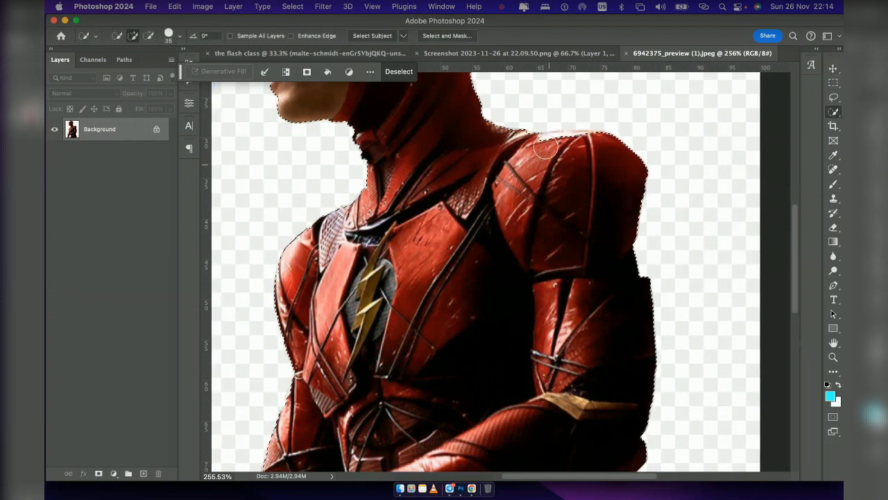
key("super+z")
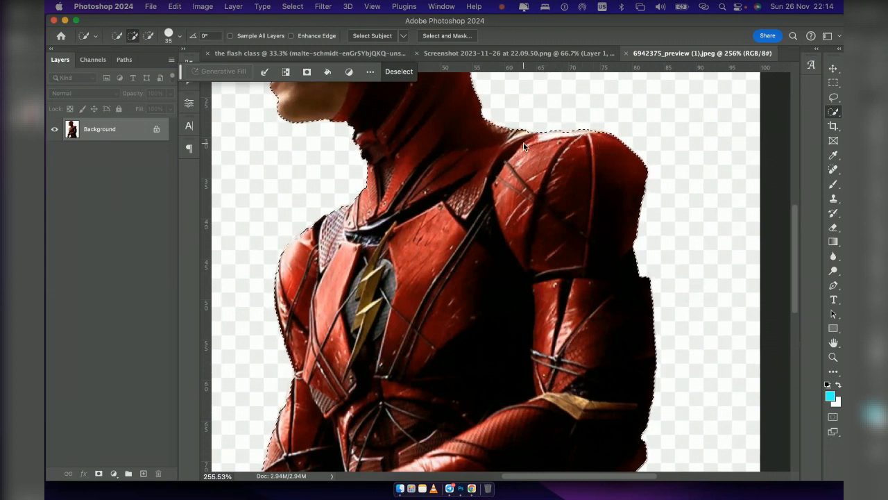
Complete the selection around the lower hand and isolate the figure on its own layer with the Background hidden
scroll(431, 156, "up", 10)
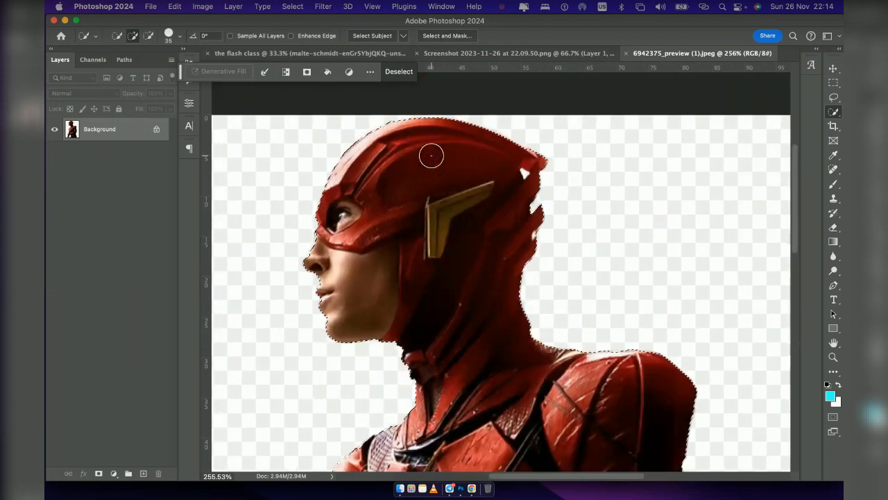
scroll(431, 155, "down", 15)
left_click(291, 157)
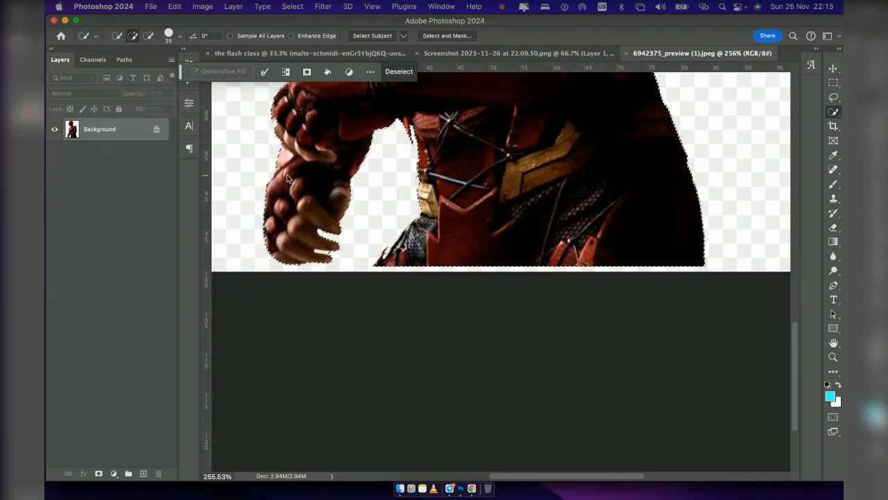
scroll(481, 126, "up", 2)
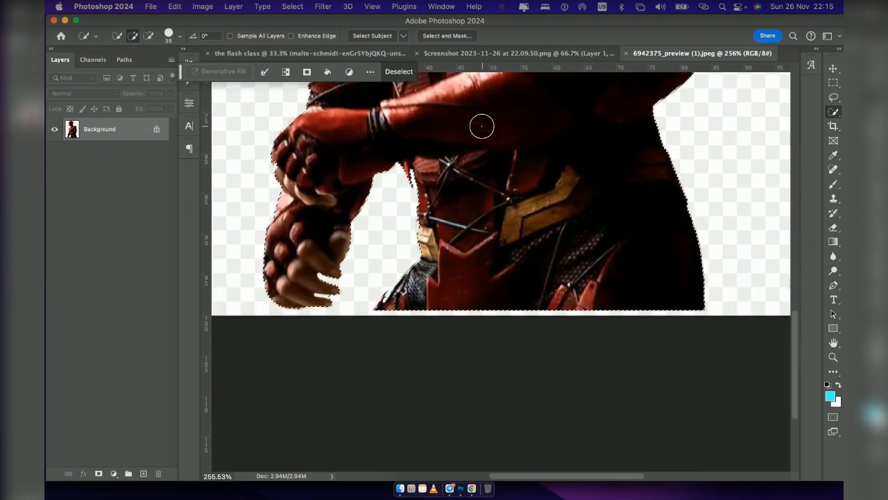
scroll(481, 126, "up", 8)
scroll(482, 126, "up", 15)
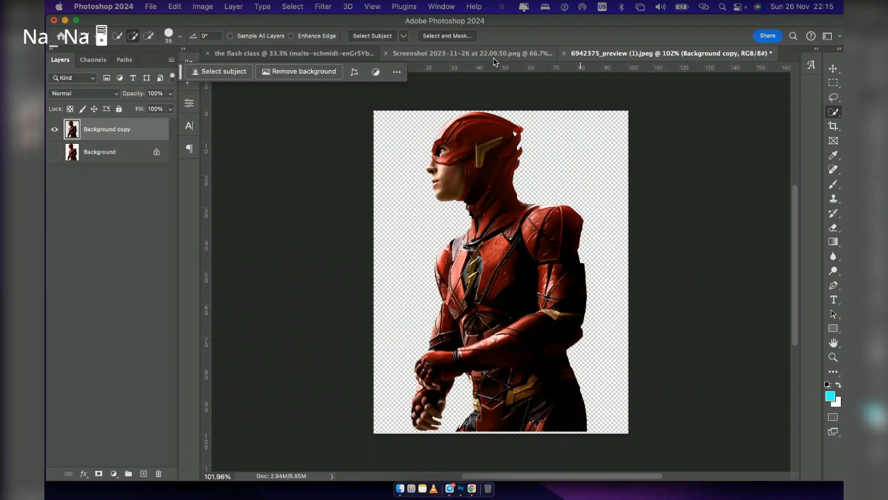
Resize the Flash figure image to 3000 pixels wide, keeping the proportions linked
key("v")
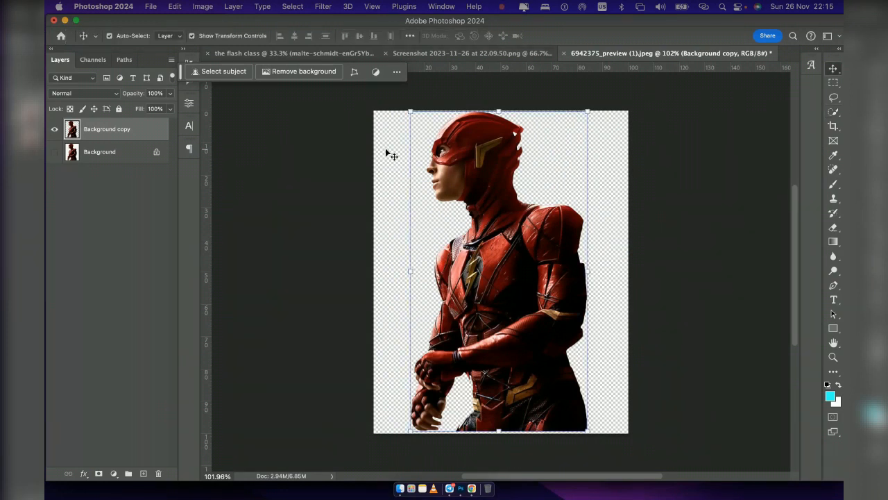
left_click(201, 6)
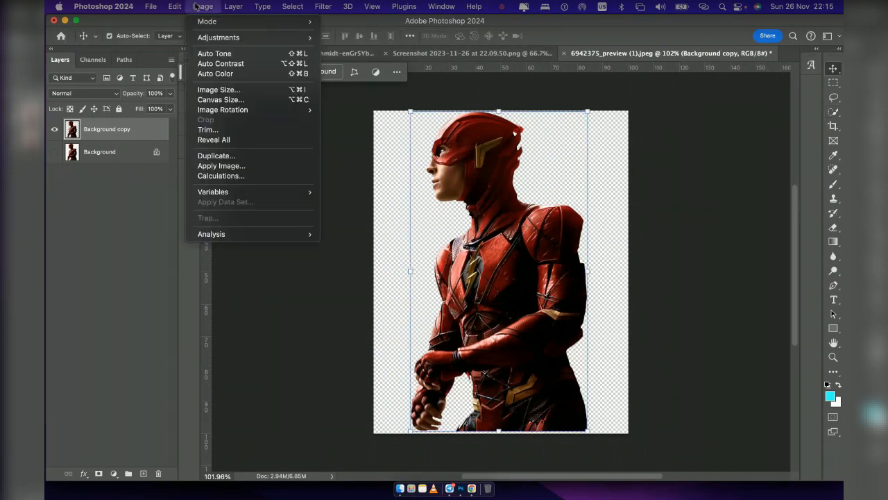
left_click(233, 91)
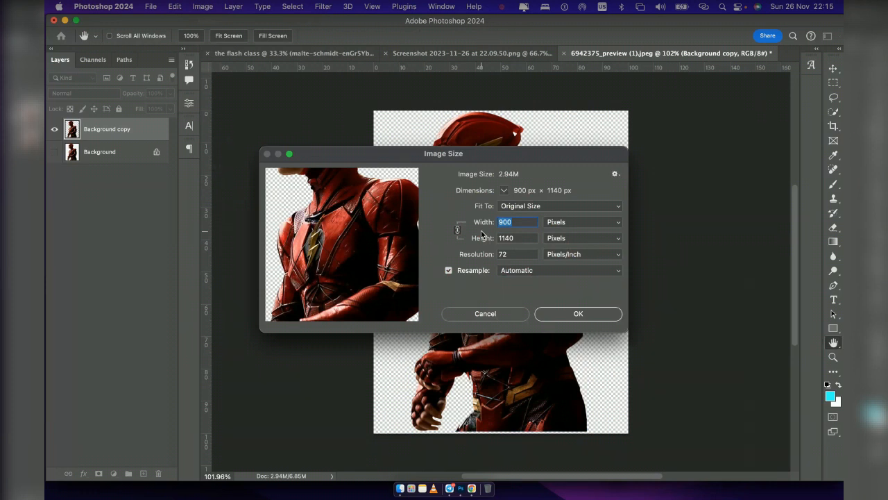
type("3000")
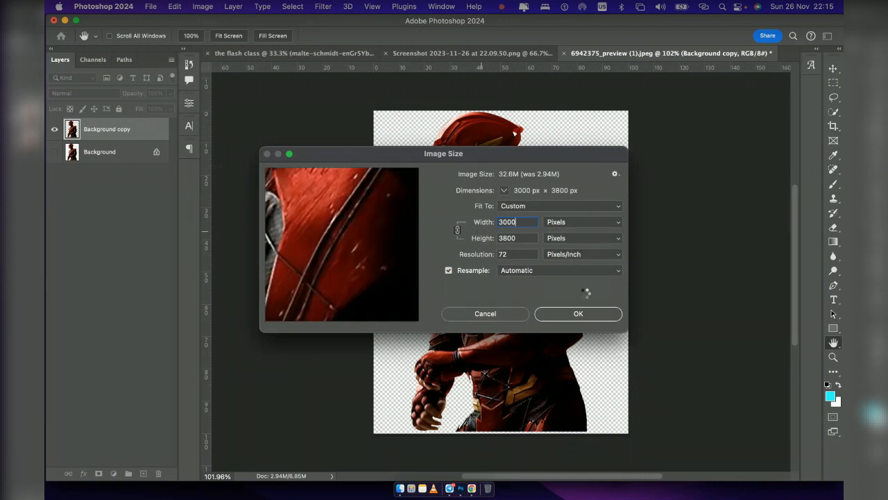
key("Return")
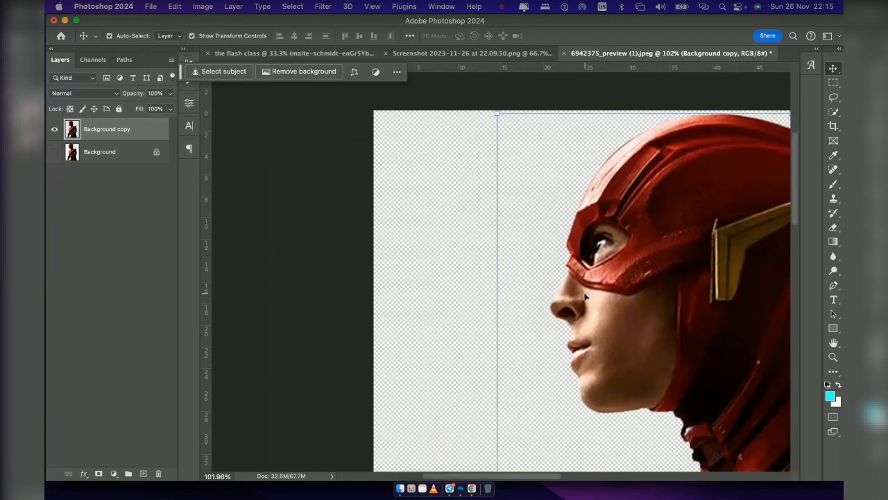
Bring the cut-out Flash figure layer into the flash class document, above the city street photo
scroll(585, 296, "down", 5)
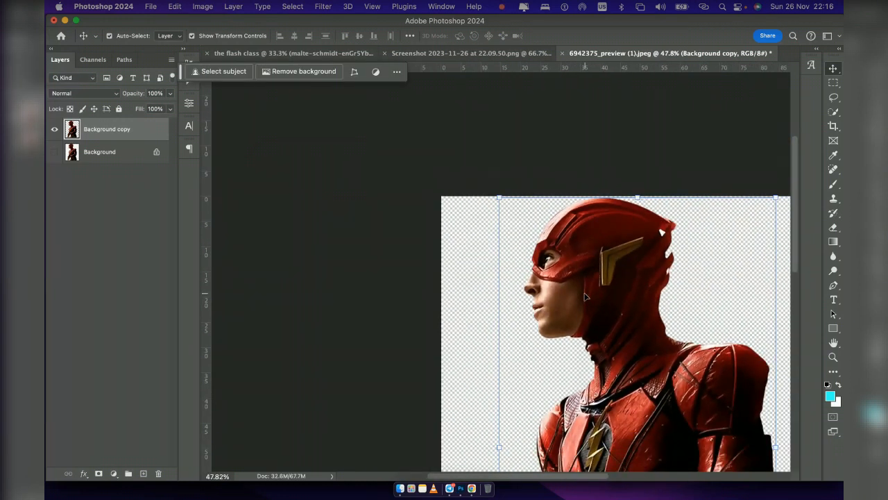
scroll(585, 297, "down", 1)
scroll(585, 297, "down", 4)
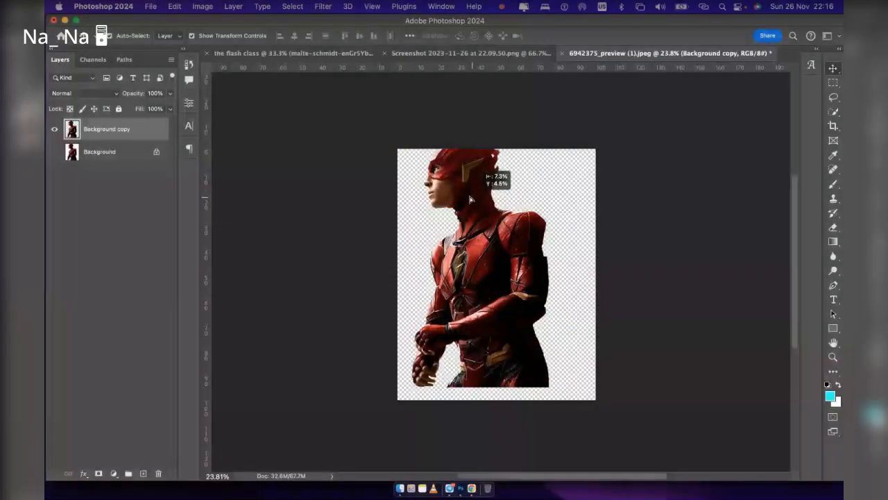
left_click_drag(470, 200, 327, 59)
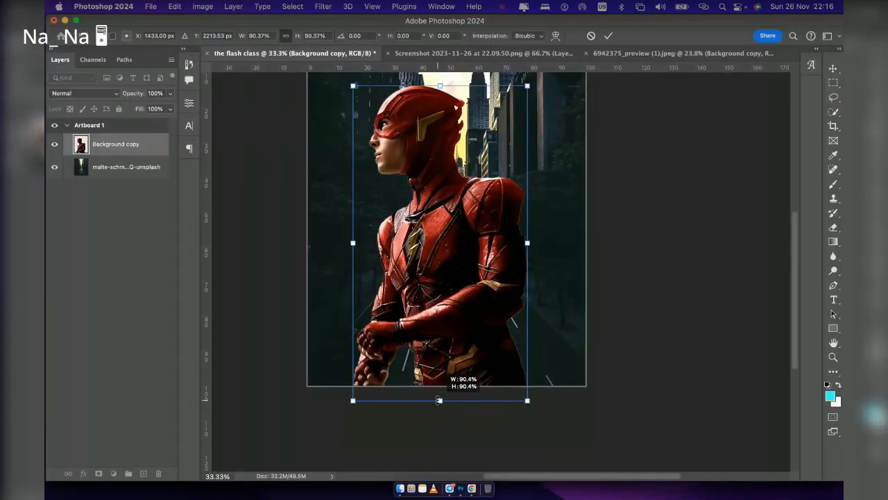
Scale the Flash figure down to 90.37% and again to 95.66%, leaving its lower edge just below the artboard
left_click_drag(439, 400, 439, 400)
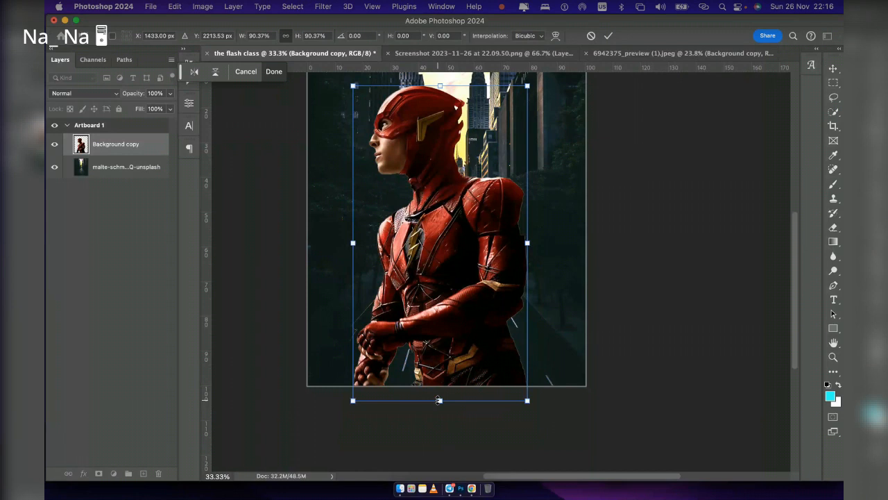
key("Return")
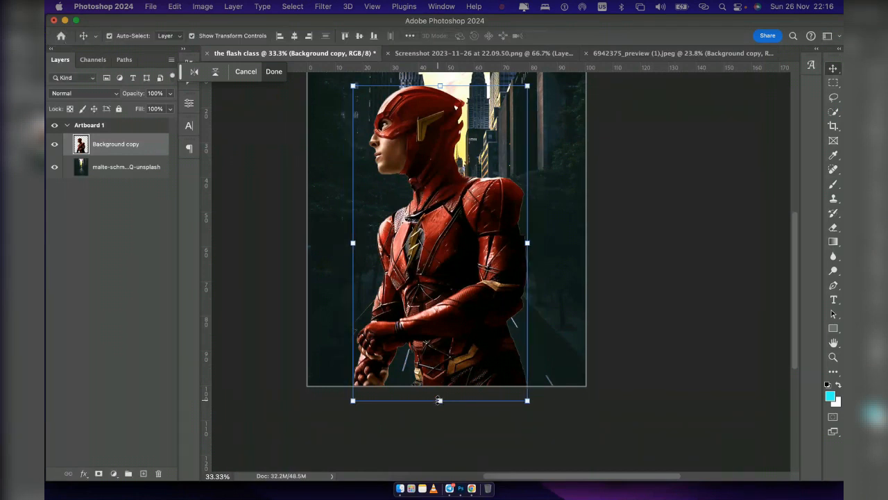
scroll(438, 401, "down", 4)
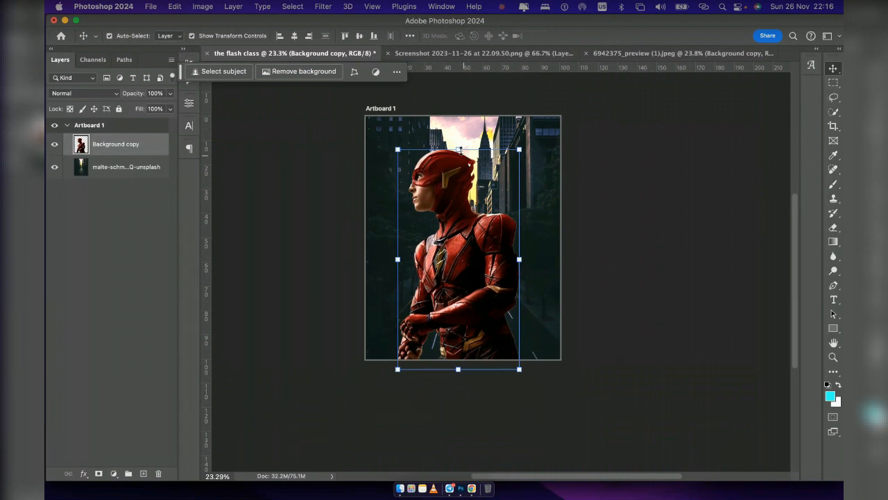
key("super+t")
left_click_drag(458, 151, 459, 159)
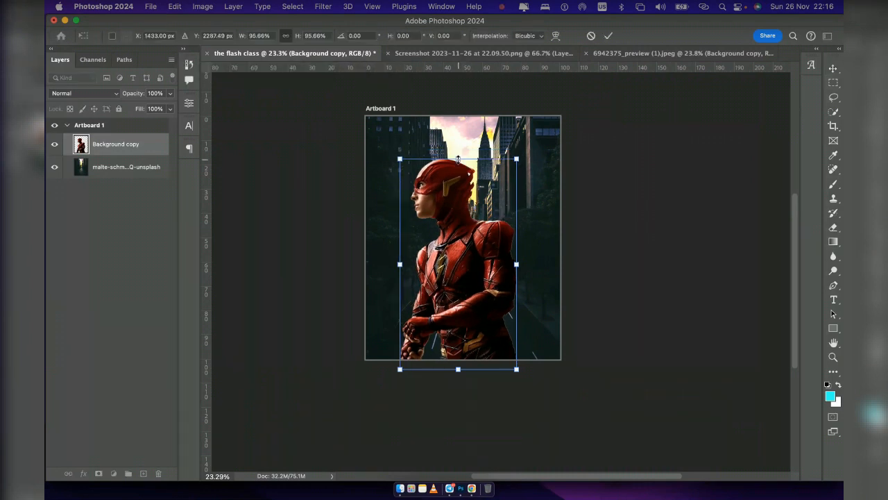
key("Return")
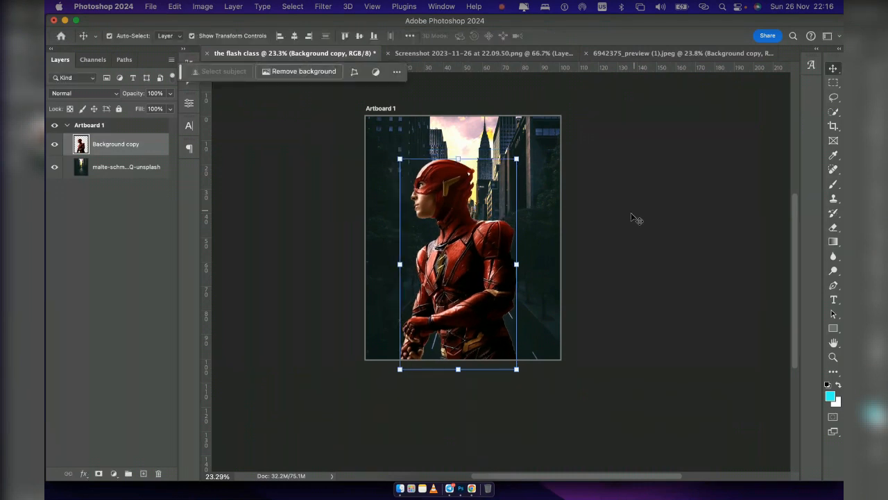
left_click(606, 132)
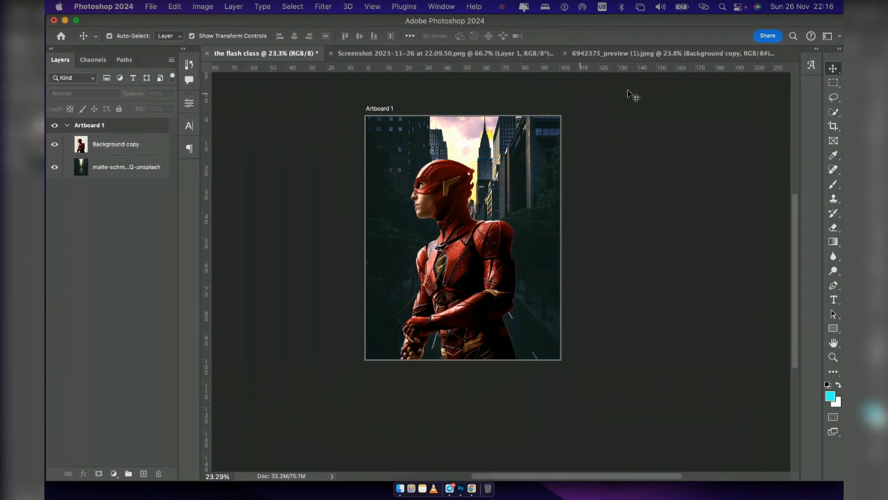
Close the 6942375_preview (1).jpeg document without saving and bring up the reference poster screenshot
left_click(603, 55)
key("super+w")
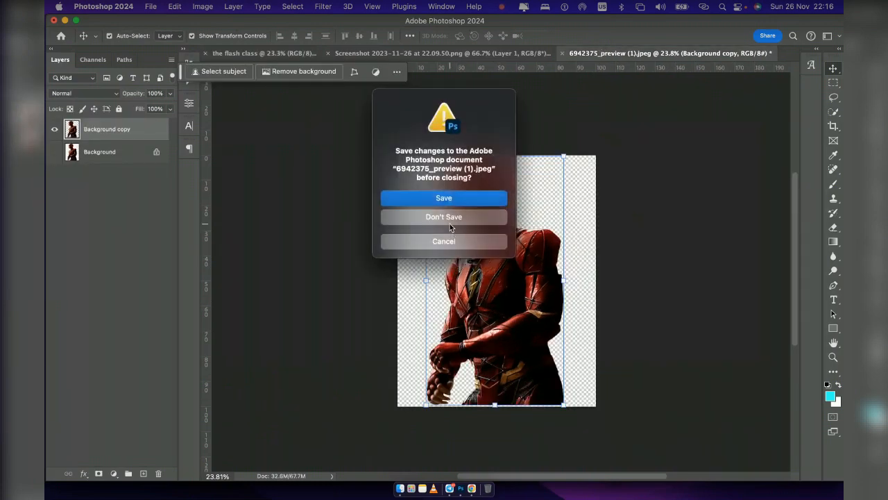
left_click(450, 223)
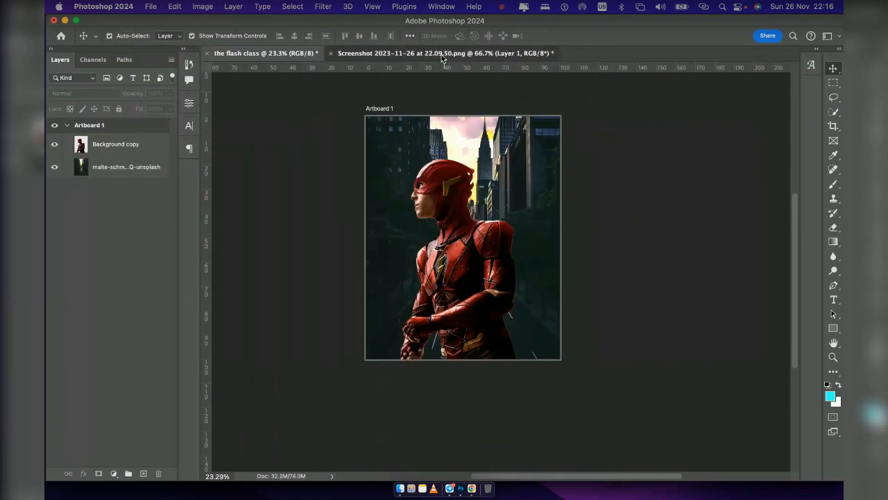
left_click(442, 54)
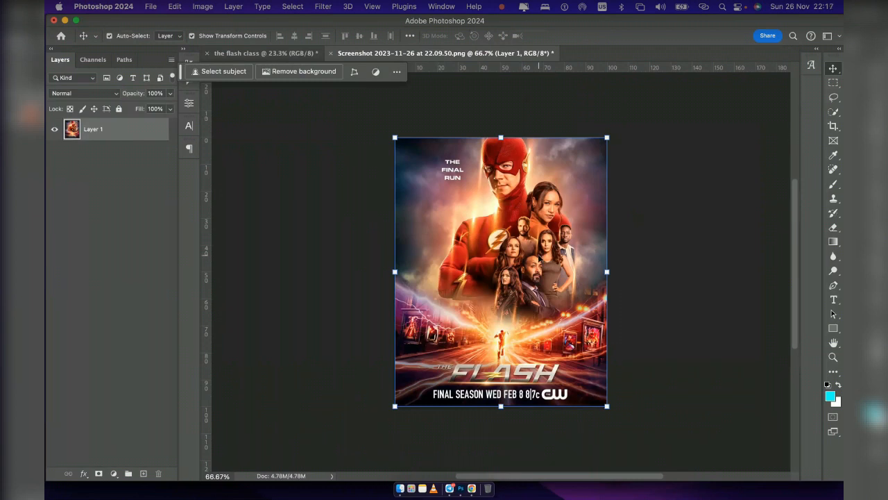
scroll(539, 259, "left", 2)
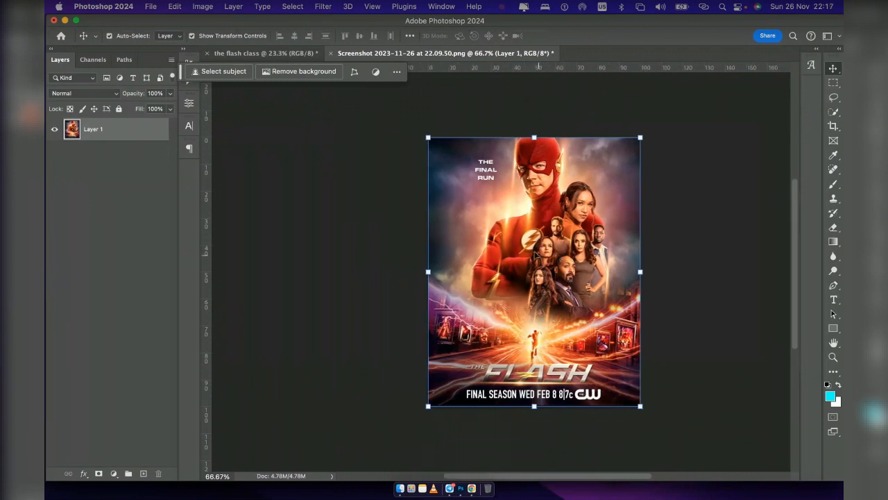
Return to the flash class document and add a Gradient Map adjustment layer directly above the city street photo
left_click(268, 54)
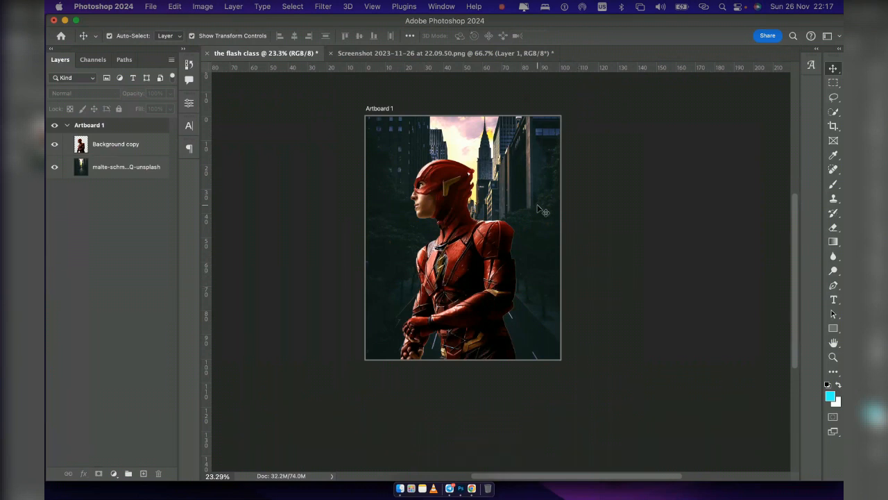
scroll(538, 208, "up", 1)
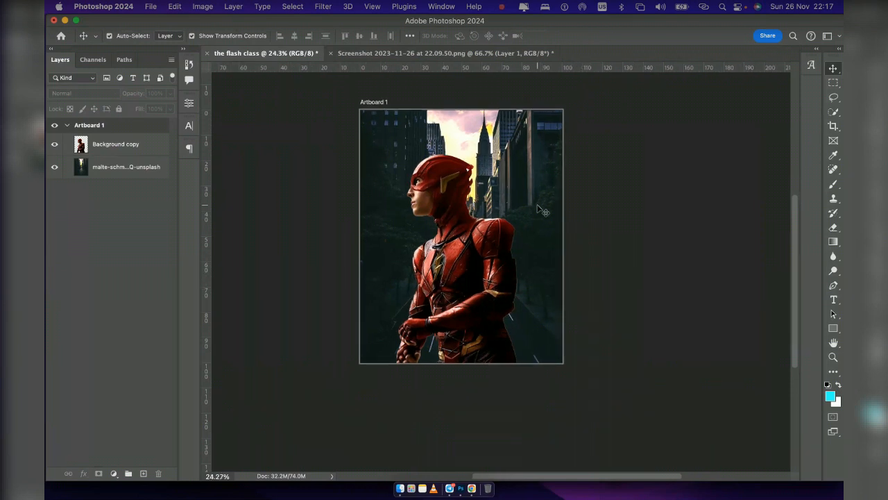
scroll(542, 211, "up", 2)
scroll(538, 209, "up", 2)
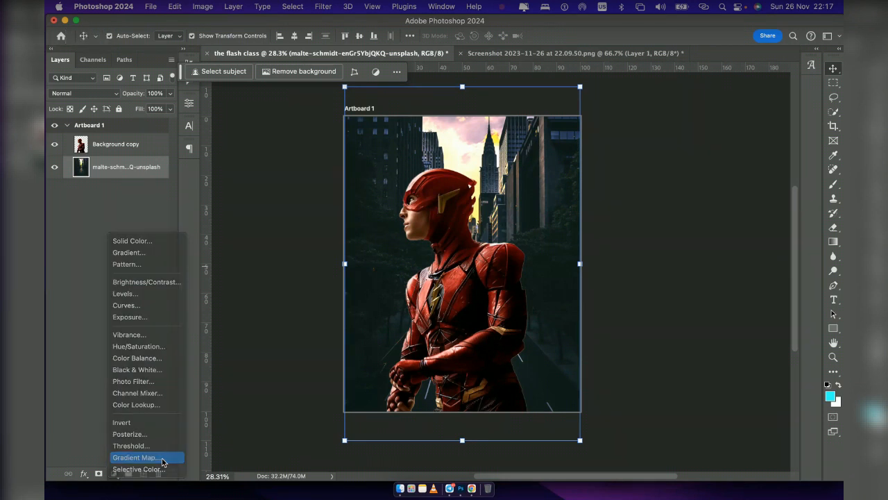
left_click(162, 458)
Apply the Orange_05 preset from the Oranges group to the gradient map
left_click(340, 139)
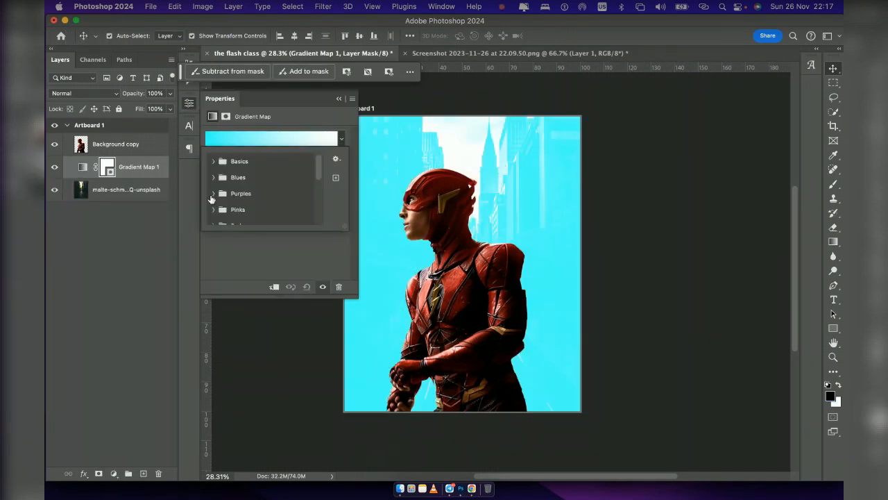
scroll(212, 199, "down", 2)
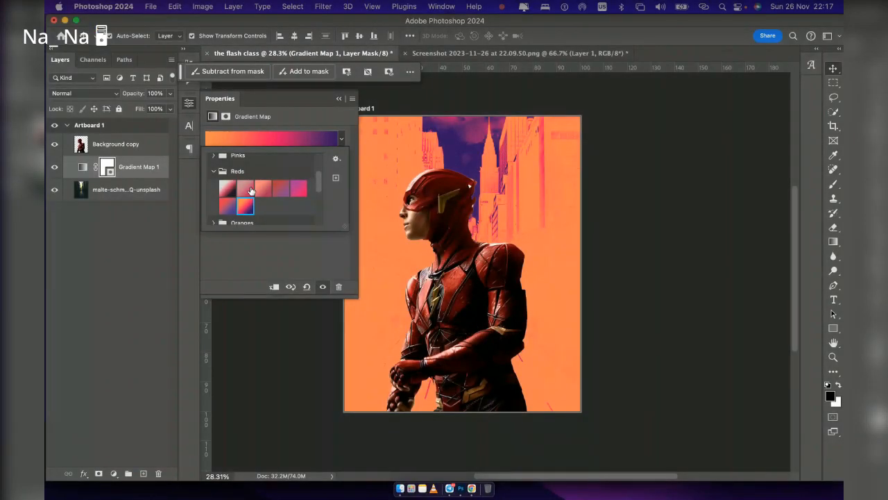
scroll(215, 189, "down", 2)
left_click(214, 190)
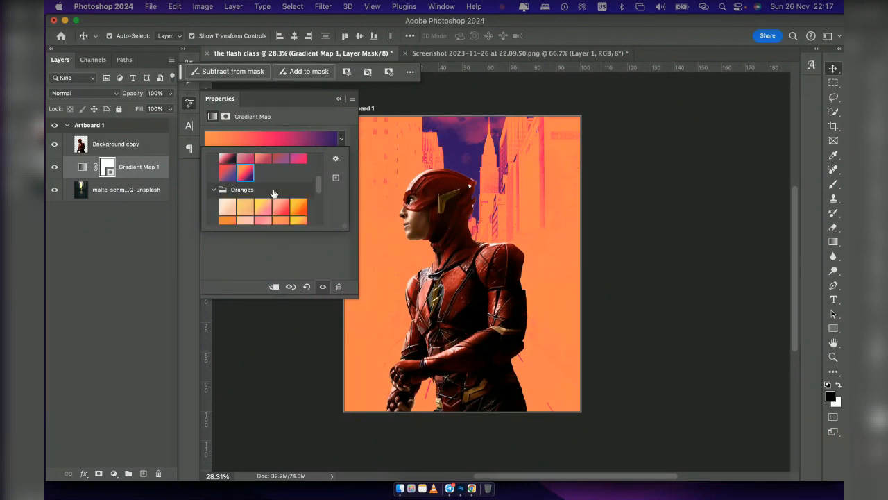
scroll(297, 183, "down", 2)
left_click(299, 177)
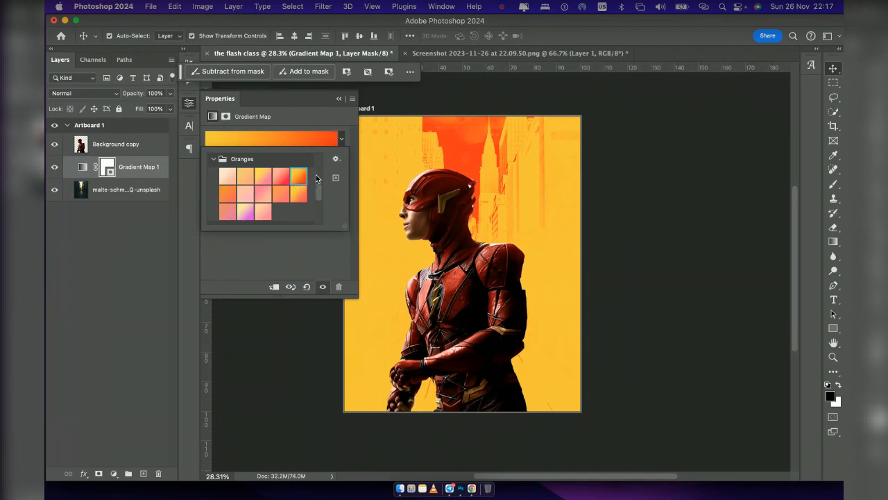
Edit the gradient map's gradient and recolour its end stop at location 100 to dark red
left_click(325, 123)
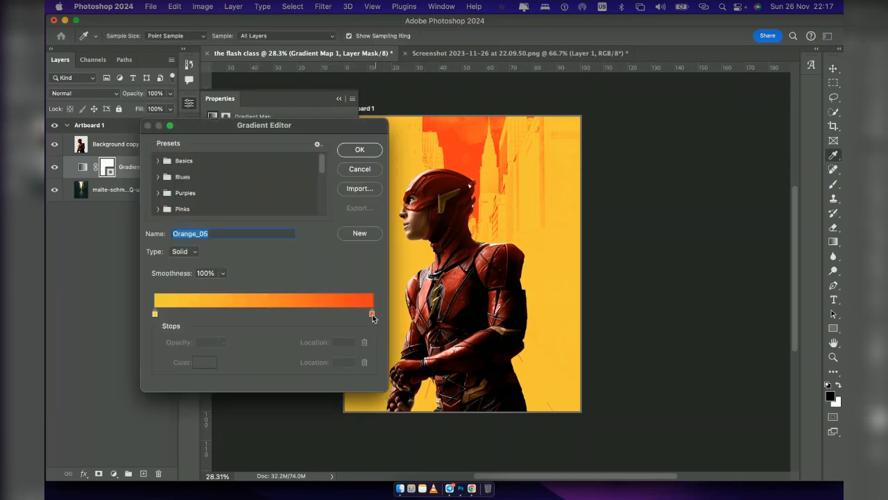
left_click(372, 315)
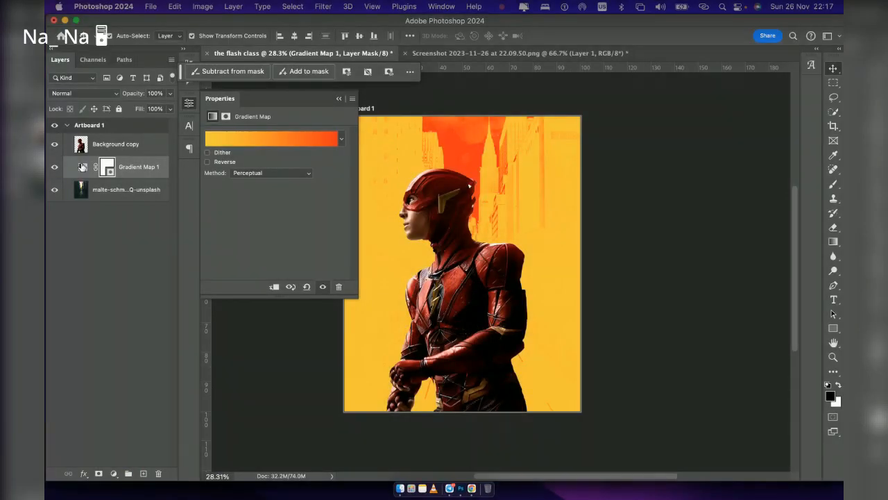
left_click(82, 167)
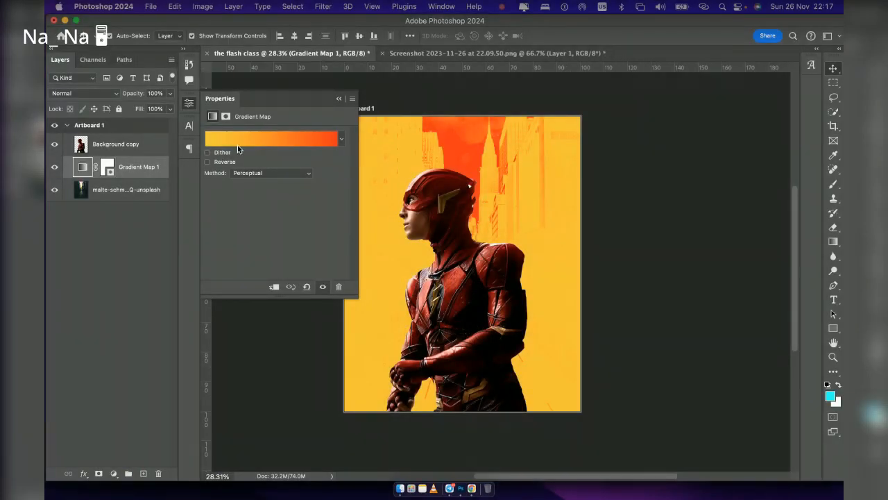
left_click(238, 145)
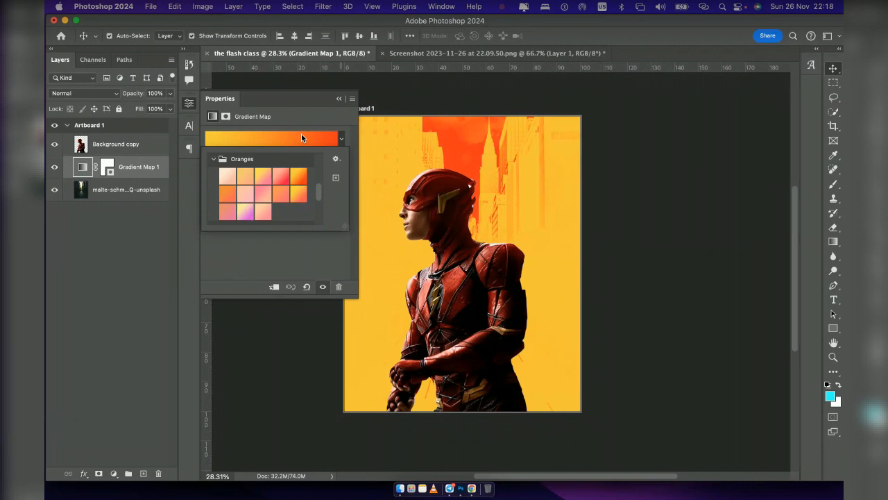
left_click(301, 135)
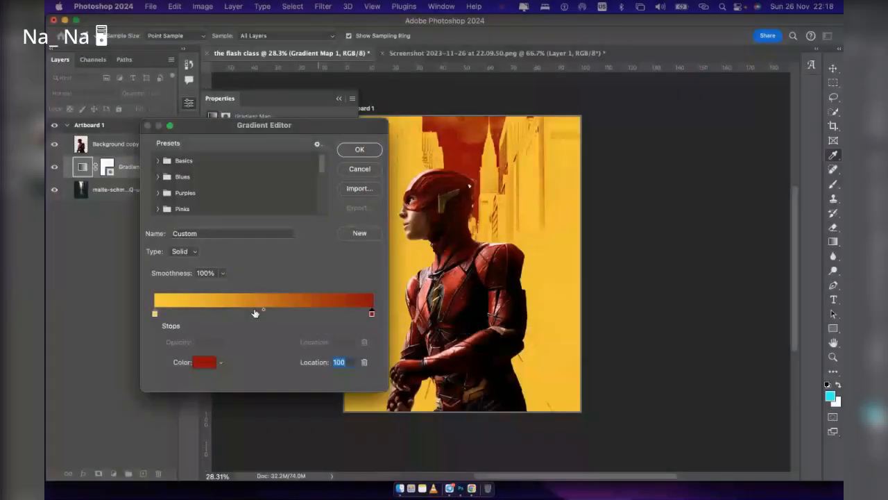
Add a bright red (#ef170b) colour stop at location 46 to the gradient, and reverse the gradient map
left_click(254, 313)
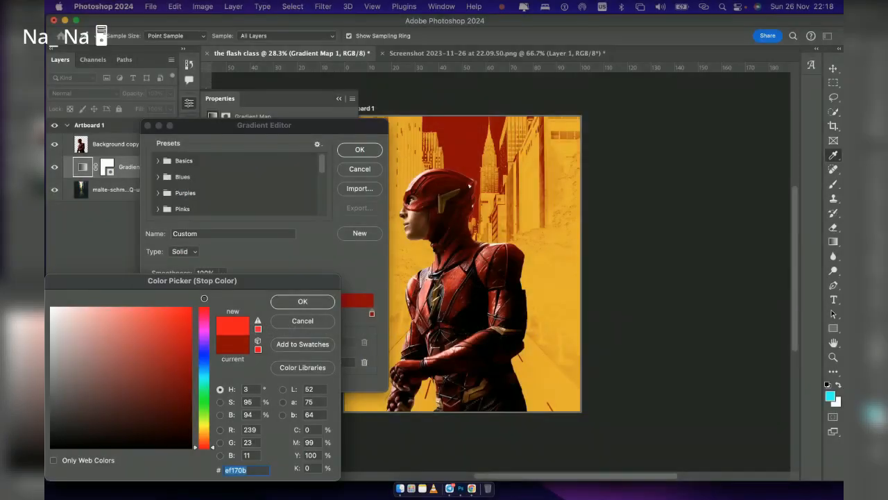
left_click_drag(204, 298, 205, 298)
left_click(315, 307)
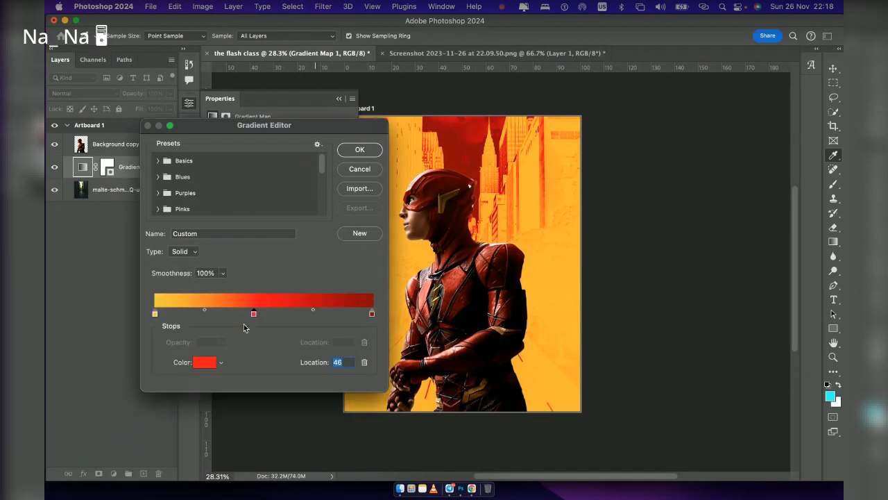
left_click(361, 151)
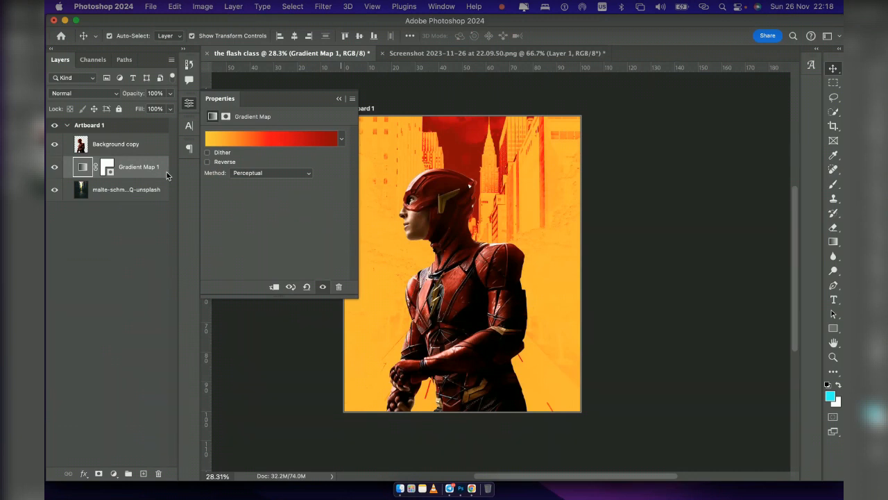
left_click(207, 161)
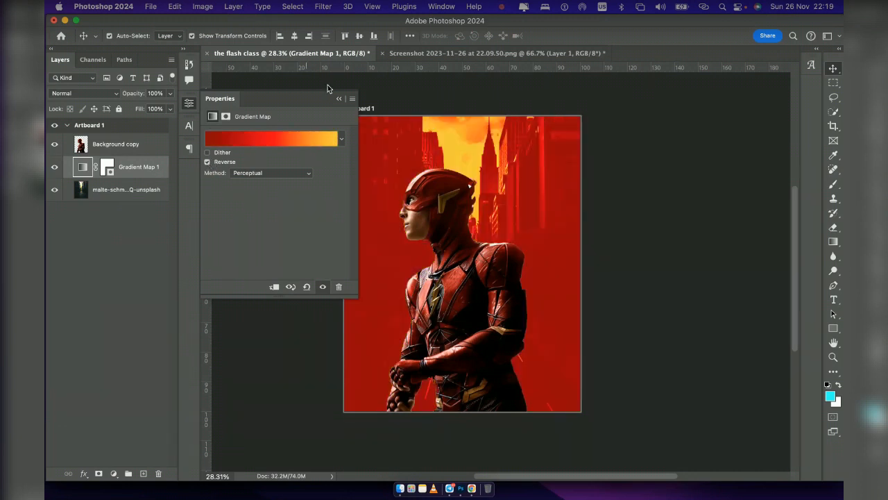
left_click(339, 98)
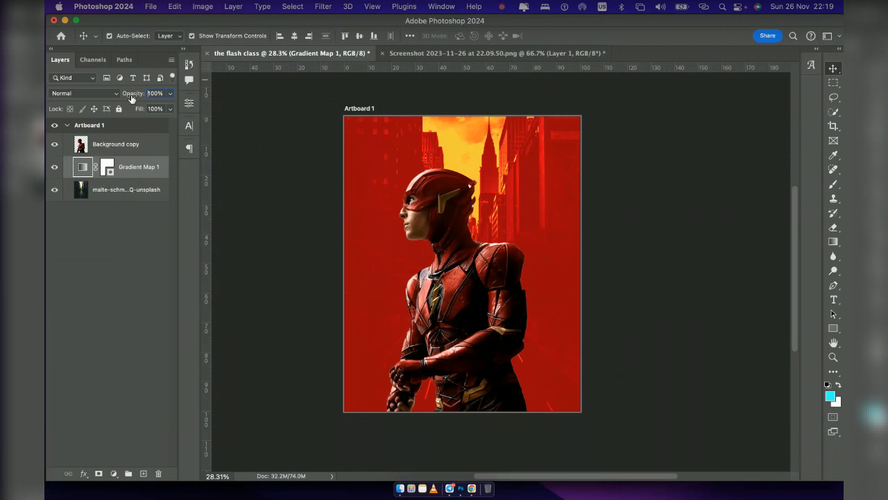
Try the Overlay blend mode on the gradient map layer
left_click(101, 94)
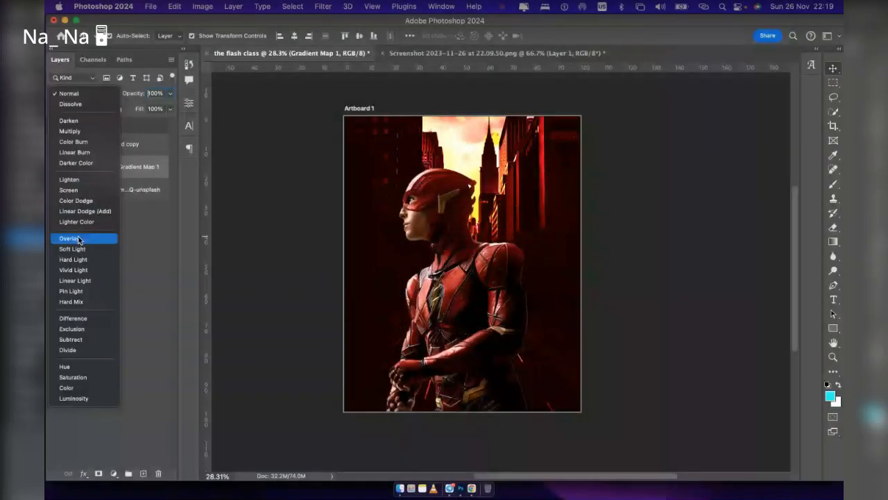
left_click(449, 489)
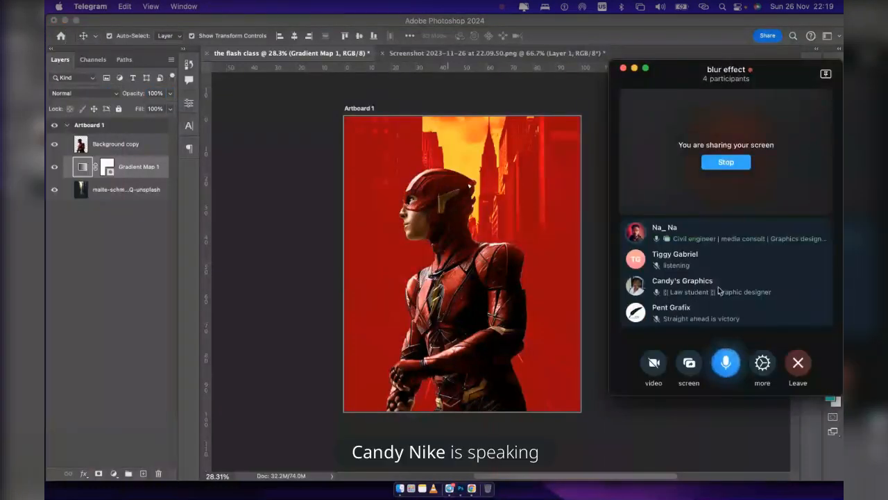
left_click(310, 216)
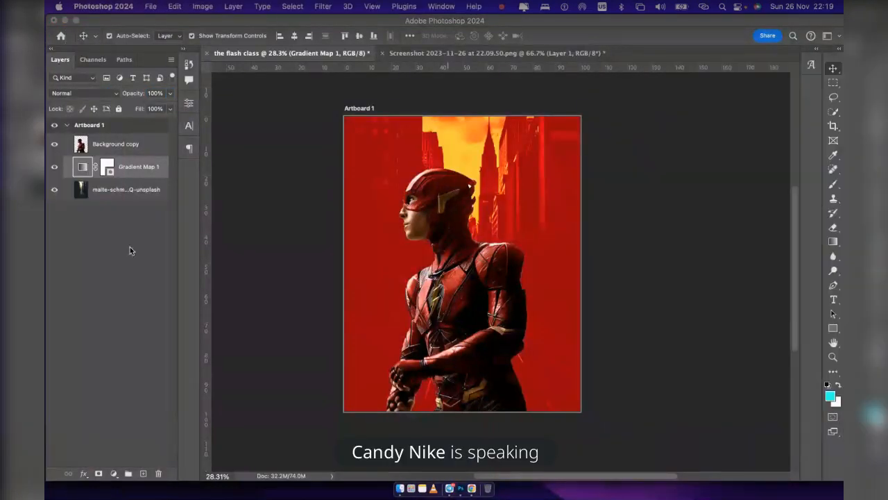
left_click(108, 94)
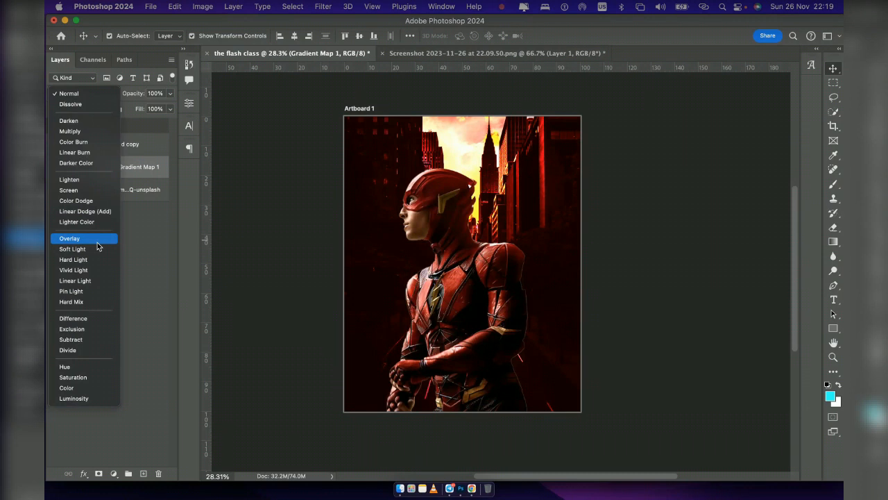
left_click(97, 241)
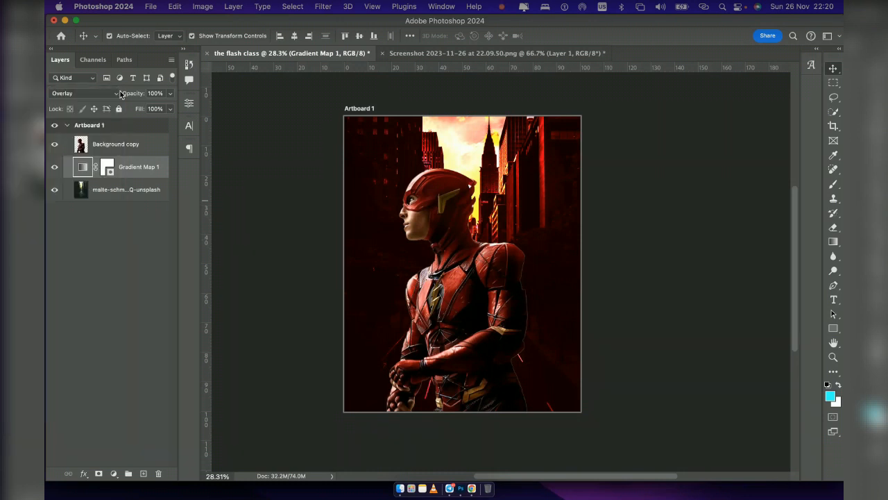
Set the gradient map layer's blend mode to Darker Color
left_click_drag(137, 93, 128, 97)
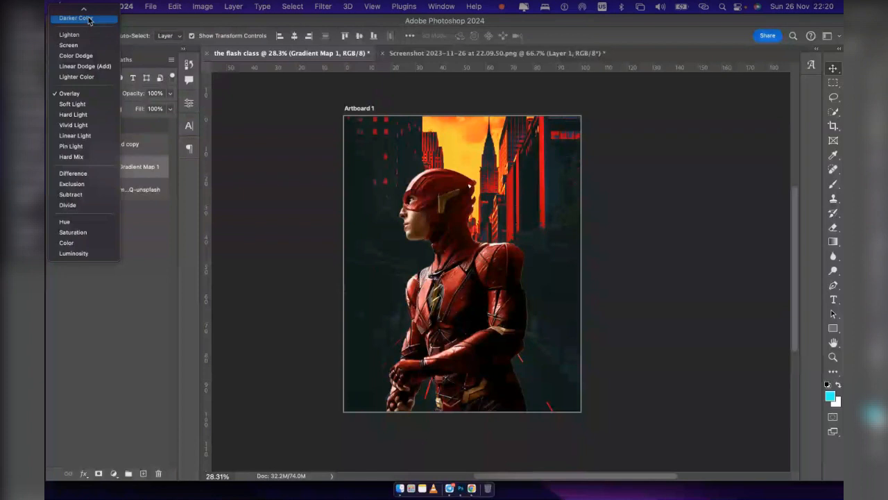
left_click(89, 21)
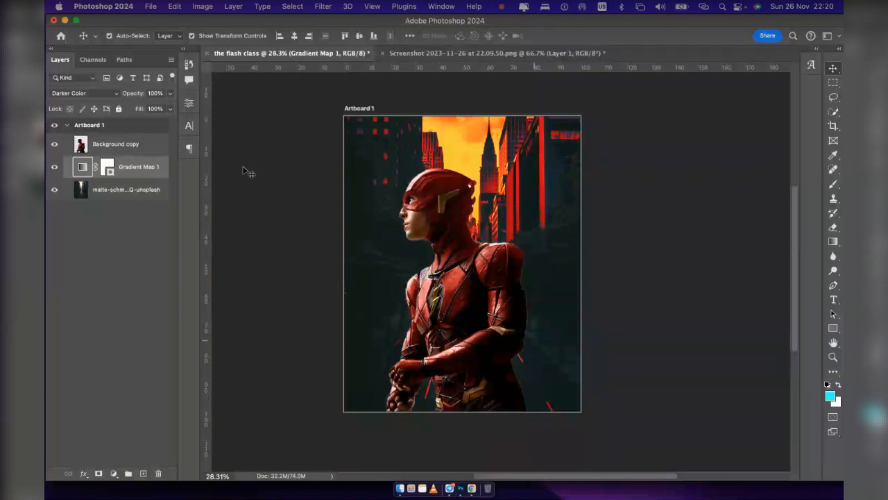
left_click(85, 93)
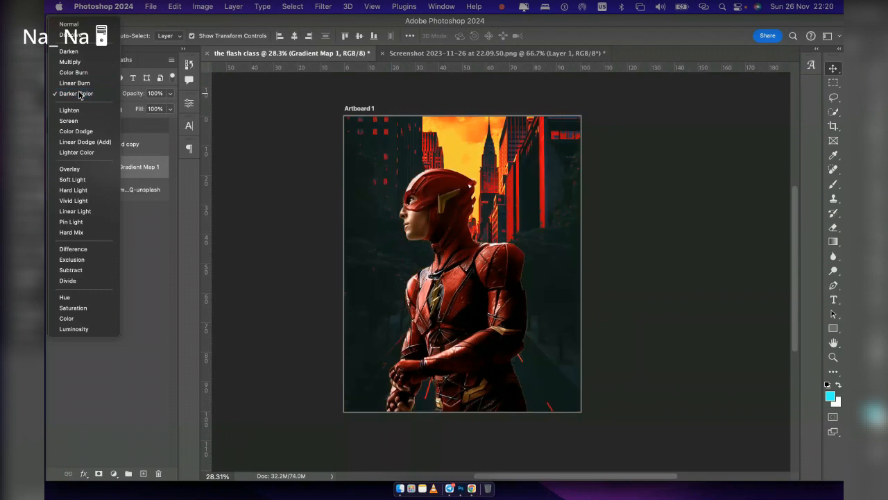
left_click(70, 91)
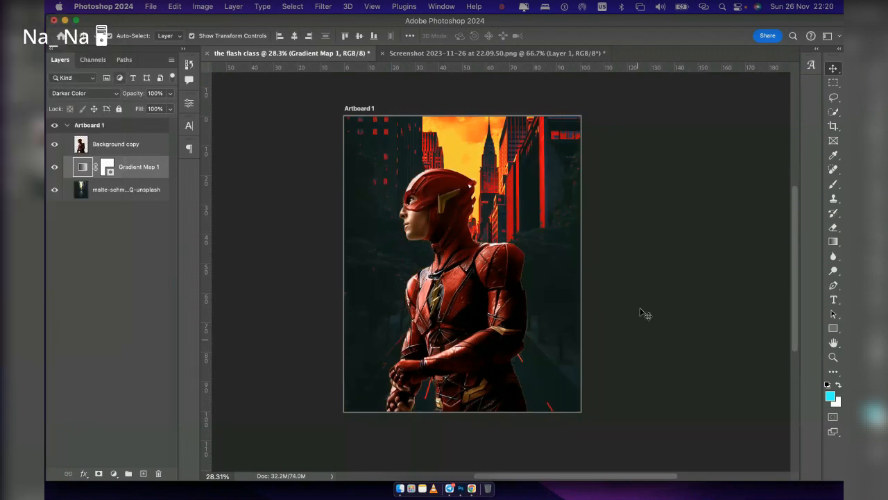
left_click(642, 313)
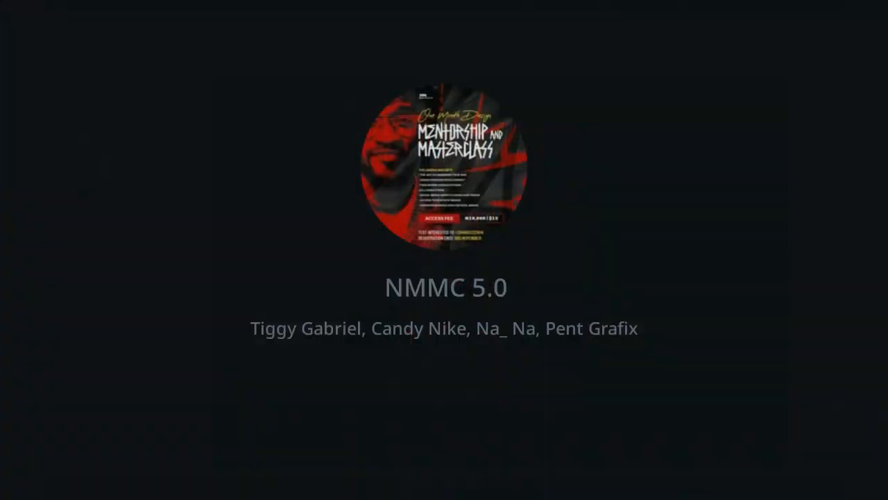
Select the Flash figure layer and narrow the Photoshop window so the Telegram call stays visible beside it
left_click(483, 340)
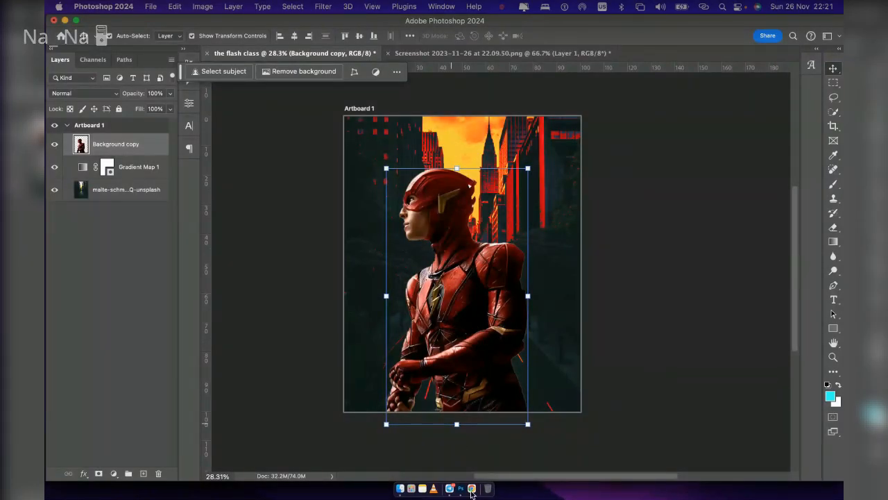
left_click(455, 458)
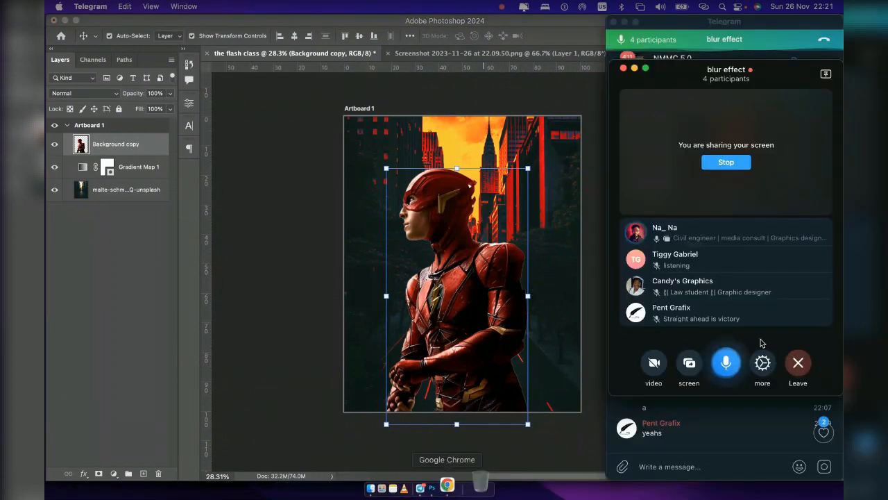
left_click(506, 104)
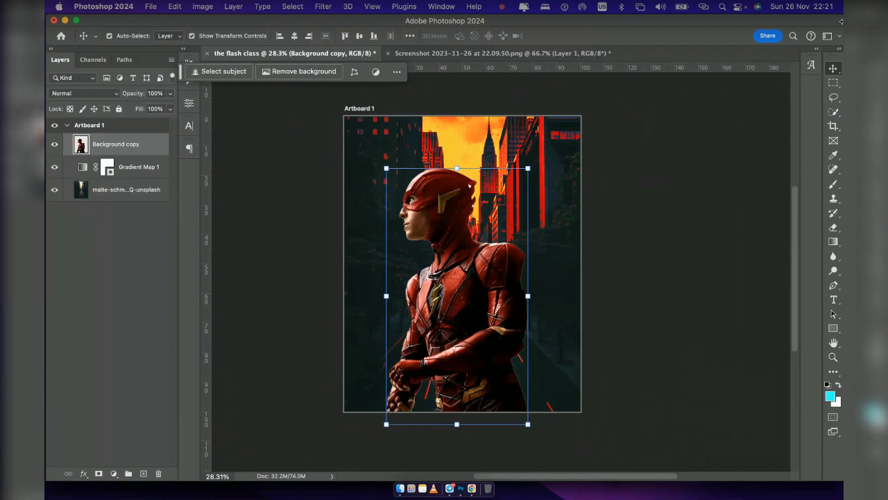
left_click_drag(755, 17, 607, 24)
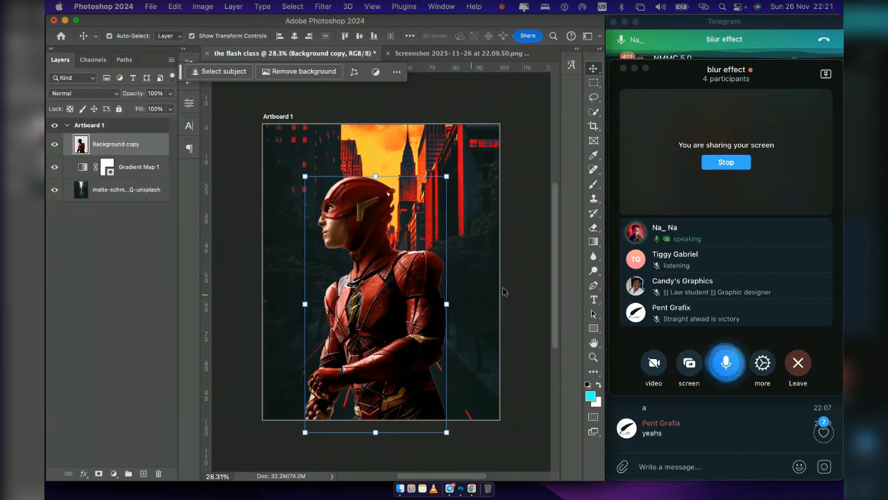
Add a layer mask to the Flash figure and fade out the lower body with a soft black 1100-pixel brush at 10% flow
left_click(593, 186)
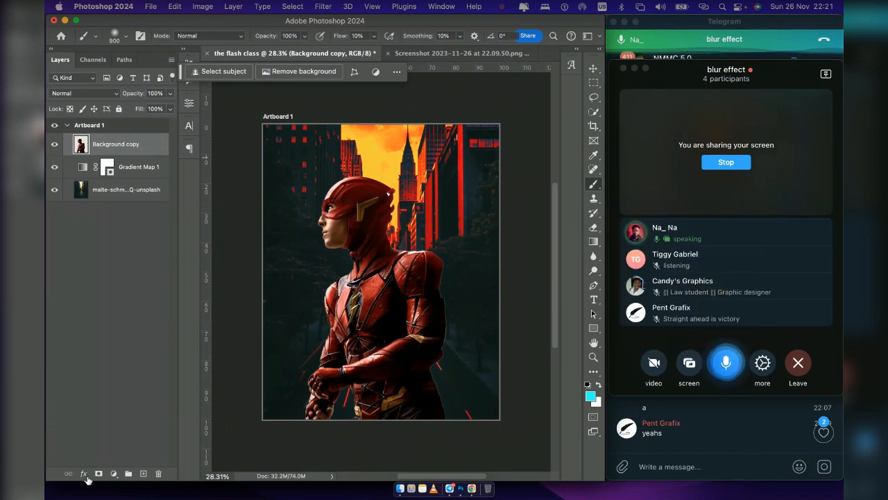
left_click(99, 473)
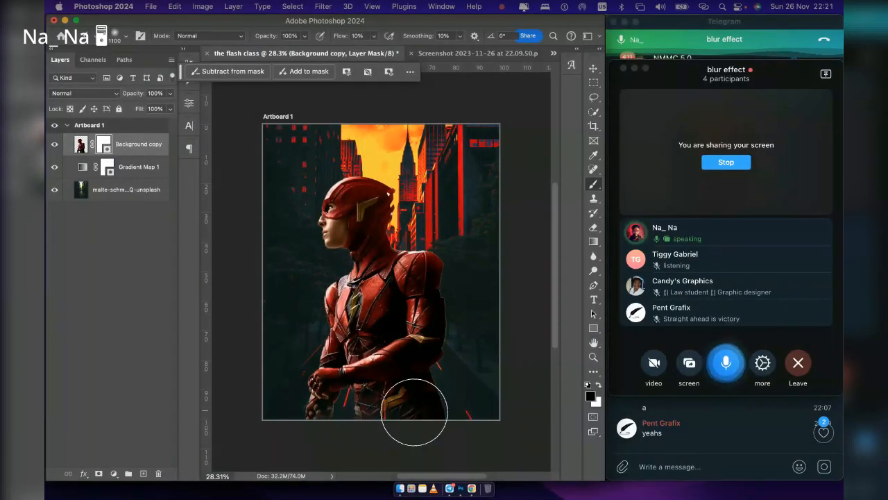
mouse_move(414, 411)
left_mouse_down()
mouse_move(451, 410)
mouse_move(326, 410)
mouse_move(461, 388)
mouse_move(240, 396)
mouse_move(293, 407)
mouse_move(337, 396)
mouse_move(340, 420)
mouse_move(327, 407)
mouse_move(343, 411)
mouse_move(321, 401)
mouse_move(457, 419)
left_mouse_up()
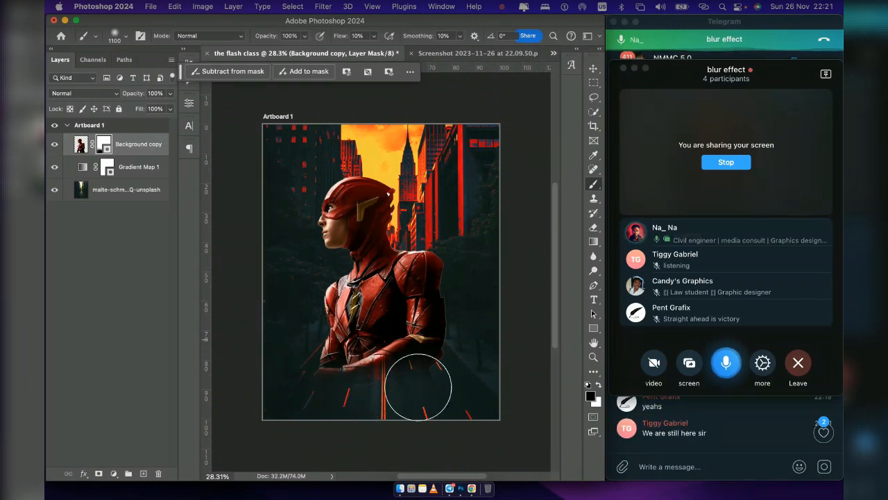
left_click(593, 69)
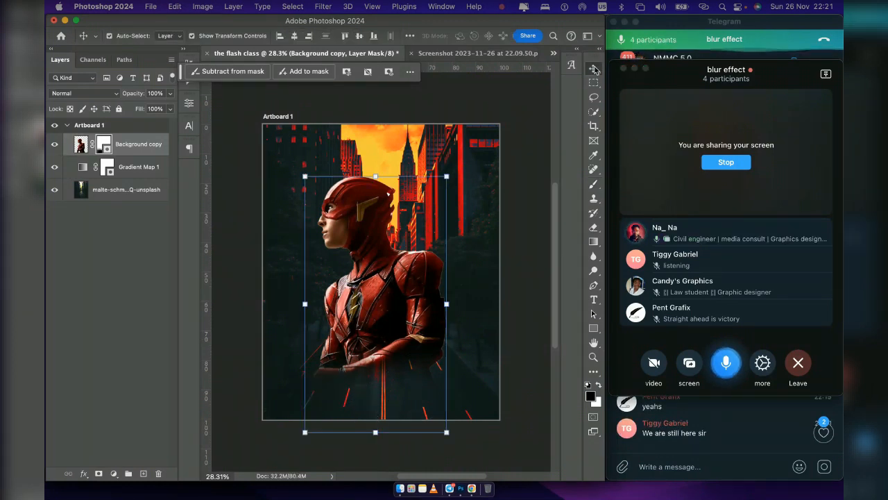
Deselect the figure layer, switch to Chrome to check the Flash reference poster, and search PNGWing for "road"
left_click(525, 190)
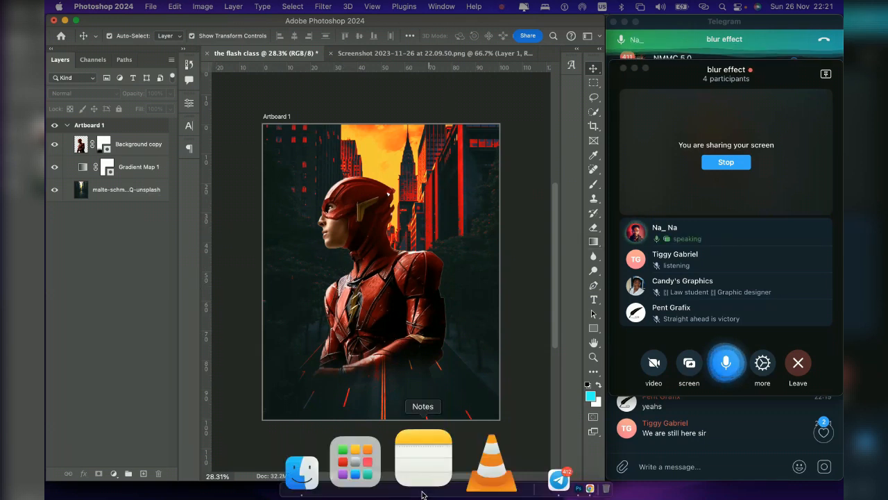
left_click(459, 458)
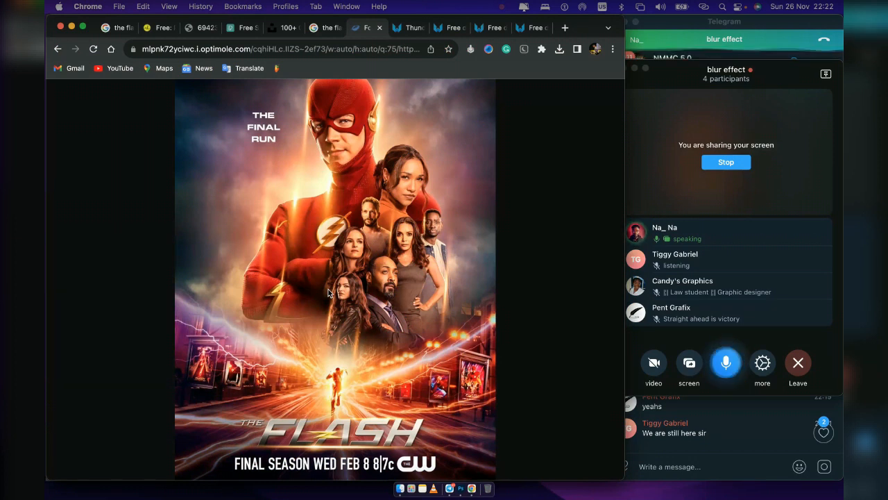
left_click(406, 28)
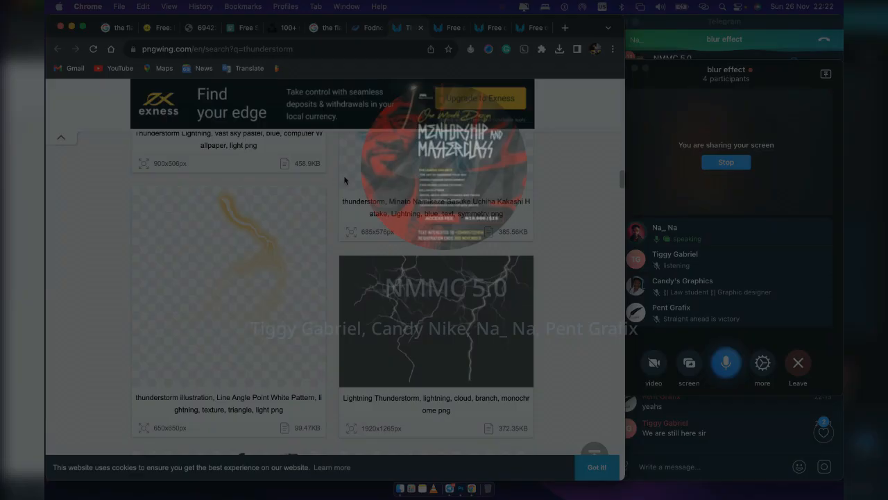
scroll(327, 174, "up", 10)
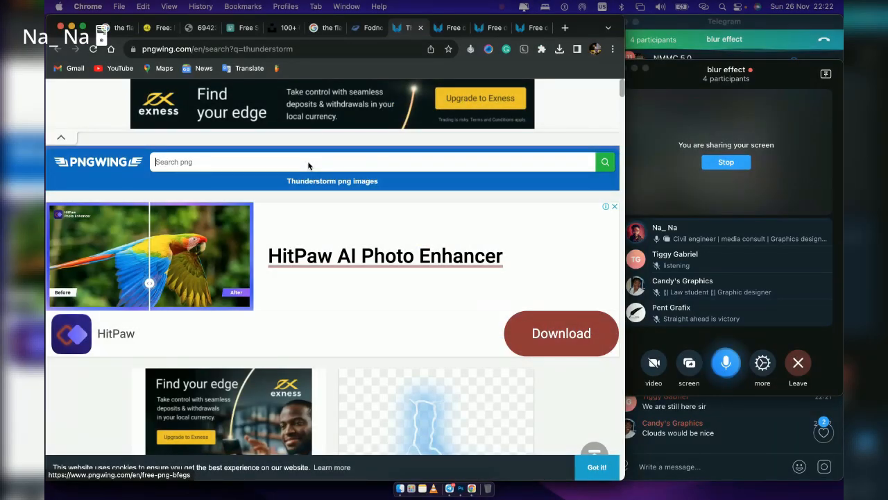
type("road")
key("Return")
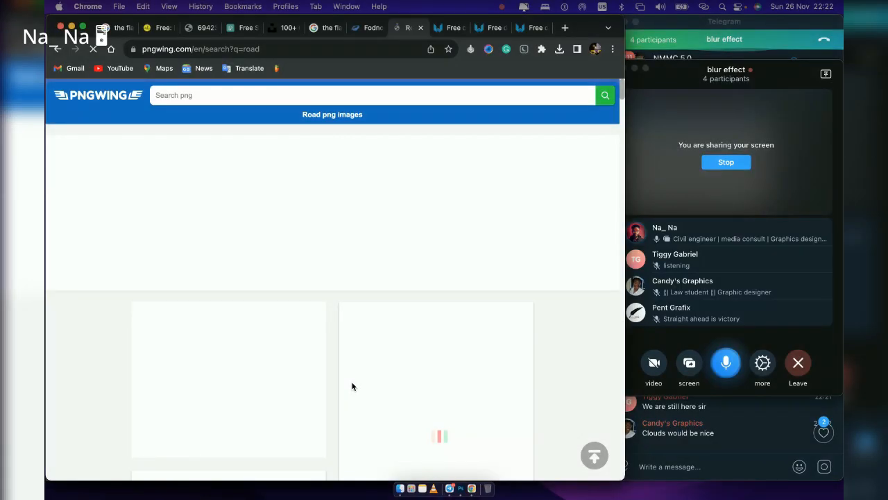
Browse the PNGWing road results for an image that could serve as the poster's street ground
scroll(341, 383, "down", 5)
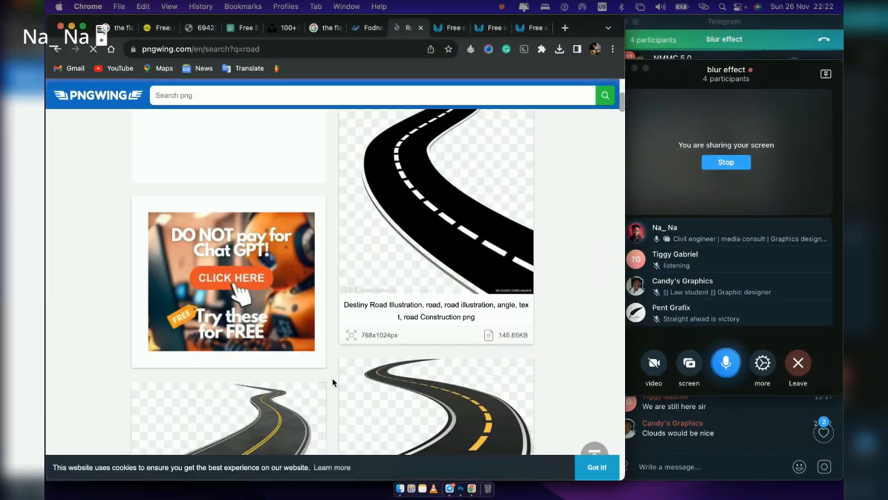
scroll(334, 382, "down", 4)
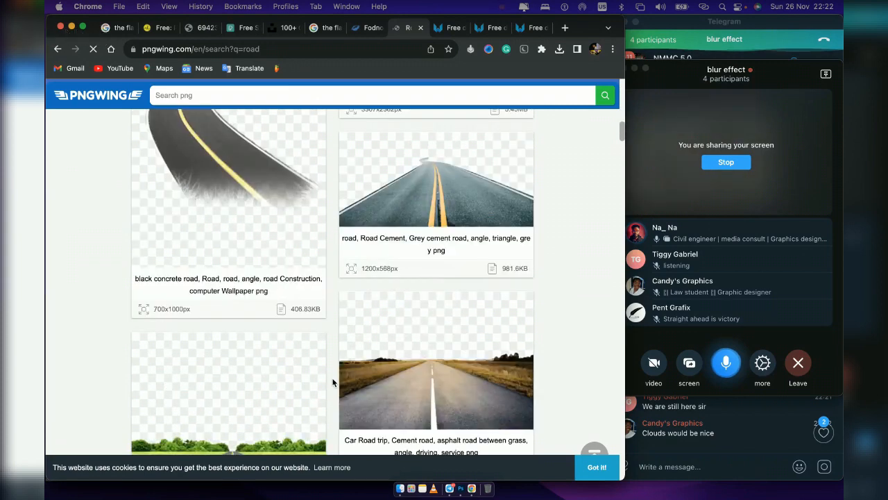
scroll(333, 382, "down", 3)
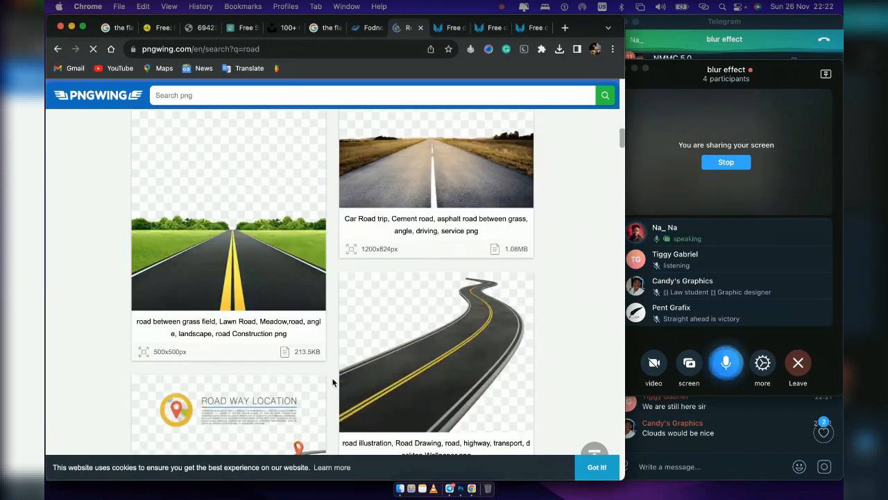
scroll(332, 382, "up", 3)
scroll(332, 382, "down", 10)
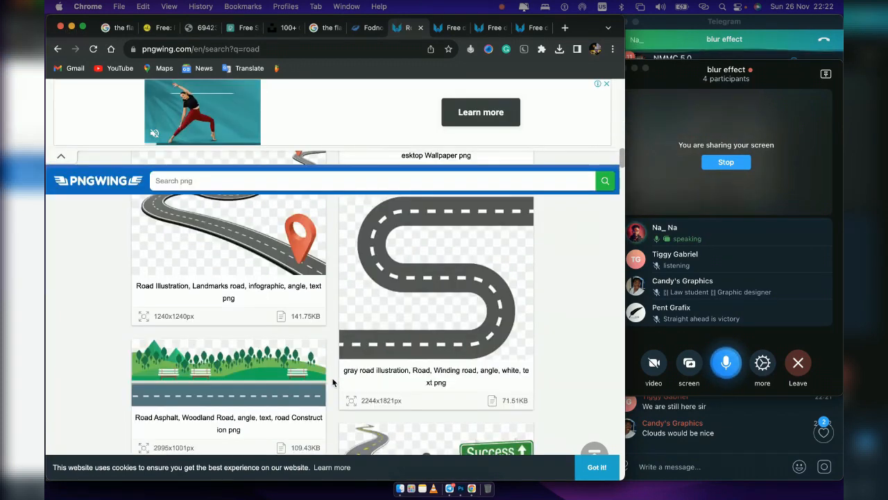
scroll(333, 382, "down", 1)
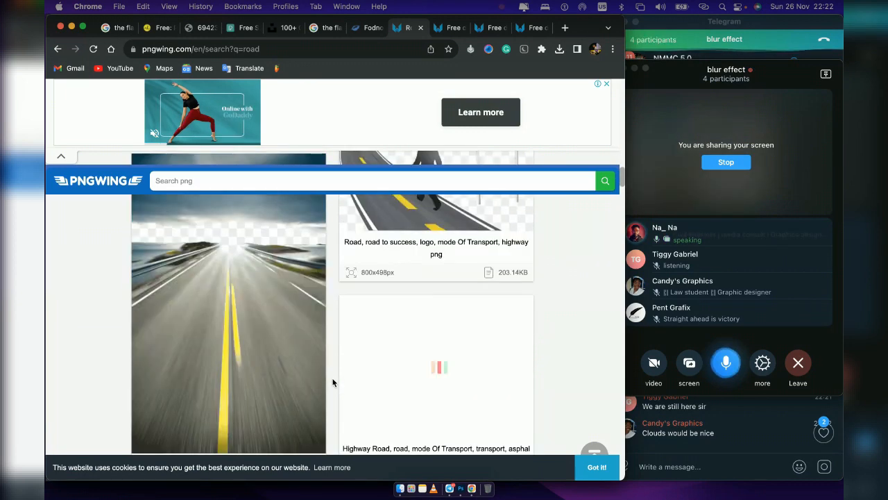
scroll(333, 382, "down", 5)
scroll(332, 383, "down", 2)
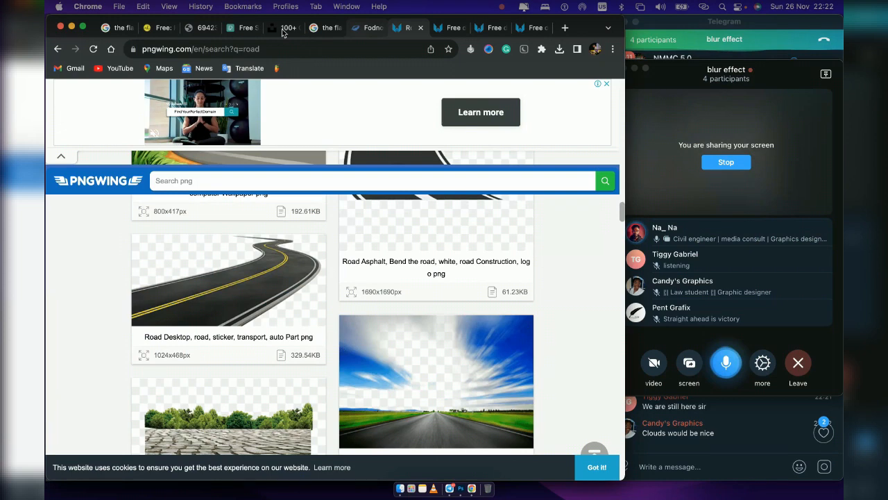
Search Unsplash for "road" and download the photo of a brick-paved street between tall buildings
left_click(282, 29)
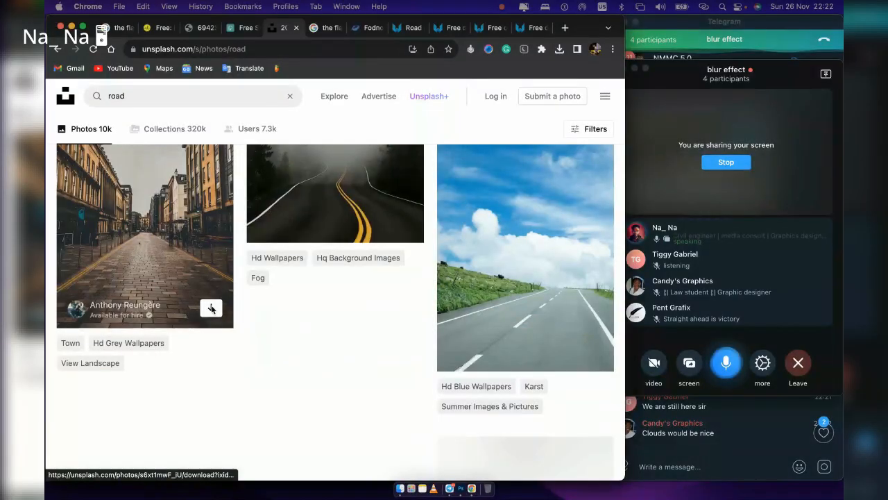
left_click(209, 252)
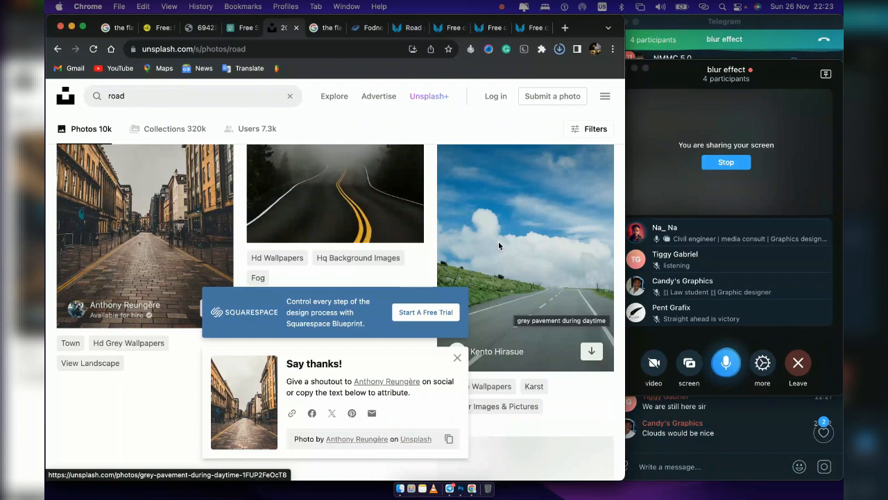
left_click(560, 48)
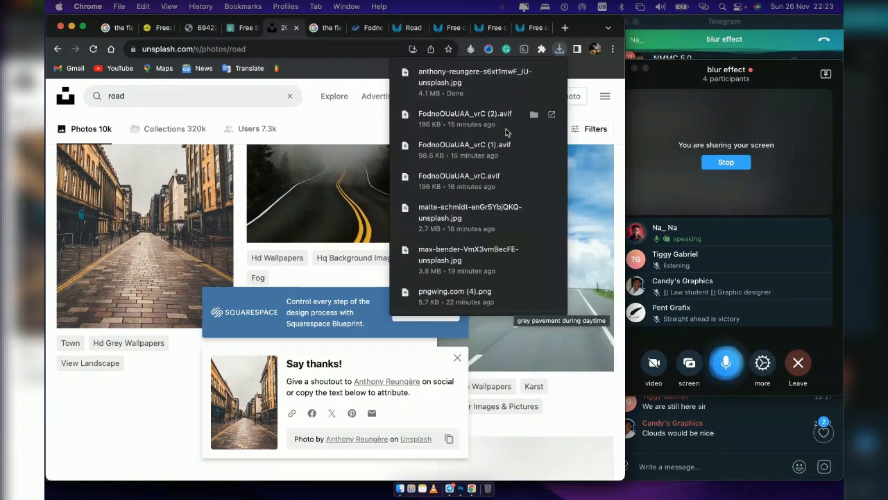
Switch back to Photoshop, place the downloaded street photo on the artboard and scale it to 18% to span the full width
left_click(464, 478)
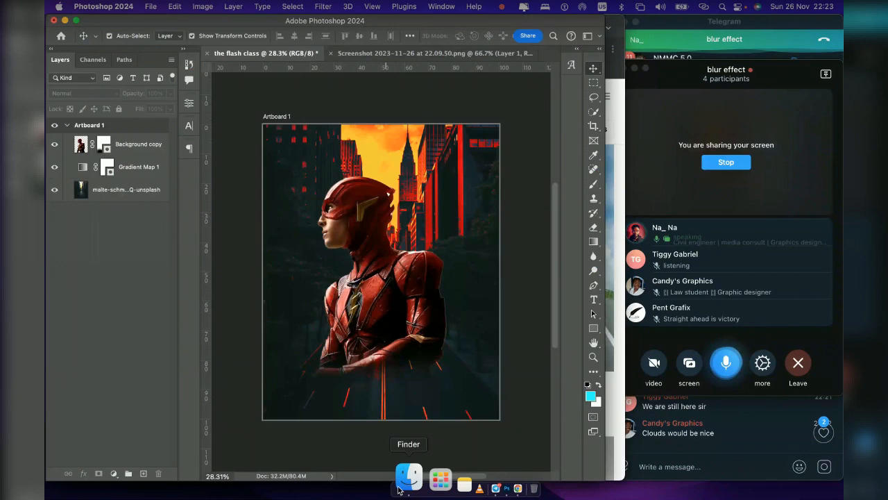
left_click(408, 478)
left_click_drag(163, 104, 527, 329)
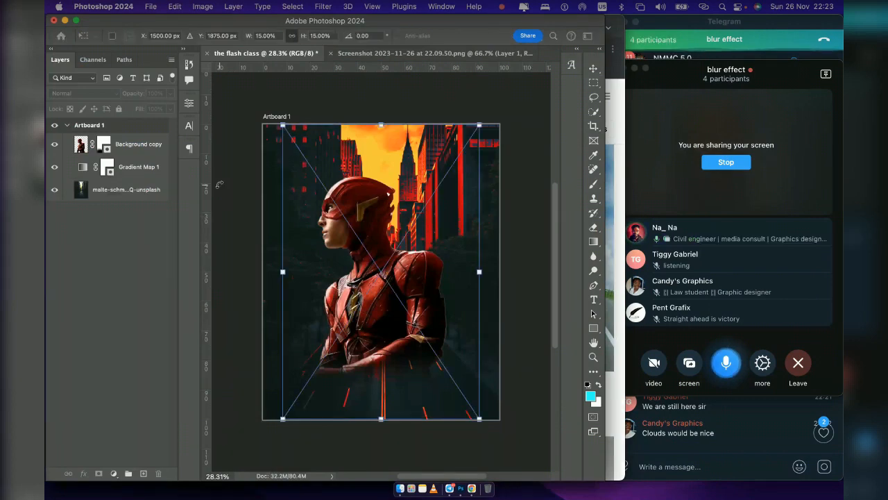
left_click_drag(479, 273, 499, 280)
left_click_drag(283, 274, 265, 281)
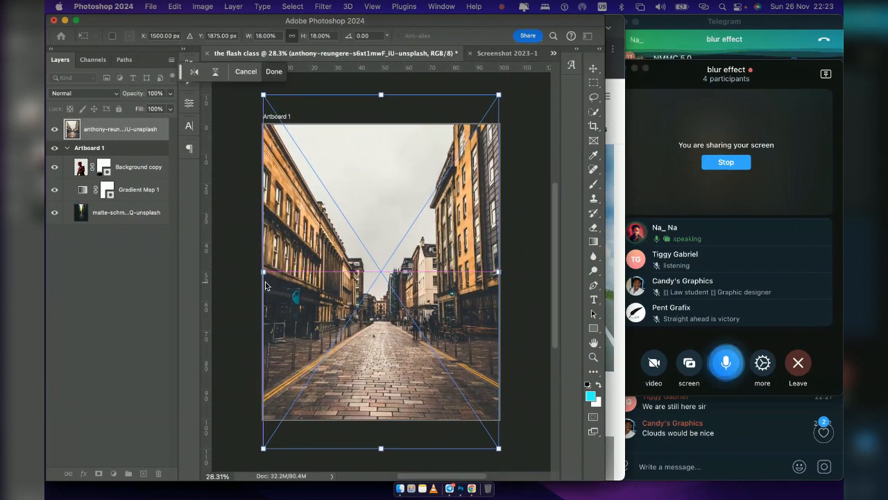
Move the street photo below the Gradient Map layer and mask out its upper area with a soft black 1100-pixel brush at 10% flow
left_click_drag(120, 127, 118, 152)
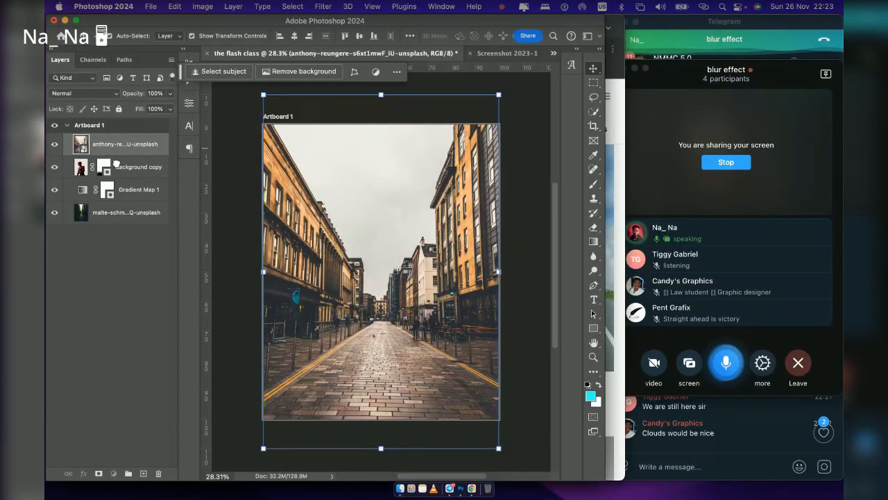
left_click_drag(116, 163, 113, 205)
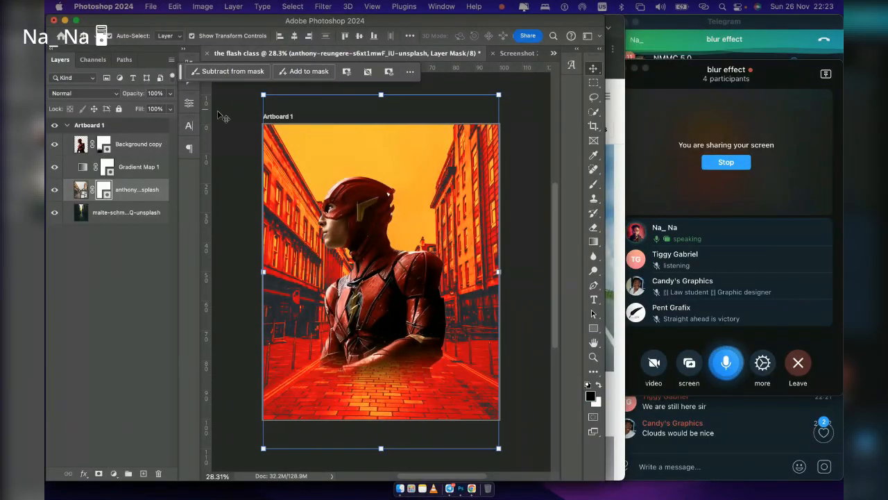
key("b")
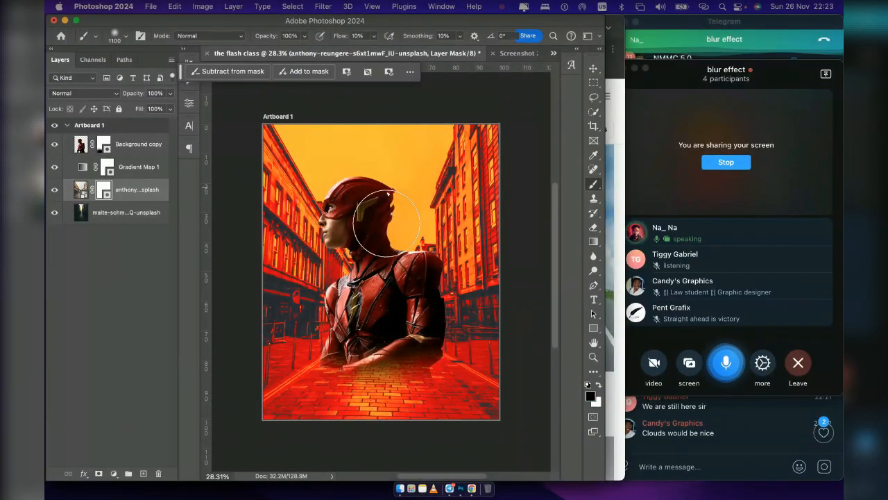
mouse_move(272, 191)
left_mouse_down()
mouse_move(319, 153)
mouse_move(356, 154)
mouse_move(365, 186)
mouse_move(430, 161)
mouse_move(375, 221)
mouse_move(298, 222)
mouse_move(319, 202)
mouse_move(469, 162)
left_mouse_up()
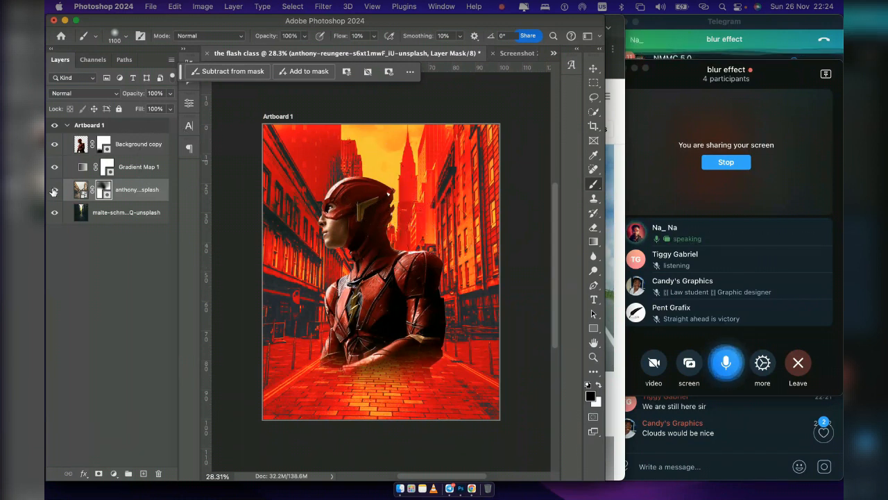
Toggle the masked street layer's visibility to compare the poster with and without it
left_click(53, 192)
left_click(54, 191)
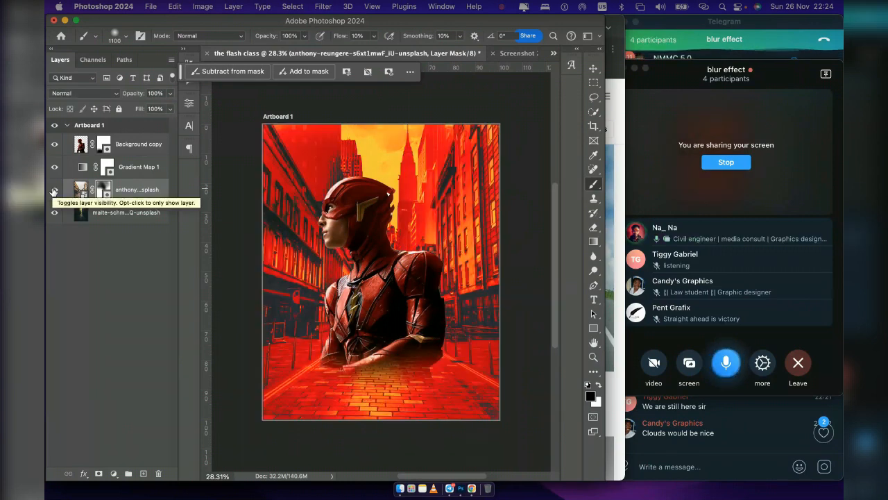
left_click(53, 191)
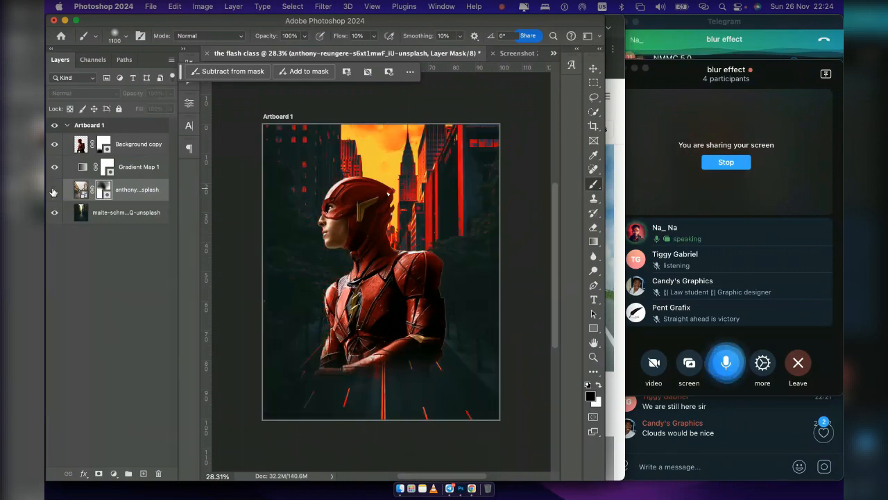
left_click(54, 192)
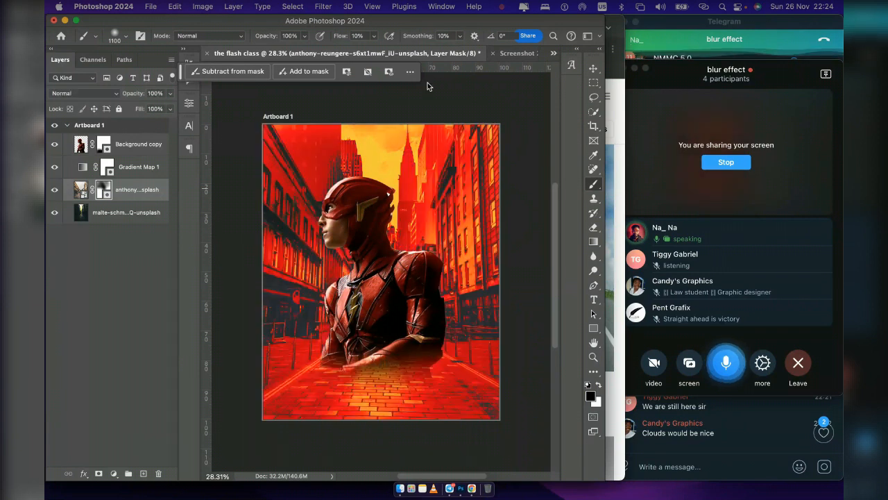
Add a Curves adjustment above the street photo and pull the RGB curve down in the highlights to darken the background
left_click(113, 473)
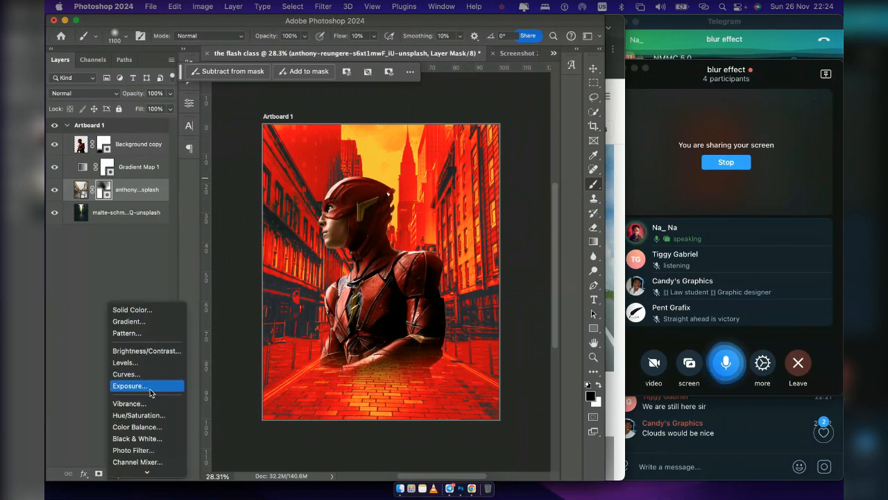
mouse_move(166, 477)
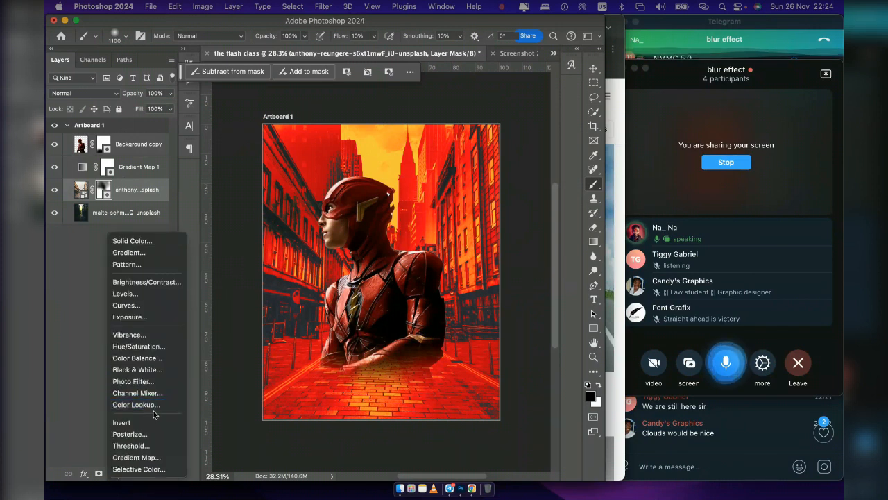
left_click(128, 305)
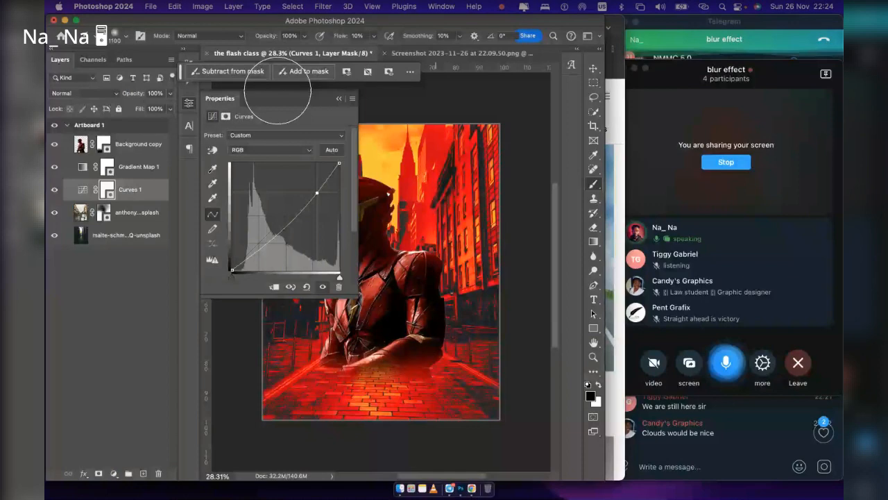
left_click(339, 98)
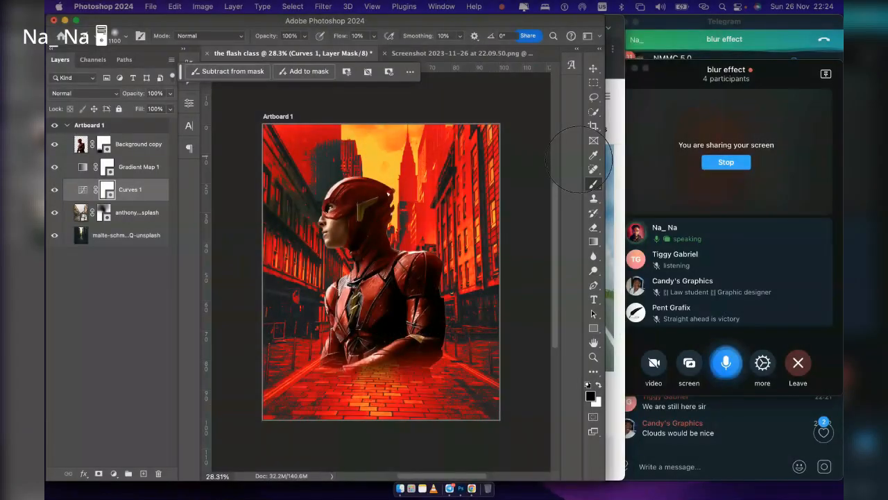
left_click(590, 69)
Switch to Chrome and search Unsplash for "cloud"
left_click(449, 221)
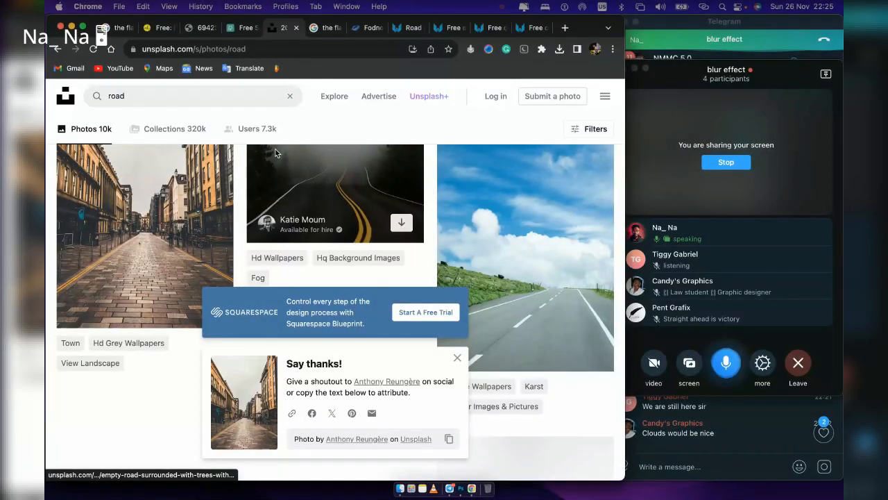
left_click(170, 95)
key("super+a")
key("BackSpace")
type("cloud")
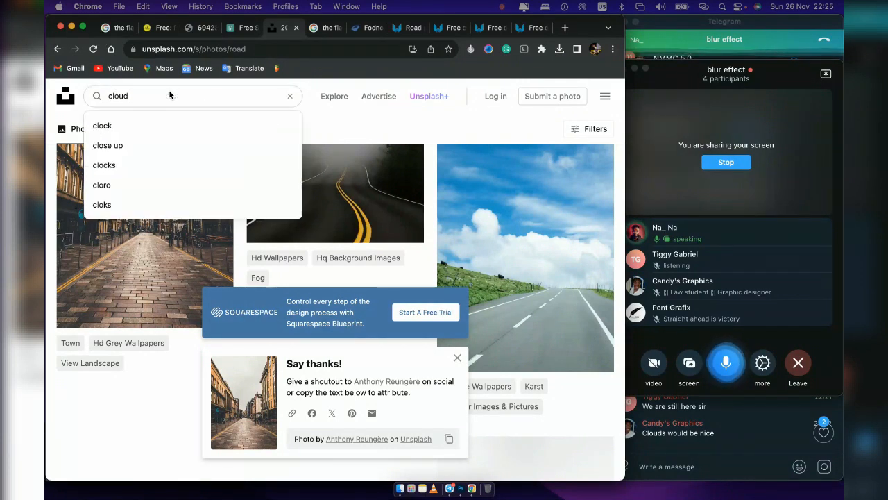
key("Return")
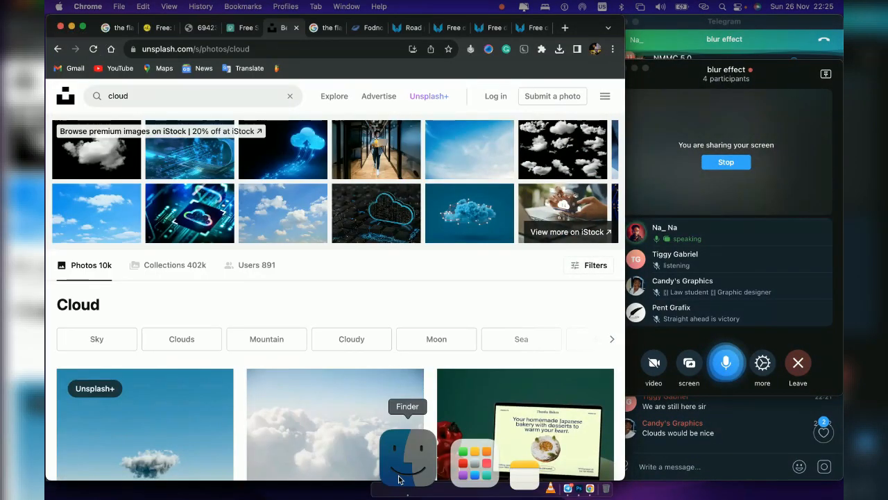
Look through the Downloads folder in Finder for usable artwork and return to the Unsplash cloud search
left_click(407, 452)
scroll(355, 303, "down", 10)
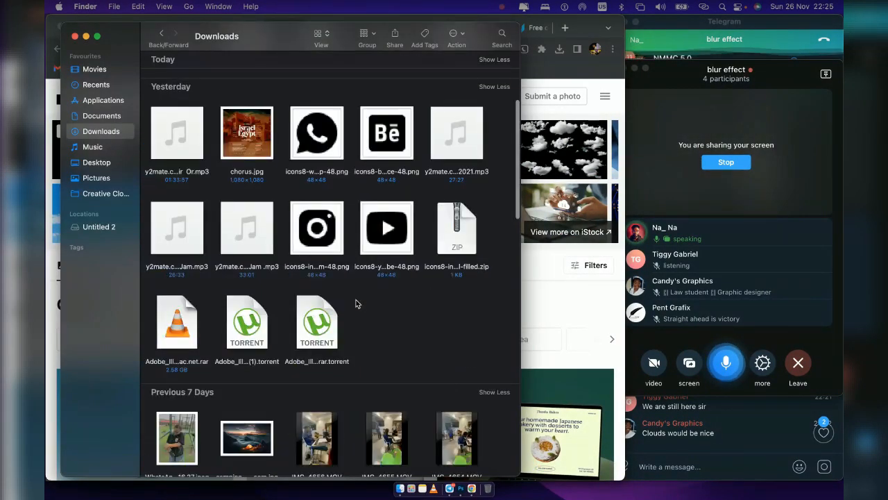
scroll(356, 303, "down", 5)
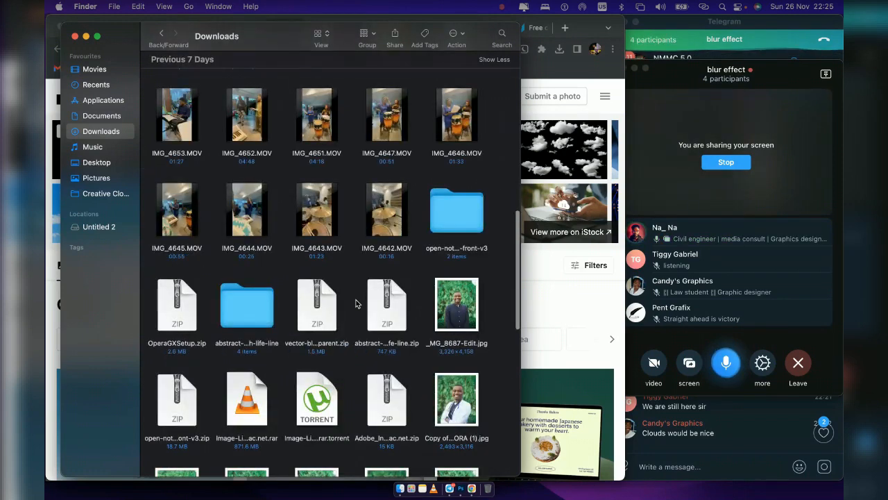
scroll(356, 304, "down", 5)
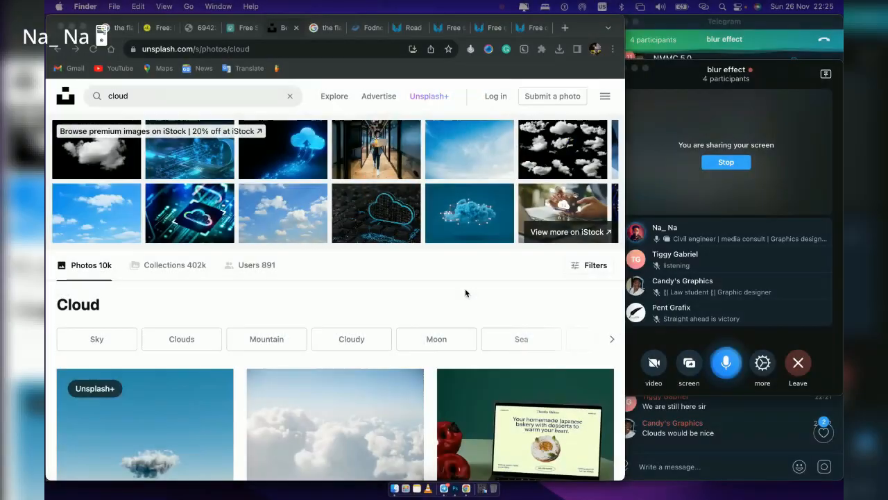
left_click(255, 93)
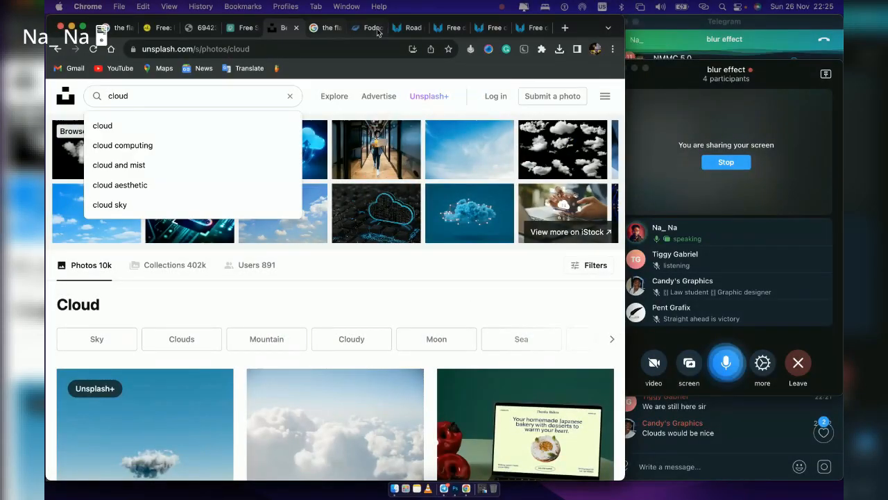
Switch to the PNGWing page and search it for "cloud"
left_click(408, 27)
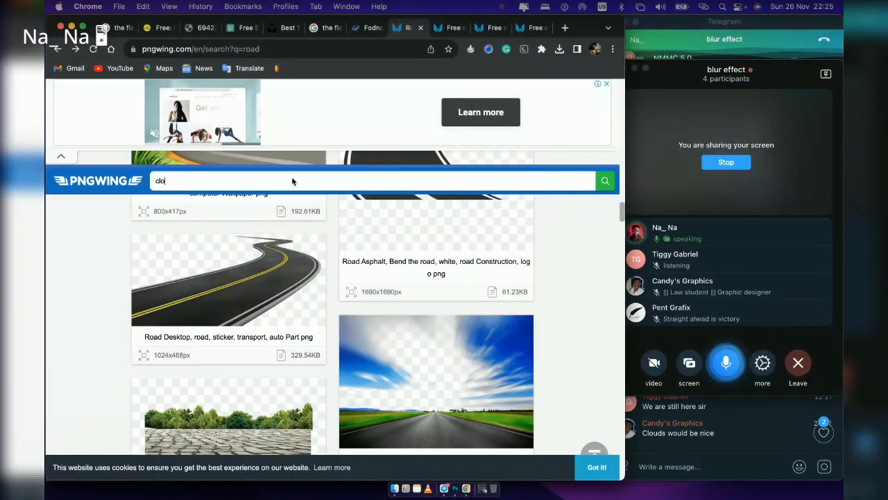
left_click(292, 180)
type("clo")
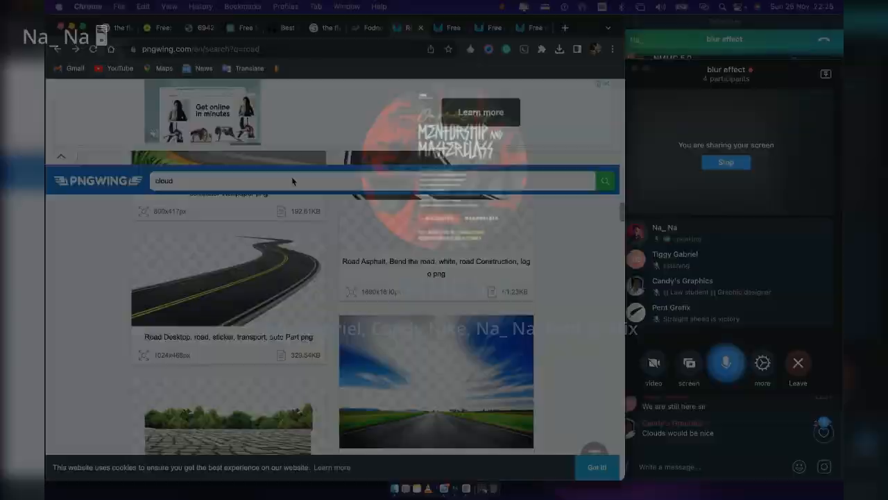
type("ud")
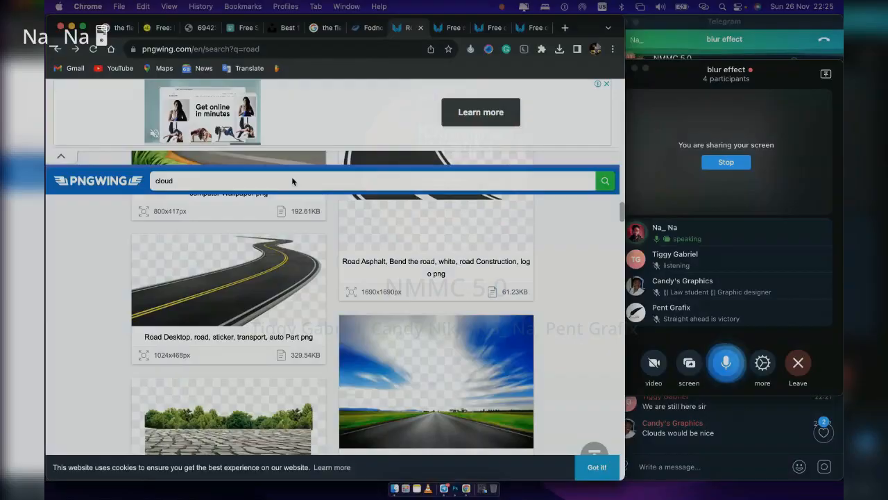
key("Return")
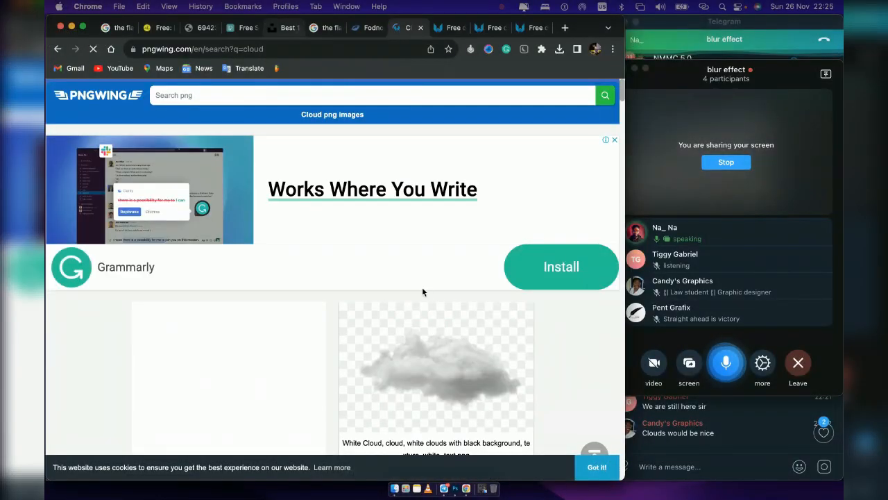
Open the white cloud PNG with the black background title from the results and download it
scroll(422, 287, "down", 2)
left_click(444, 291)
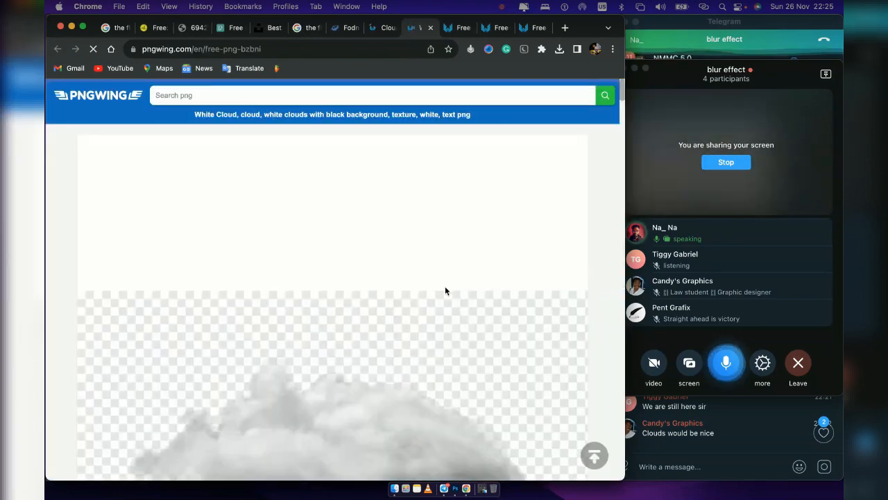
scroll(445, 291, "down", 4)
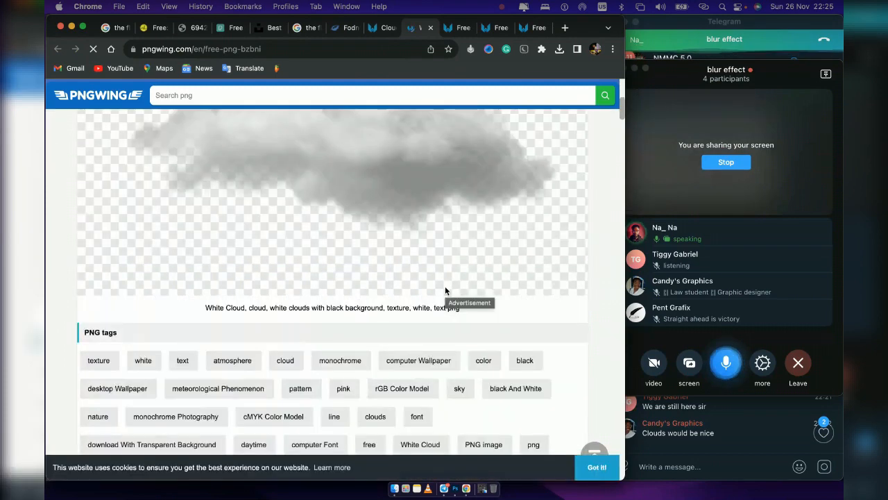
scroll(445, 291, "down", 2)
scroll(446, 291, "down", 2)
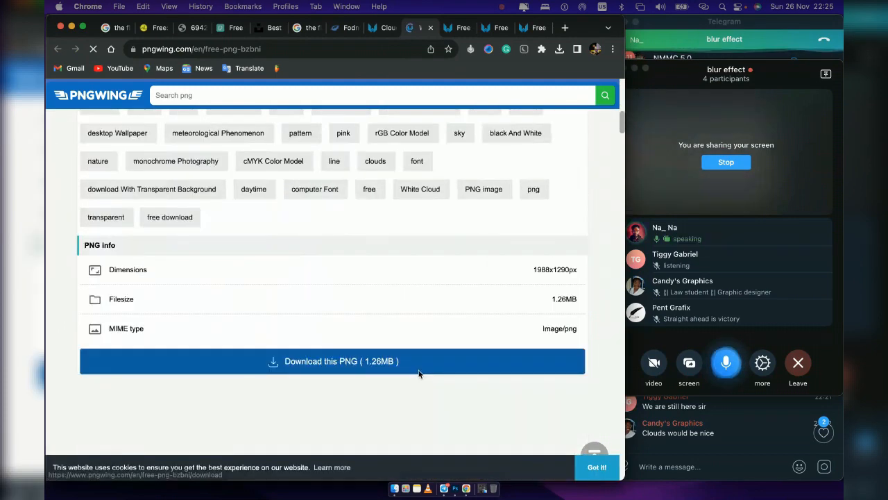
left_click(419, 362)
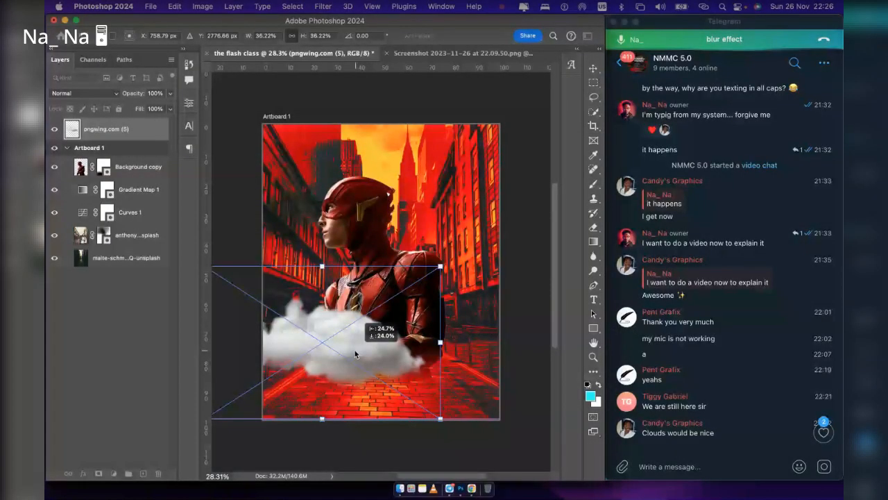
In Photoshop, arrange the cloud and its copies in a band across the figure's waist and group the three cloud layers
left_click_drag(355, 350, 344, 382)
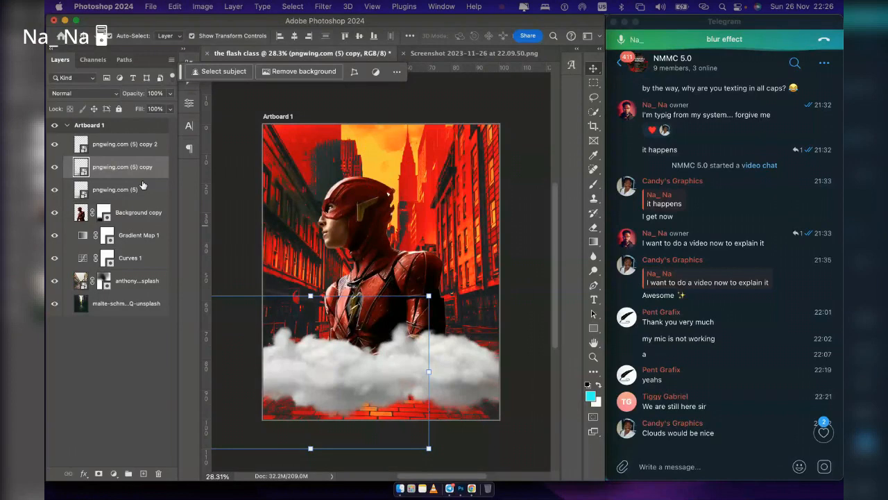
left_click(142, 186)
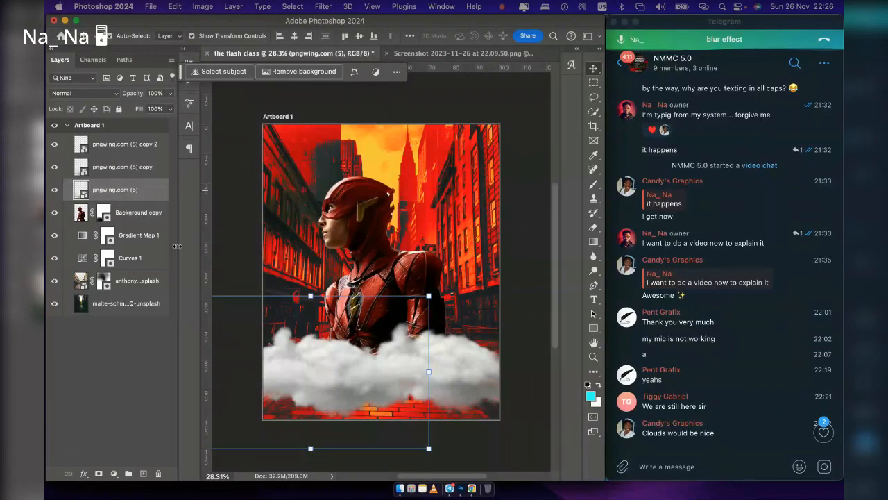
left_click_drag(322, 367, 348, 372)
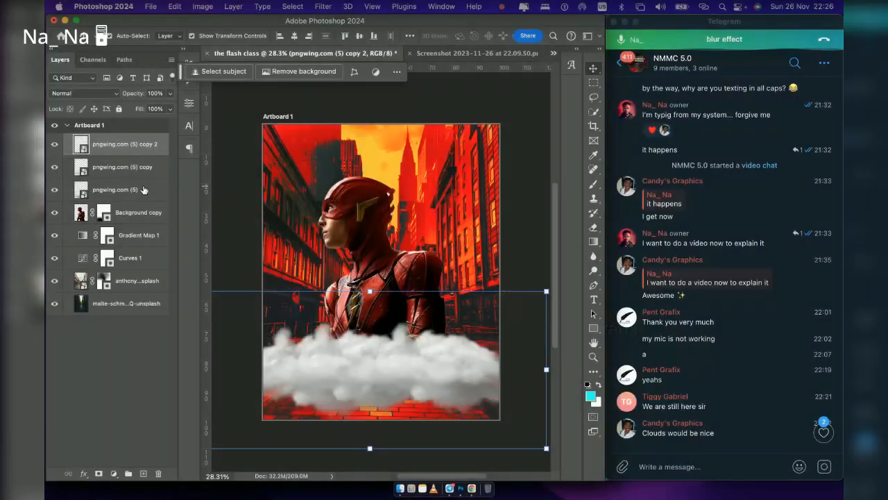
left_click(142, 189, "shift")
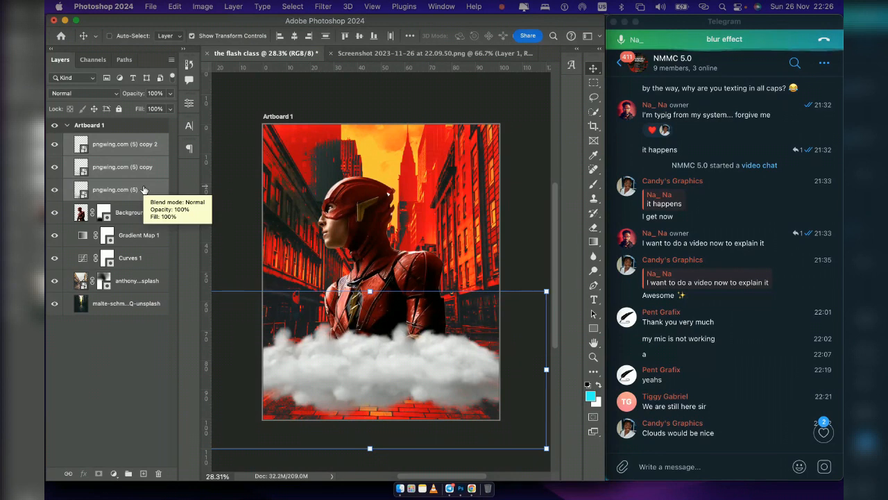
key("super+g")
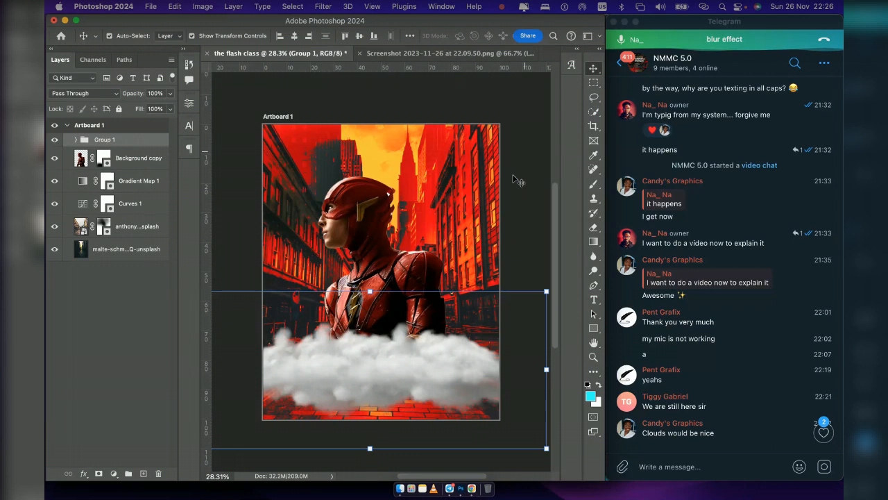
left_click(497, 94)
Add a new layer above the cloud group and set the brush colour to fdc11f, sampled from the yellow sky
left_click(593, 184)
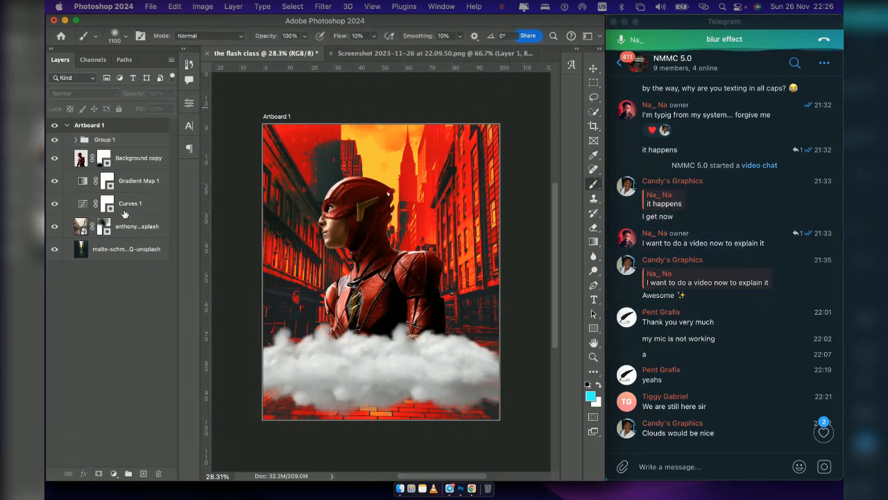
left_click(143, 473)
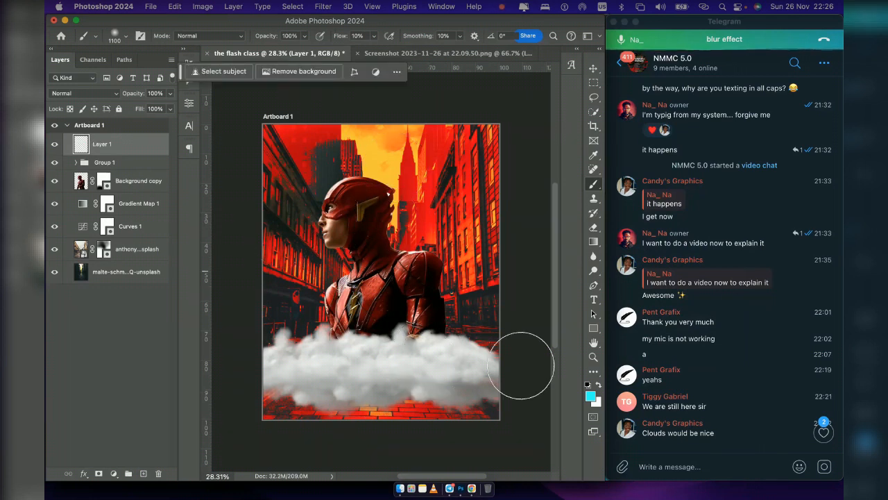
left_click(591, 397)
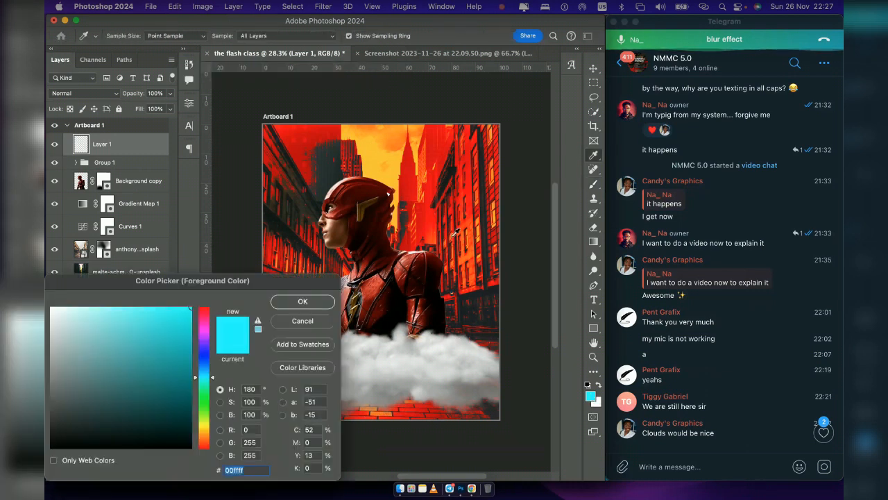
left_click(397, 165)
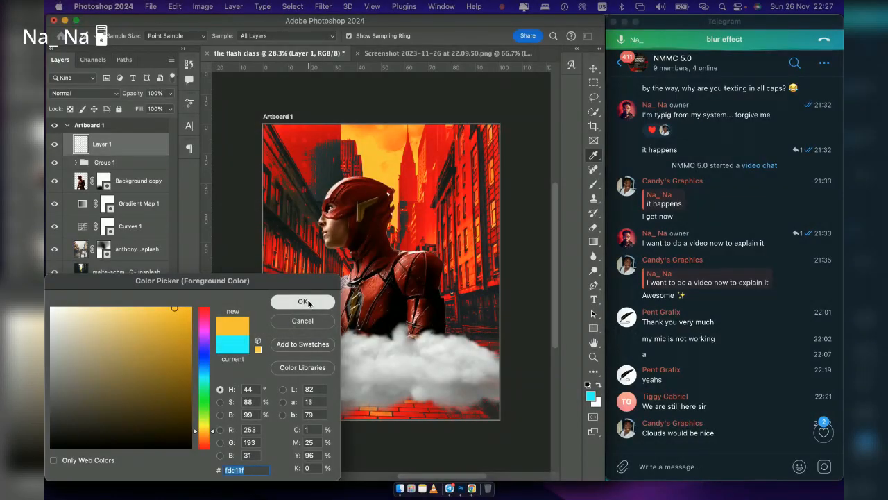
left_click(303, 301)
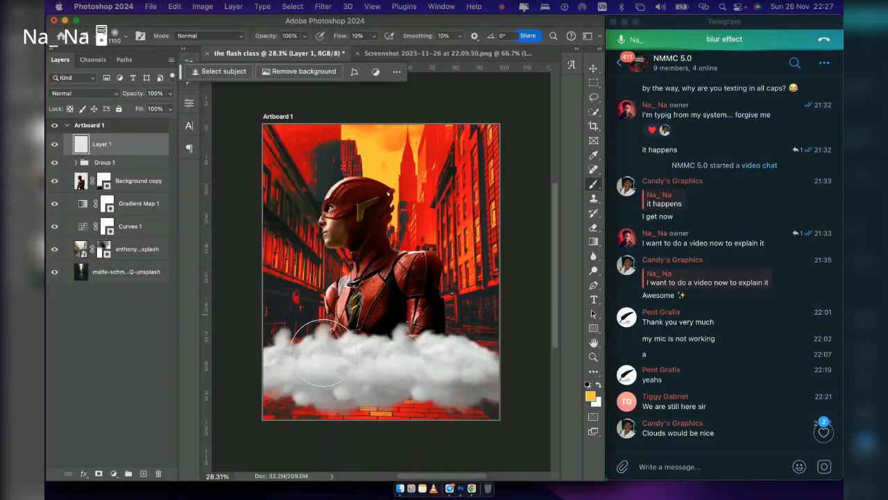
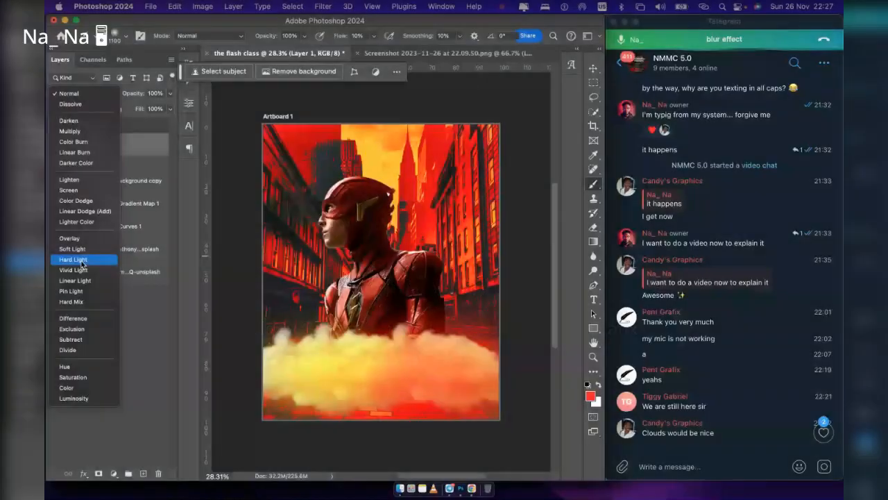
Set the blend mode of the painted colour layer over the clouds to Hard Light
left_click(81, 263)
left_click(98, 97)
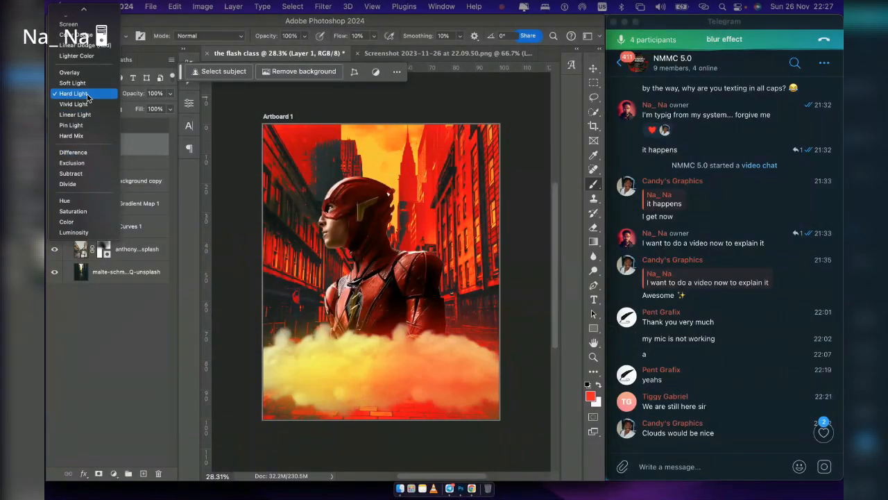
left_click(88, 97)
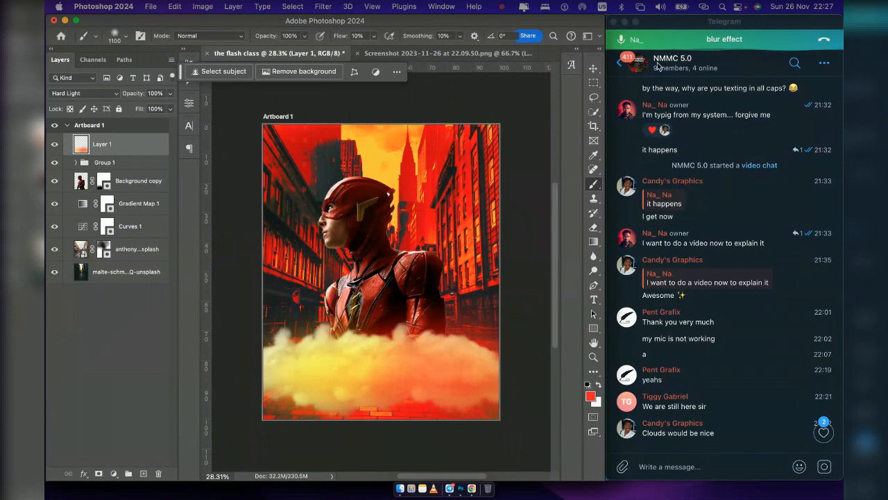
Convert the cloud group with its three cloud layers into a single smart object
left_click(595, 69)
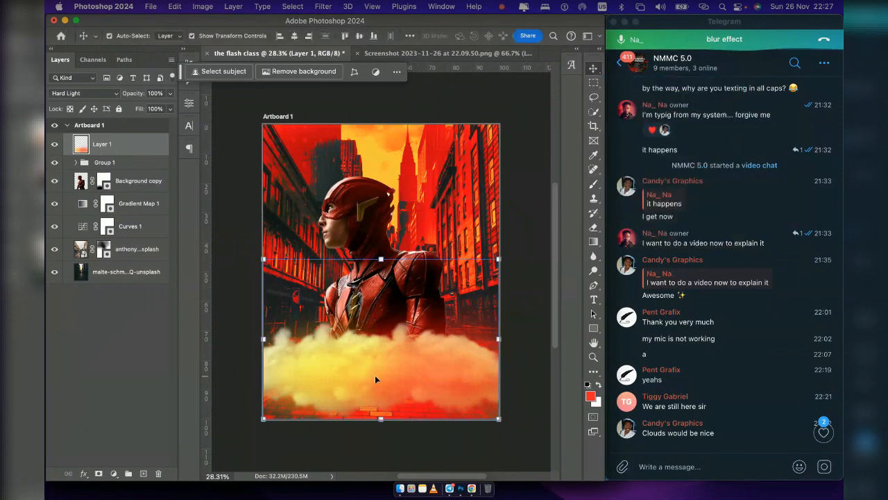
left_click(77, 162)
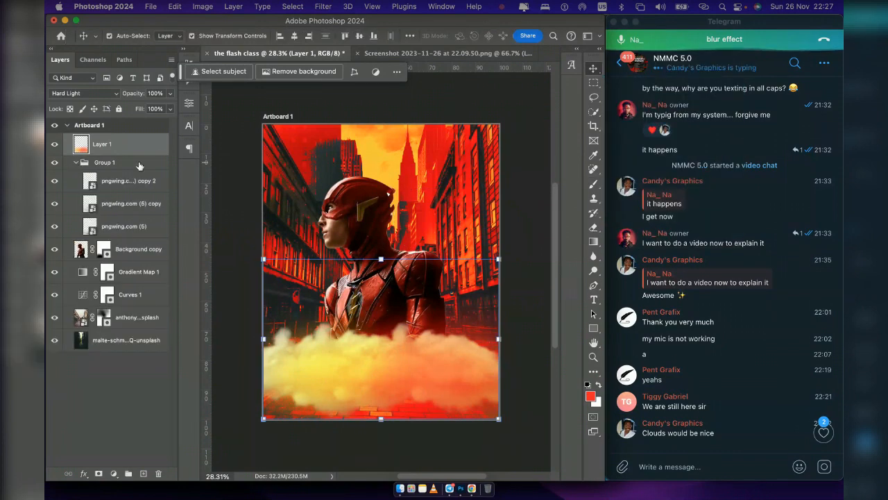
left_click(104, 163)
left_click(146, 227, "shift")
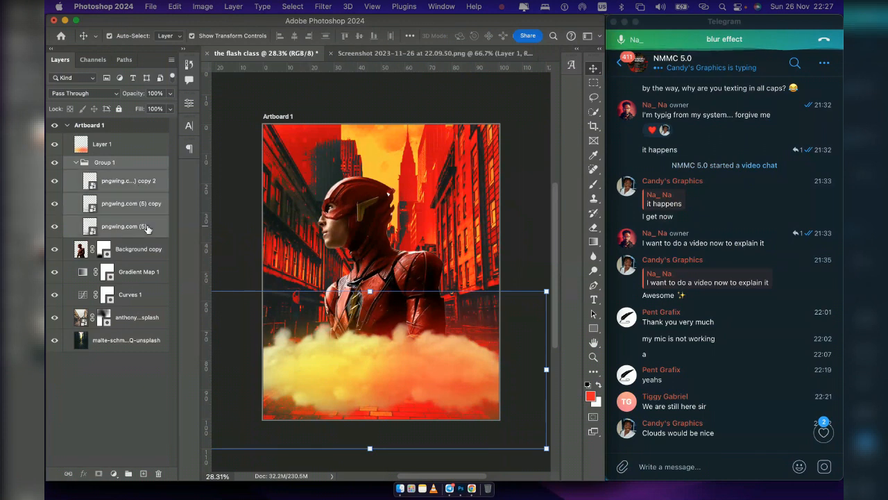
right_click(146, 228)
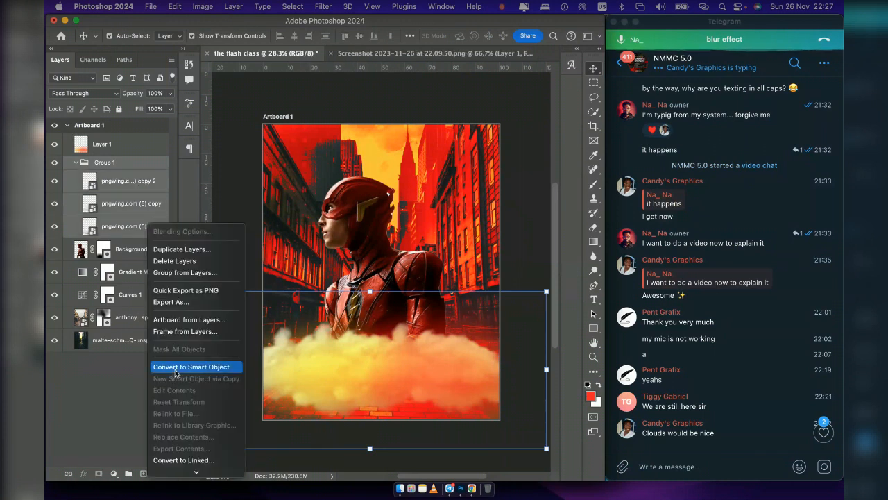
left_click(175, 368)
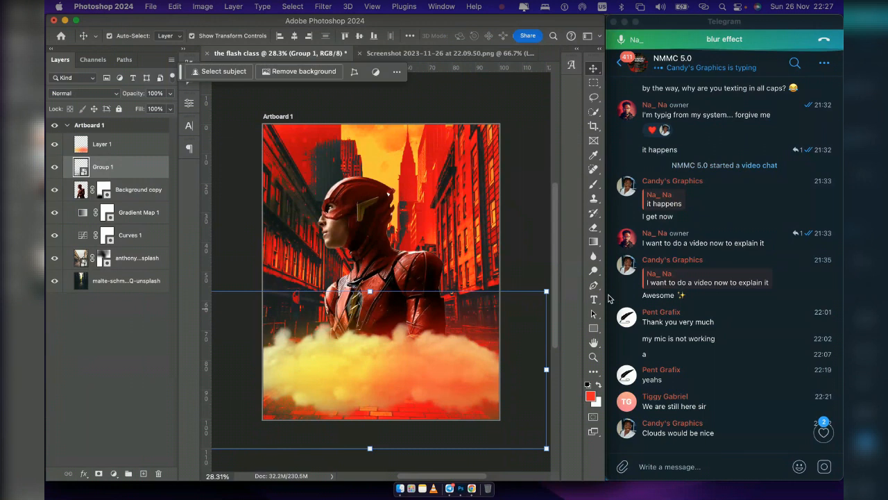
Bring up the "blur effect" group call window in Telegram
left_click(712, 41)
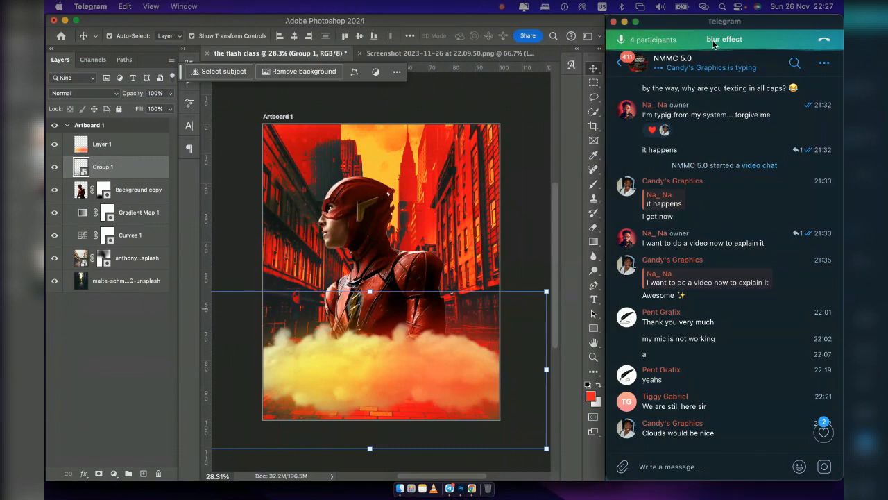
left_click(712, 41)
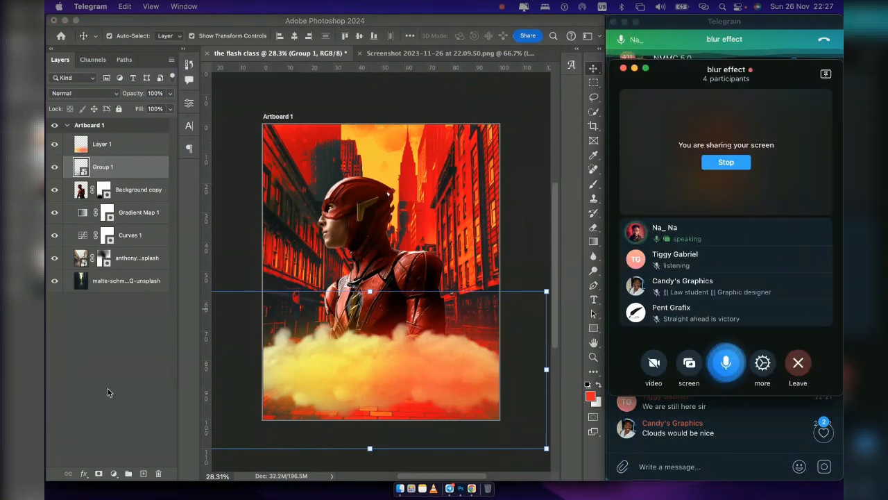
Lock the painted colour layer in Photoshop and shift the cloud smart object slightly down and to the right
left_click(408, 374)
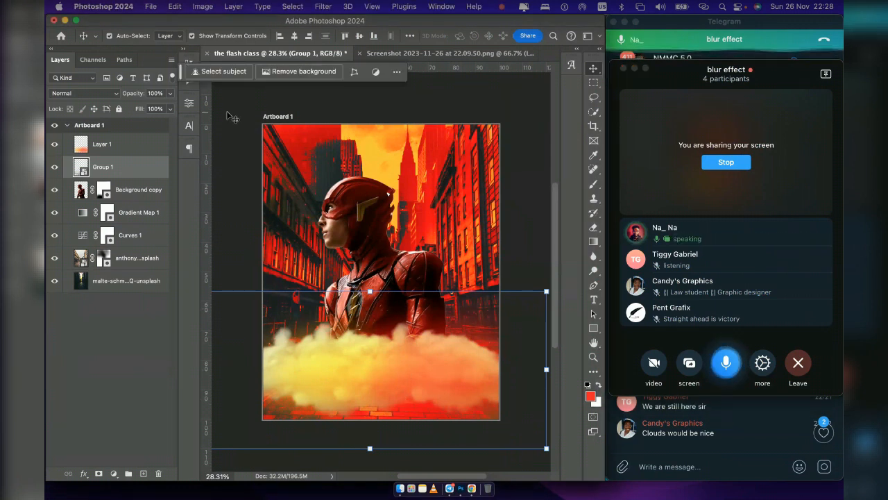
left_click(137, 144)
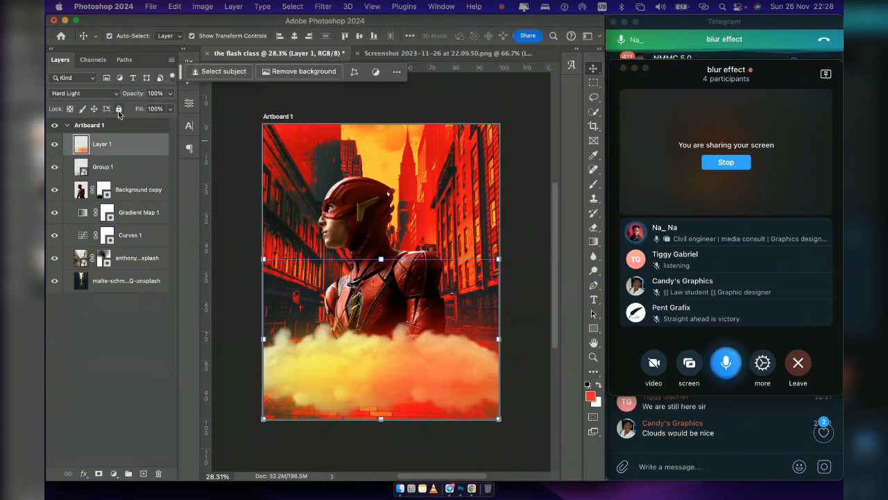
left_click(119, 109)
left_click(423, 358)
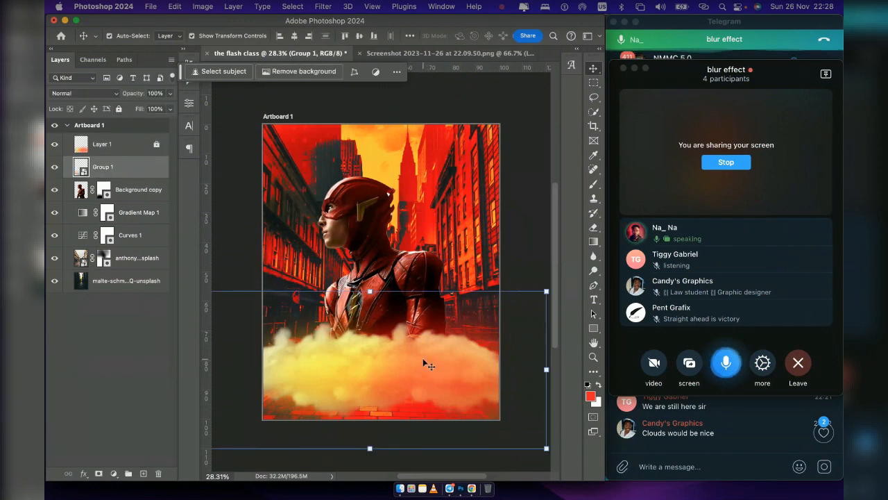
left_click_drag(422, 383, 425, 375)
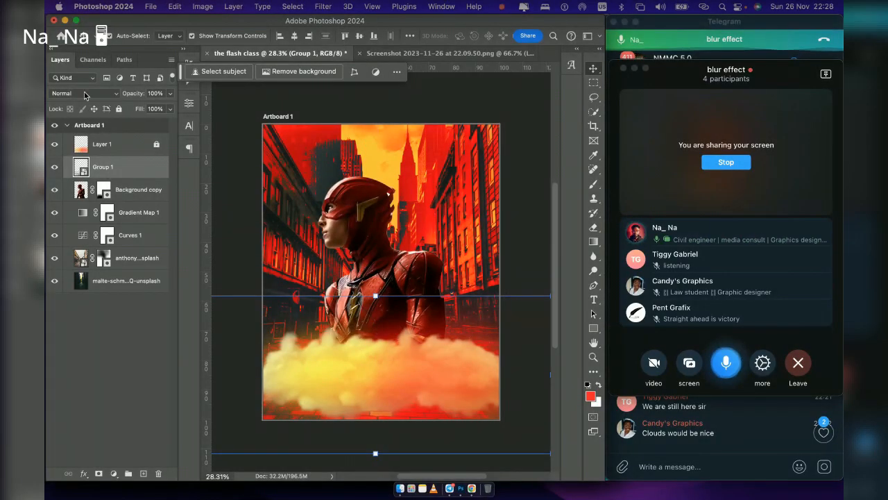
Preview blend modes such as Overlay on the cloud smart object, keep Normal and deselect the layer
left_click(85, 95)
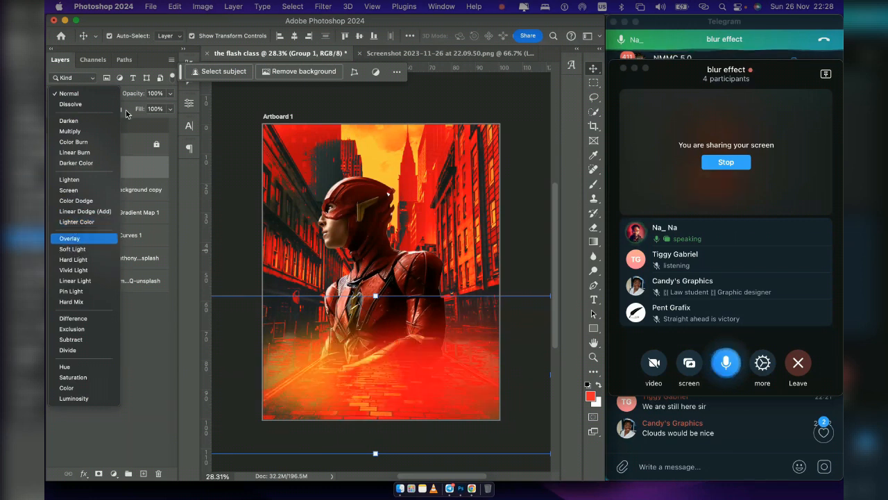
left_click(228, 167)
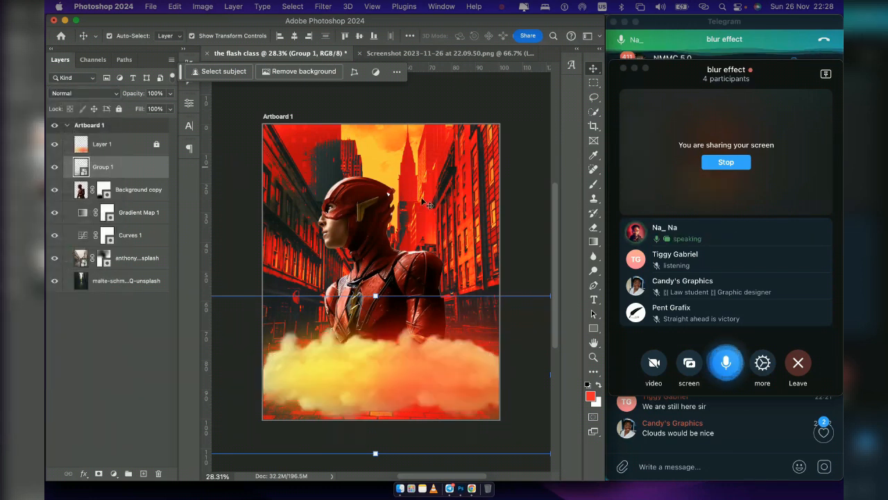
left_click(519, 98)
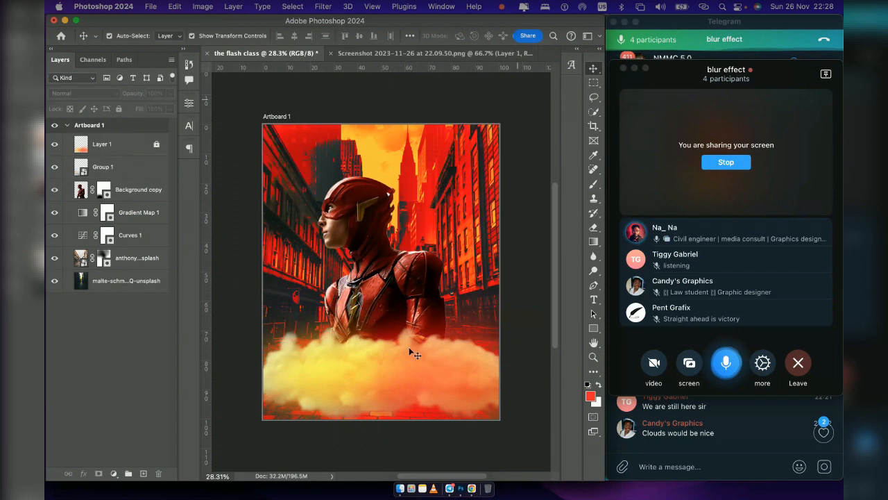
Switch to Finder, extract The-Flash-Font.zip in the Downloads folder and open the extracted Elements.ttf
left_click(392, 369)
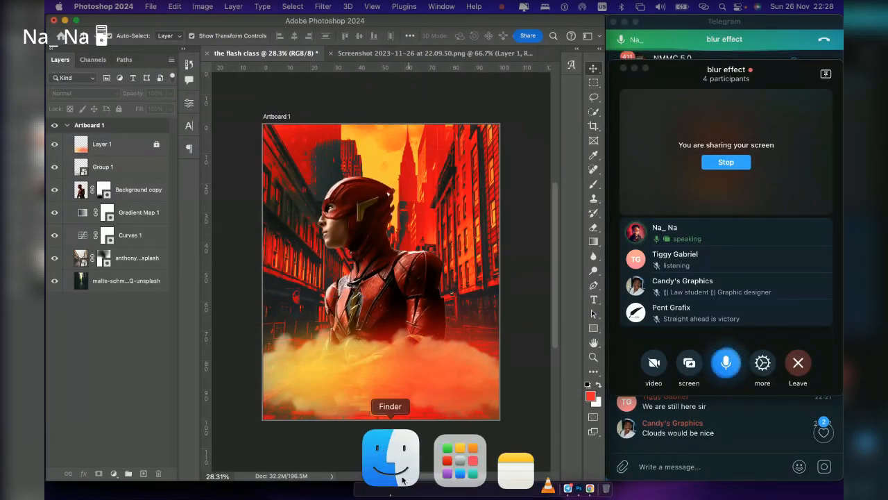
left_click(391, 458)
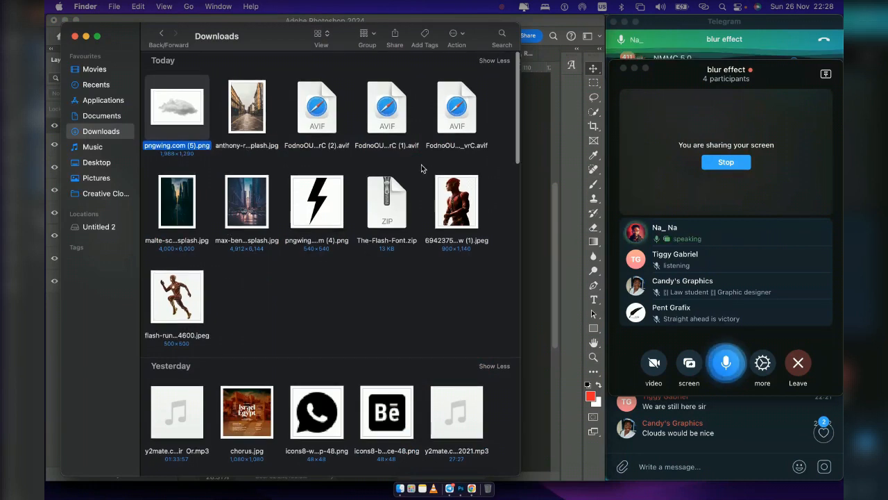
left_click(399, 213)
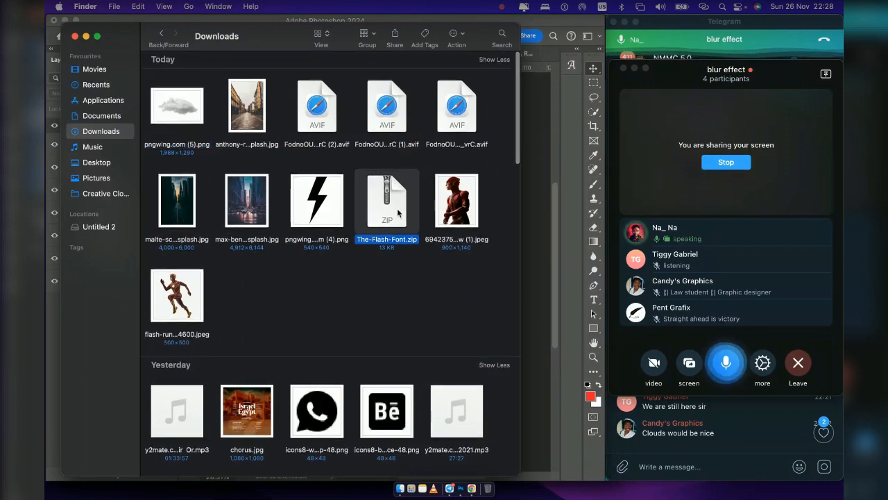
double_click(398, 213)
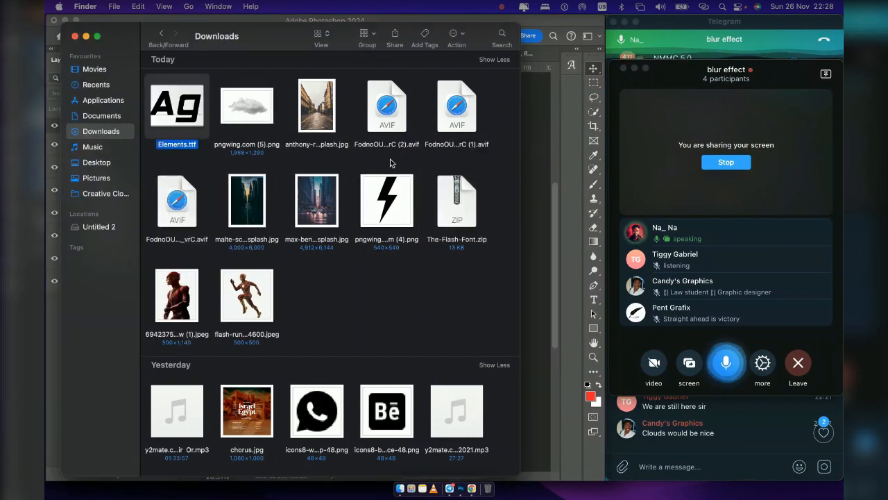
double_click(178, 119)
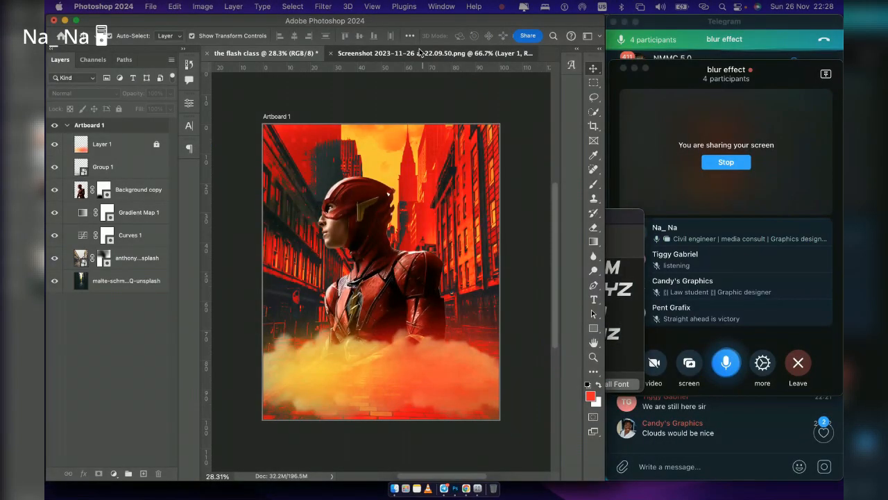
Check the title lettering on the reference poster in Photoshop, and install Elements.ttf in Font Book by ticking it in Font Validation
left_click(419, 52)
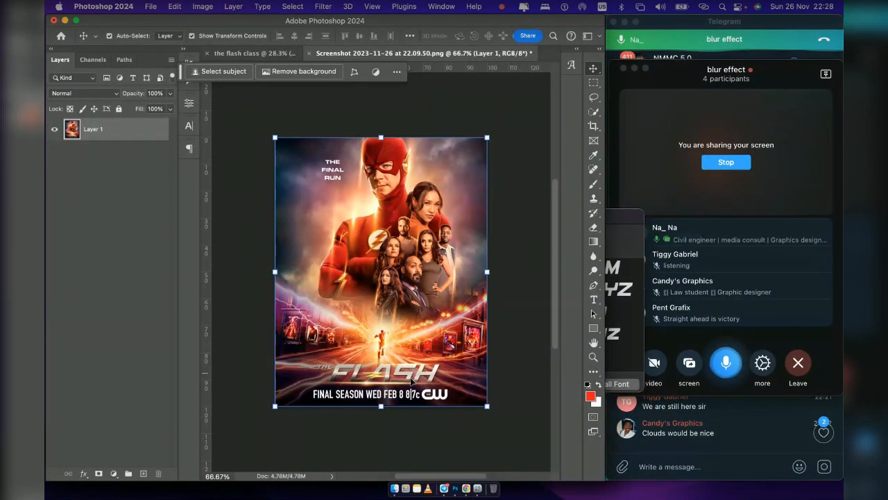
left_click(395, 488)
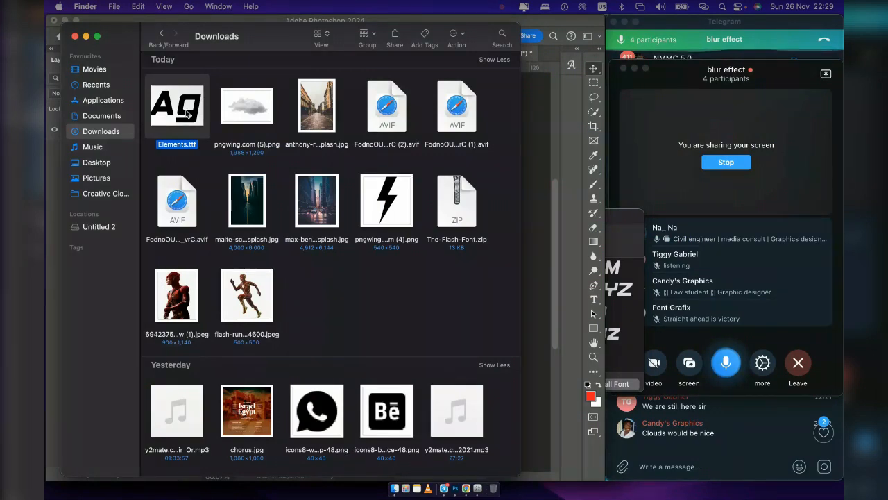
left_click(478, 472)
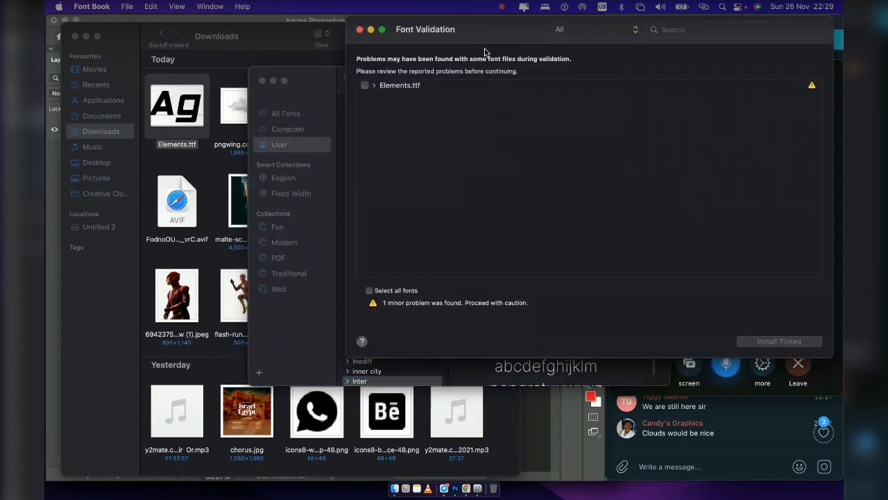
left_click(364, 85)
left_click(375, 86)
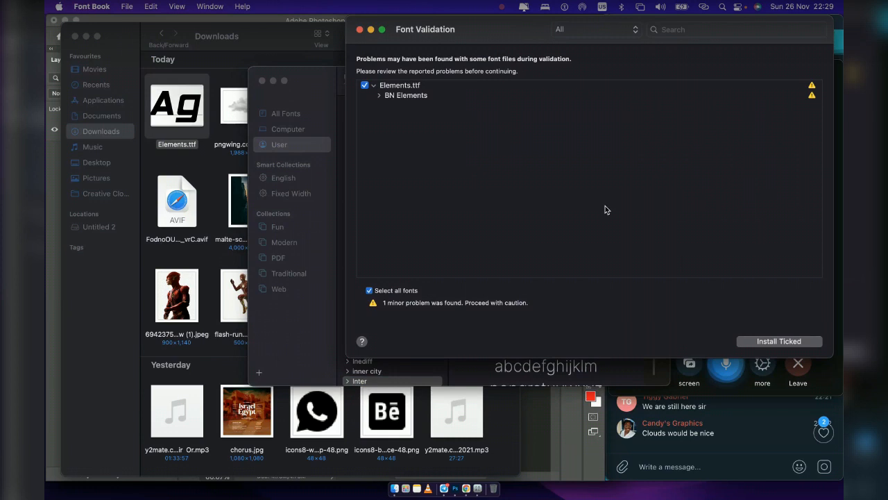
left_click(379, 96)
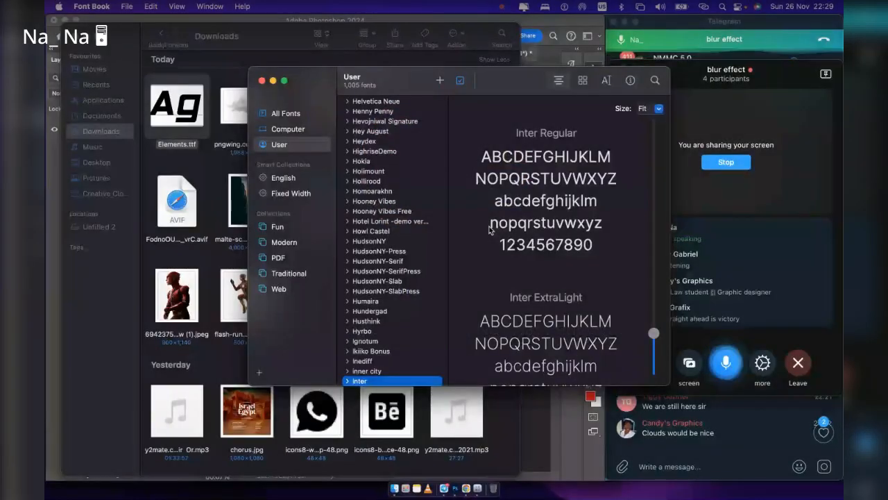
Browse the user font list for the Elements font and preview the Elgian entry
scroll(380, 201, "down", 3)
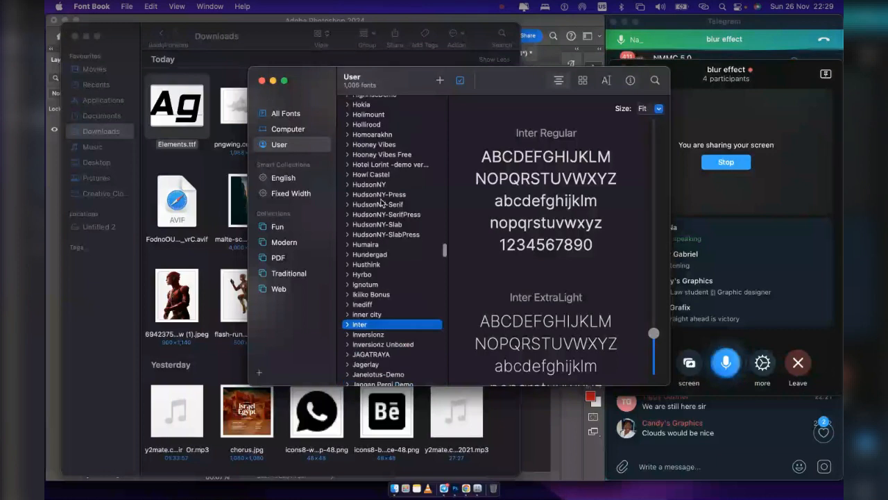
scroll(380, 201, "up", 10)
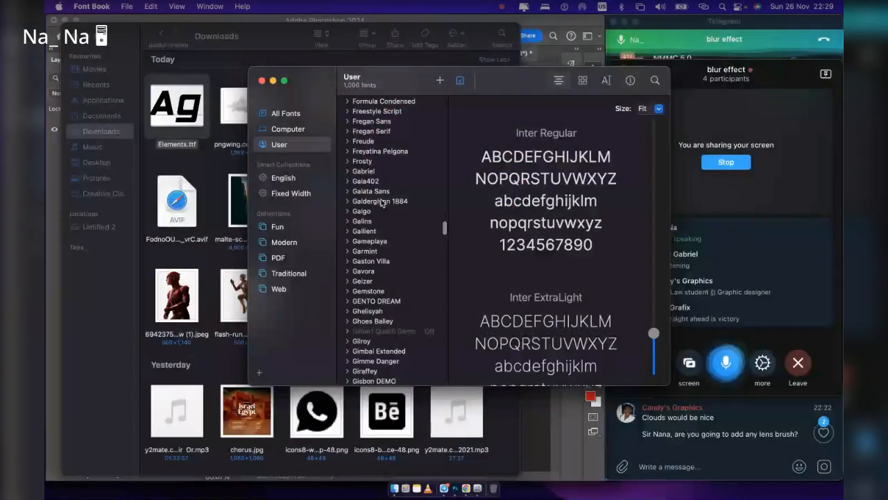
scroll(381, 202, "up", 5)
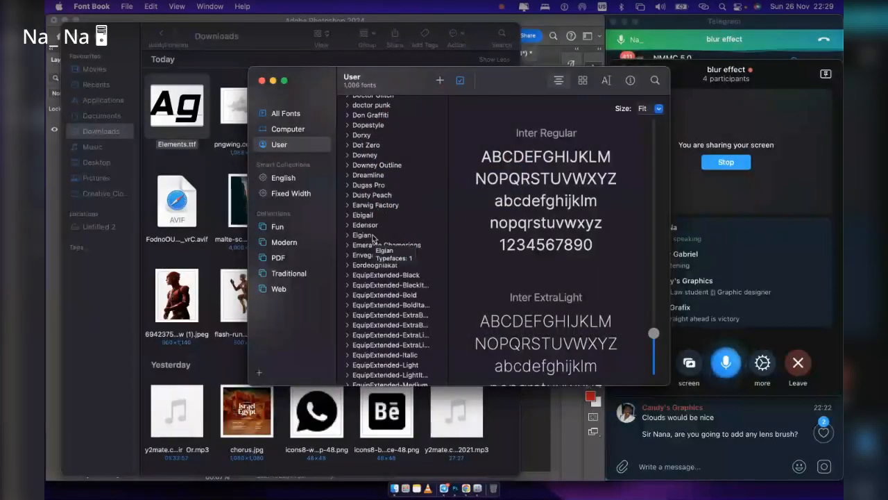
left_click(373, 238)
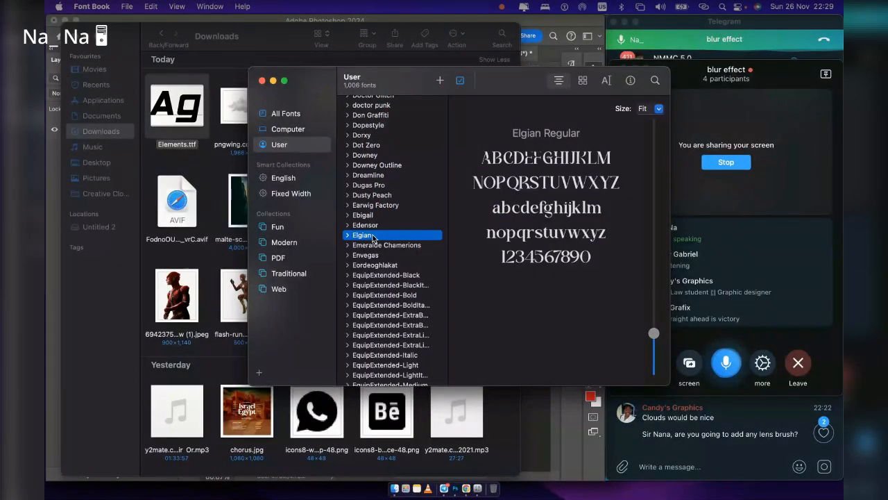
left_click(348, 236)
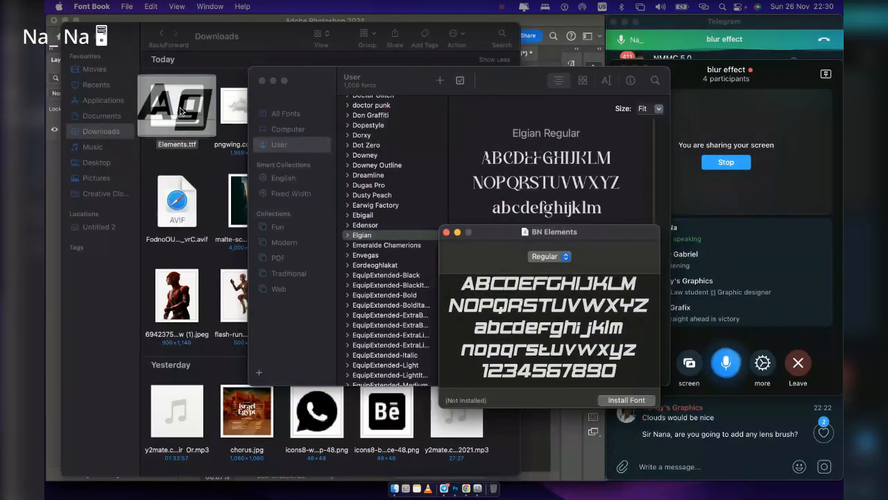
Review the BN Elements validation entries, install the ticked Elements.ttf again and look for the font in the user list
left_click(627, 400)
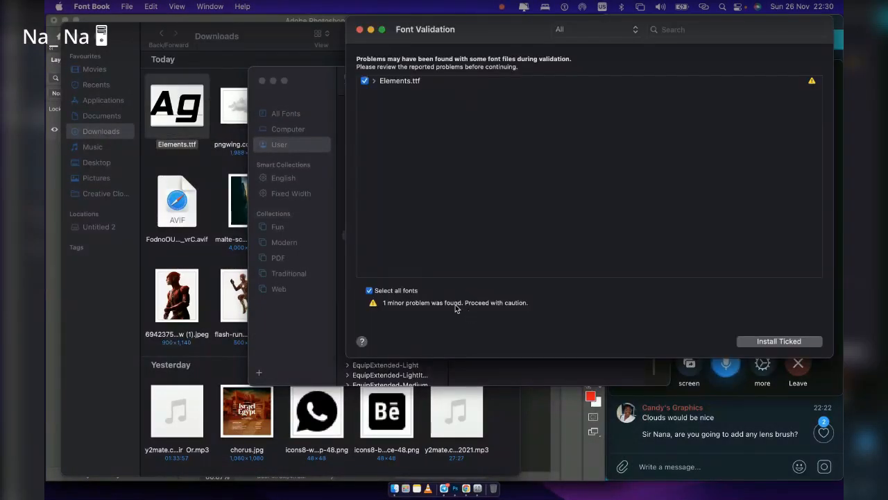
left_click(373, 81)
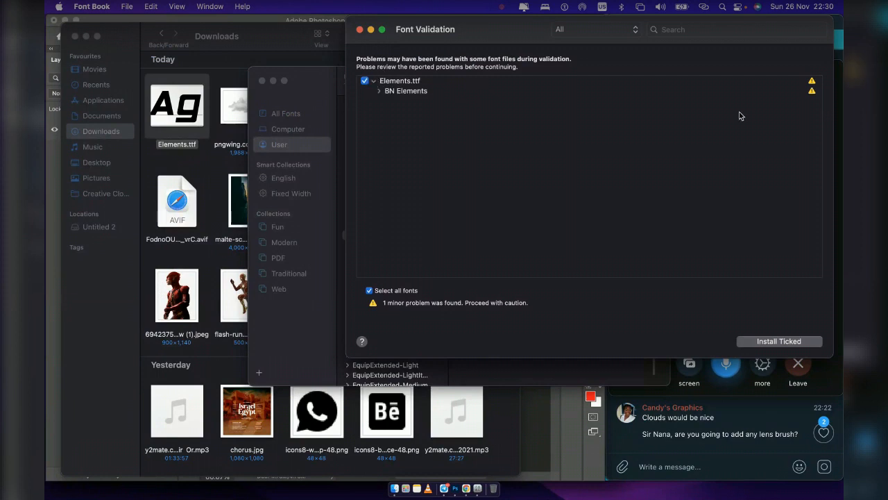
left_click(378, 91)
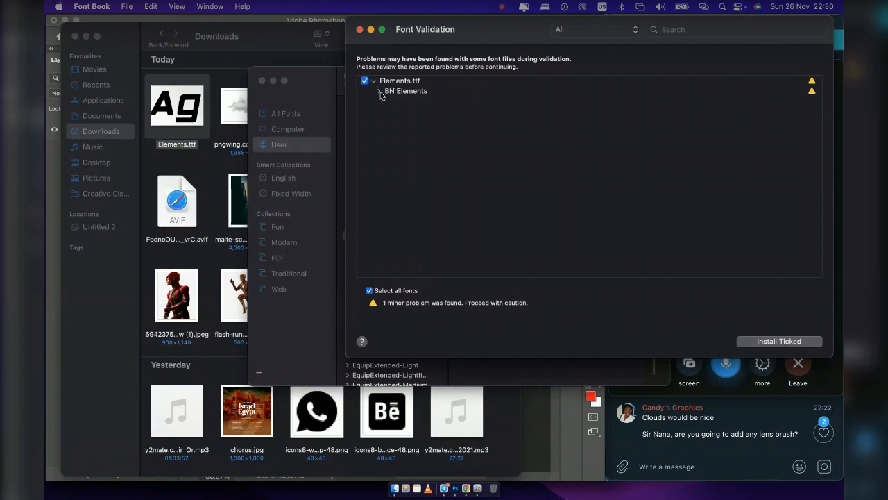
left_click(622, 110)
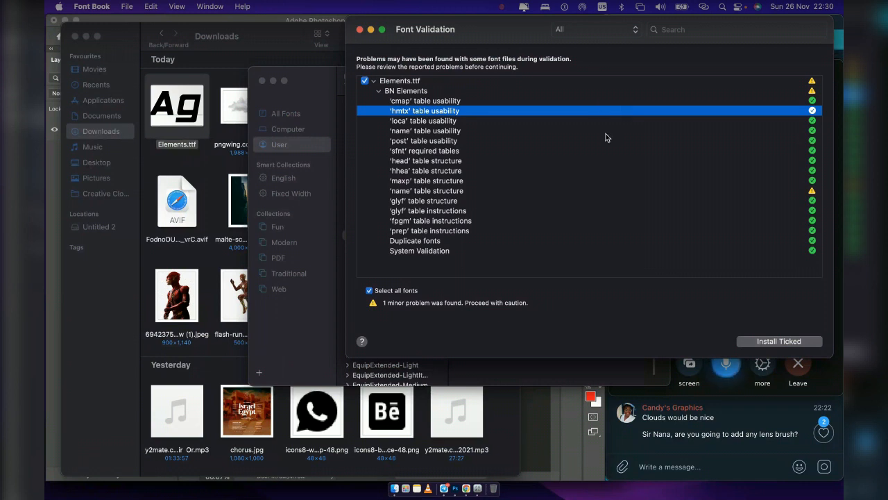
left_click(599, 222)
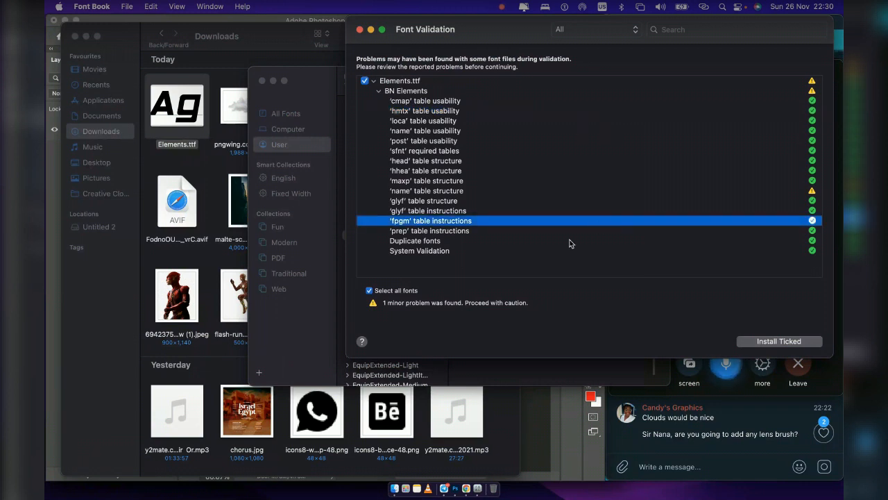
left_click(570, 241)
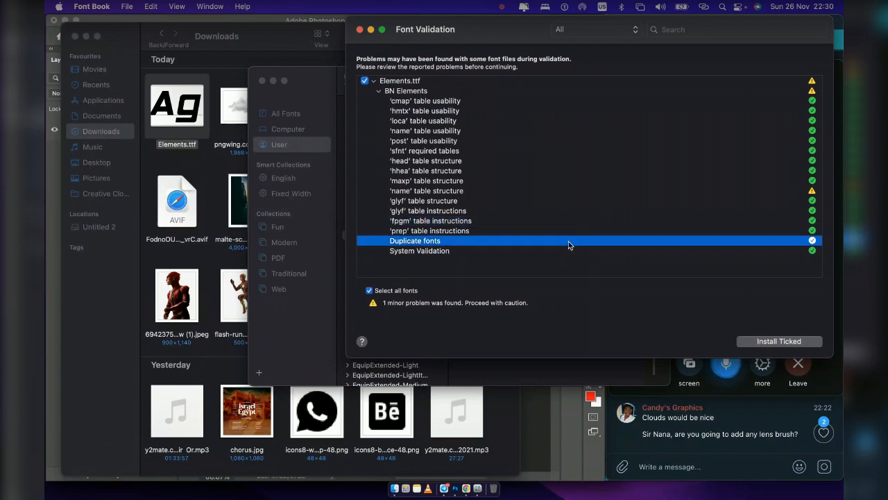
left_click(814, 253)
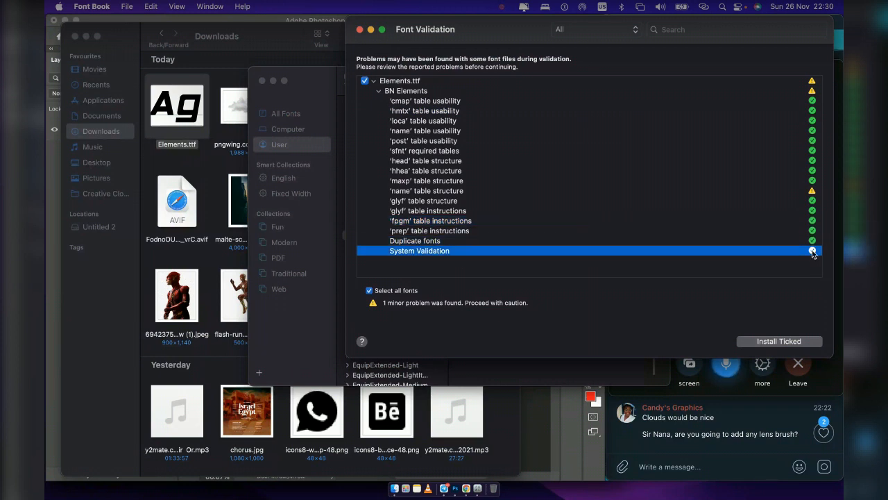
left_click(817, 191)
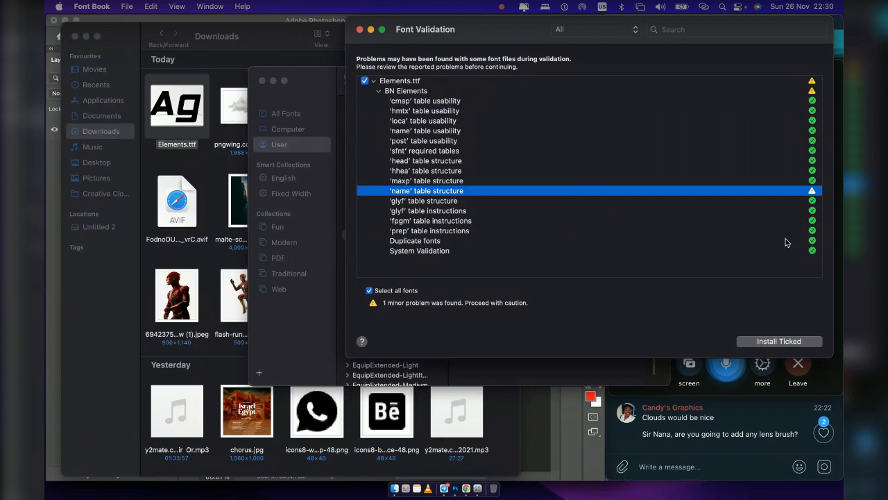
left_click(761, 342)
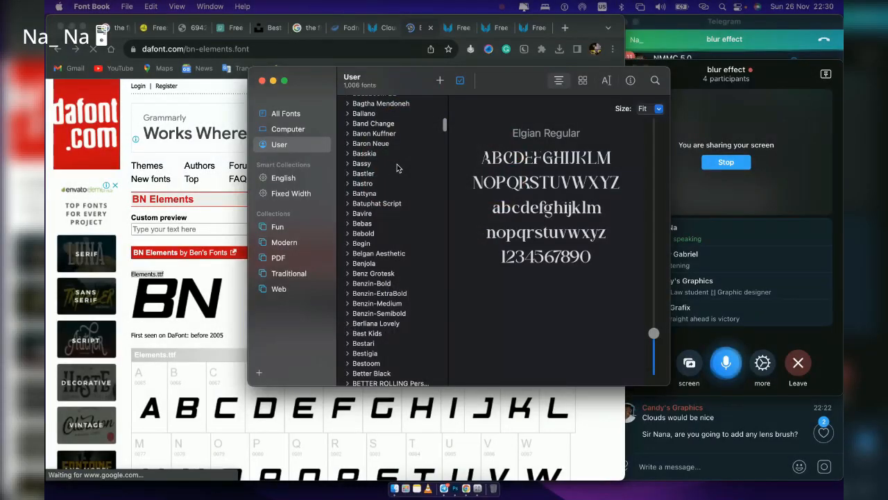
scroll(396, 167, "down", 10)
left_click(384, 307)
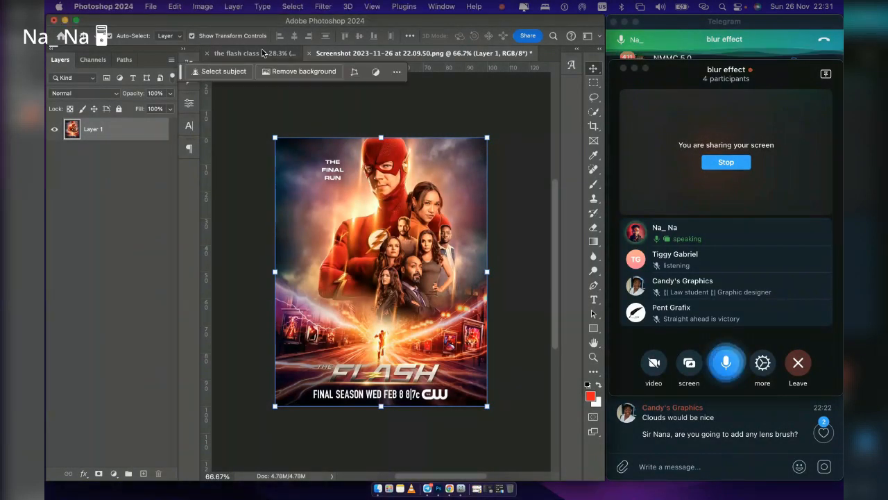
Switch to the flash class document in Photoshop and add the horizontal text "Flash" over the clouds below the figure
left_click(259, 55)
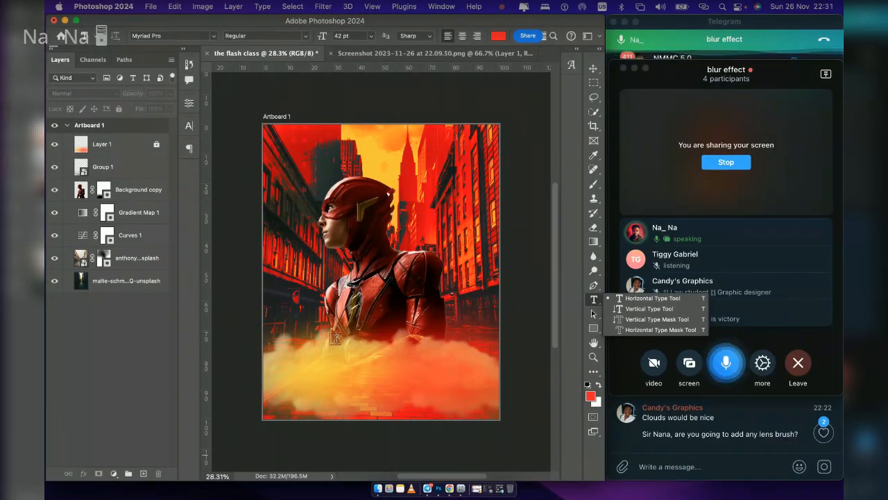
left_click(343, 353)
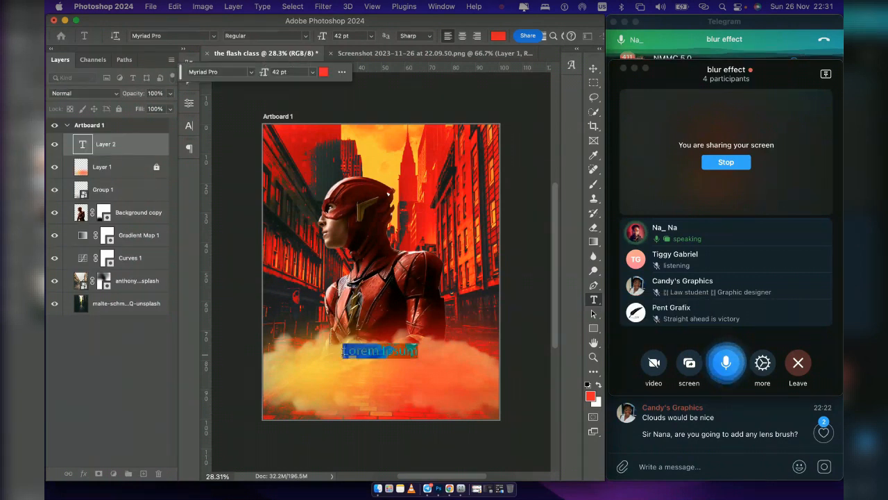
key("BackSpace")
type("Flash")
key("super+a")
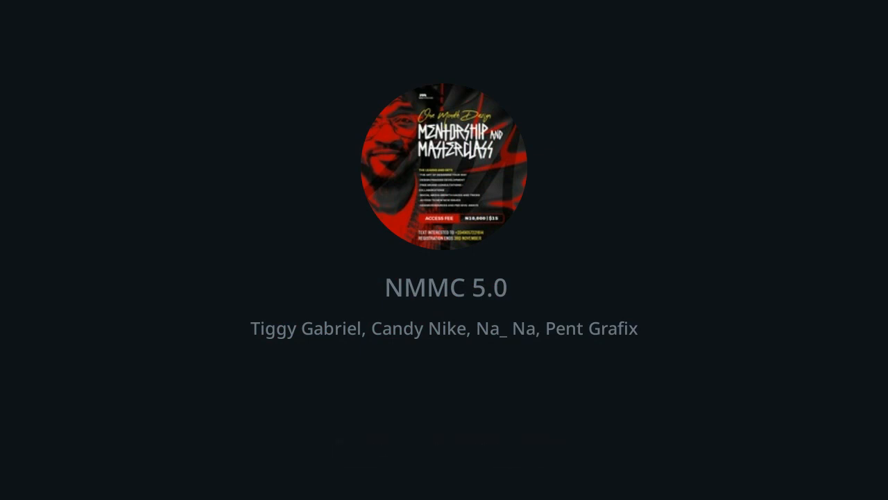
key("super+Return")
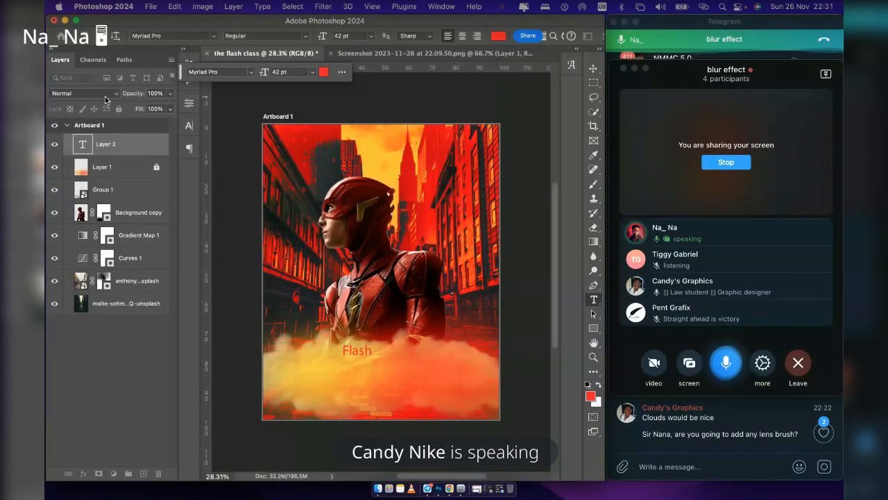
left_click(116, 95)
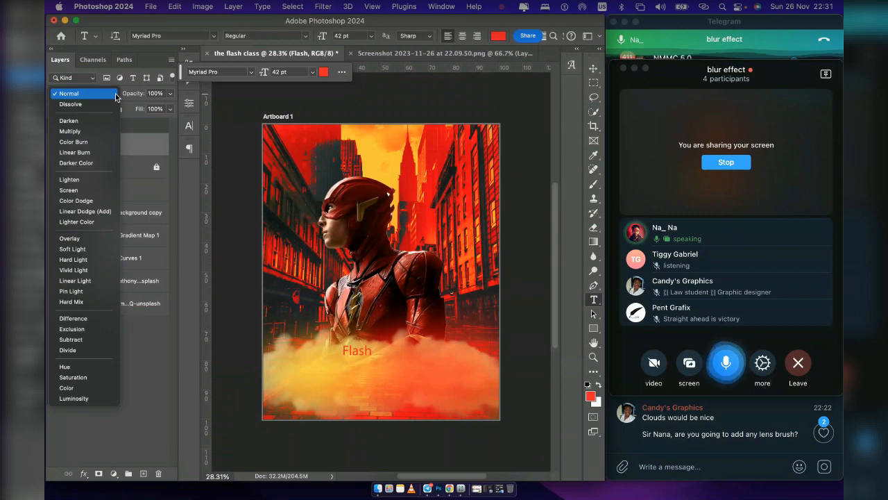
left_click(146, 75)
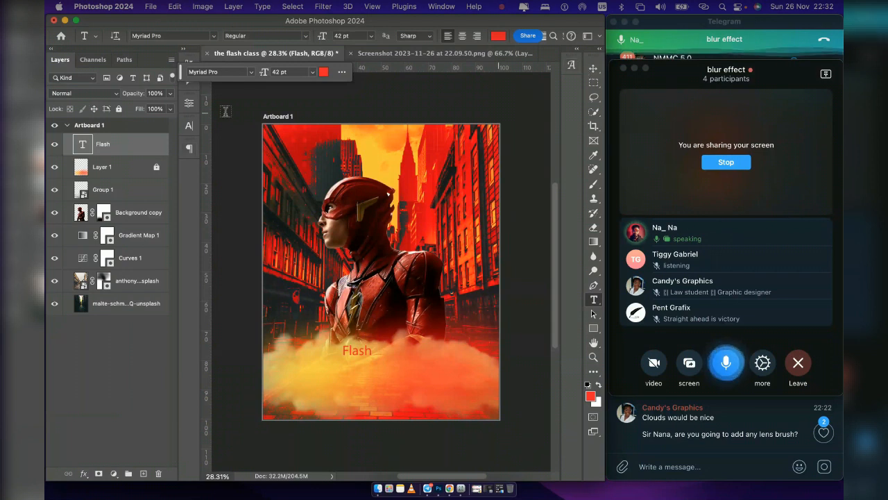
Set the Flash text's font to BN Elements and its size to 110 pt
left_click(189, 126)
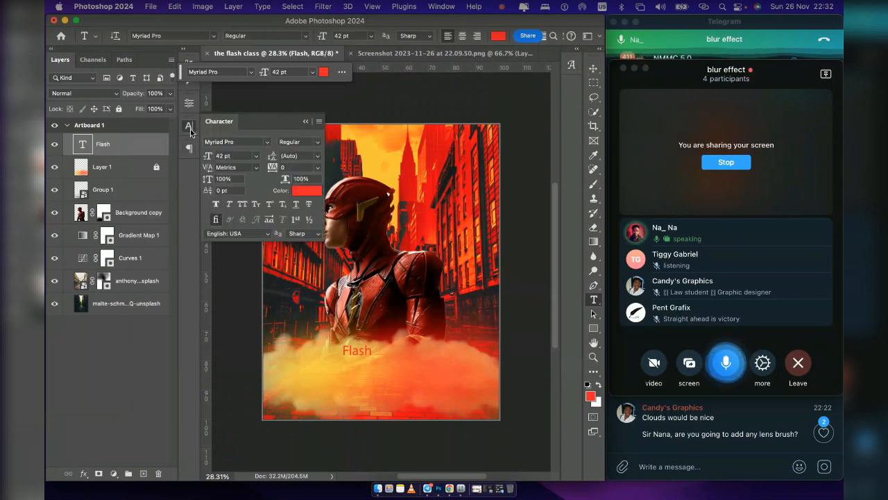
left_click(268, 142)
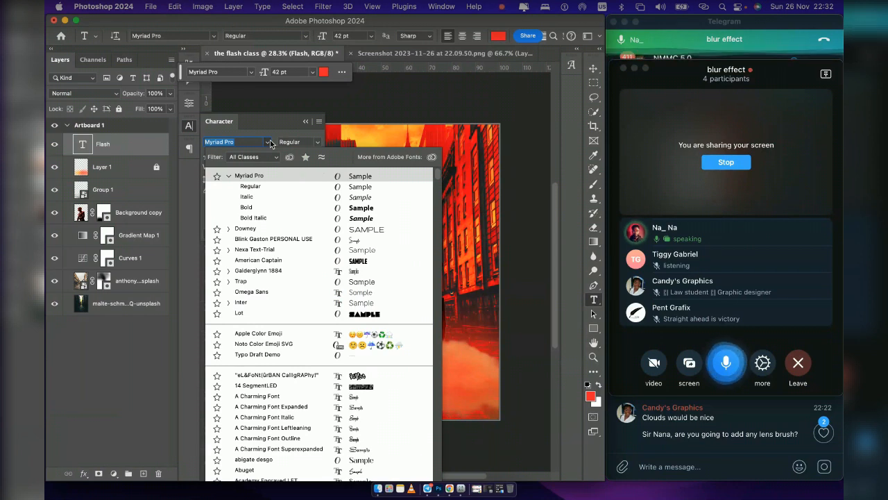
type("BN Elements")
left_click(323, 175)
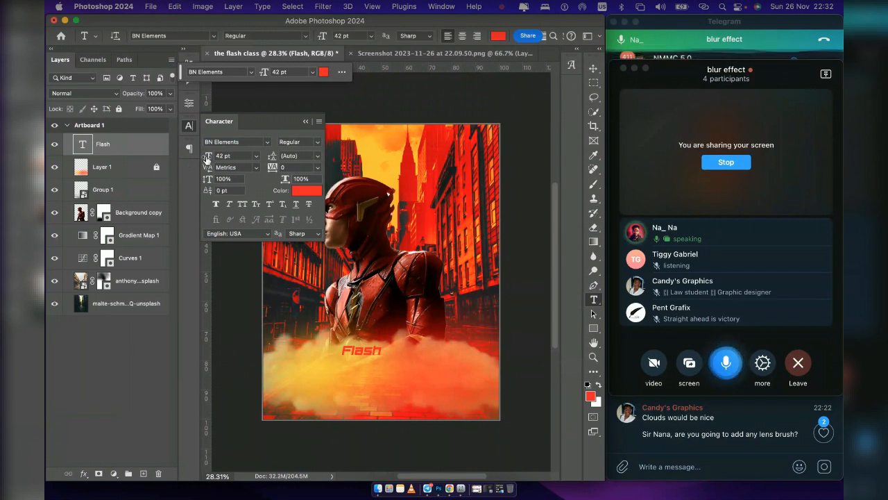
left_click_drag(207, 159, 244, 159)
key("Return")
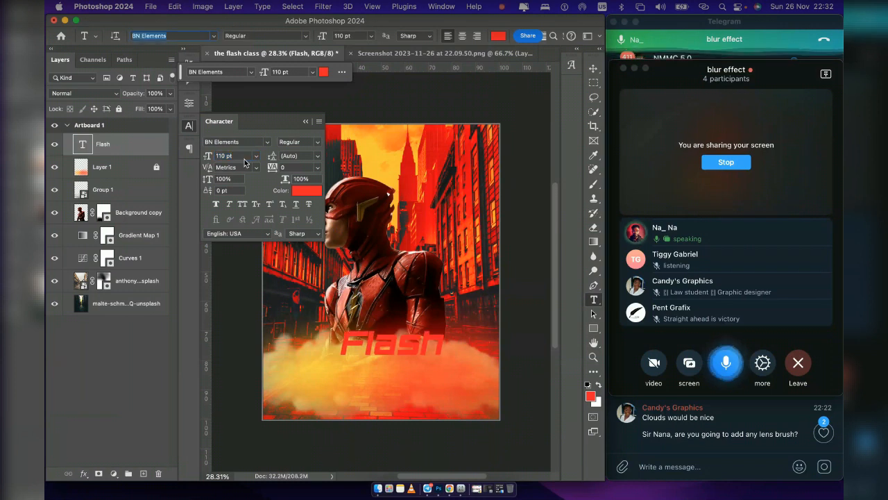
Change the Flash text's color to white (#ffffff) and activate the Move tool
left_click(309, 191)
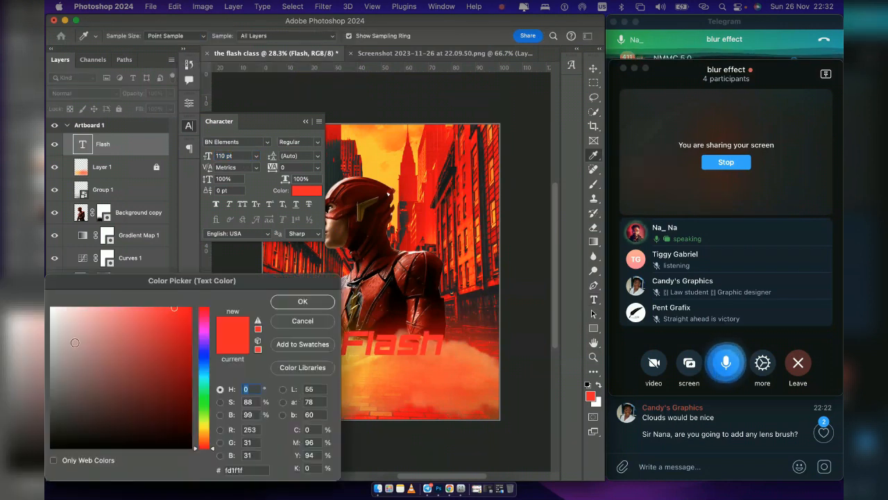
left_click_drag(75, 343, 45, 283)
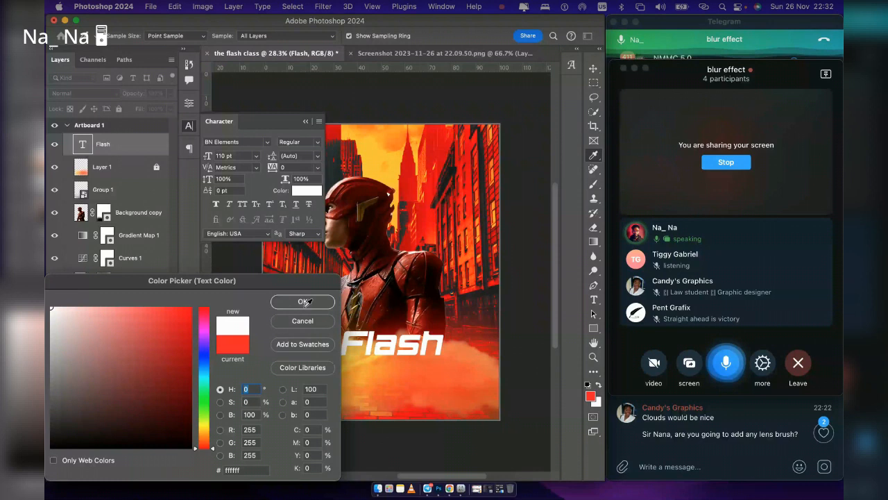
left_click(304, 301)
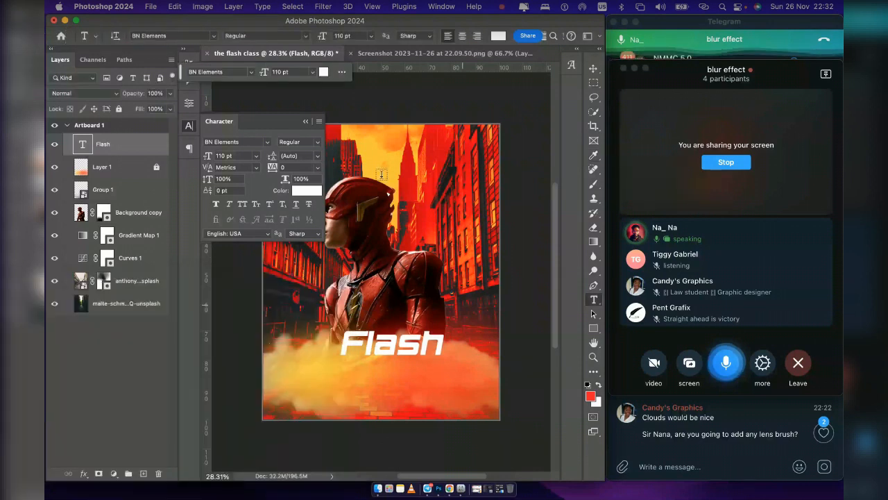
key("v")
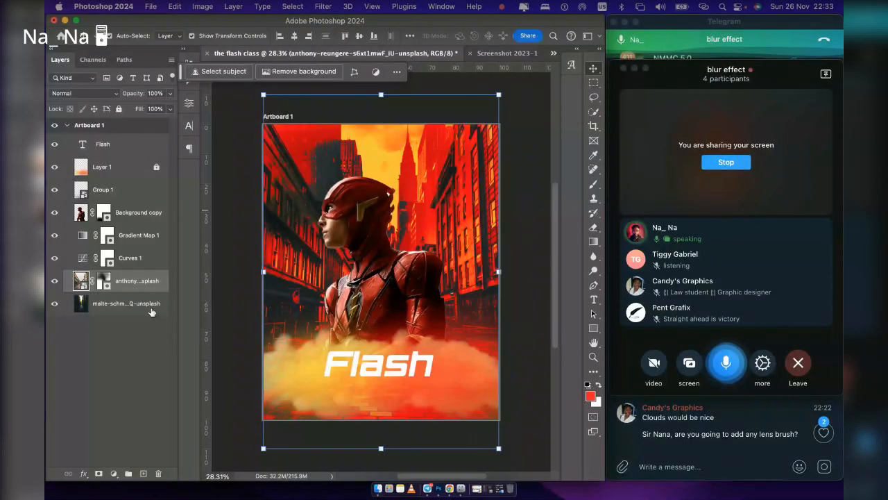
Merge the anthony-reungere street layer with the malte-schm layer beneath it
left_click(152, 312, "shift")
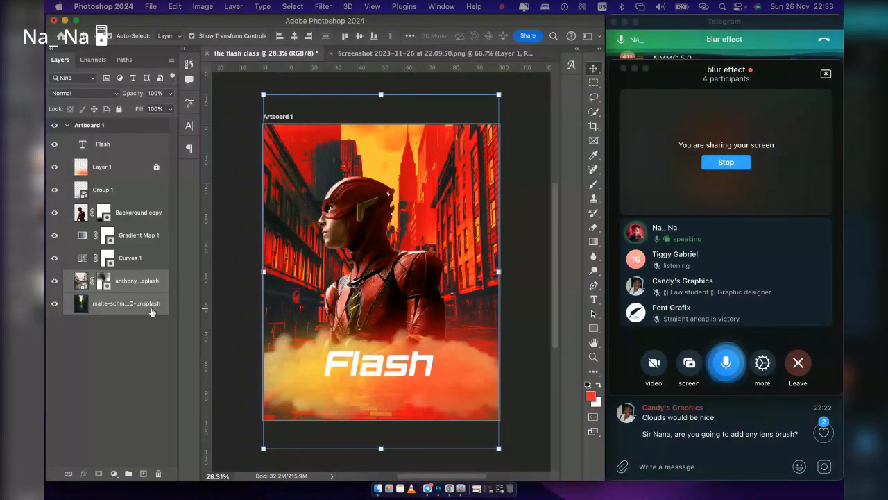
right_click(152, 311)
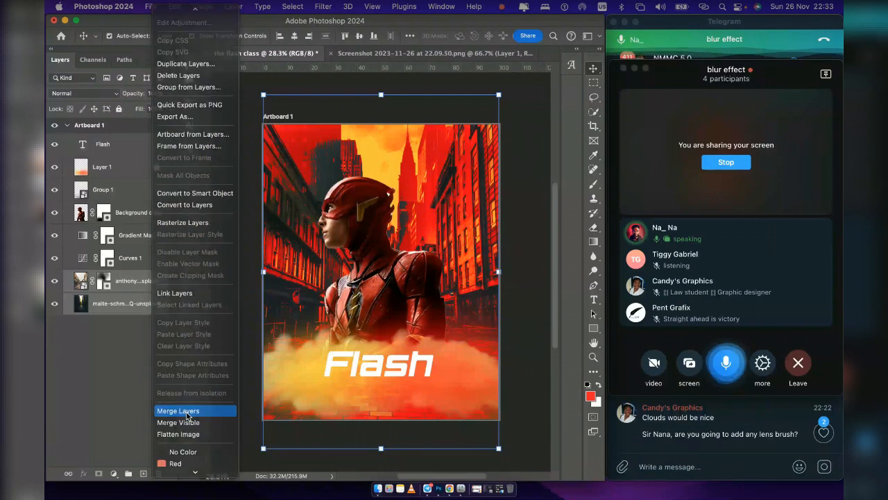
left_click(186, 416)
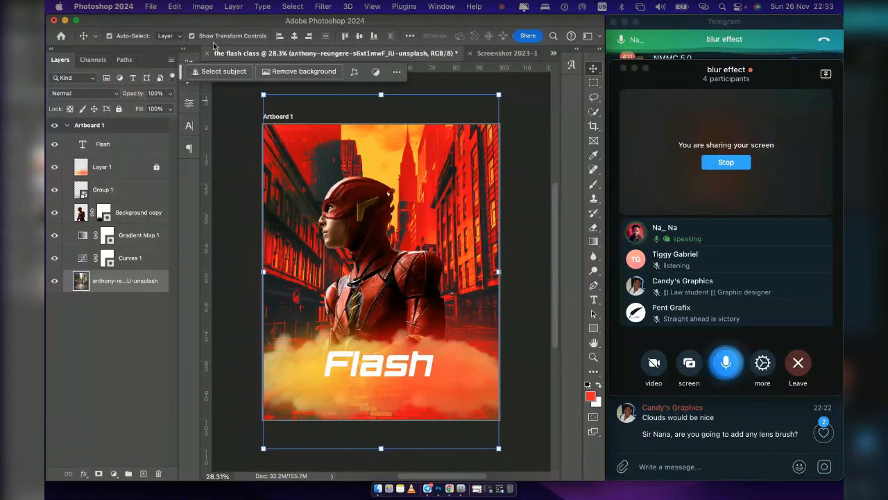
Apply a slight horizontal Motion Blur at a 0° angle to the merged street layer
left_click(322, 7)
mouse_move(361, 149)
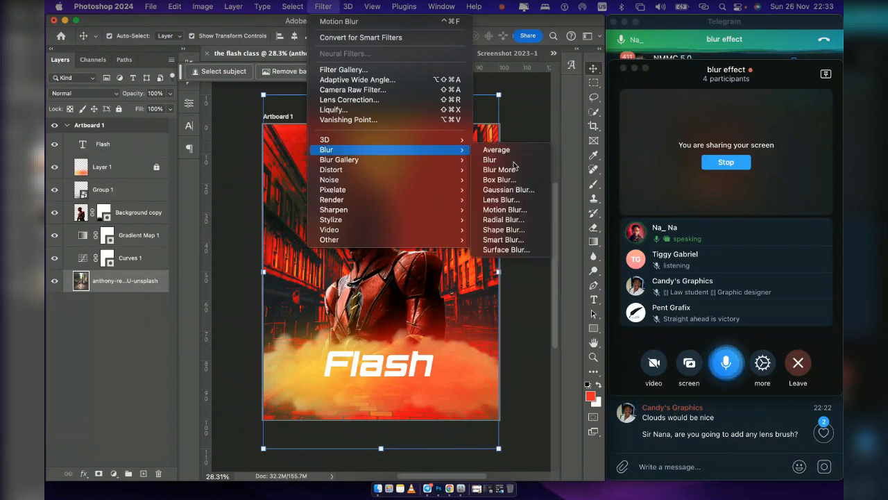
left_click(516, 211)
left_click_drag(178, 298, 158, 300)
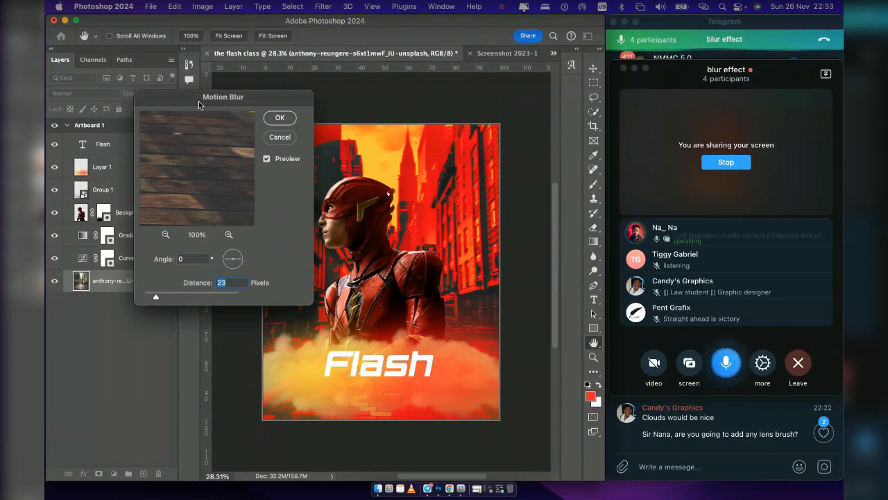
left_click_drag(199, 103, 120, 143)
left_click_drag(77, 333, 74, 339)
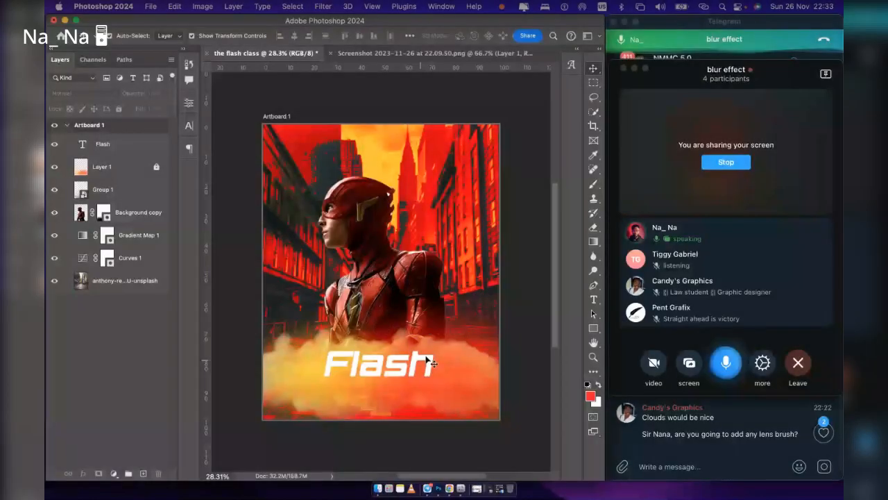
Select the Flash title for a closer look and compare it with the title in the reference poster document
left_click(430, 365)
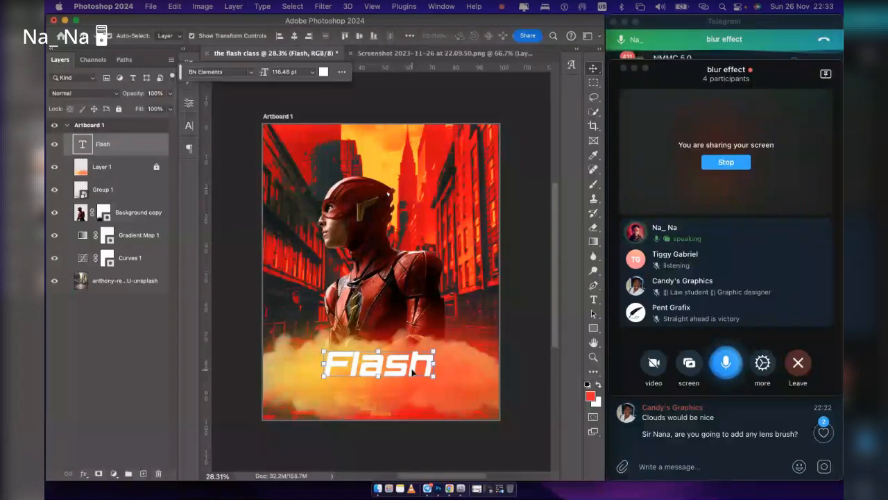
scroll(414, 368, "up", 1)
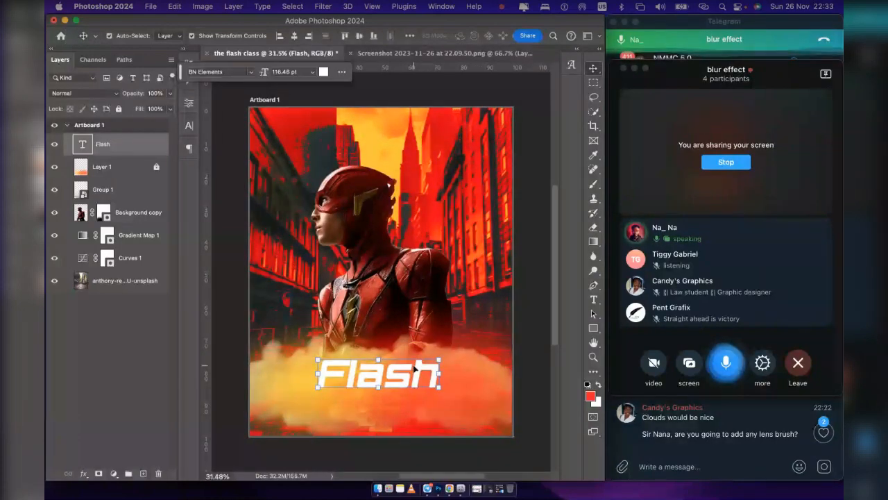
scroll(415, 369, "up", 2)
key("ctrl+Tab")
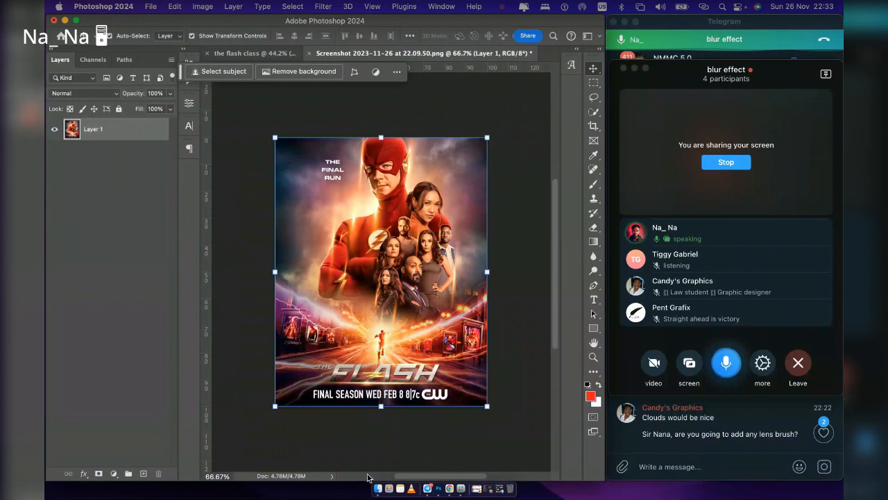
Switch to Chrome, search Google for "lightening bolt" from the cloud results page and open the image results
left_click(452, 465)
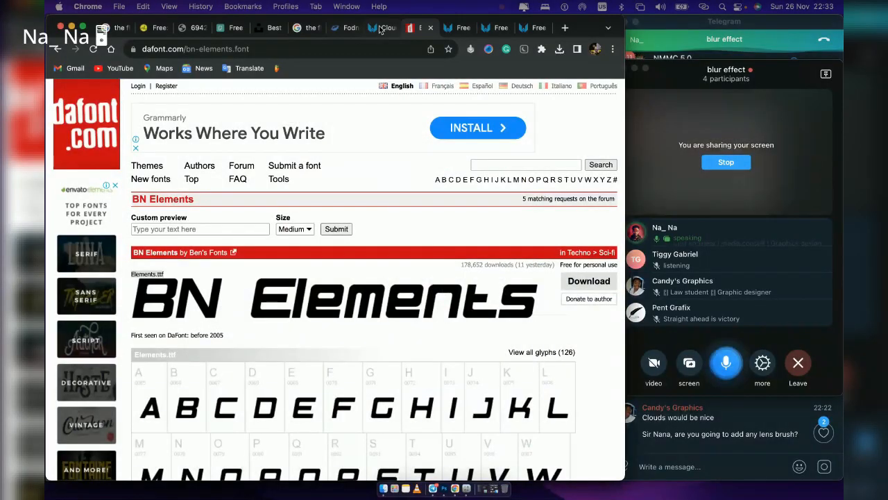
left_click(380, 28)
scroll(410, 270, "down", 5)
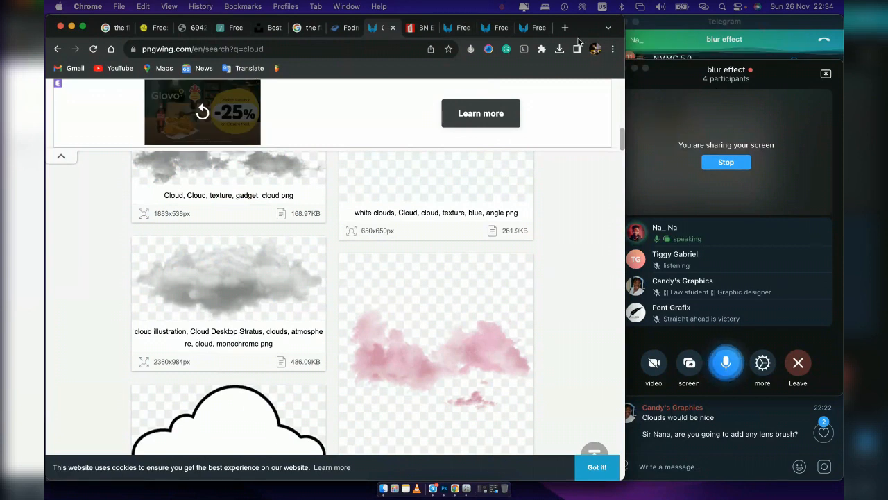
left_click(274, 48)
type("l")
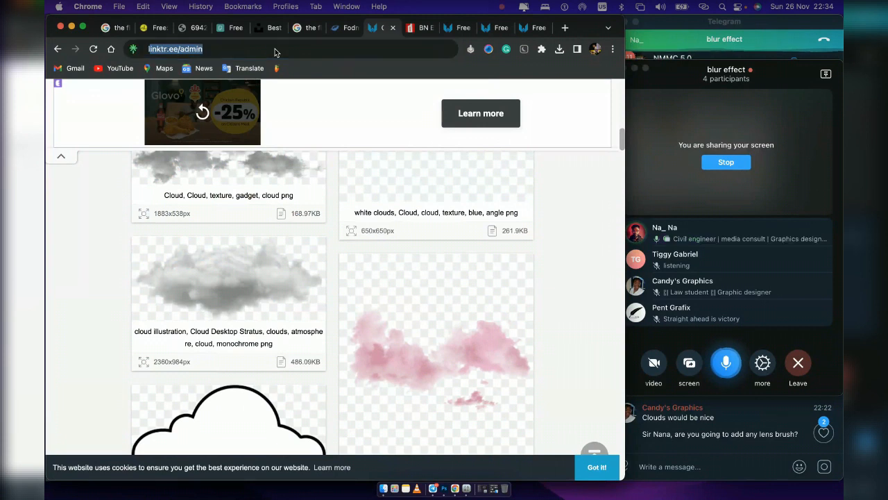
type("ight")
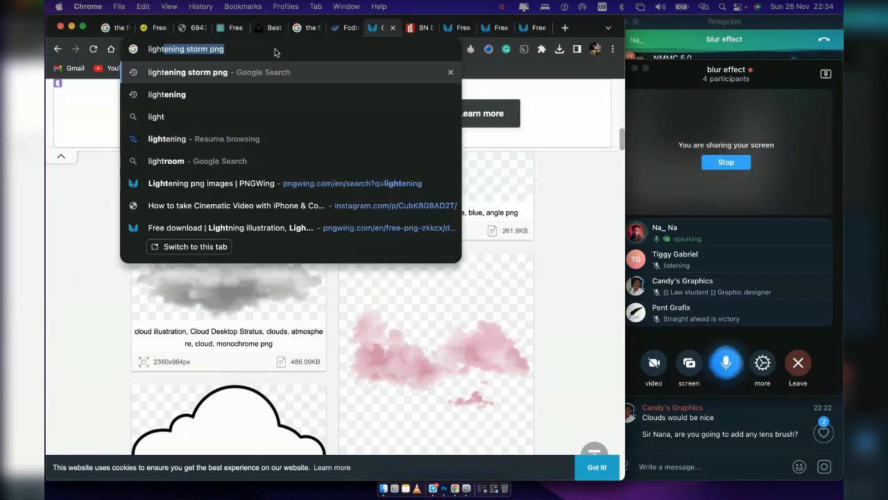
type("ening bolt")
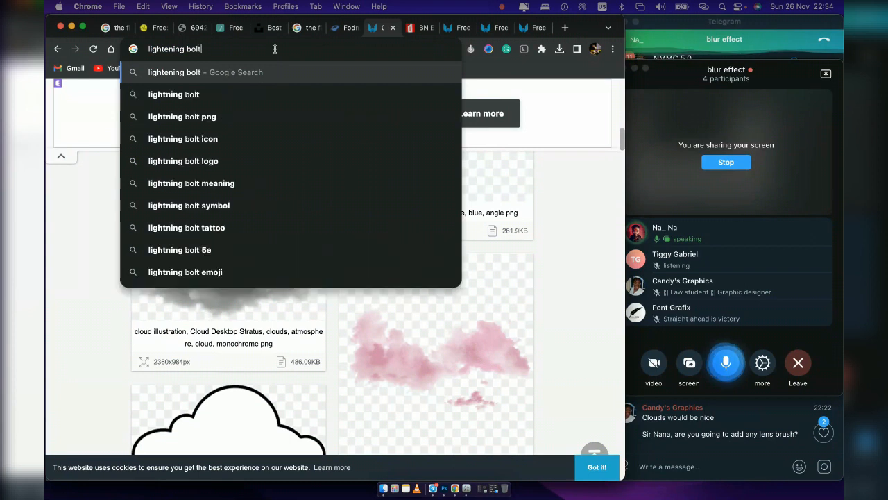
key("Return")
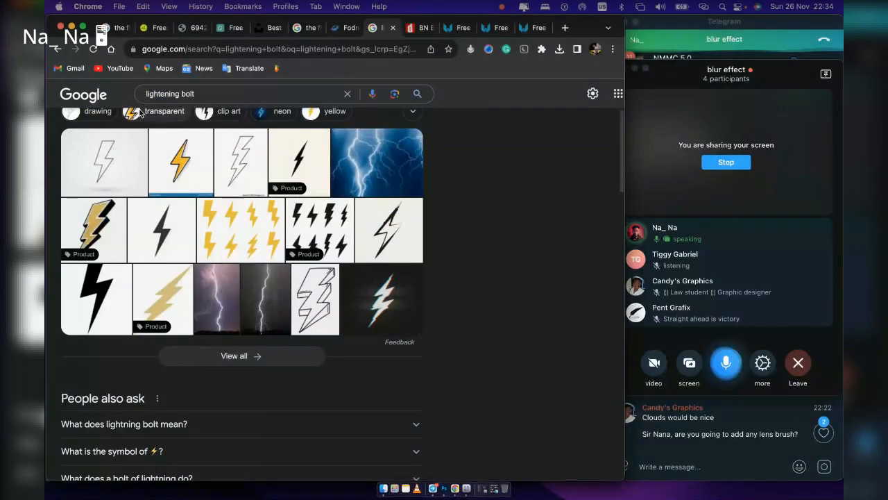
scroll(132, 125, "up", 3)
left_click(115, 143)
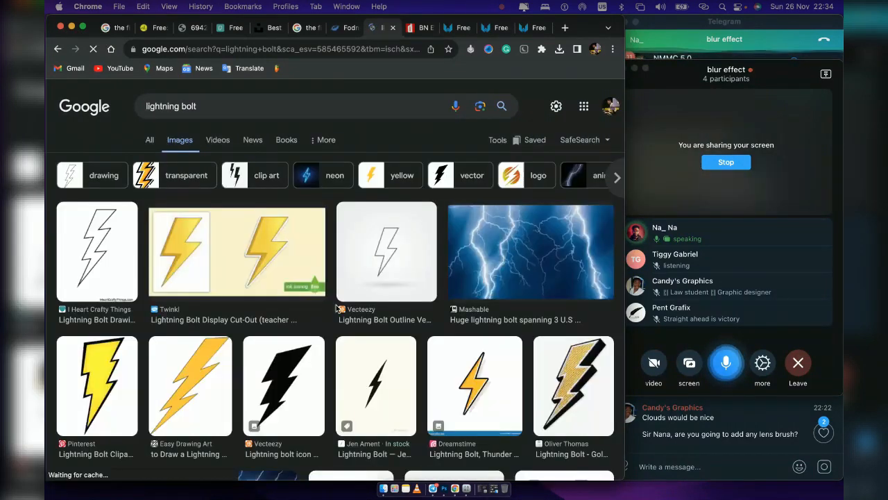
Find the gold lightning bolt among the image results and open it on the PNGEgg site
scroll(336, 309, "down", 3)
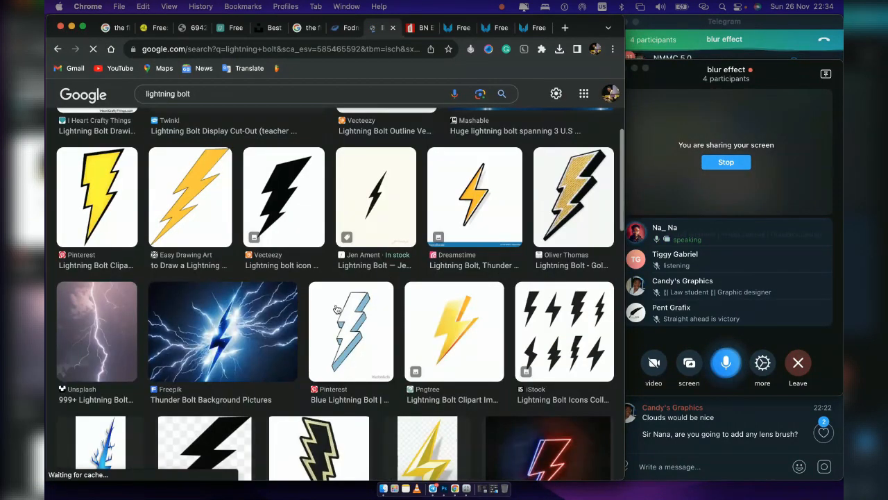
scroll(337, 308, "down", 2)
left_click(422, 312)
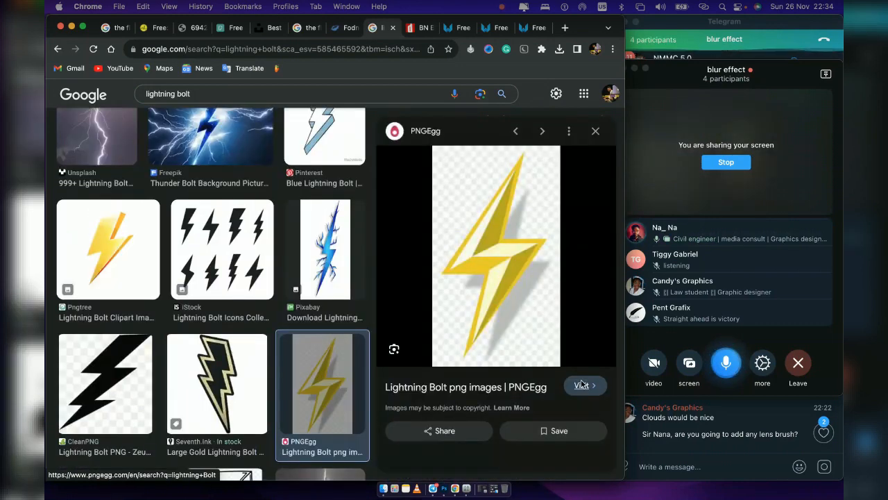
left_click(582, 384)
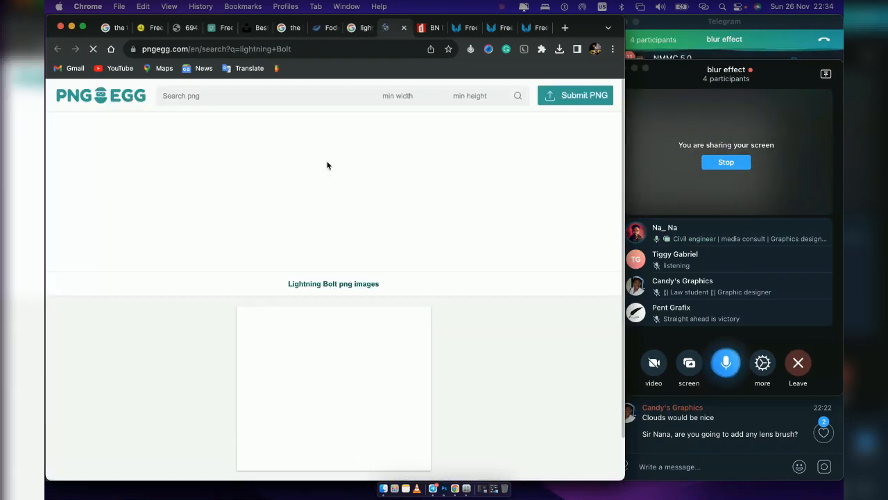
scroll(328, 166, "down", 2)
scroll(328, 166, "down", 3)
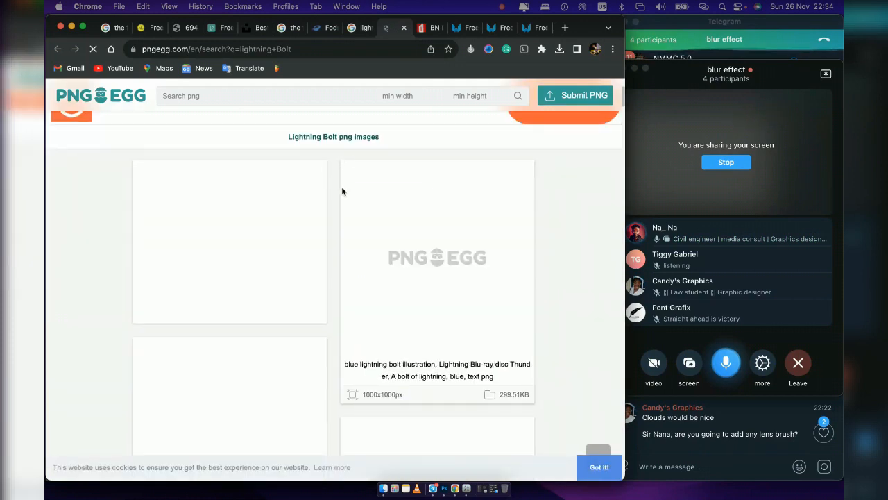
scroll(342, 228, "down", 6)
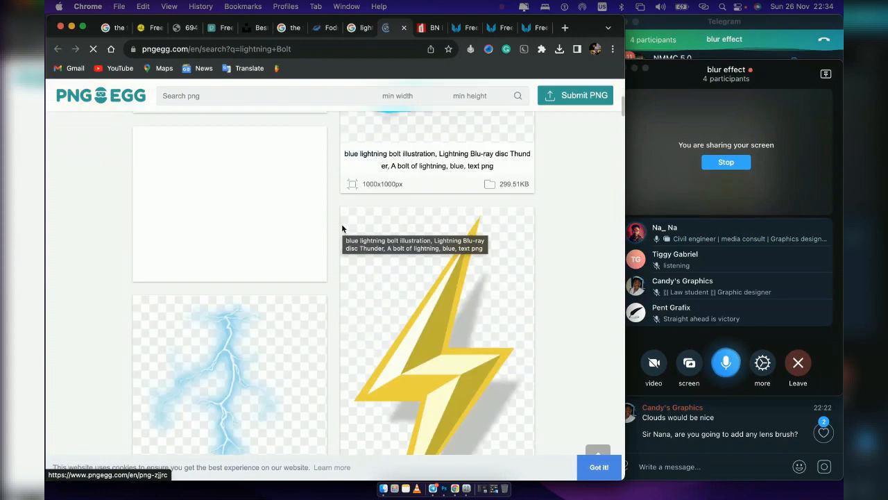
scroll(448, 234, "down", 4)
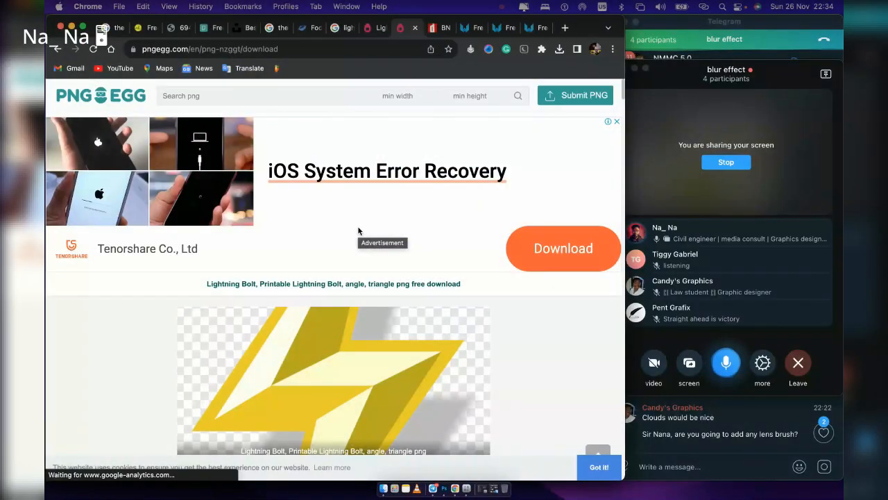
Download the Lightning Bolt PNG from PNGEgg, completing the letter-order verification
scroll(350, 235, "down", 4)
left_click(341, 238)
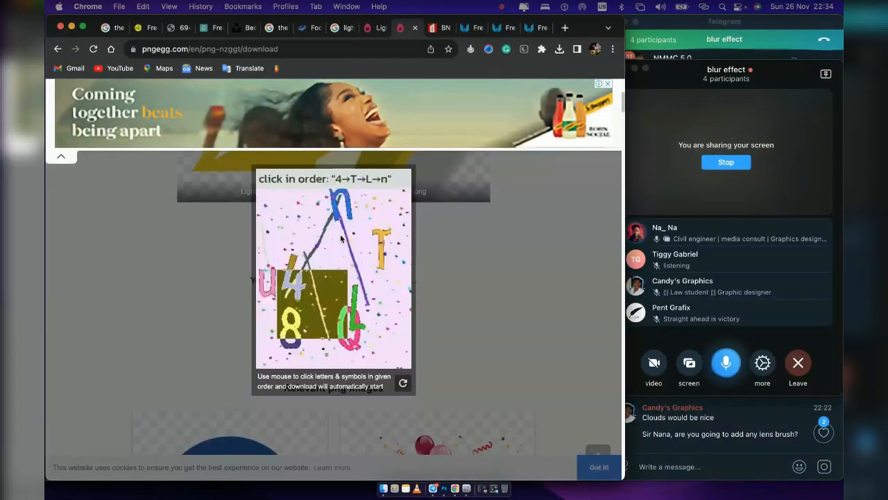
left_click(297, 281)
left_click(381, 234)
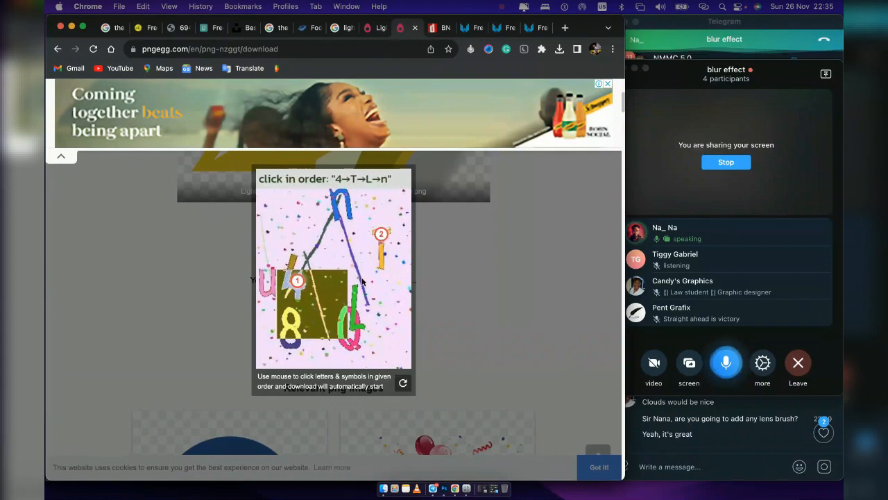
left_click(355, 312)
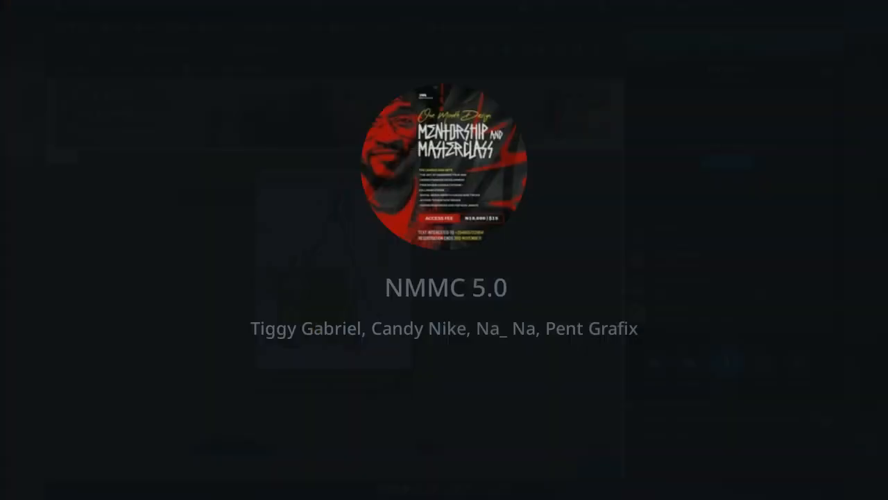
left_click(348, 207)
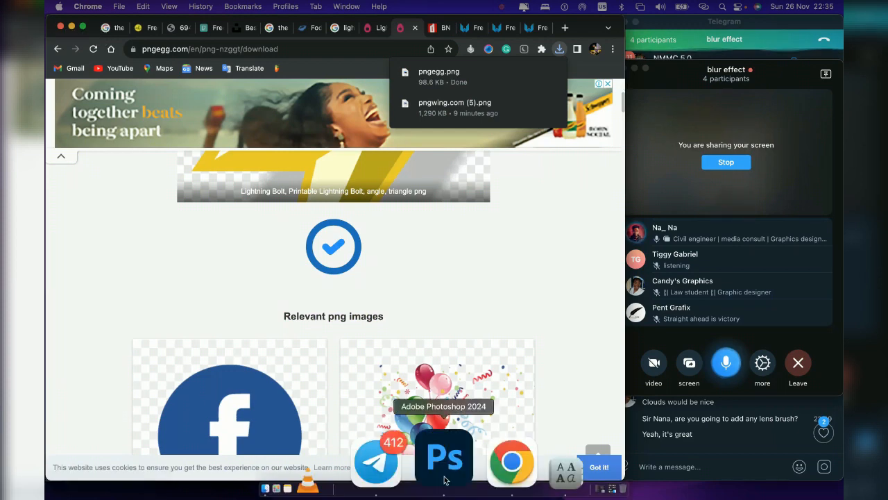
Switch back to the flash class document in Photoshop and deselect the Flash text
left_click(443, 458)
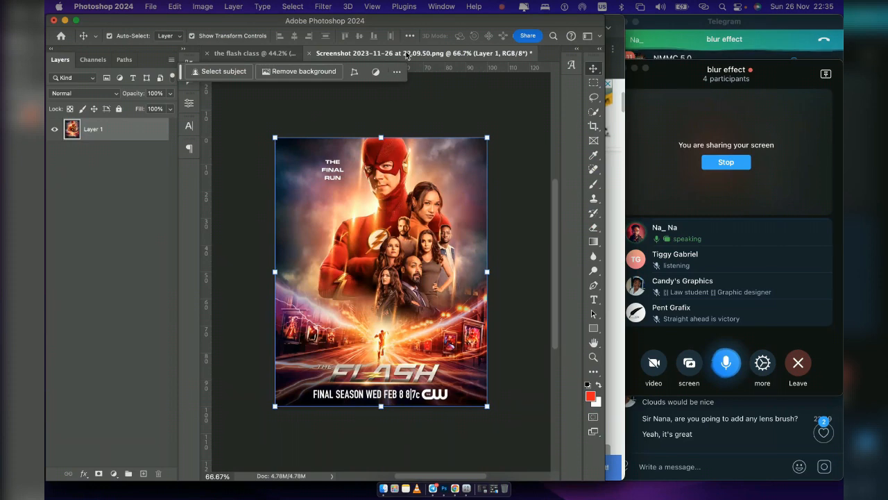
left_click(267, 54)
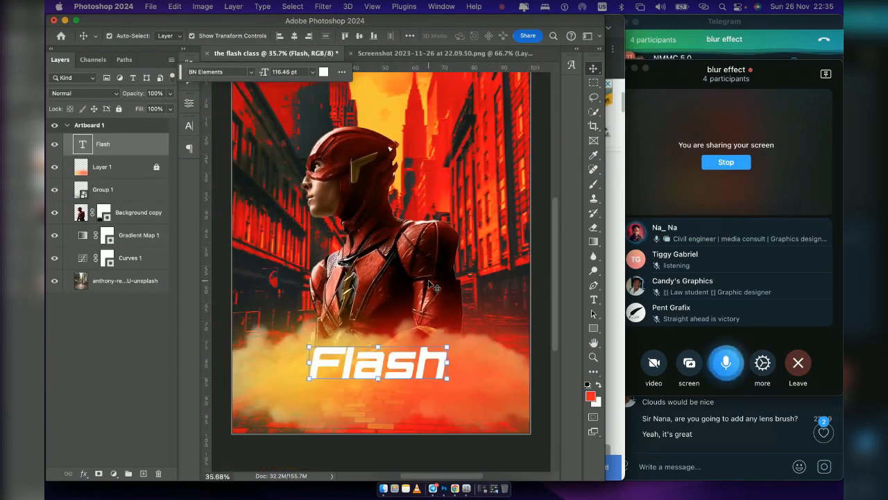
scroll(429, 281, "down", 2)
left_click(527, 355)
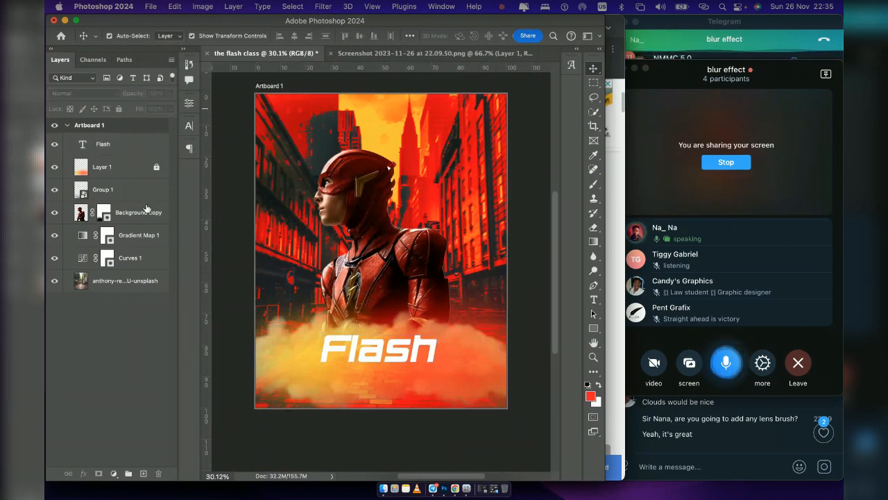
Select the Curves 1 adjustment layer above the street and hide it
left_click(107, 236)
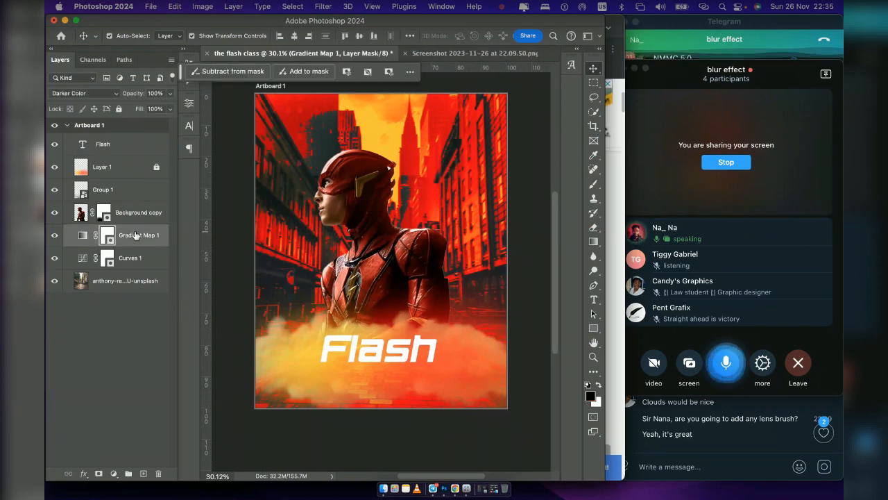
left_click(81, 258)
left_click(54, 259)
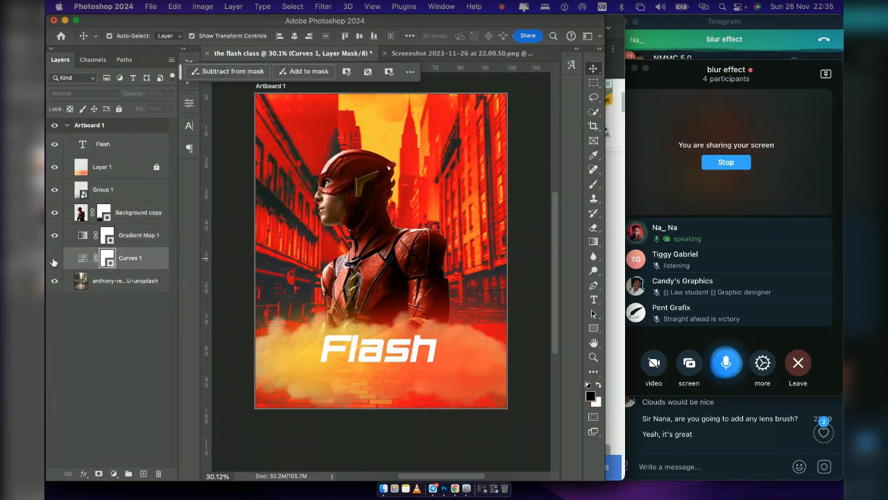
Toggle the Curves 1 adjustment layer's visibility to compare its effect on the street
left_click(54, 258)
left_click(54, 259)
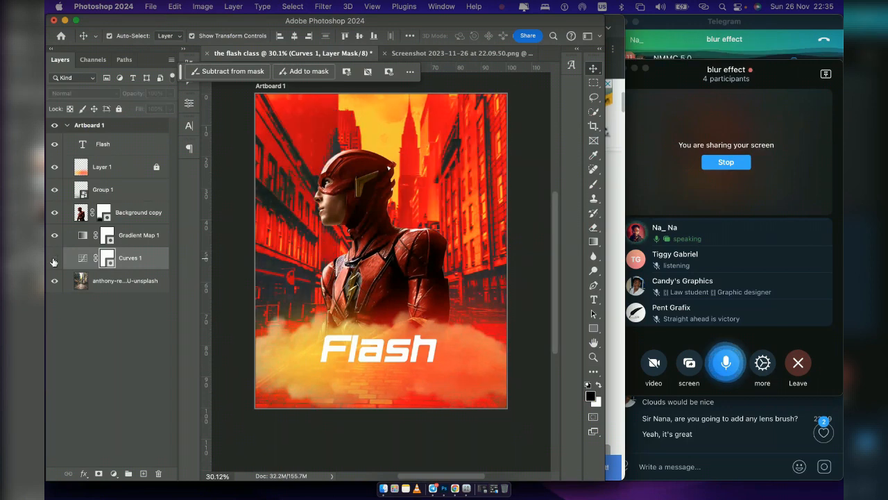
left_click(54, 259)
Try moving Layer 1 beneath the Curves 1 adjustment layer, and undo the reordering
left_click_drag(102, 166, 128, 270)
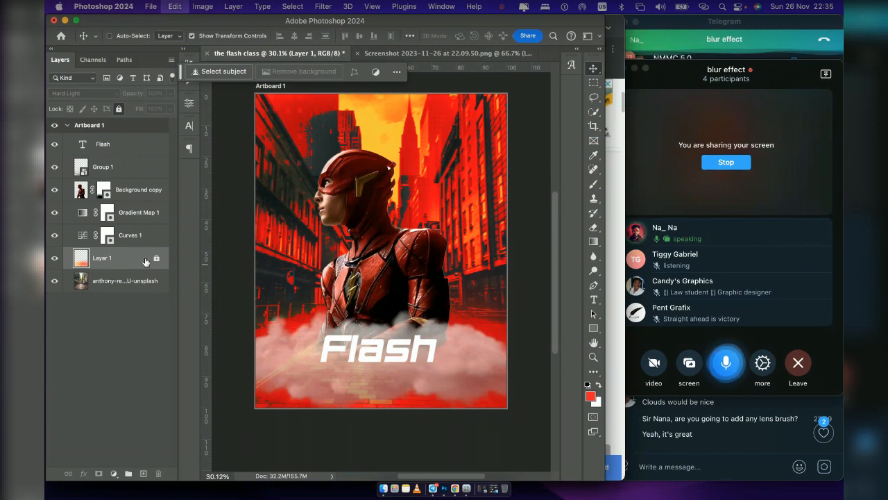
key("super+z")
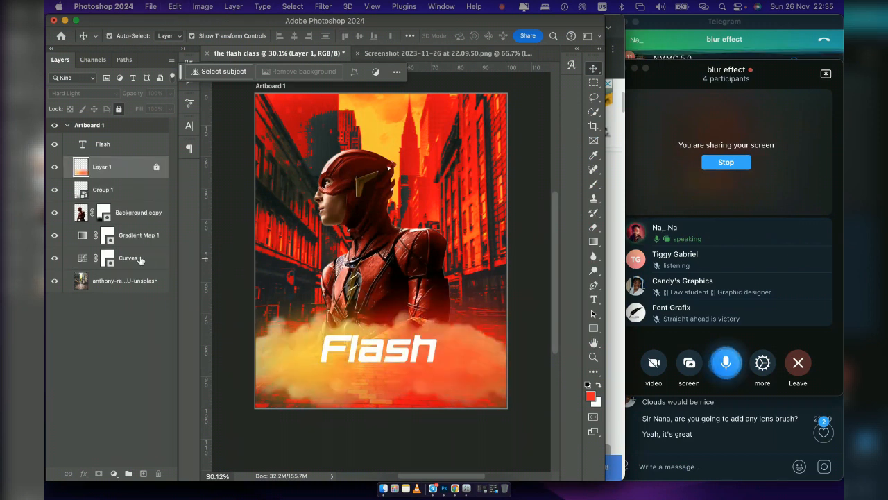
left_click(145, 259)
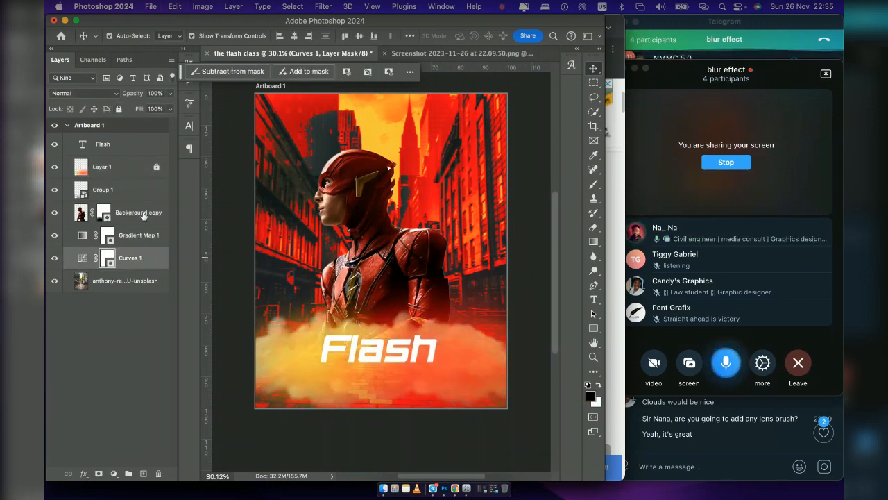
left_click_drag(145, 259, 133, 184)
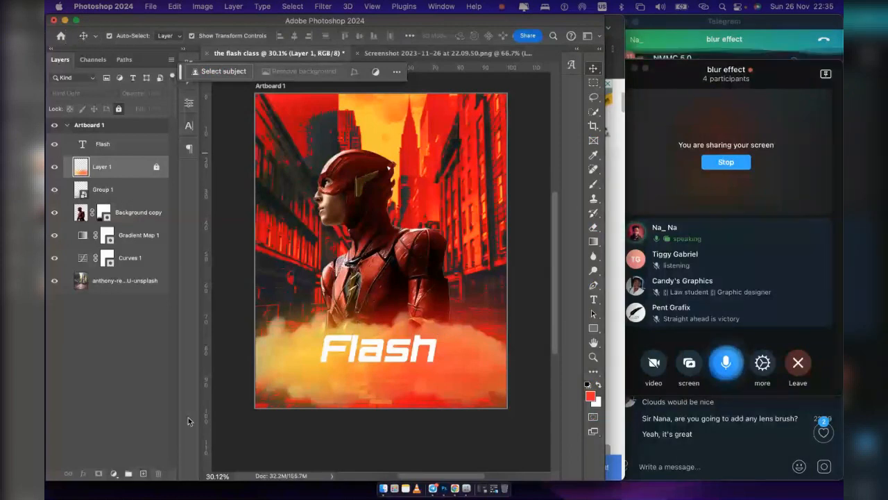
Add a Curves adjustment layer above Layer 1, pull its curve down to darken the poster, and invert its mask to black
left_click(114, 473)
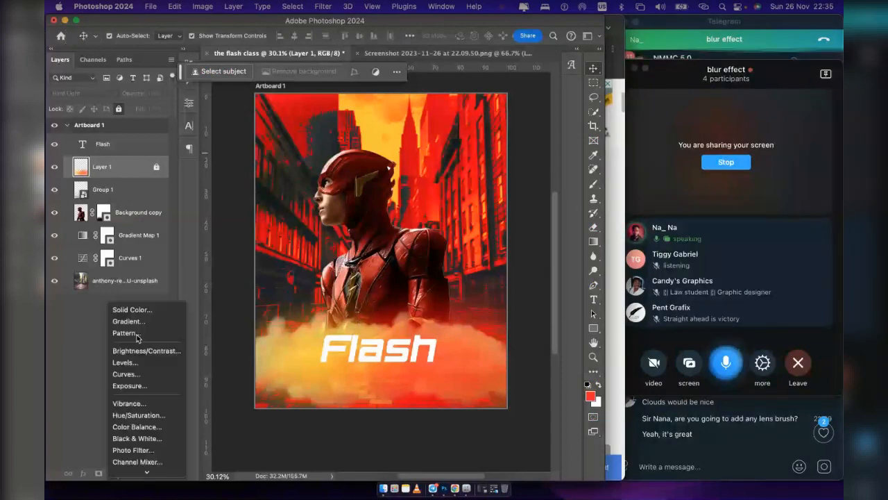
left_click(137, 375)
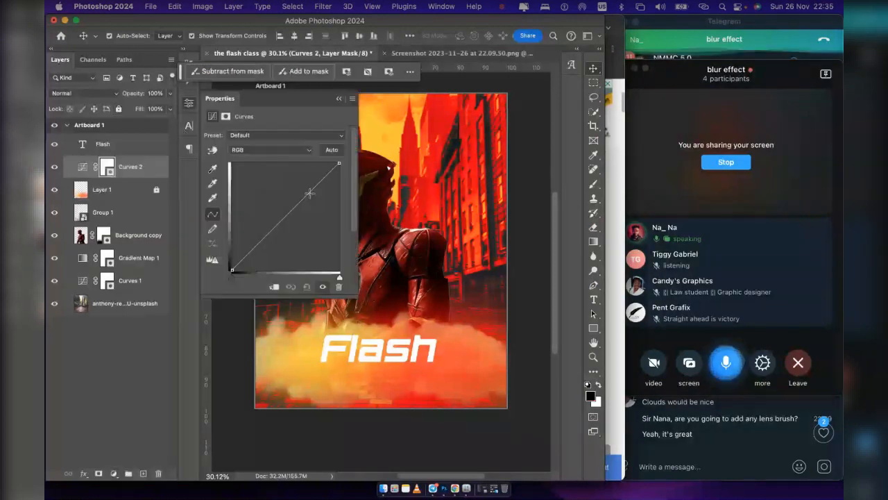
left_click(309, 193)
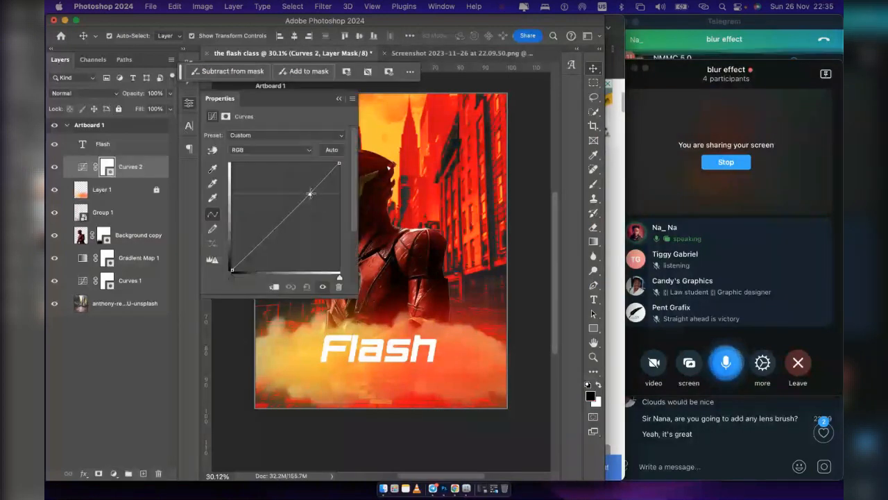
left_click_drag(309, 193, 326, 201)
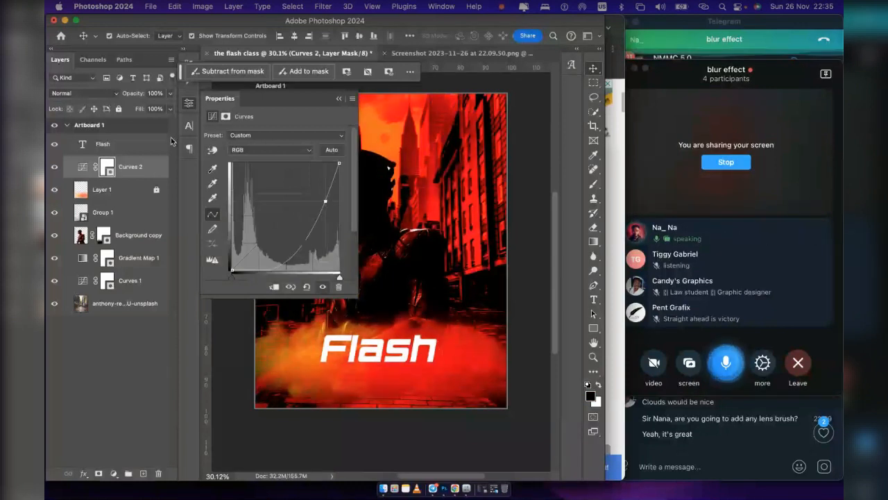
left_click(134, 375)
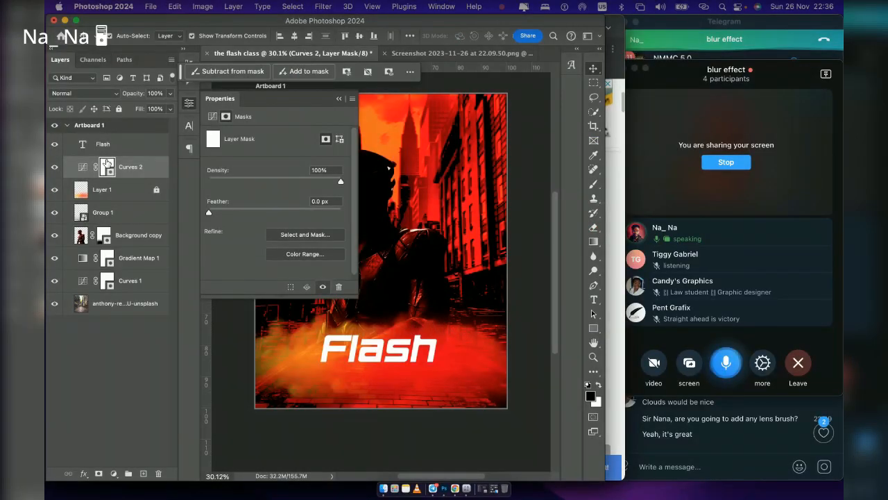
key("super+i")
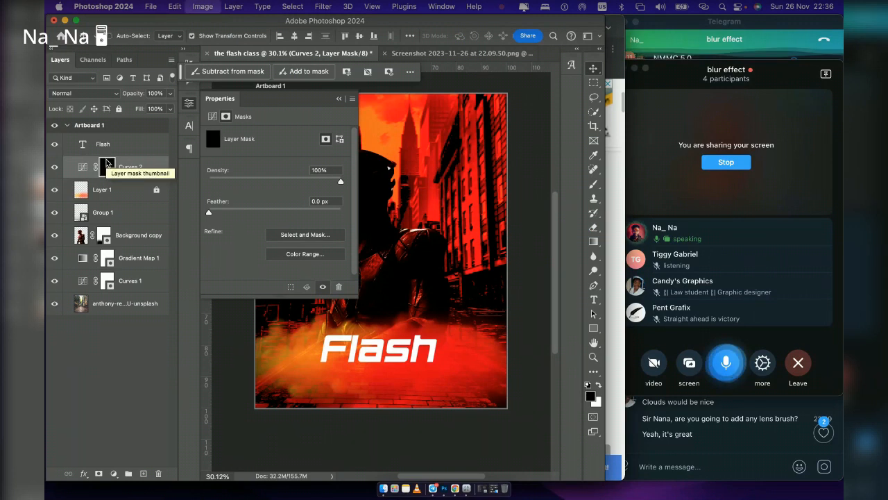
Paint white on the Curves 2 mask with the 1100 px brush at 10% flow over the clouds and lower edge, comparing the result
left_click(594, 185)
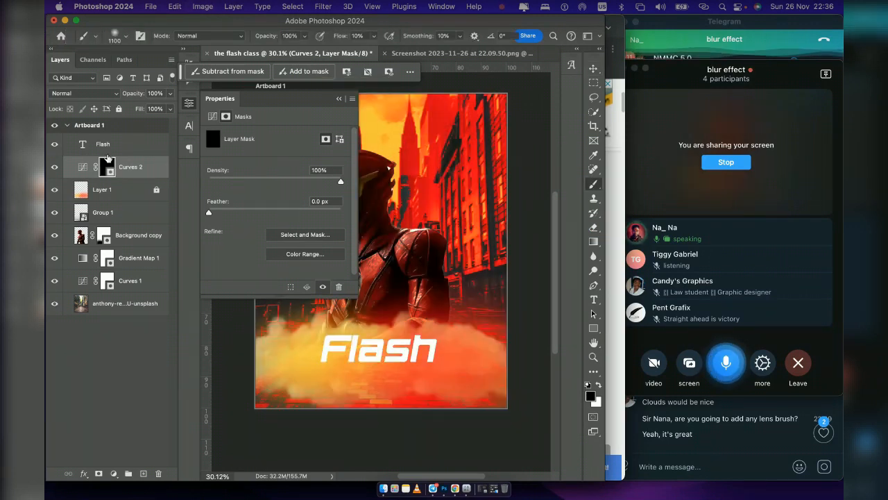
key("x")
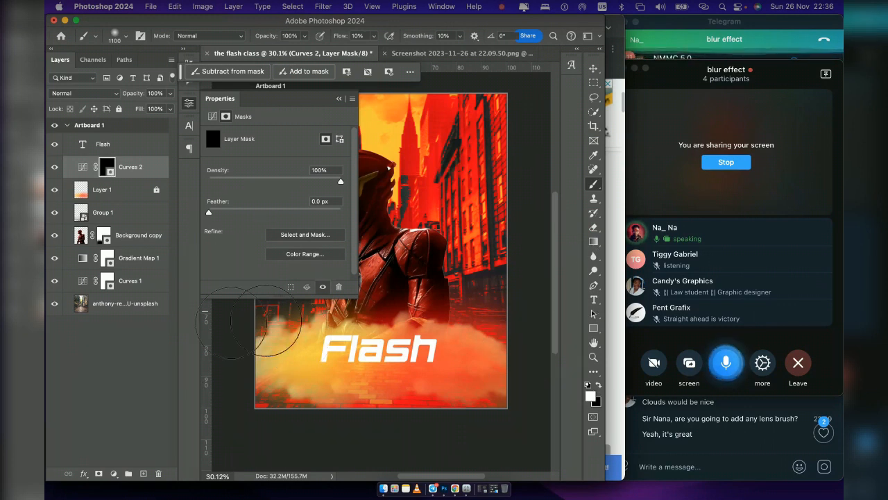
mouse_move(307, 375)
left_mouse_down()
mouse_move(338, 377)
mouse_move(335, 350)
mouse_move(394, 380)
mouse_move(428, 375)
mouse_move(495, 336)
mouse_move(286, 391)
mouse_move(232, 374)
mouse_move(296, 365)
left_mouse_up()
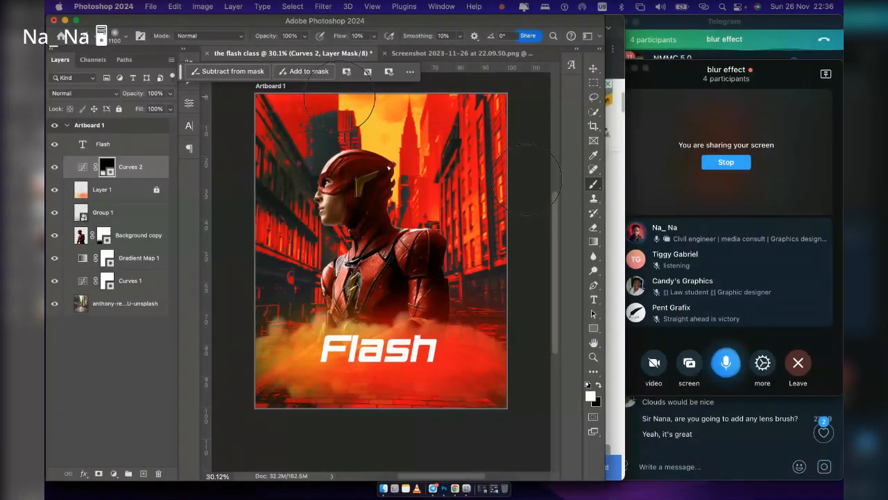
mouse_move(411, 362)
left_mouse_down()
mouse_move(358, 392)
mouse_move(287, 376)
mouse_move(248, 326)
mouse_move(350, 364)
mouse_move(268, 332)
left_mouse_up()
mouse_move(361, 363)
left_mouse_down()
mouse_move(468, 376)
mouse_move(506, 363)
mouse_move(405, 393)
mouse_move(294, 398)
left_mouse_up()
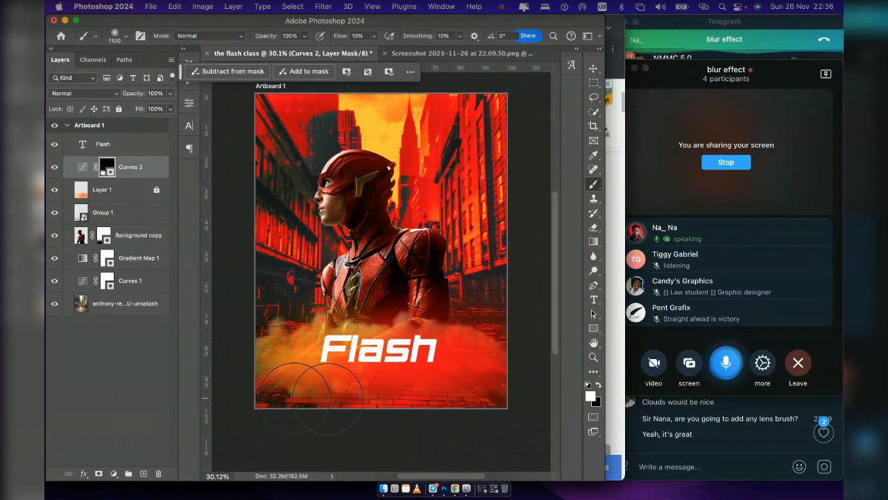
left_click(55, 168)
left_click(55, 168)
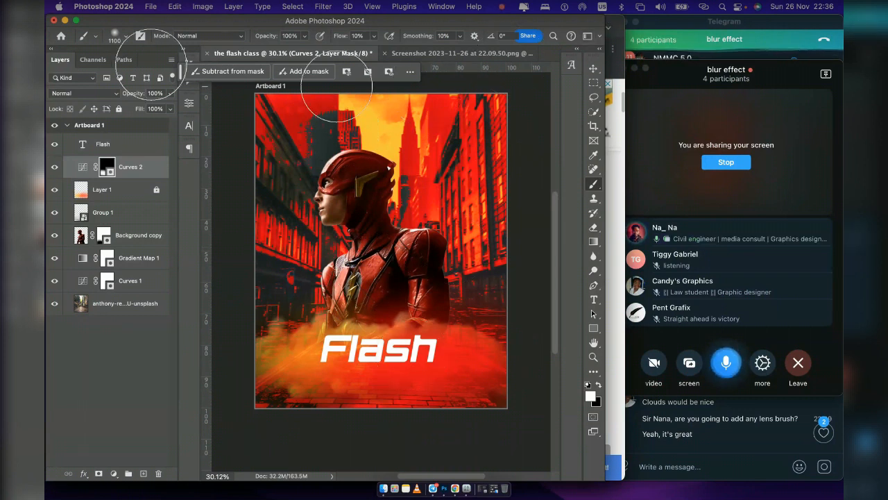
Add a Gradient Overlay to the Flash title using the Black, White preset from Basics
left_click(593, 67)
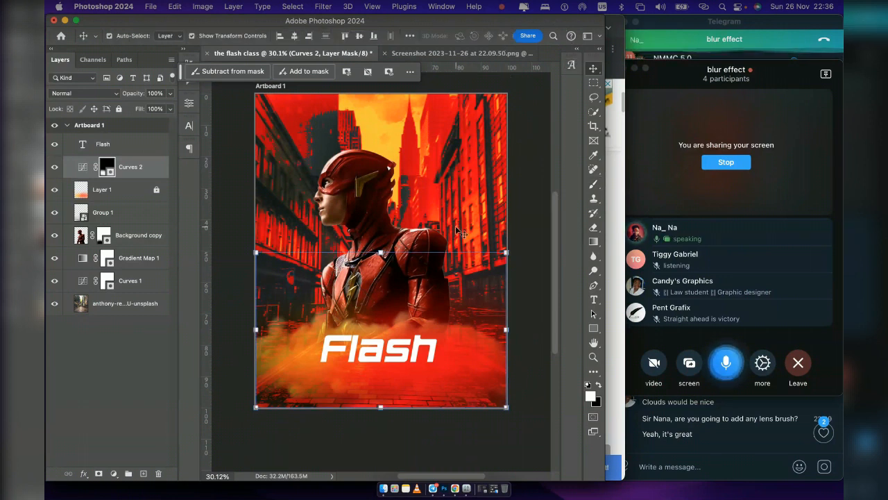
left_click(420, 344)
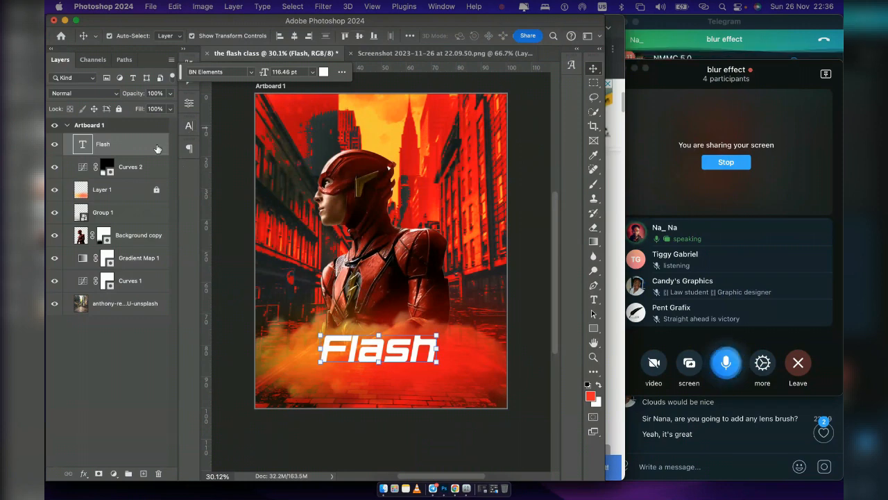
double_click(158, 149)
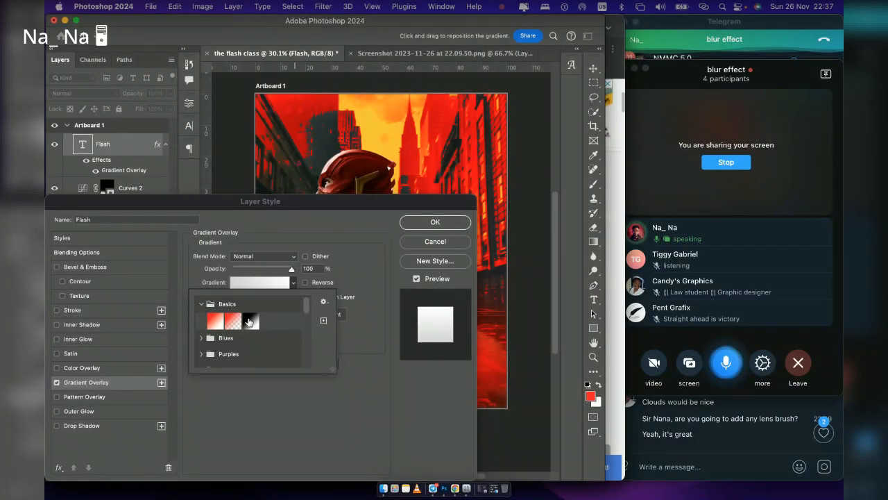
left_click(249, 321)
Set the scale of the Flash title's gradient overlay to 137%
left_click_drag(319, 204, 127, 134)
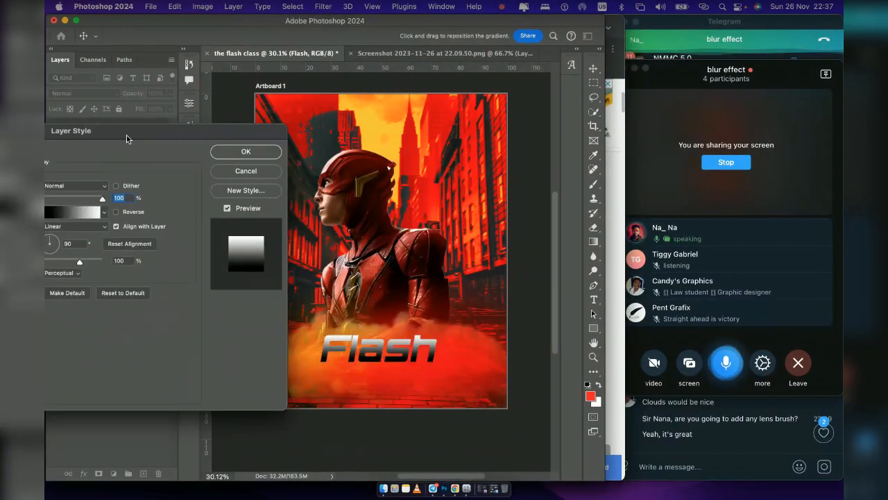
left_click(102, 188)
left_click(165, 183)
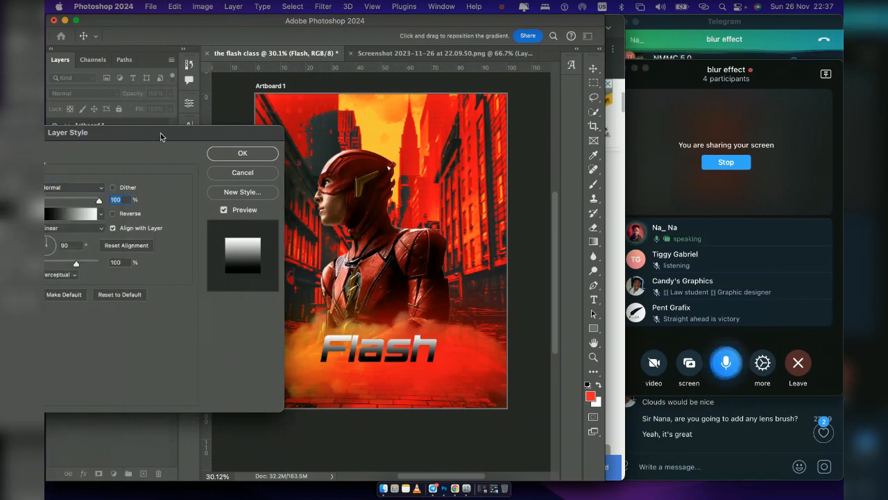
left_click_drag(160, 136, 226, 93)
mouse_move(143, 220)
left_mouse_down()
mouse_move(130, 223)
mouse_move(159, 220)
left_mouse_up()
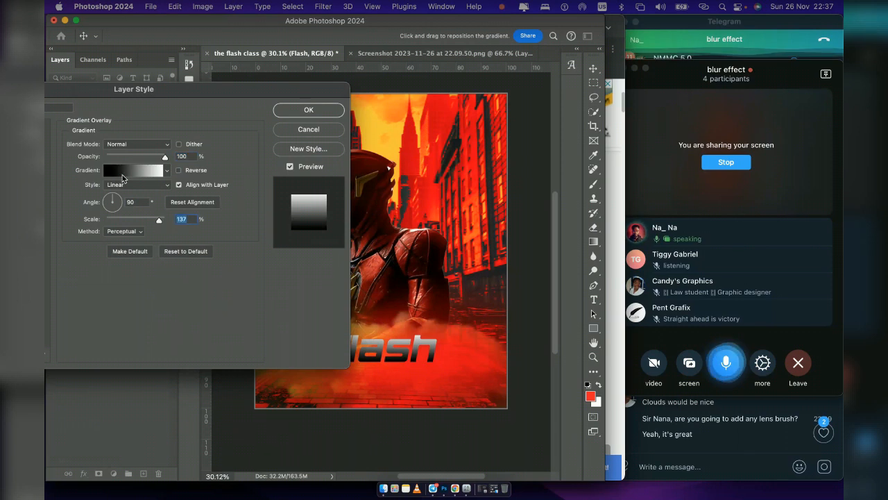
Try the last Iridescent gradient preset on the Flash title's overlay, and return it to Black, White
left_click(122, 175)
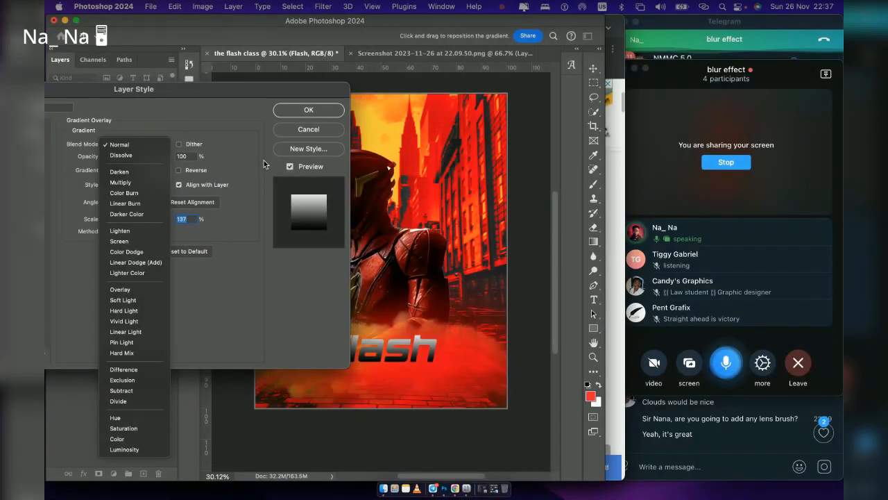
left_click(265, 161)
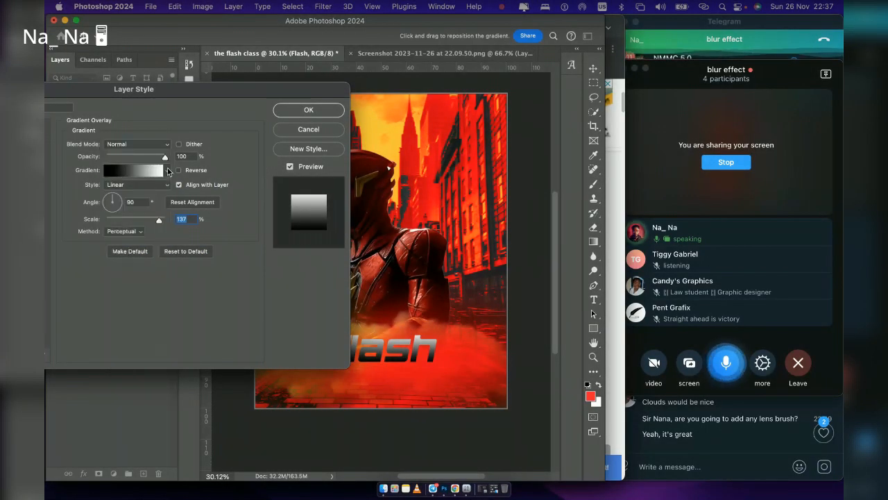
left_click(167, 170)
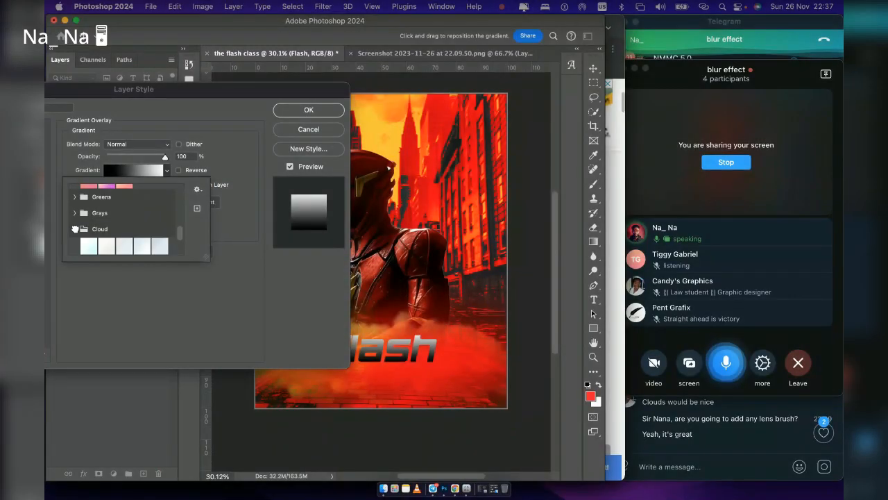
scroll(76, 232, "down", 2)
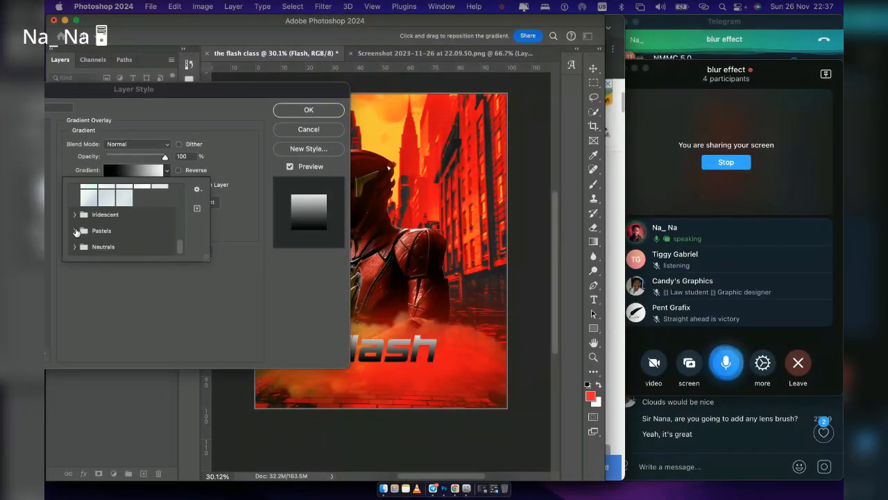
left_click(74, 215)
scroll(74, 216, "down", 2)
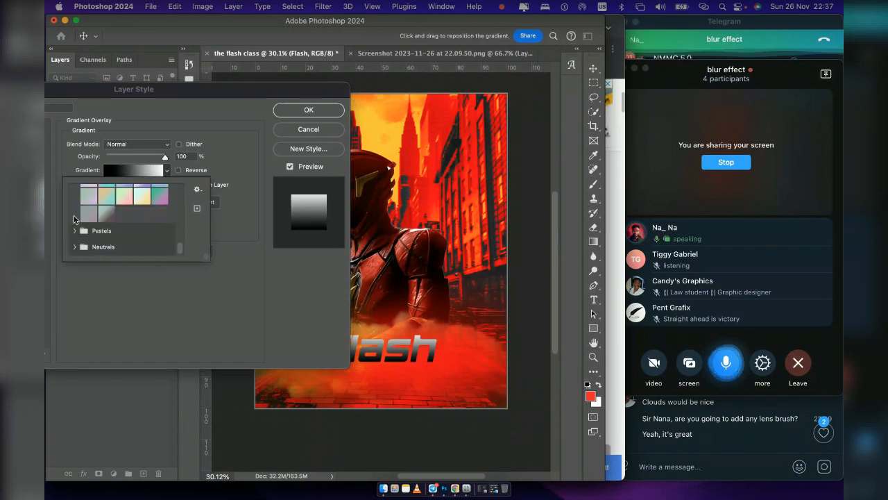
left_click(74, 229)
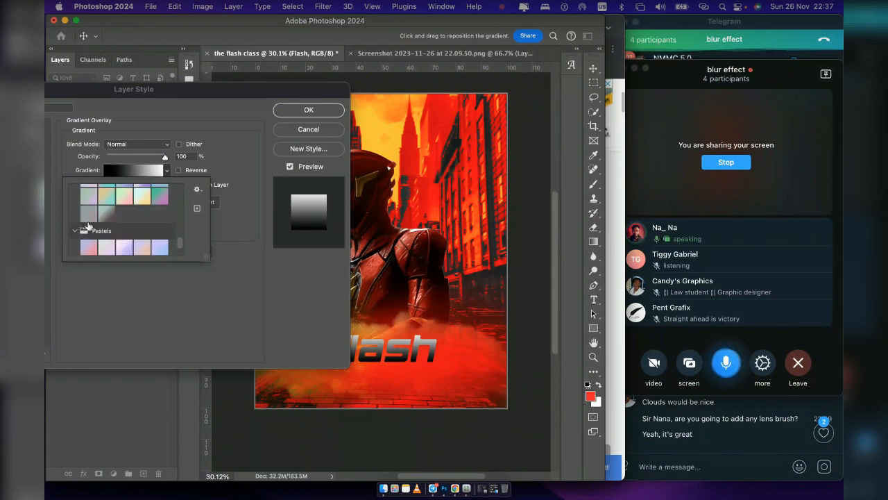
left_click(102, 215)
left_click(106, 214)
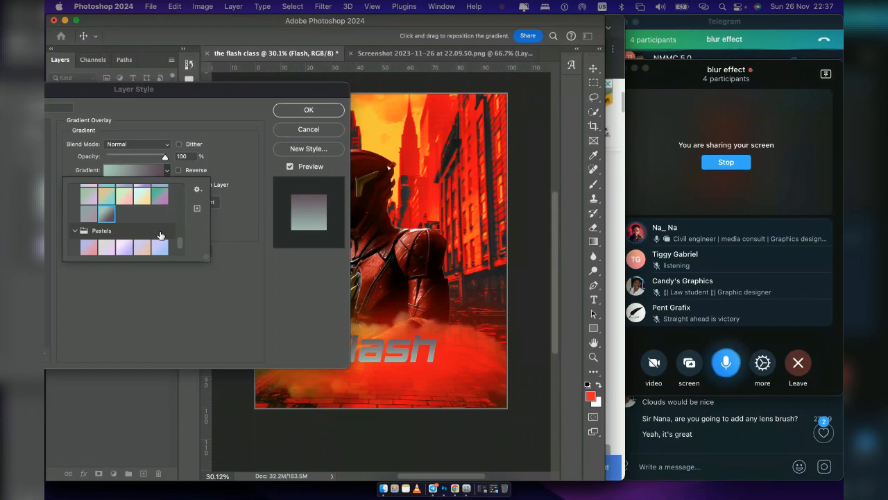
scroll(125, 216, "up", 5)
left_click(128, 216)
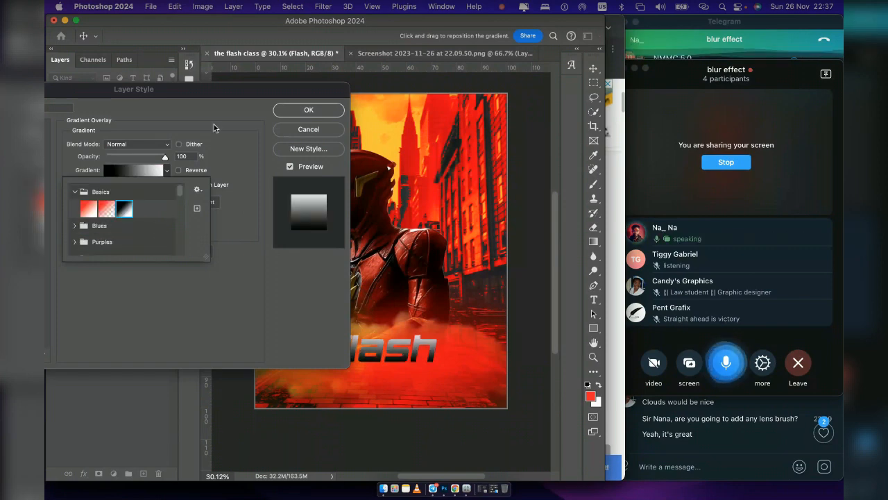
Apply the Flash title's layer style and check the title treatment on the reference poster screenshot
left_click(305, 110)
left_click(305, 109)
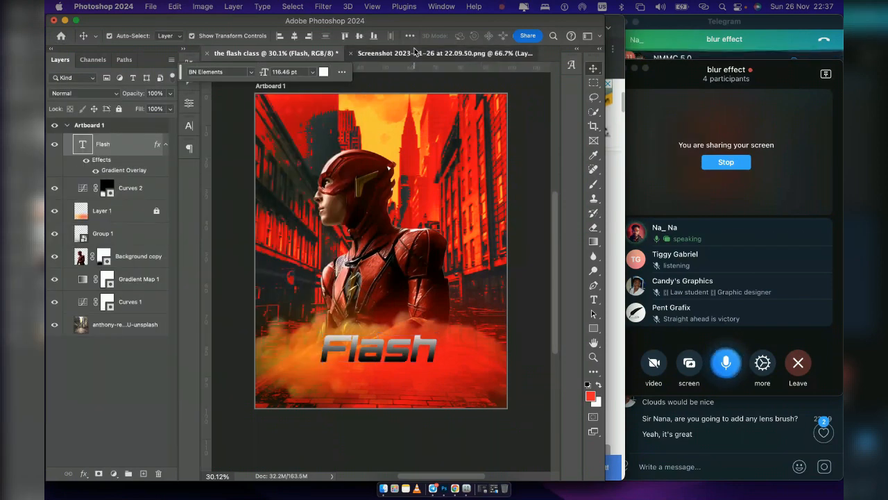
left_click(414, 53)
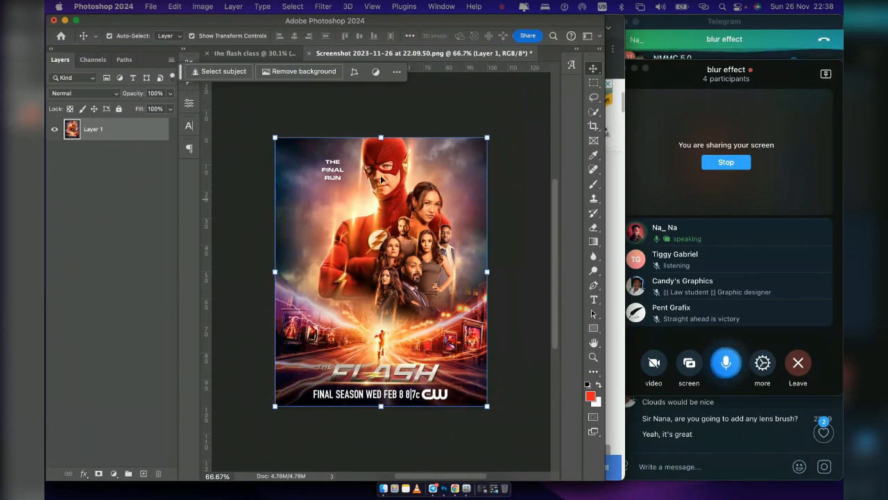
left_click(255, 54)
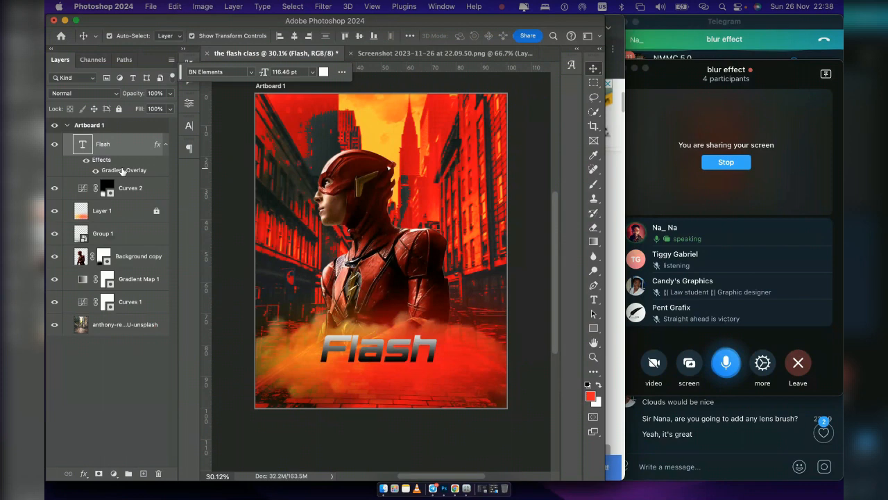
Add a grey #606060 colour stop near the dark end of the Flash title's gradient overlay, at location 28%
double_click(123, 171)
left_click(260, 170)
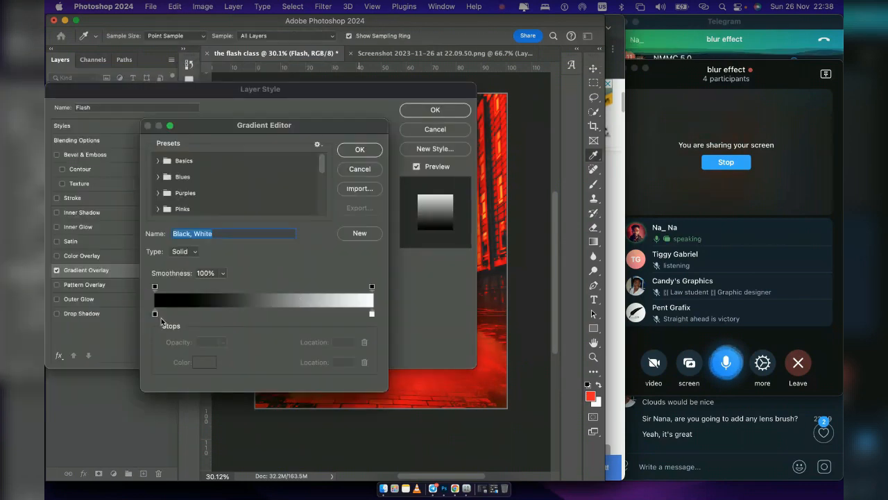
left_click(215, 313)
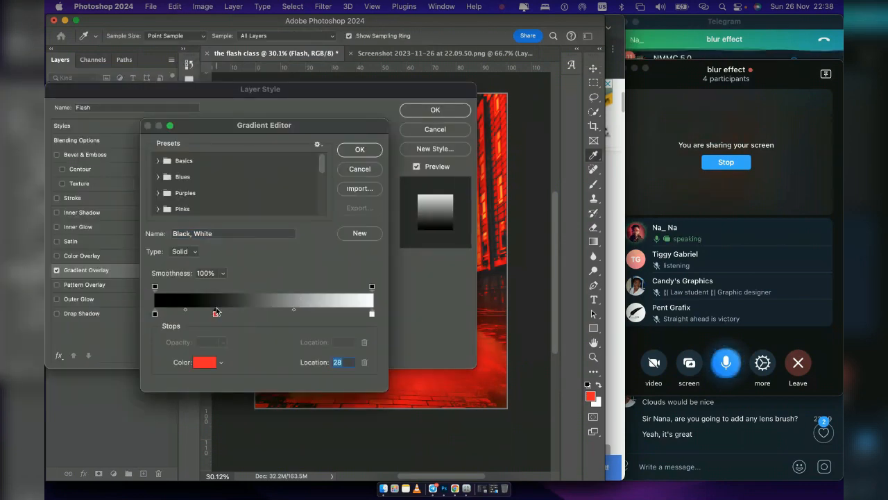
left_click(204, 362)
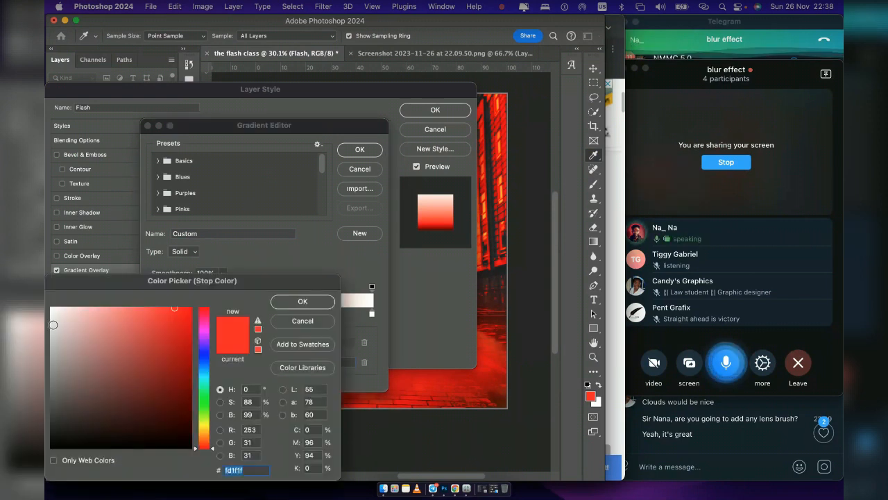
left_click(51, 395)
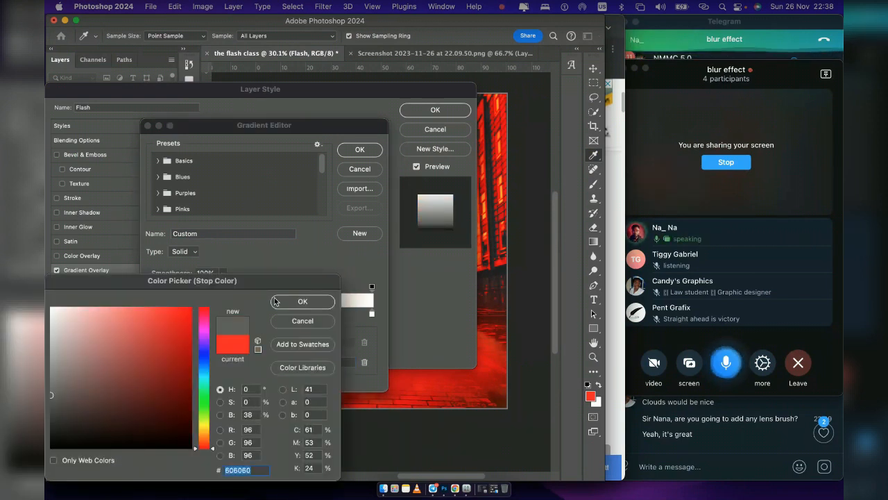
left_click(302, 300)
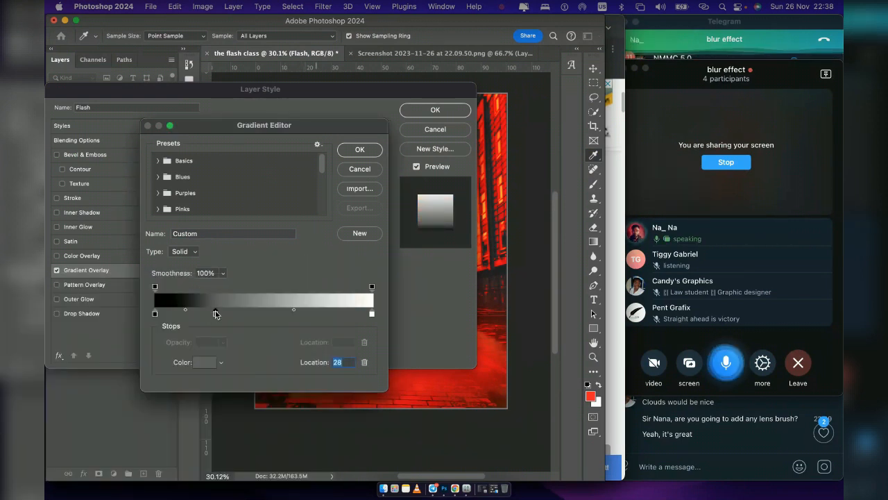
Move the title gradient's grey stop to 21%, its midpoint to 42% and the white stop to 48%, and accept the gradient
left_click_drag(214, 313, 200, 314)
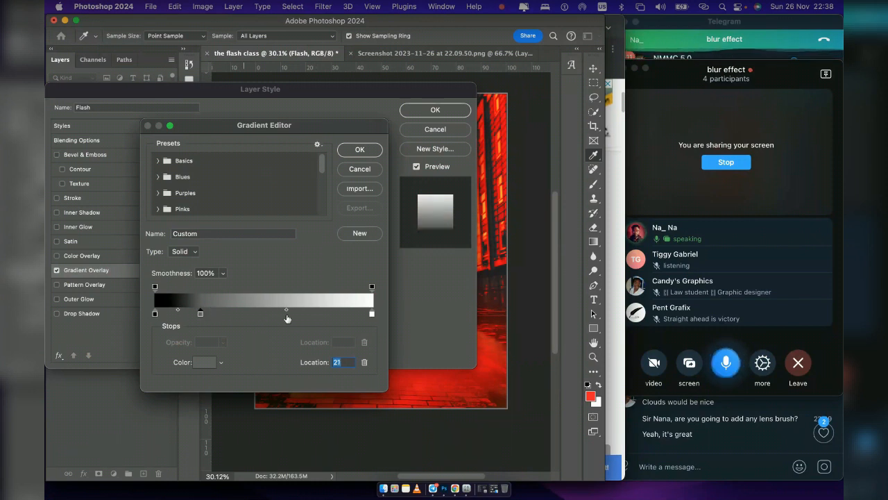
left_click(286, 308)
left_click_drag(276, 309, 272, 309)
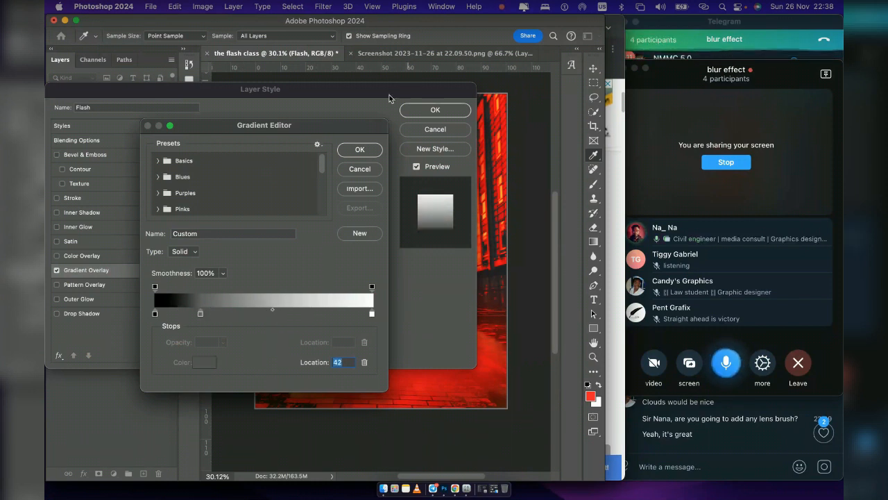
left_click_drag(389, 95, 251, 100)
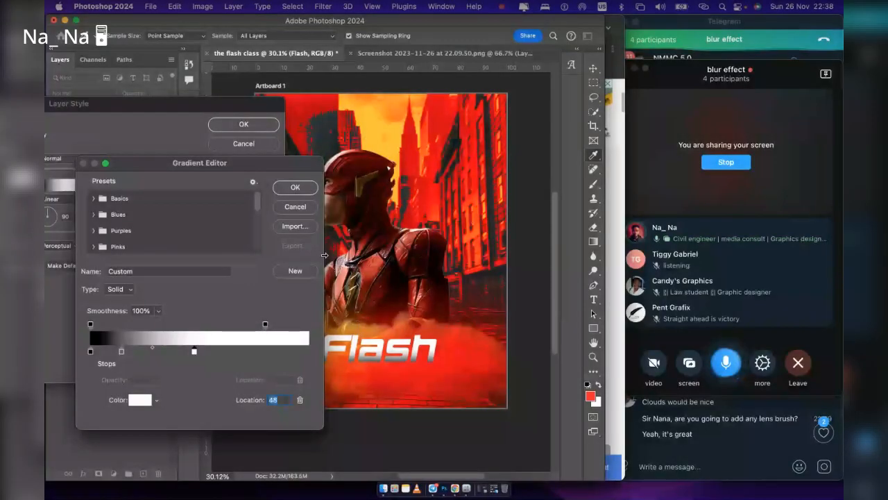
left_click(294, 182)
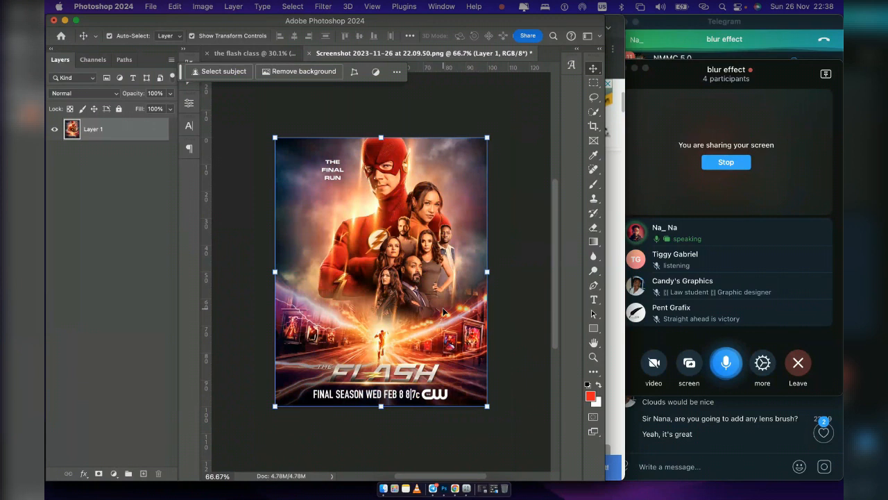
Check the title on the reference poster, and set the text colour of the lower Flash text layer to black #000000
scroll(444, 314, "down", 2)
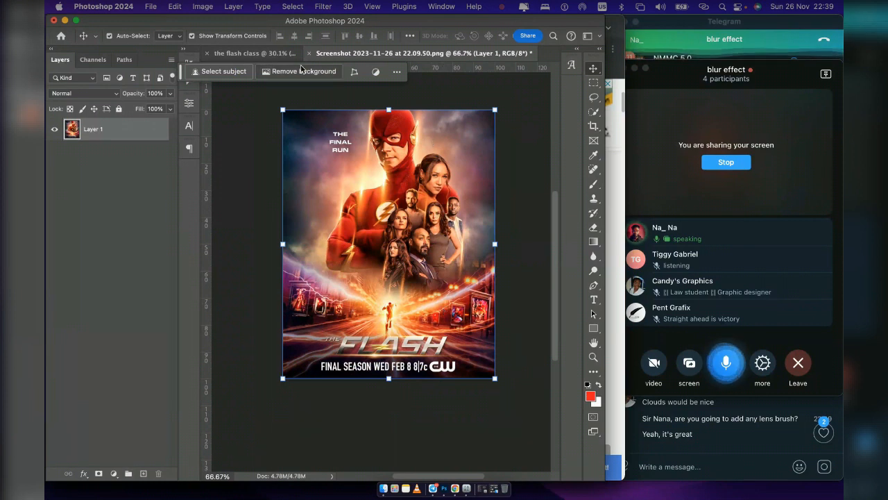
left_click(275, 59)
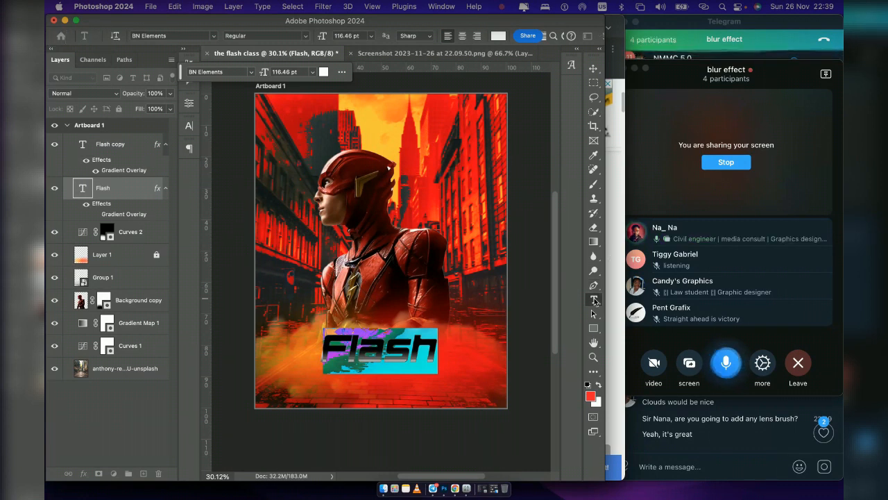
left_click(324, 72)
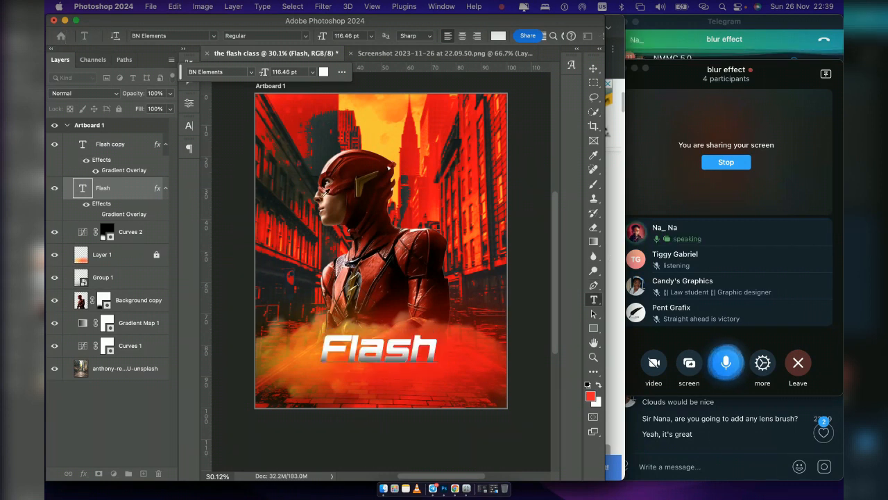
left_click_drag(72, 438, 32, 459)
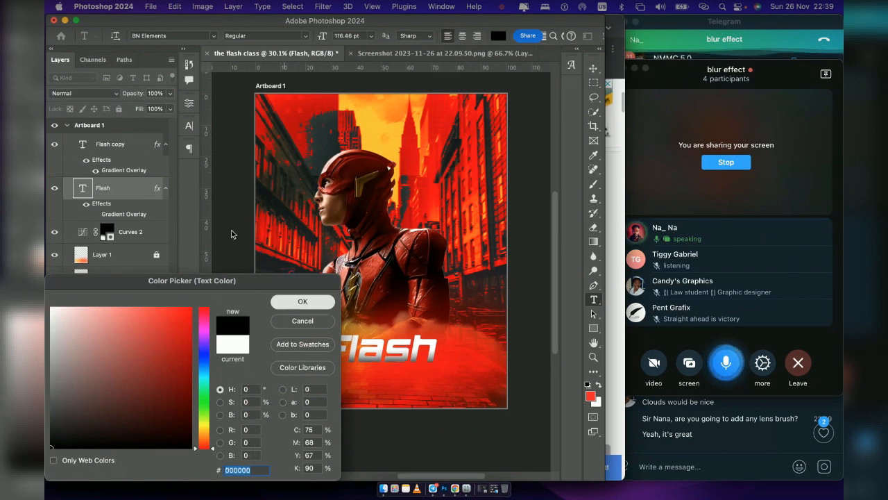
key("Return")
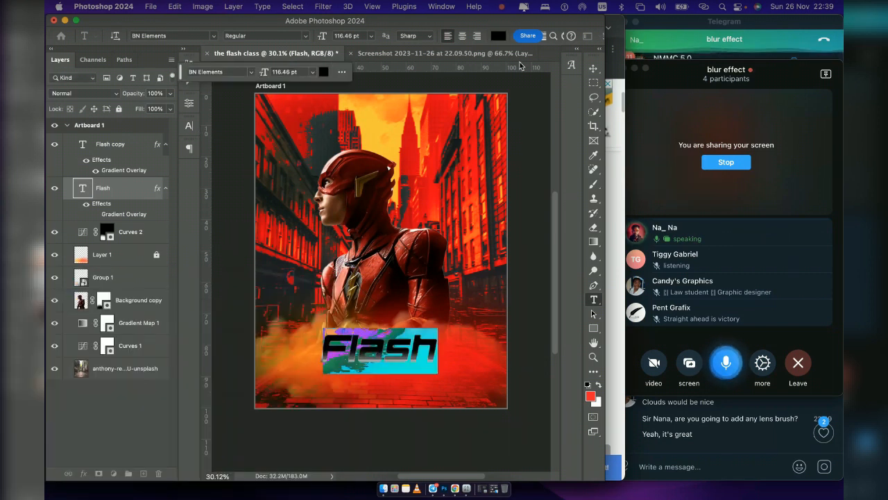
left_click(595, 68)
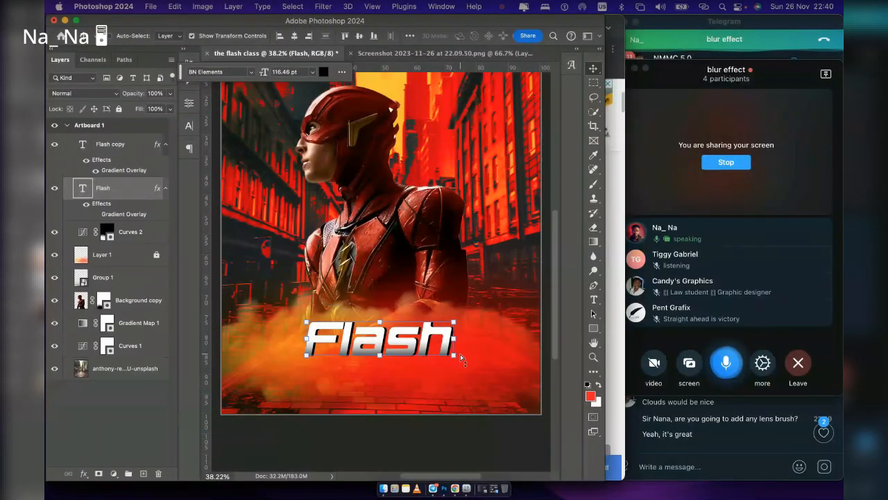
key("super+j")
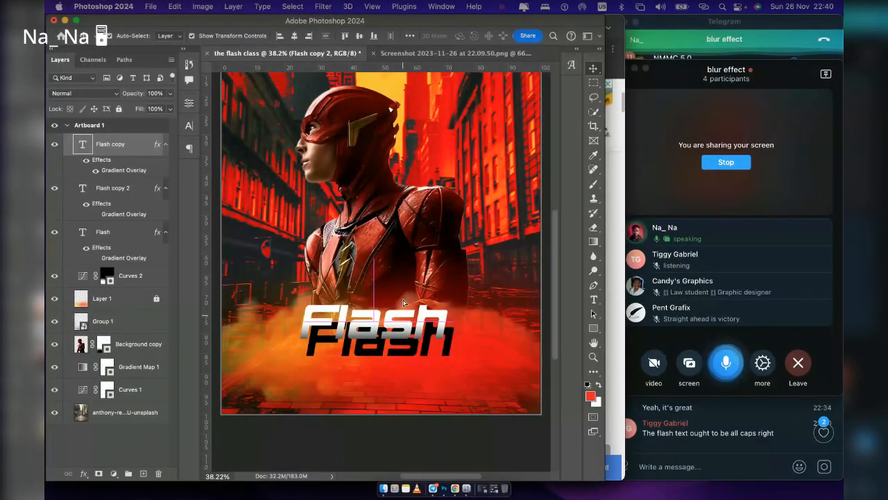
left_click_drag(402, 344, 404, 293)
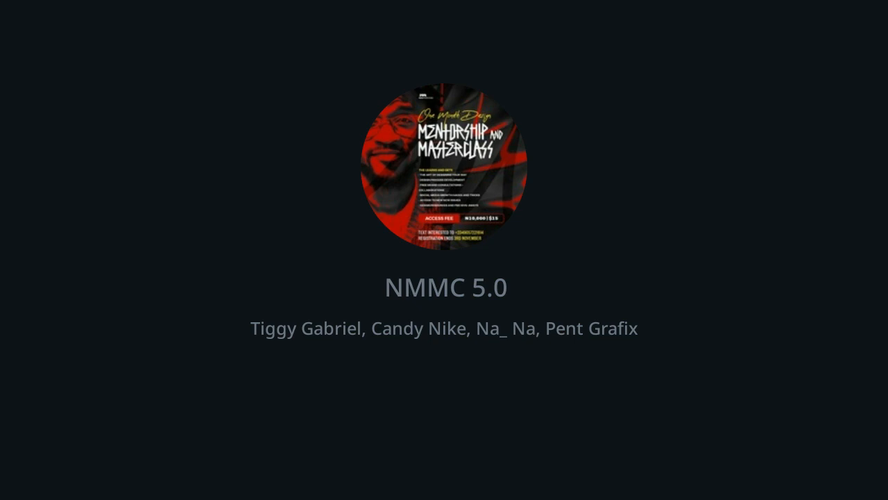
key("v")
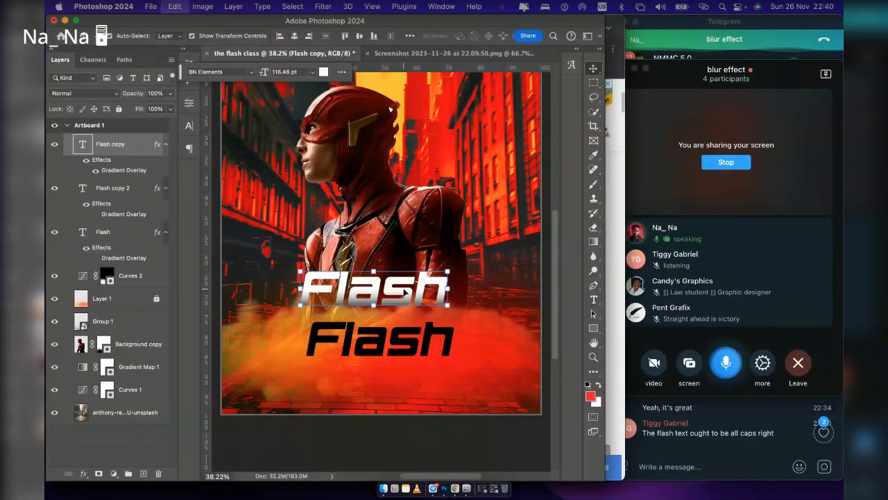
key("super+z")
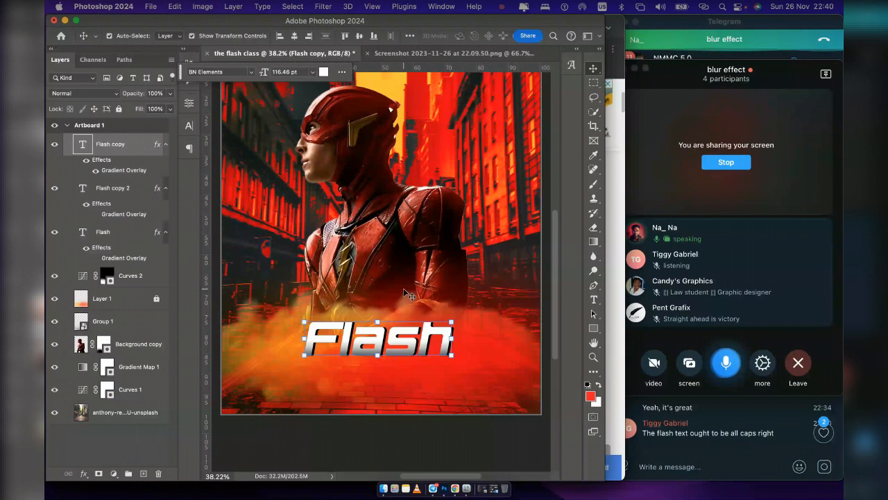
key("super+z")
key("super+z")
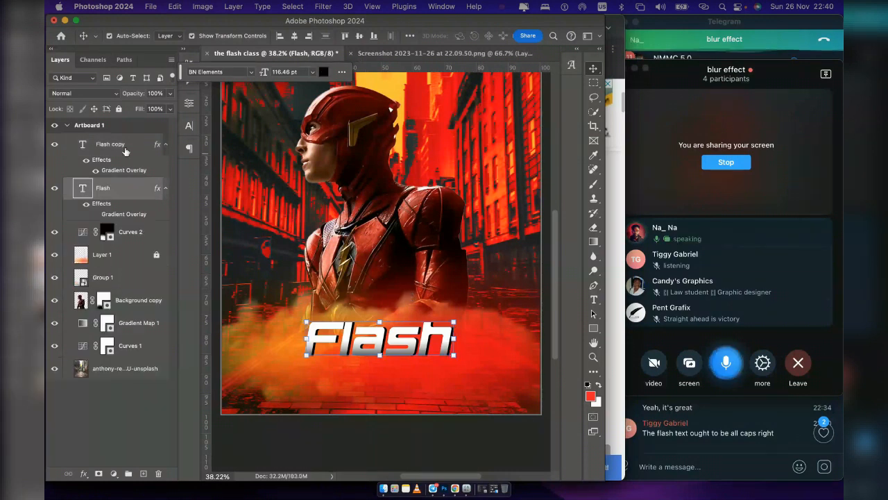
Duplicate the gradient-filled Flash copy text layer and place the duplicate just above the title on the poster
left_click(125, 145)
key("super+j")
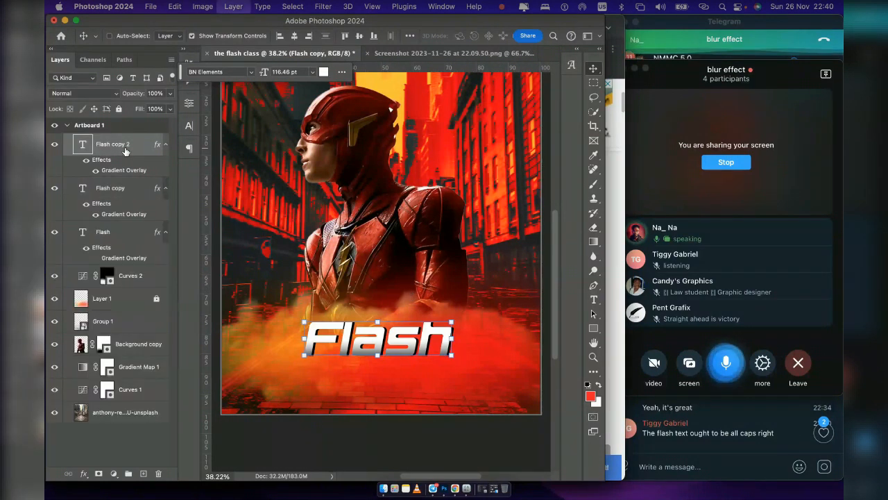
left_click_drag(368, 335, 372, 273)
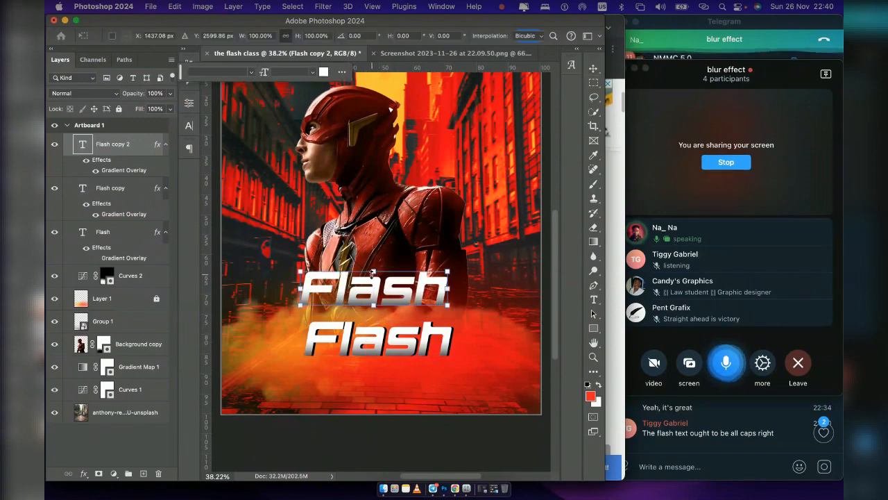
left_click(439, 53)
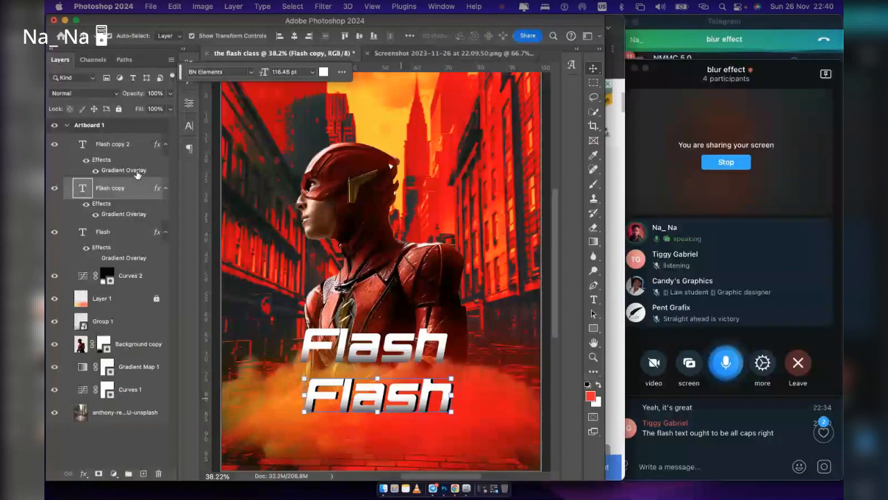
Set the two stacked title text layers, Flash copy and Flash, to All Caps and scale them to about 85.7%
left_click(118, 232, "shift")
left_click(189, 126)
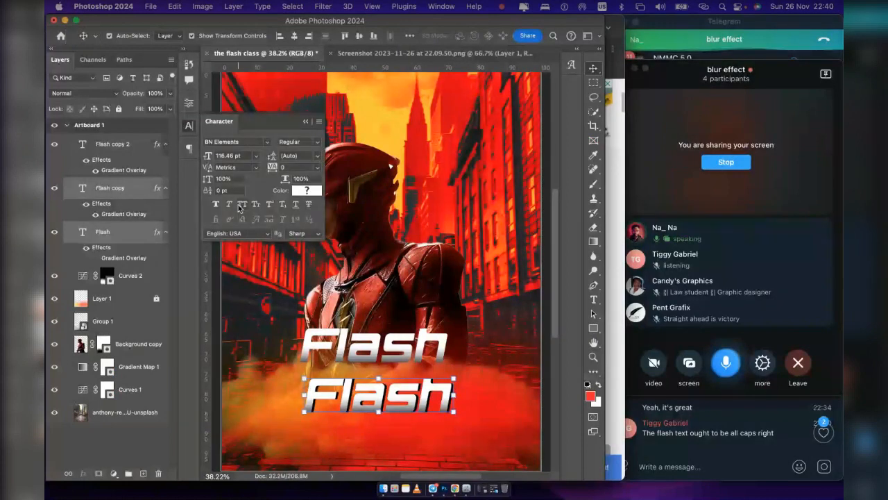
left_click(241, 205)
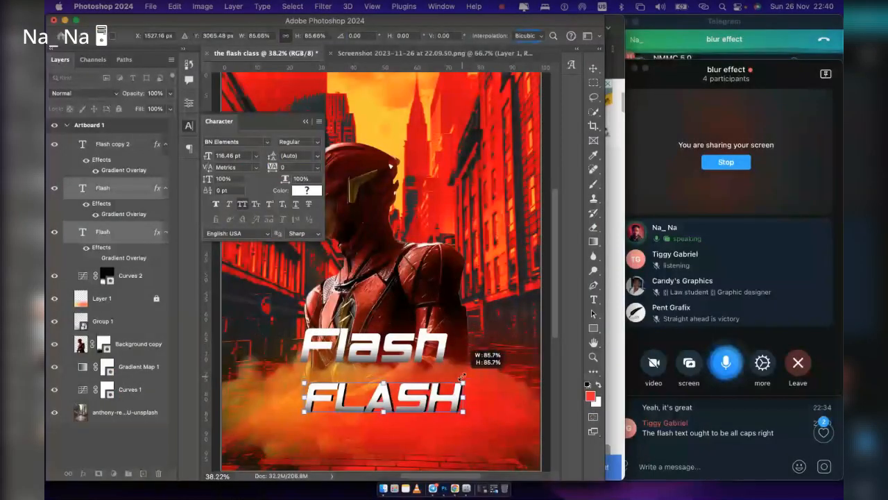
key("Return")
Replace the text of the upper duplicated title with THE
double_click(403, 347)
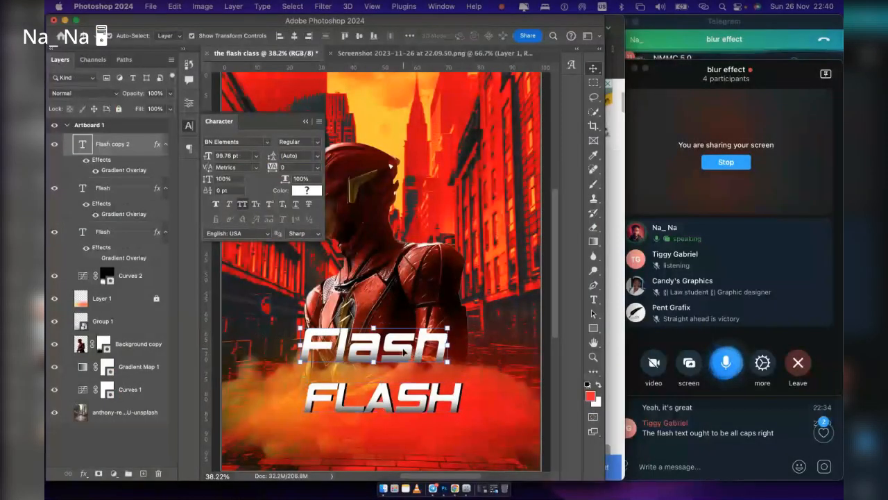
left_click(403, 348)
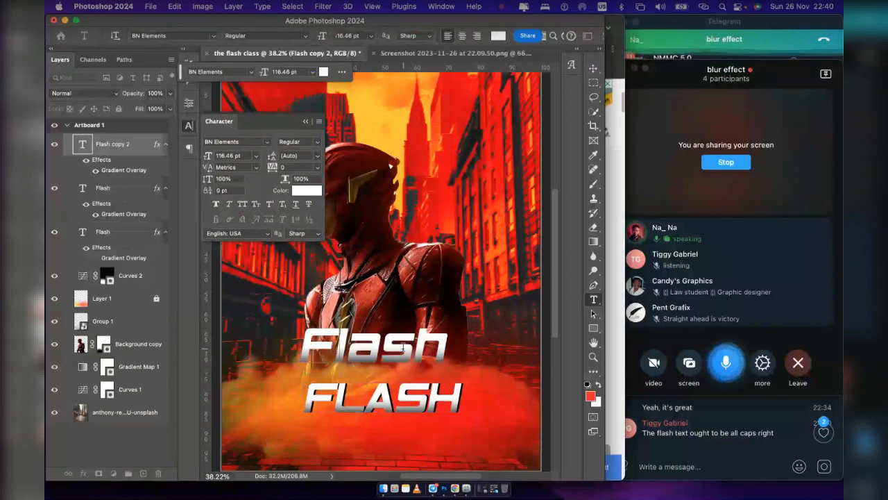
type("TH")
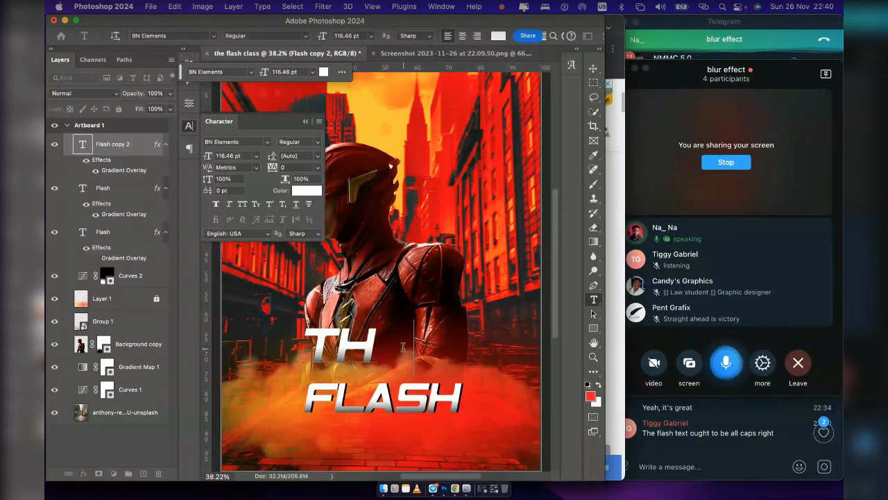
type("E")
key("ctrl+Return")
Scale the THE text down to about 13.47 pt, just above and before the F of FLASH, keeping its colour white
key("ctrl+t")
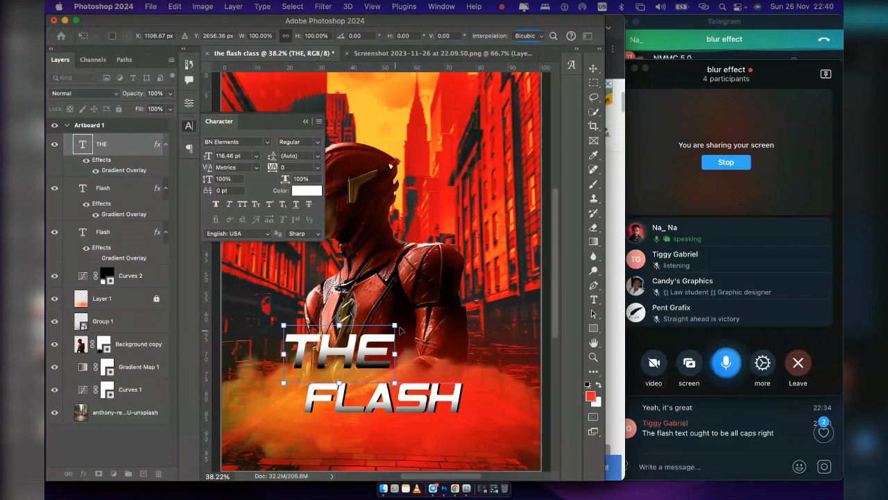
left_click_drag(395, 324, 279, 344)
key("Return")
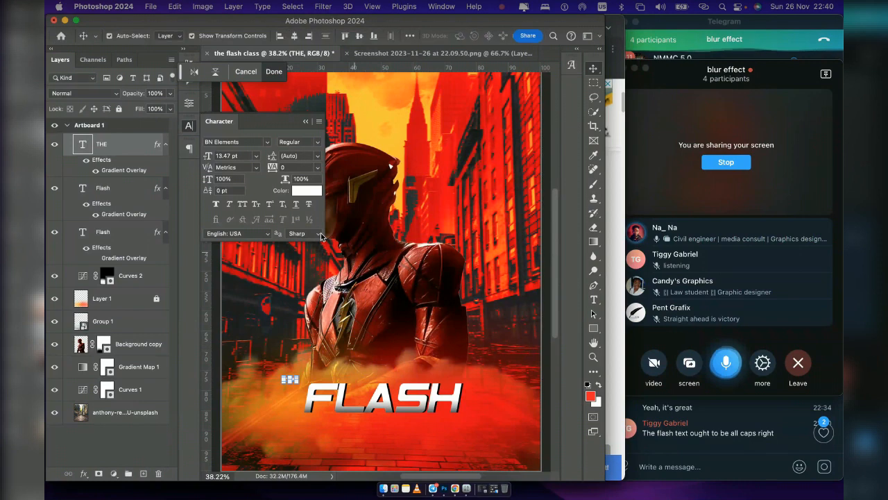
left_click(307, 190)
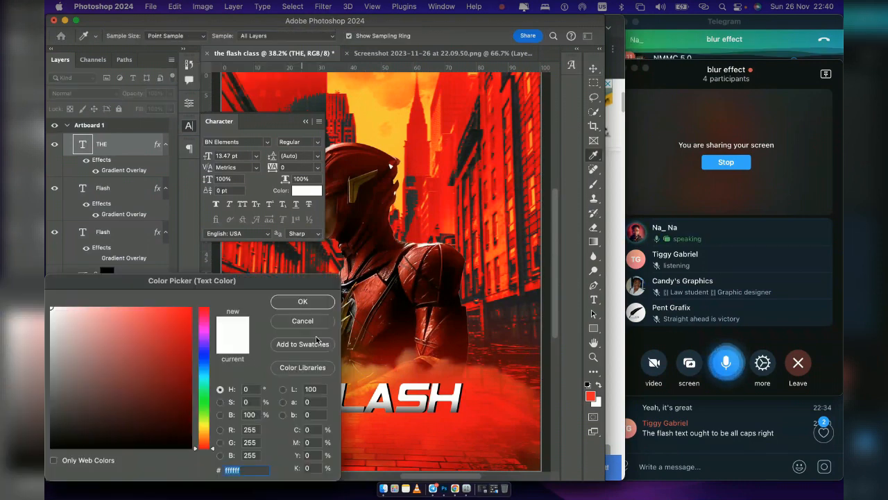
left_click(314, 306)
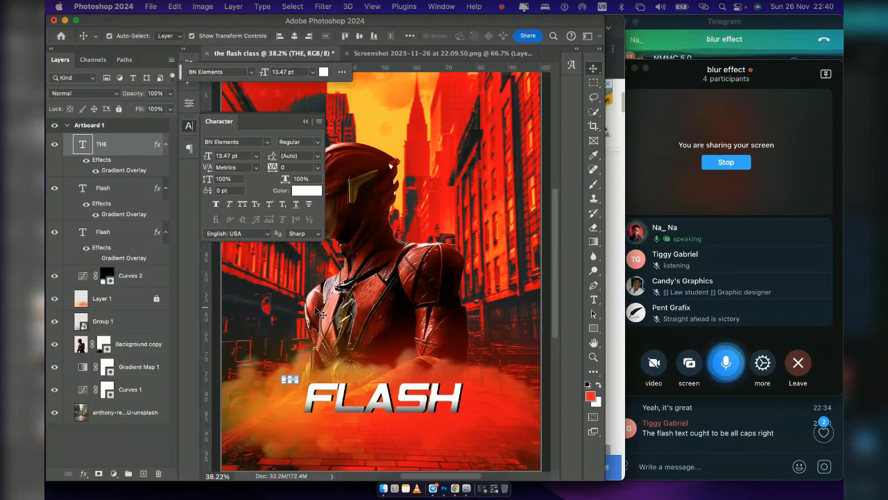
left_click(409, 327)
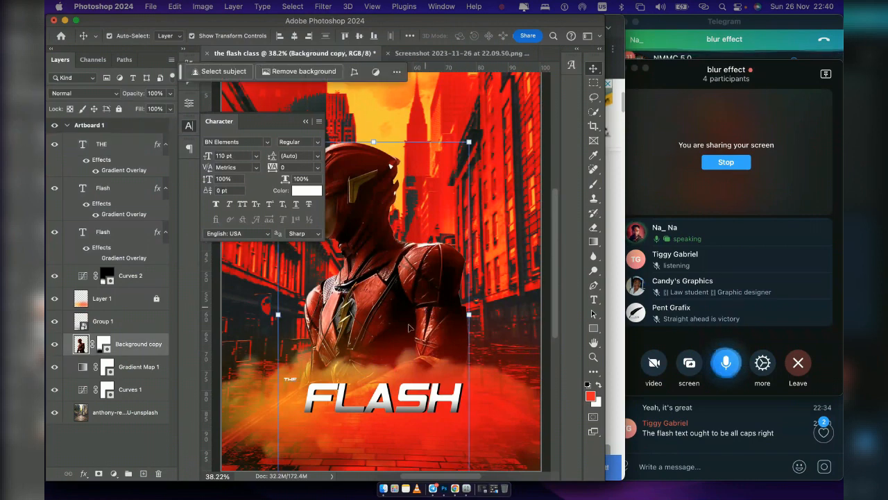
scroll(460, 382, "up", 2)
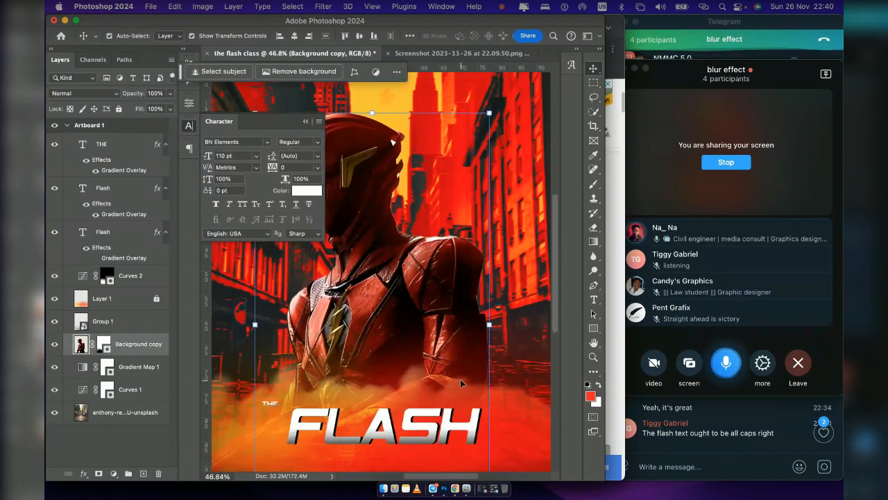
scroll(460, 382, "up", 2)
scroll(460, 381, "down", 4)
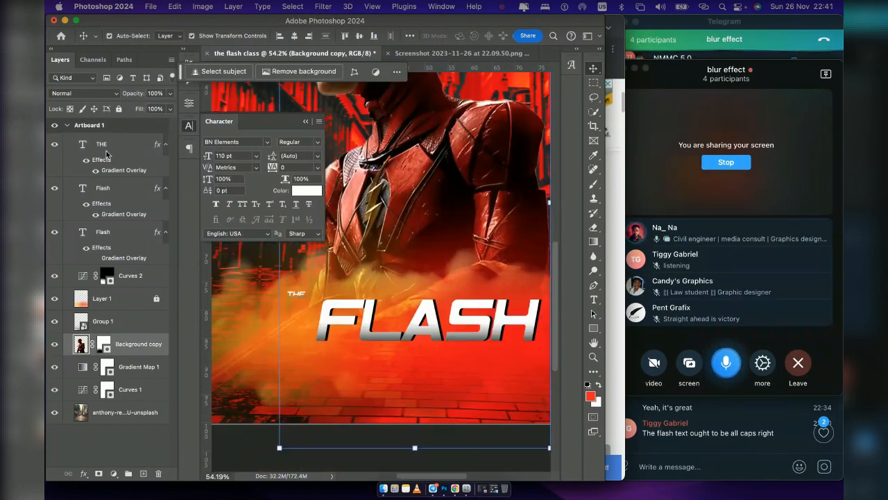
Hide the Gradient Overlay effect on the THE text layer, keeping its text colour at ffffff
double_click(83, 144)
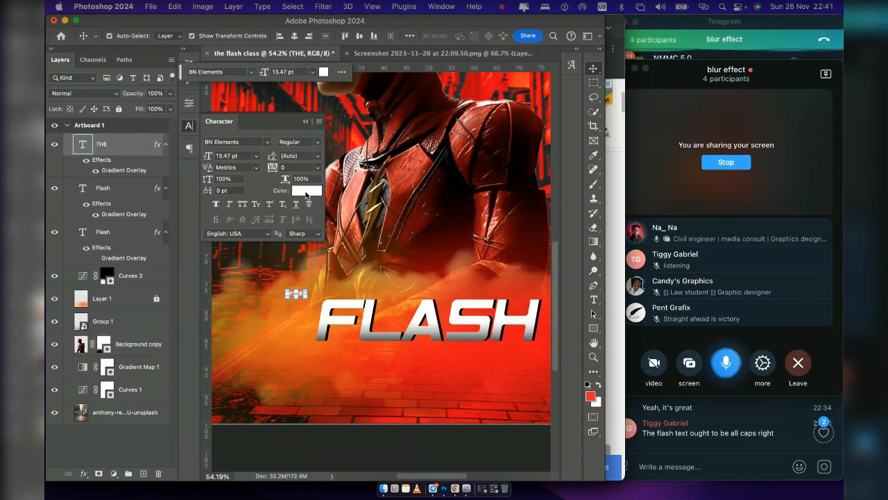
left_click(306, 190)
left_click(63, 316)
left_click_drag(63, 317, 46, 274)
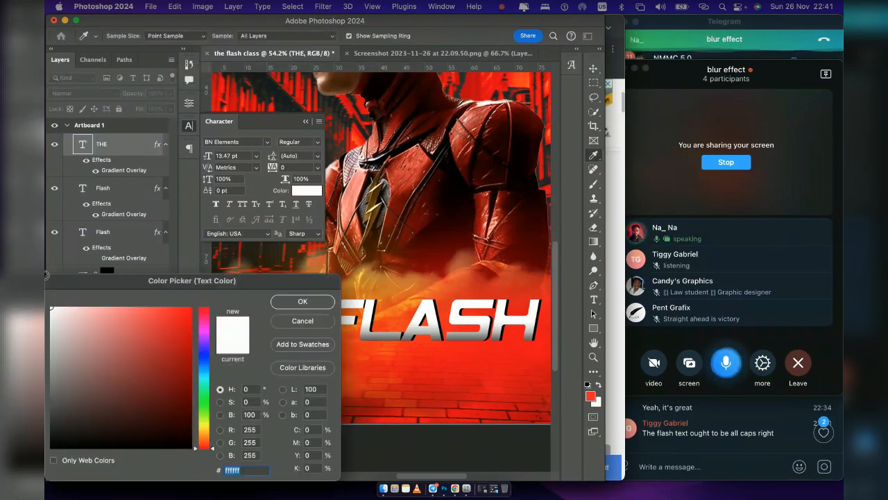
left_click(304, 301)
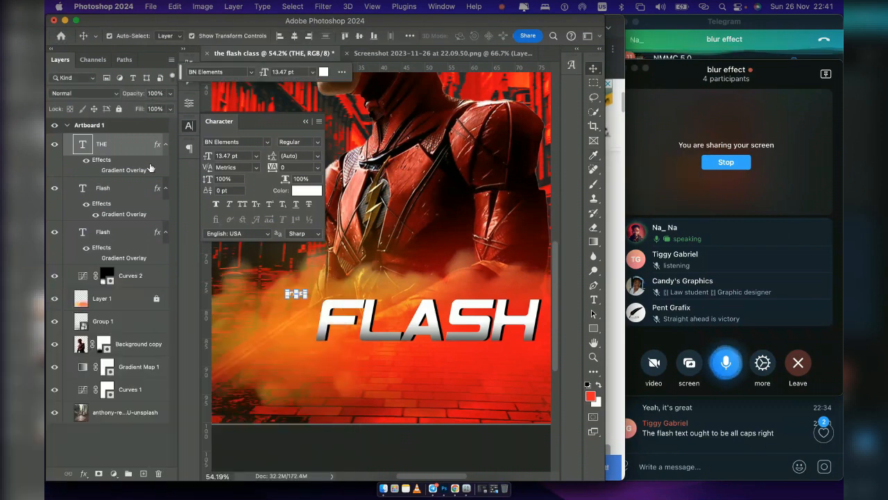
left_click(389, 268)
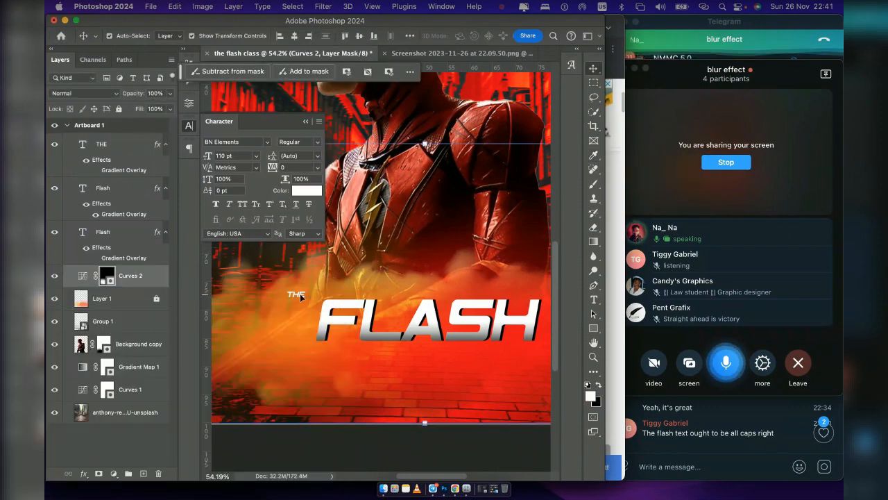
Move the THE text down beside the F of FLASH and enlarge it to about 16.97 pt
left_click_drag(300, 295, 304, 309)
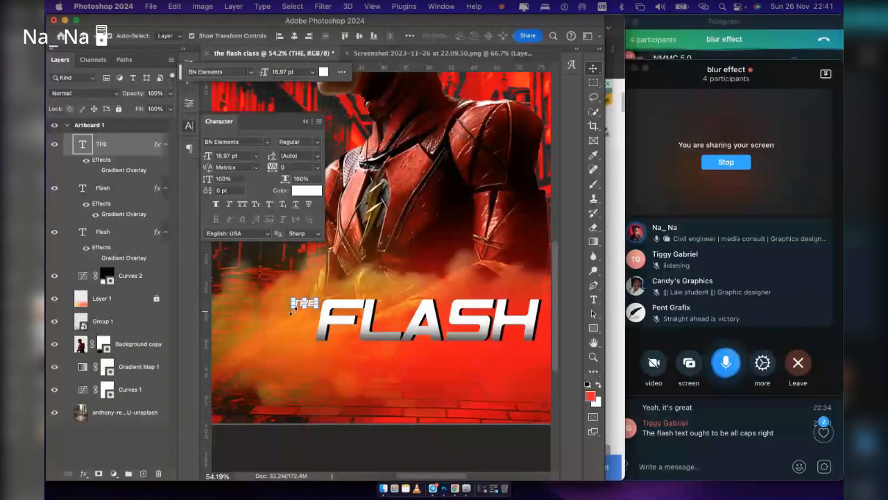
scroll(292, 310, "down", 3)
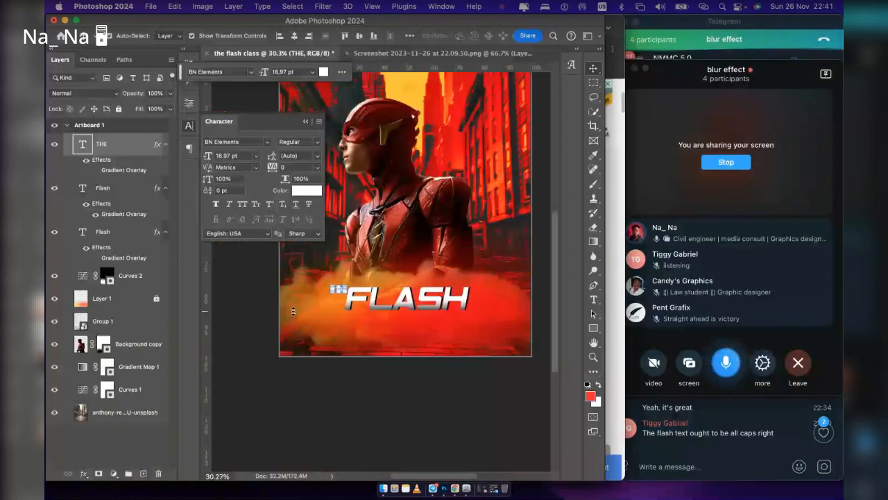
scroll(708, 434, "up", 2)
scroll(708, 434, "down", 2)
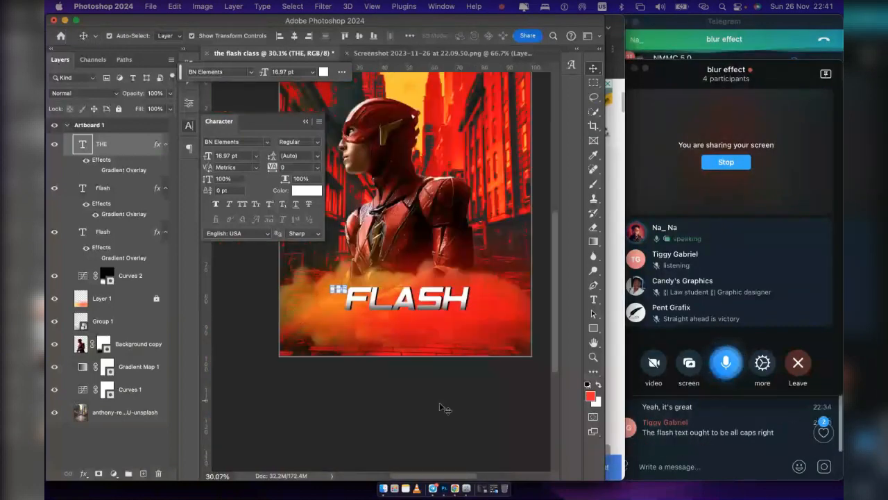
left_click(423, 414)
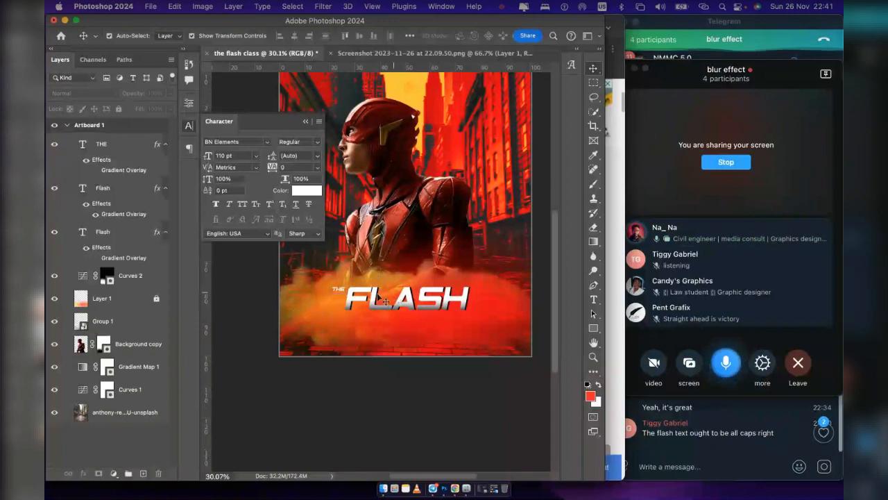
Apply Faux Italic to the THE and both Flash text layers, and compare the title with the reference poster
left_click(403, 54)
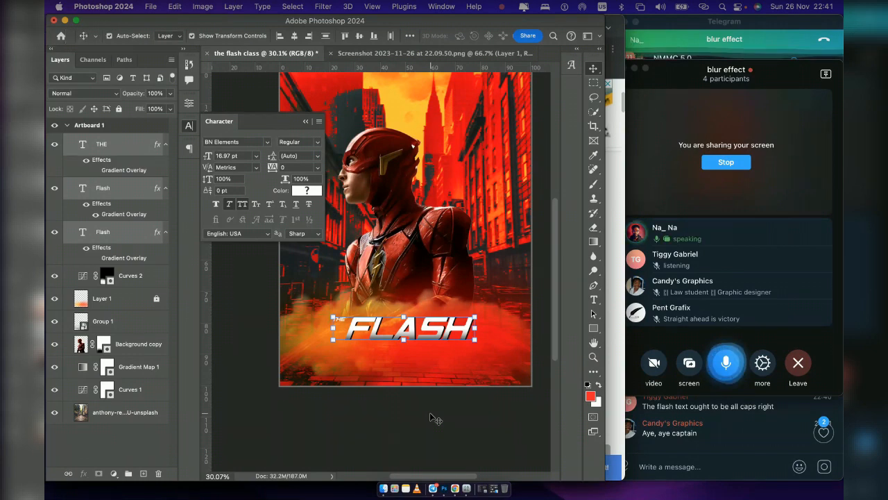
left_click(430, 412)
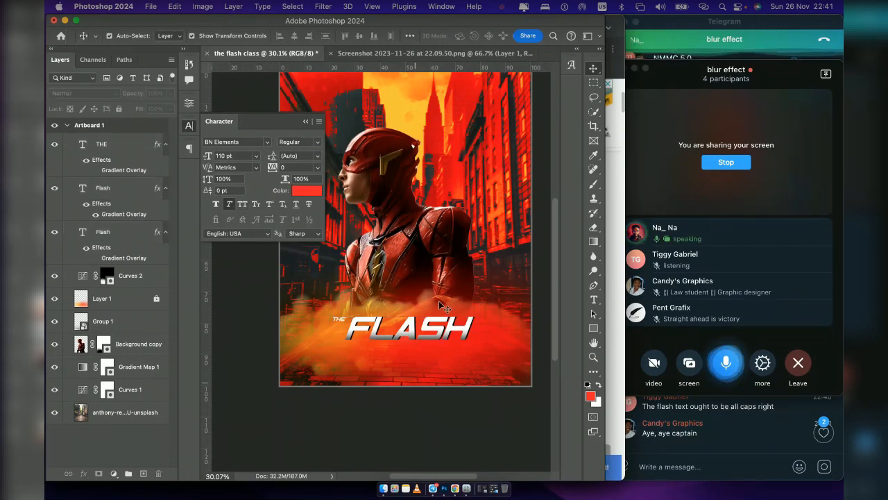
left_click(453, 54)
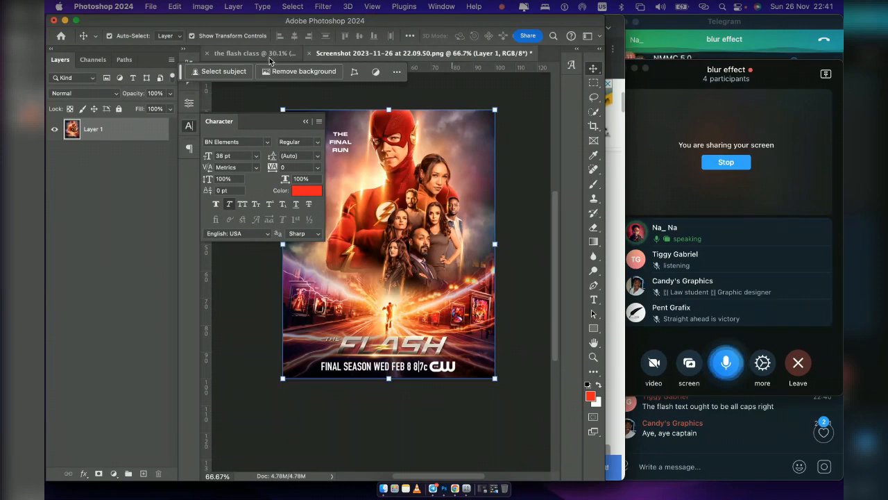
left_click(248, 58)
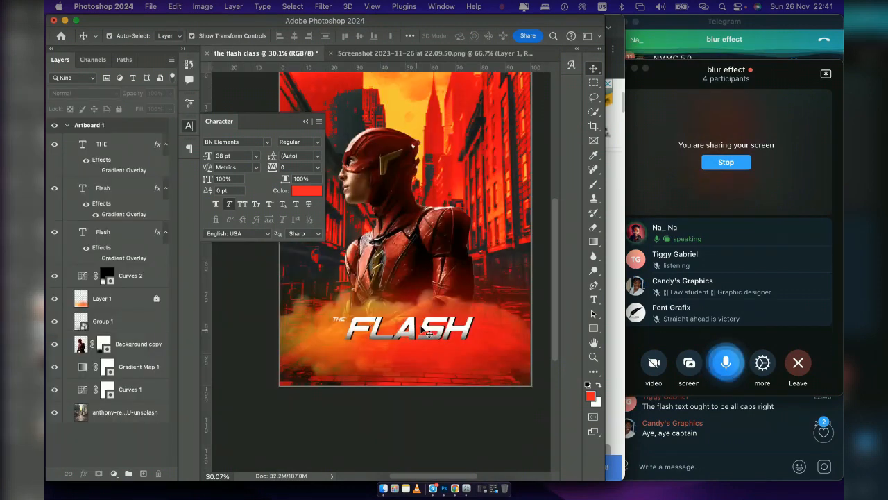
Widen the letter spacing of both stacked Flash text layers to a tracking of 100
left_click(397, 323)
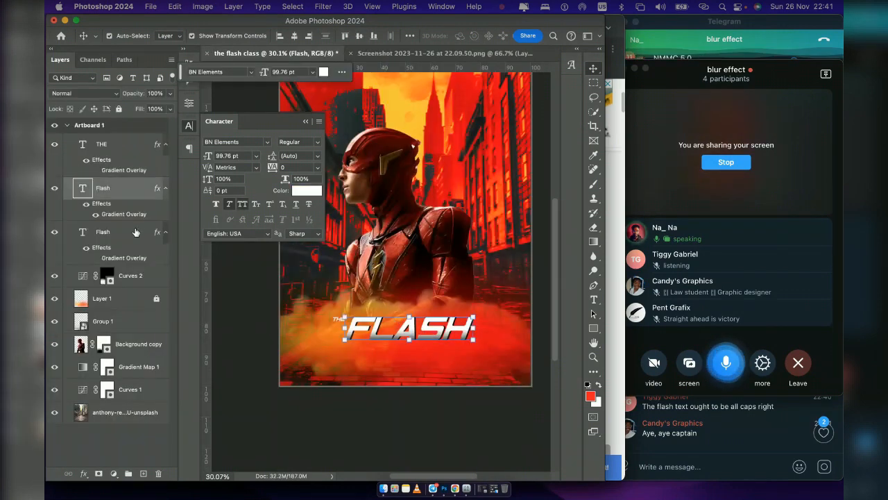
left_click(136, 232, "shift")
left_click(298, 167)
type("40")
key("Return")
type("100")
key("Return")
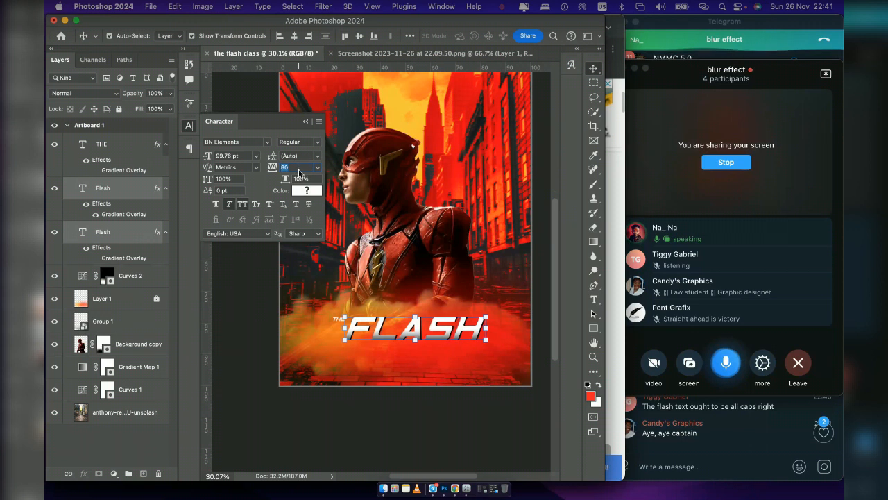
left_click(299, 169)
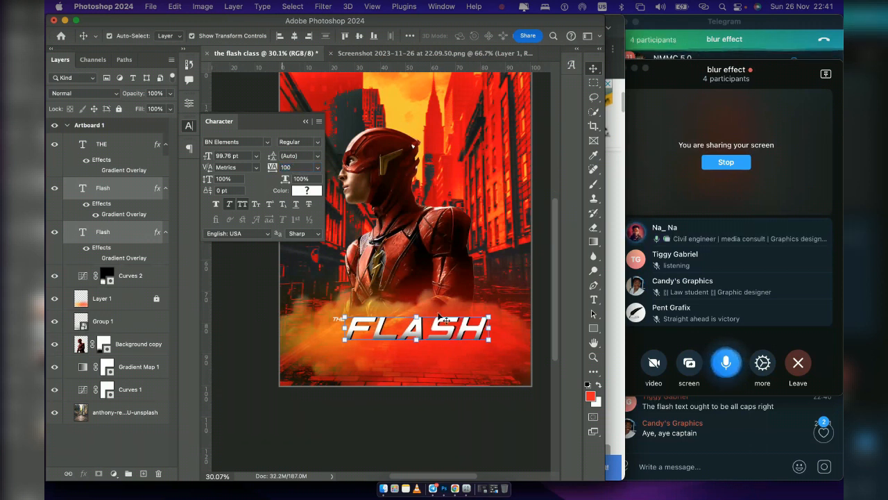
left_click(249, 336)
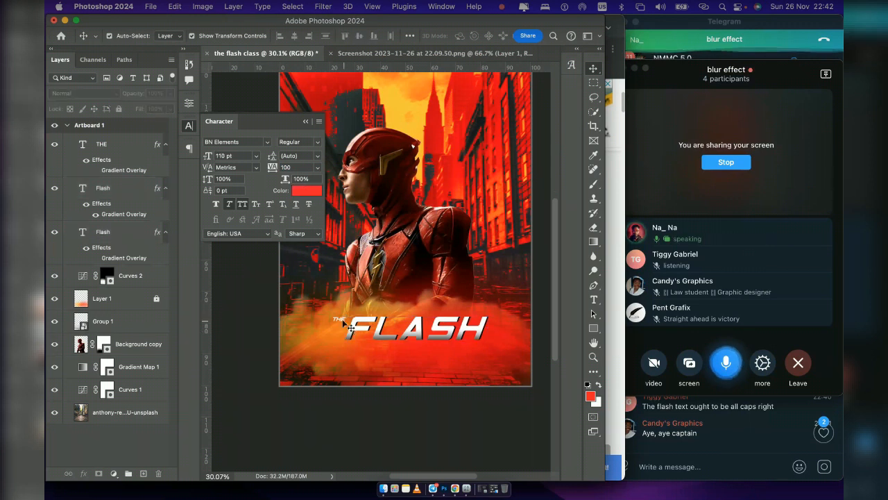
Set the tracking of the THE text to 100
double_click(343, 321)
left_click(296, 169)
type("100")
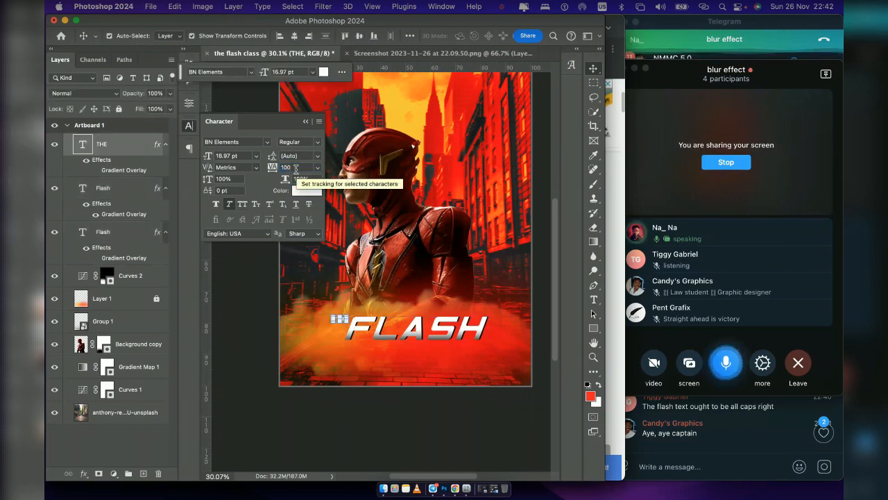
Link the THE and both Flash text layers, shift the title to the poster's horizontal centre and collapse the character settings
left_click(121, 233, "shift")
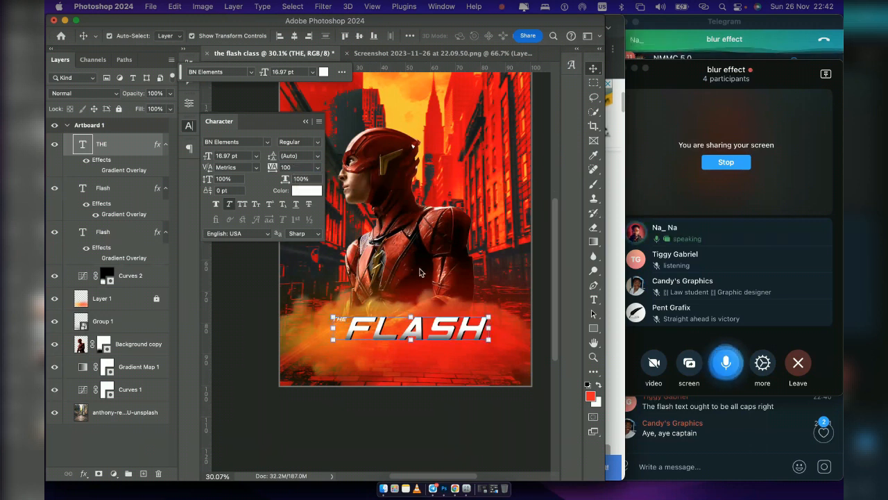
right_click(134, 191)
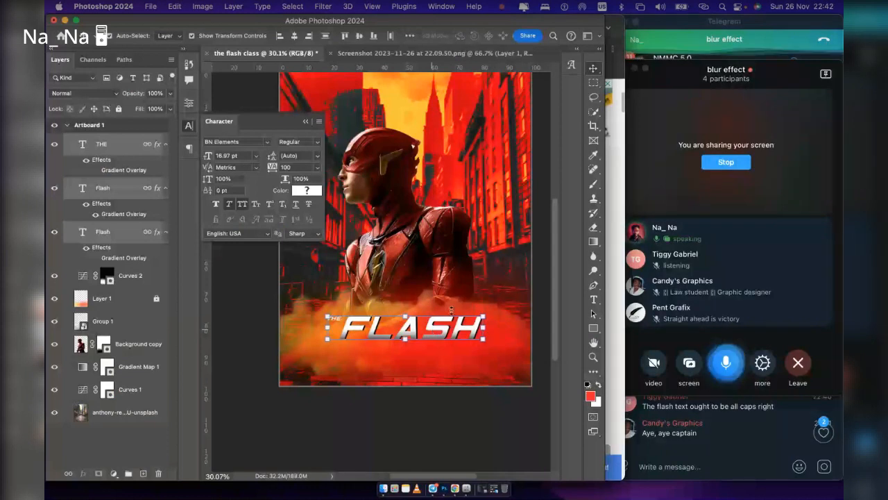
left_click(518, 424)
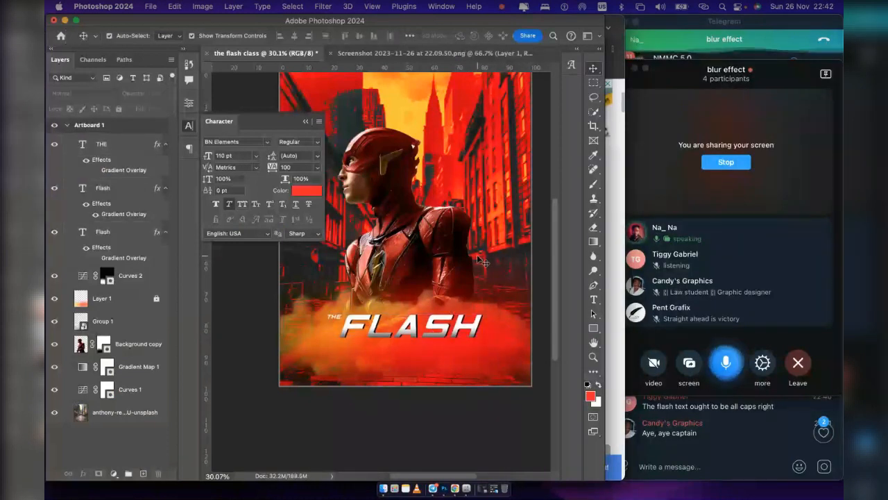
left_click(306, 122)
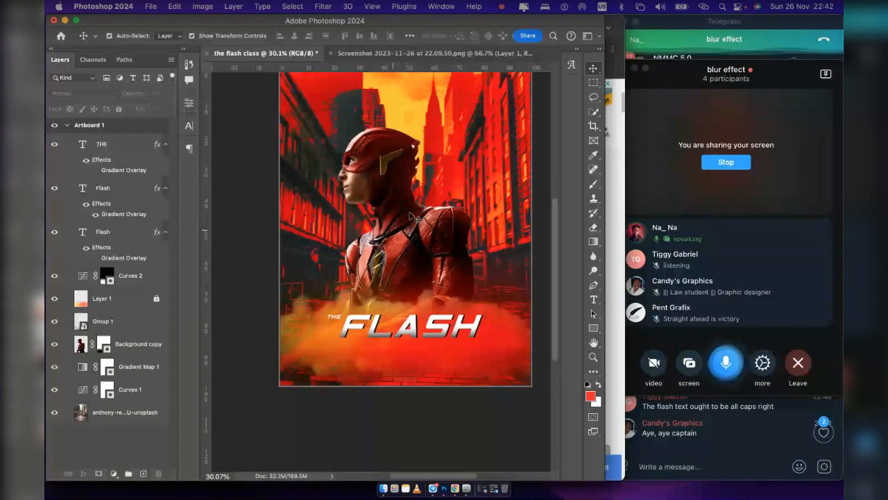
Open the pngegg.png lightning bolt from the Downloads folder in Adobe Photoshop 2024
left_click(375, 456)
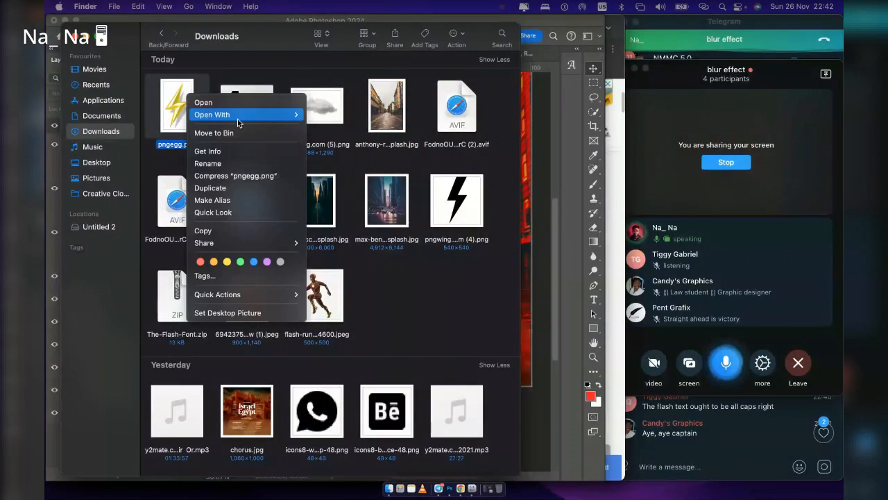
mouse_move(237, 117)
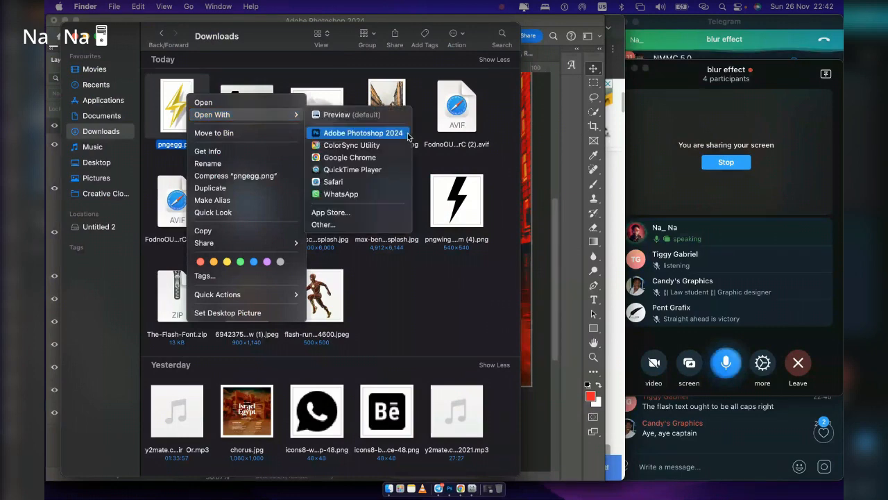
left_click(407, 133)
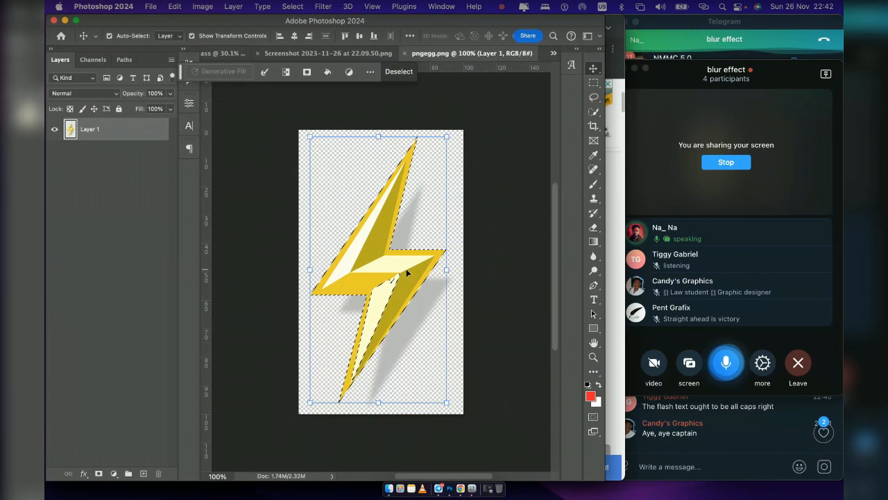
Output the selected lightning bolt without its shadow to a new layer using Select and Mask
key("w")
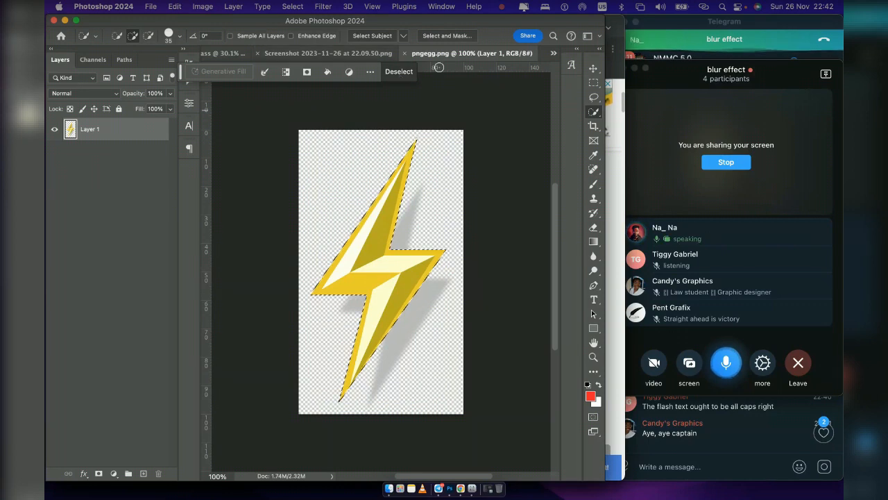
left_click(431, 35)
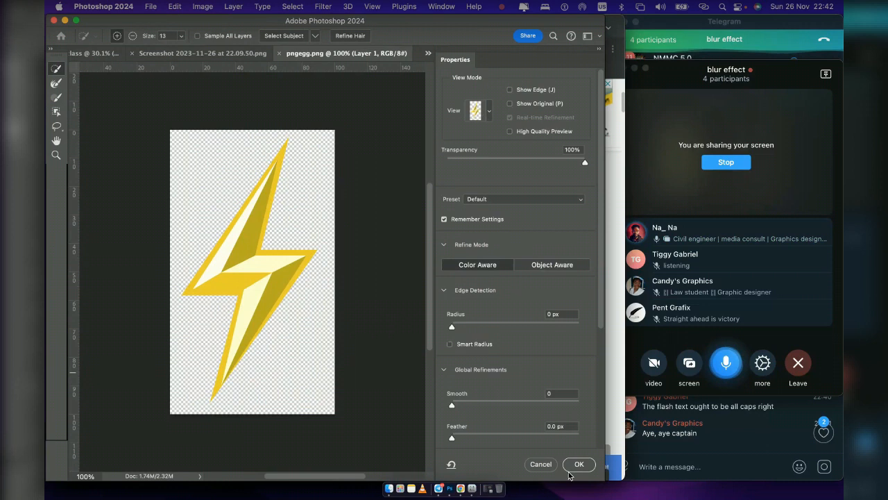
left_click(575, 464)
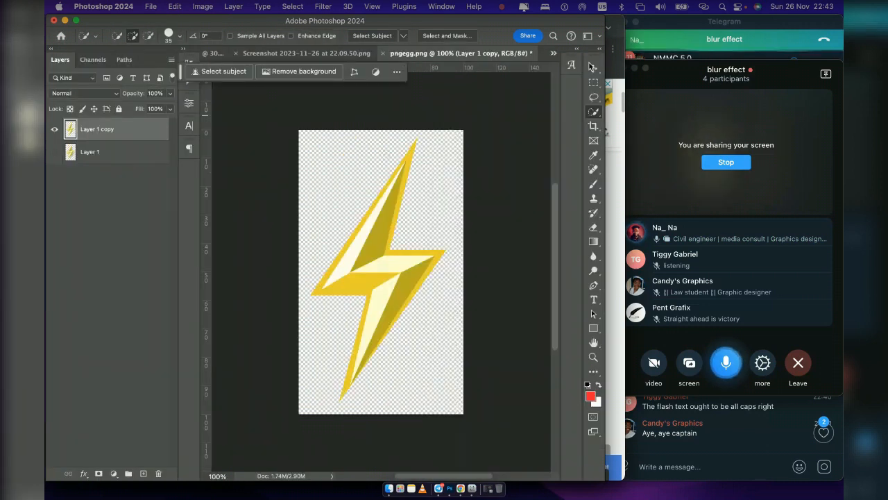
Bring the cut-out lightning bolt layer into the flash class poster, over the FLASH title
key("v")
left_click_drag(370, 208, 432, 269)
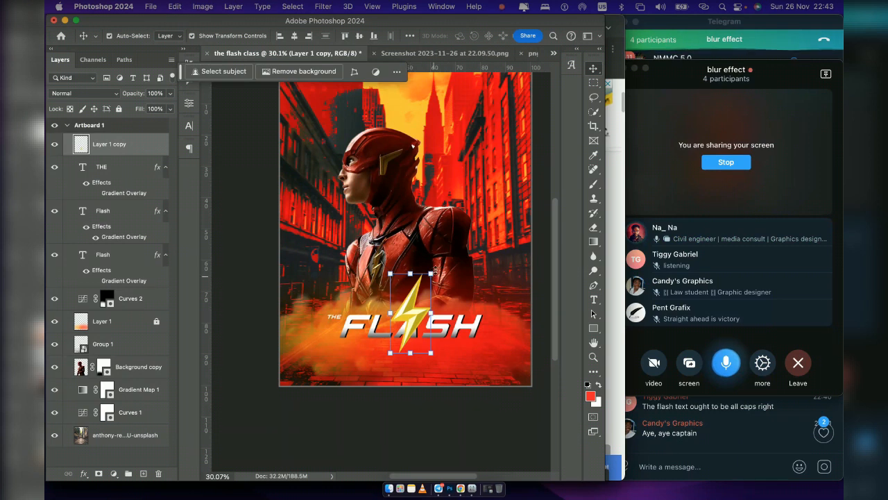
Scale the bolt to about 34%, rotate it about 58°, and place it over the A of FLASH
left_click_drag(432, 274, 431, 344)
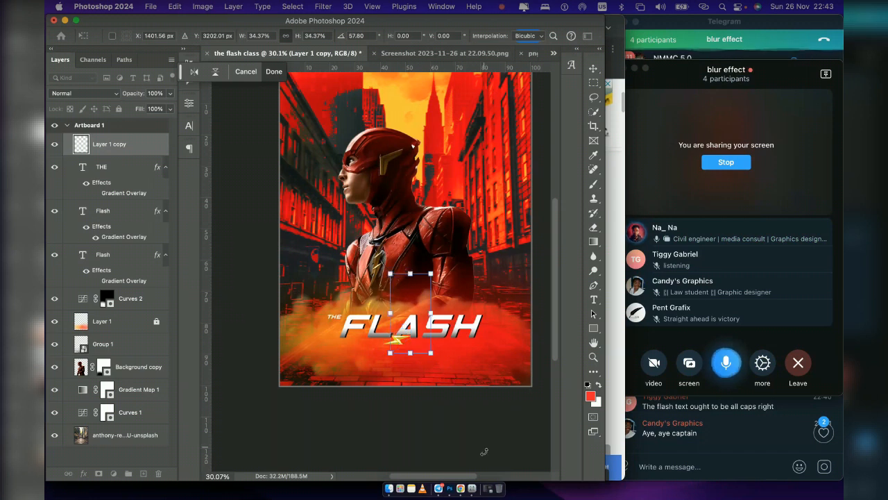
key("Return")
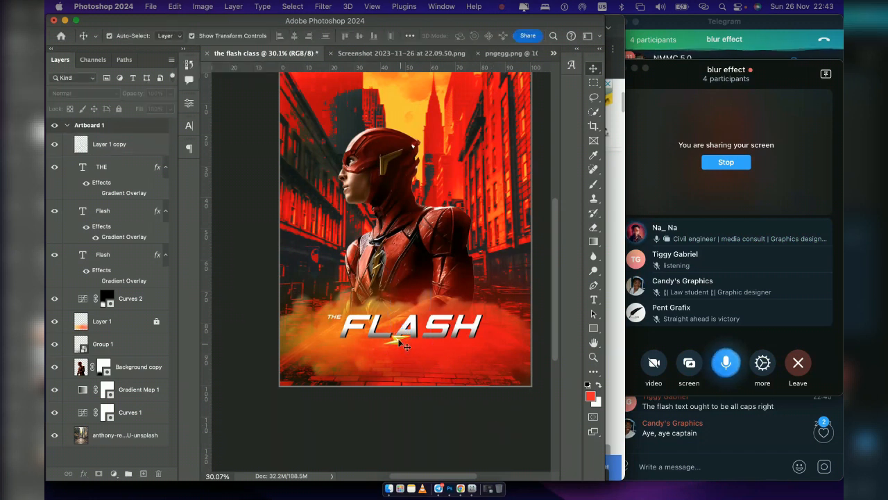
left_click(399, 336)
left_click_drag(400, 328, 406, 327)
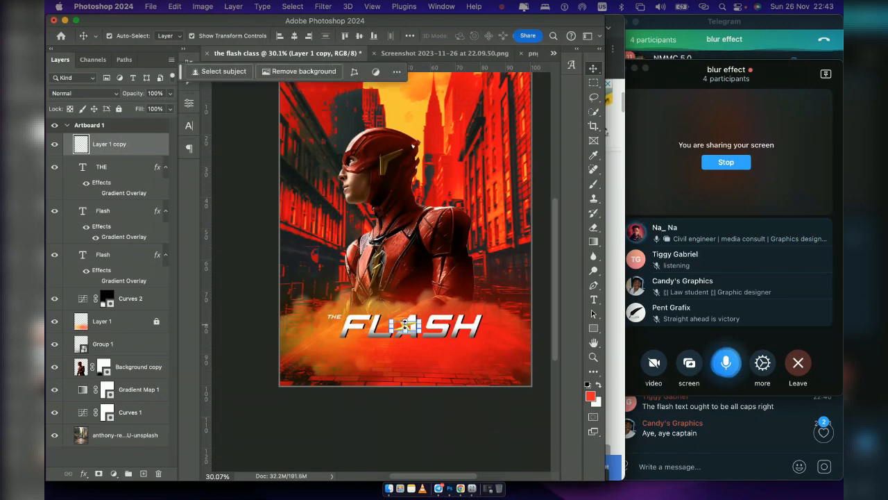
Examine the title design in the reference Flash poster screenshot, and return to the flash class document
left_click(434, 53)
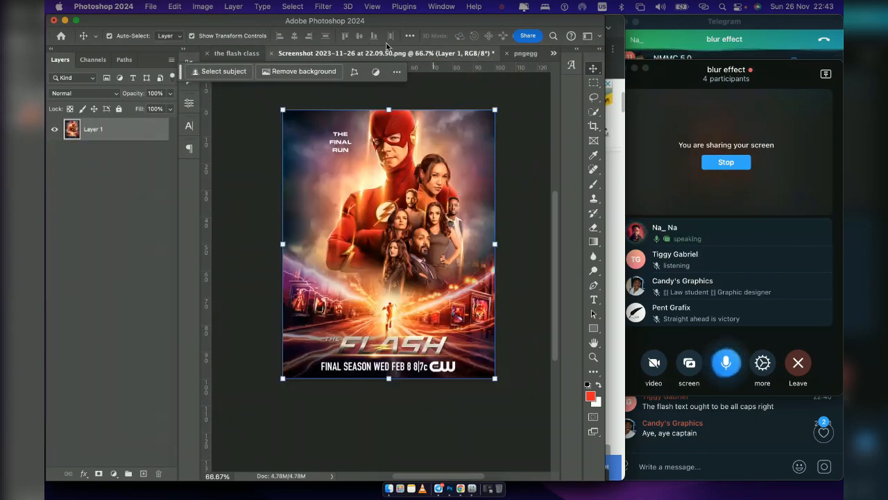
left_click(514, 186)
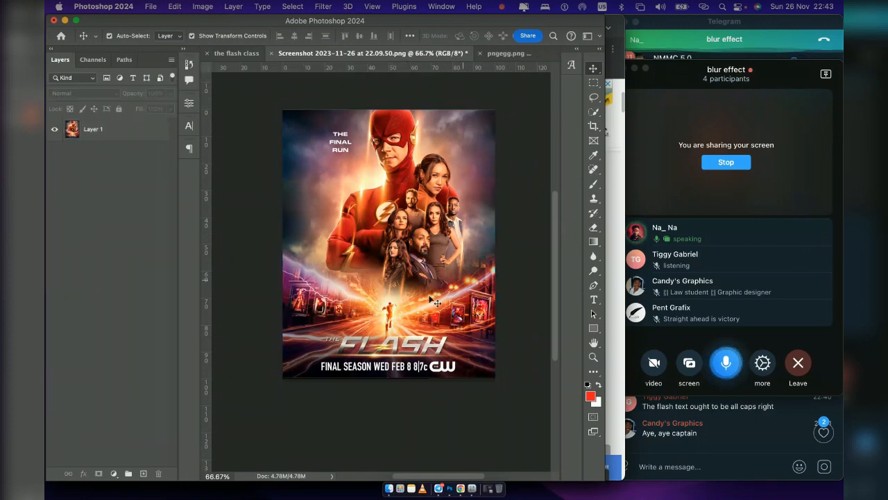
left_click(244, 53)
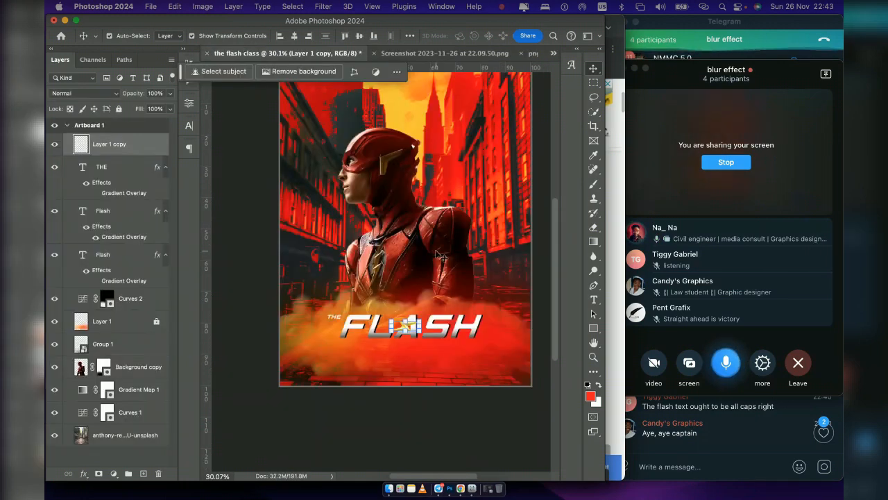
Enlarge the tilted bolt to about 121% and fit it across the A of the FLASH title
scroll(439, 256, "up", 3)
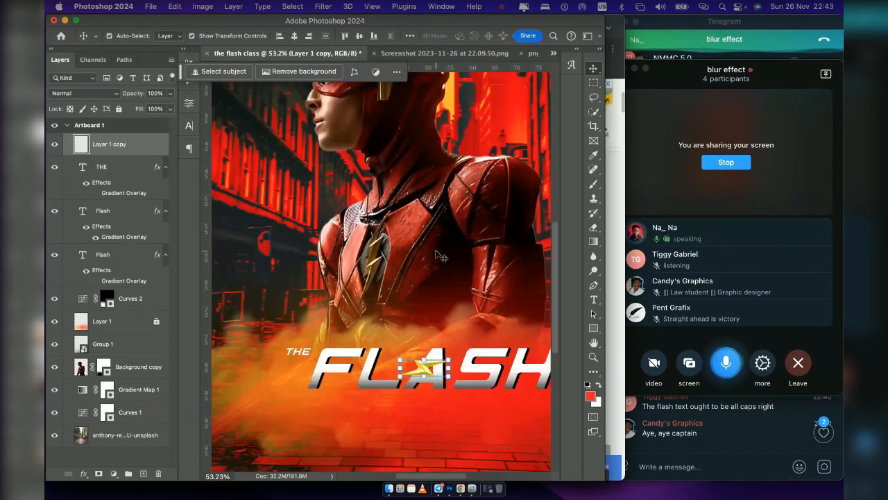
scroll(450, 404, "down", 3)
scroll(449, 404, "down", 2)
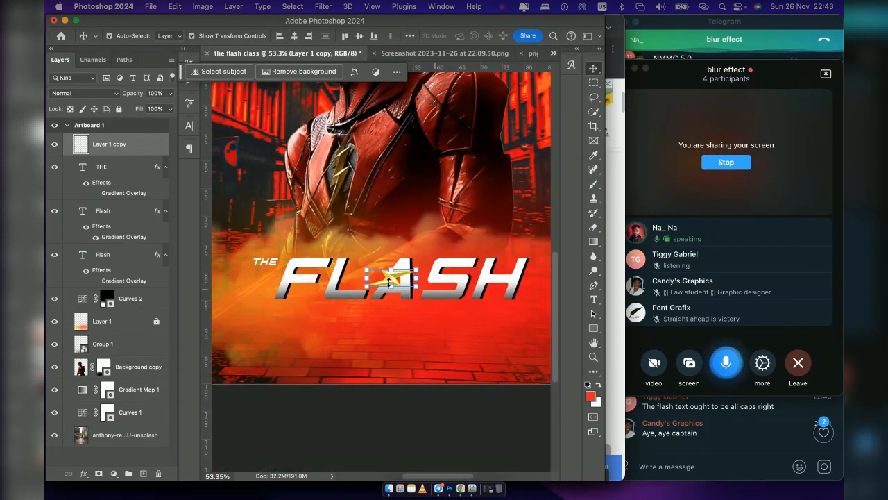
left_click_drag(391, 280, 387, 283)
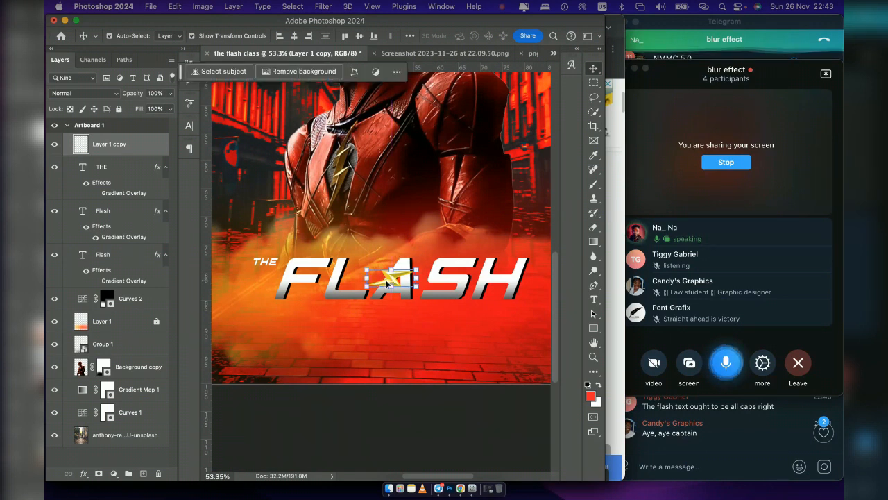
left_click_drag(366, 278, 354, 277)
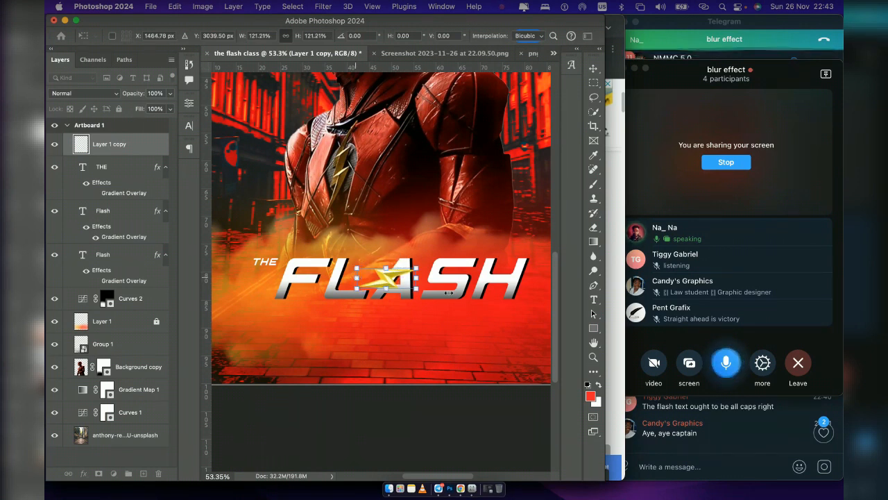
key("Return")
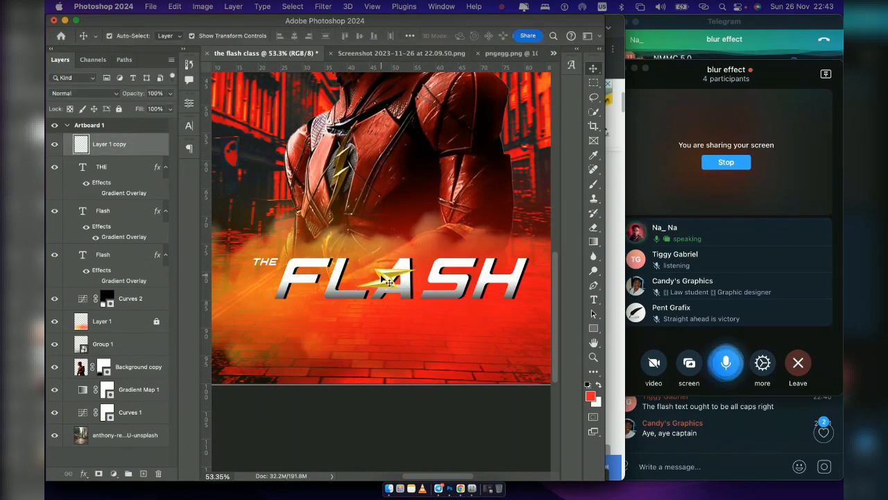
left_click(380, 281)
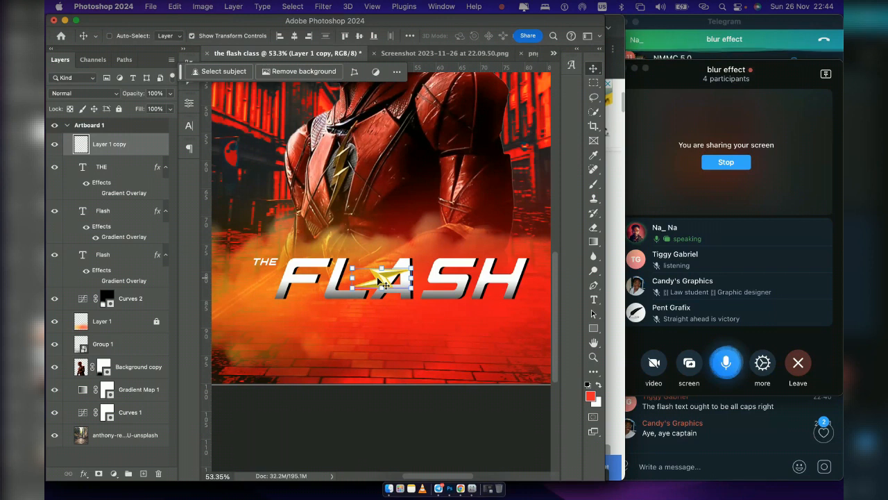
Undo the bolt's scaling, rotation and moves over the FLASH title
key("super+z")
key("super+z")
key("super+z")
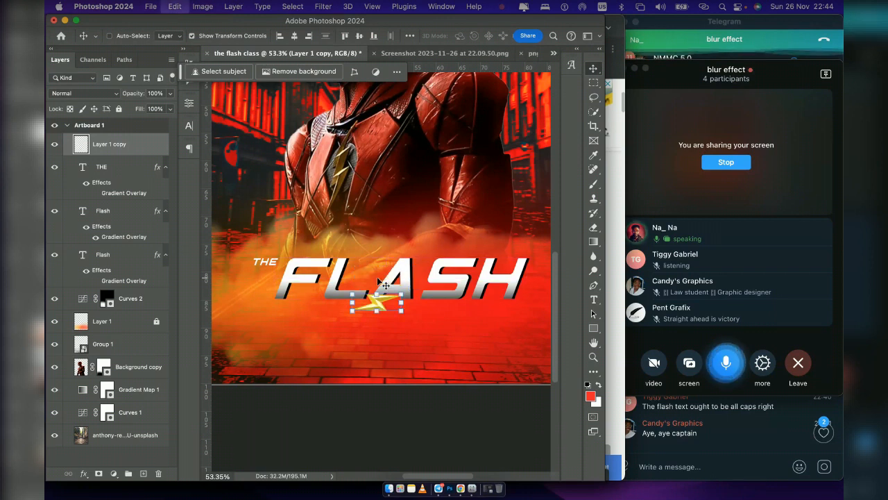
key("super+z")
key("super+z")
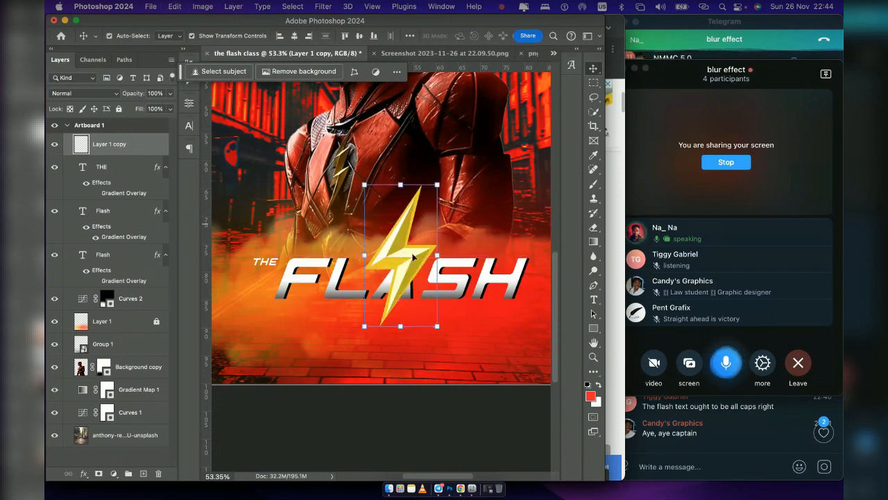
Scale the upright bolt to about 64%, rotate it about 3.6°, and center it over the A of FLASH
key("super+t")
left_click_drag(407, 256, 395, 278)
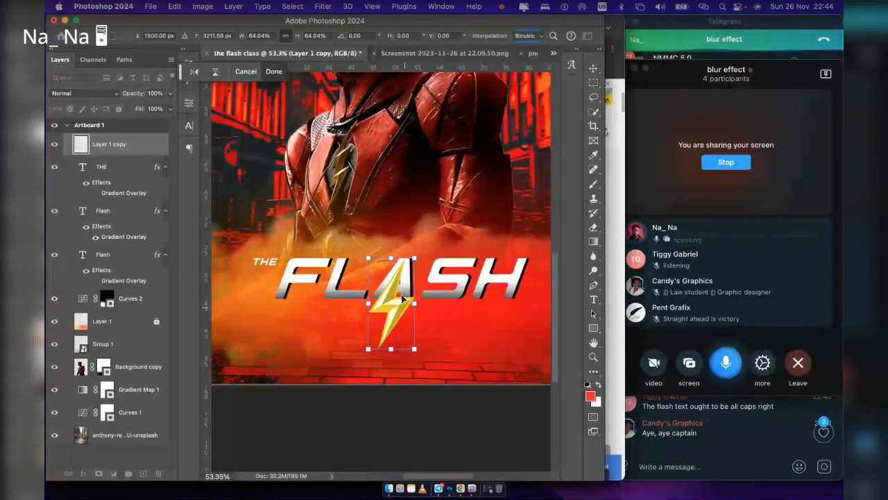
left_click_drag(403, 298, 404, 280)
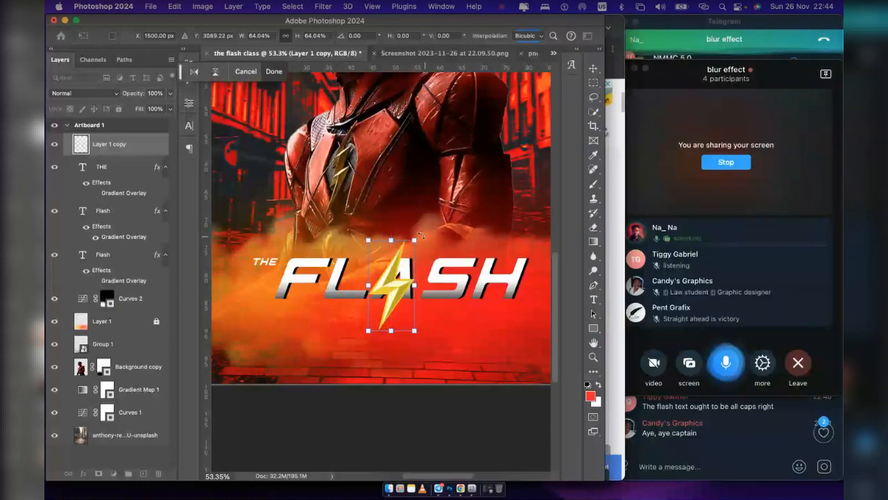
left_click_drag(420, 236, 423, 240)
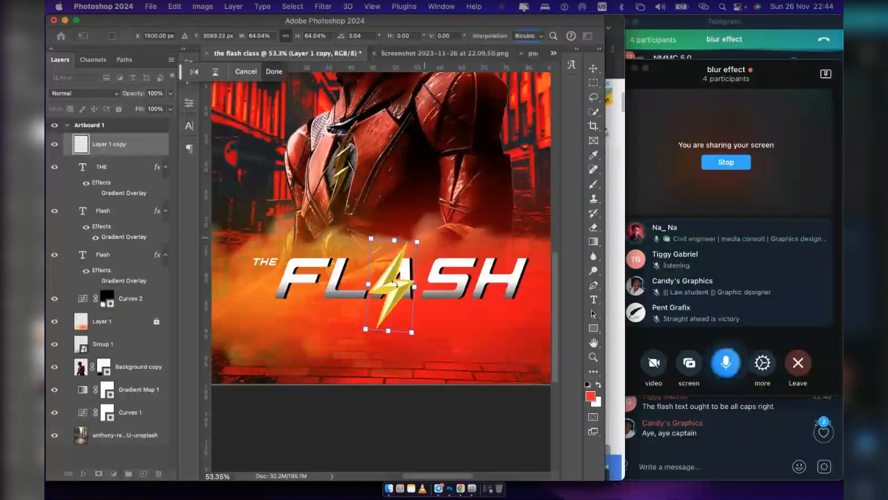
key("Return")
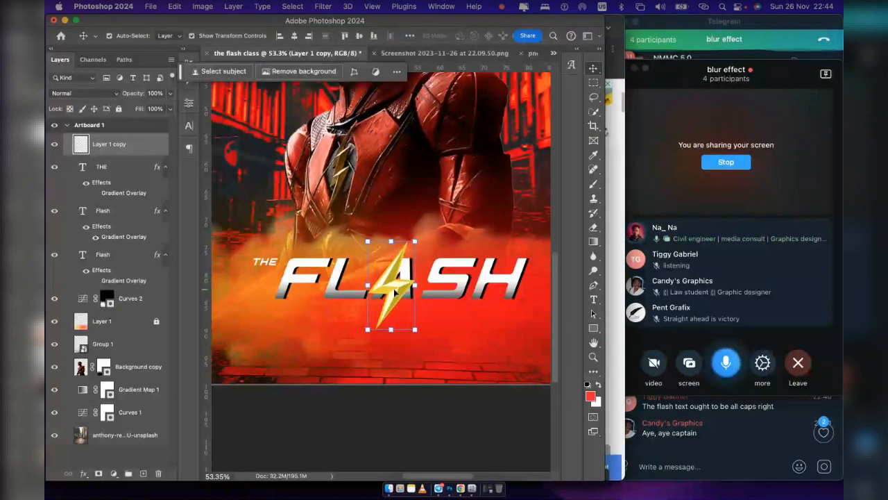
Shift the bolt slightly over the A of FLASH and scale it down to about 92%
left_click_drag(394, 293, 399, 294)
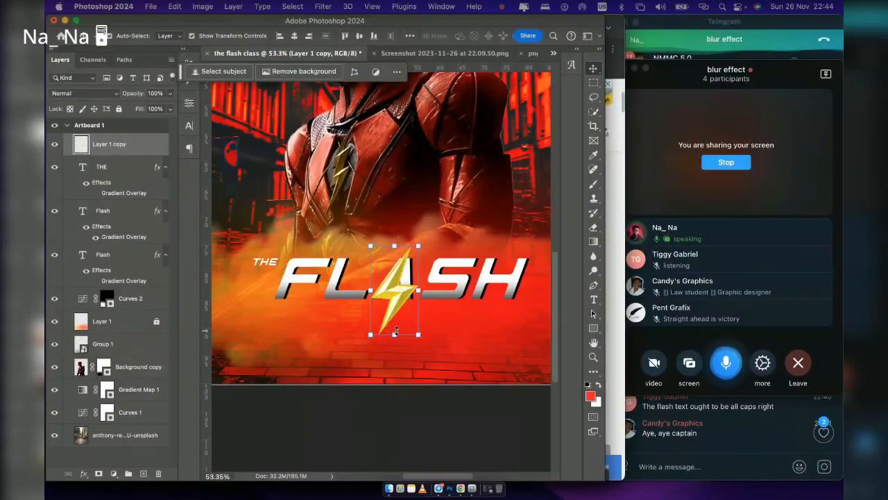
key("ctrl+t")
left_click_drag(394, 336, 395, 325)
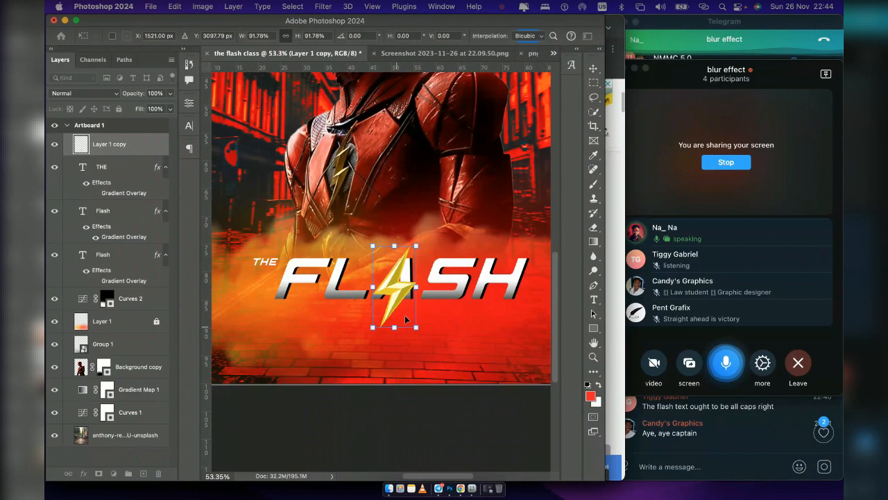
key("Return")
left_click(472, 435)
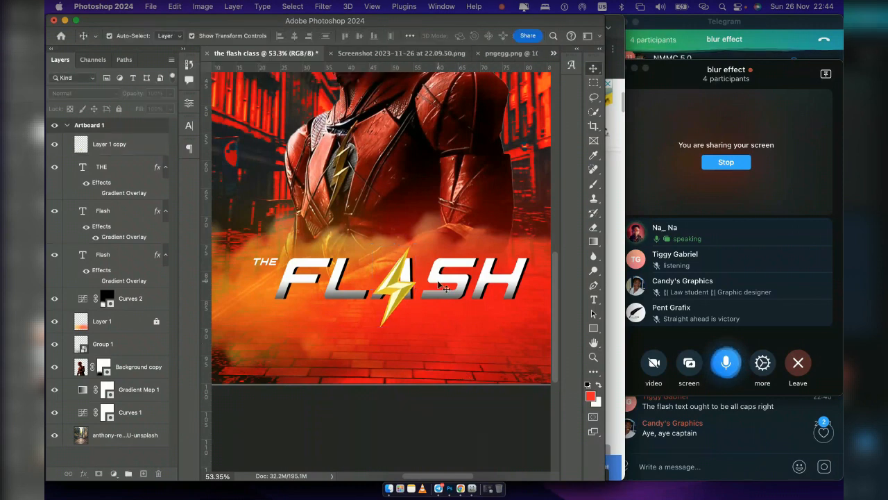
Replace the A in the upper Flash text layer with a space and delete the old Flash text layer beneath it
left_click(438, 279)
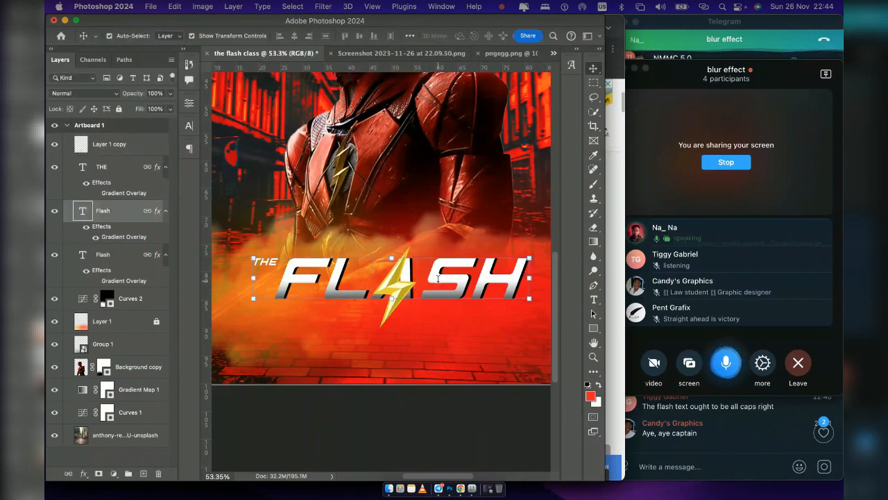
double_click(438, 279)
left_click(414, 271)
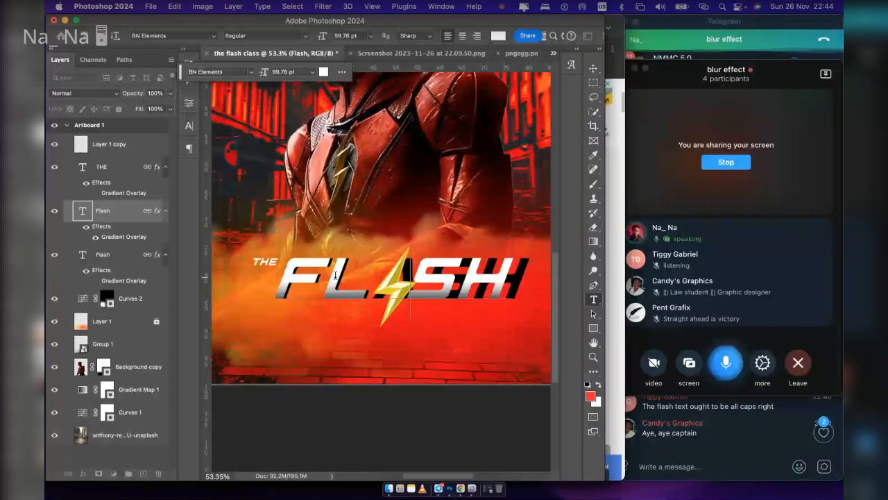
left_click(593, 68)
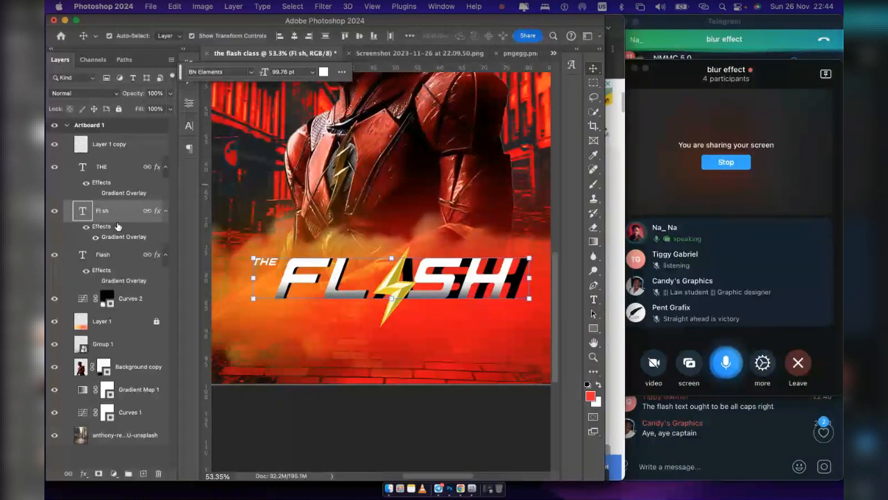
left_click(106, 256)
key("Delete")
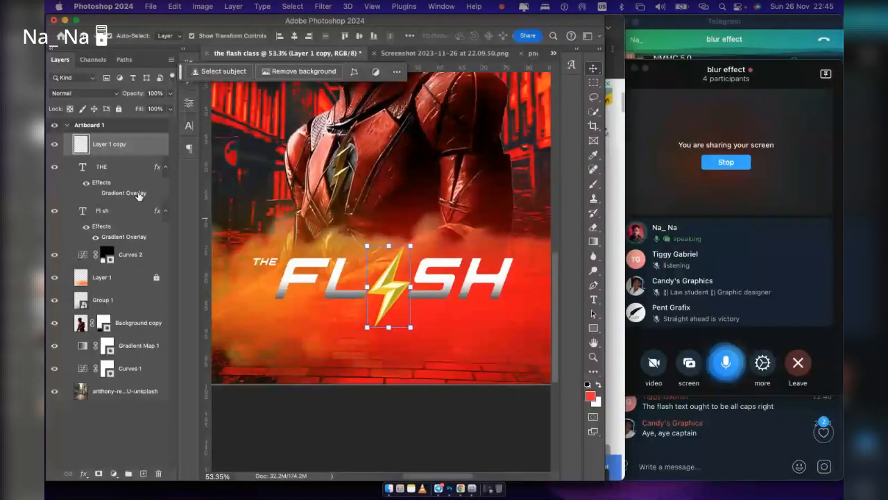
Duplicate the FL SH text layer and set the text color of the lower one to black for the shadow
left_click(122, 215)
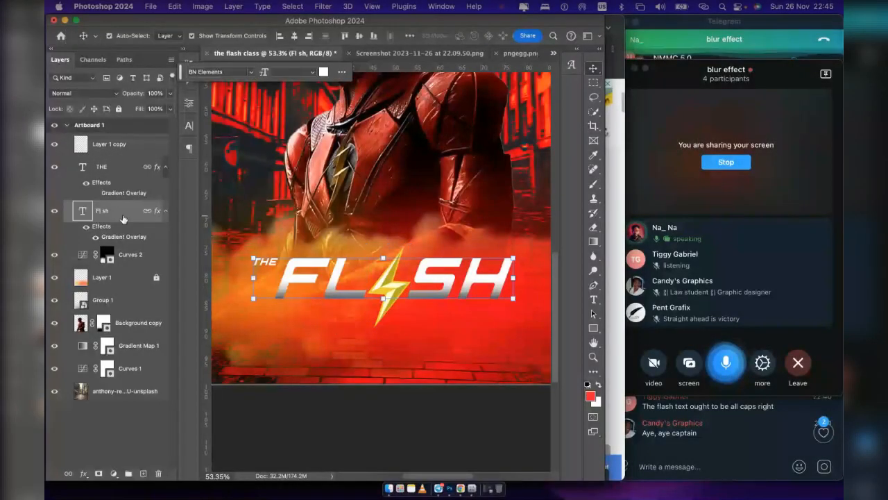
key("super+j")
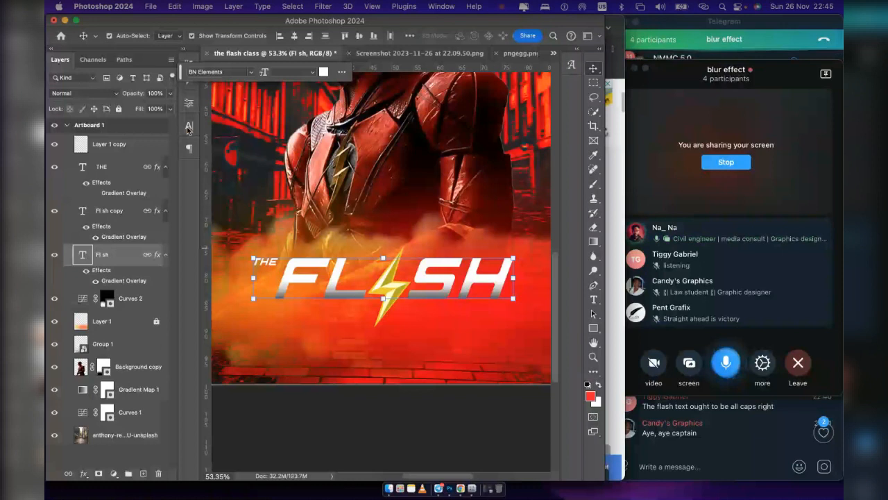
left_click(188, 128)
left_click(307, 189)
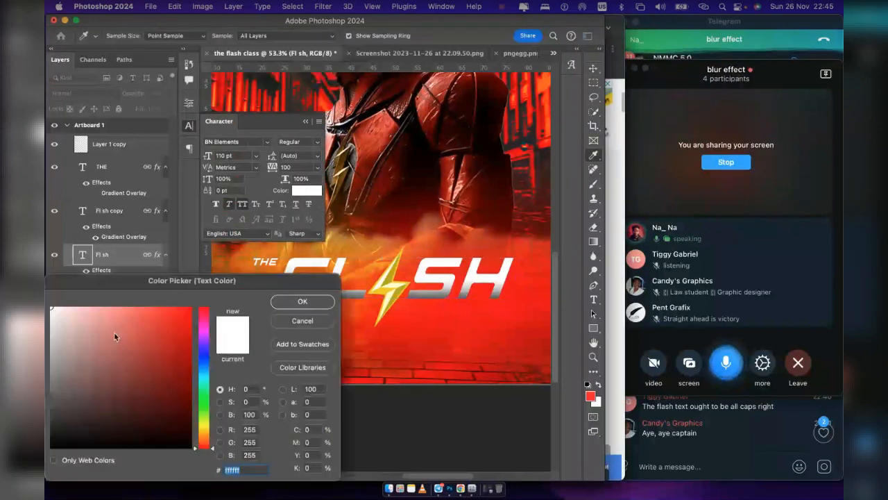
left_click_drag(114, 332, 46, 471)
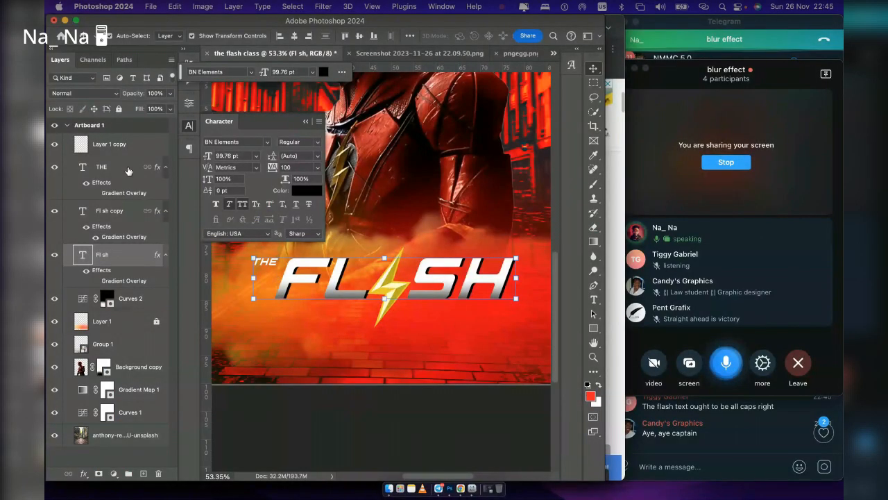
Link the THE text layer with both FL SH text layers
left_click(128, 168, "shift")
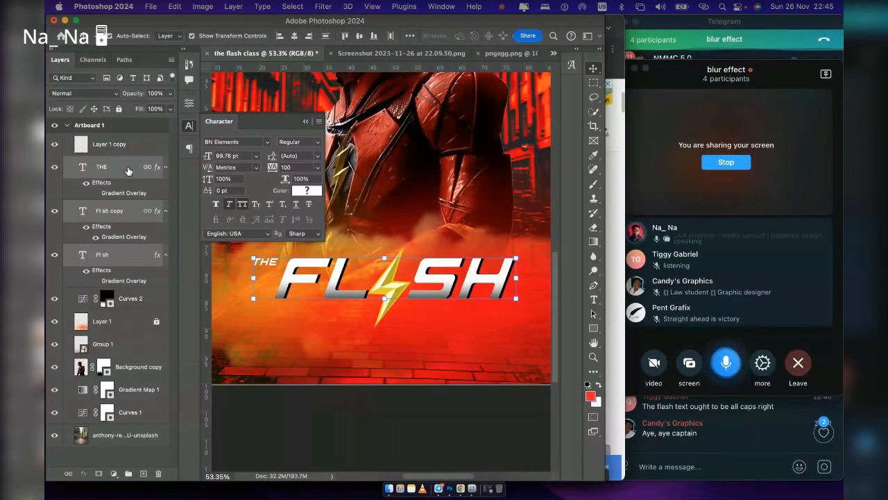
right_click(130, 169)
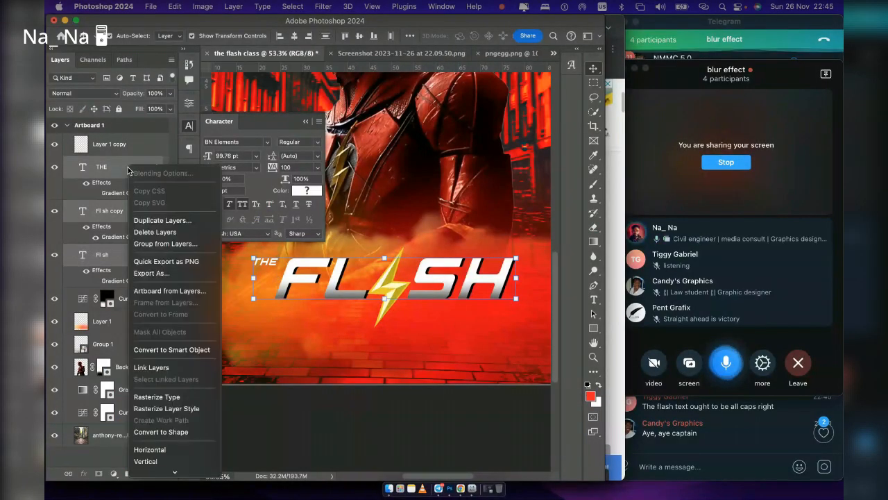
left_click(160, 367)
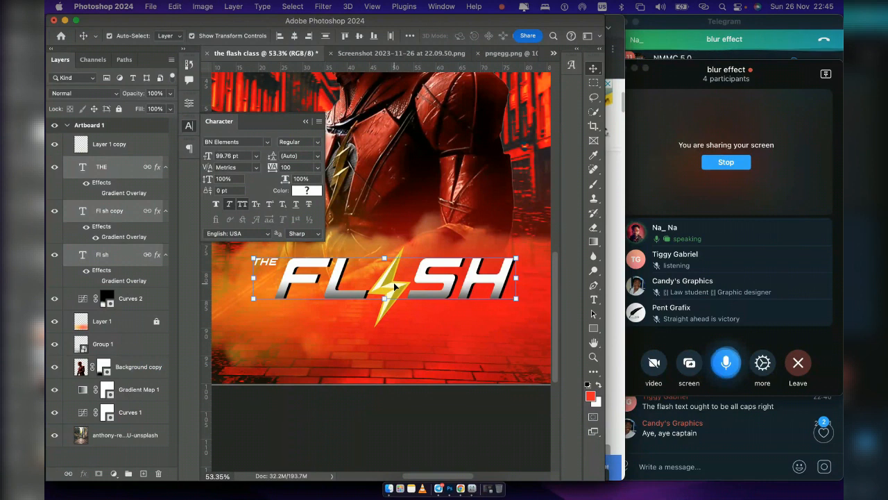
Nudge the lightning bolt slightly to the right within the gap between FL and SH
left_click(395, 287)
key("shift+Right")
key("shift+Right")
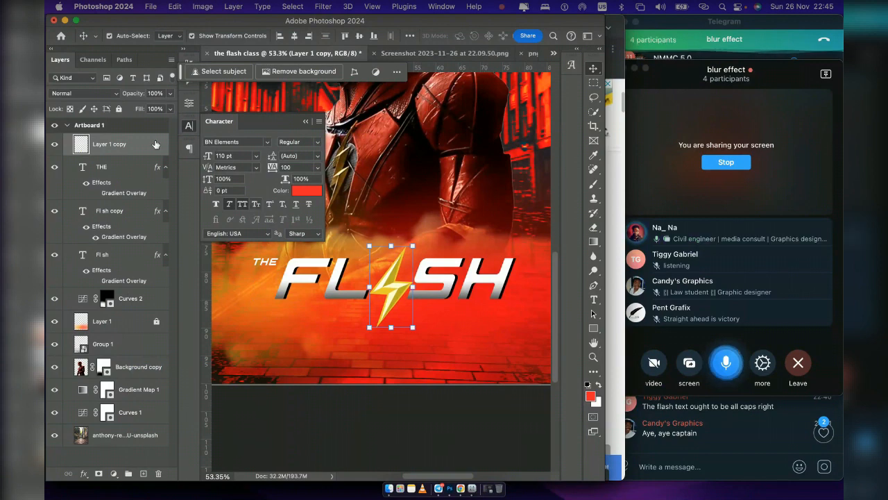
Give the lightning bolt layer a Normal color overlay in yellow #ffe538 at 100% opacity, and deselect it
double_click(155, 144)
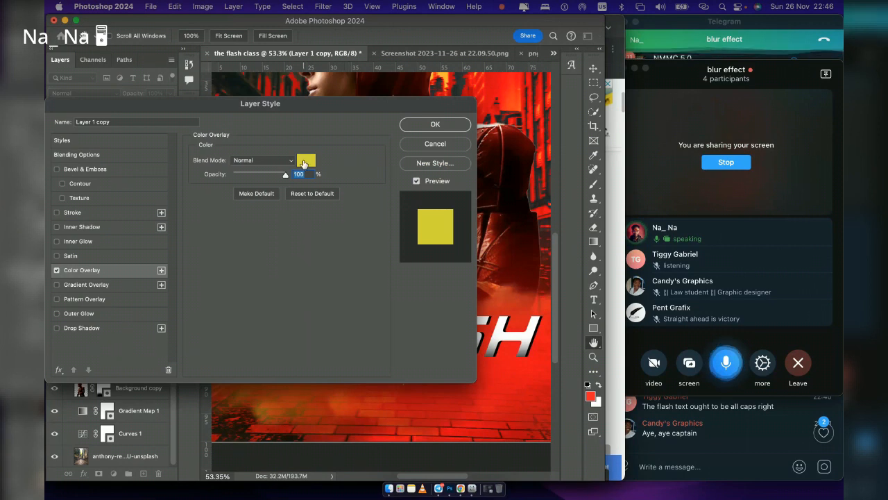
left_click(304, 164)
left_click_drag(171, 318, 193, 307)
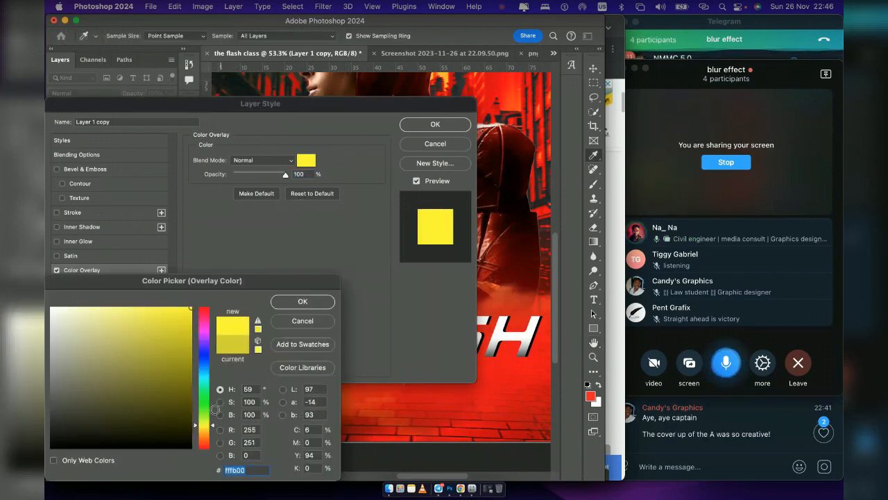
left_click_drag(215, 422, 213, 431)
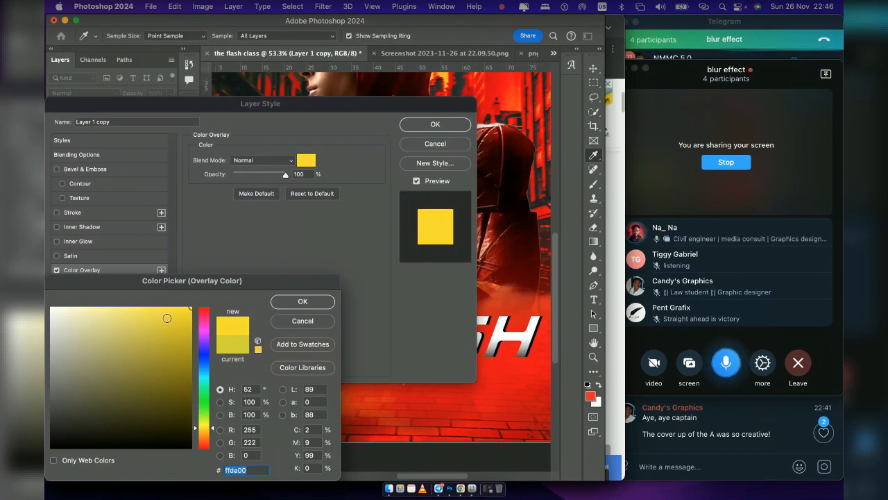
mouse_move(164, 314)
left_mouse_down()
mouse_move(157, 305)
mouse_move(174, 306)
left_mouse_up()
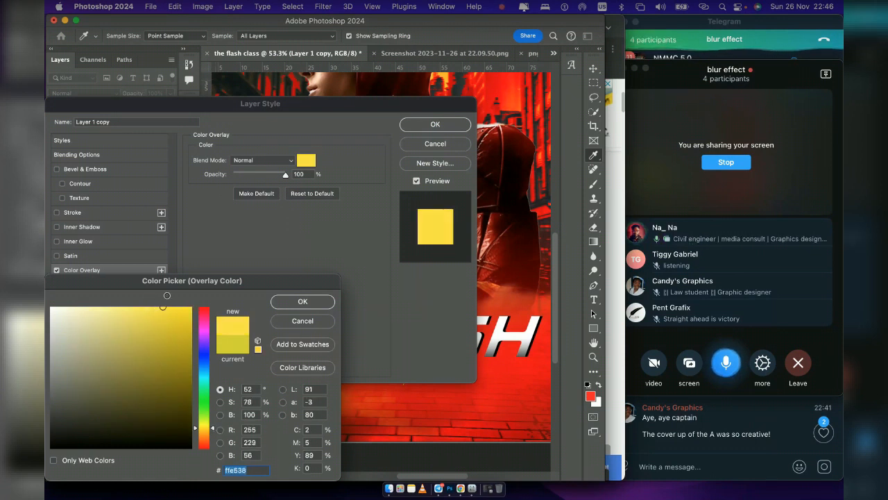
left_click(318, 302)
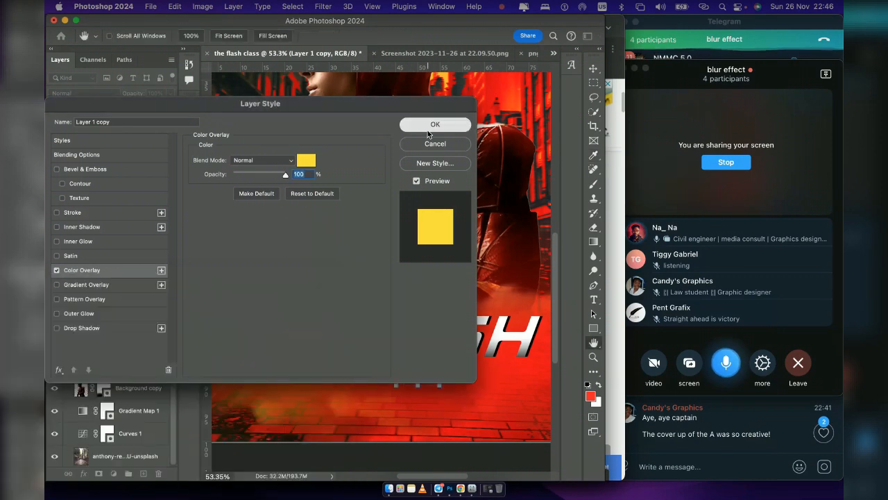
left_click(428, 129)
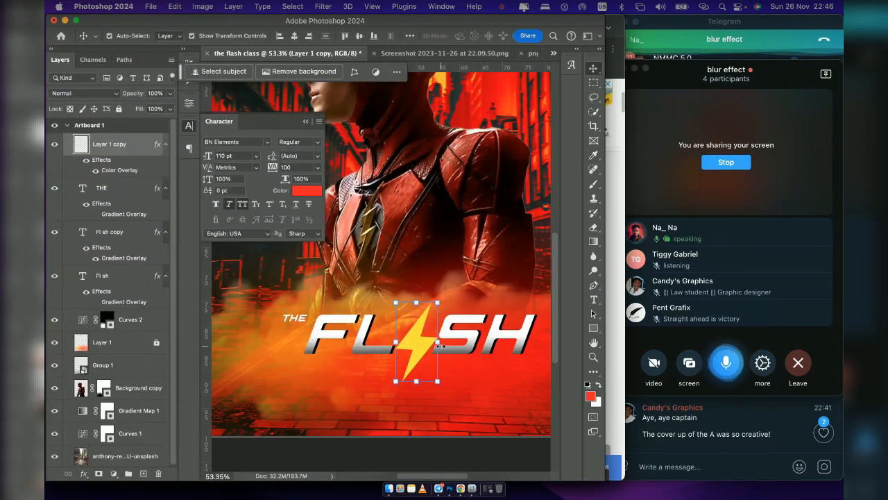
scroll(441, 346, "down", 3)
left_click(380, 412)
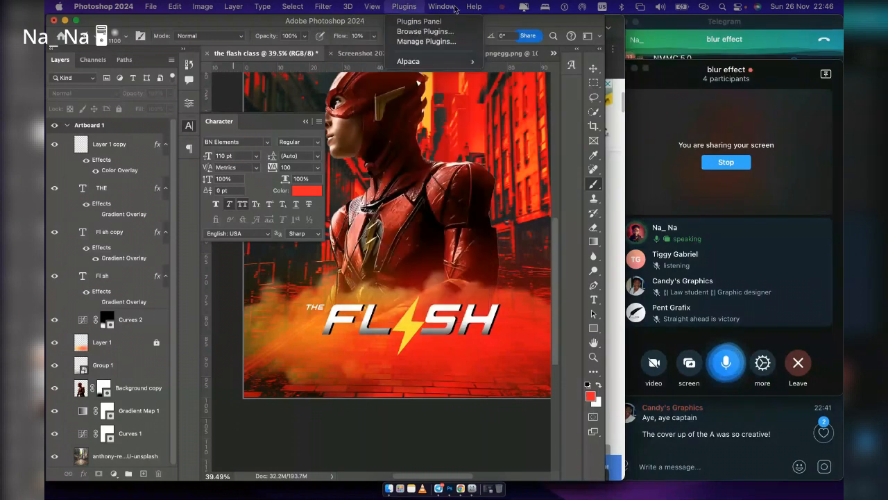
Show the Brushes panel and look through the installed brush folders
mouse_move(454, 8)
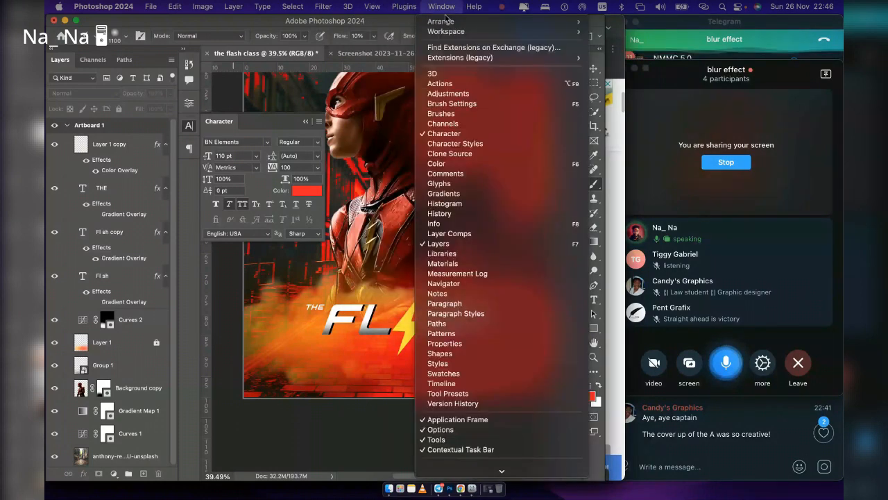
left_click(442, 113)
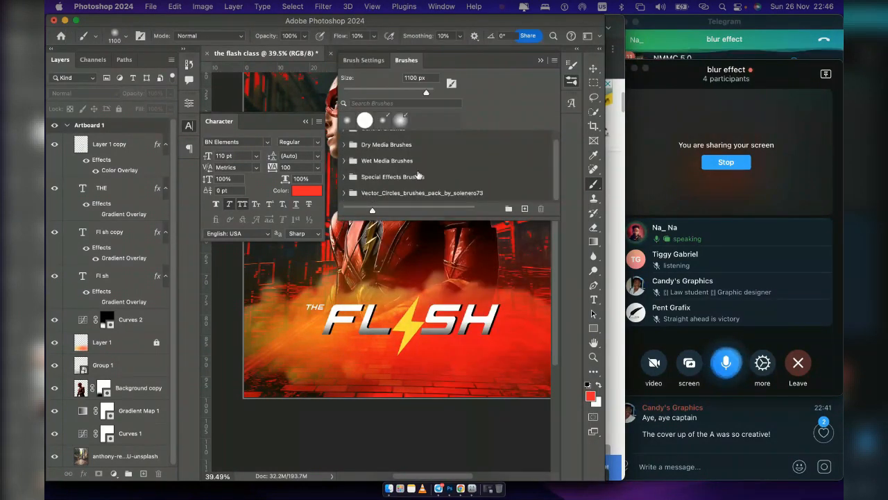
scroll(436, 298, "up", 2)
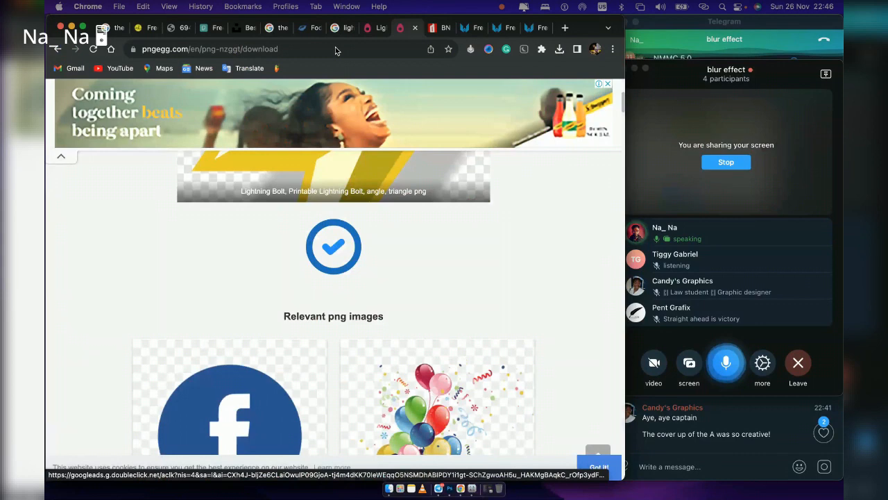
Switch to Chrome, search the web for "brusheezy" and open the Brusheezy home page
left_click(335, 49)
type("brushee")
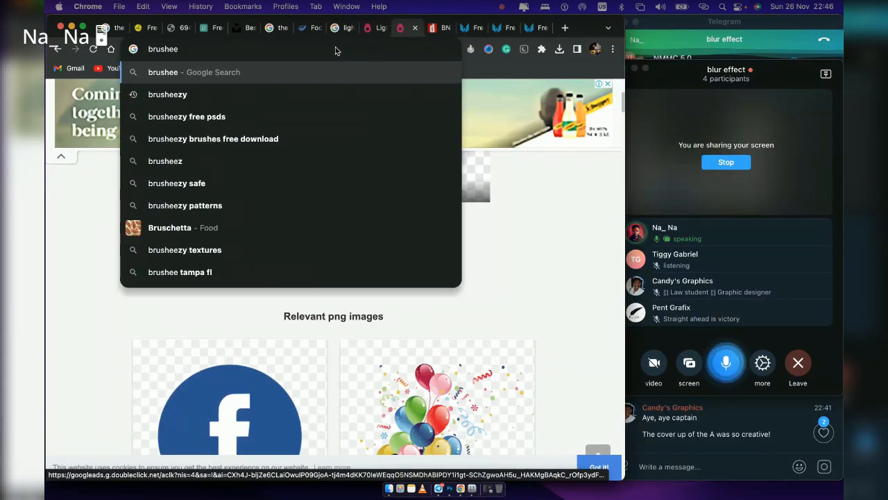
left_click(288, 93)
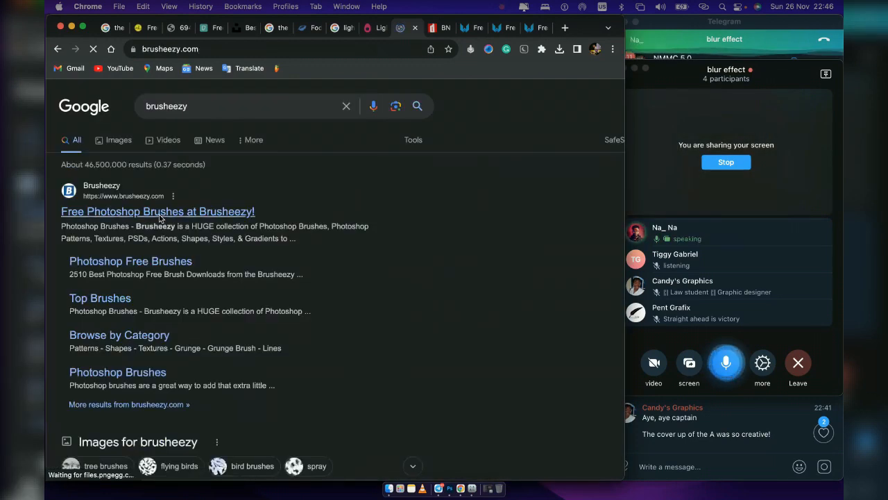
left_click(159, 215)
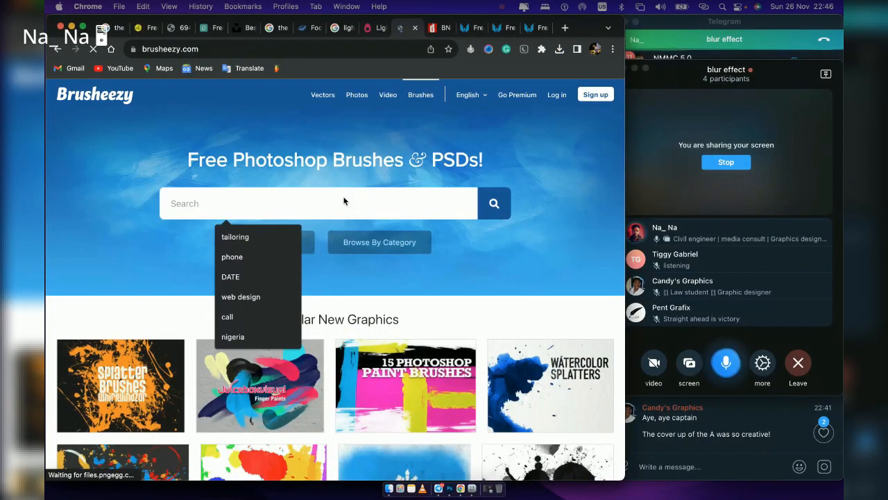
Search Brusheezy for "lightning" and browse the matching brush packs
left_click(344, 202)
type("light")
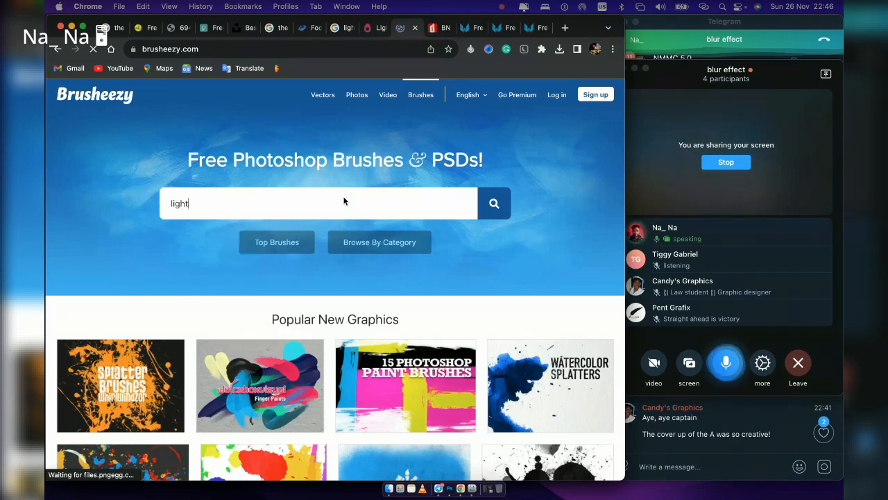
type("ening")
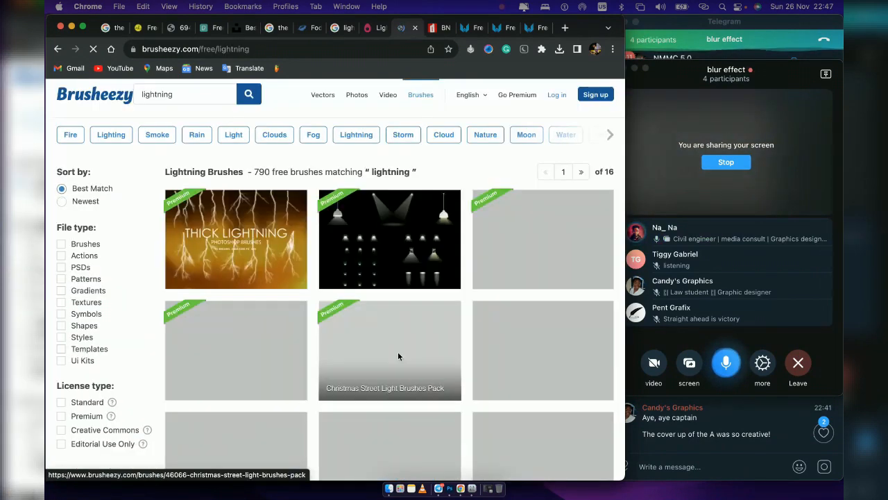
scroll(398, 356, "down", 1)
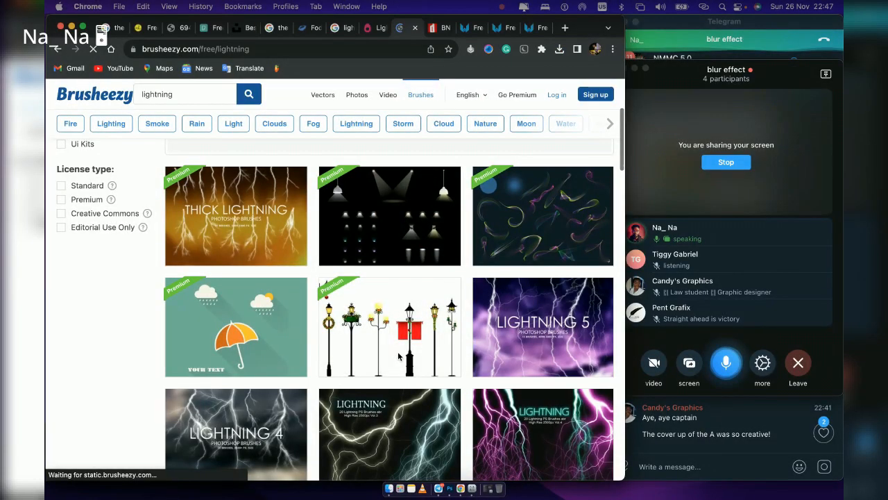
scroll(265, 330, "down", 2)
Download the Free Lightning Photoshop Brushes 4 and 20 Lightning PS Brushes Abr Vol.3 packs
left_click(265, 331)
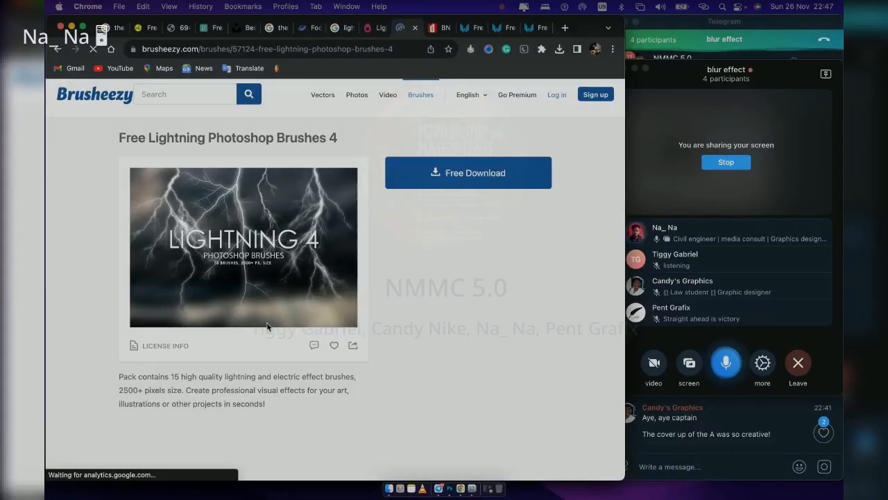
left_click(436, 184)
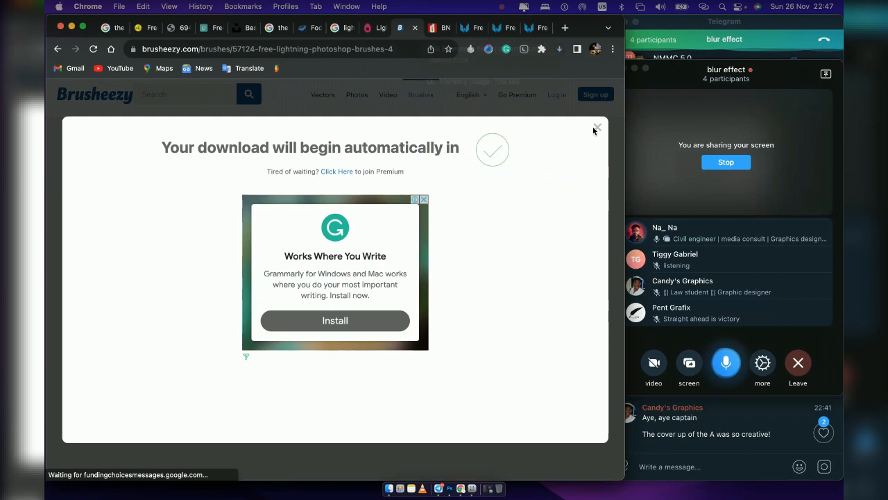
left_click(598, 128)
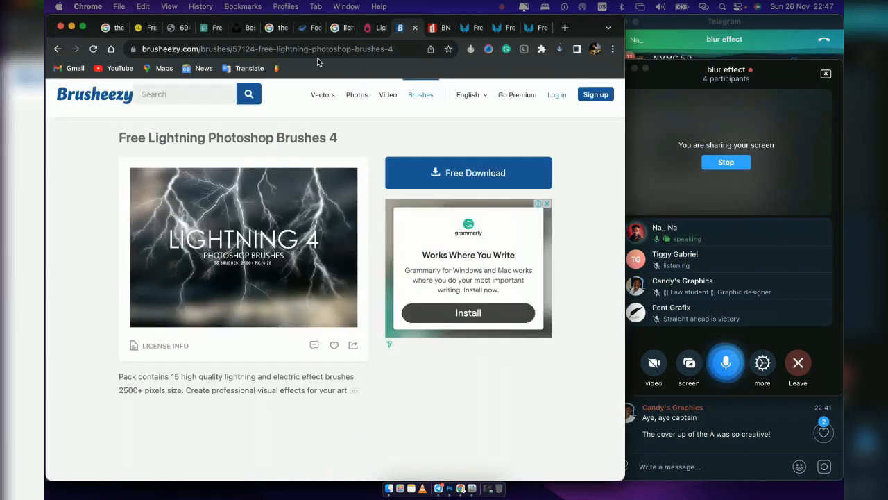
left_click(563, 46)
left_click(188, 57)
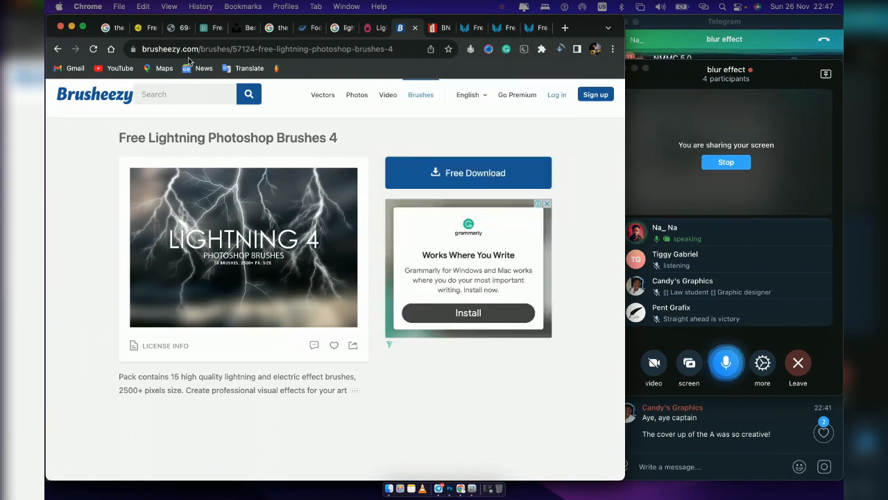
left_click(58, 50)
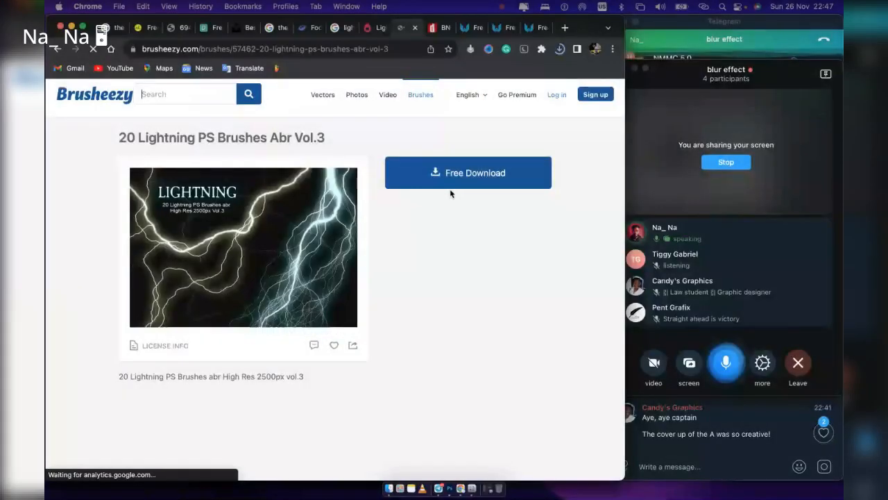
left_click(451, 186)
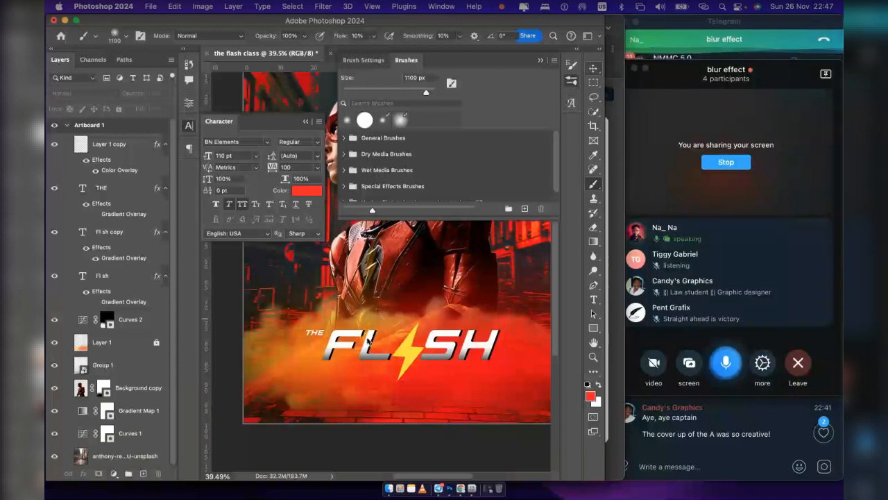
Switch back to Photoshop and add a Drop Shadow to the THE text layer with its size set to 6 px
key("v")
left_click(316, 333)
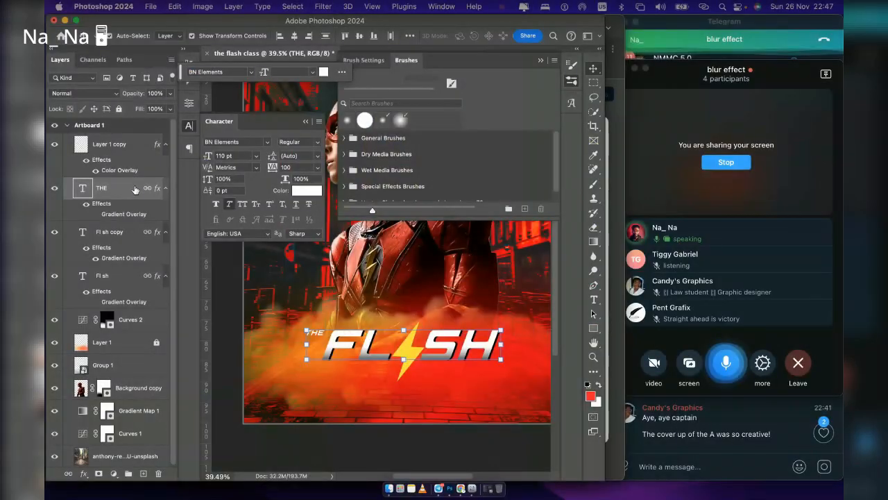
double_click(136, 191)
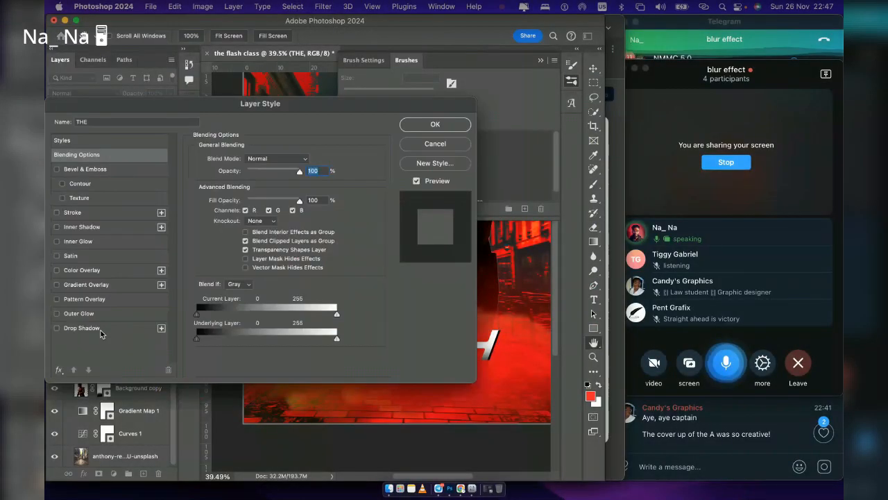
left_click(82, 328)
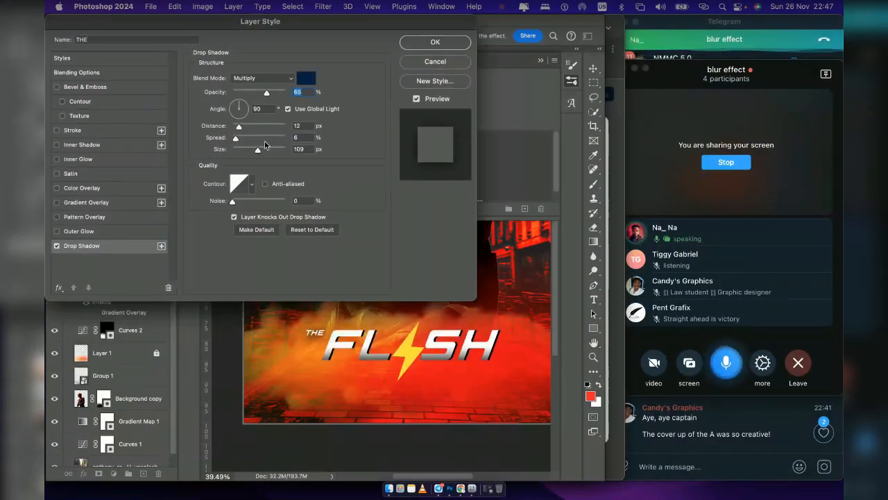
left_click_drag(257, 151, 236, 153)
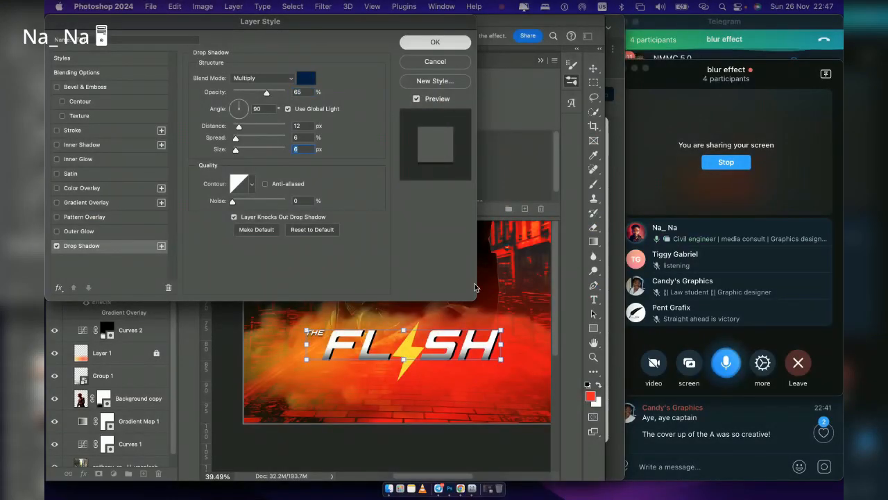
key("Return")
left_click(401, 352)
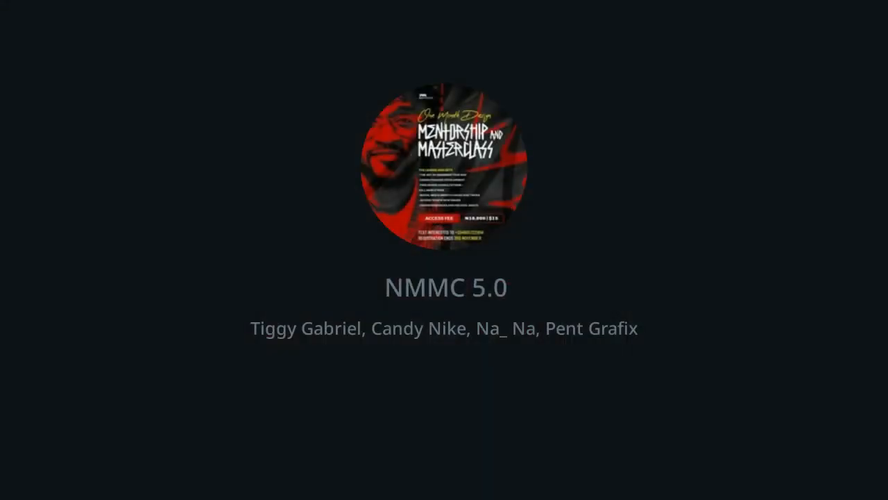
Add an Outer Glow to the yellow lightning bolt layer with opacity 47% and size 95 px
double_click(114, 215)
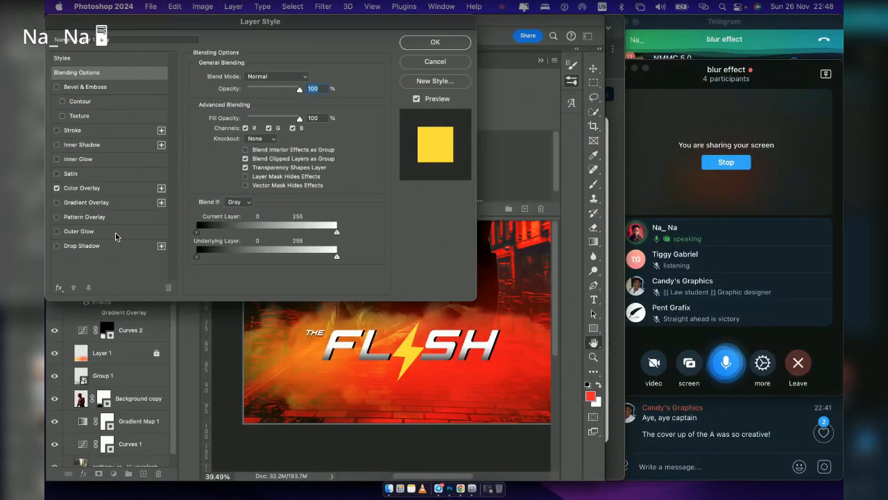
left_click(115, 235)
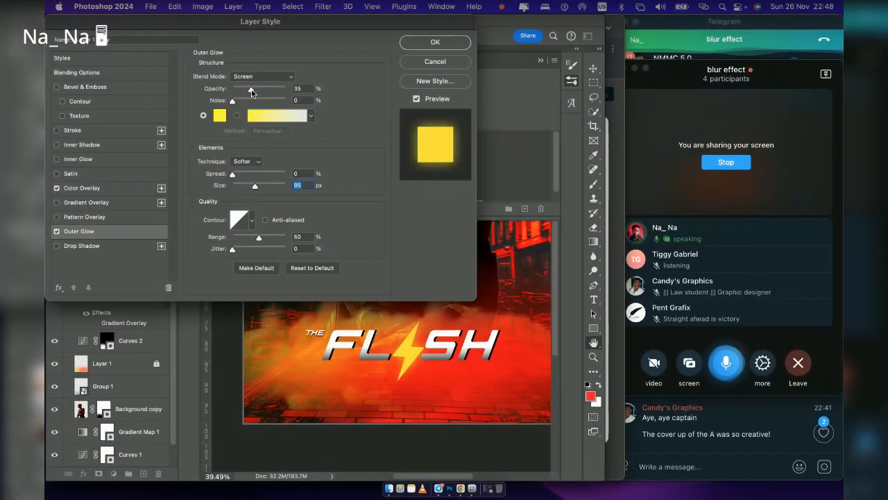
left_click_drag(255, 90, 257, 88)
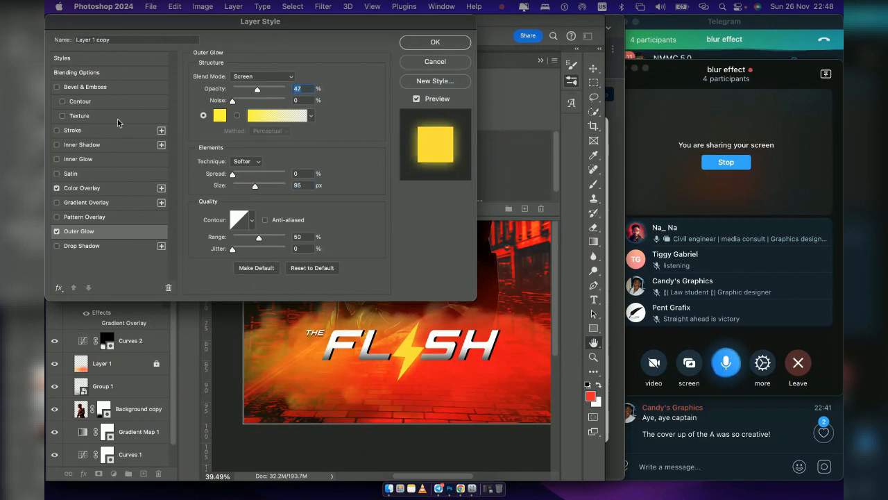
left_click(57, 232)
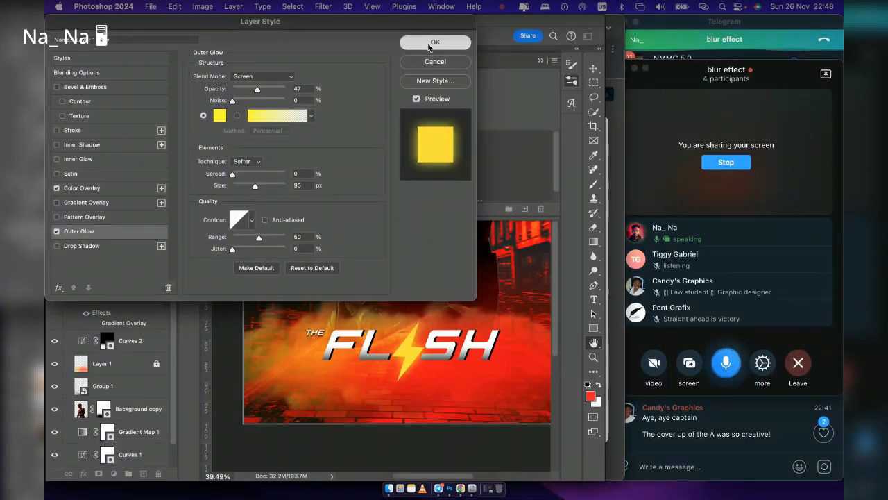
left_click(425, 42)
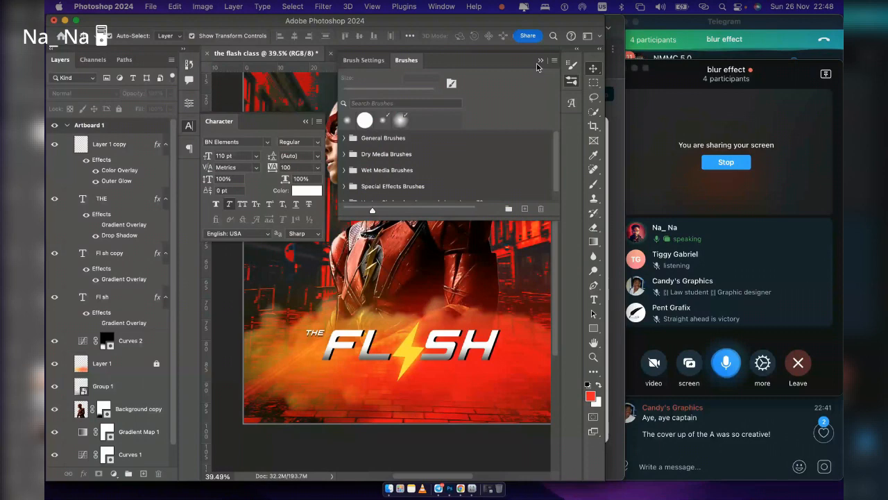
Examine the title and lightning effects in the reference poster Screenshot 2023-11-26 at 22.09.50.png
left_click(385, 68)
left_click(389, 53)
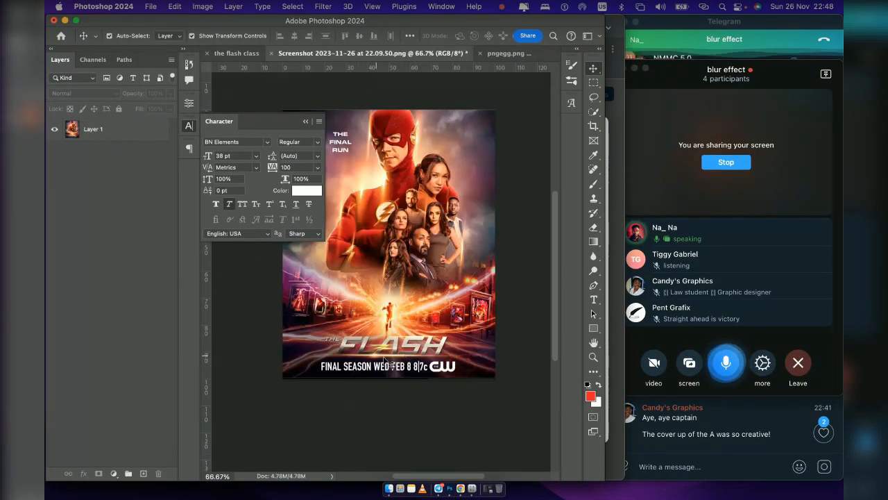
key("super+plus")
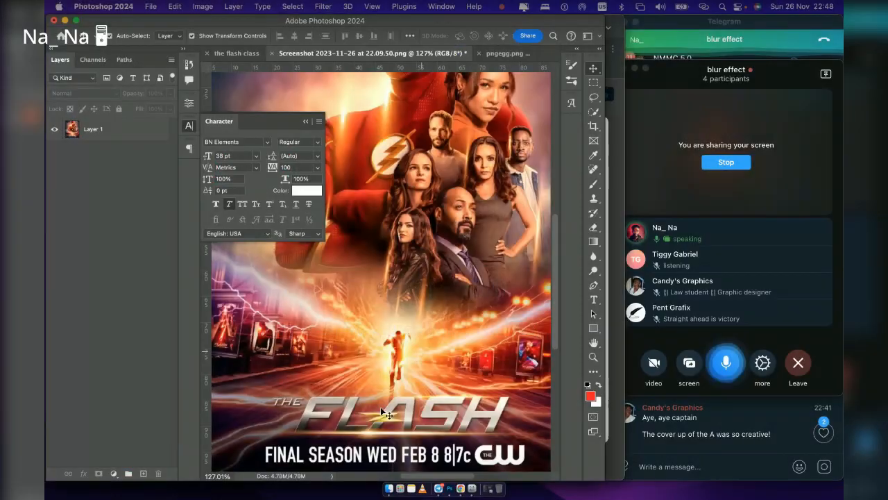
scroll(380, 408, "up", 1)
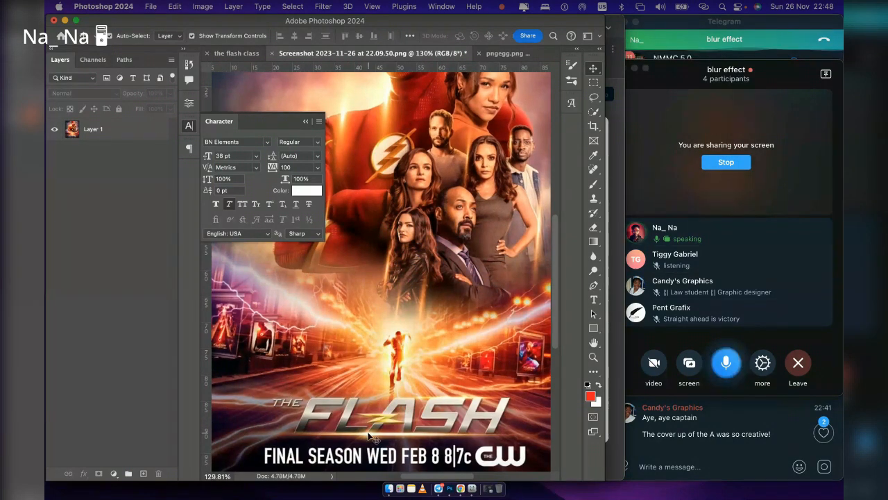
scroll(372, 436, "down", 2)
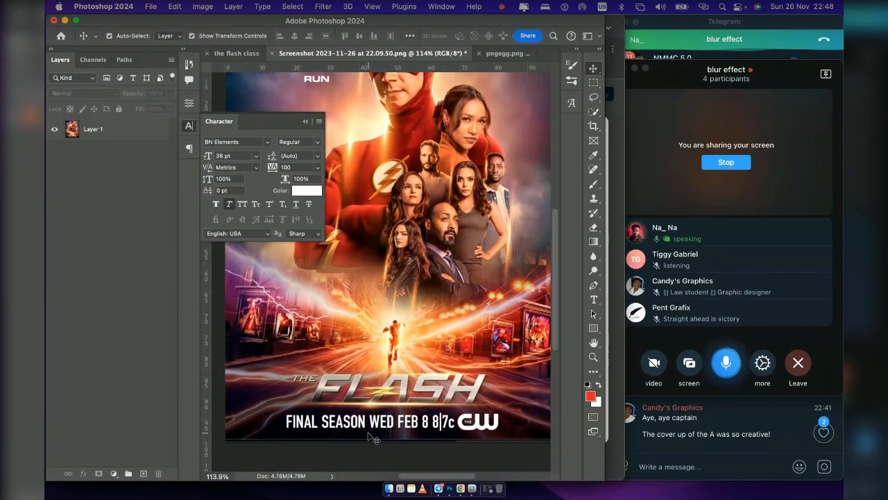
scroll(374, 439, "down", 3)
Close the pngegg.png lightning bolt document without saving its changes
left_click(500, 52)
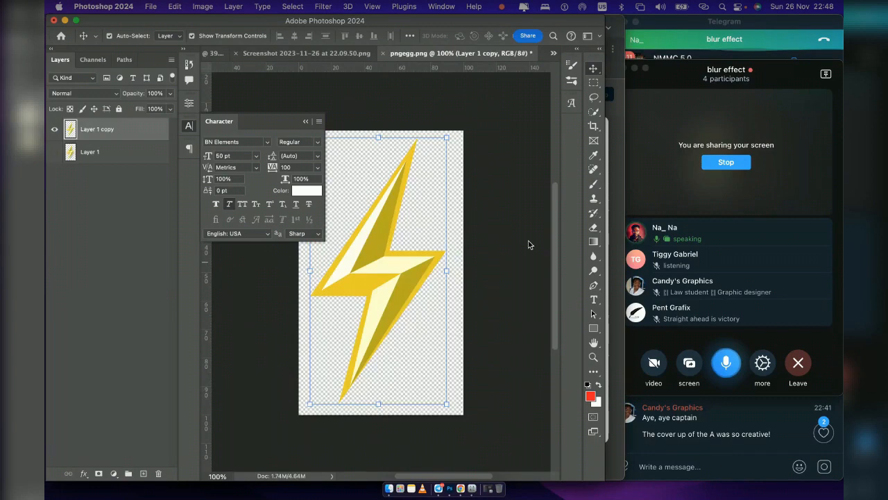
key("super+w")
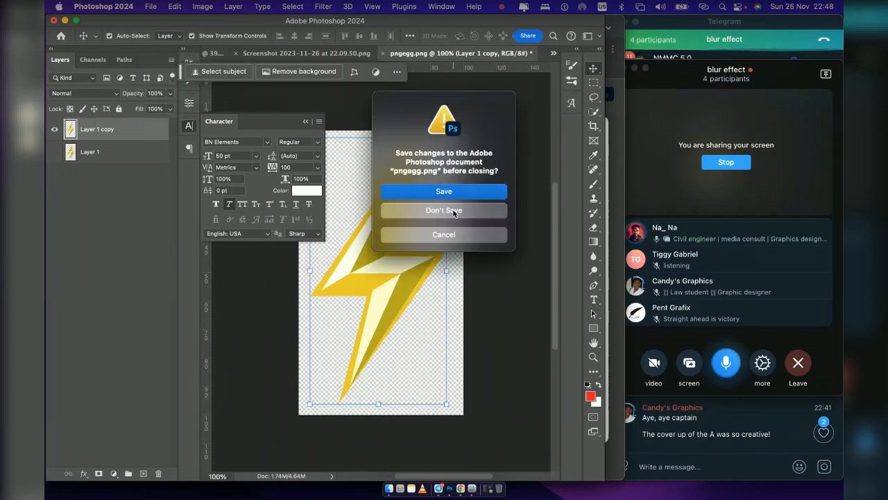
left_click(454, 213)
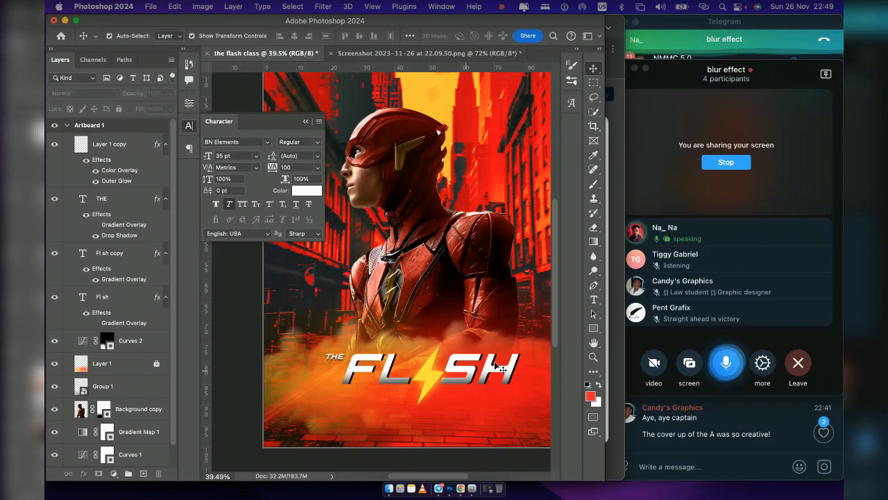
Place pngwing.com.png from Finder's Downloads folder across the poster's lower area and set its blend mode to Lighter Color
scroll(427, 374, "down", 3)
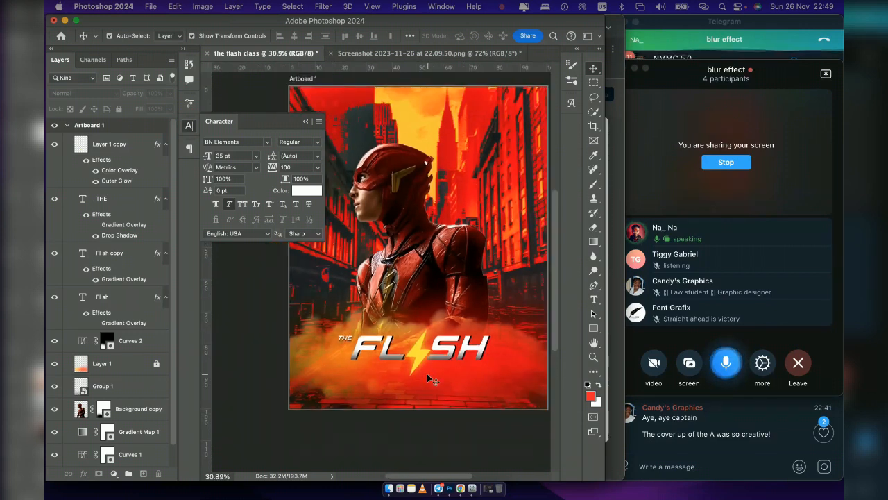
left_click(406, 464)
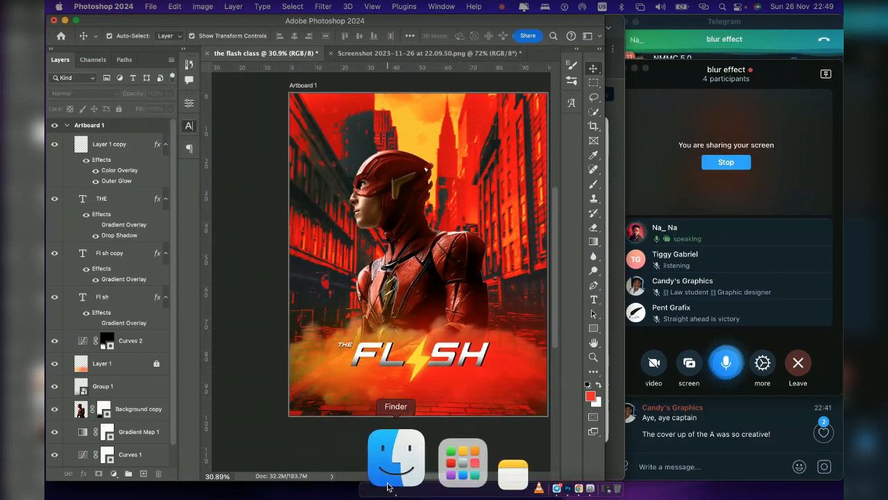
scroll(278, 200, "down", 5)
scroll(278, 199, "down", 5)
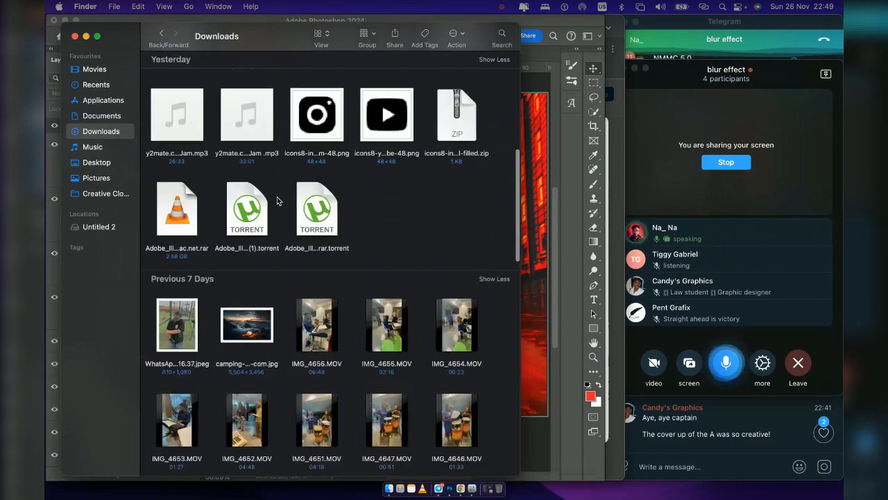
scroll(277, 200, "down", 10)
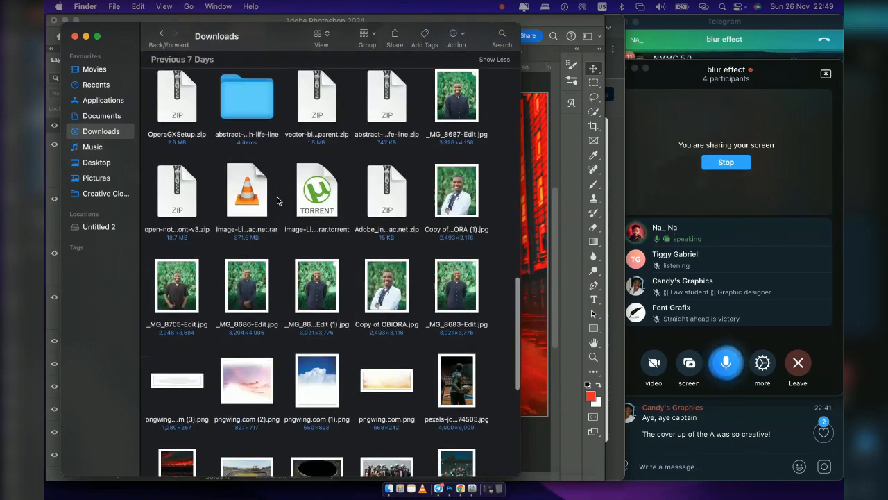
left_click(401, 146)
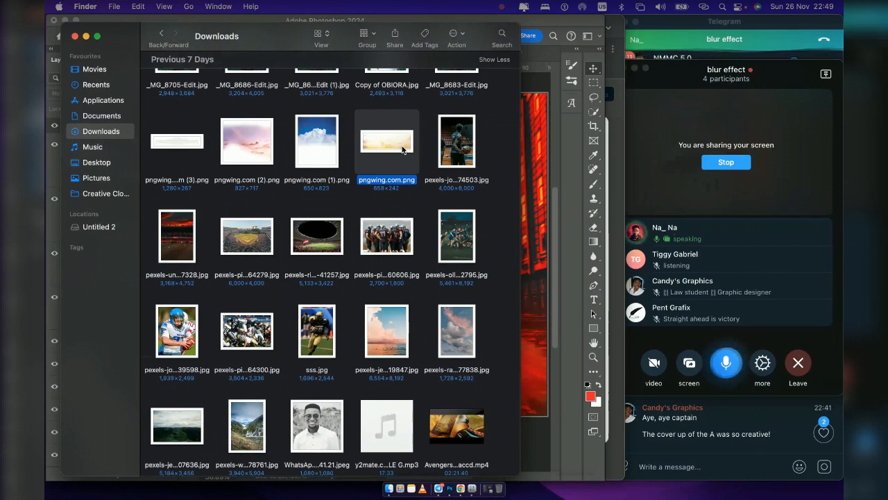
key("space")
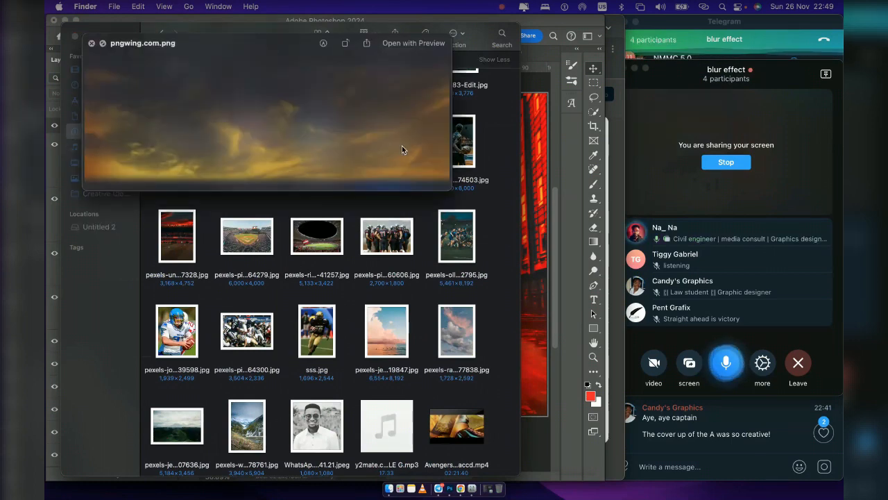
key("space")
left_click_drag(403, 149, 537, 277)
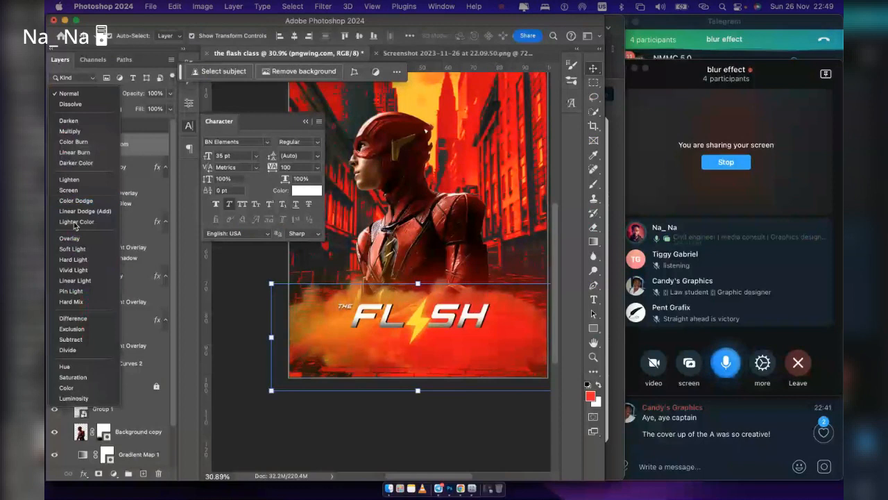
left_click(75, 222)
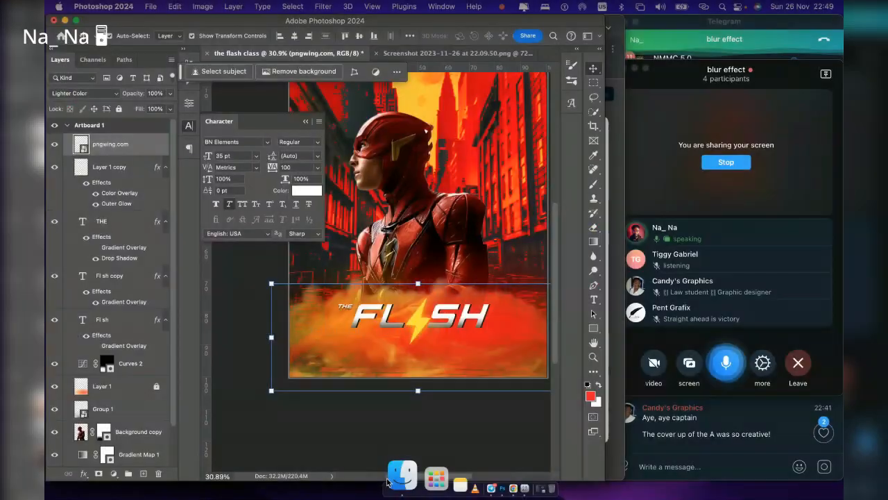
Switch to Finder, extract the 20 Lightning PS Brushes archive in Downloads and load 20 Lightning Brushes.abr into Photoshop
mouse_move(387, 482)
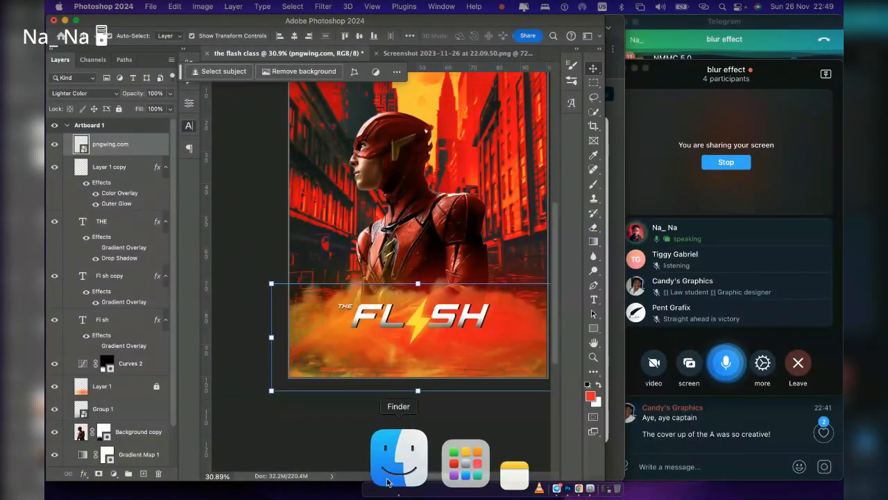
left_click(387, 482)
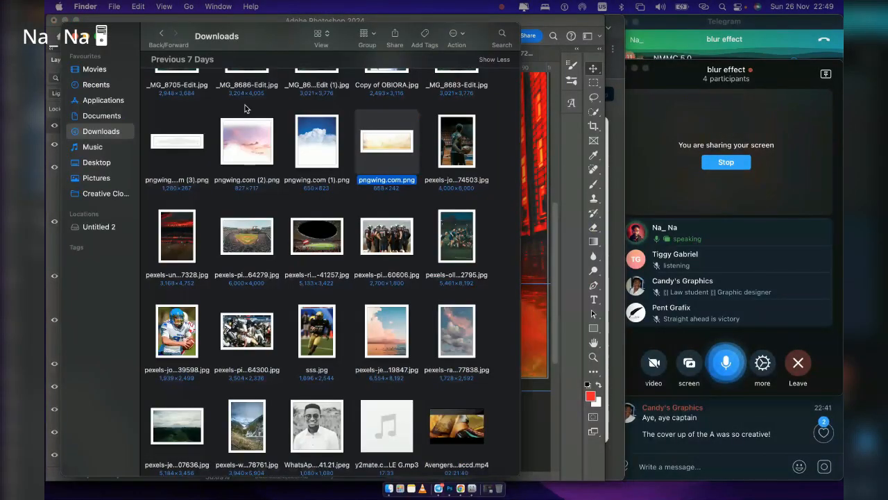
double_click(177, 114)
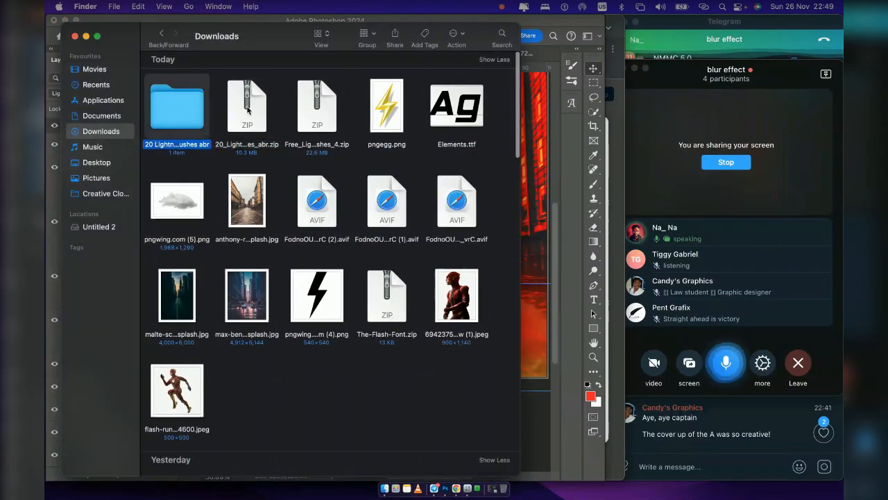
double_click(174, 111)
left_click(175, 104)
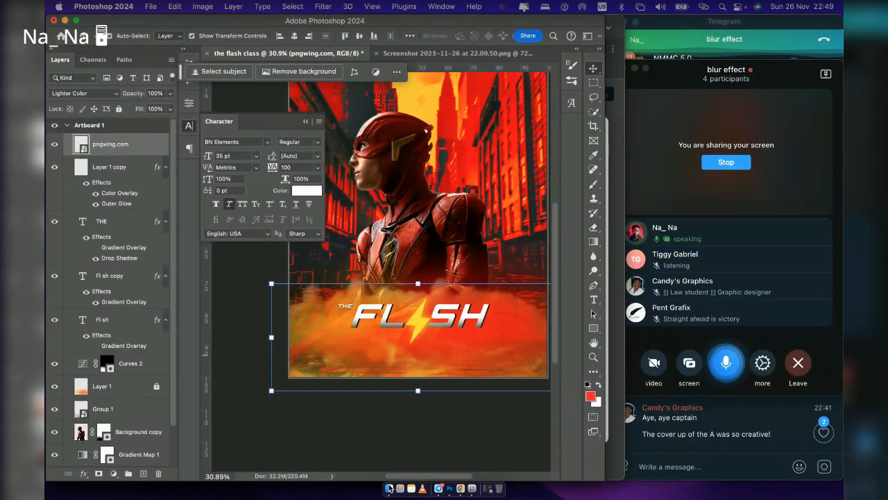
Return to Finder's Downloads folder, extract the Free Lightning Photoshop Brushes 4 archive and load its ABR file into Photoshop
left_click(389, 488)
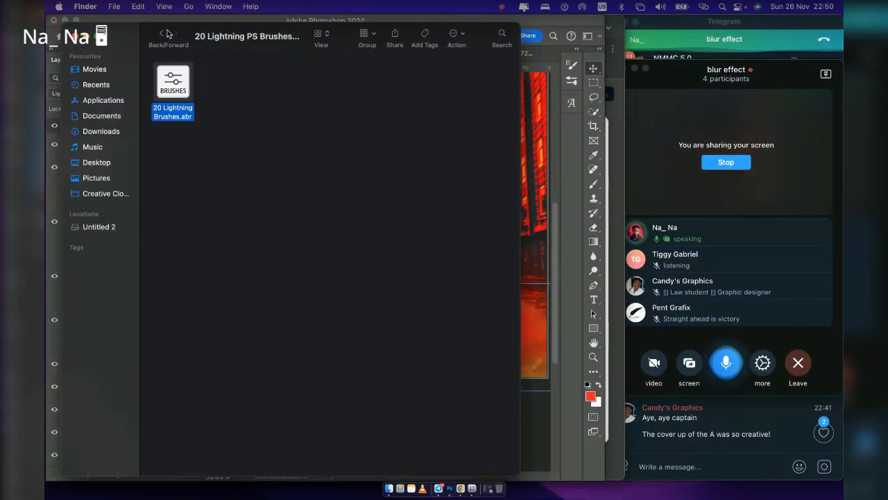
left_click(167, 33)
left_click(323, 120)
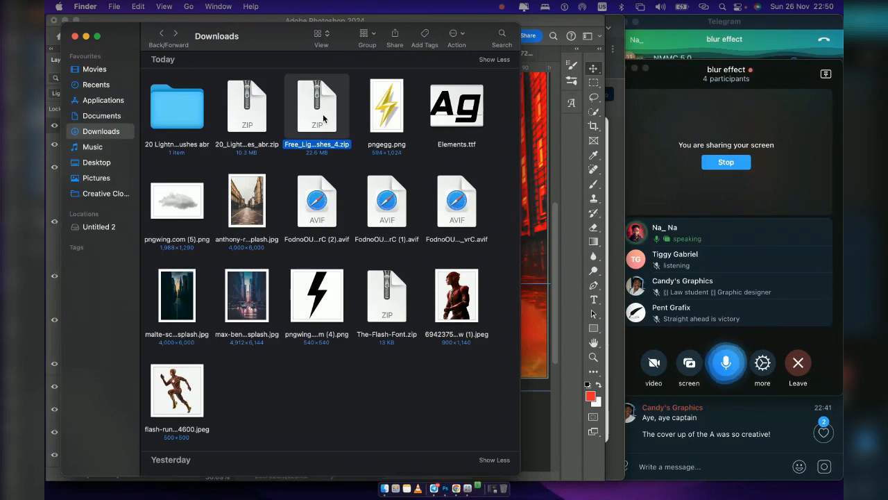
double_click(324, 120)
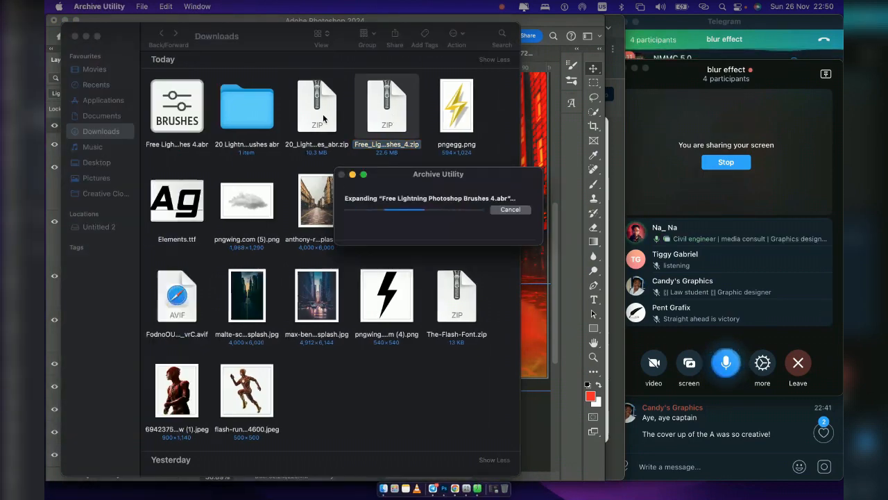
double_click(180, 120)
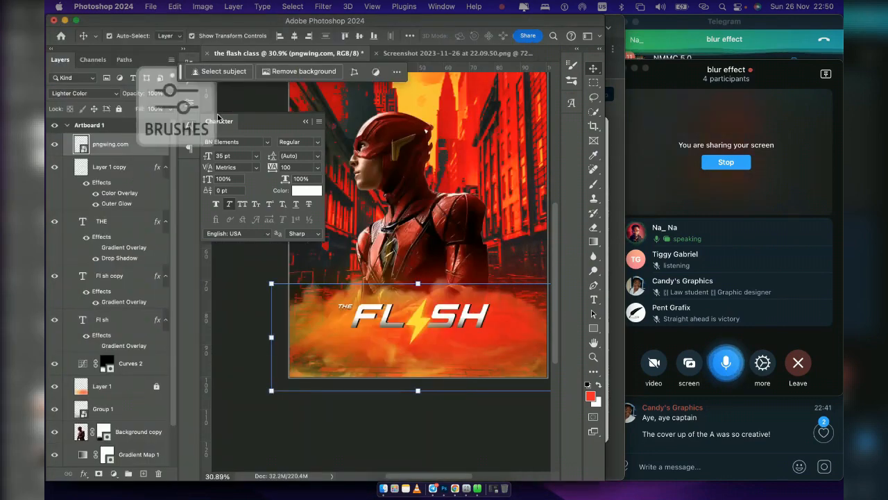
Try stamping the Lightning 1 brush from the 20 Lightning Brushes set on a new layer near the title
key("super+Tab")
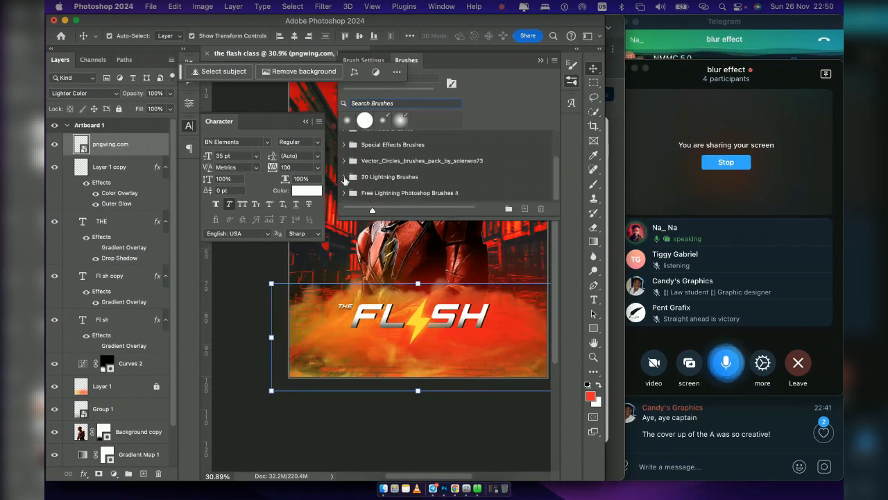
left_click(344, 177)
left_click(397, 186)
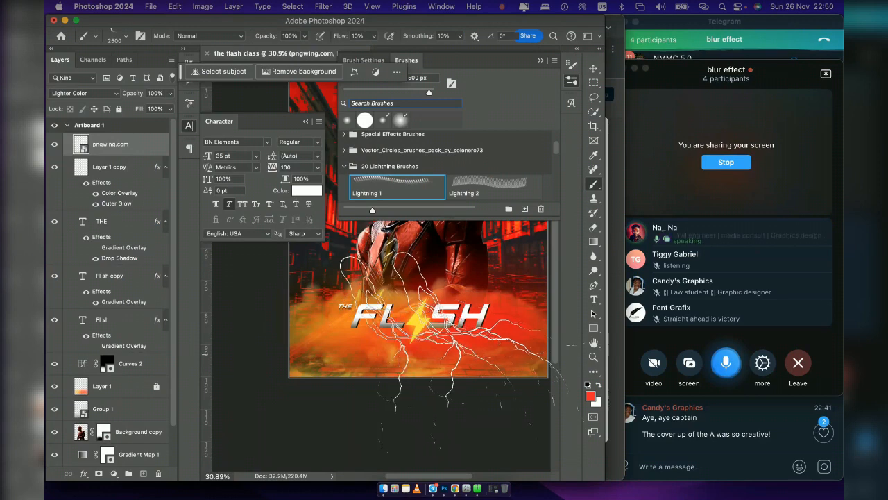
key("alt+shift+super+n")
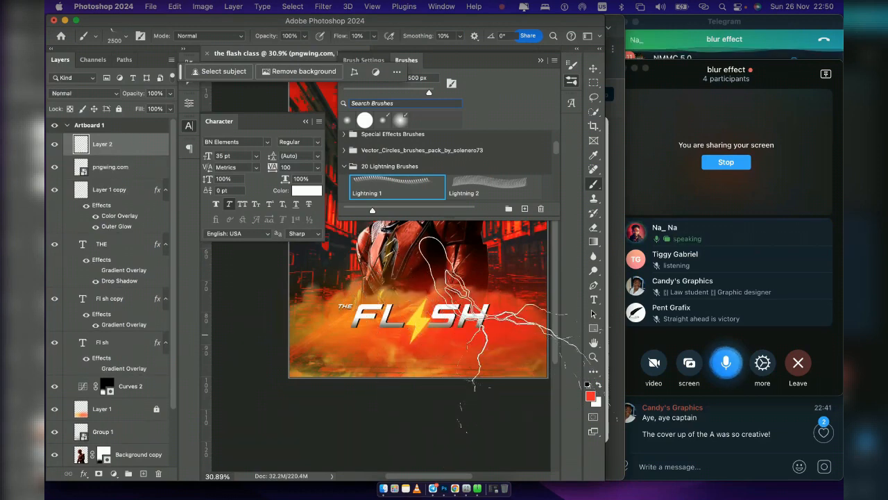
left_click(518, 298)
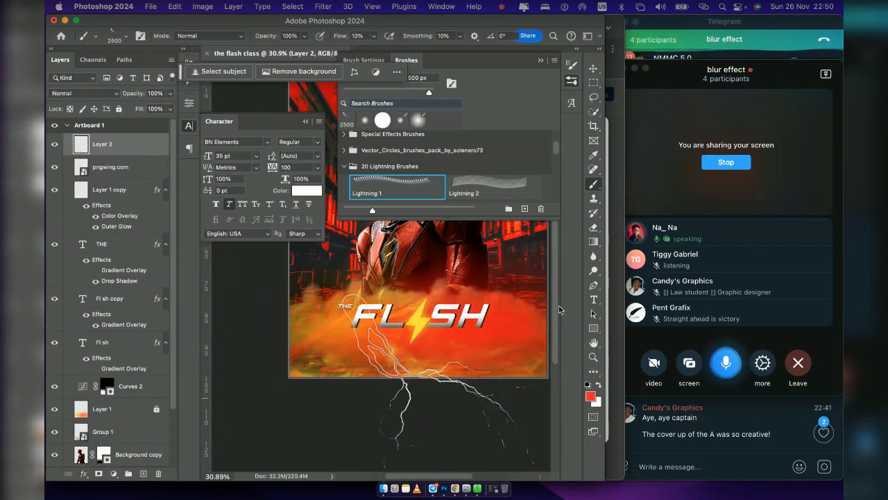
key("super+z")
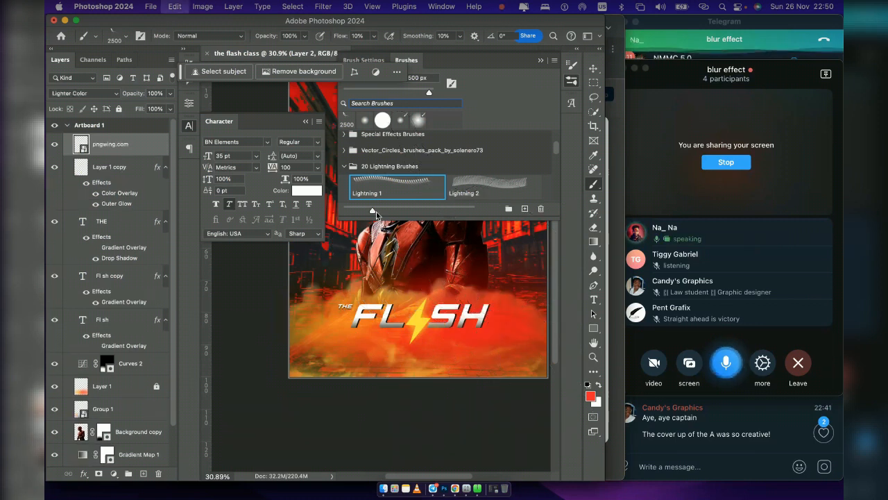
left_click(592, 69)
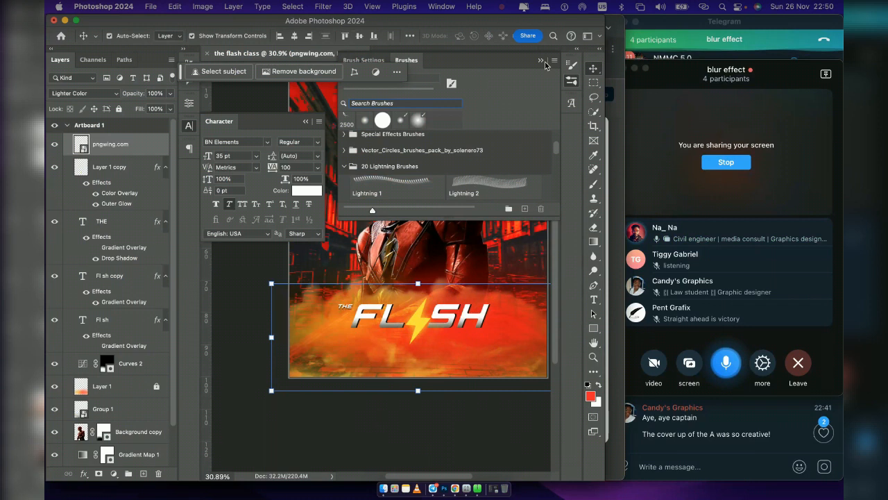
left_click(542, 62)
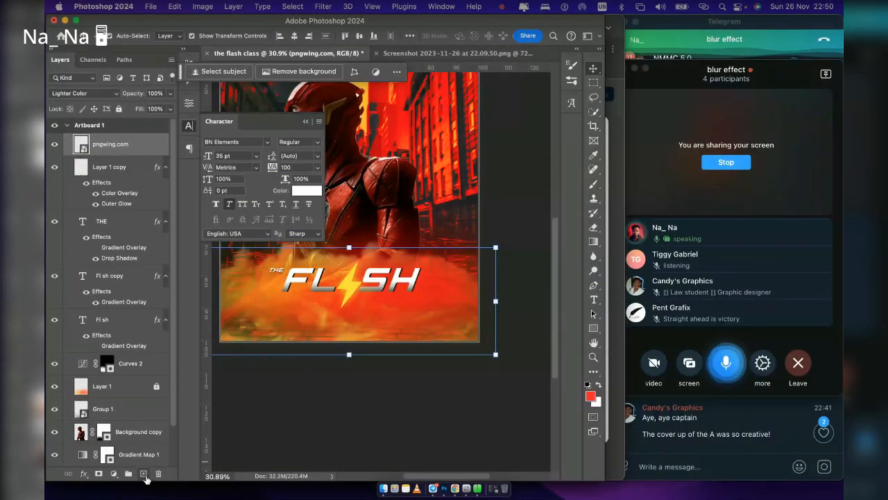
Add a new layer above pngwing.com and ready the Brush tool with the title bolt's yellow at 100% flow
left_click(143, 474)
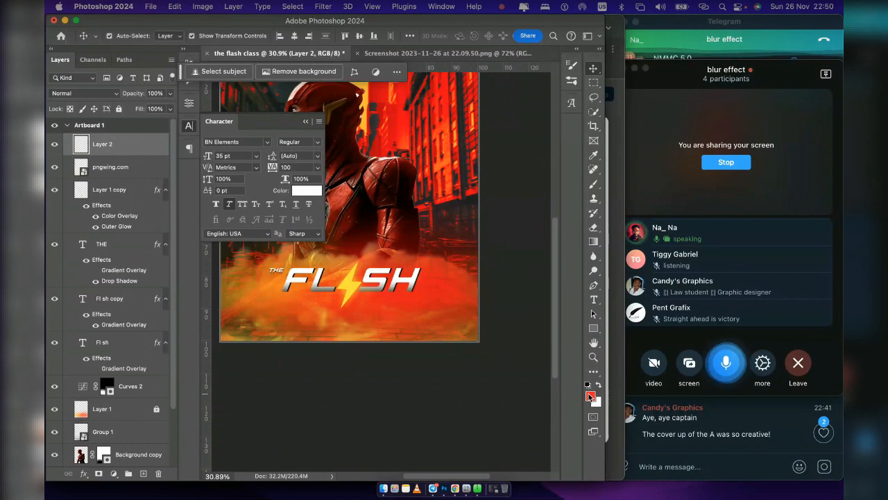
left_click(590, 397)
left_click(348, 282)
left_click(303, 301)
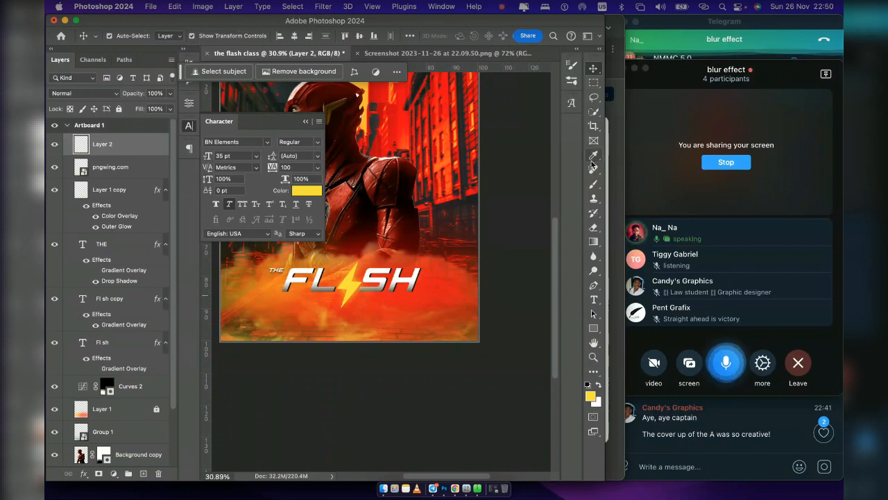
left_click(594, 184)
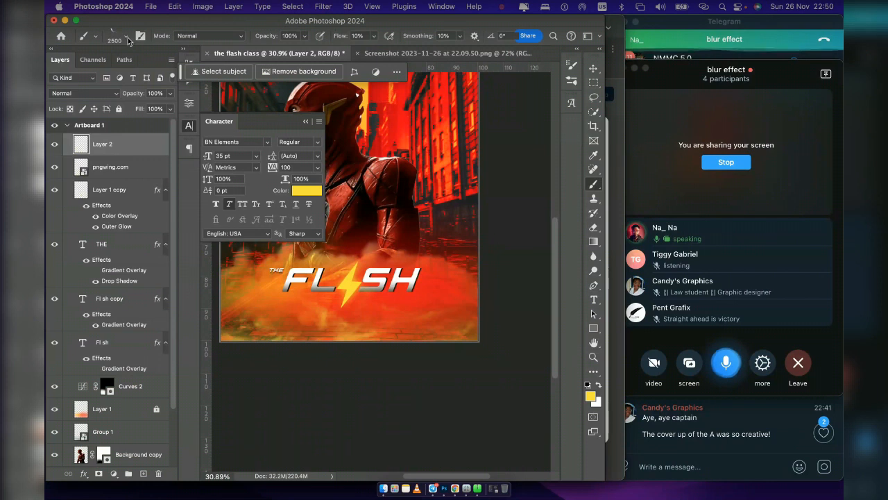
left_click_drag(341, 36, 404, 36)
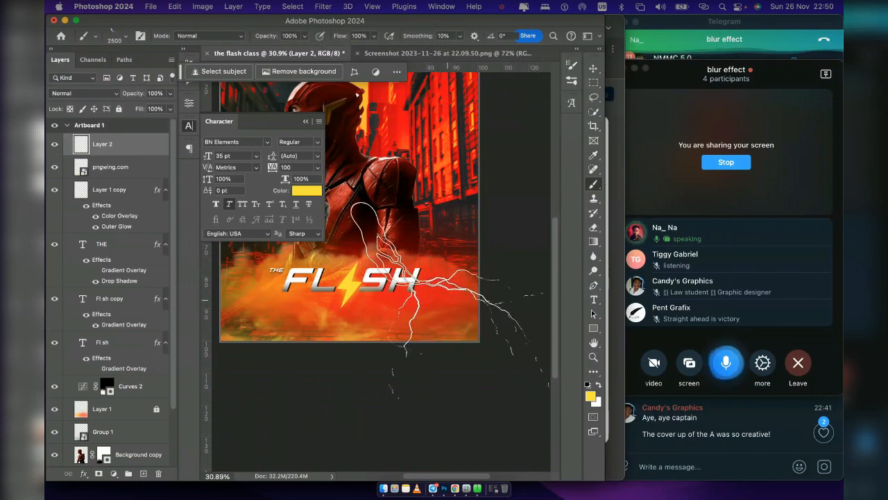
Try stamping a yellow Lightning 1 bolt beside the title, undo it and reduce the brush size to 1400 px
left_click(458, 309)
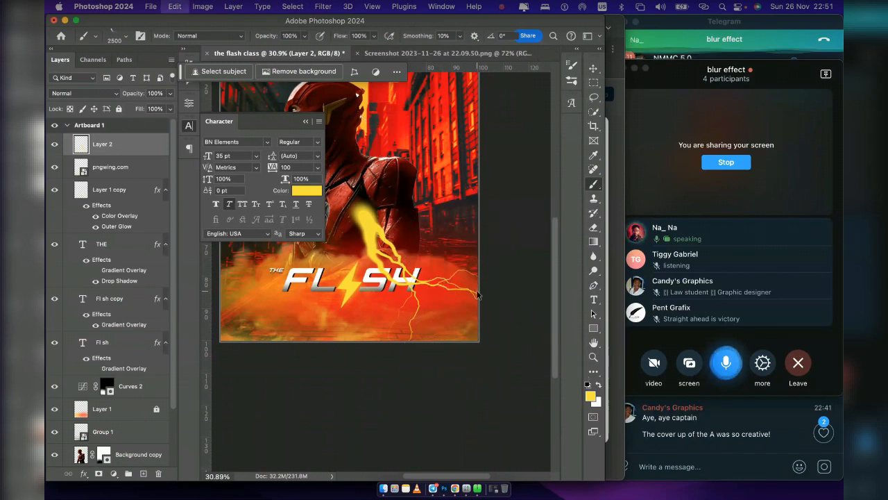
key("super+z")
key("bracketleft")
key("bracketleft")
key("bracketleft")
key("bracketleft")
key("bracketleft")
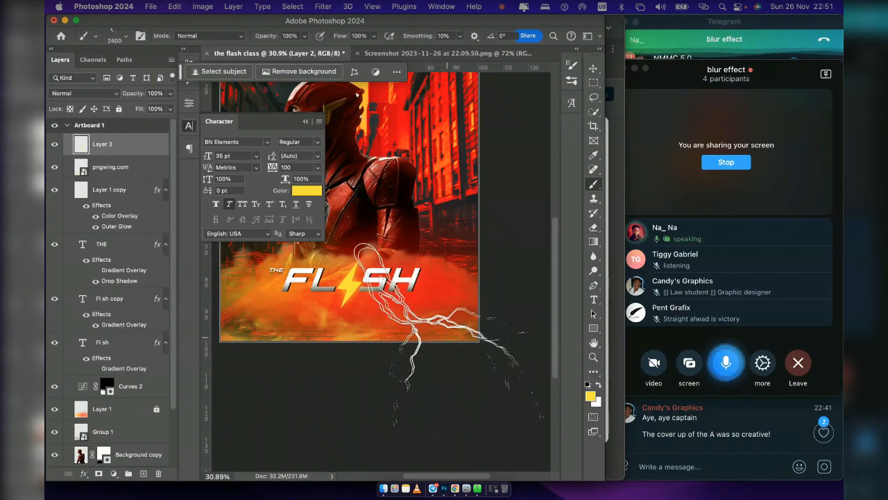
key("bracketleft")
key("bracketleft")
key("bracketleft")
key("bracketleft")
key("bracketleft")
key("bracketleft")
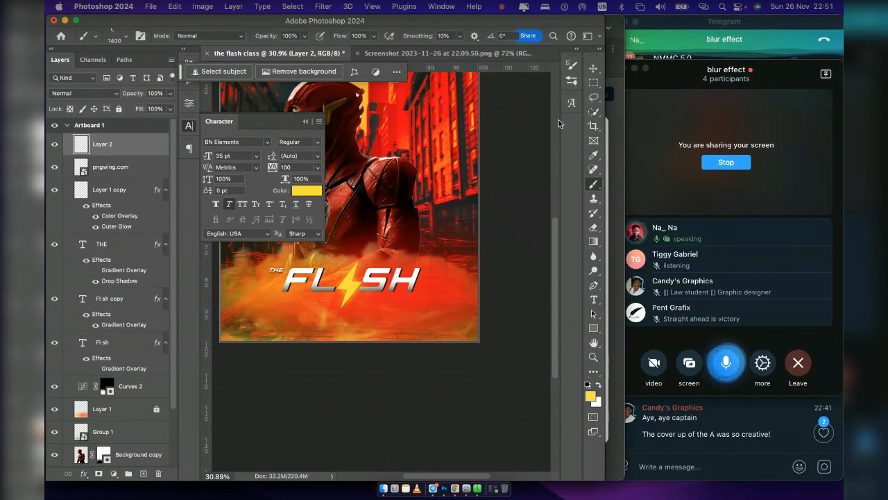
Try the Lightning 2 and Lightning 3 brushes from the 20 Lightning Brushes set, and settle on Lightning 6
left_click(571, 81)
left_click(474, 183)
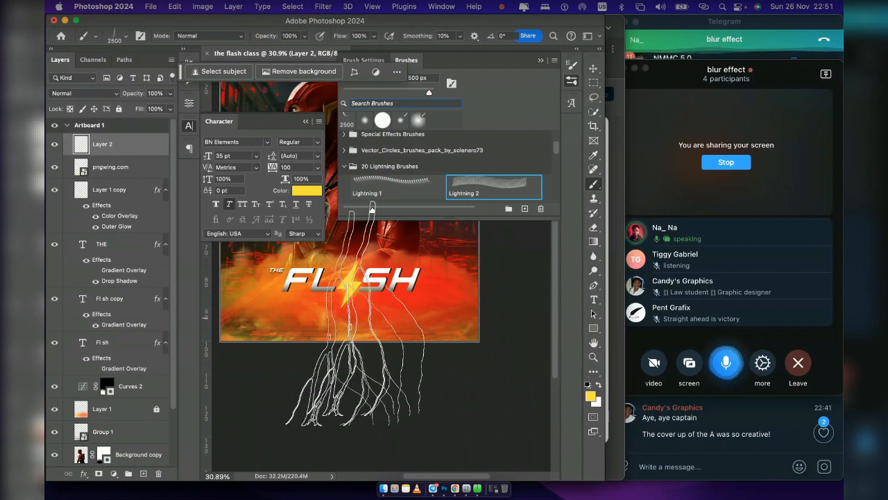
scroll(427, 192, "down", 3)
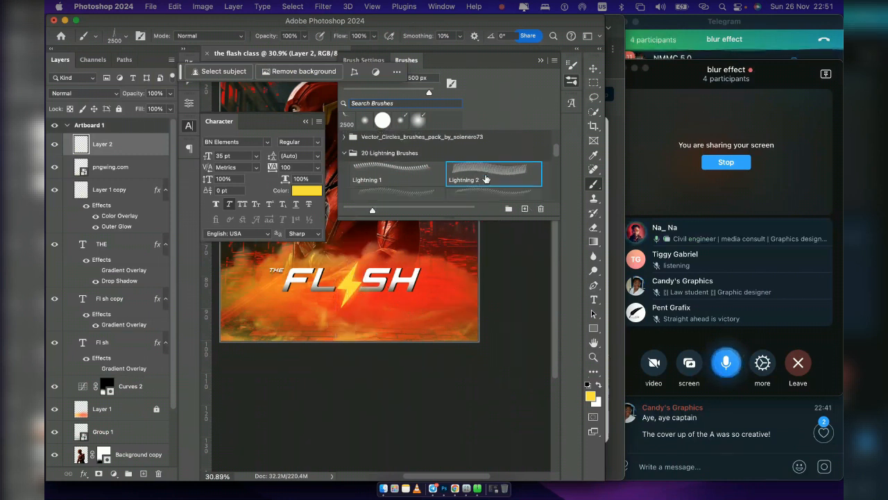
scroll(427, 192, "down", 1)
left_click(406, 149)
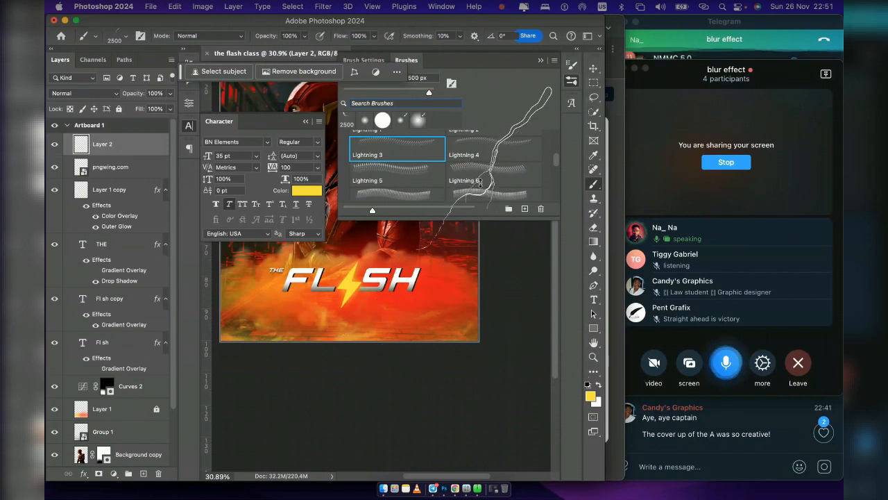
left_click(480, 186)
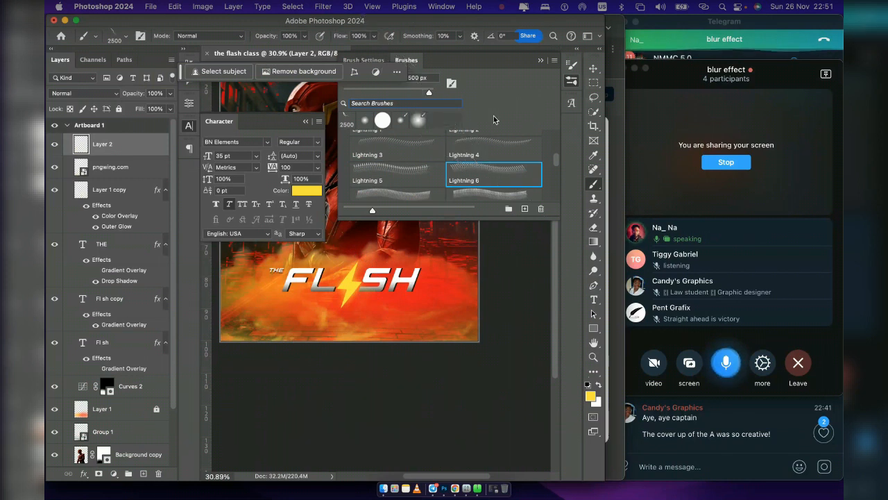
Set the Lightning 6 brush to 2400 px and rotate its tip to a 35° angle
key("bracketleft")
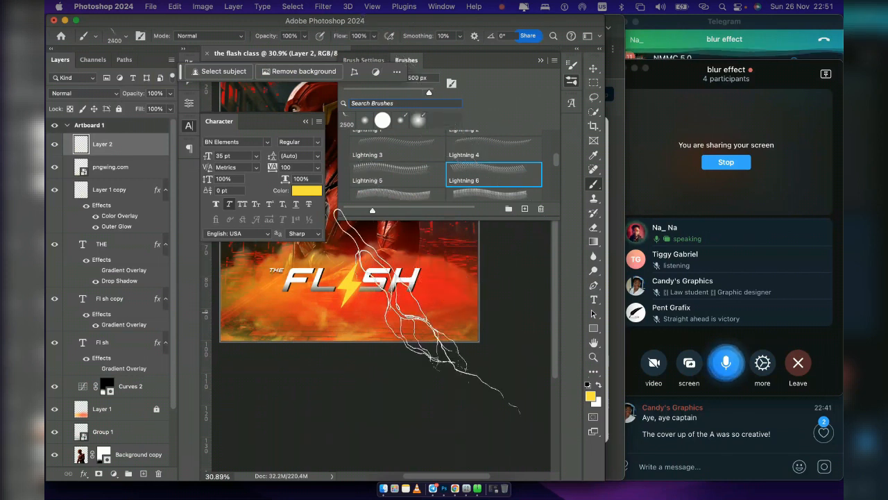
key("bracketleft")
key("bracketleft")
key("bracketleft")
key("bracketleft")
key("bracketleft")
key("bracketleft")
key("bracketleft")
key("bracketleft")
key("bracketleft")
key("bracketleft")
key("bracketleft")
key("bracketleft")
key("bracketright")
key("bracketright")
key("bracketright")
key("bracketright")
key("bracketright")
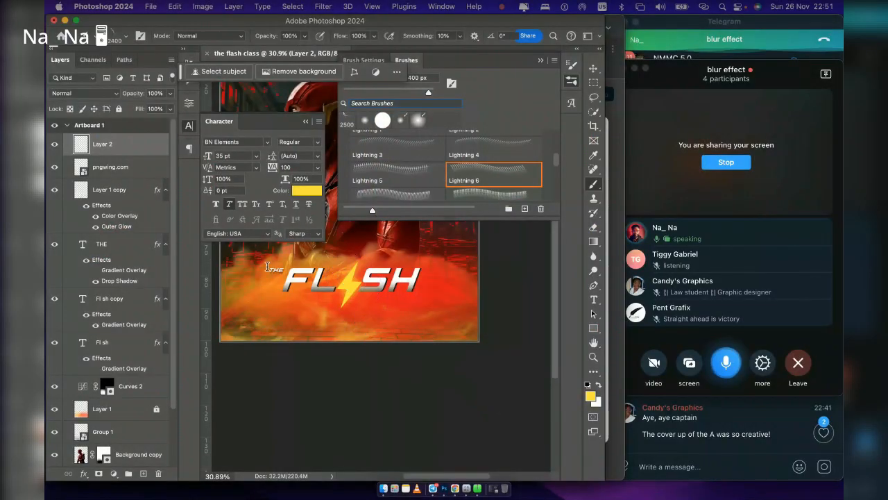
right_click(364, 300)
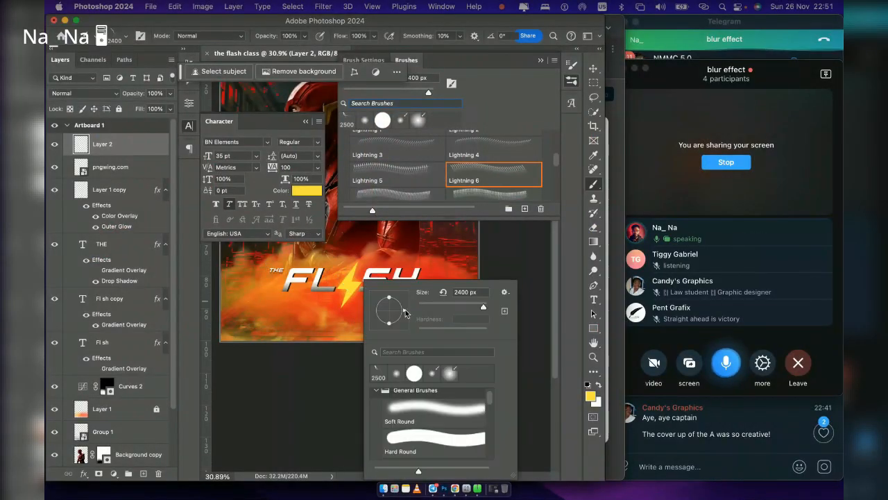
left_click_drag(404, 302, 398, 299)
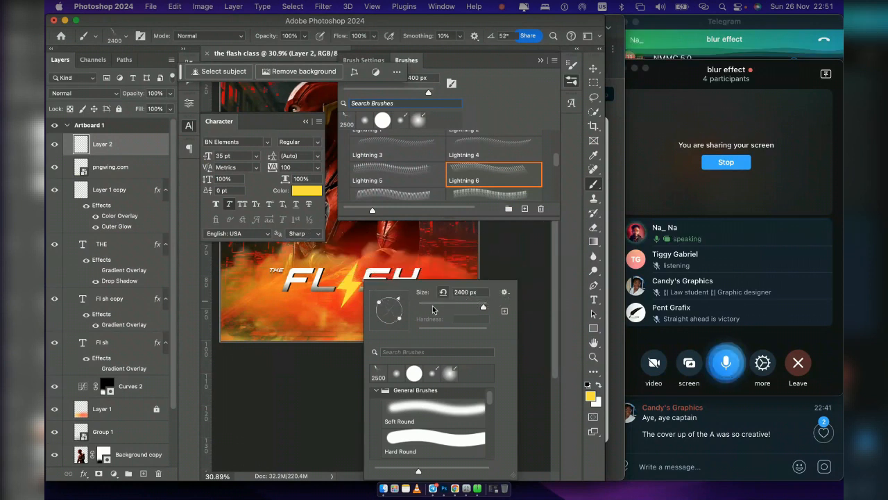
left_click_drag(399, 302, 403, 304)
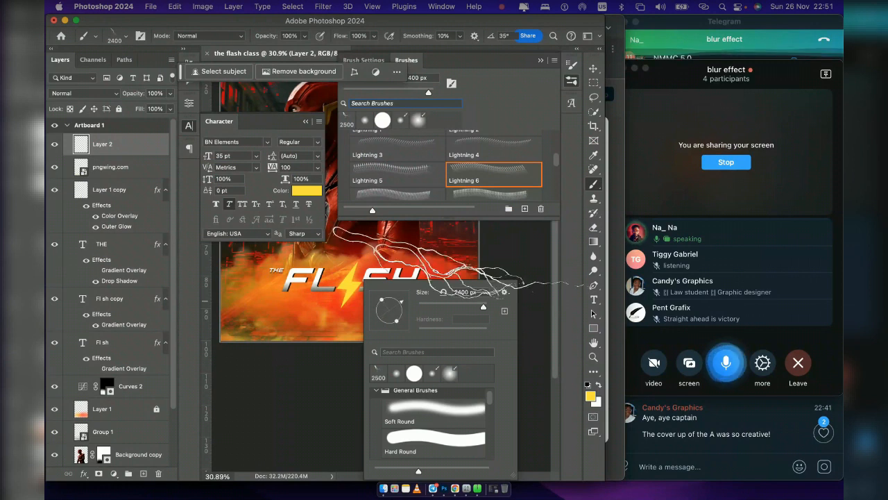
Stamp a yellow Lightning 6 bolt on a new layer above pngwing.com, running from the title's bolt towards the poster's lower-right edge
left_click(593, 68)
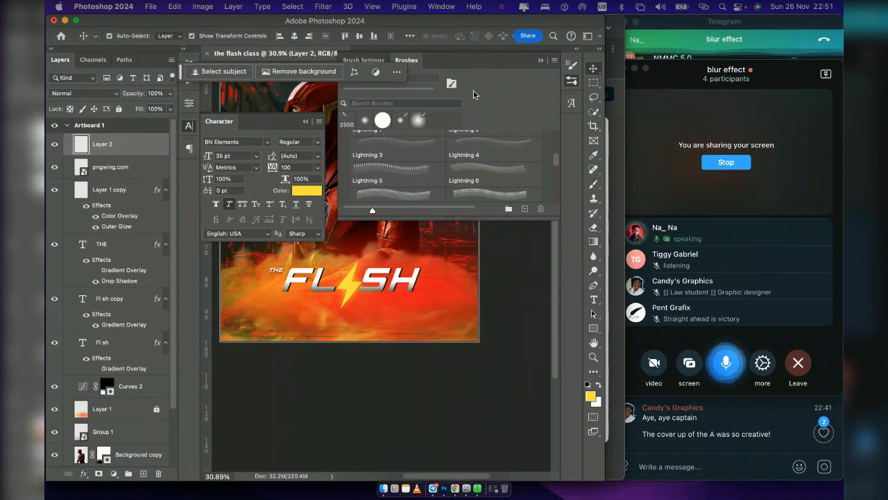
left_click(540, 63)
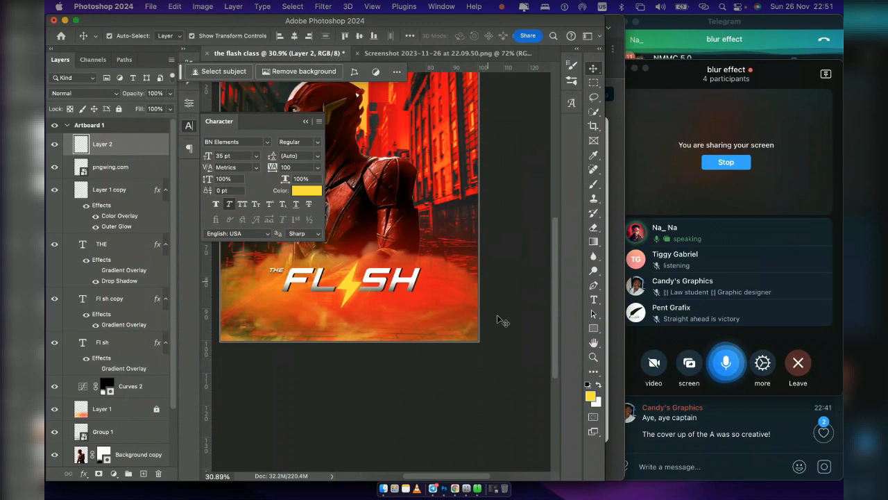
left_click(373, 292)
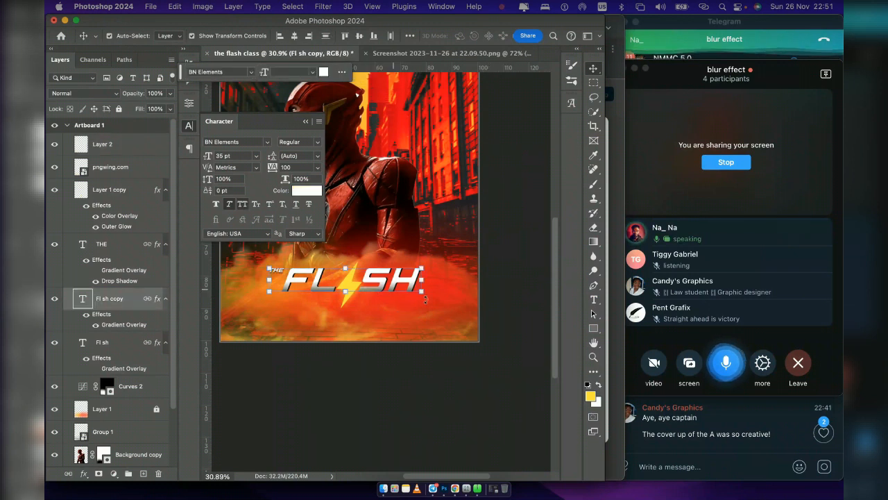
left_click(592, 186)
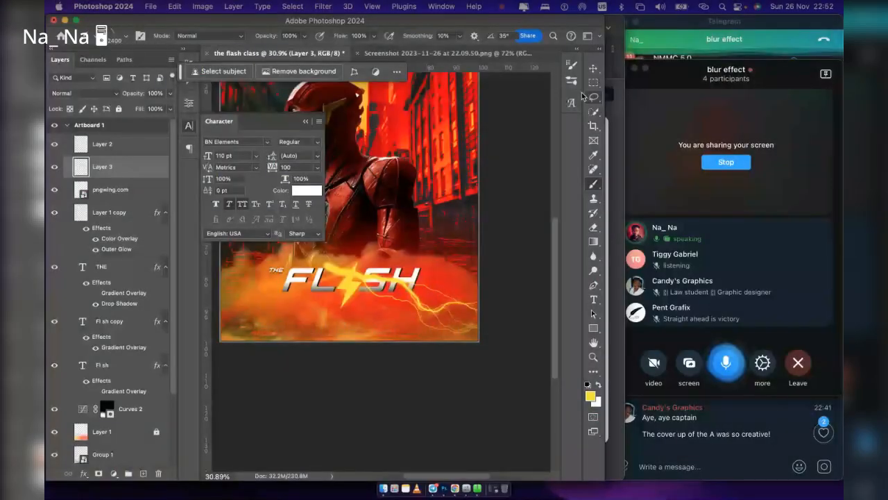
Try the Lightning 5 brush at smaller sizes over the title, and choose the Lightning 3 brush instead
left_click(572, 80)
left_click(396, 172)
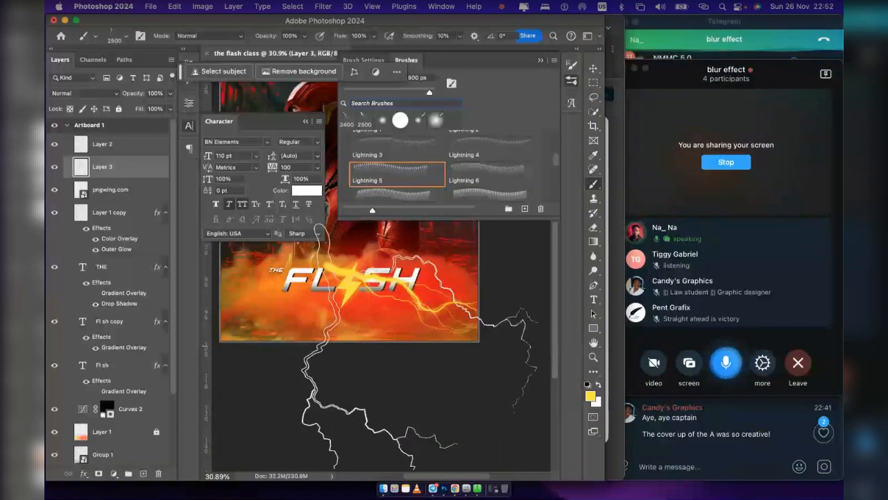
key("bracketleft")
key("bracketleft")
key("bracketleft")
key("bracketleft")
key("bracketleft")
key("bracketleft")
key("bracketleft")
key("bracketleft")
key("bracketleft")
key("bracketleft")
key("bracketleft")
key("bracketleft")
key("bracketleft")
key("bracketleft")
key("bracketleft")
key("bracketleft")
key("bracketleft")
key("bracketleft")
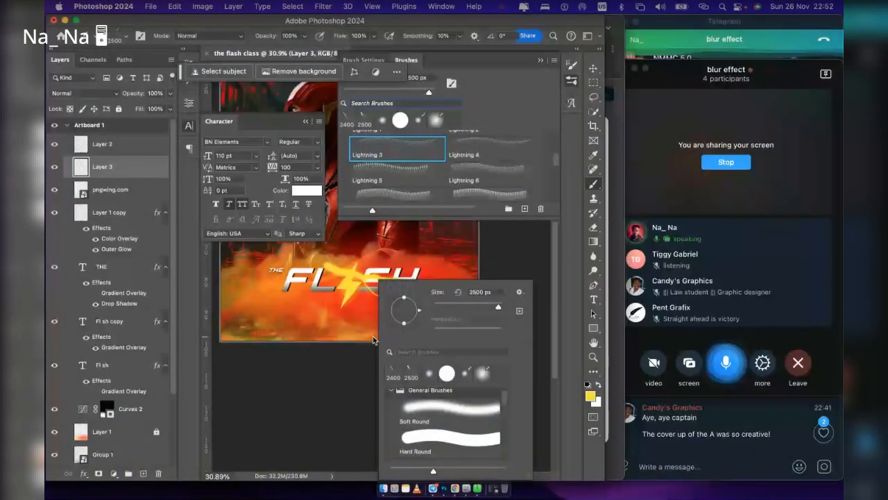
Set the Lightning 3 brush to a 127° angle and 1700 px, and stamp a yellow bolt across the title's right end on Layer 3
left_click_drag(418, 309, 389, 297)
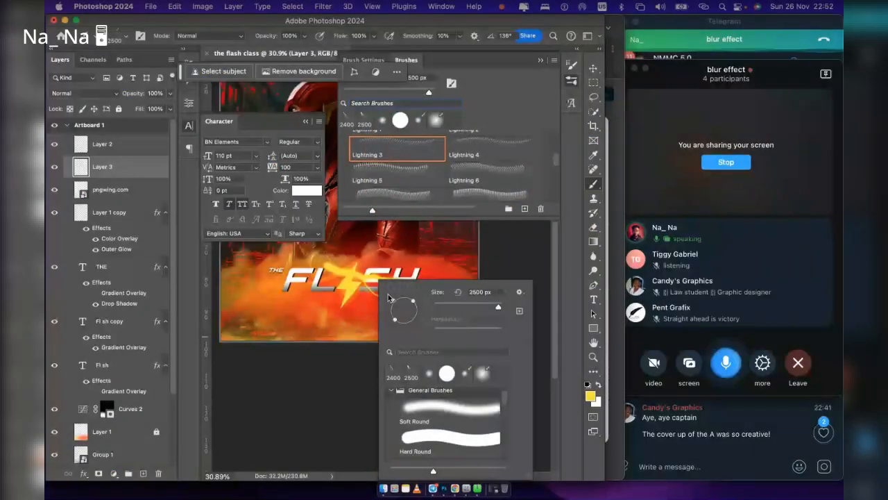
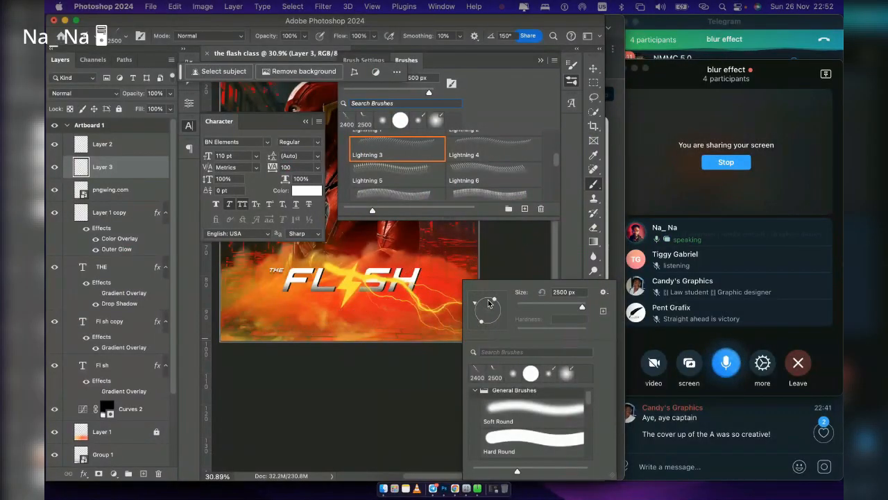
left_click_drag(477, 302, 480, 300)
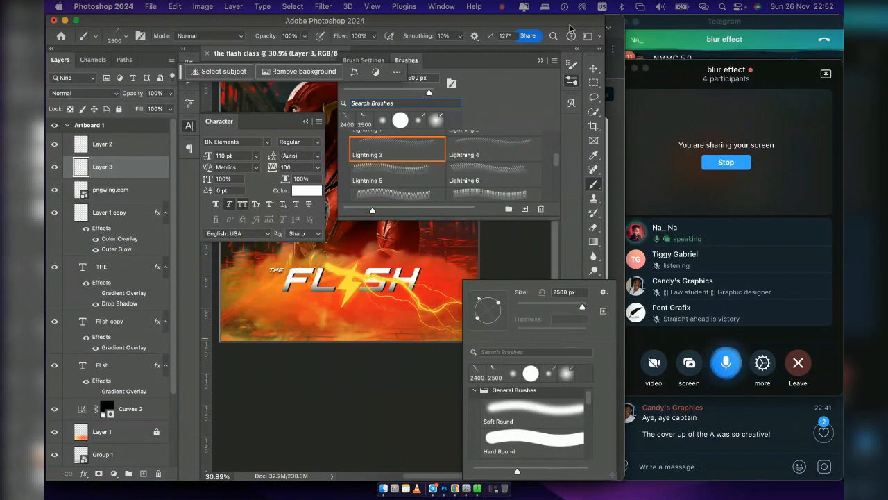
left_click(492, 112)
key("[")
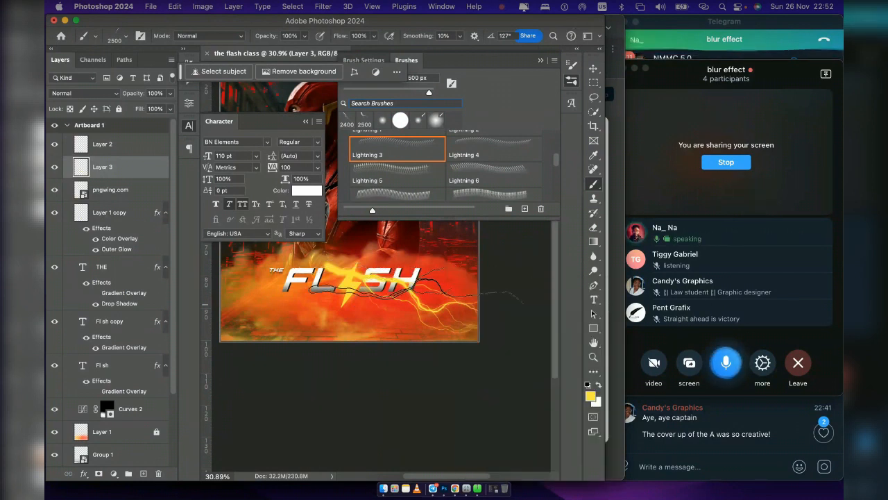
key("[")
key("[")
key("[")
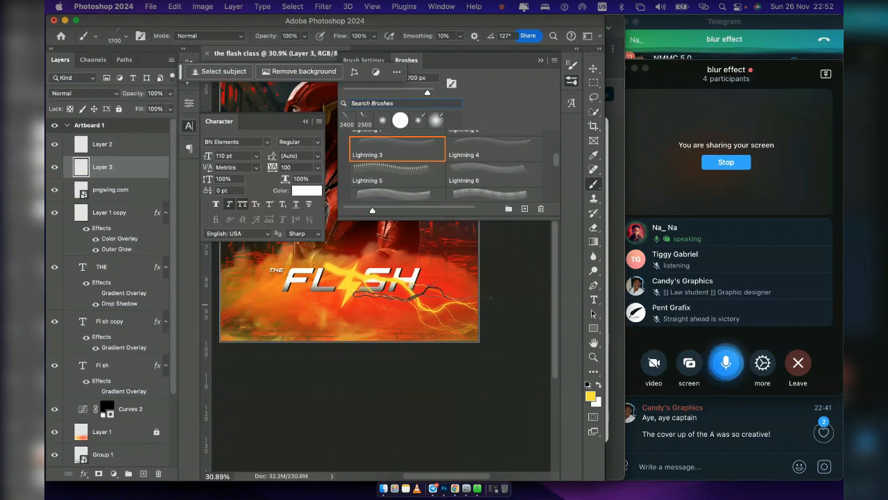
left_click(416, 281)
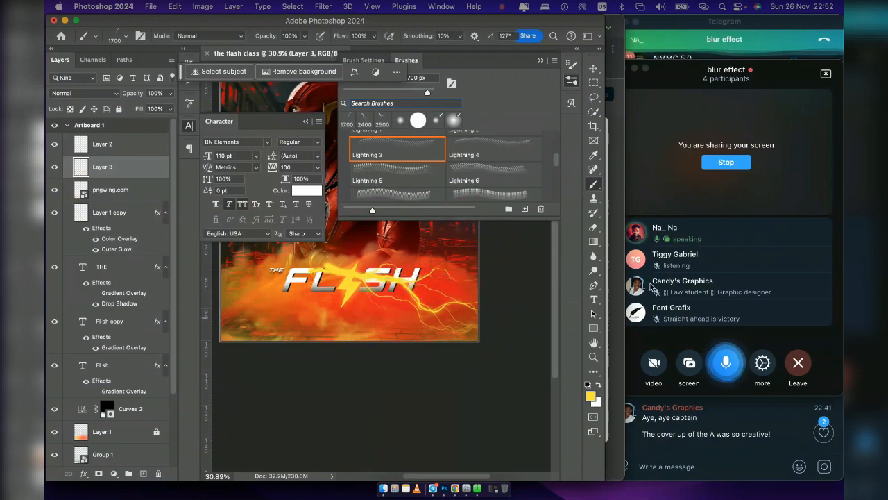
Hide the empty Layer 2, and toggle Layer 3's visibility to check the painted lightning
left_click(120, 144)
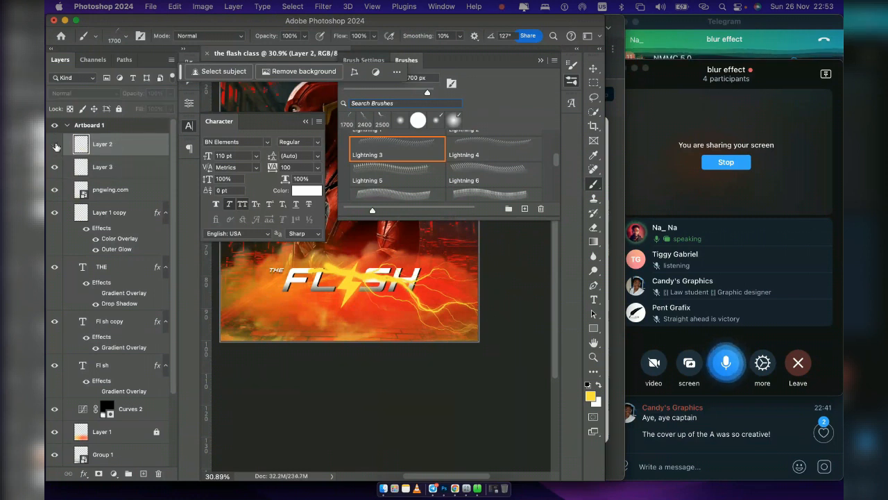
left_click(55, 144)
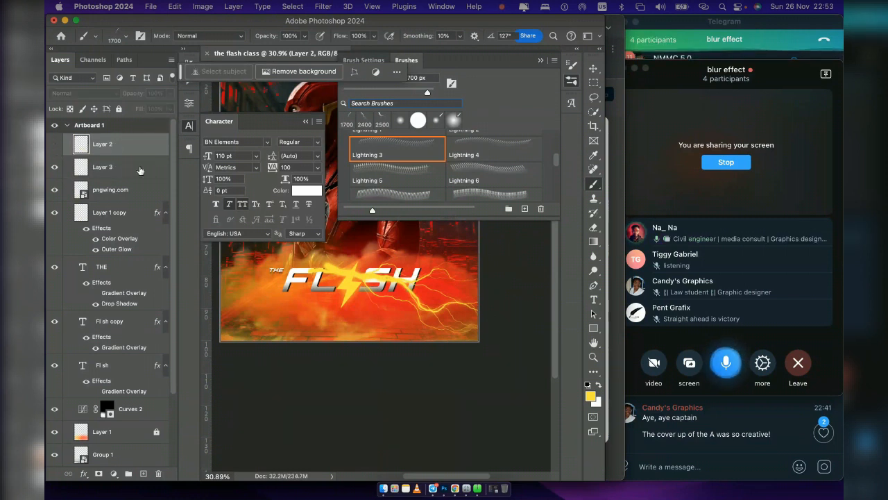
left_click(81, 172)
left_click(55, 167)
left_click(54, 168)
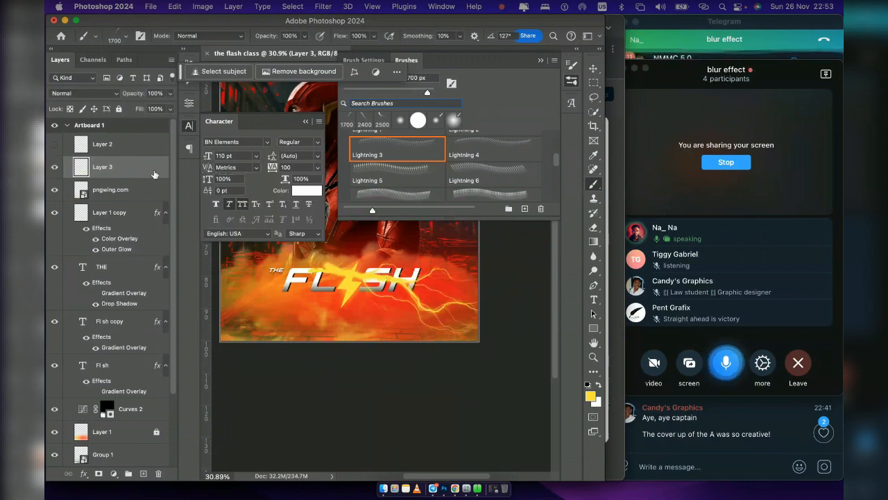
Move Layer 3 beneath the title text layers, directly above Curves 2, and set its blend mode to Lighter Color
left_click_drag(146, 171, 138, 398)
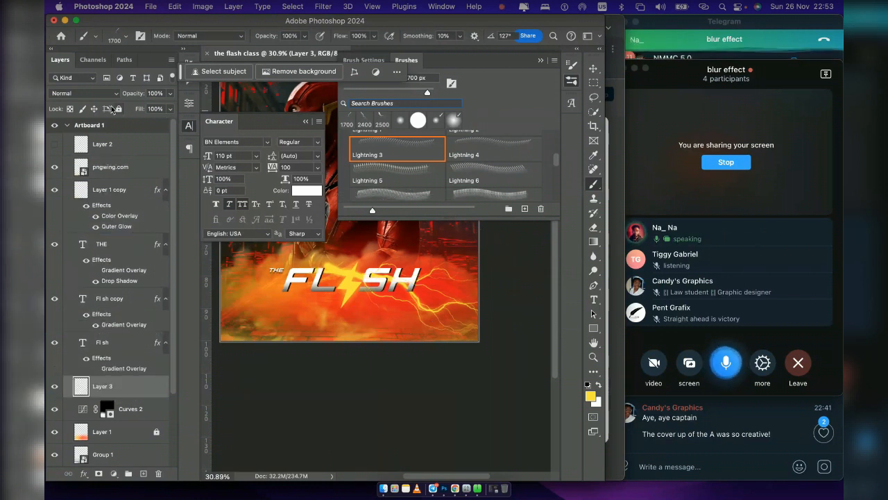
left_click(95, 94)
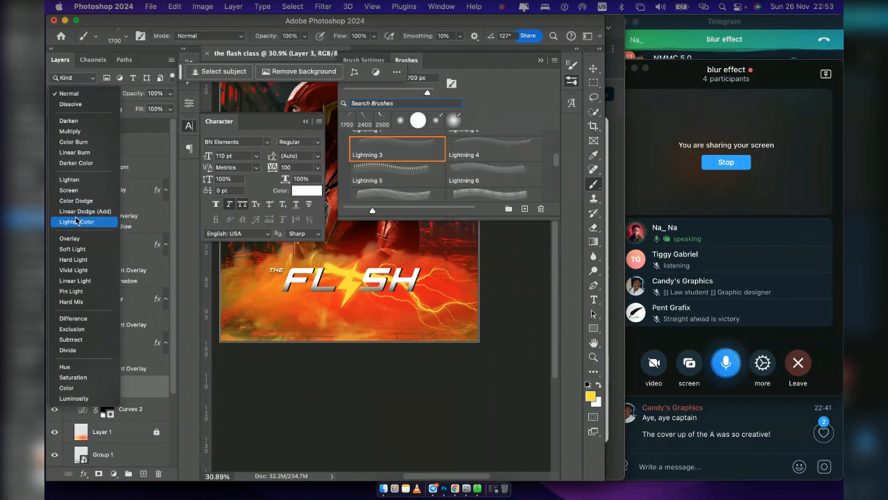
left_click(76, 221)
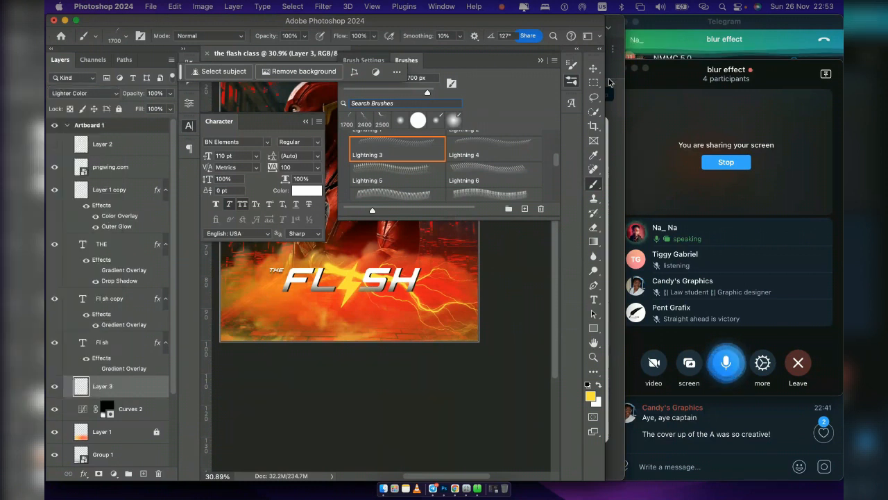
key("v")
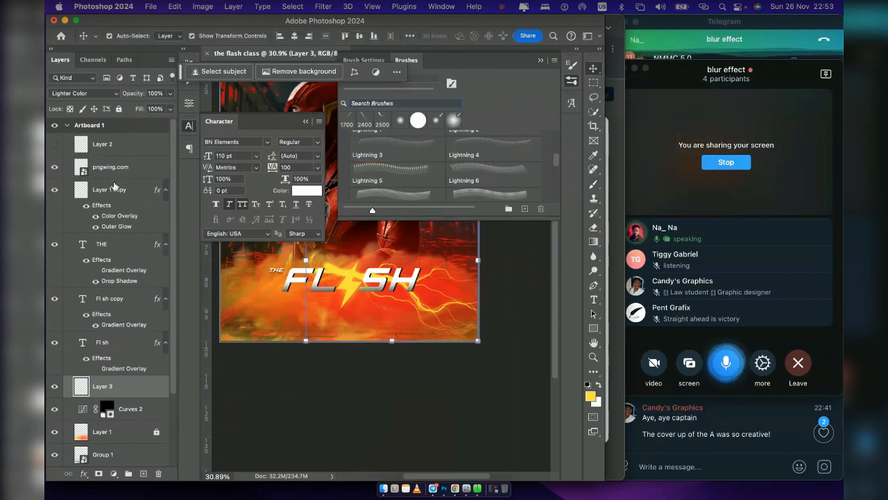
Duplicate Layer 3, flip the copy horizontally, and move it so its lightning extends from the title across the poster's lower left side
left_click(128, 174)
left_click(149, 167)
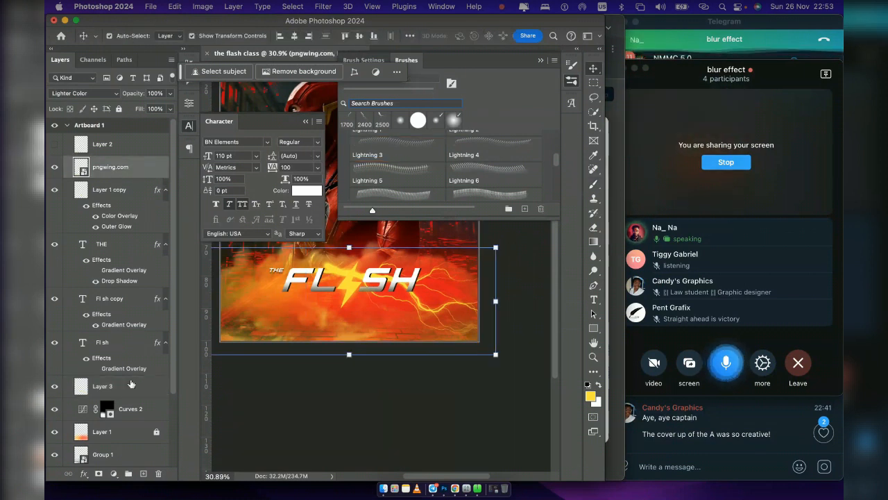
left_click(123, 387)
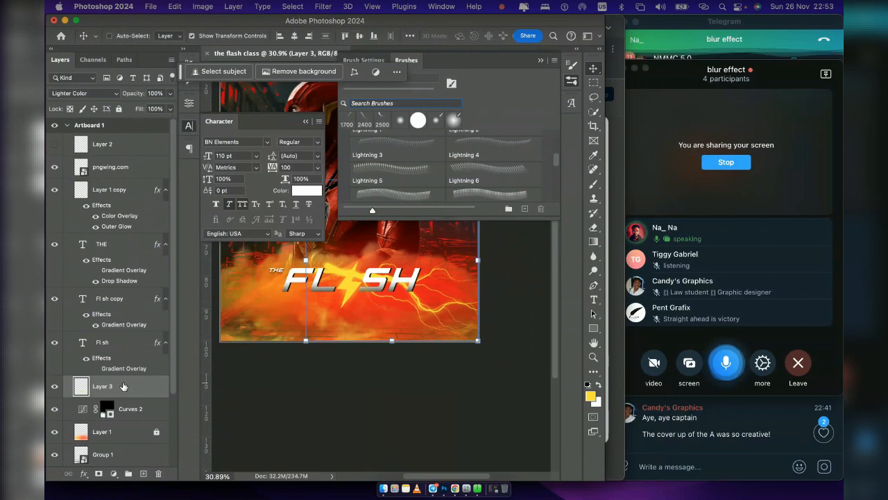
key("super+j")
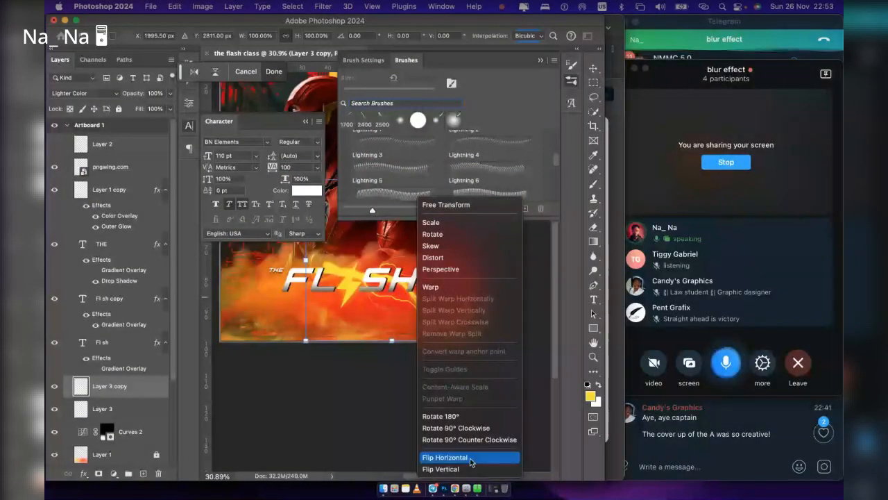
left_click(470, 461)
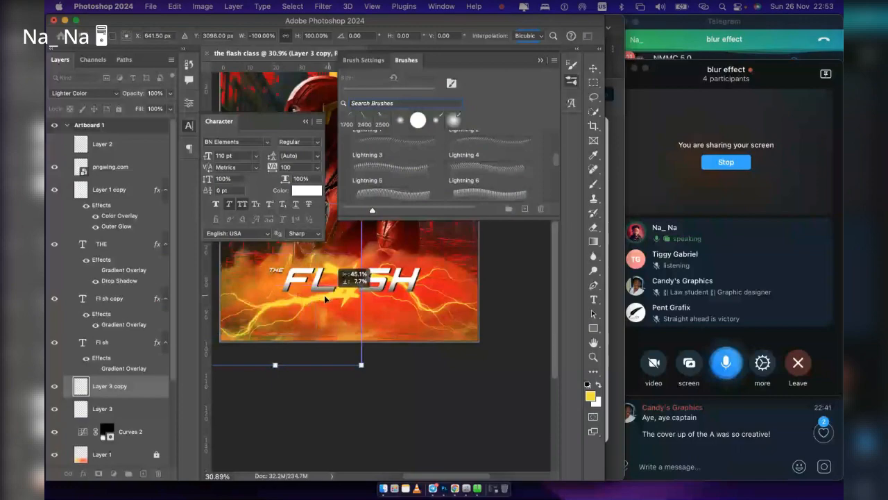
left_click_drag(325, 298, 320, 315)
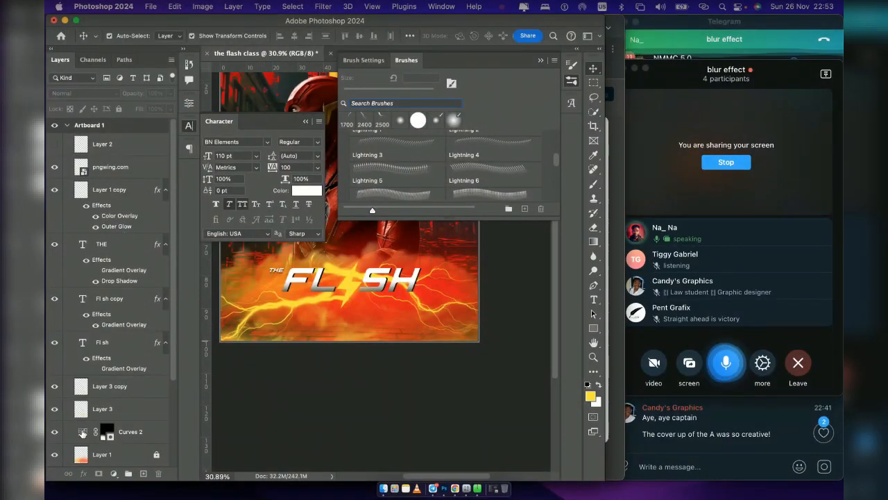
Darken the Curves 2 adjustment by shifting its upper RGB curve point toward the highlights, and close the Brushes panel
left_click(86, 431)
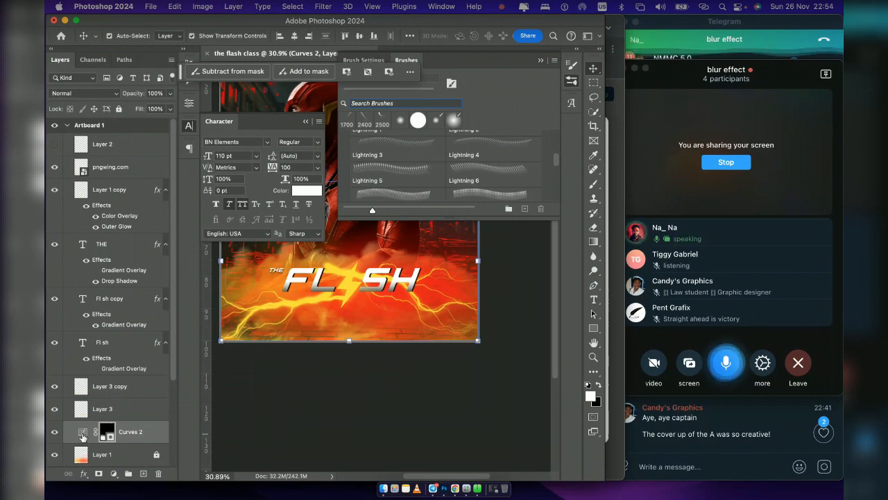
double_click(82, 436)
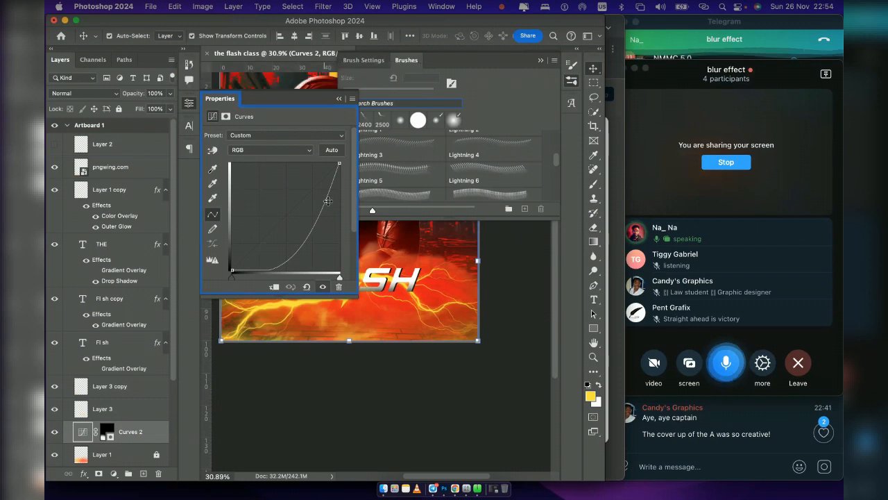
left_click_drag(325, 202, 334, 201)
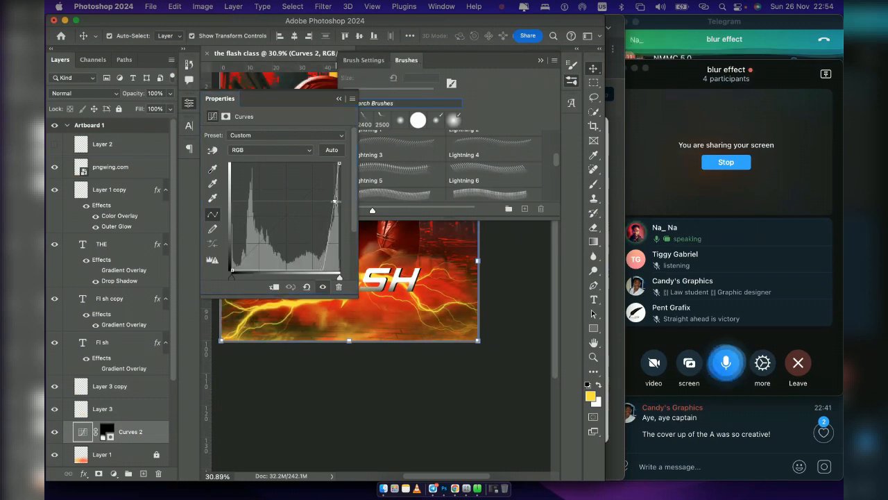
scroll(486, 326, "up", 5)
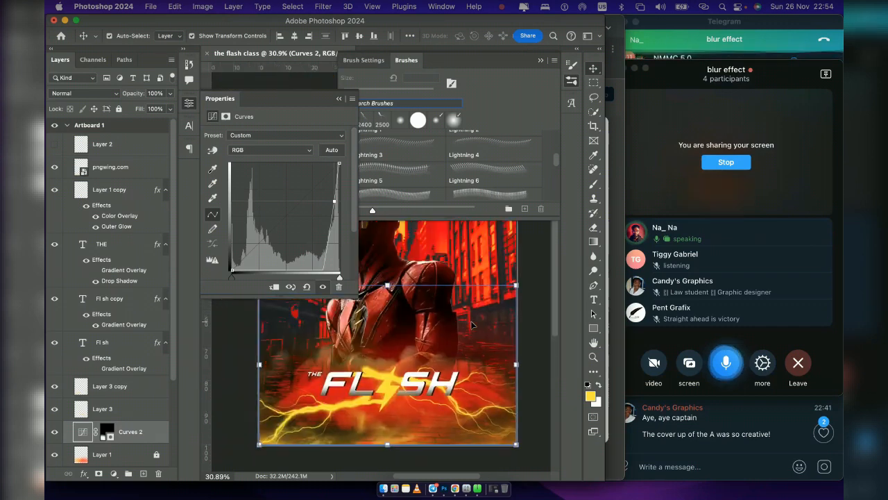
left_click(542, 61)
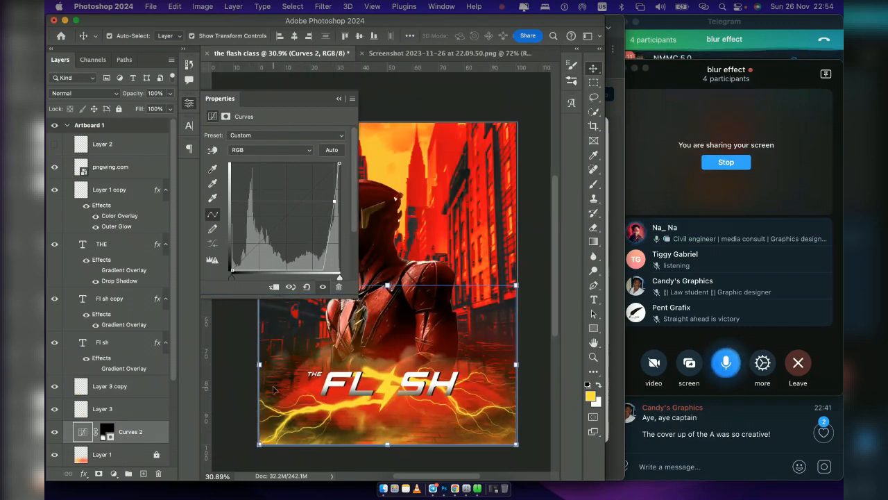
scroll(274, 390, "down", 2)
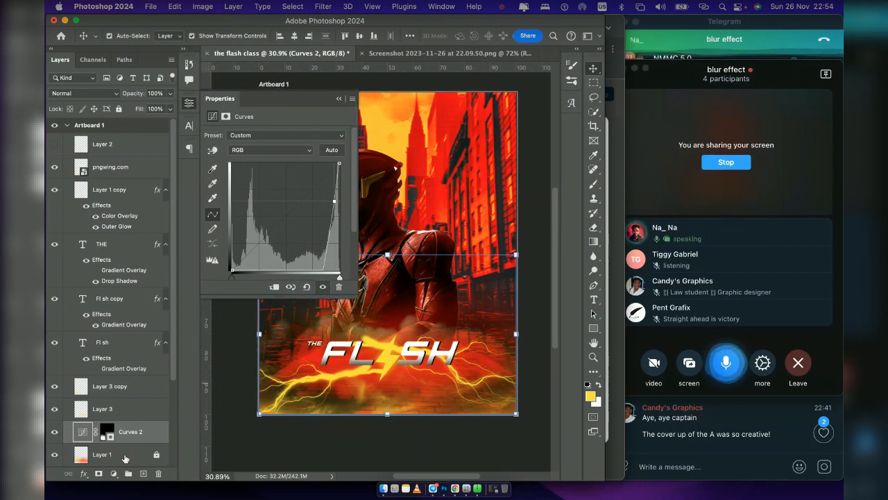
Add a Gradient Fill layer above Curves 2 and set the gradient's first color stop to dark red 3a010b
left_click(114, 474)
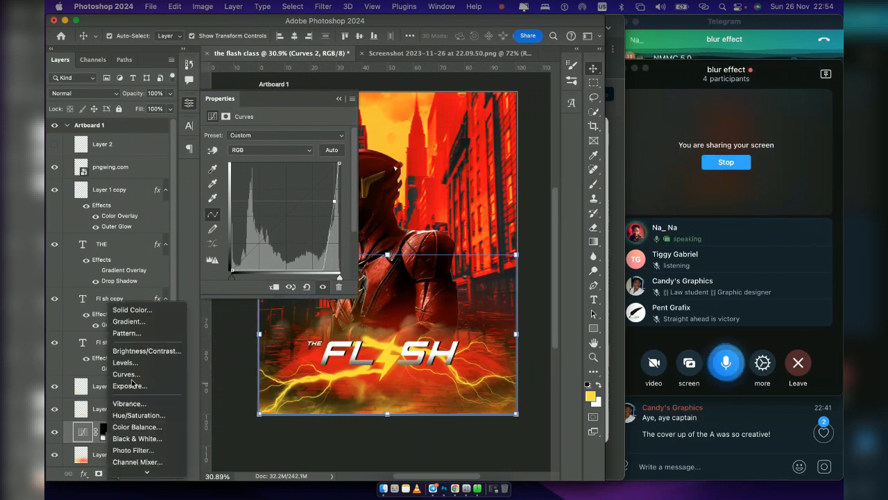
left_click(138, 321)
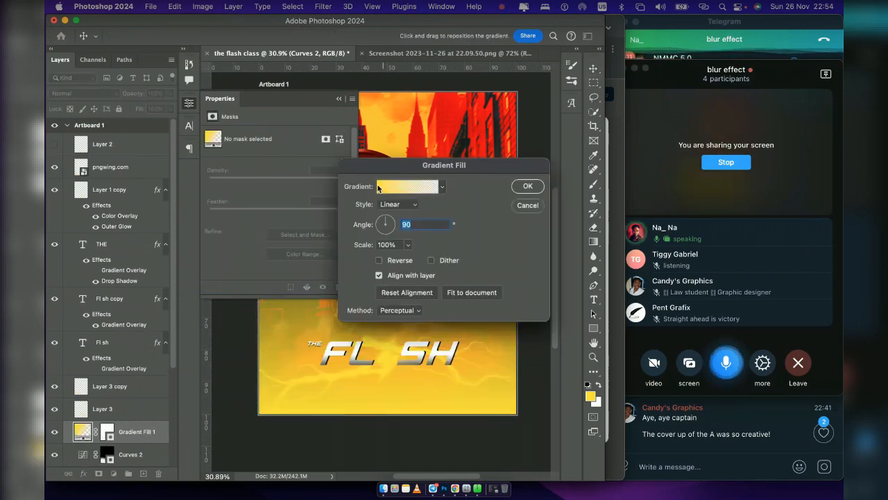
left_click(378, 188)
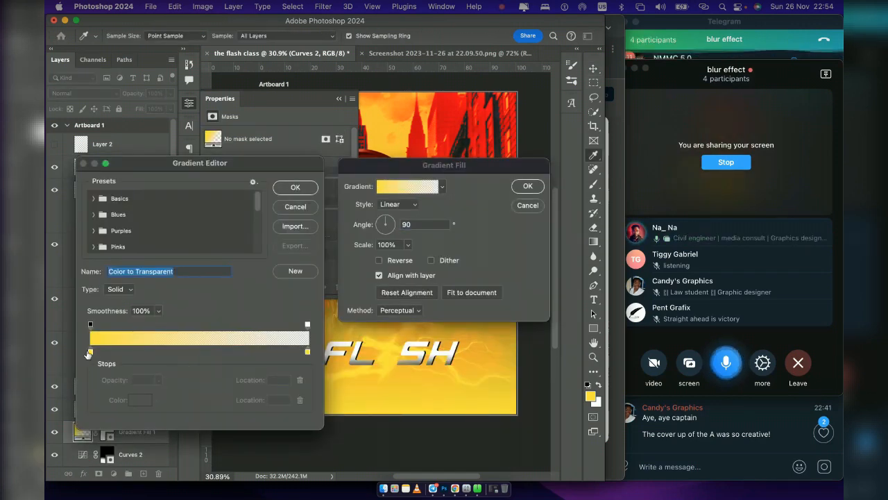
left_click(91, 351)
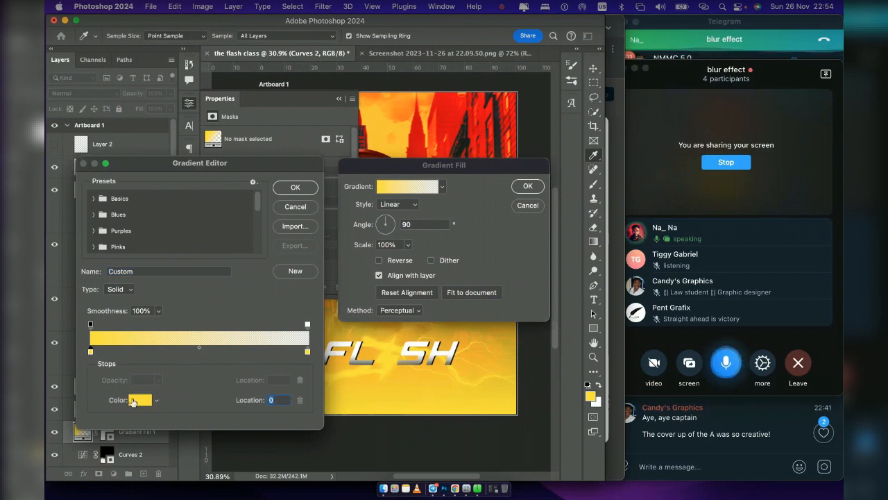
left_click(132, 398)
left_click(52, 432)
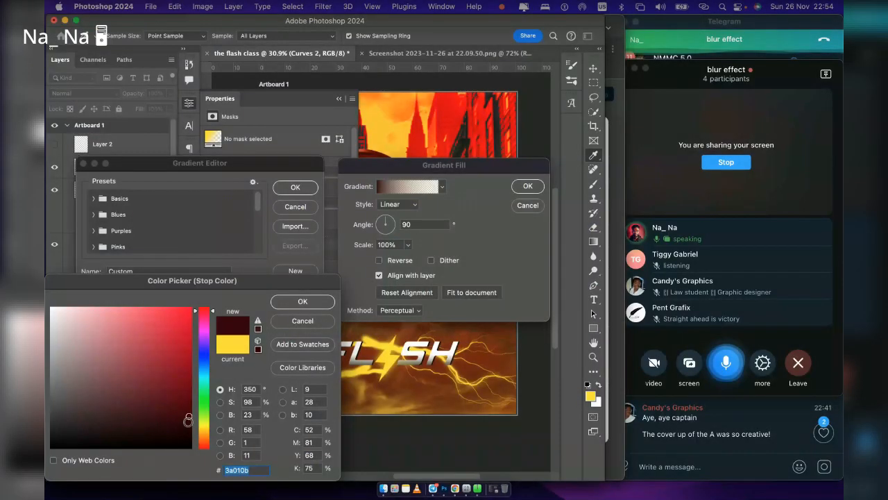
left_click(302, 302)
Shorten the gradient's fade with the 0% opacity stop at location 57 and the yellow color stop at 69, and apply the fill
left_click_drag(307, 325, 232, 326)
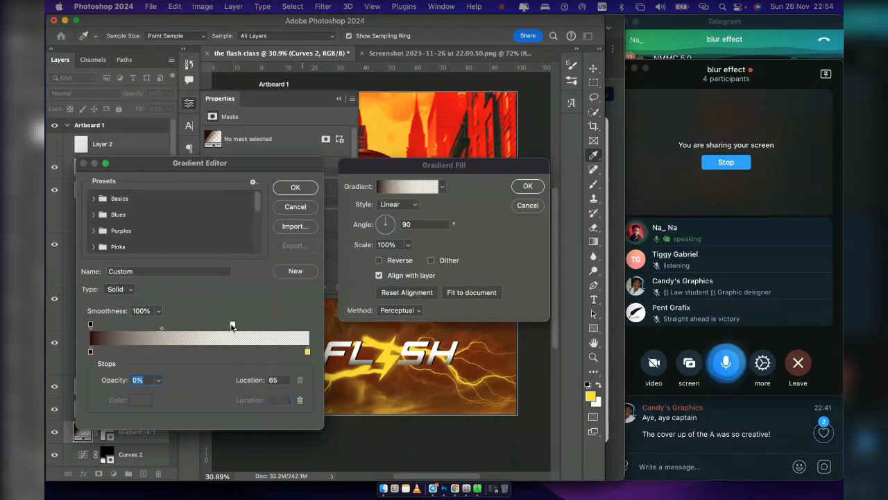
left_click_drag(307, 353, 270, 353)
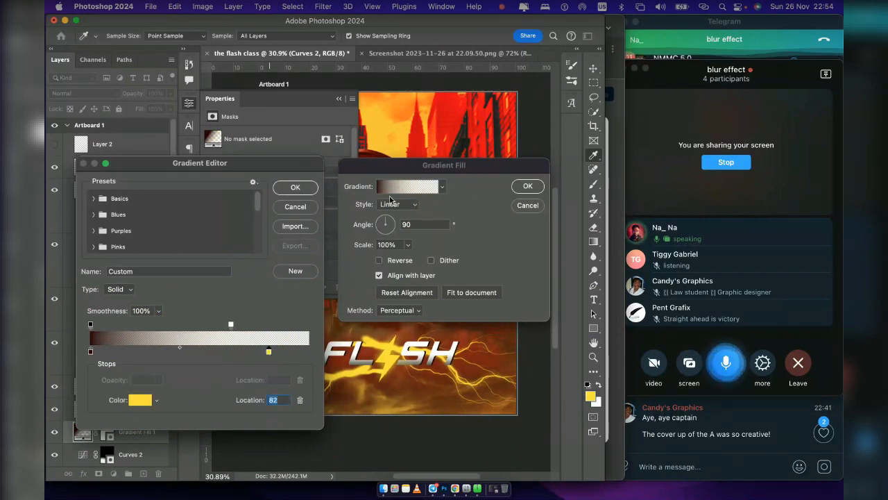
left_click_drag(466, 164, 552, 283)
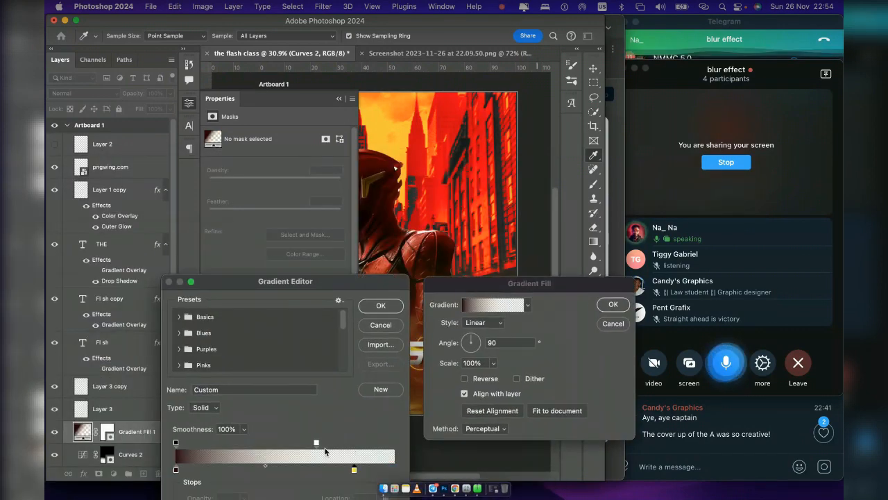
left_click_drag(353, 470, 331, 474)
left_click_drag(341, 281, 181, 109)
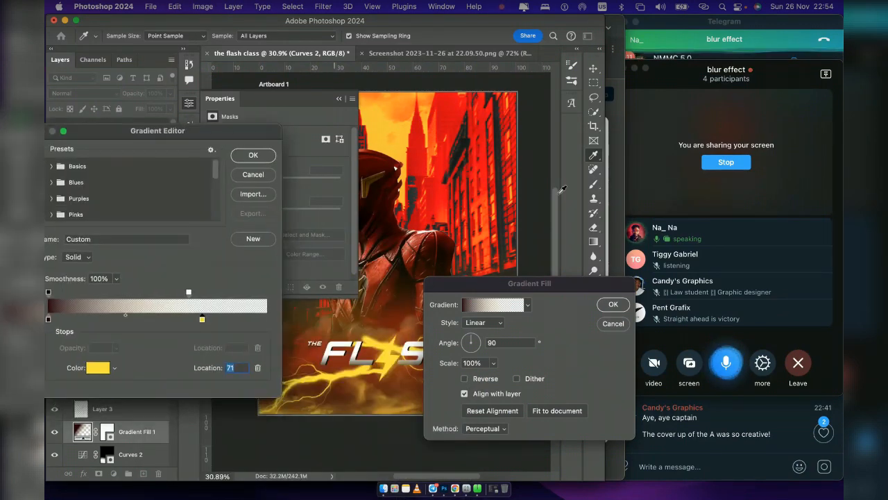
left_click_drag(561, 283, 569, 114)
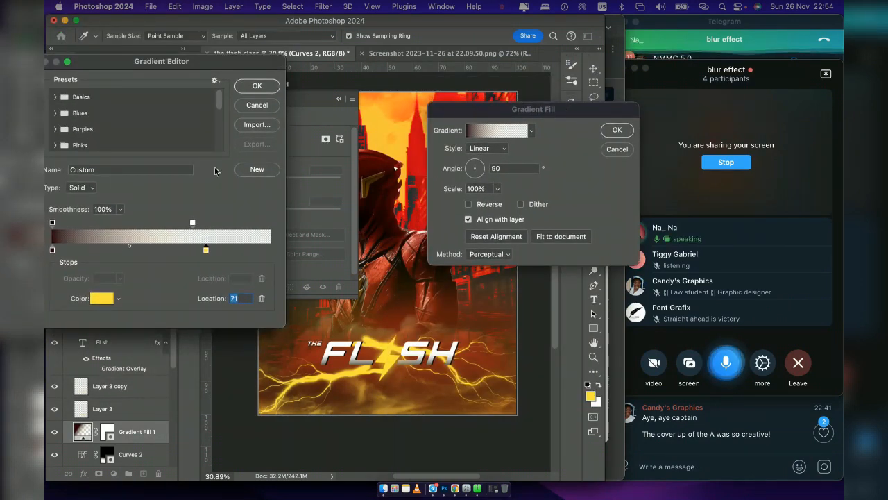
mouse_move(193, 224)
left_mouse_down()
mouse_move(201, 225)
mouse_move(178, 227)
mouse_move(202, 229)
mouse_move(177, 225)
left_mouse_up()
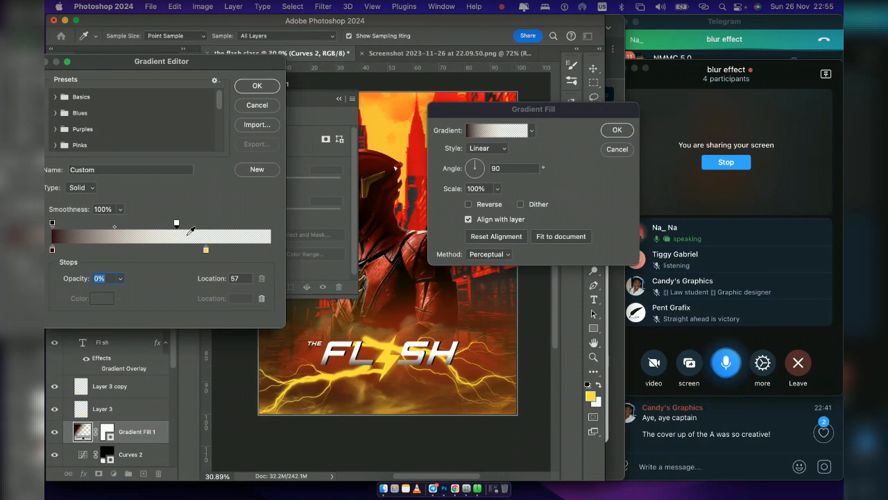
left_click_drag(206, 252, 202, 252)
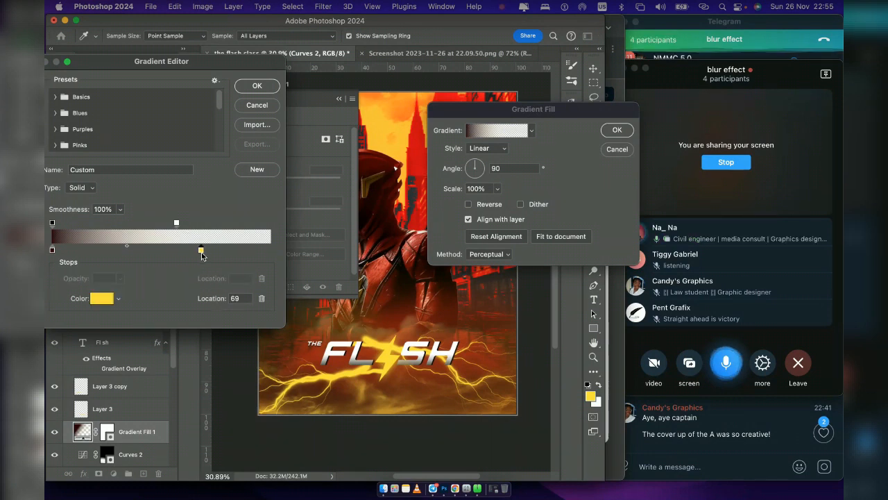
left_click(257, 85)
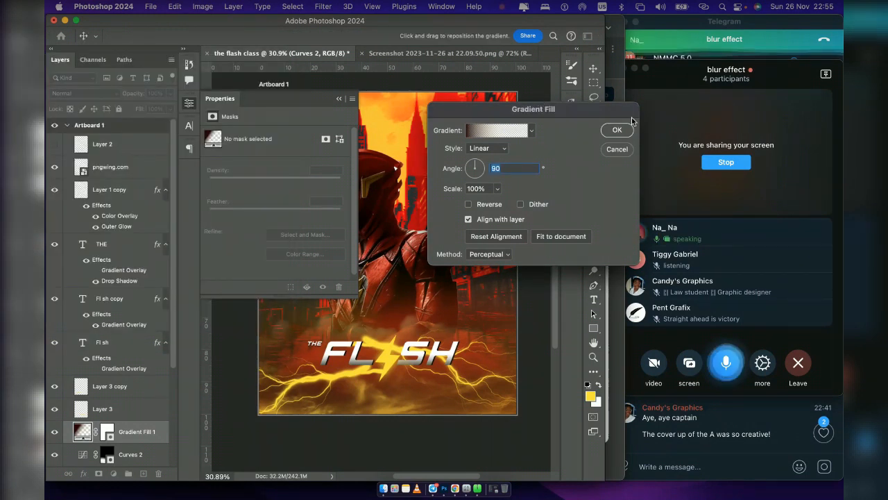
left_click(619, 130)
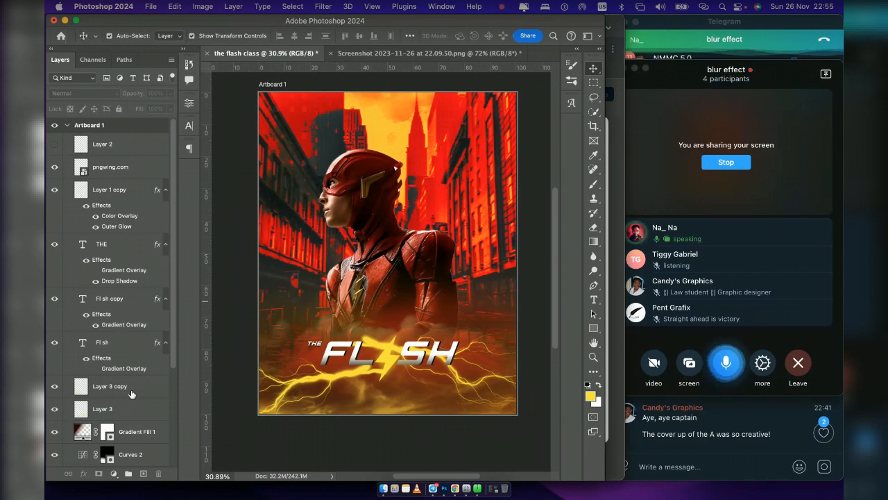
Group the Layer 3 copy and Layer 3 lightning layers together
left_click(131, 393)
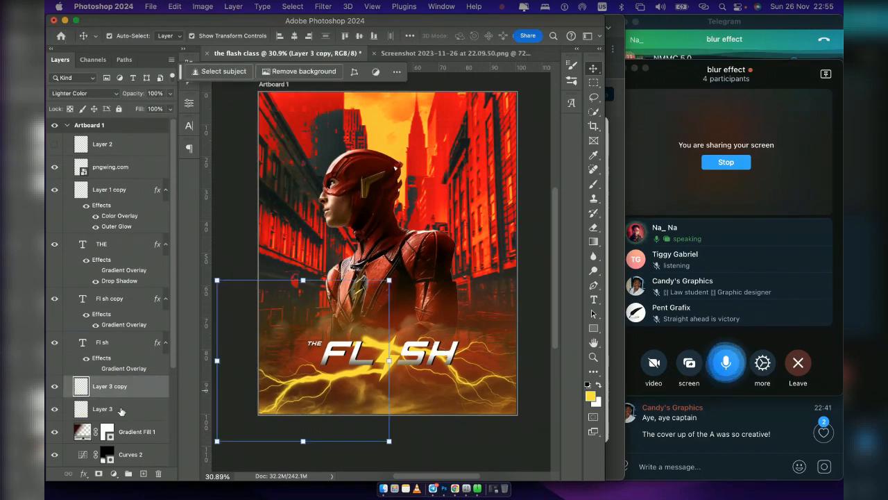
left_click(121, 410, "shift")
key("super+g")
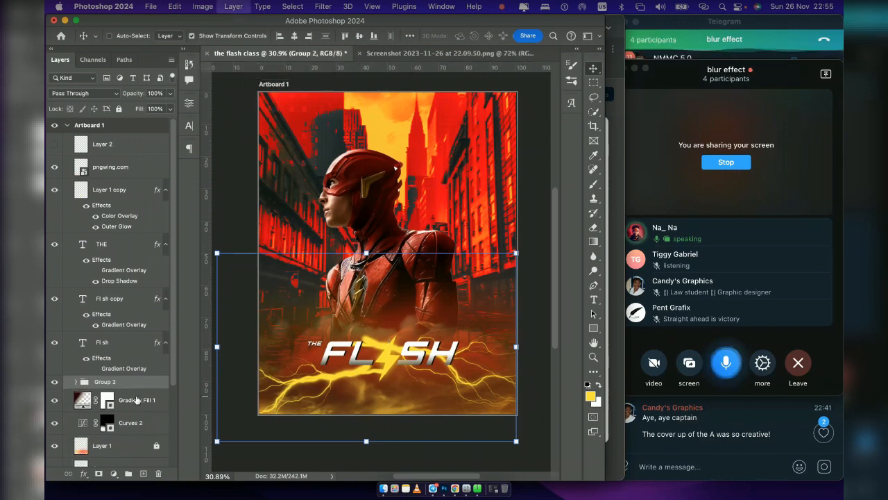
Switch to the Brush tool and add a new empty layer above the lightning group for detail around the title bolt
left_click(594, 184)
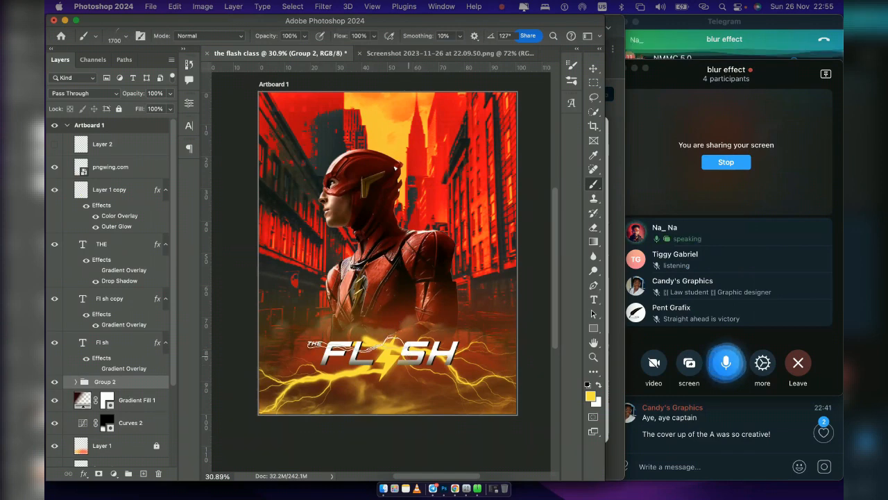
scroll(367, 325, "up", 3)
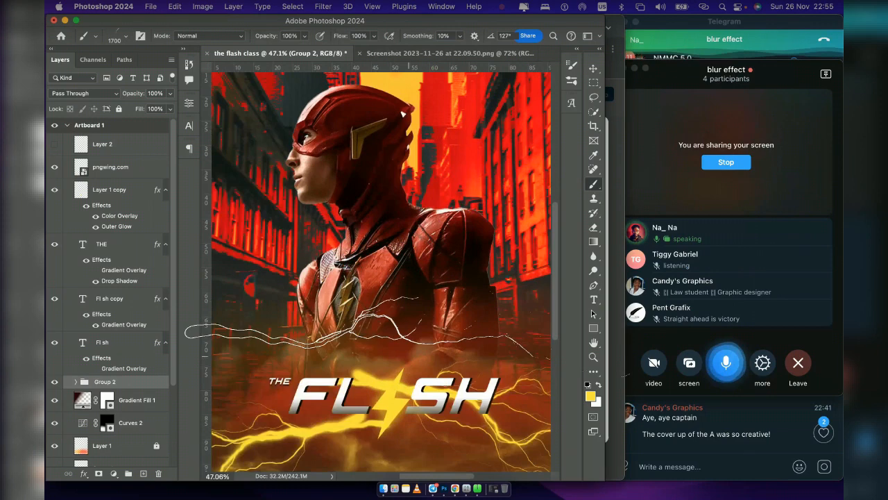
scroll(385, 327, "up", 3)
scroll(367, 330, "down", 5)
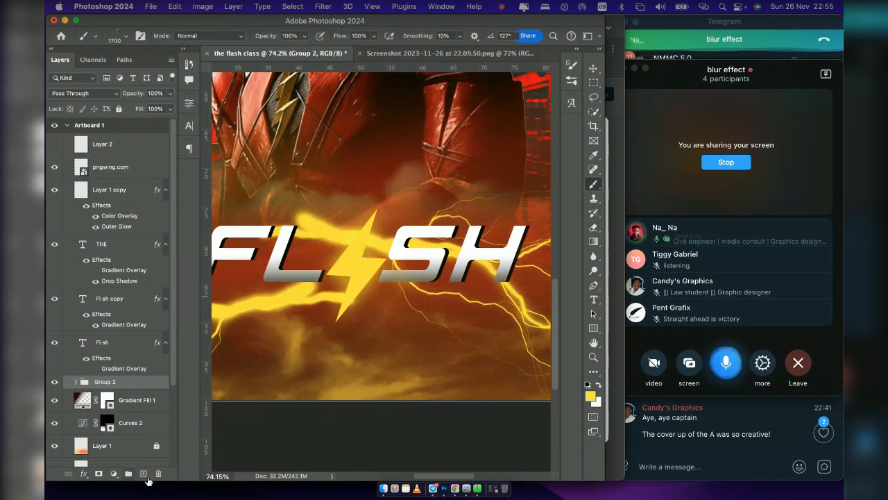
left_click(143, 474)
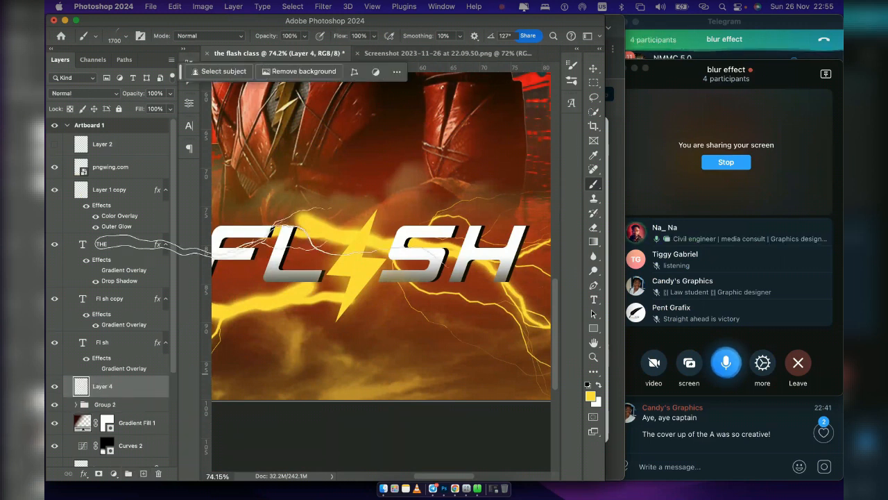
Rotate the lightning brush to -112° and reduce its size to 700 px
right_click(455, 254)
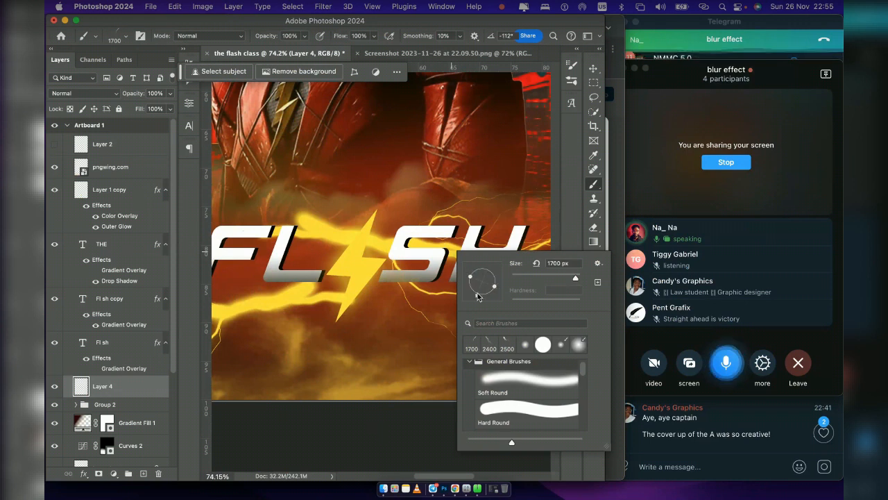
left_click_drag(474, 274, 477, 294)
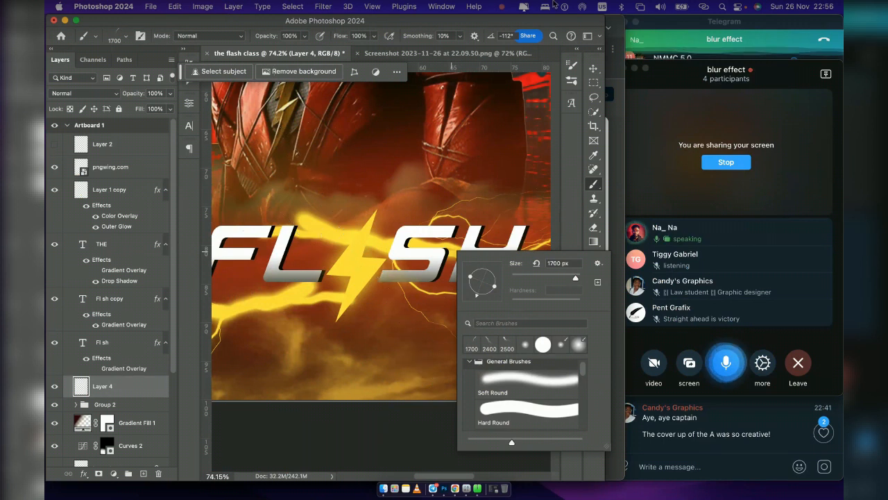
key("Return")
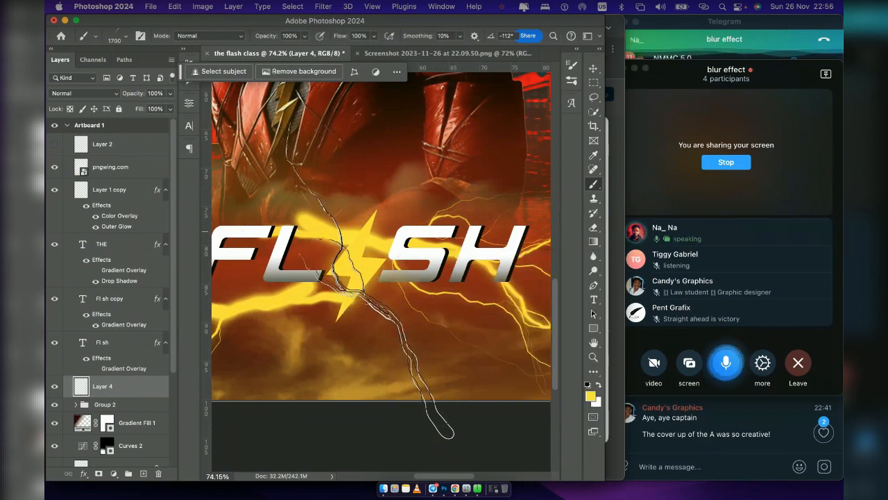
key("bracketleft")
key("bracketleft")
key("bracketleft")
key("bracketleft")
key("bracketleft")
key("bracketleft")
key("bracketleft")
key("bracketleft")
key("bracketleft")
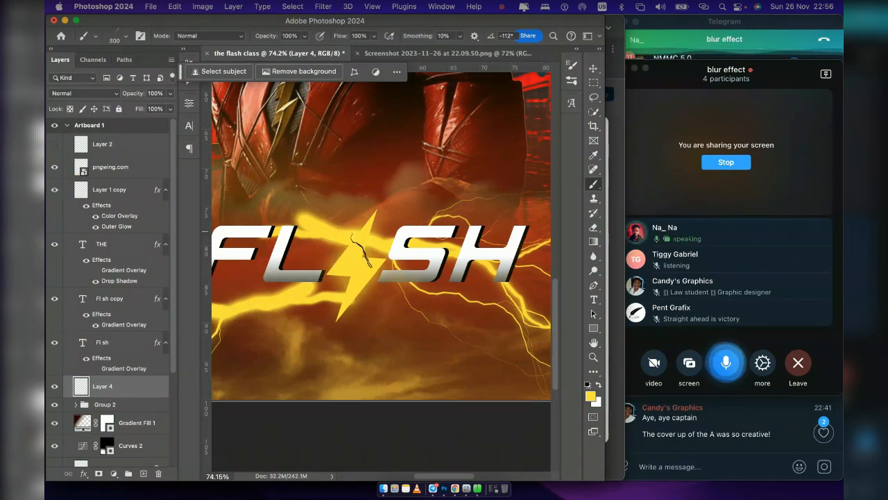
key("bracketleft")
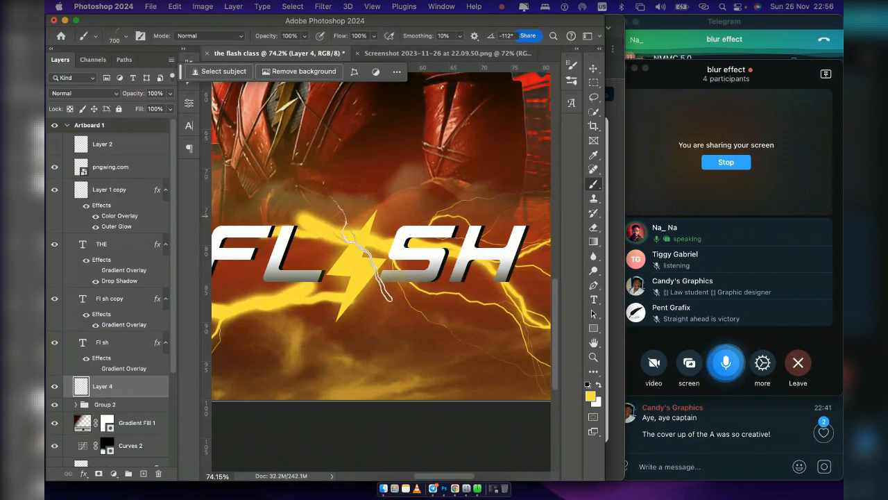
Try brush angles of -138° and -170°, settle on -133°, and stamp yellow lightning branches around the title bolt on Layer 4
right_click(357, 215)
mouse_move(377, 262)
left_mouse_down()
mouse_move(371, 236)
mouse_move(368, 257)
left_mouse_up()
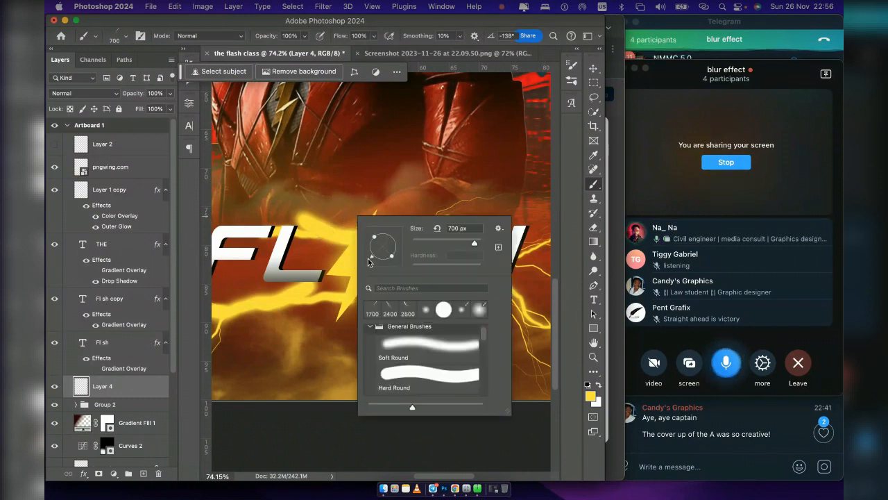
left_click(509, 21)
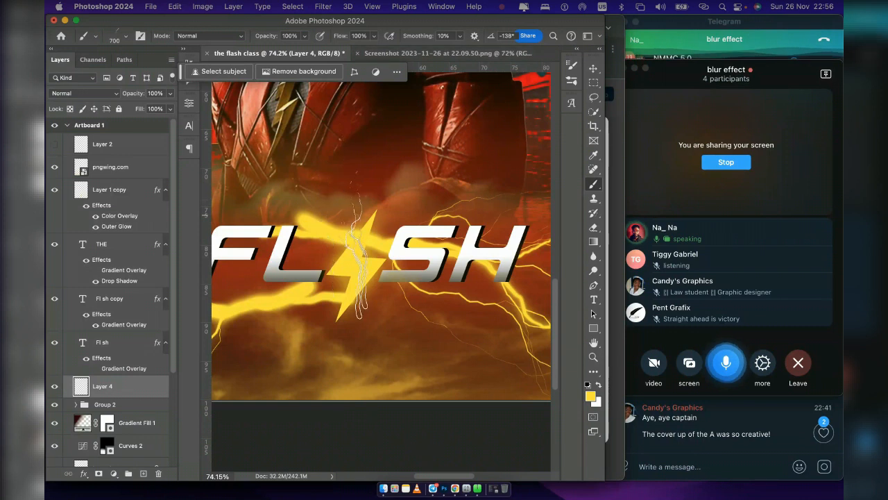
right_click(368, 229)
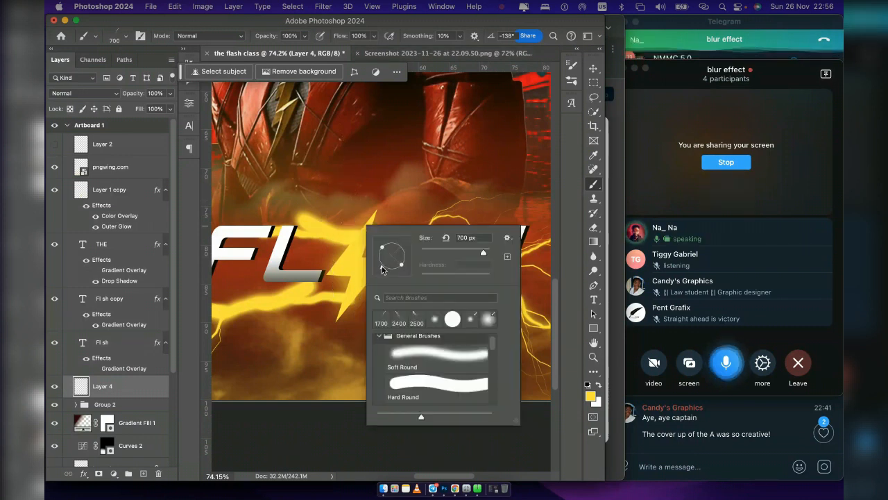
left_click_drag(382, 270, 377, 258)
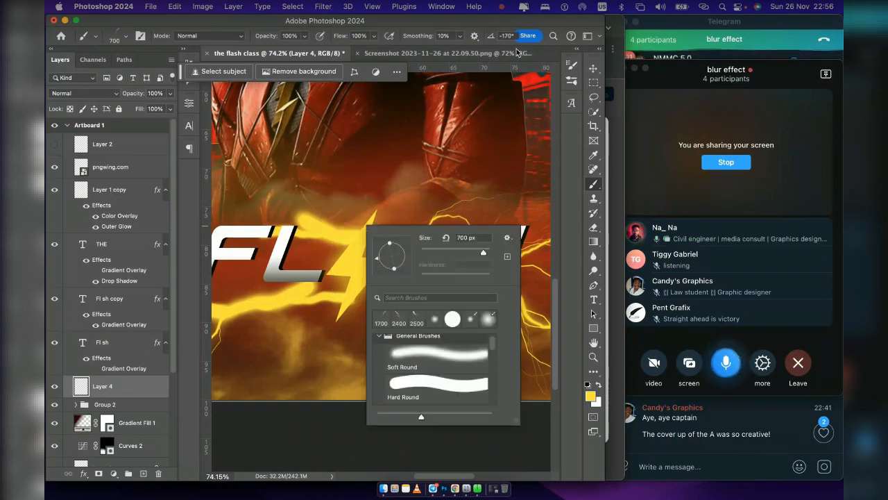
left_click(563, 22)
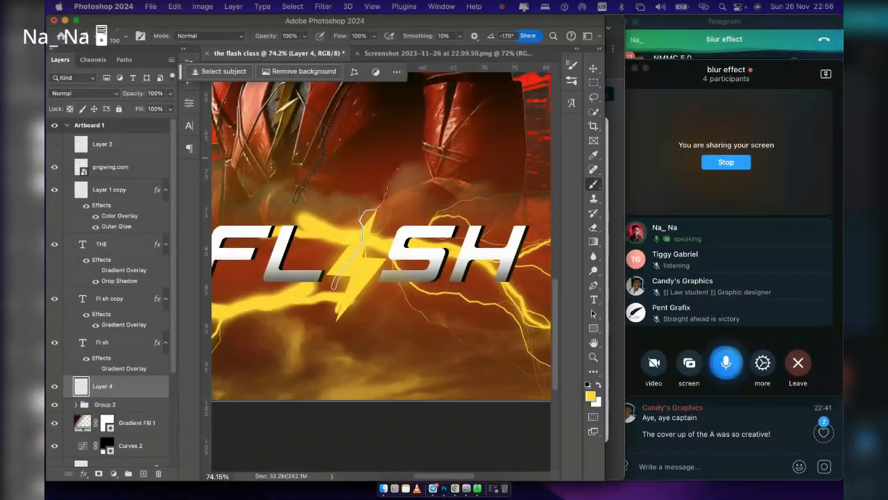
right_click(389, 212)
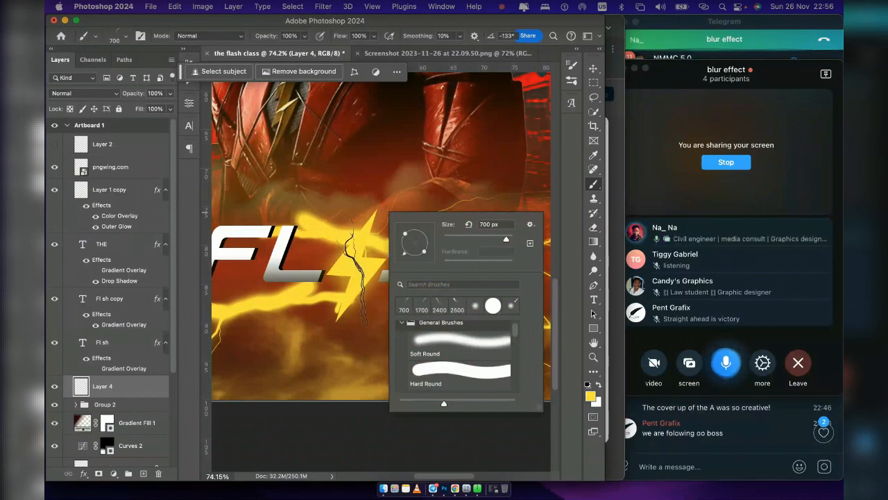
left_click(364, 270)
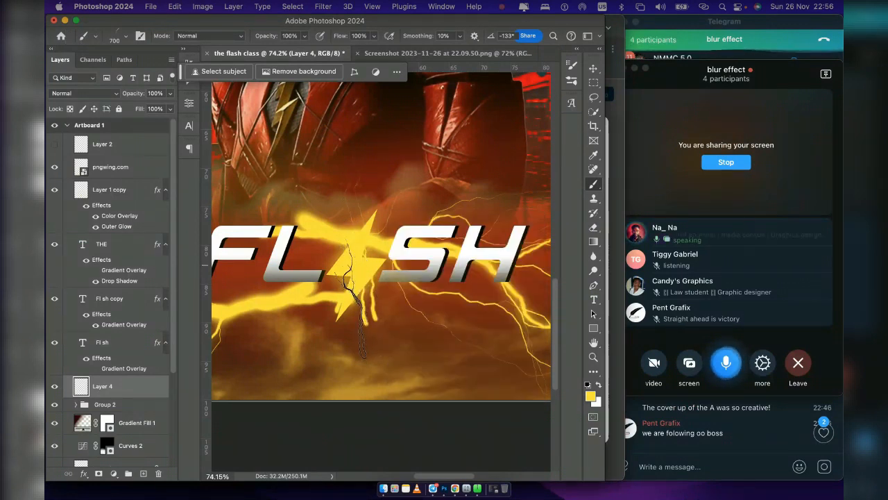
Reduce the lightning brush to 250 px and turn it to 49°
key("bracketleft")
key("bracketleft")
key("bracketleft")
key("bracketleft")
key("bracketleft")
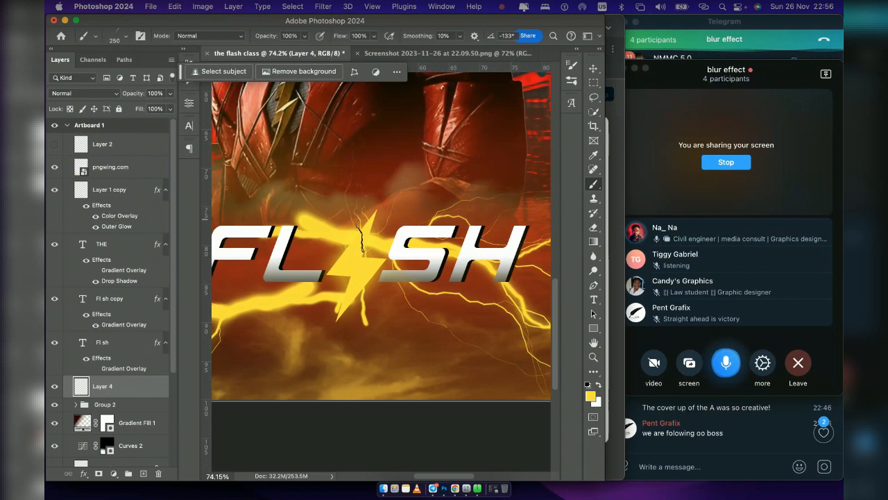
right_click(361, 219)
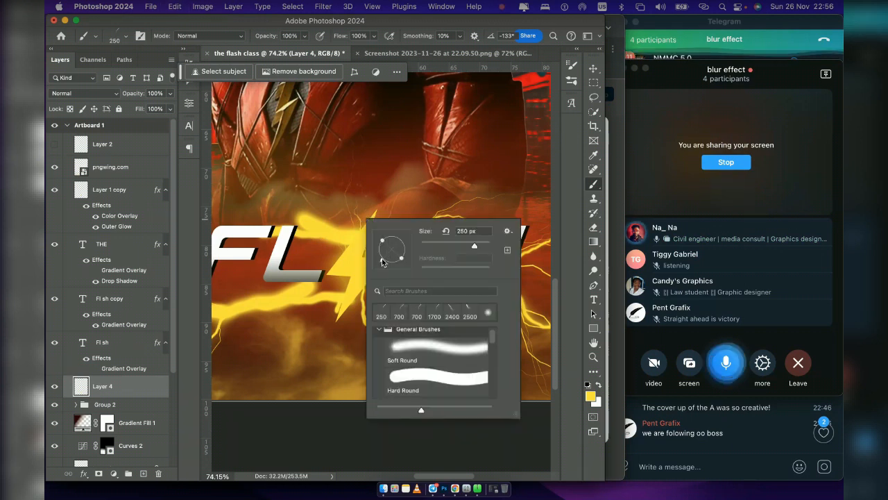
left_click_drag(374, 226, 387, 231)
left_click_drag(389, 237, 402, 238)
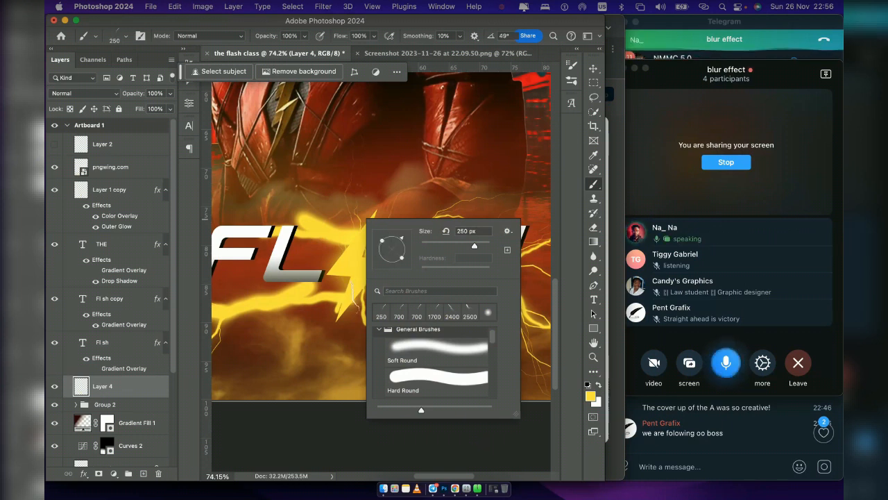
left_click(356, 298)
Try lightning branches below the title bolt with the brush enlarged to 500 px, and undo them
key("bracketright")
key("bracketright")
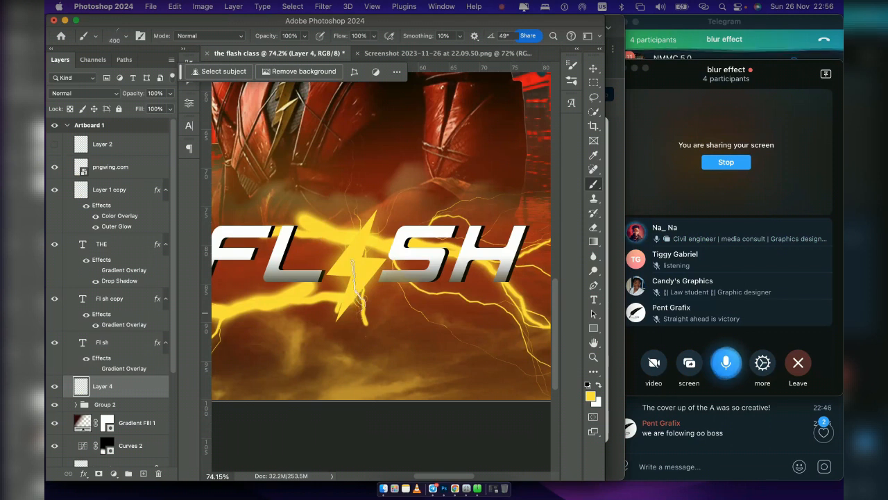
key("bracketright")
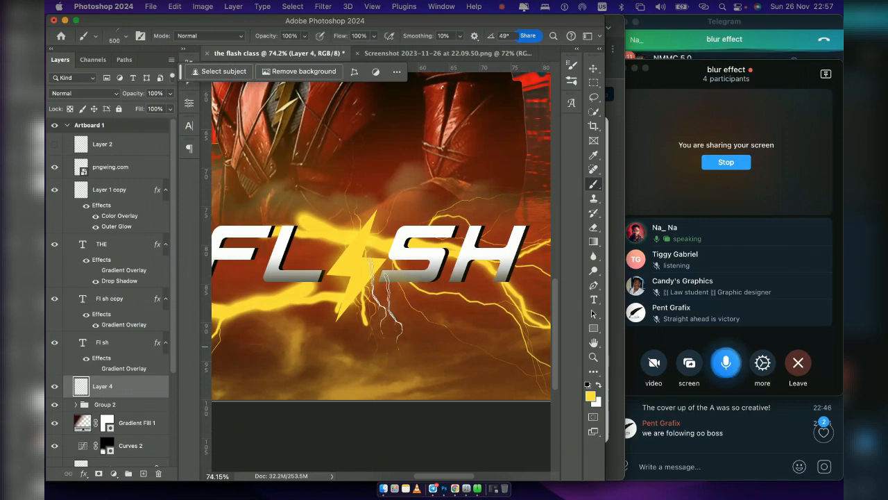
key("super+z")
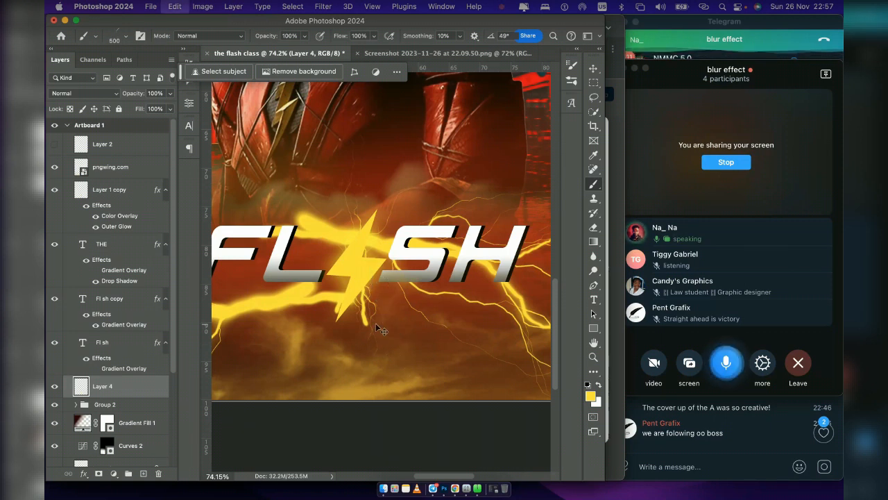
key("super+z")
key("super+z")
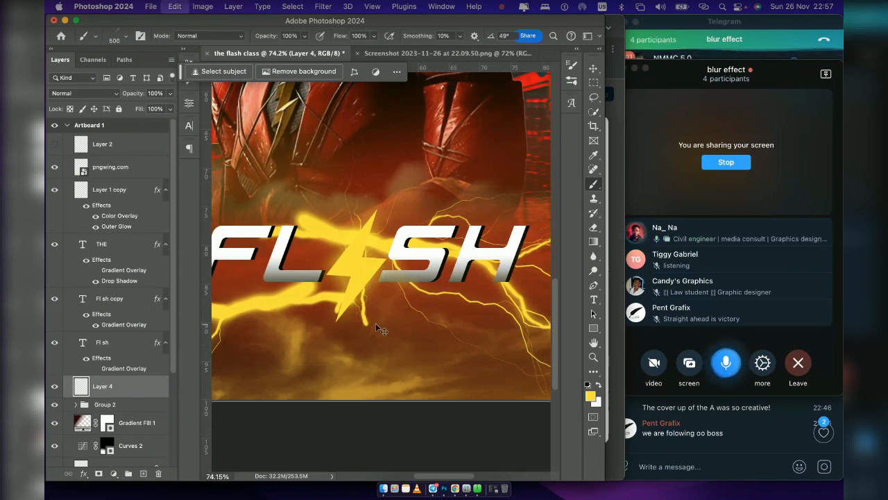
key("super+shift+z")
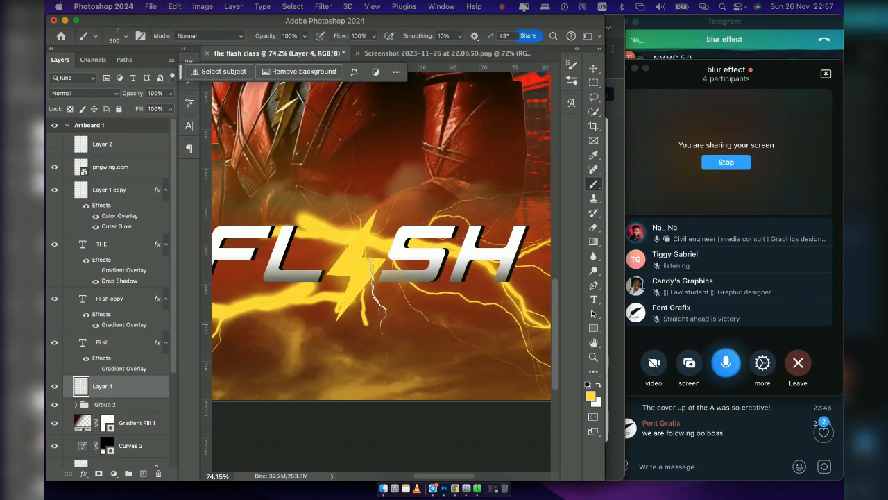
key("super+z")
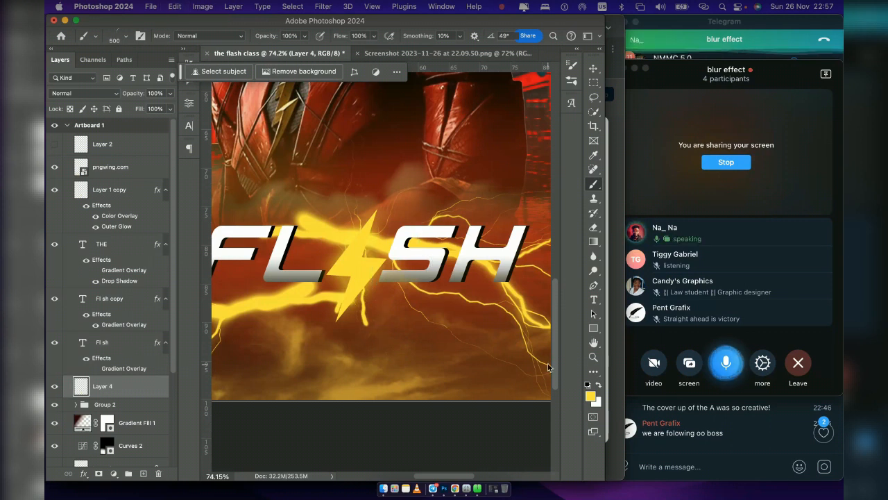
Add a layer mask to Layer 4 and set the soft brush's flow to 10%
left_click(98, 473)
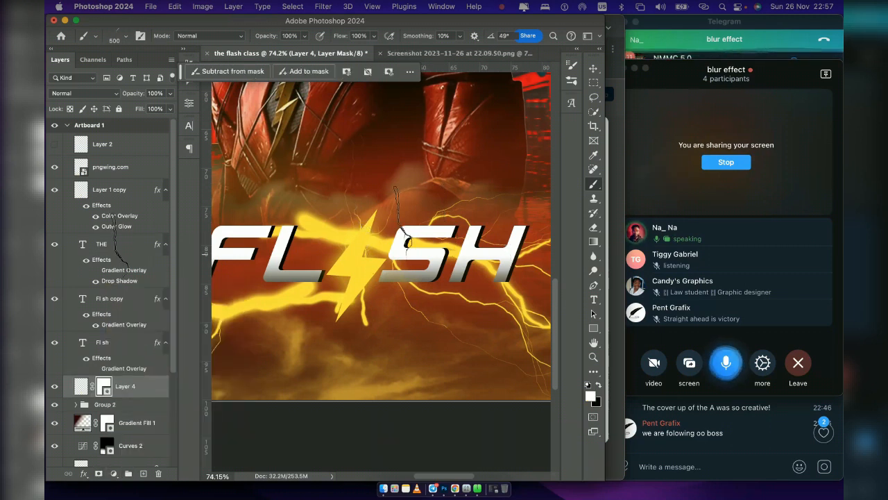
left_click(141, 408)
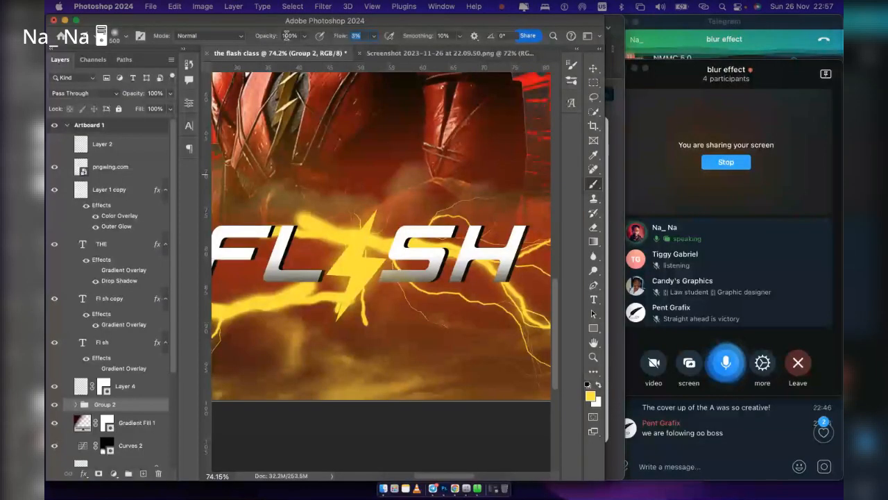
type("20")
type("13")
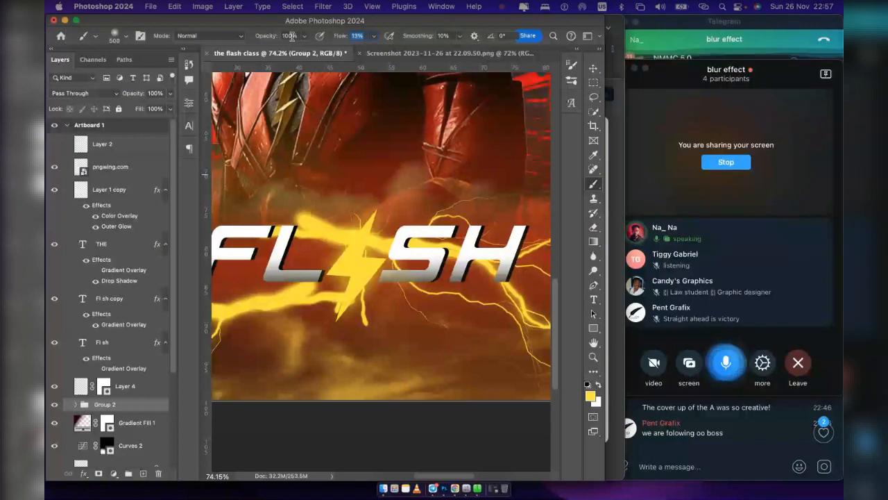
type("11")
type("10")
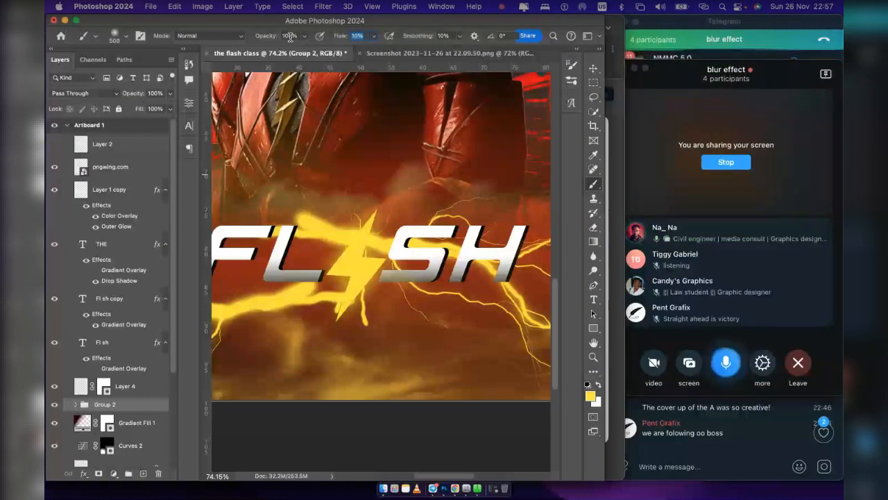
left_click_drag(290, 36, 290, 37)
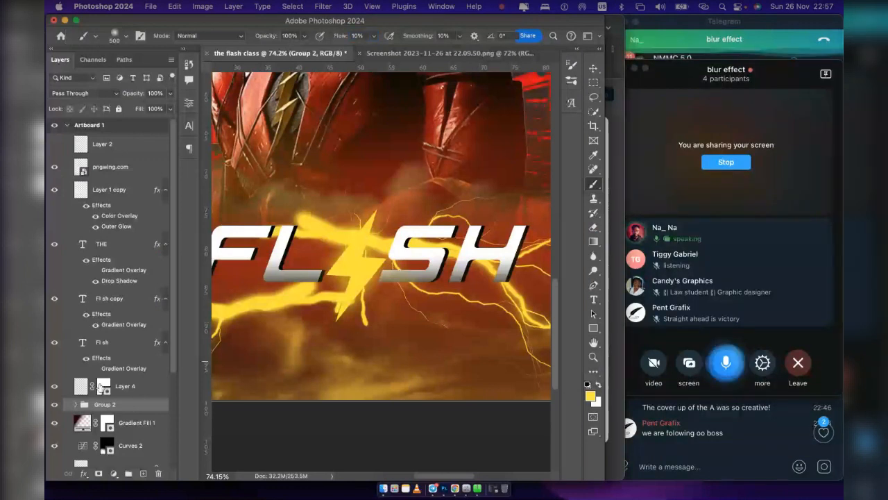
left_click(102, 386)
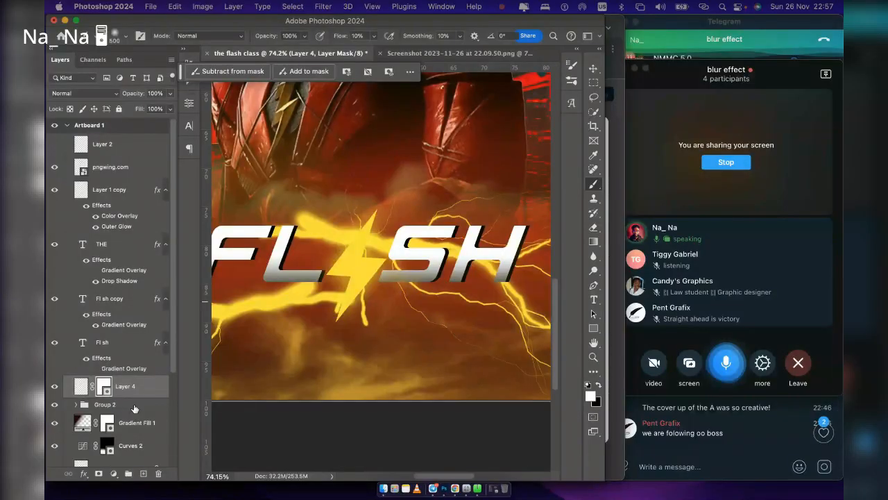
Add a layer mask to Group 2 and paint it black with a 150 px soft brush to fade the lightning around the title bolt
left_click(135, 409)
left_click(98, 473)
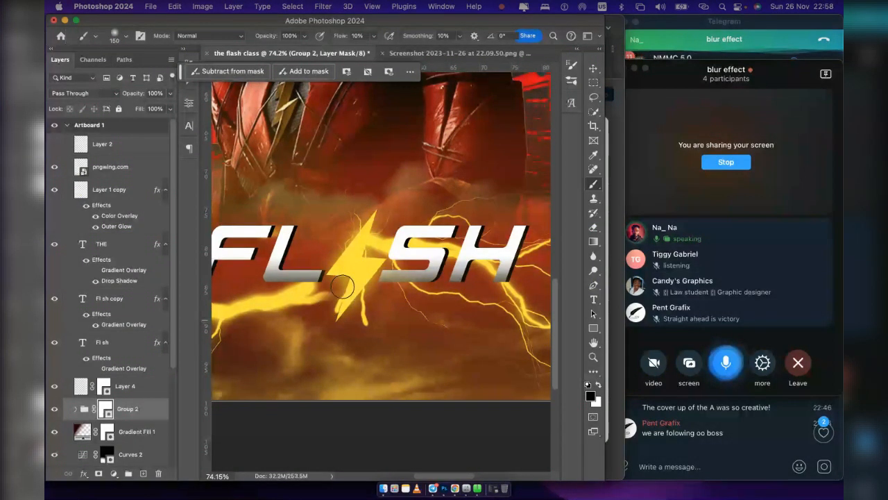
mouse_move(343, 287)
left_mouse_down()
mouse_move(290, 332)
mouse_move(310, 298)
mouse_move(368, 317)
left_mouse_up()
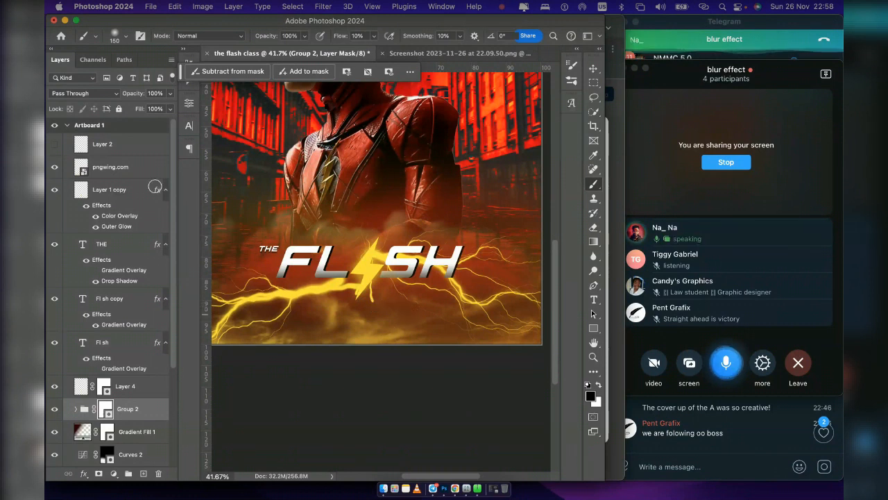
Duplicate Layer 4 together with its layer mask
left_click(105, 388)
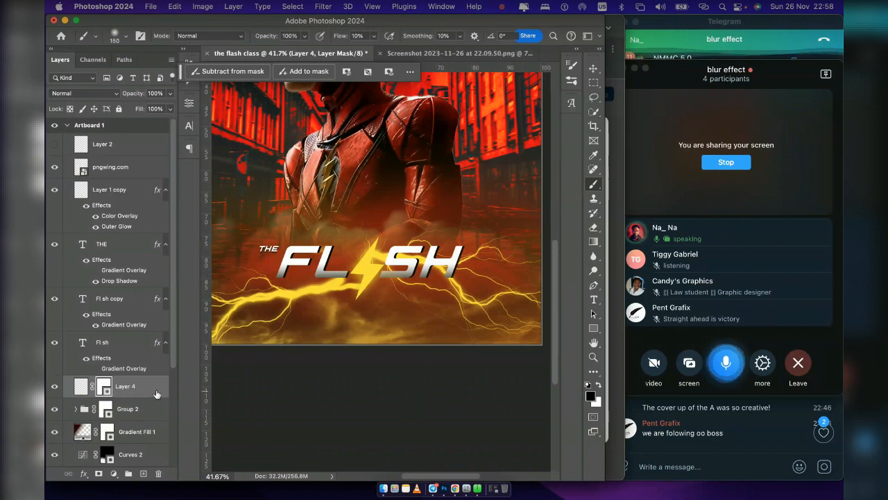
left_click(81, 386)
key("super+j")
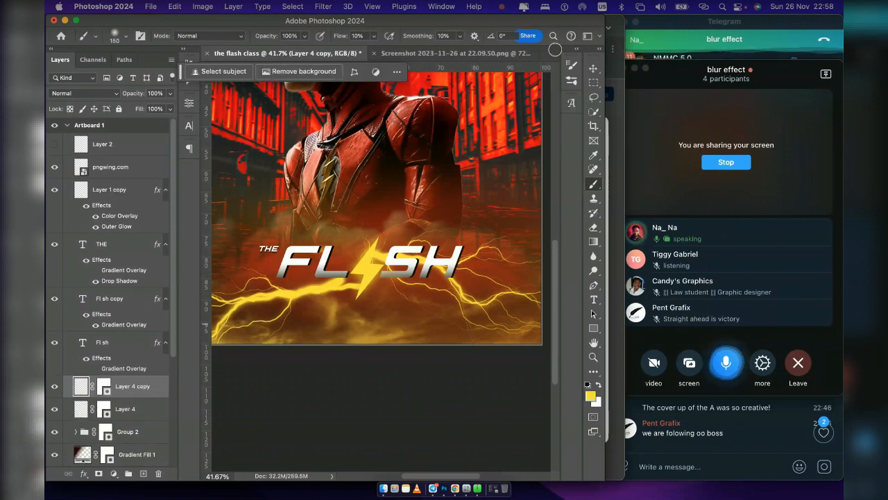
Rotate Layer 4 copy by about 173°, scale it to 70.93%, and place it just below and beside the title bolt
left_click(594, 68)
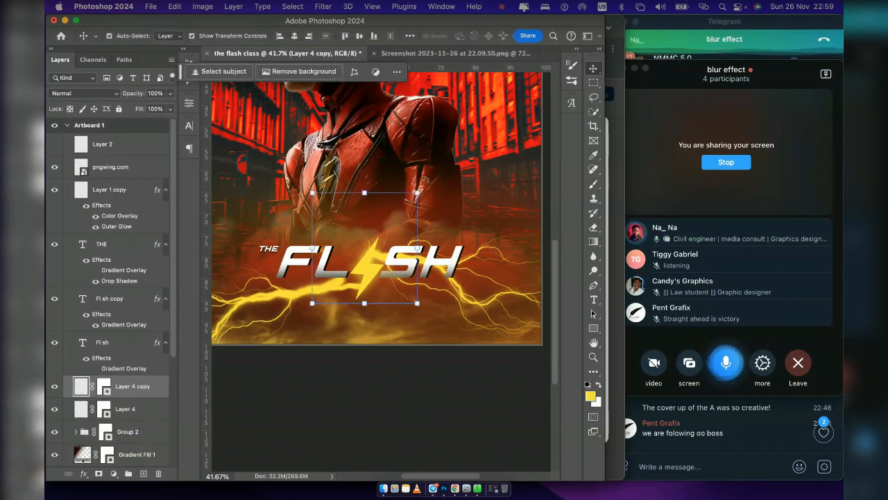
left_click_drag(425, 185, 354, 260)
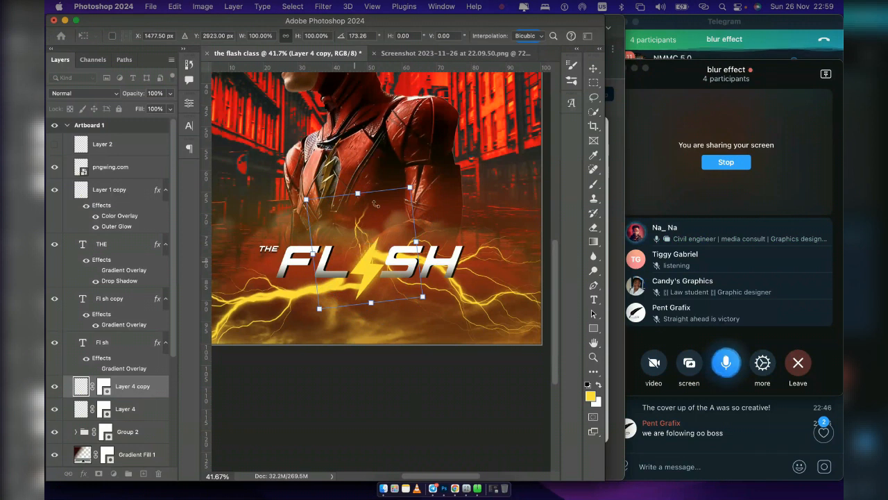
key("Return")
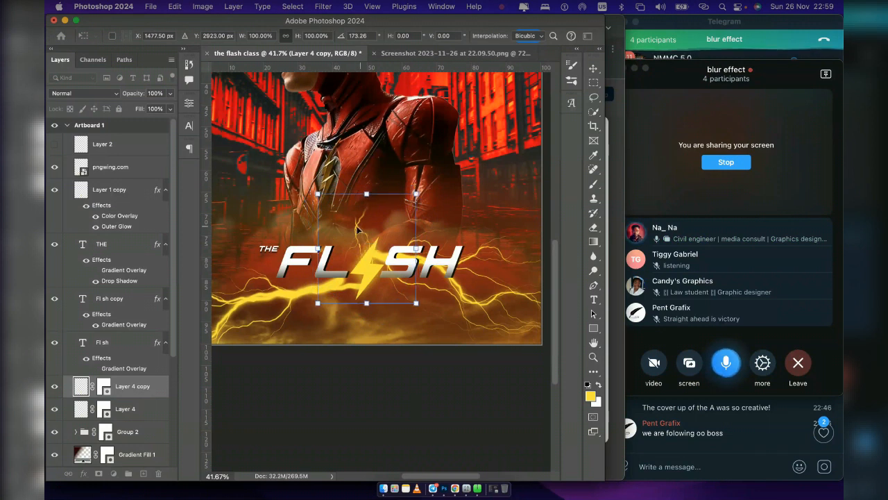
left_click_drag(366, 194, 366, 227)
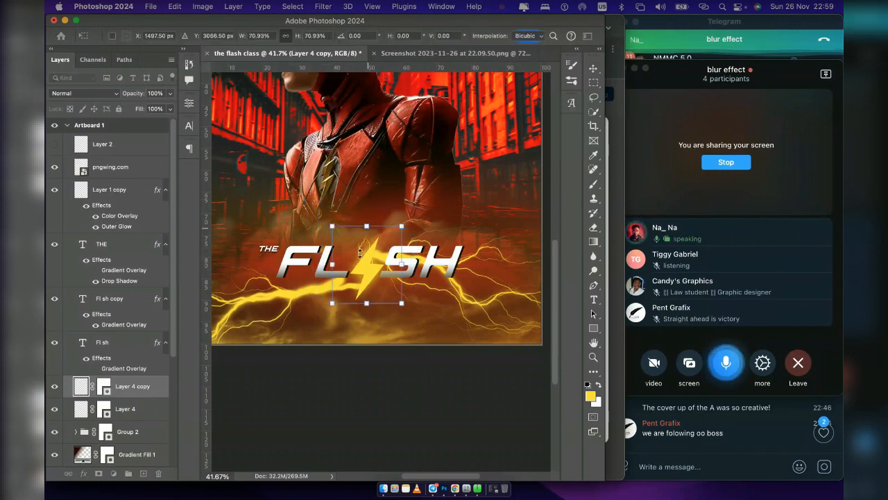
left_click_drag(367, 257, 370, 272)
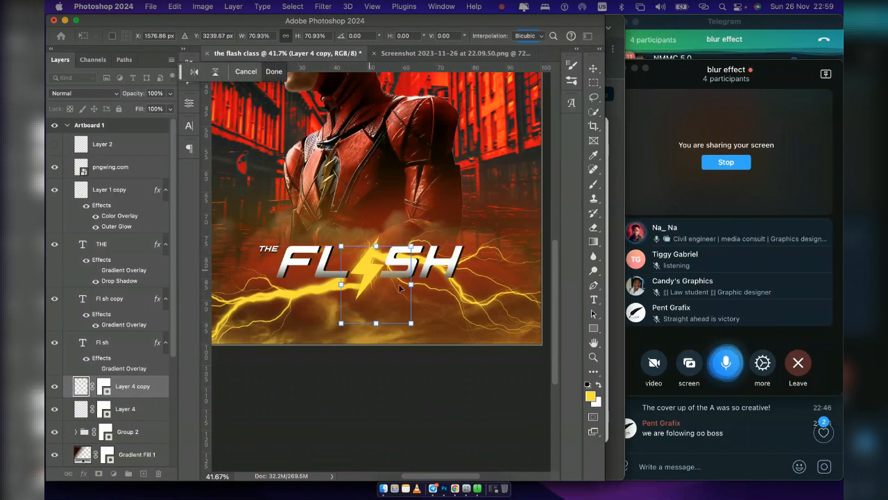
left_click(428, 394)
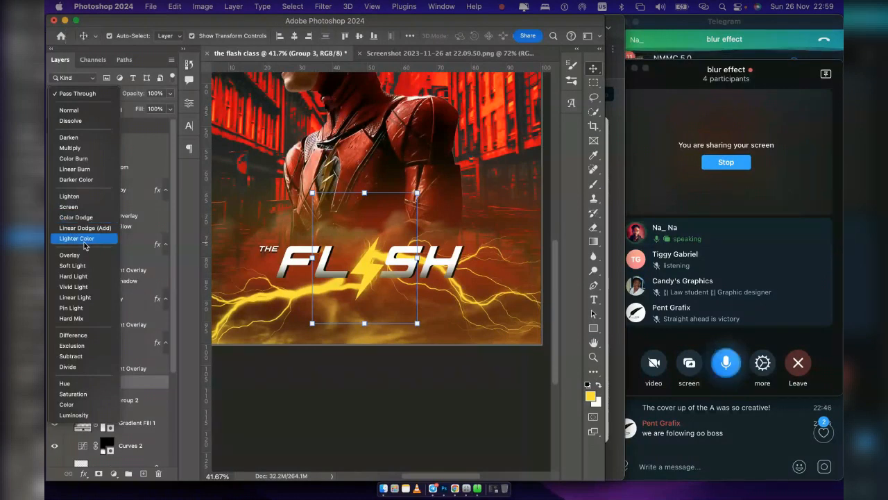
Group Layer 4 with its copy and set the group to Screen blending at 86% opacity
left_click(68, 207)
left_click_drag(138, 96, 129, 97)
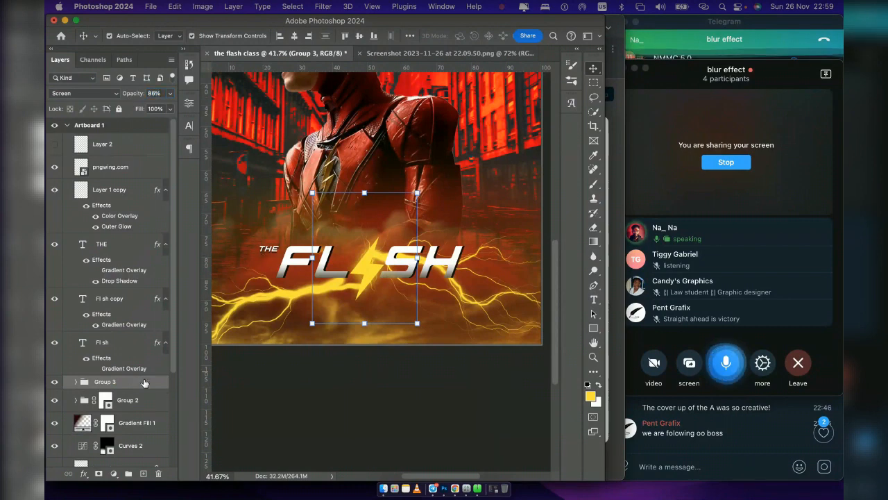
Add a yellow Outer Glow to Group 3 with Screen blending, 47% opacity and 95 px size, comparing it on and off
double_click(144, 383)
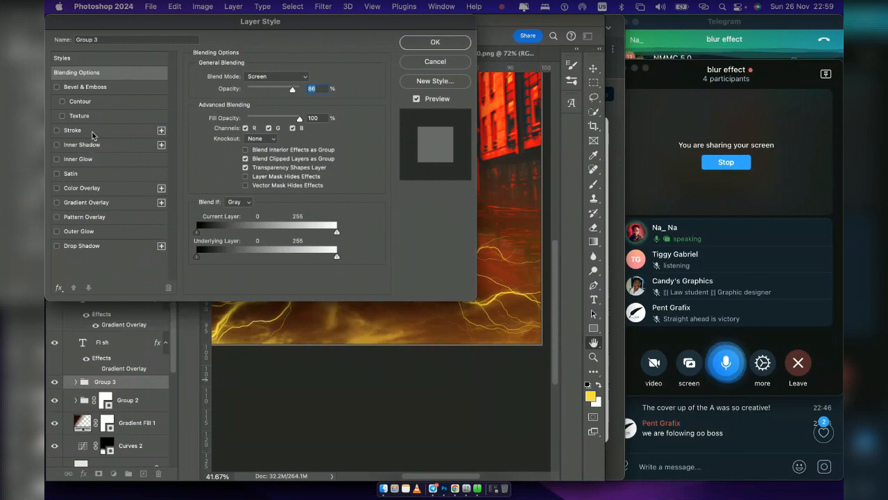
left_click(104, 232)
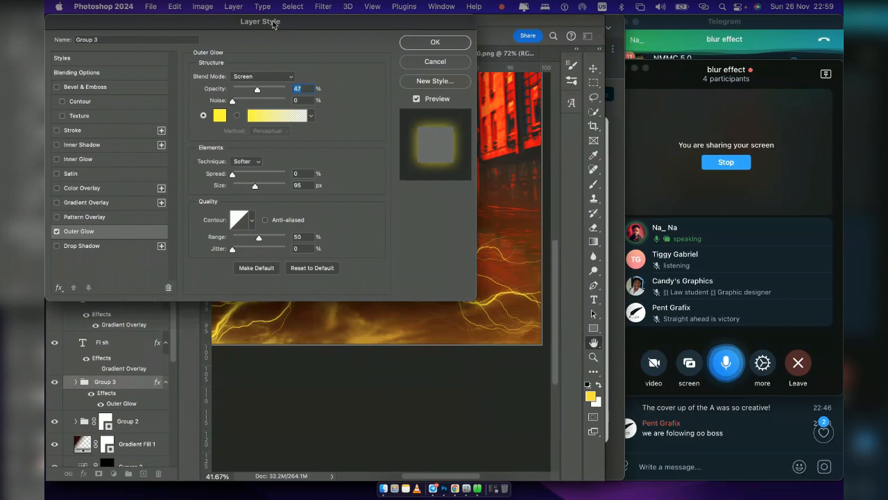
left_click_drag(273, 24, 94, 121)
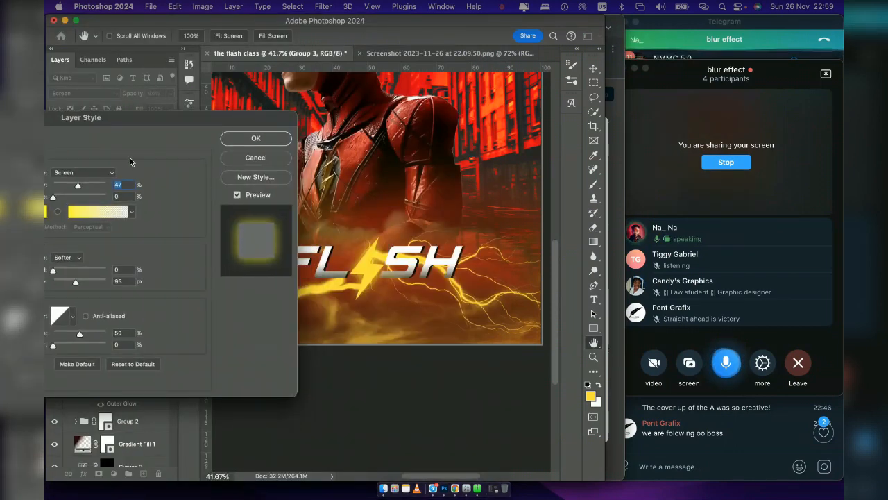
left_click_drag(141, 117, 691, 142)
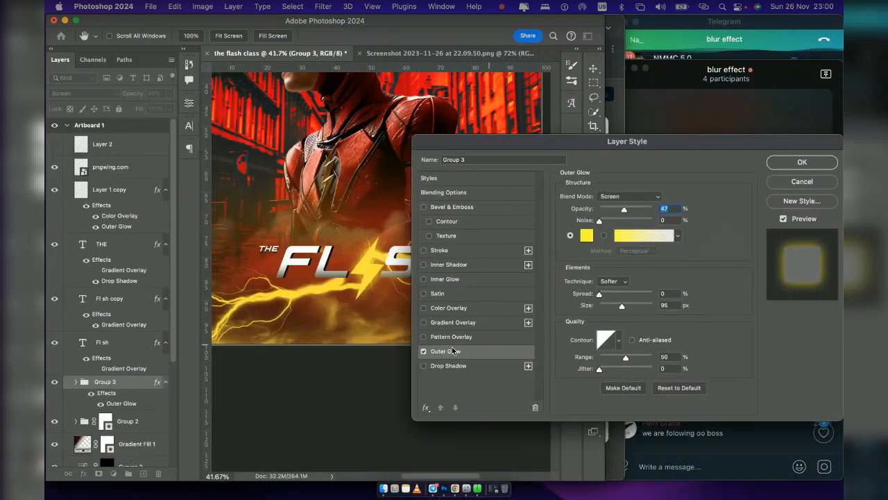
left_click(422, 353)
left_click(423, 352)
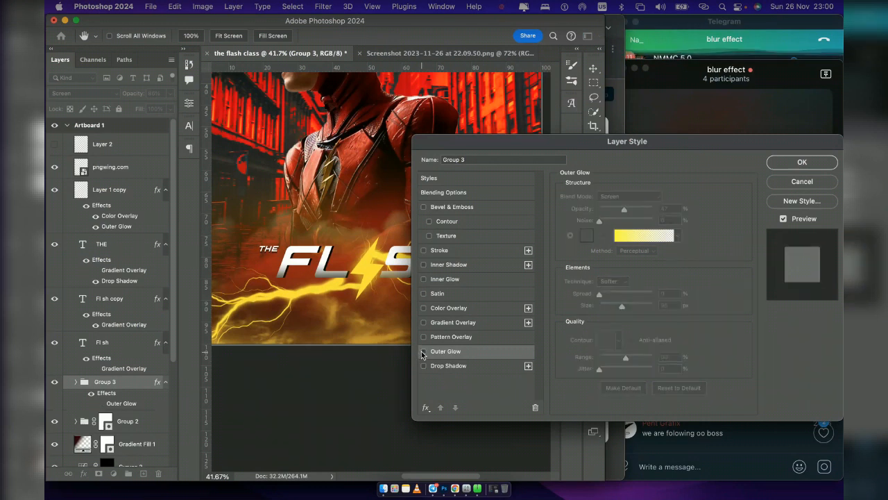
left_click(424, 352)
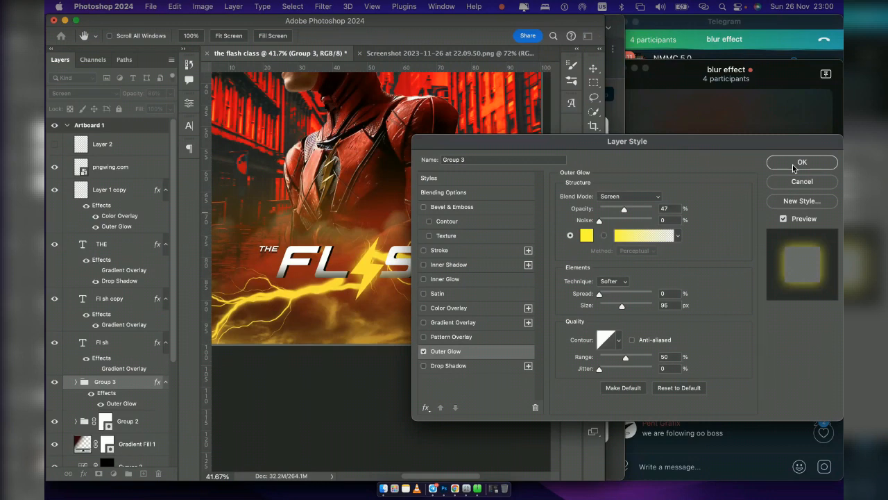
key("Return")
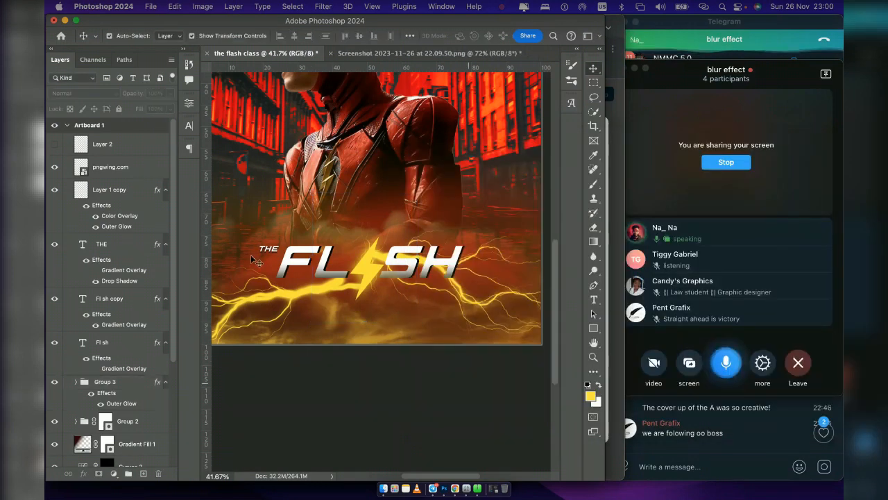
Set the opacity of the Group 2 lightning to 83%
left_click(439, 60)
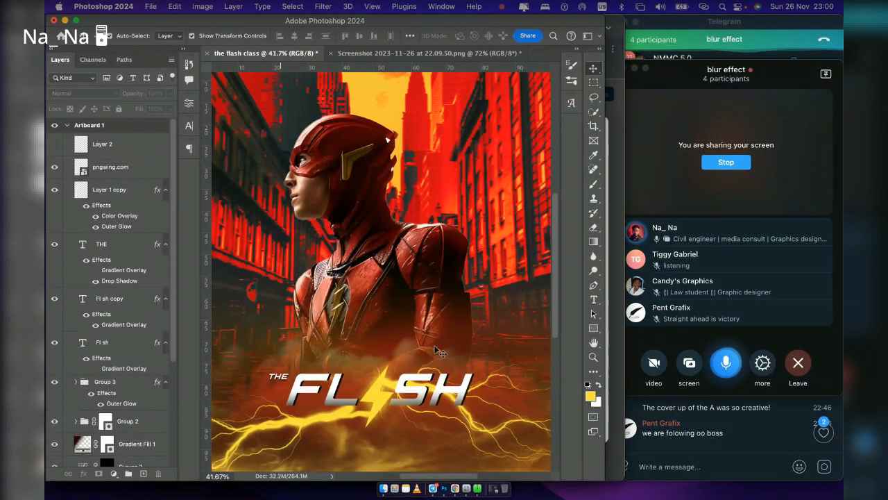
key("super+minus")
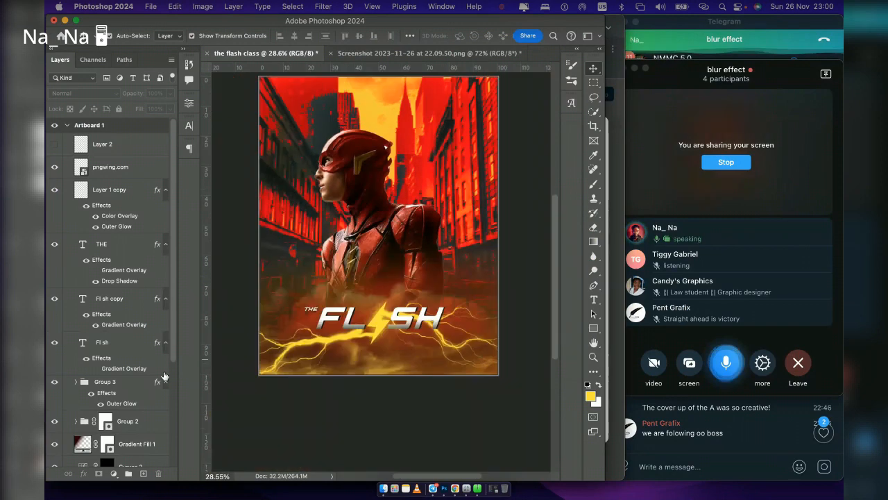
left_click(156, 425)
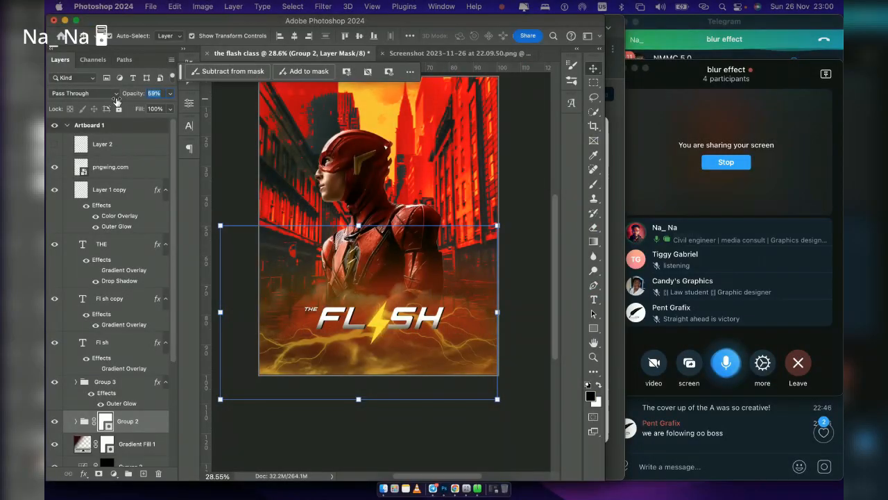
left_click_drag(120, 97, 129, 99)
Preview the Overlay blend mode on Group 2 while keeping it at Pass Through
left_click(83, 93)
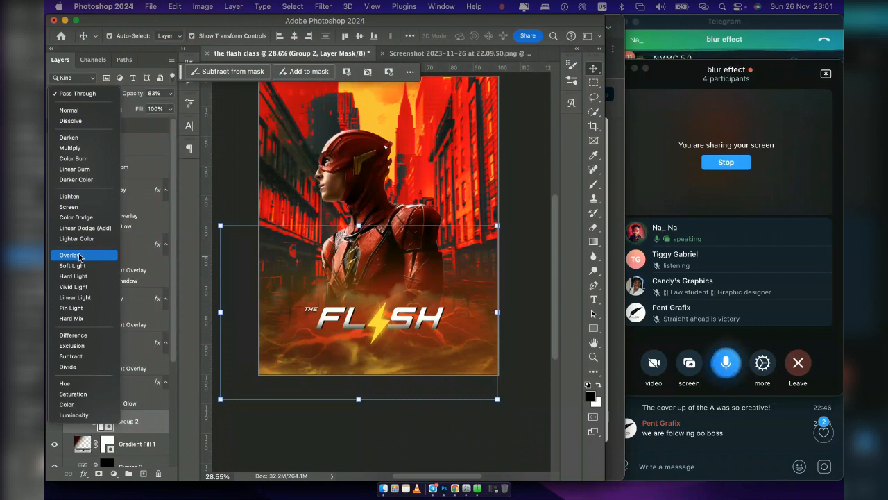
left_click(148, 423)
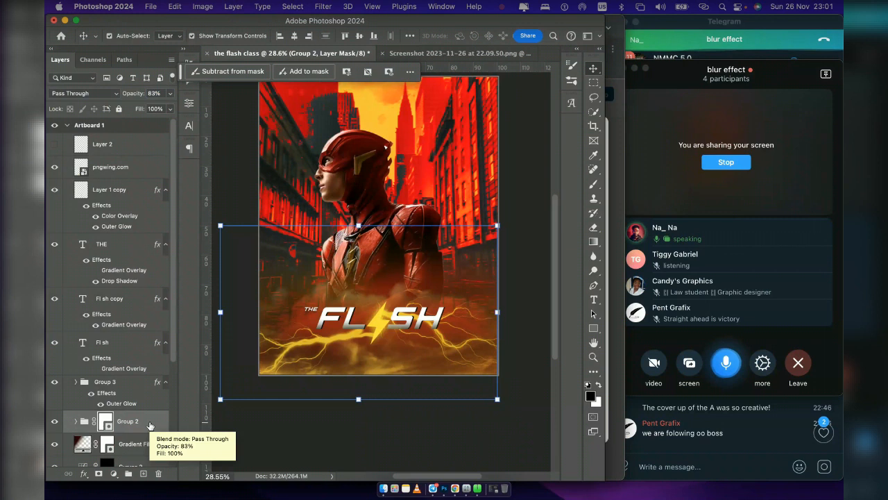
left_click(82, 95)
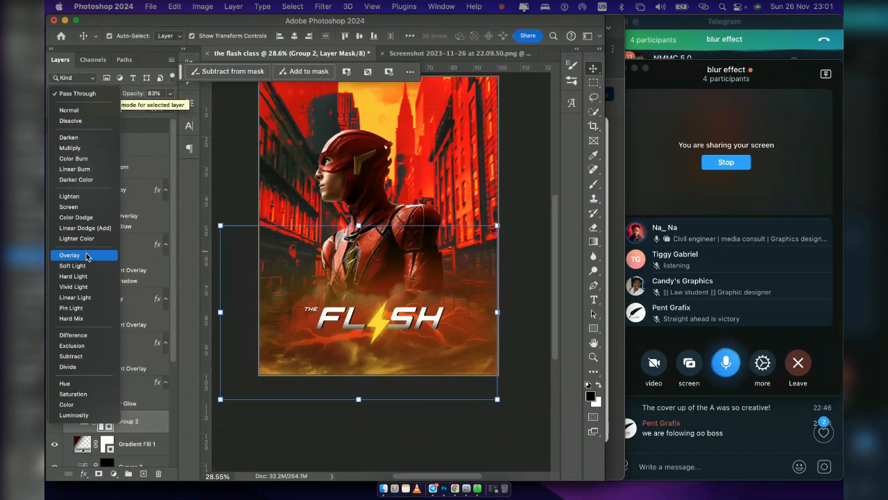
left_click(152, 427)
Duplicate Layer 1 and move the Hard Light copy directly above Group 3
scroll(126, 387, "down", 5)
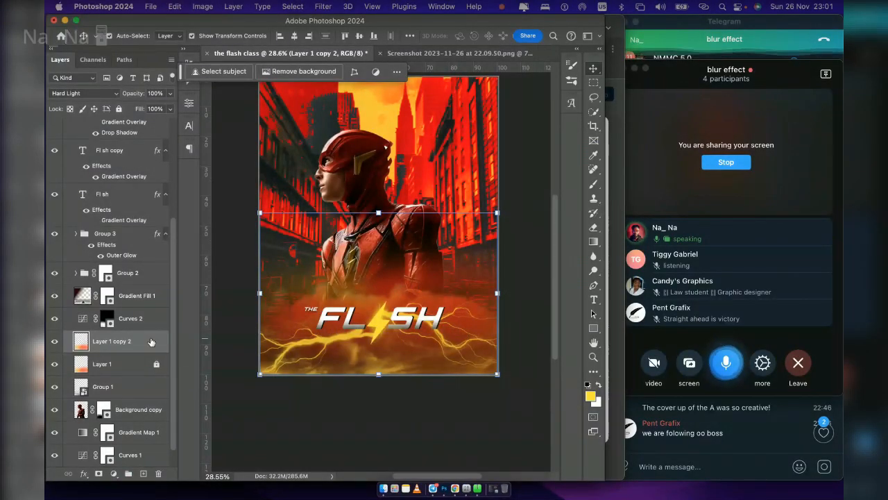
left_click_drag(151, 341, 136, 375)
scroll(111, 395, "down", 4)
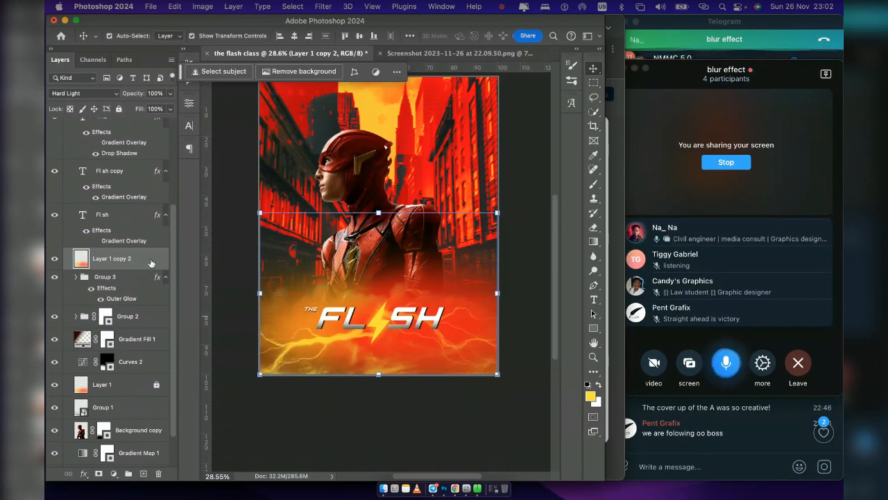
Try moving Layer 1 copy 2 into Group 3 and setting the group's blend mode to Overlay
left_click_drag(151, 261, 149, 305)
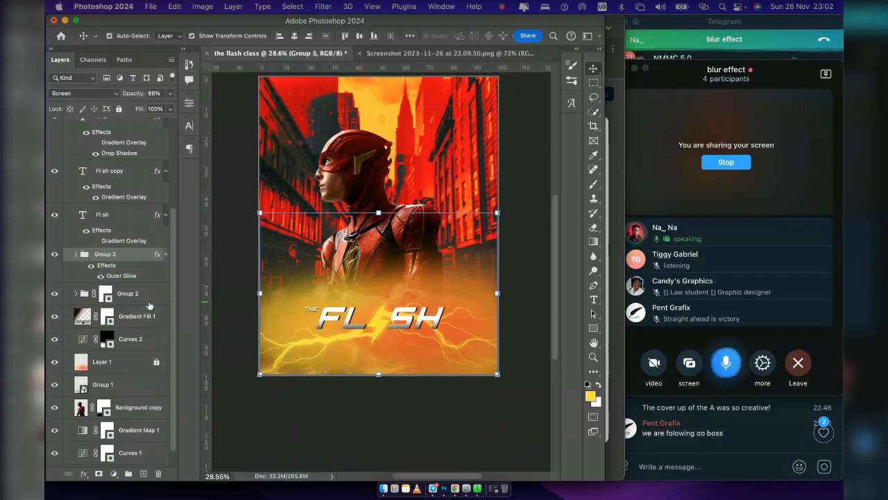
left_click(83, 93)
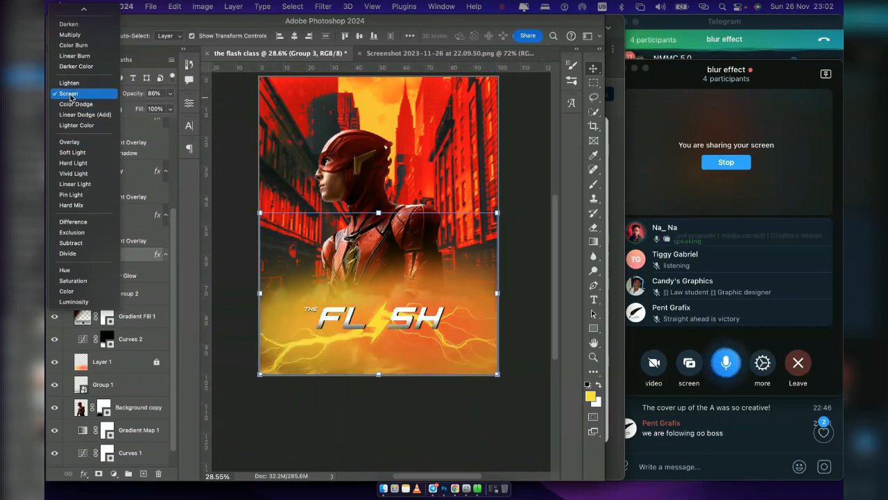
left_click(69, 145)
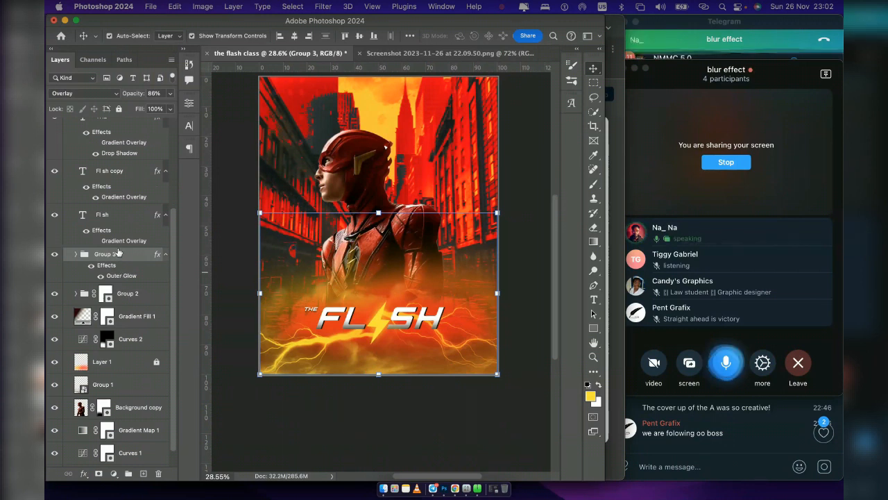
Toggle the visibility of the pngwing.com and Layer 1 copy layers to check what each contributes to the title area
scroll(118, 252, "up", 5)
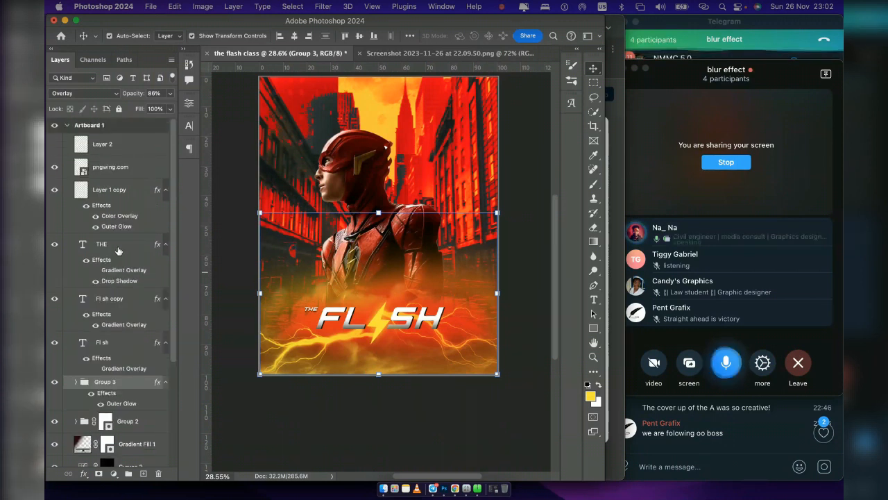
left_click(131, 174)
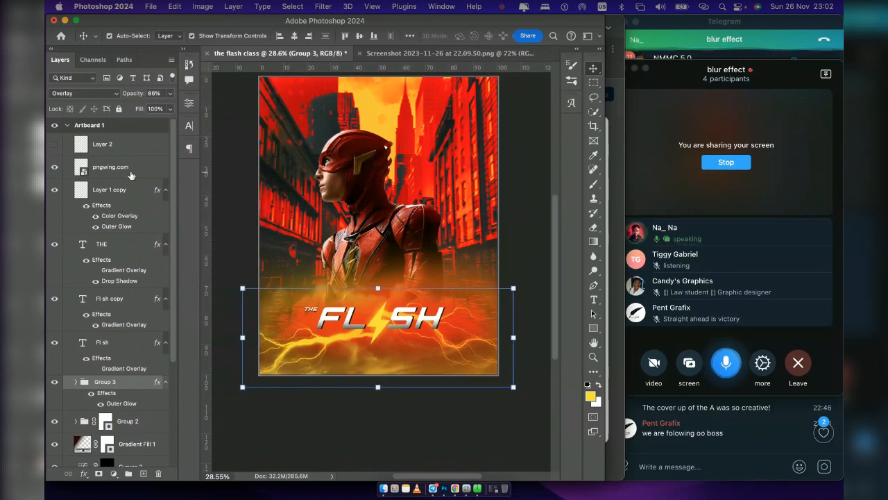
left_click(66, 168)
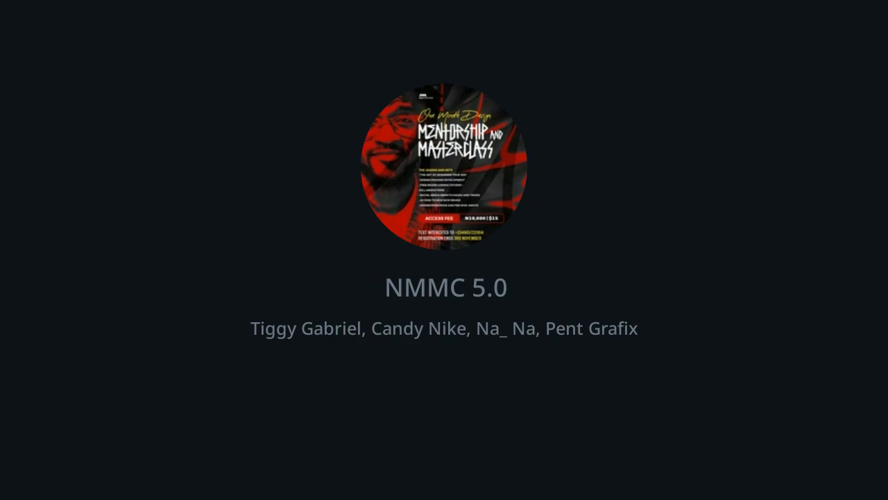
left_click(55, 168)
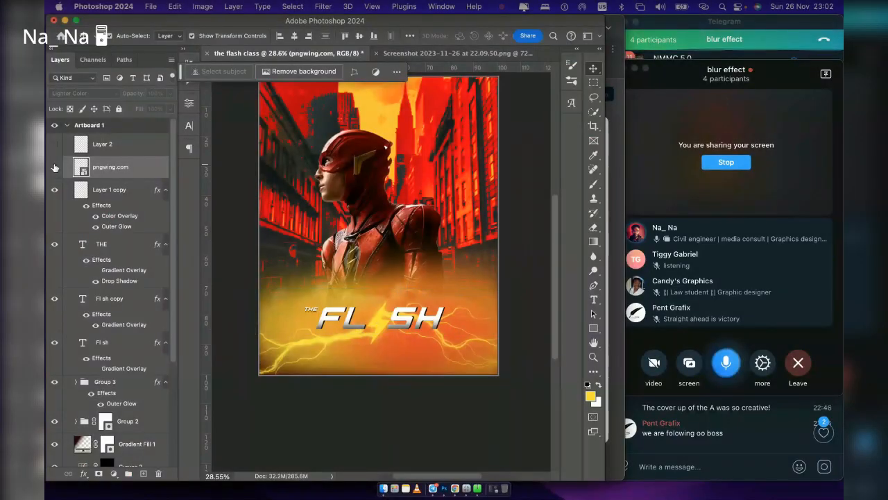
left_click(55, 168)
left_click(54, 168)
left_click(55, 168)
left_click(55, 168)
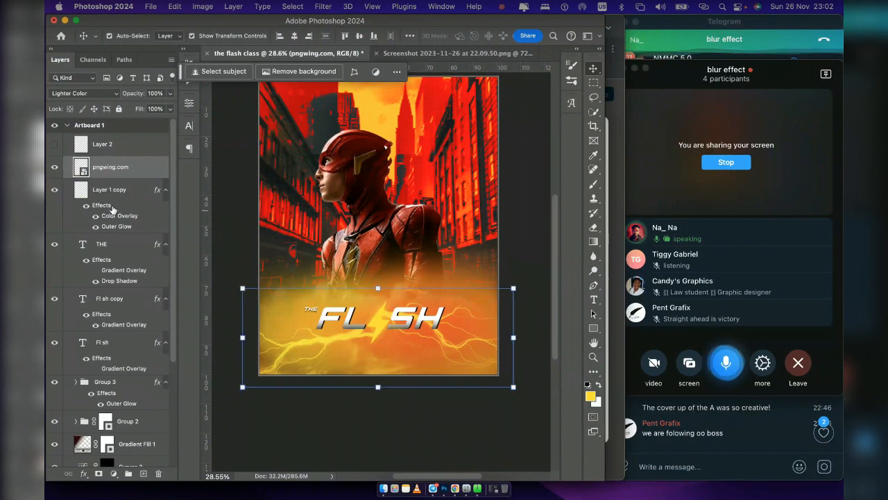
left_click(55, 190)
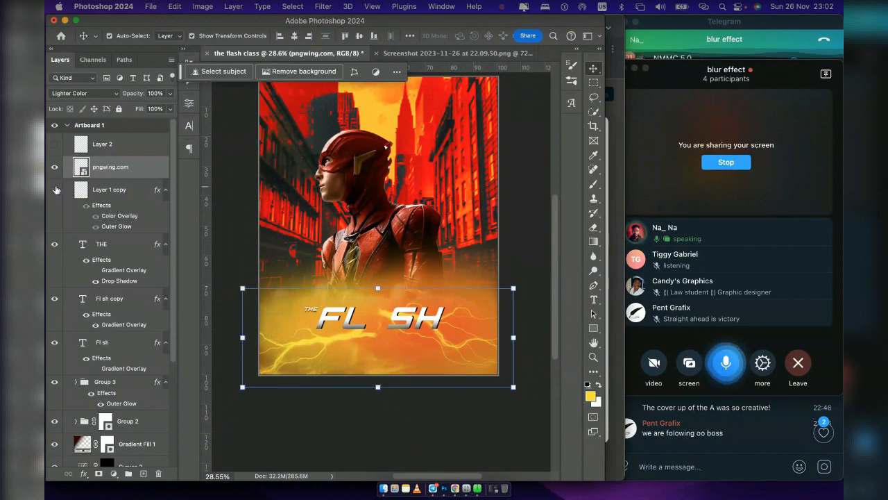
scroll(115, 333, "down", 5)
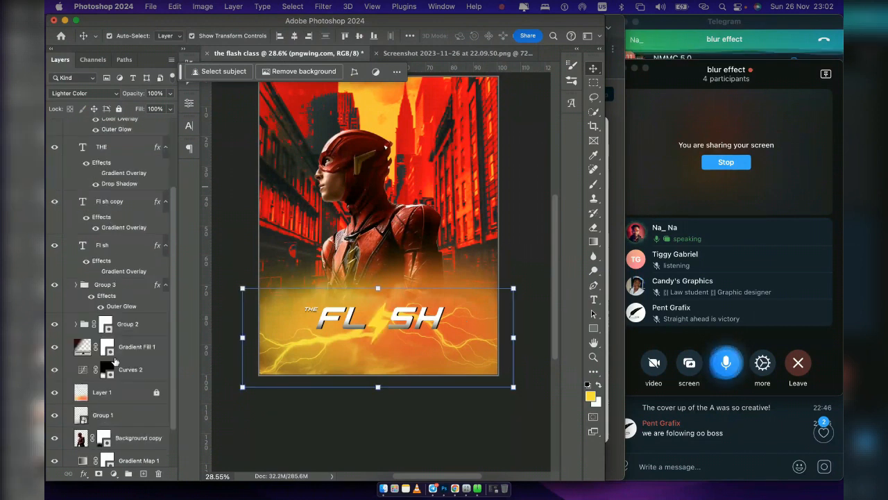
Try clipping Layer 1 copy 2 to Group 3 with a clipping mask
left_click(132, 343)
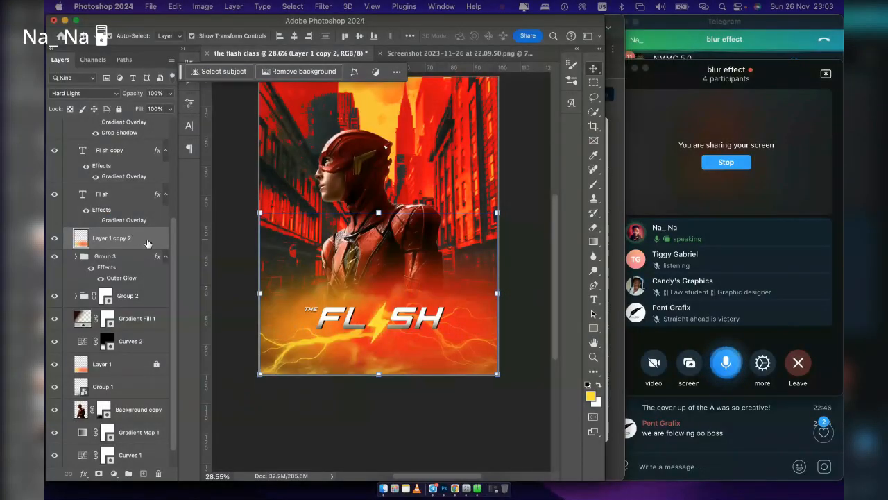
right_click(147, 242)
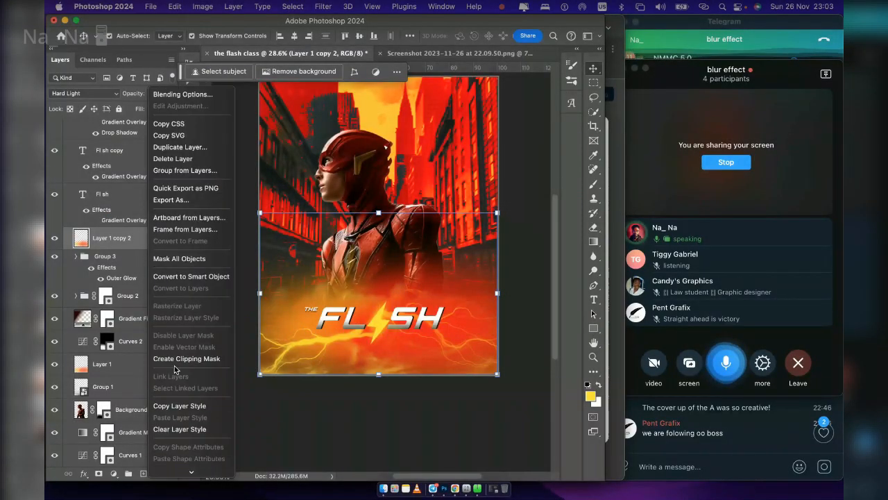
scroll(188, 409, "down", 2)
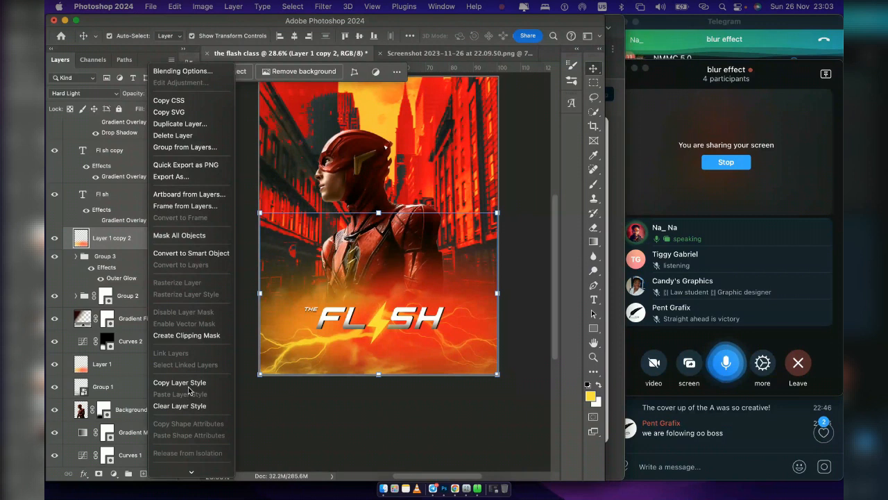
left_click(187, 335)
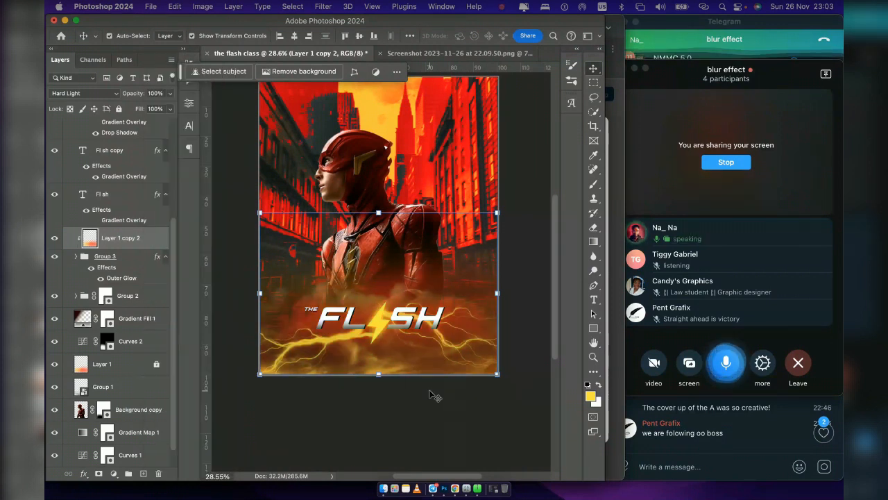
Set Layer 1 copy 2's blend mode to Overlay and toggle its visibility to compare the effect
left_click(93, 94)
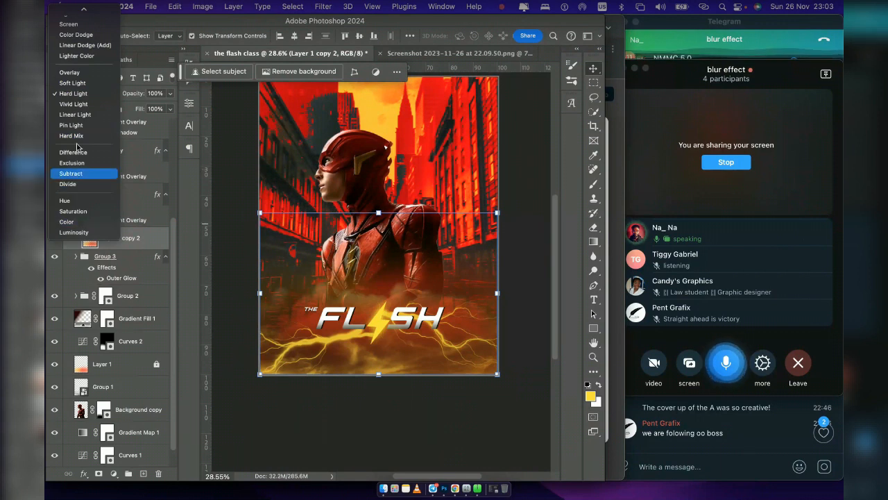
left_click(69, 72)
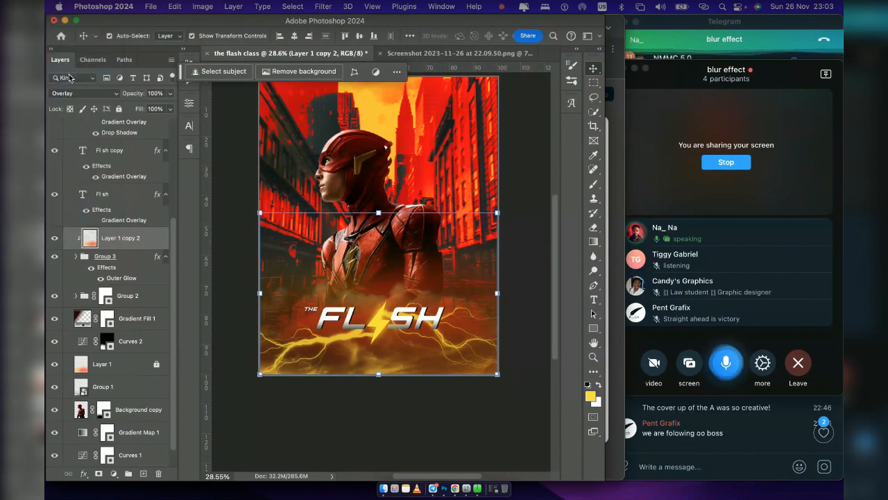
left_click(55, 238)
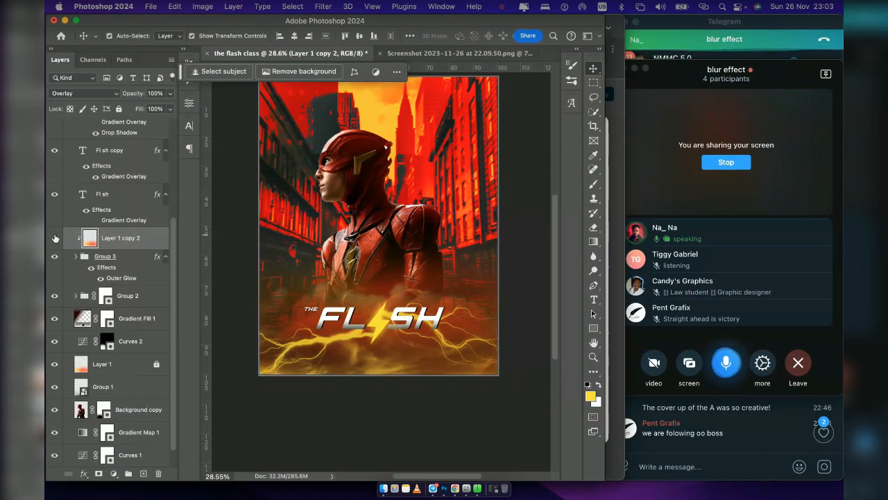
left_click(55, 238)
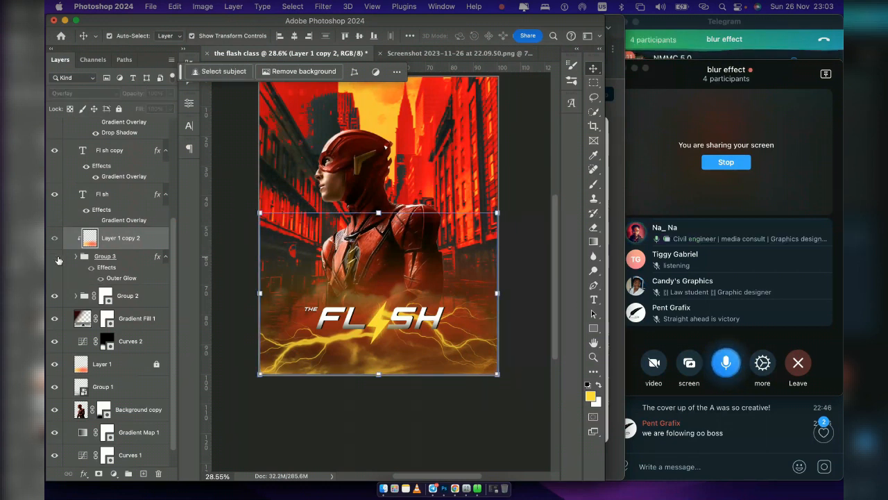
Move Layer 1 copy 2 between Group 3 and Group 2 and clip it to Group 2
left_click_drag(120, 238, 149, 277)
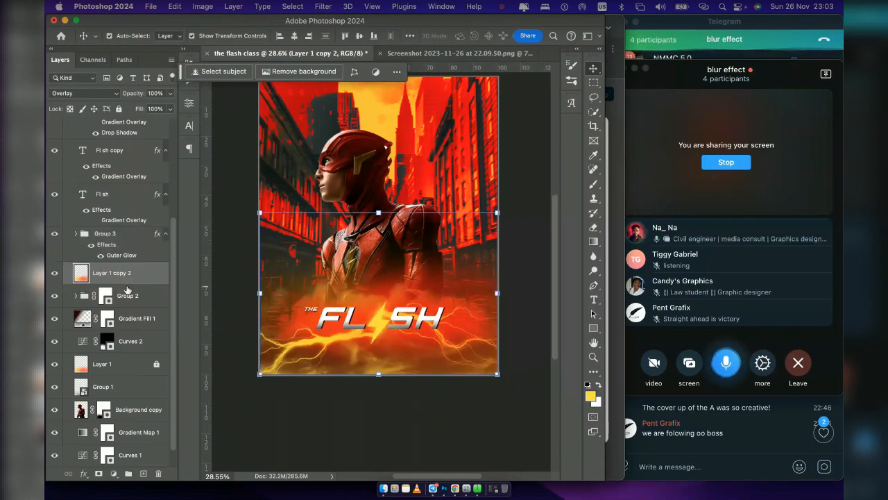
right_click(154, 276)
mouse_move(199, 473)
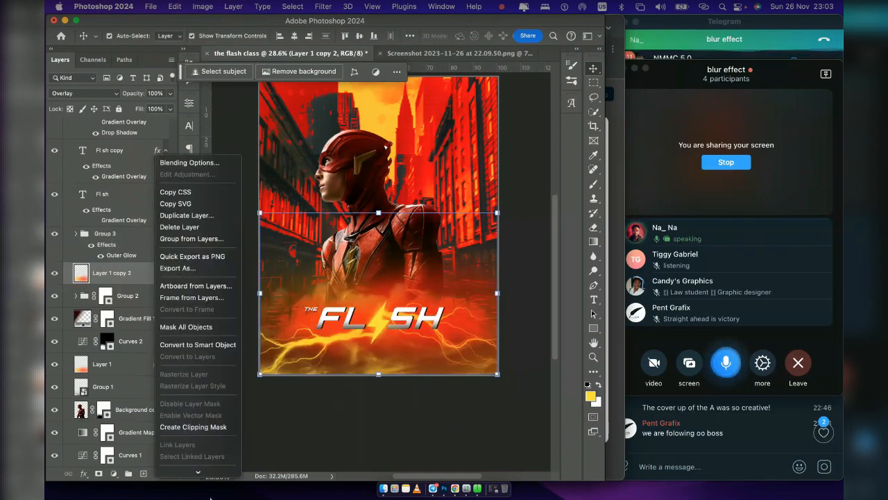
key("alt+super+g")
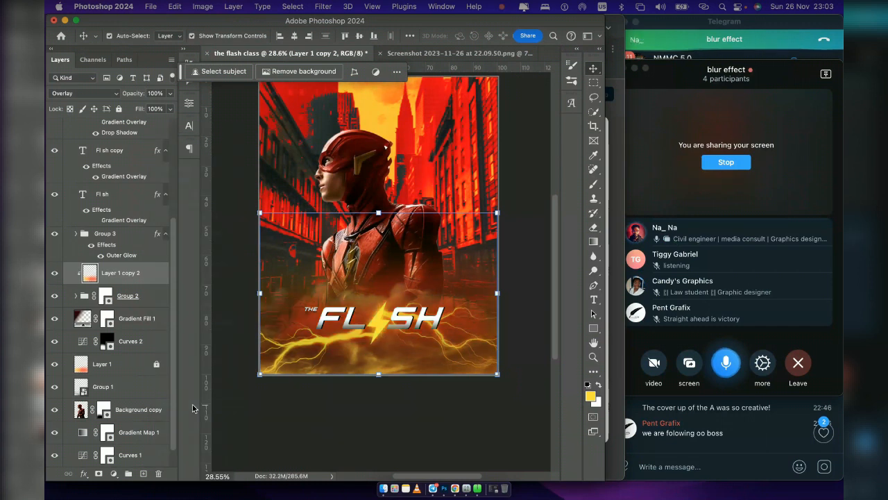
Preview other blend modes for Layer 1 copy 2, keep Overlay, and toggle its visibility to judge its contribution
left_click(86, 94)
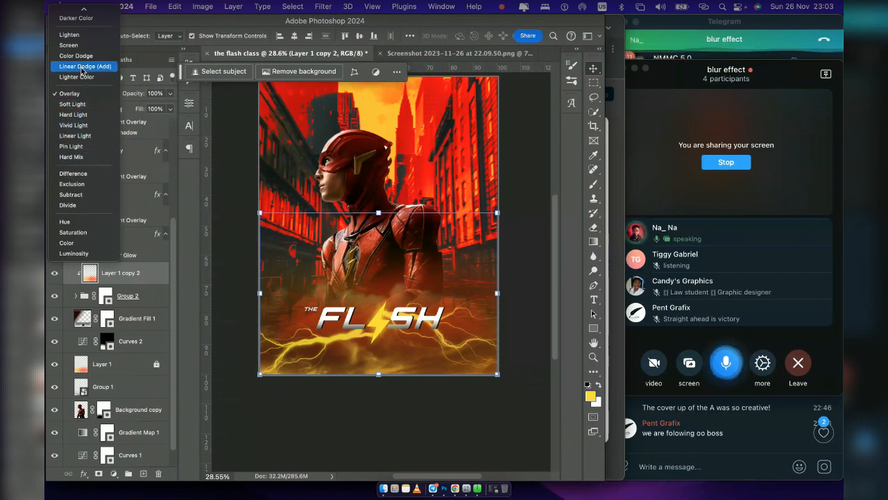
mouse_move(85, 6)
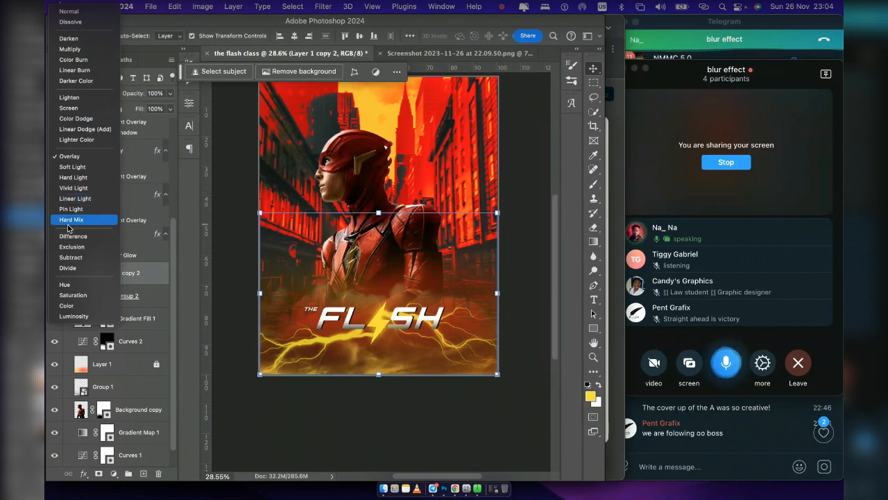
left_click(59, 156)
left_click(55, 273)
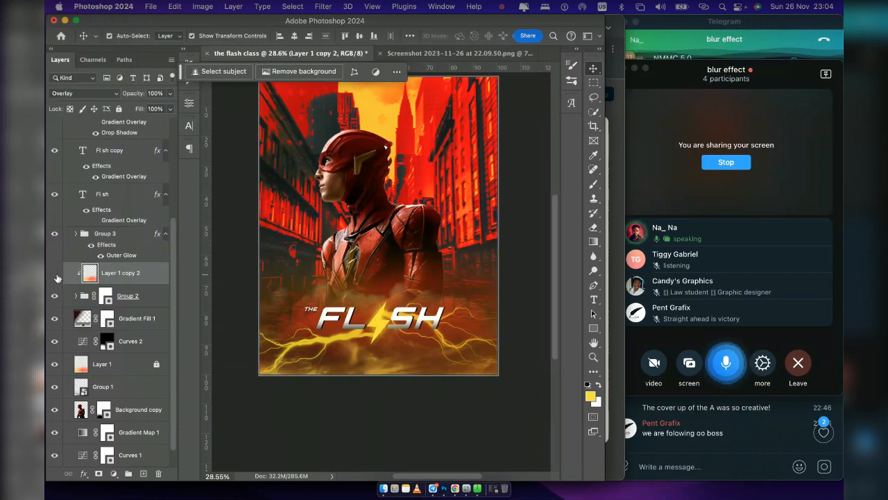
left_click(55, 275)
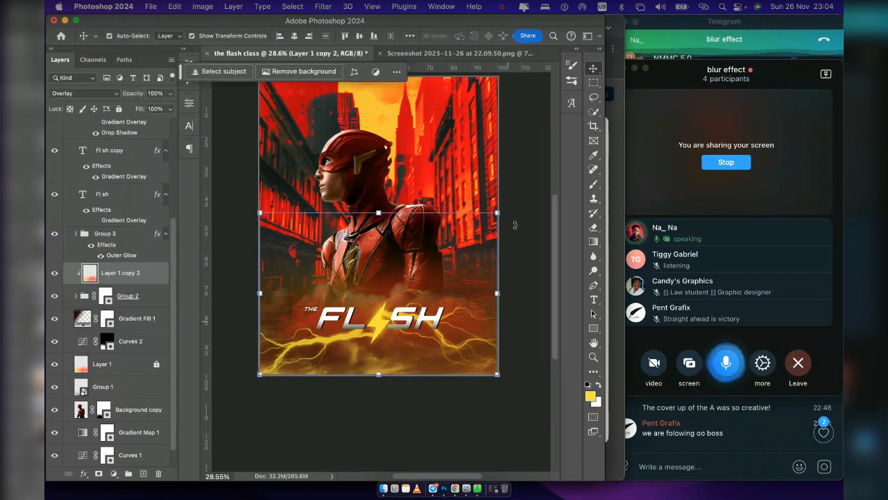
Look at the reference Flash poster in the other open document, then return to the flash class document
left_click(540, 186)
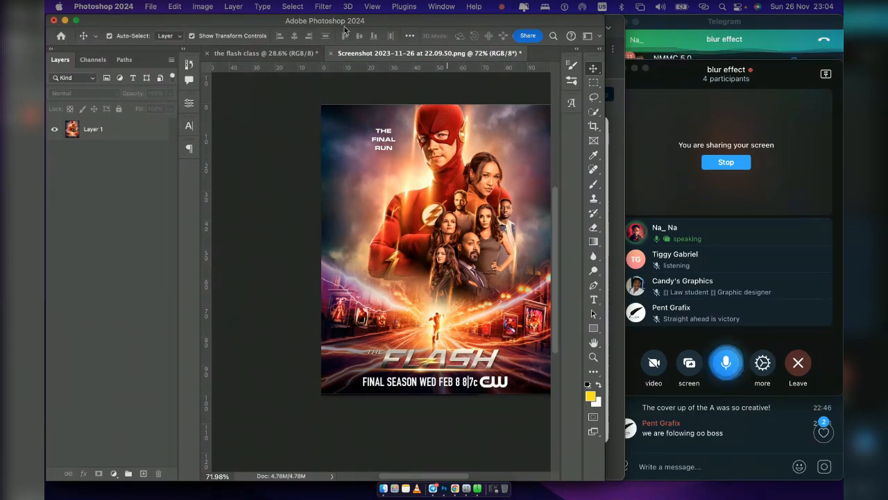
left_click(292, 54)
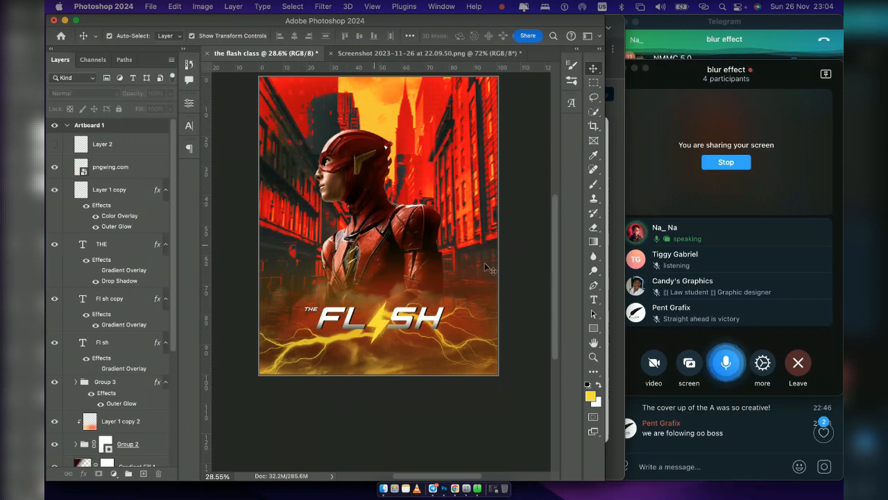
Activate the Brush tool and create a new empty layer between Background copy and Gradient Map 1
left_click(592, 186)
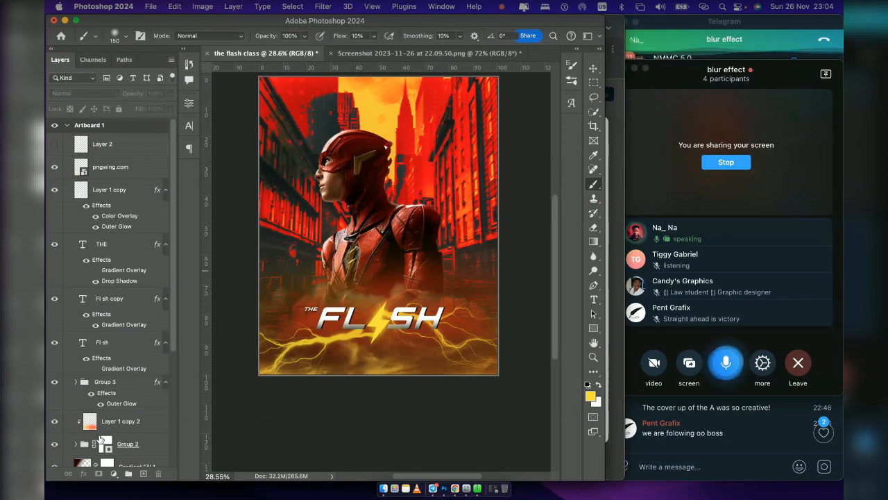
scroll(99, 439, "down", 4)
scroll(99, 440, "down", 4)
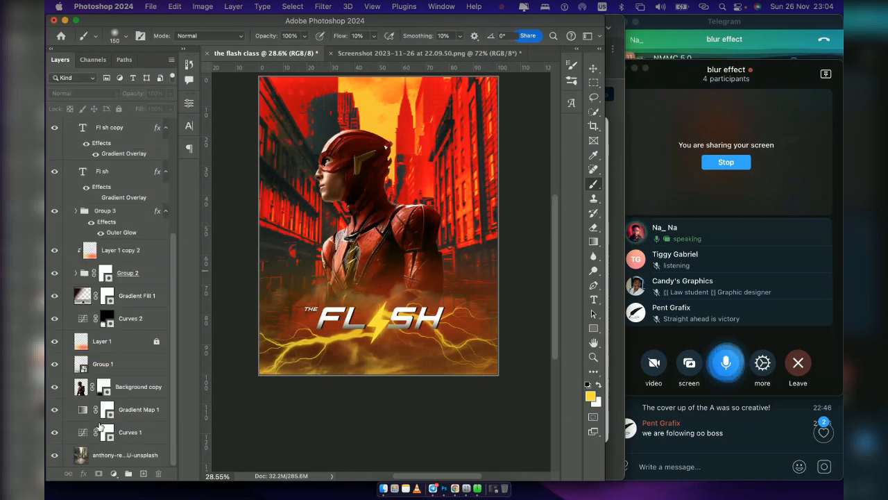
left_click(129, 386)
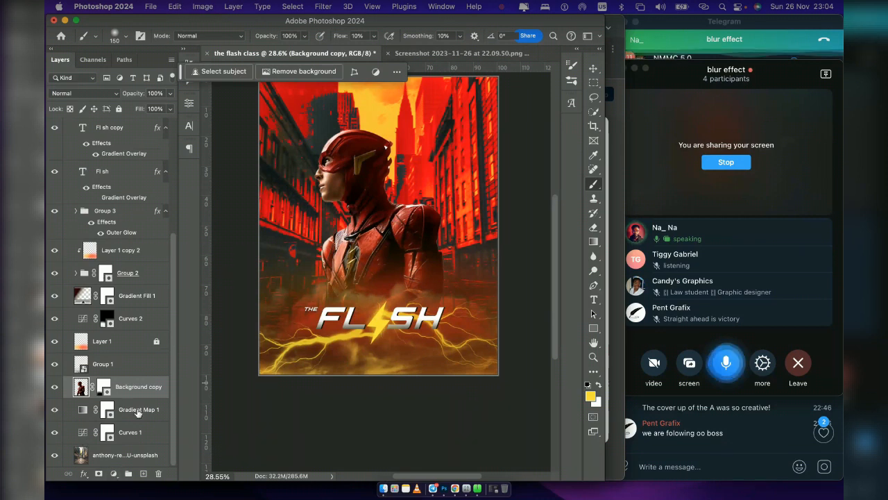
left_click(125, 409)
left_click(143, 474)
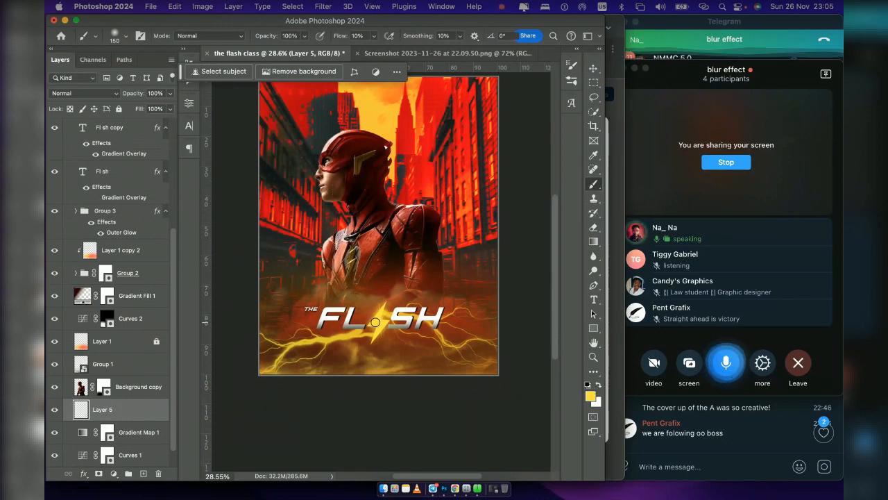
Keep the foreground yellow ffe220, enlarge the brush to 1700, and paint a soft glow on Layer 5 behind the hero's face and chest
left_click(591, 397)
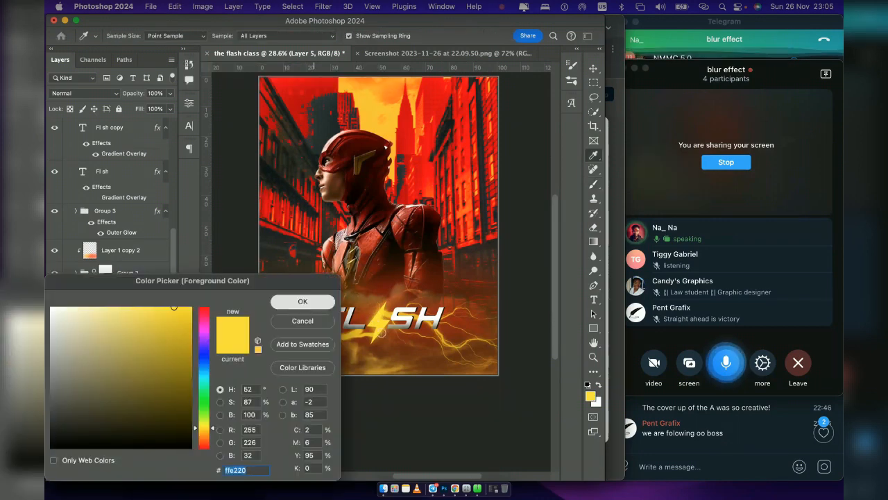
left_click(303, 301)
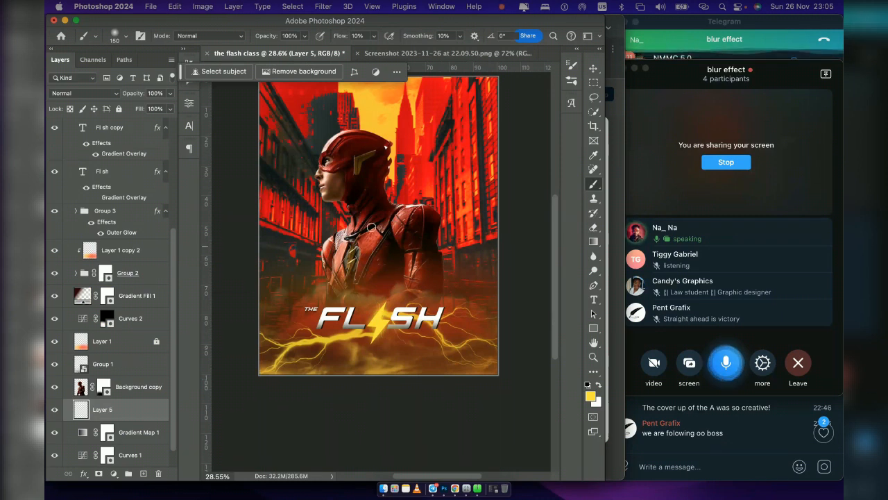
key("bracketright")
key("bracketright")
key("bracketright")
key("bracketright")
key("bracketright")
key("bracketright")
key("bracketright")
key("bracketright")
key("bracketright")
key("bracketright")
key("bracketright")
key("bracketright")
key("bracketright")
key("bracketright")
key("bracketright")
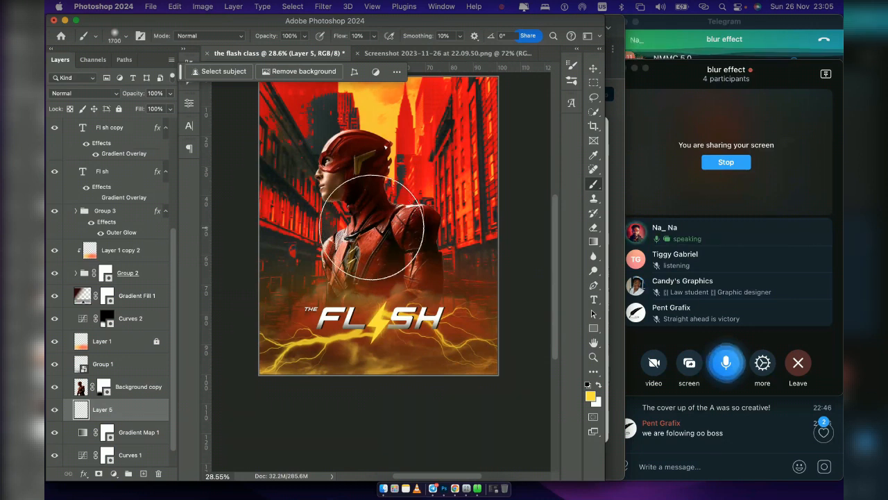
mouse_move(327, 211)
left_mouse_down()
mouse_move(363, 250)
mouse_move(350, 187)
mouse_move(367, 227)
mouse_move(340, 257)
mouse_move(358, 264)
mouse_move(371, 236)
mouse_move(357, 203)
mouse_move(351, 251)
mouse_move(320, 201)
mouse_move(328, 235)
left_mouse_up()
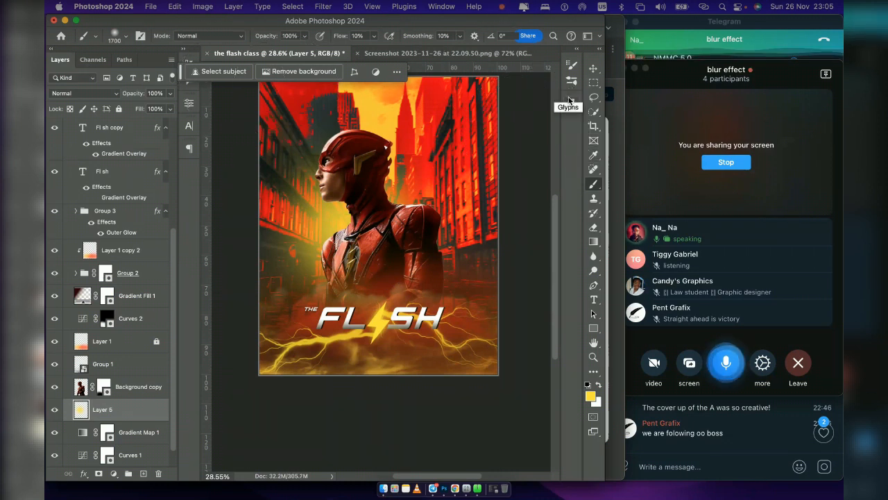
Preview alternative blend modes such as Overlay on Gradient Map 1 while keeping it at Darker Color
left_click(116, 93)
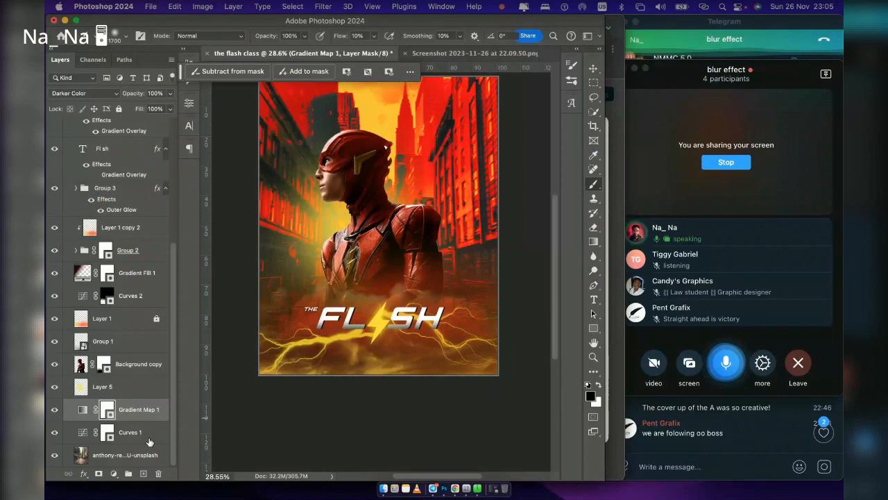
left_click(148, 442)
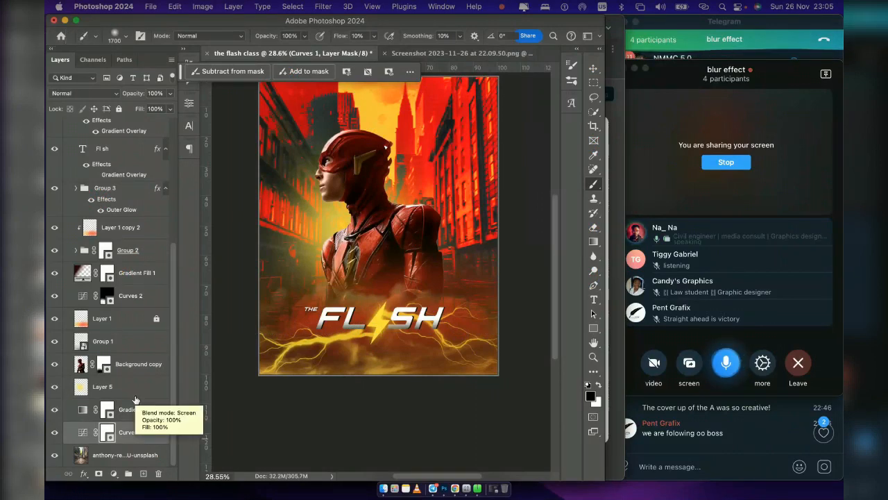
left_click(141, 408)
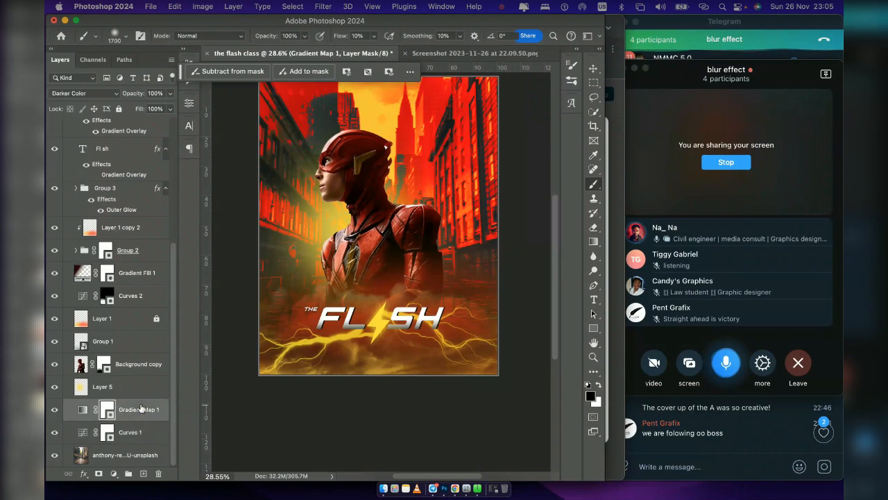
left_click(94, 93)
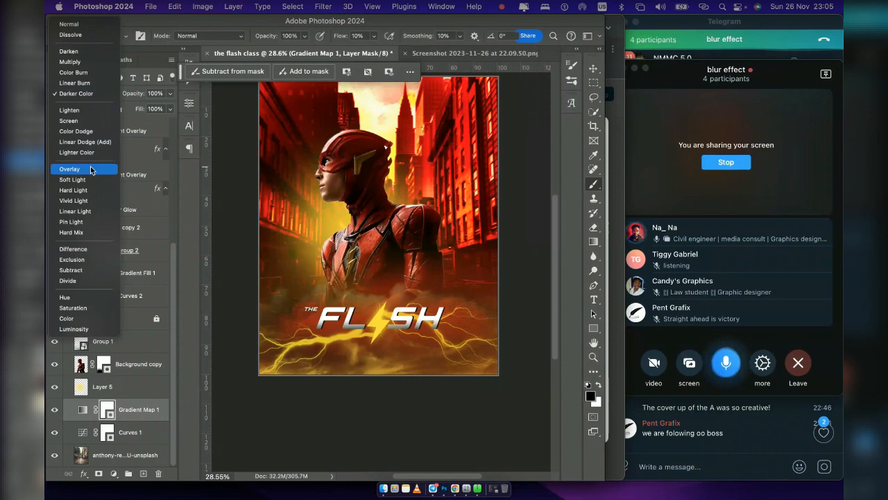
left_click(236, 143)
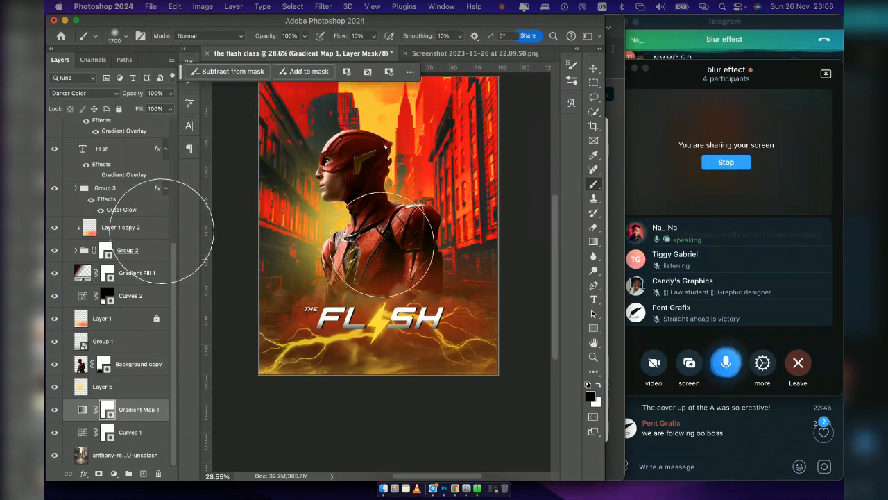
Select the Background copy layer, set the foreground colour to ffc820, and brush a warm glow around the hero's face
left_click(131, 365)
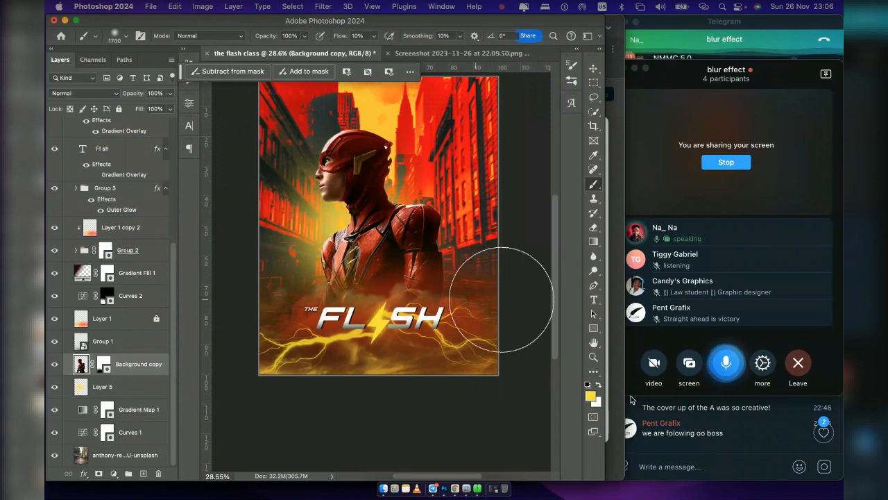
left_click(590, 395)
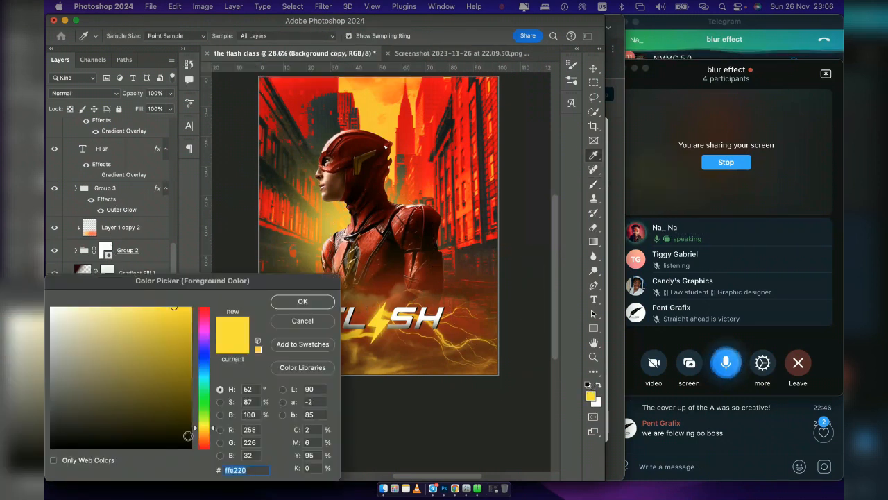
left_click(204, 431)
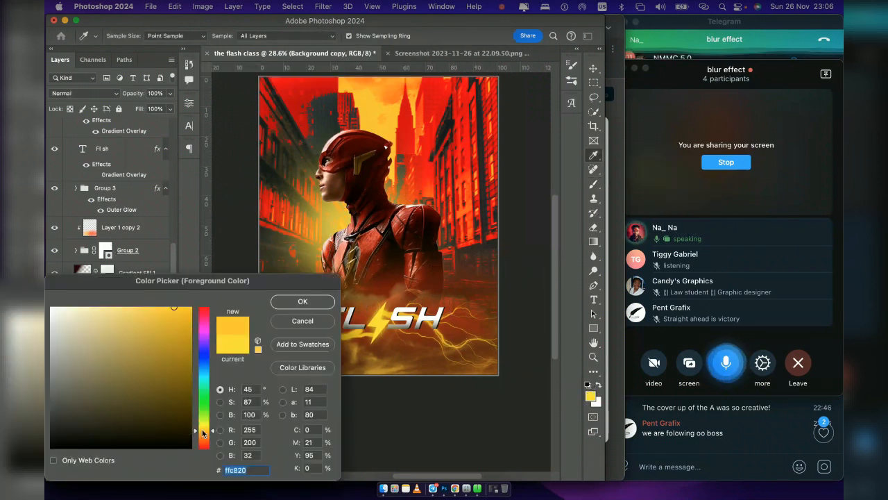
left_click(303, 301)
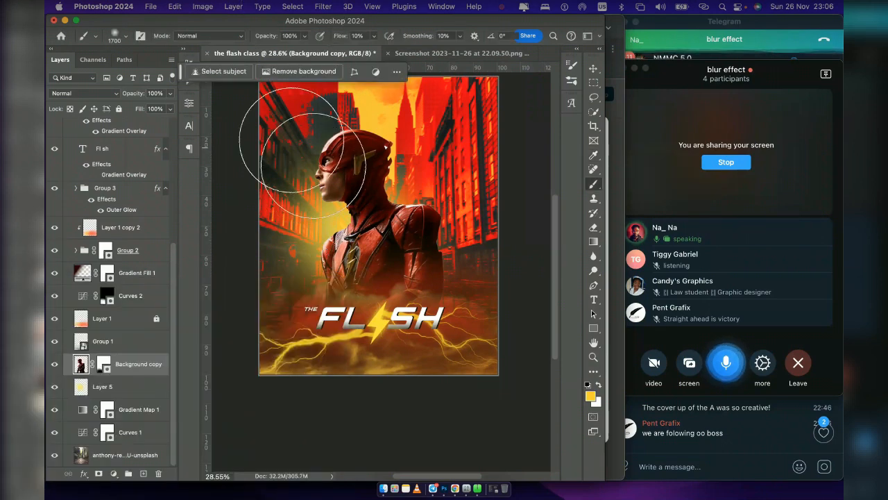
mouse_move(279, 186)
left_mouse_down()
mouse_move(284, 207)
mouse_move(289, 118)
mouse_move(311, 109)
mouse_move(299, 132)
left_mouse_up()
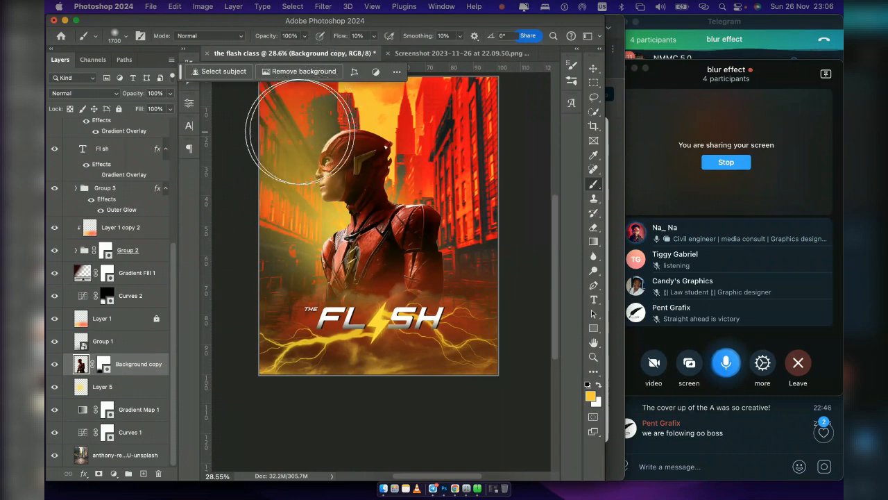
Set Layer 6, the glow above Background copy, to Linear Dodge (Add) blending and 61% opacity
left_click(83, 93)
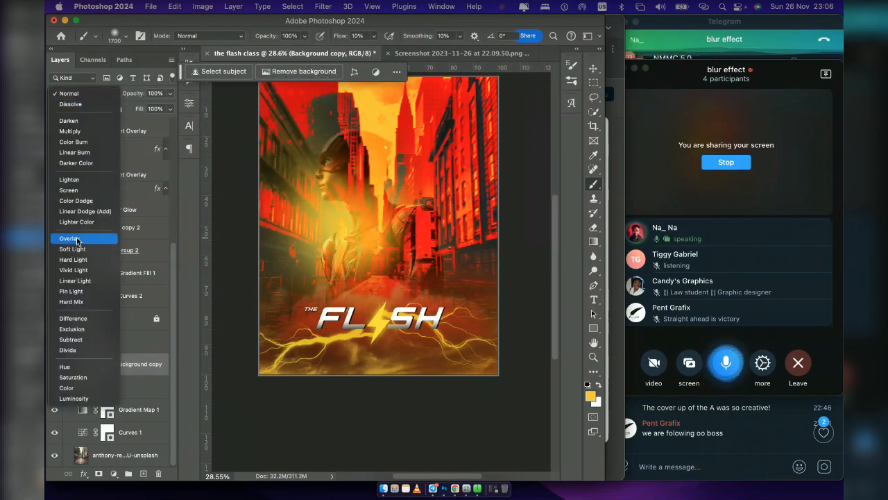
left_click(172, 281)
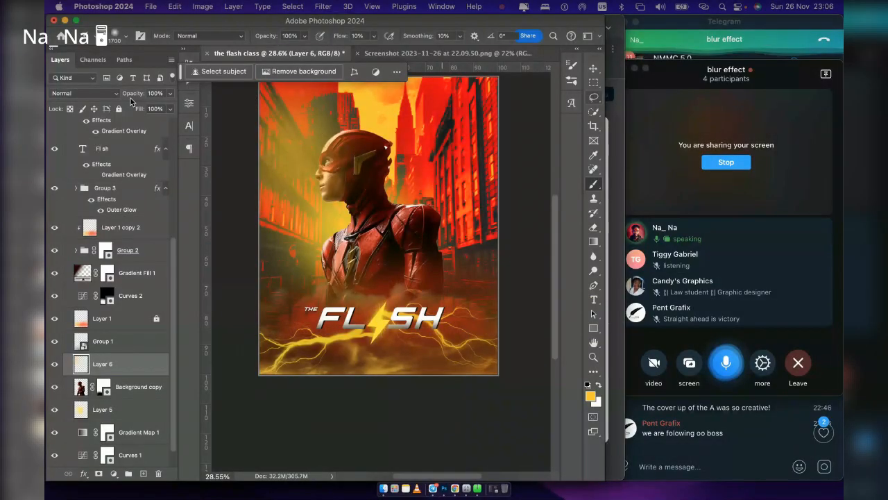
left_click(84, 93)
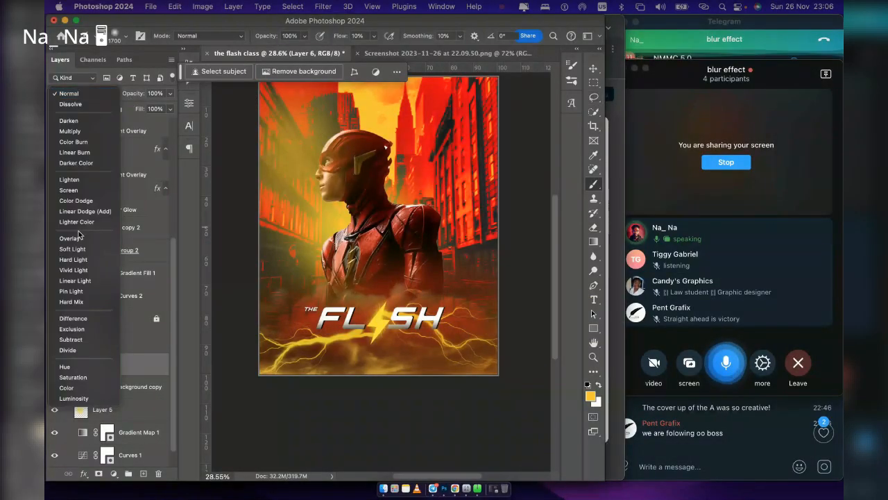
left_click(69, 189)
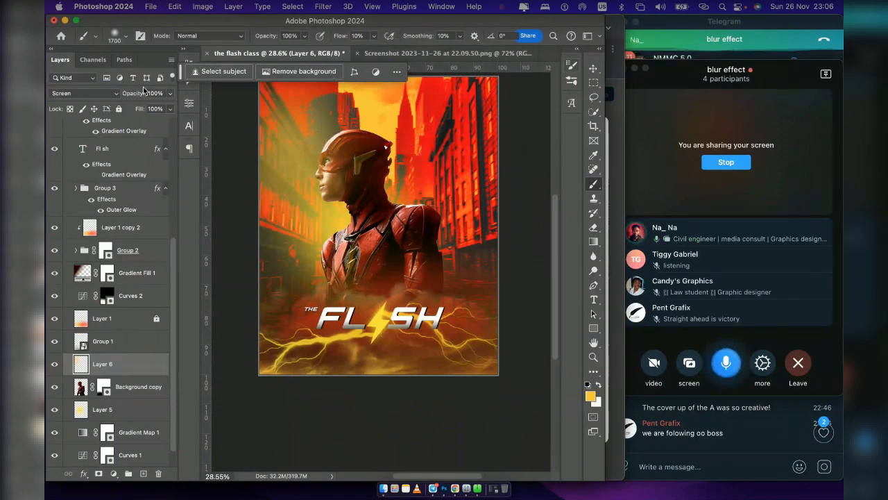
left_click_drag(126, 94, 110, 97)
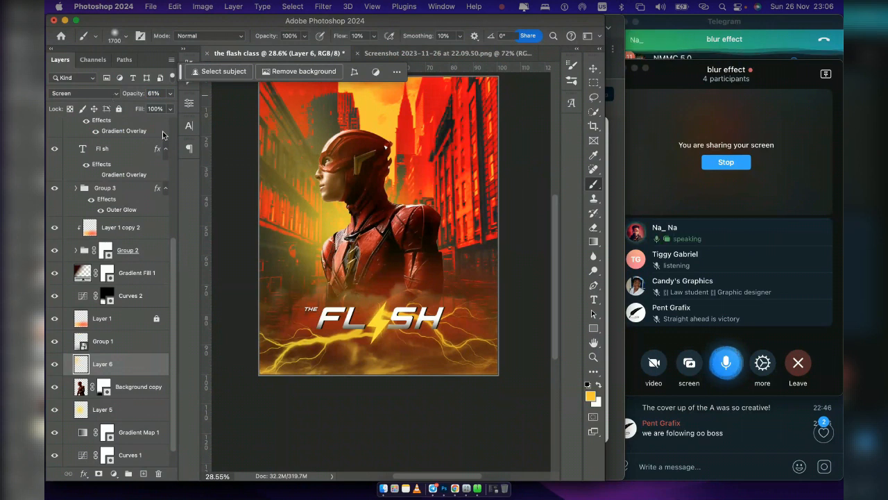
left_click(109, 94)
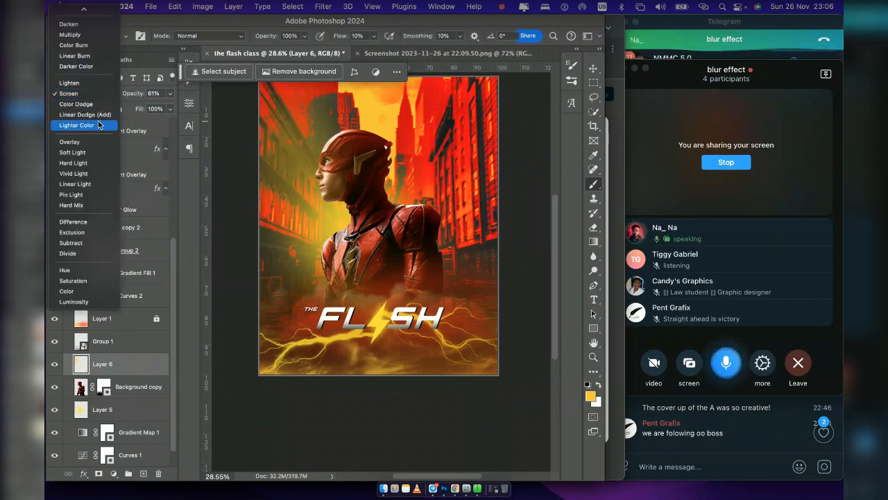
left_click(84, 114)
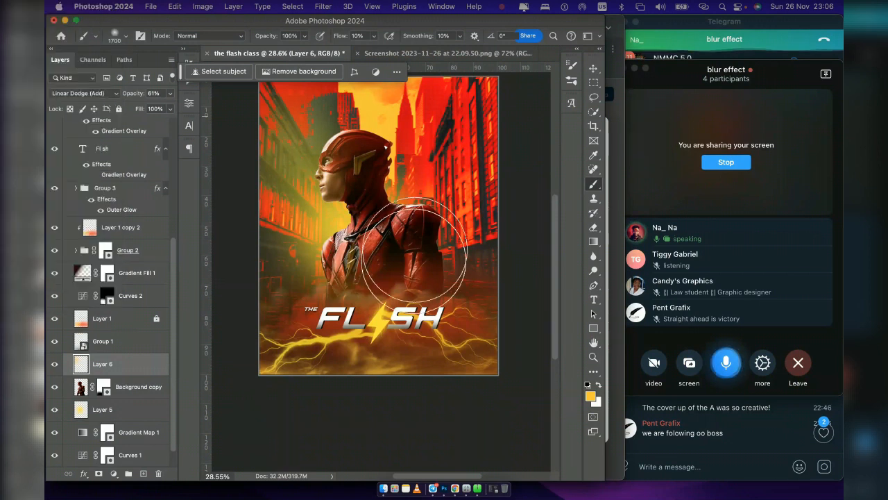
Hide Layer 6, sample the hero's skin tone f6c3ad as the foreground colour, and return to the Brush tool
left_click(55, 365)
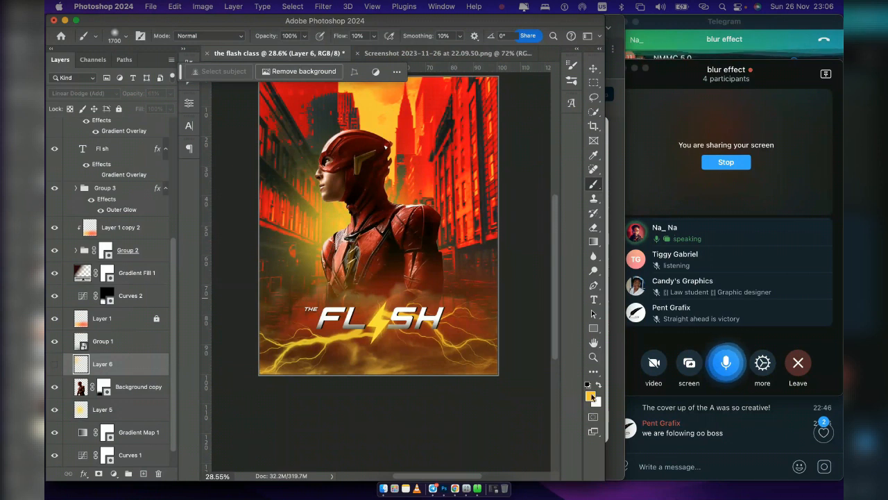
left_click(591, 395)
left_click(94, 318)
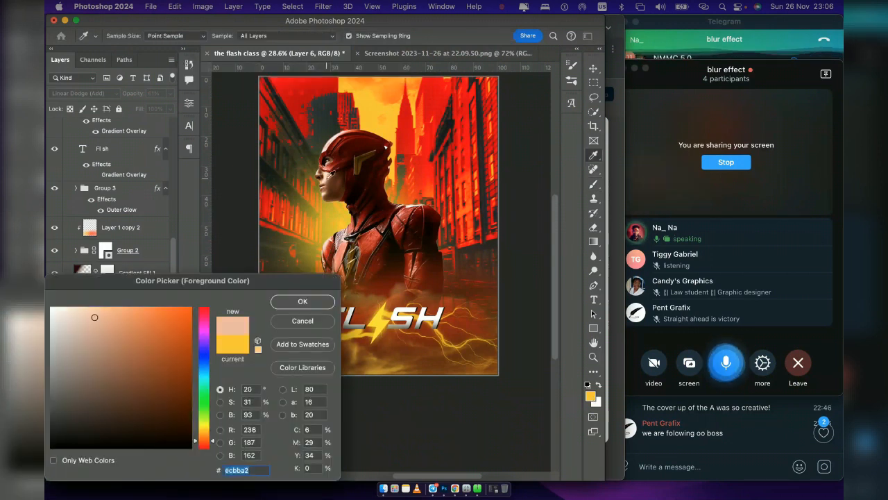
left_click(328, 179)
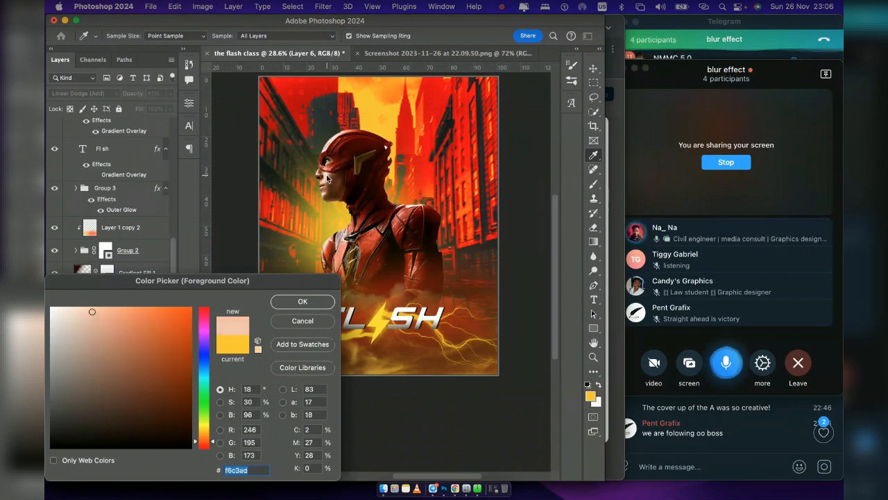
left_click(296, 302)
key("b")
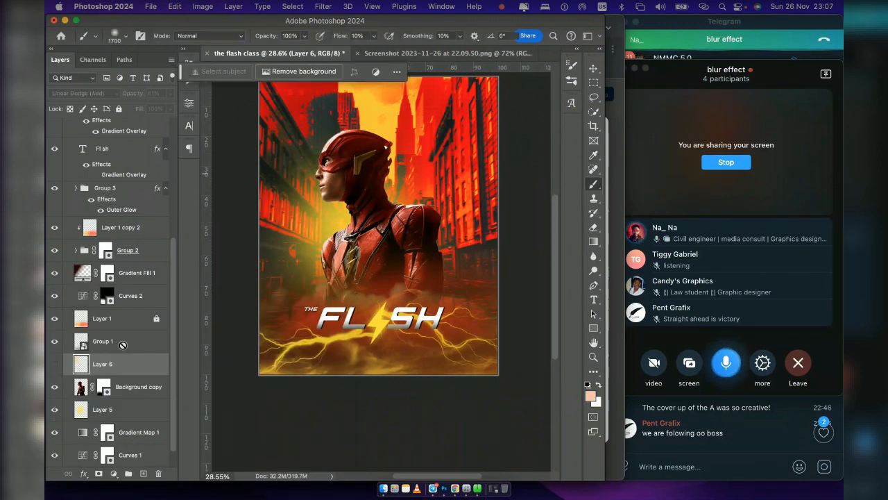
Try brushing the sampled skin tone beside the hero's face on a new layer above Layer 6
left_click(144, 474)
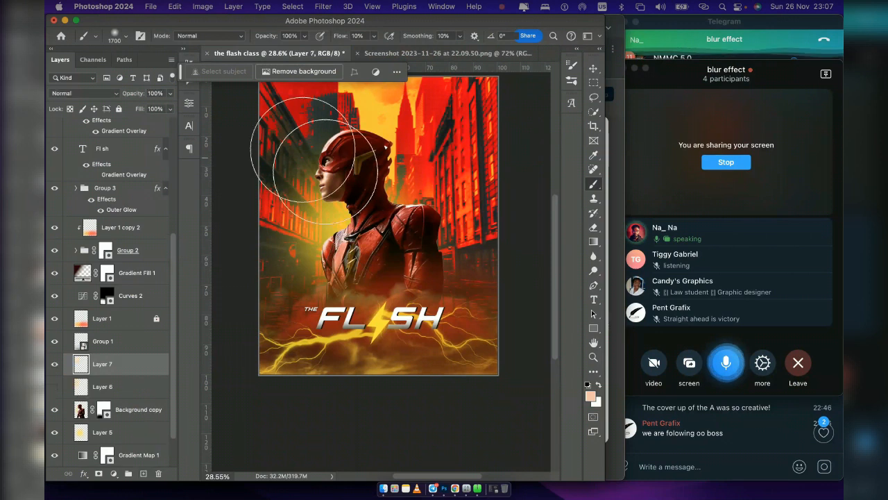
left_click(294, 127)
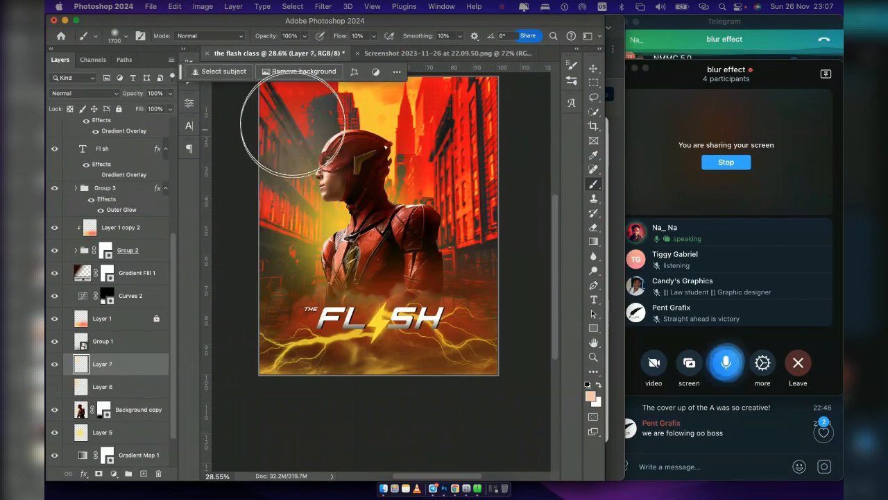
key("super+z")
key("super+z")
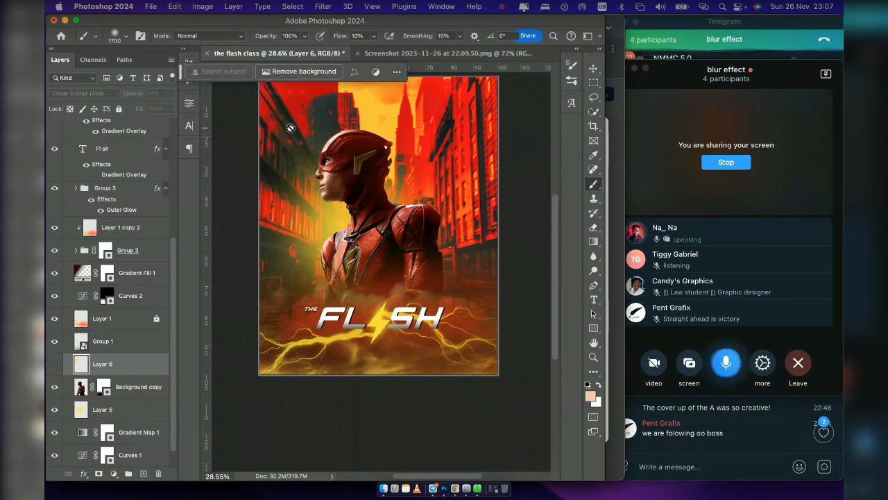
Show Layer 6 again and lower its opacity to 41%
left_click(54, 365)
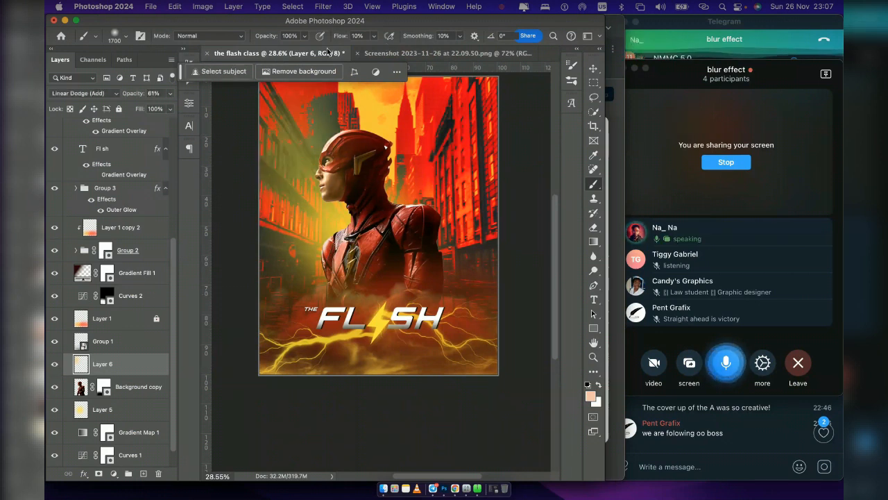
left_click_drag(141, 93, 127, 98)
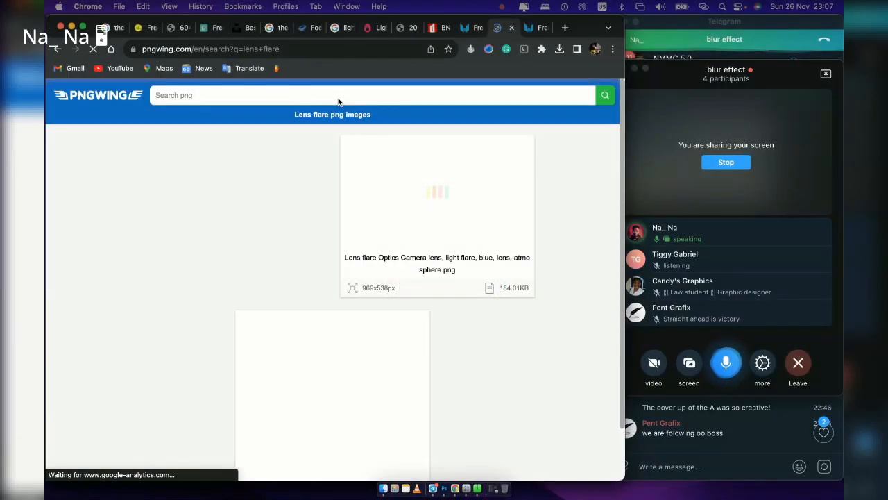
In Chrome, browse the PNGWing lens flare results and open the download page of the blue horizontal lens flare
scroll(395, 350, "down", 2)
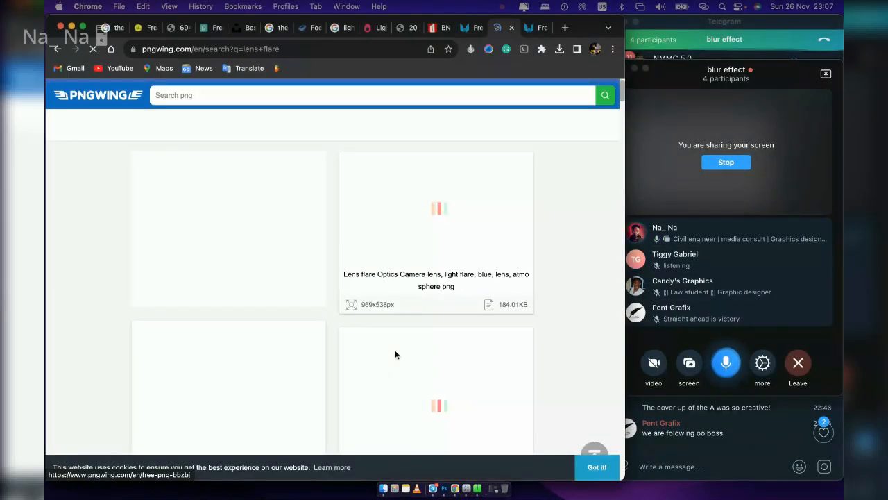
scroll(395, 350, "down", 1)
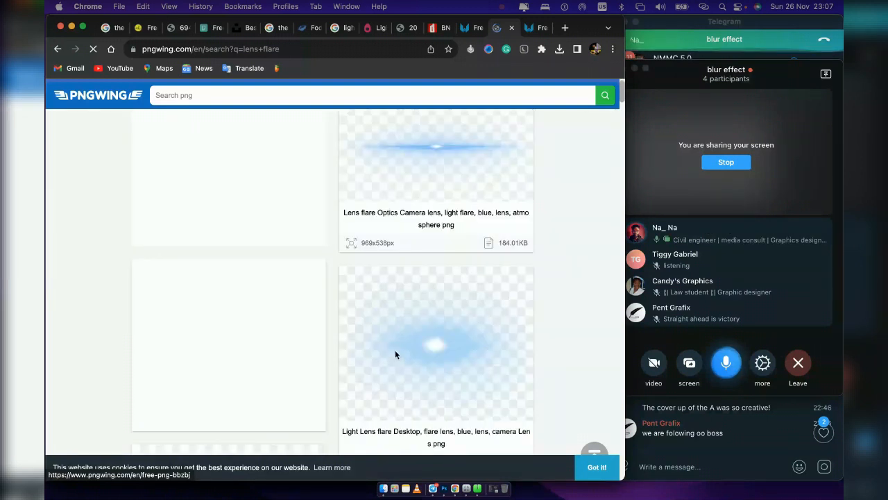
left_click(395, 349)
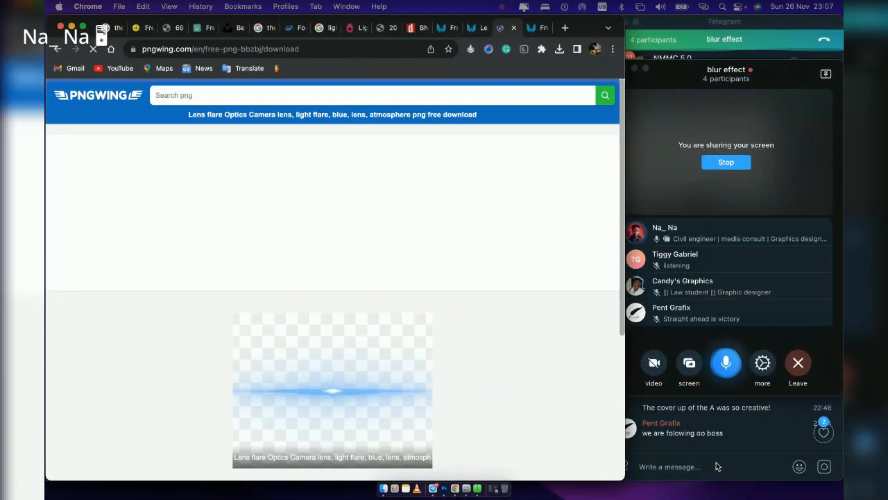
scroll(513, 350, "down", 3)
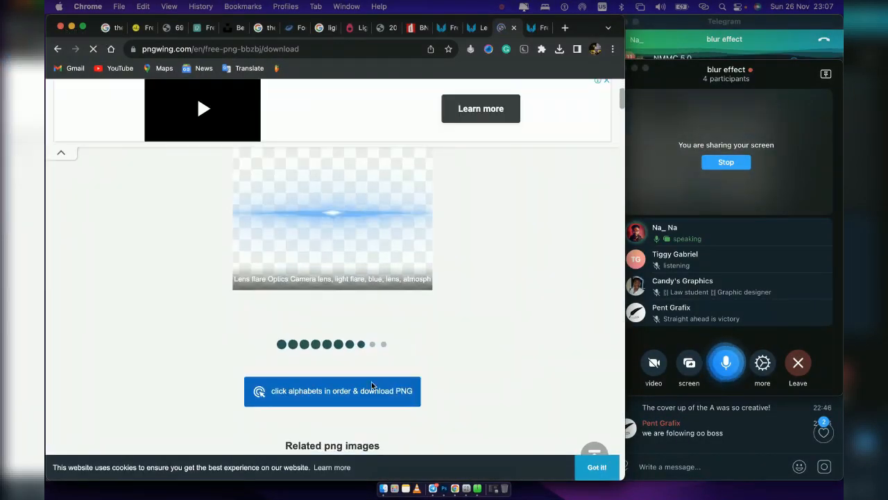
Request the lens flare PNG download and solve the character-order captcha
left_click(369, 383)
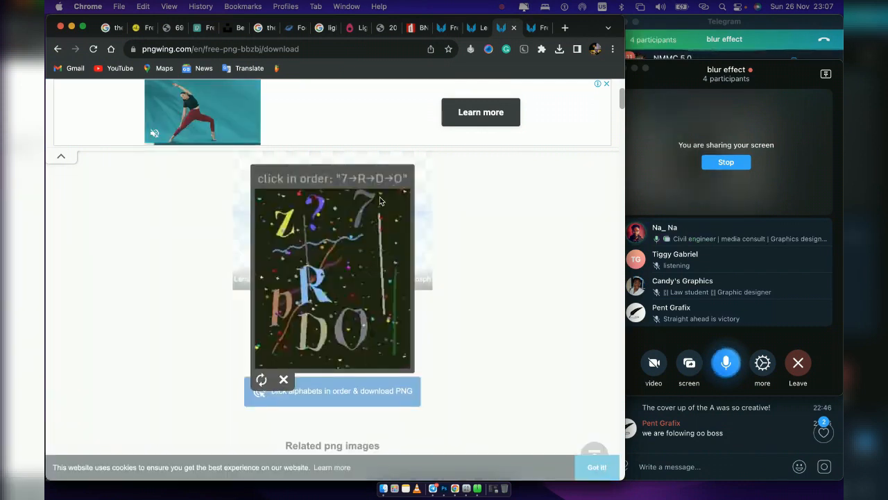
left_click(370, 196)
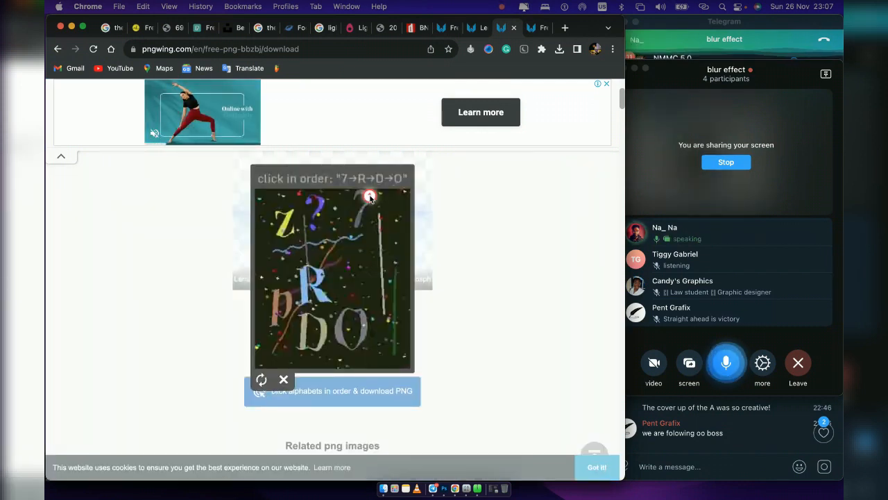
left_click(318, 274)
left_click(320, 324)
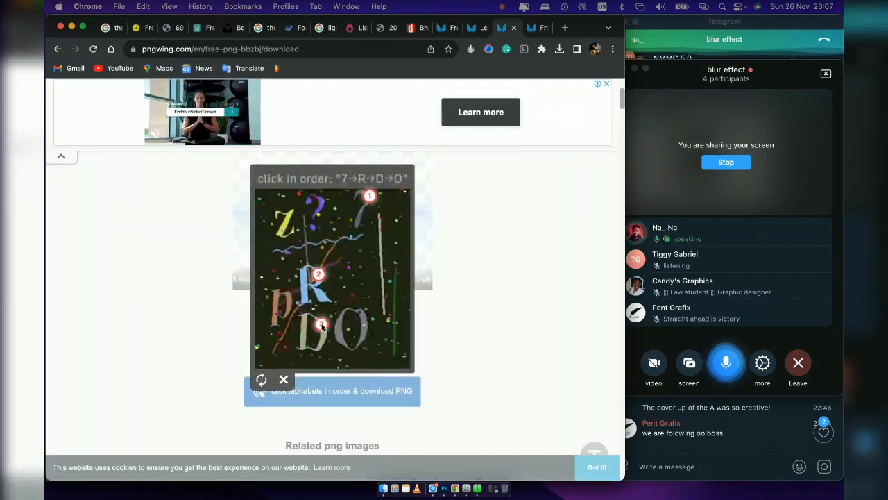
left_click(336, 329)
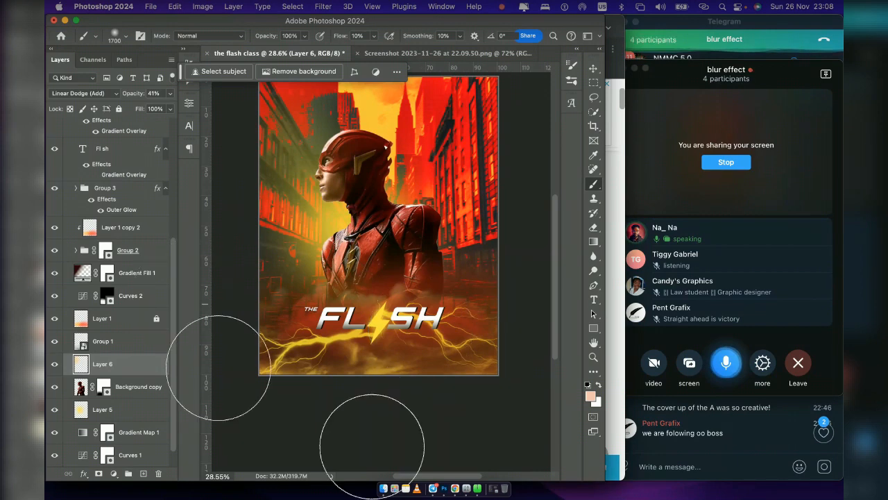
Place the downloaded lens flare PNG across the hero's chest in the Photoshop poster and commit the placement
left_click(379, 462)
left_click_drag(177, 106, 392, 225)
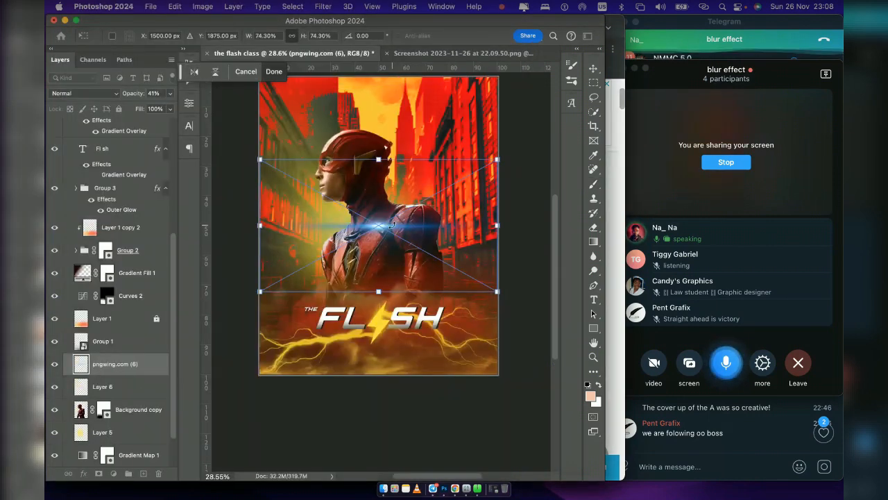
key("Return")
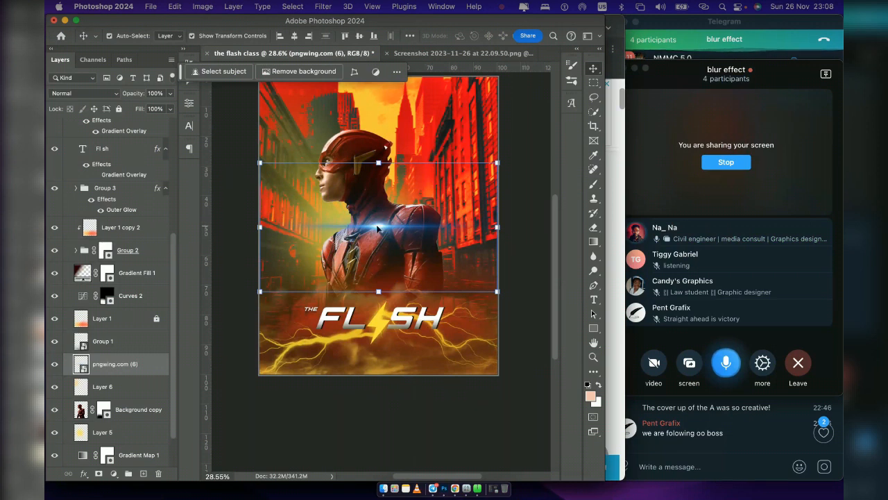
Try moving the lens flare, and toggle the pngwing.com layer's visibility to check what it contributes
left_click_drag(378, 229, 374, 280)
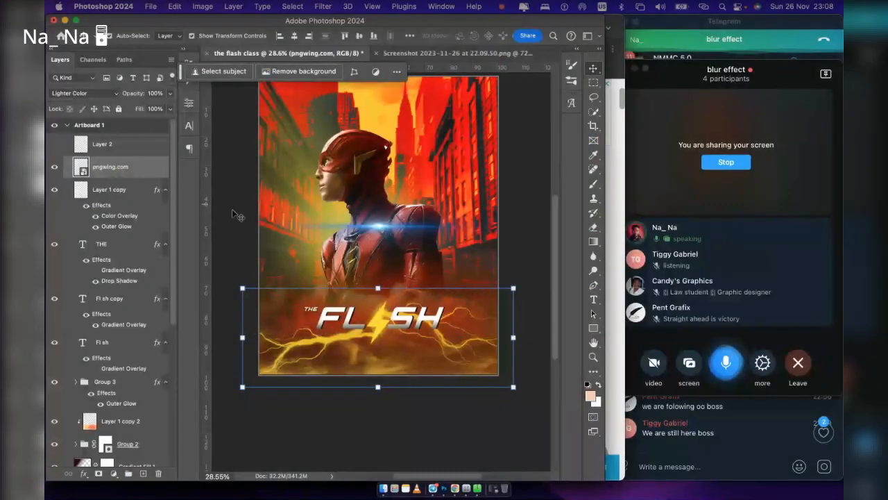
left_click(57, 168)
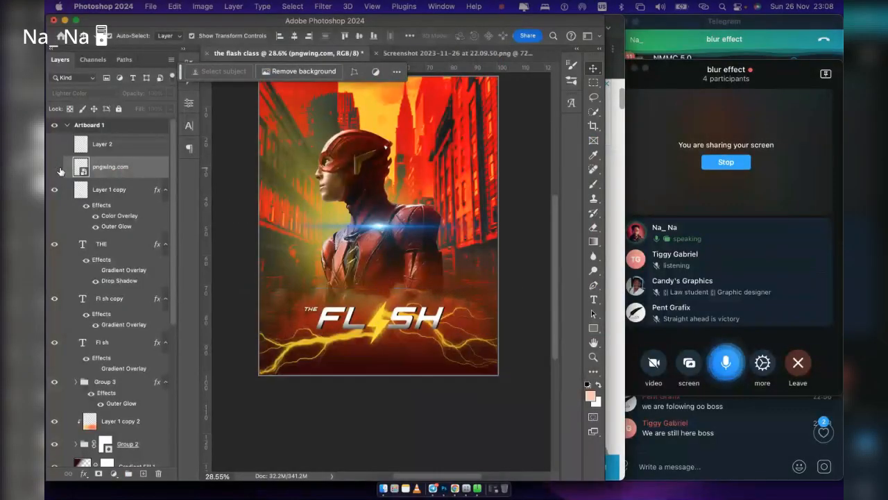
left_click(55, 168)
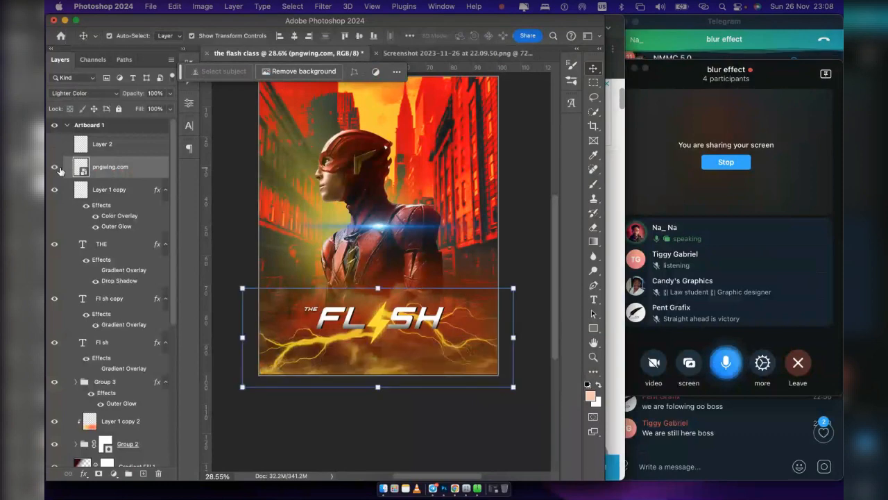
left_click(262, 161)
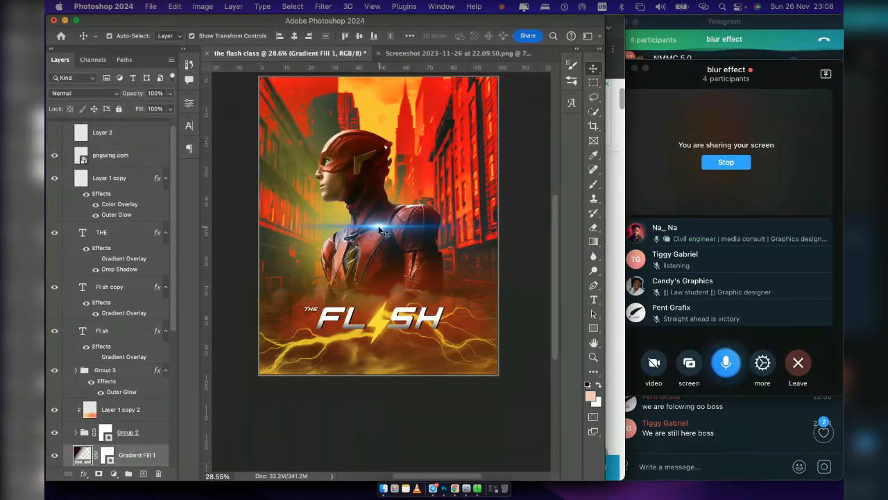
Move the lens flare layer pngwing.com (6) directly above the pngwing.com layer, beneath Layer 2
scroll(144, 334, "down", 5)
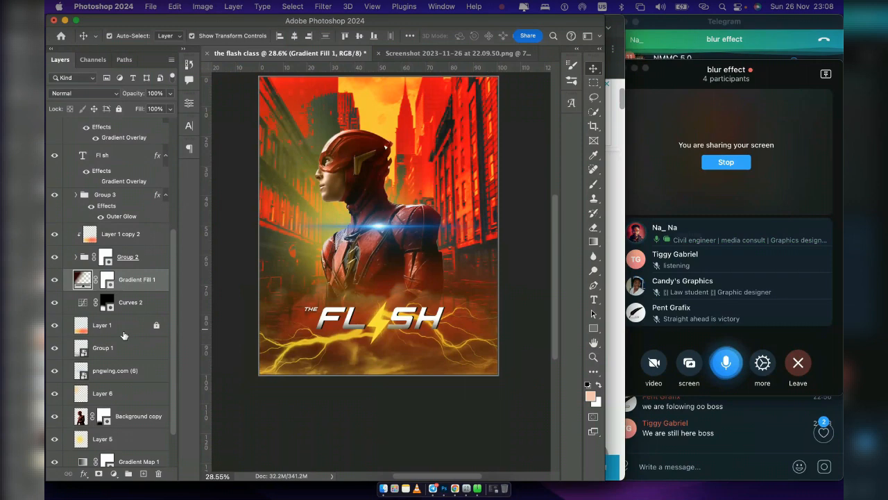
scroll(139, 333, "down", 3)
left_click_drag(128, 332, 119, 155)
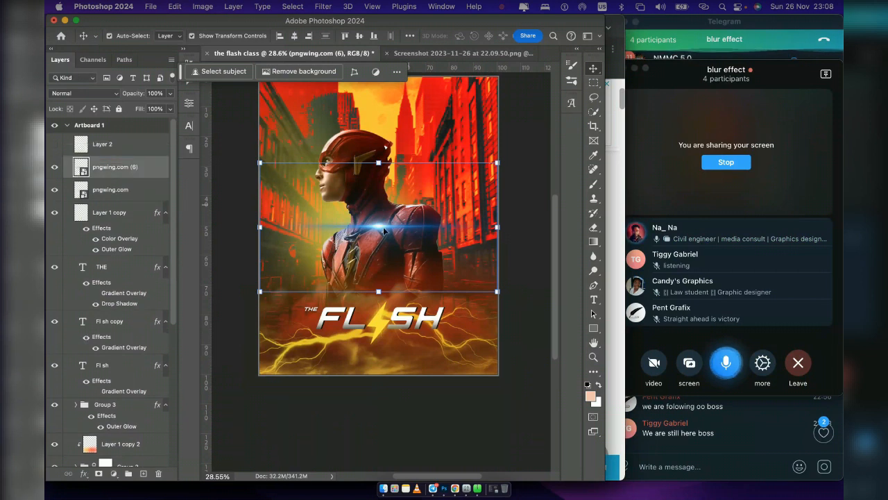
Position the lens flare over the lightning bolt in the title and preview other blend modes while keeping it at Normal
left_click_drag(377, 228, 380, 332)
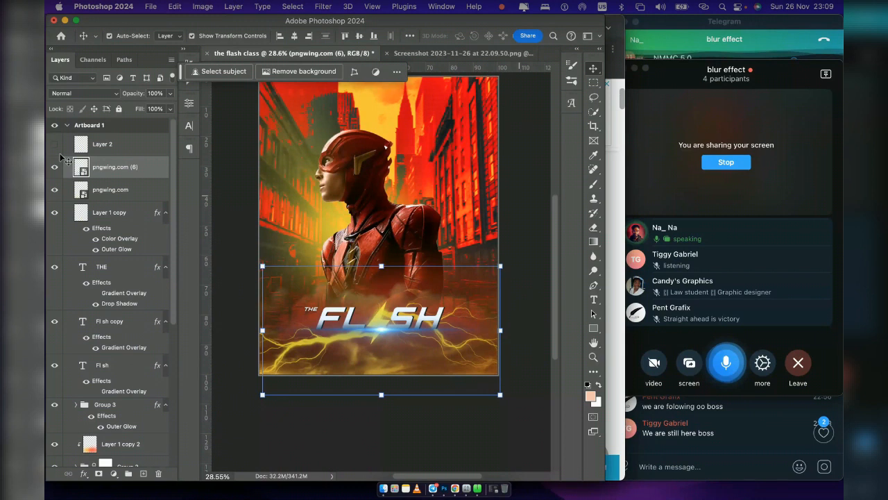
left_click(83, 93)
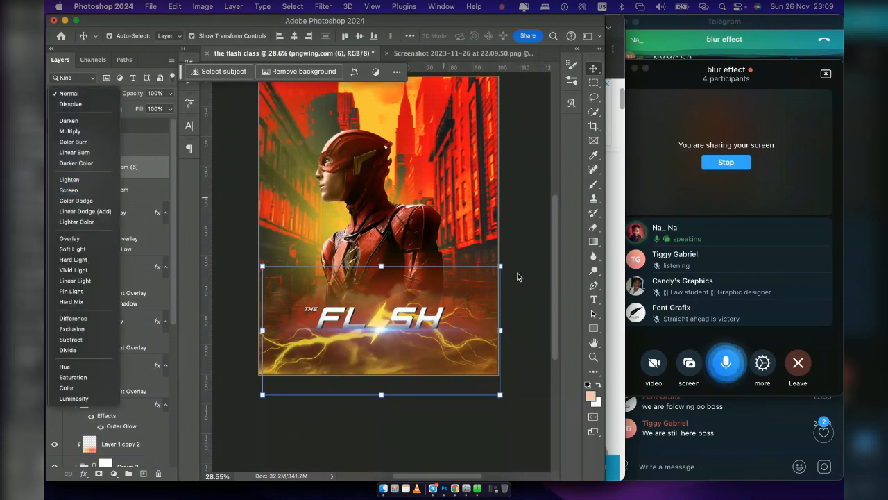
left_click(160, 167)
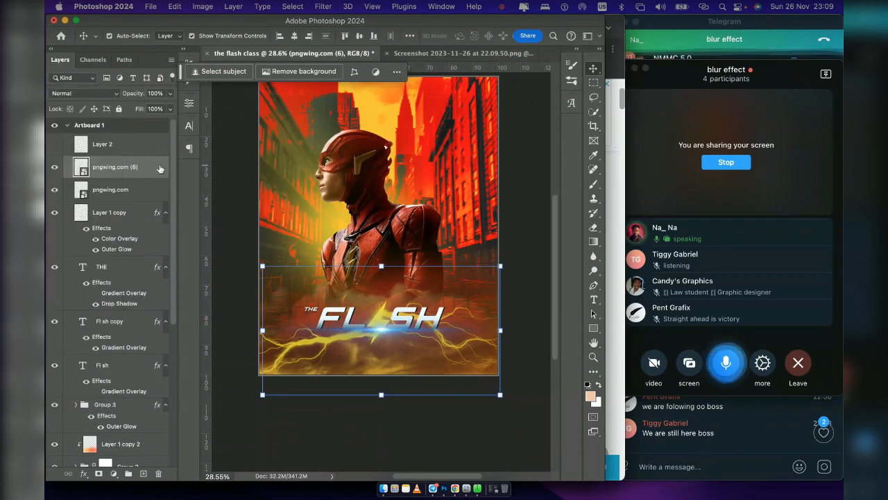
Apply a yellow Color Overlay to the lens flare layer pngwing.com (6) and rasterize its layer style
double_click(160, 167)
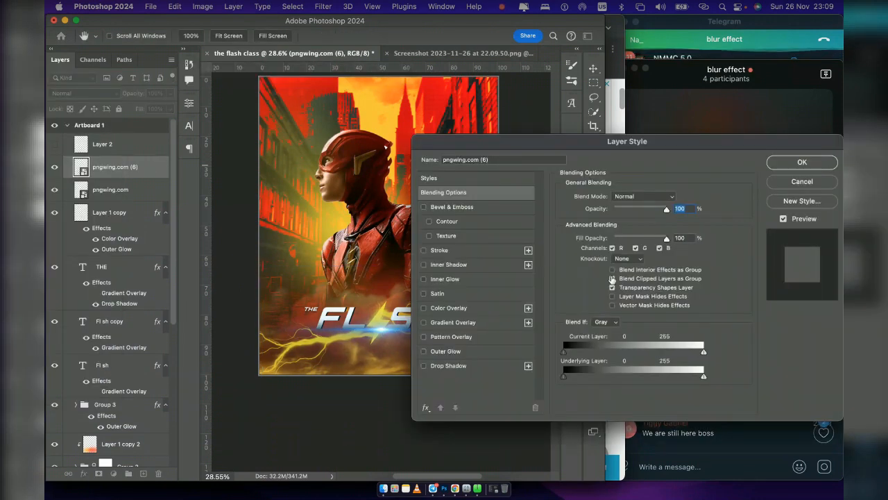
left_click(458, 307)
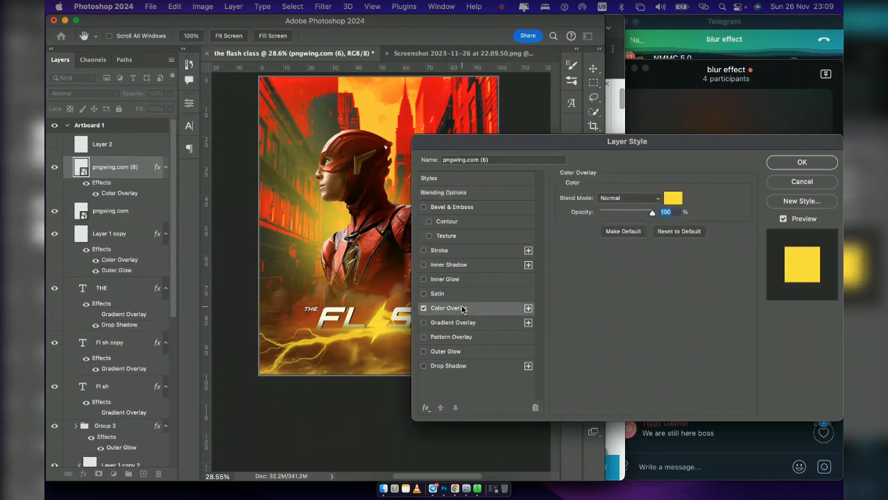
left_click(801, 164)
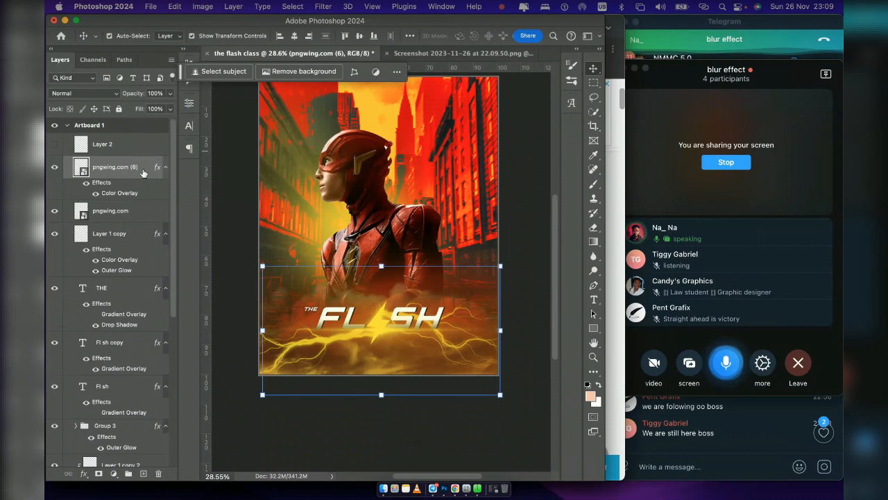
right_click(132, 173)
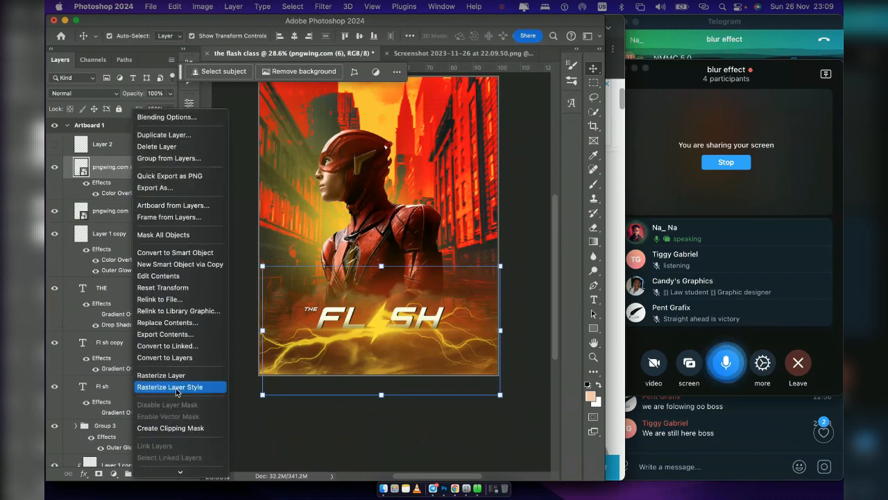
left_click(176, 386)
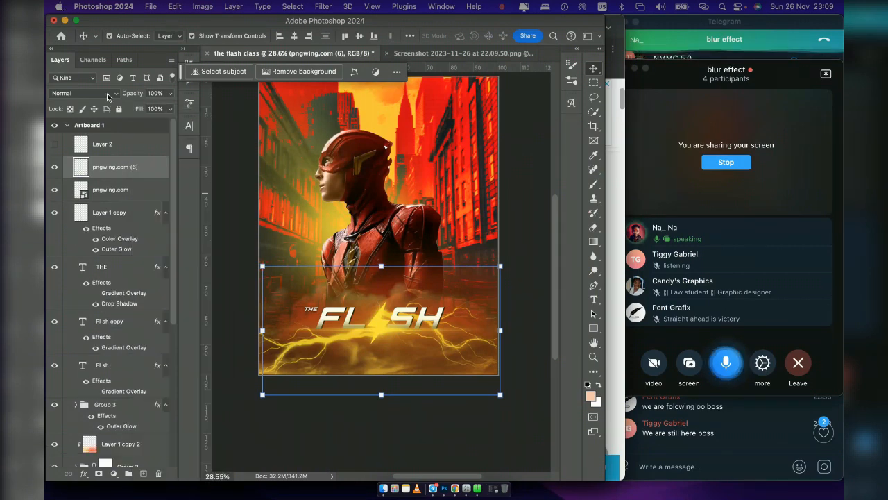
Set the flare layer to Screen blending, scale it to about 73%, and place it under the FL of the title
left_click(83, 93)
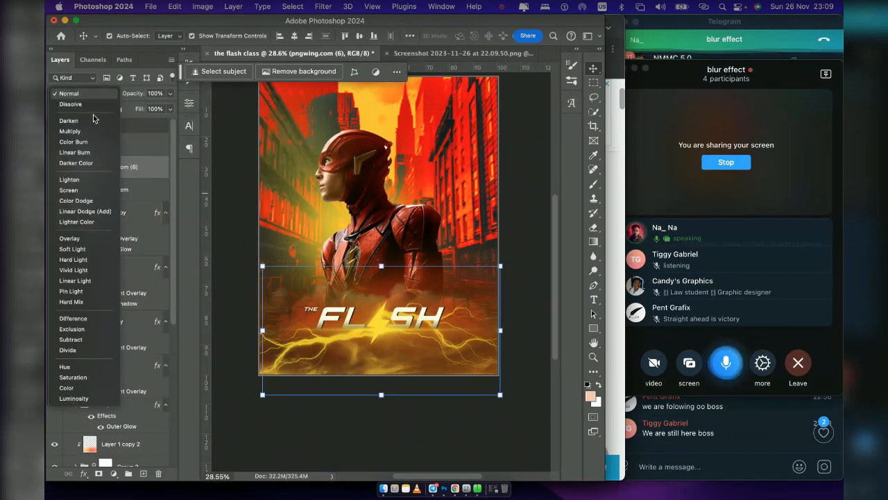
left_click(70, 190)
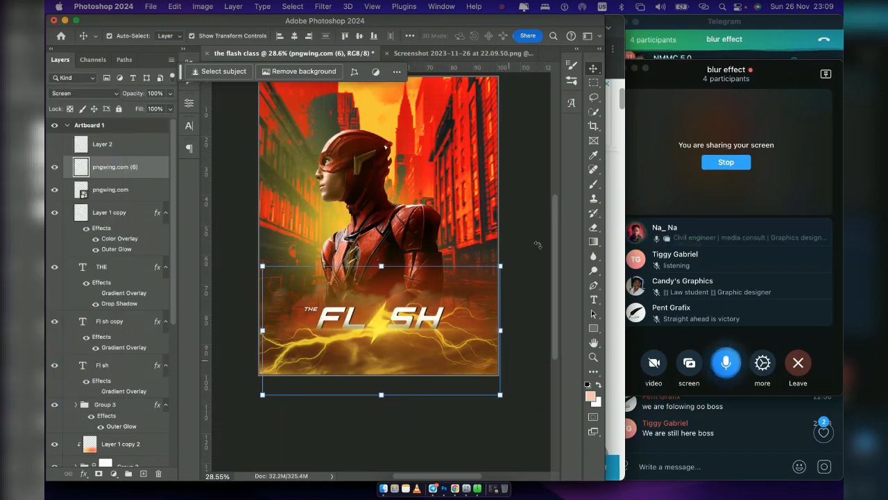
left_click_drag(385, 320, 361, 307)
left_click_drag(361, 351, 359, 332)
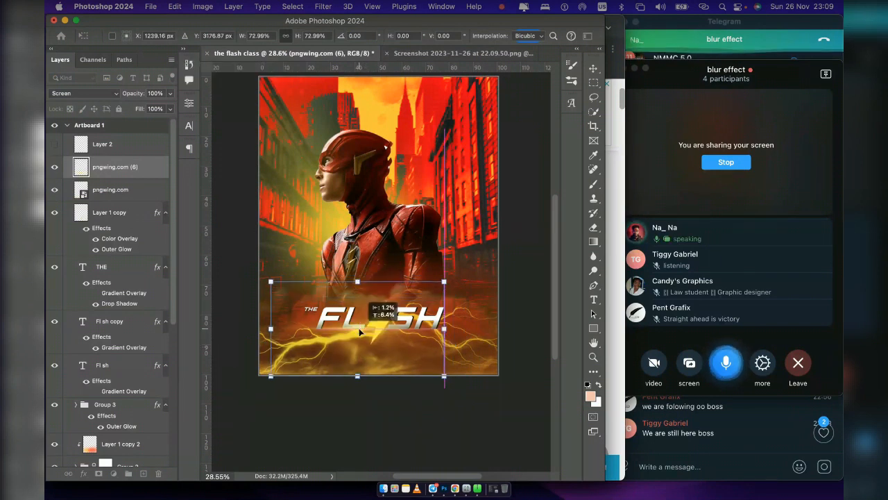
key("Return")
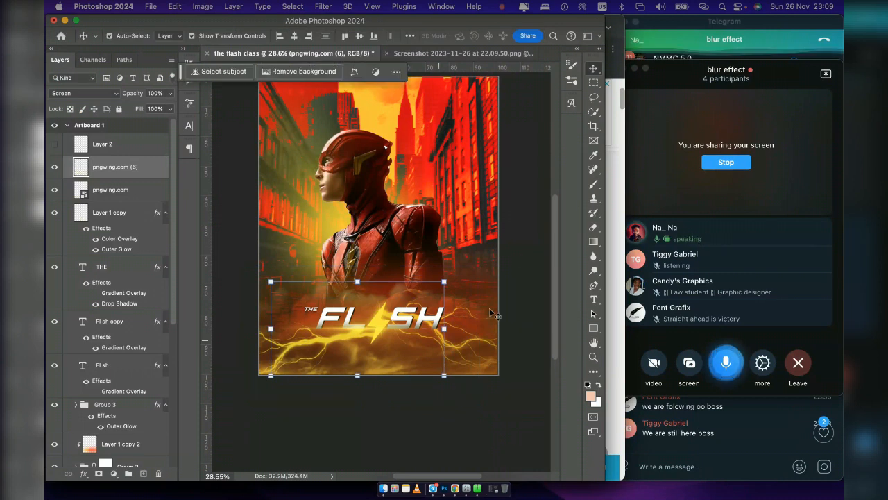
Change the flare layer's blend mode to Color Dodge and reduce its opacity to 75%
left_click(107, 93)
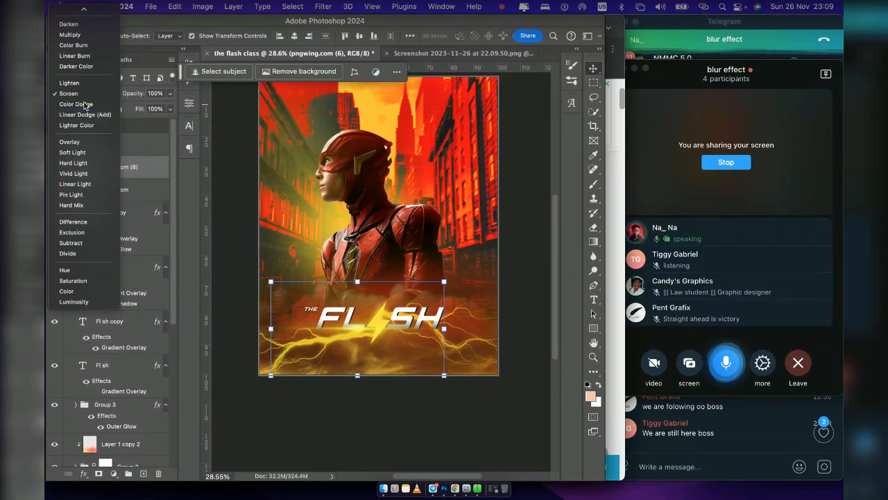
left_click(82, 104)
left_click_drag(140, 93, 128, 96)
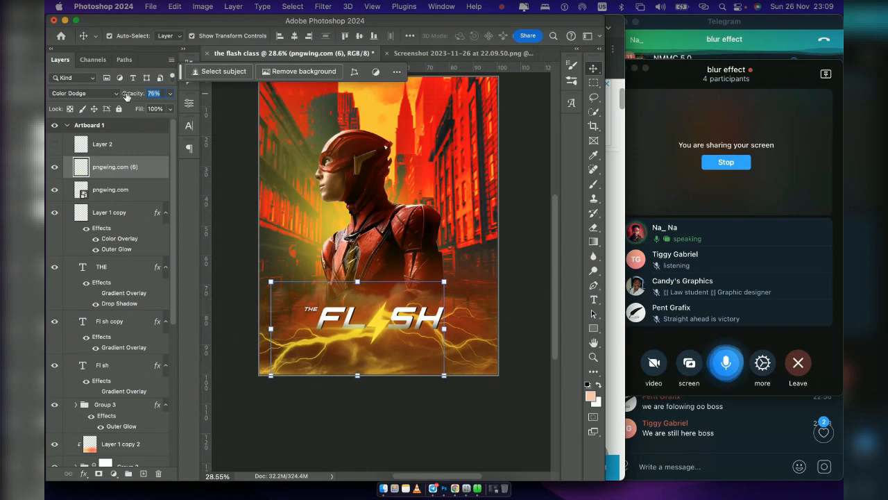
left_click(536, 251)
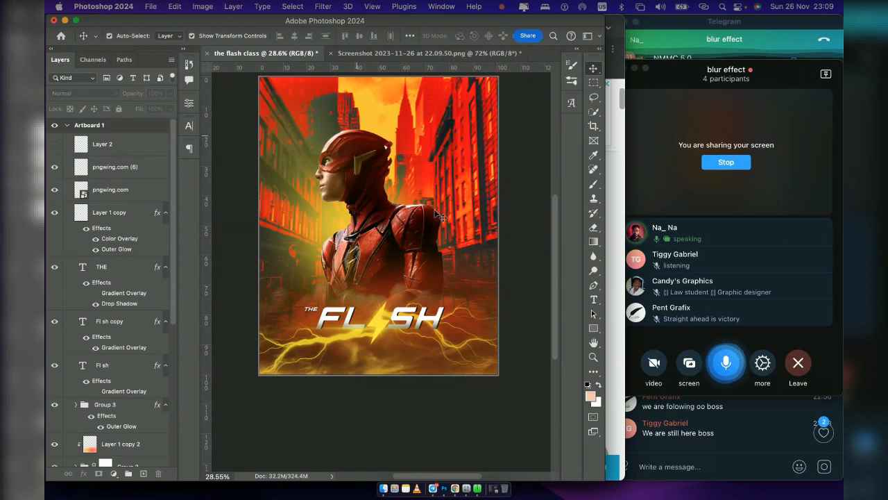
Duplicate the lens flare layer pngwing.com (6) and move the copy over the SH of the title
left_click(431, 237)
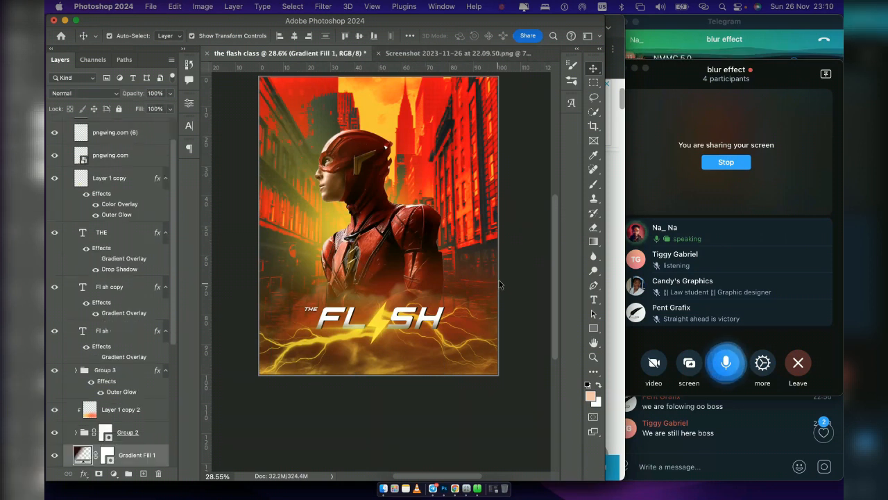
scroll(118, 158, "up", 2)
left_click(115, 167)
key("super+j")
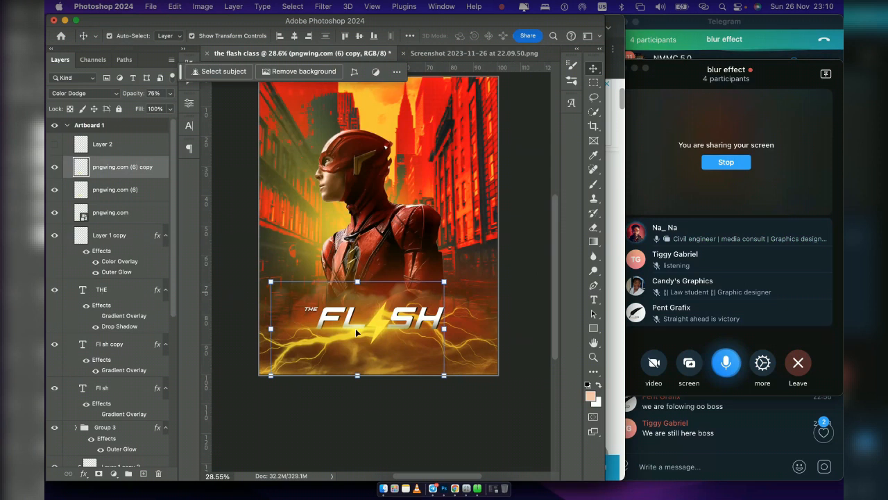
left_click_drag(357, 324, 440, 311)
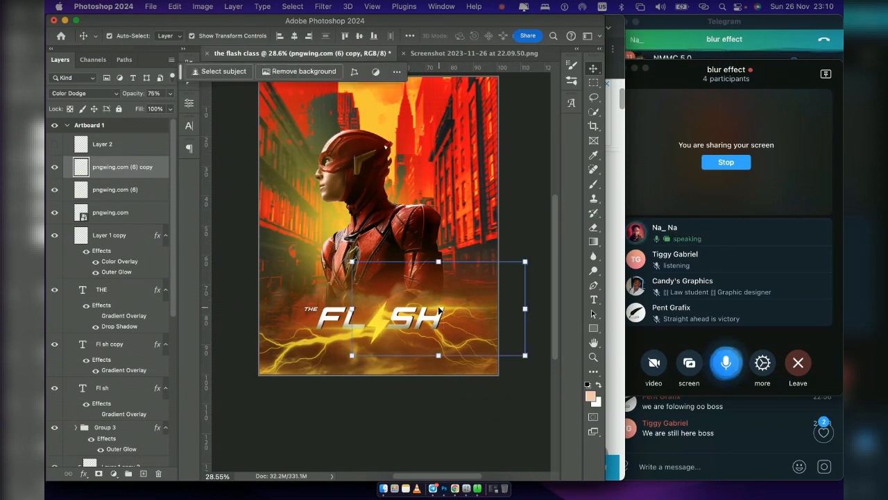
Scale the flare copy to about 84%, raise its opacity to 100%, and shift it onto the end of the title
left_click_drag(525, 302, 481, 309)
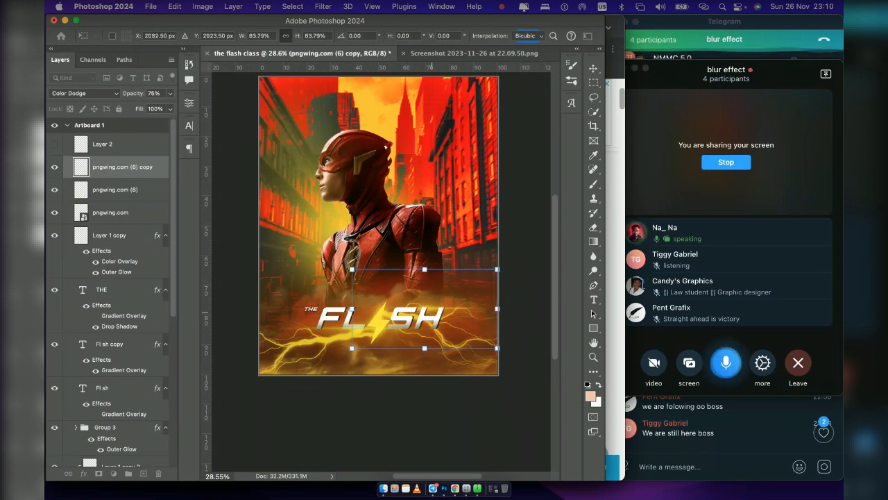
left_click_drag(133, 94, 156, 94)
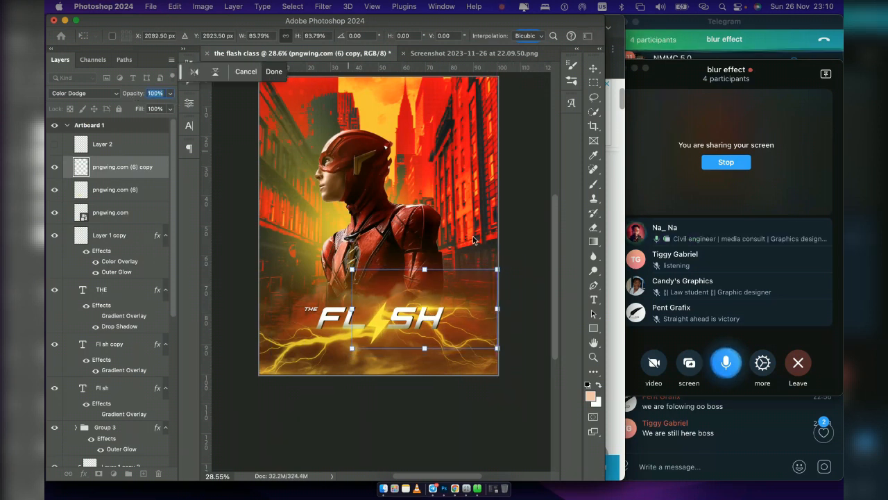
left_click_drag(429, 312, 442, 312)
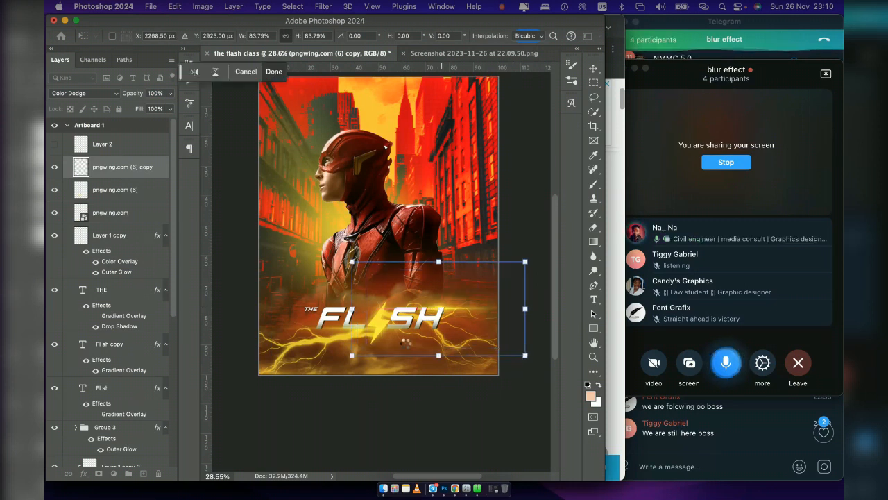
key("Return")
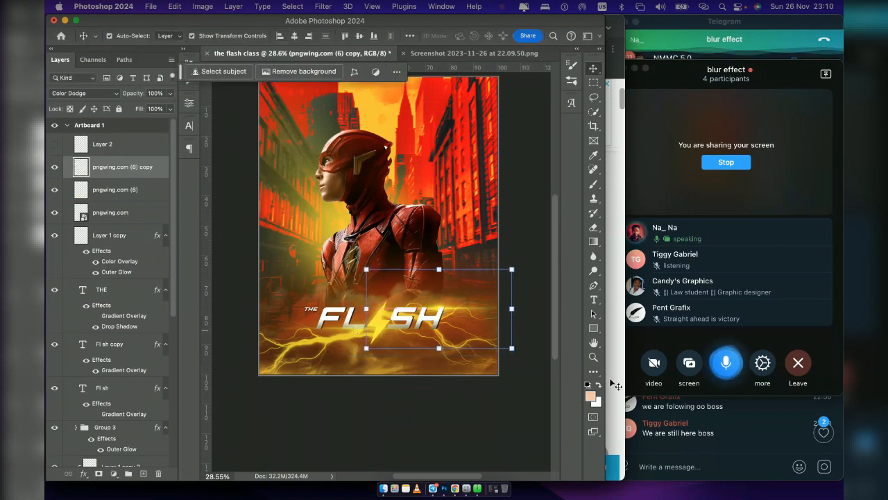
Move the original flare toward the start of the FLASH title, scale it down, and set its opacity to 100%
scroll(553, 433, "down", 5)
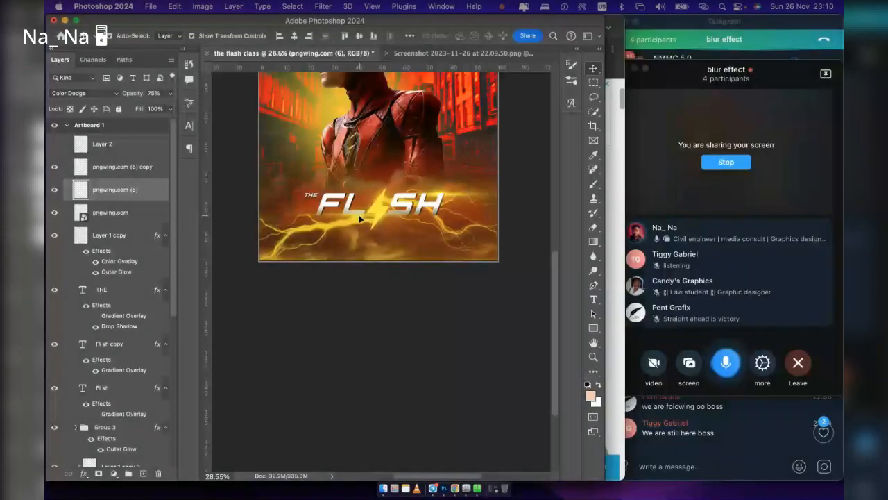
left_click_drag(359, 218, 333, 217)
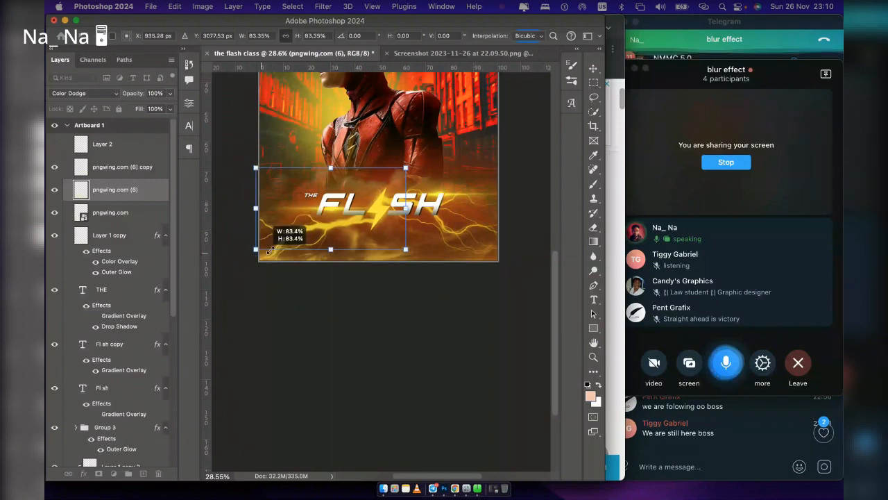
left_click_drag(254, 255, 287, 237)
key("Return")
left_click_drag(345, 204, 325, 215)
left_click(479, 332)
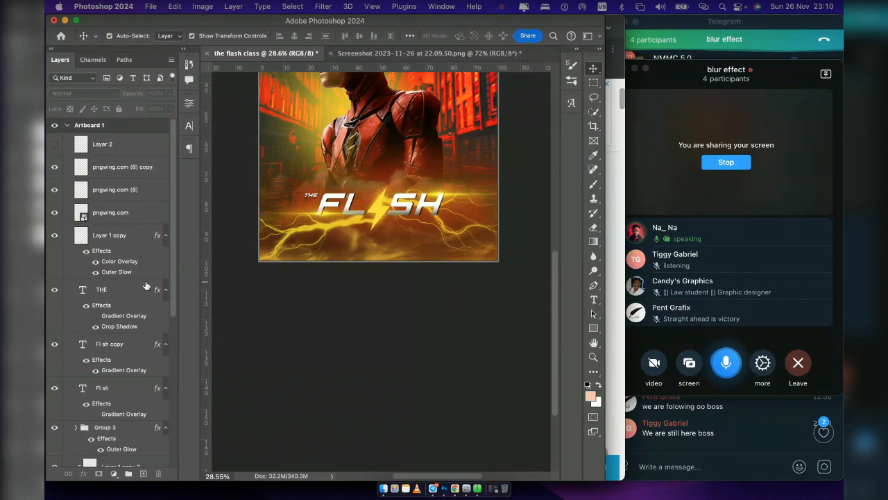
Examine Group 1 and Layer 1 beneath the title, toggling Layer 1's visibility to check its contribution to the smoke
scroll(146, 285, "down", 8)
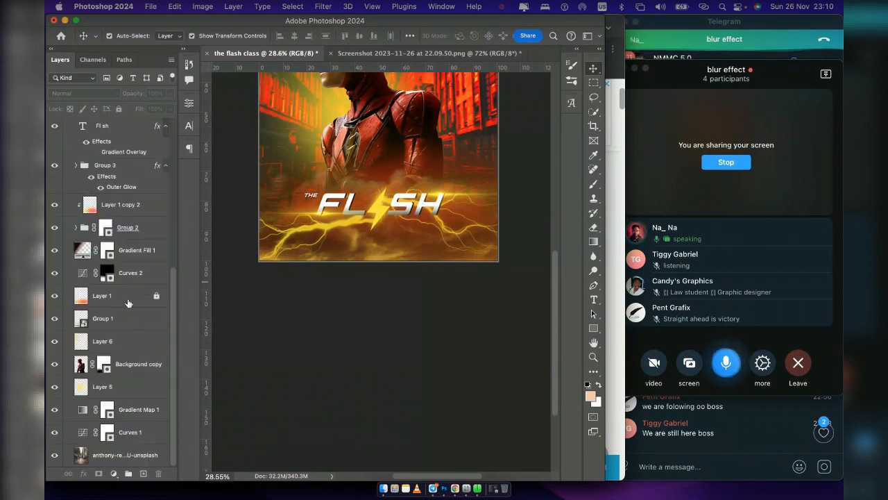
left_click(127, 297)
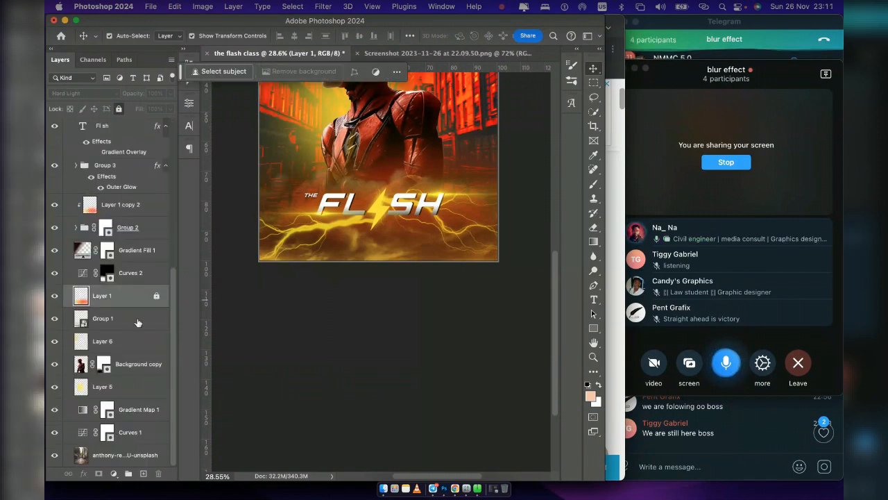
left_click(138, 321)
left_click(147, 91)
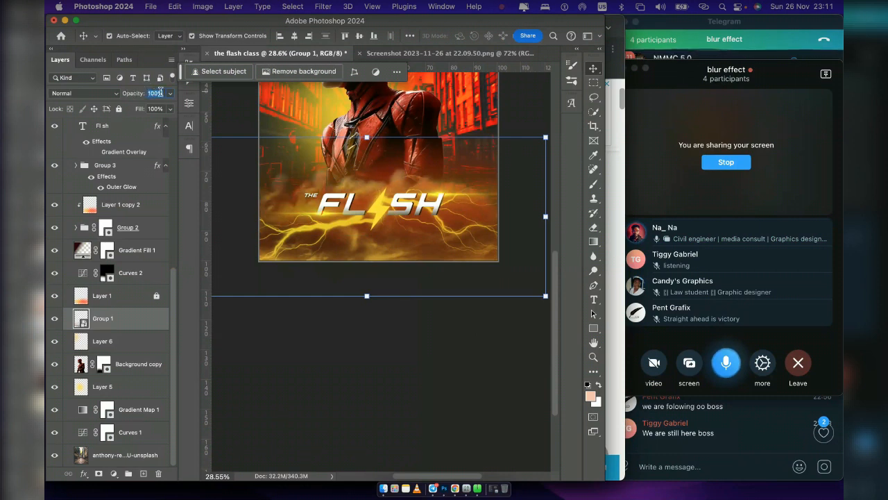
left_click(91, 319)
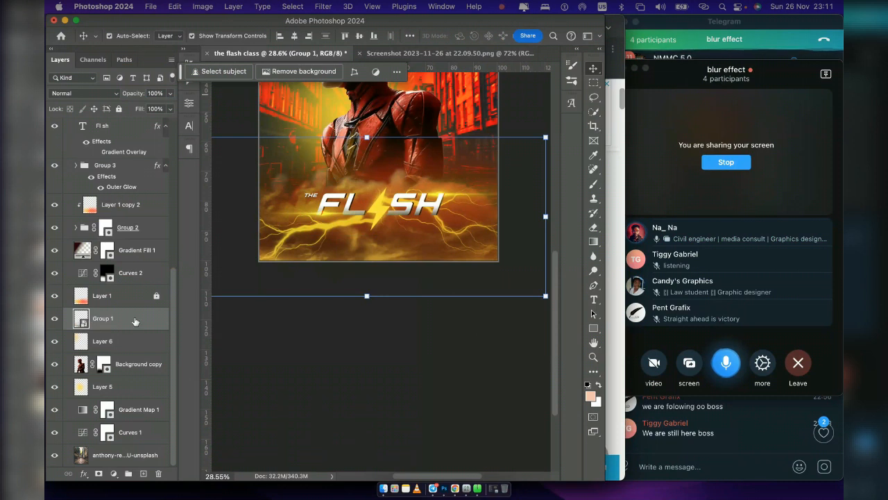
left_click(97, 296)
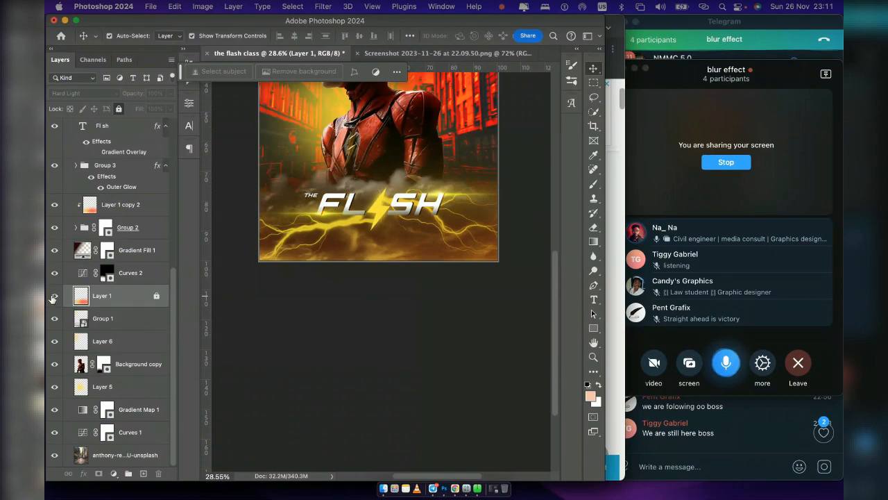
left_click(54, 296)
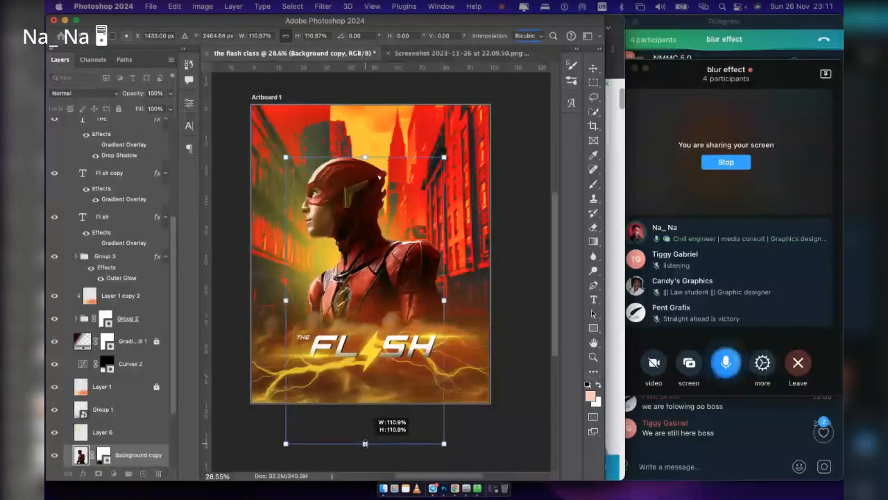
Enlarge the Flash character upward so he fills more of the poster, and duplicate his layer
left_click_drag(365, 155, 372, 128)
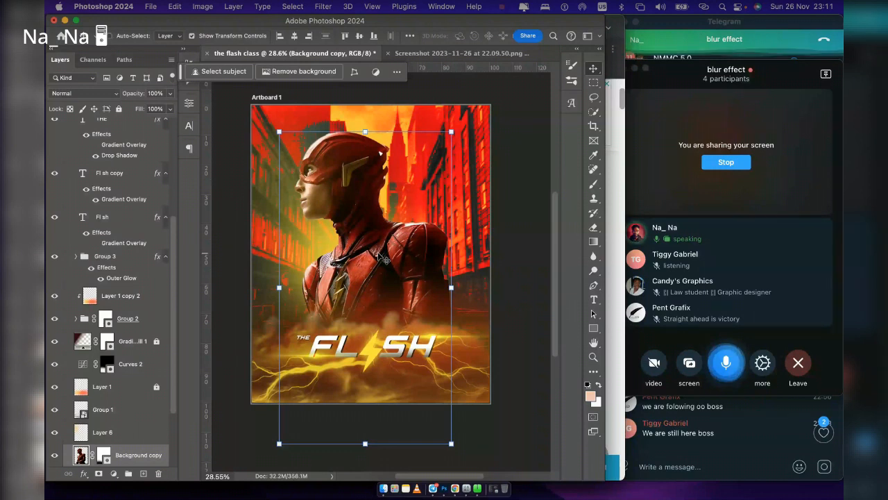
key("super+j")
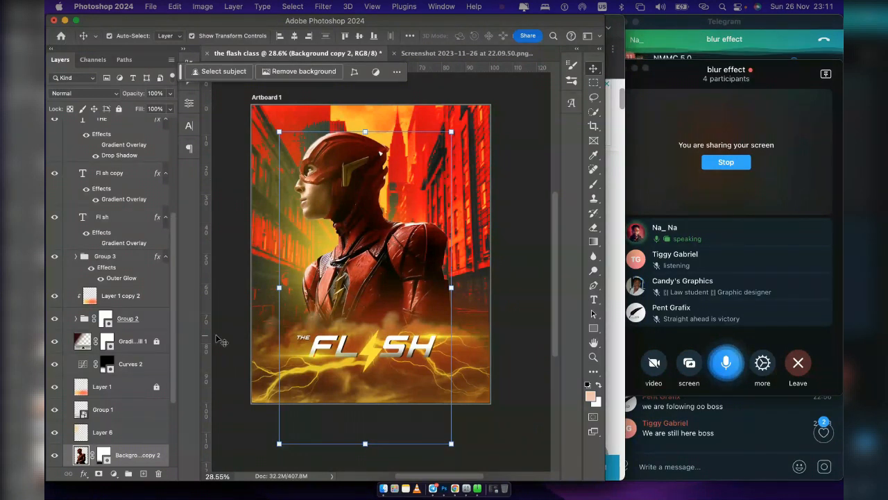
Apply a Motion Blur at a 22° angle and 162 pixels distance to the lower character layer, Background copy
scroll(87, 326, "down", 3)
left_click(125, 417)
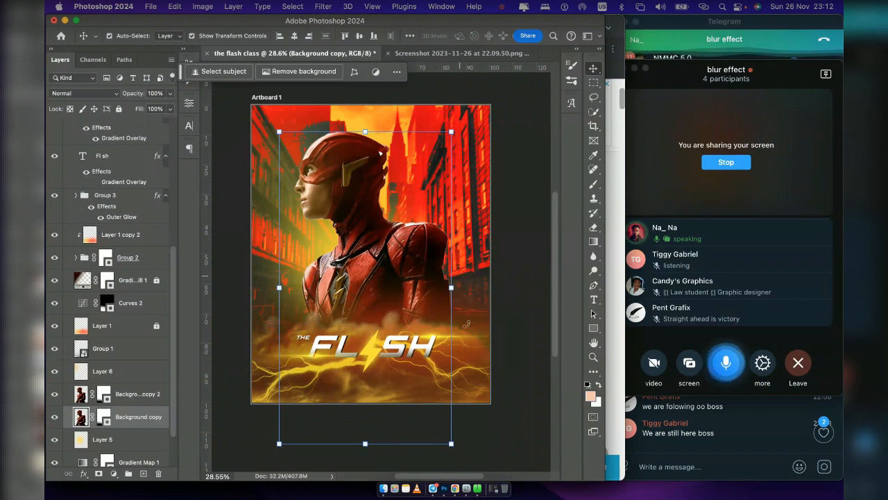
left_click(324, 7)
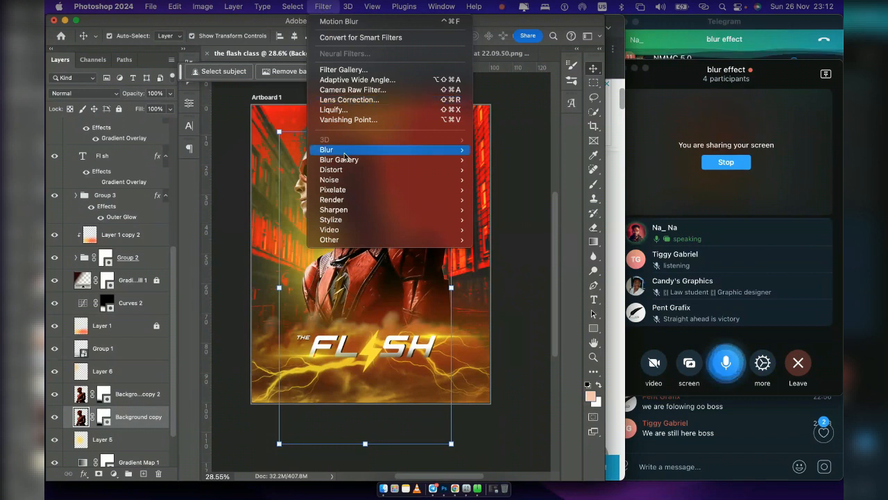
mouse_move(347, 150)
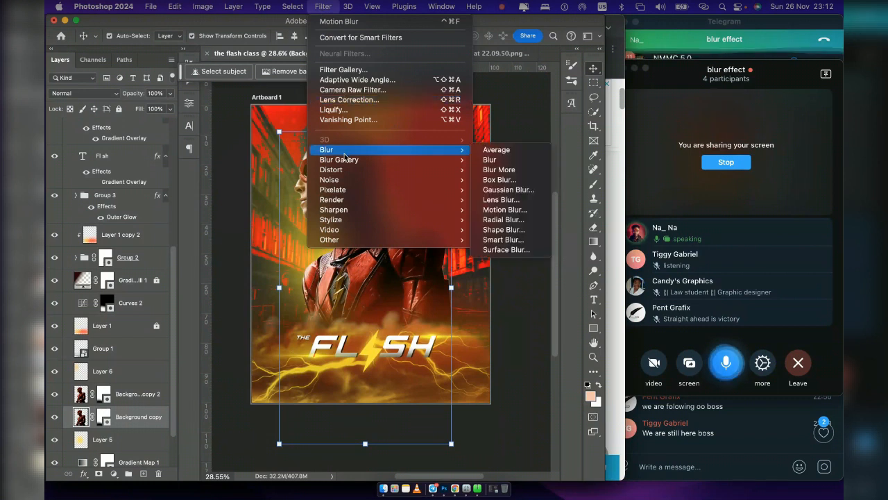
left_click(519, 212)
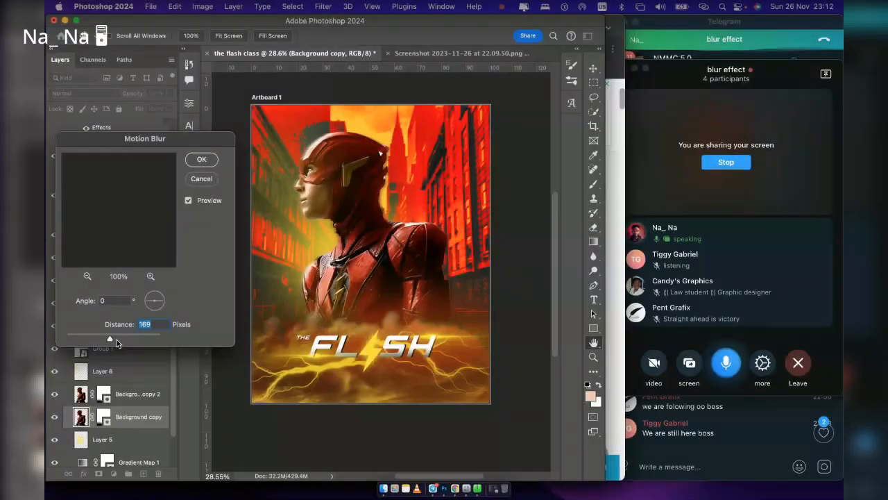
left_click_drag(116, 339, 102, 340)
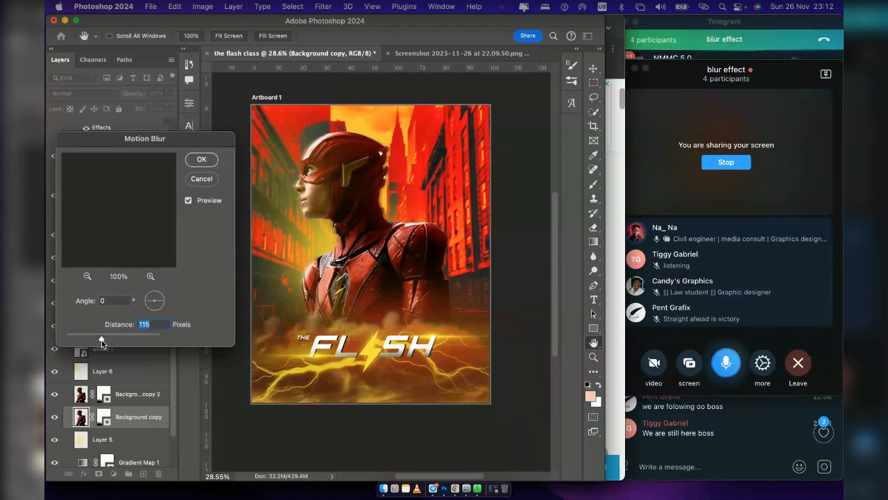
left_click(162, 297)
left_click_drag(164, 298, 164, 297)
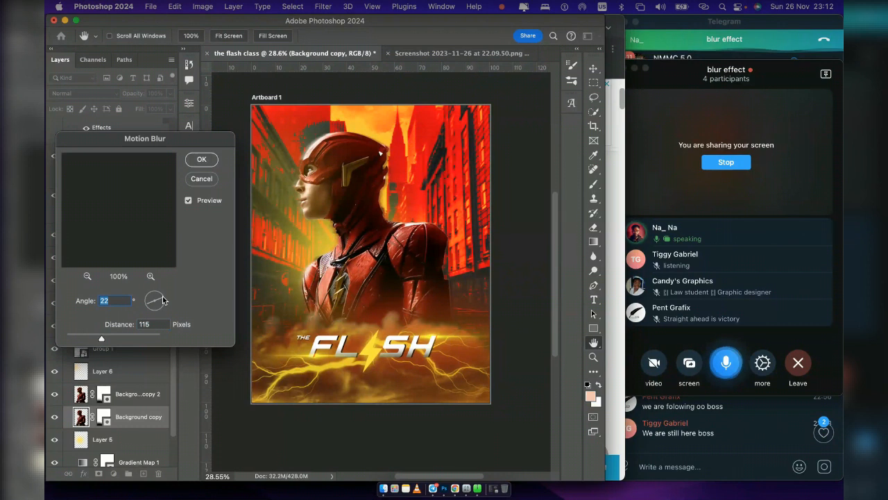
left_click_drag(102, 339, 108, 341)
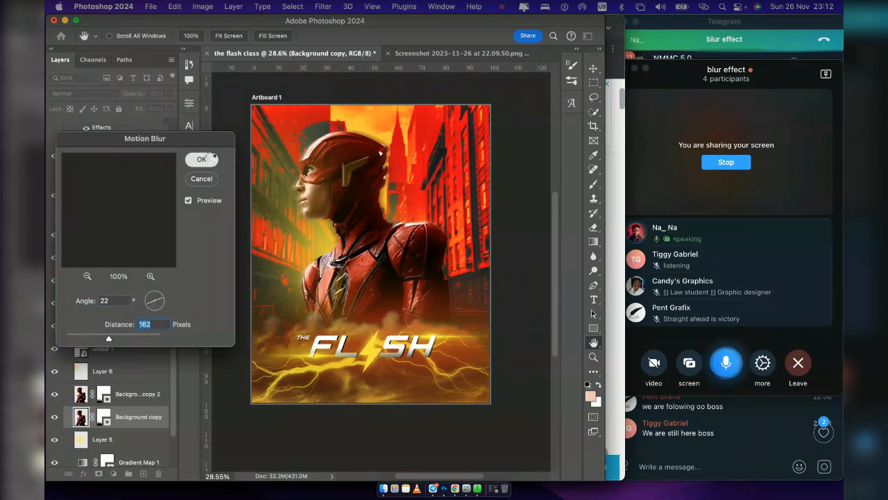
left_click(202, 159)
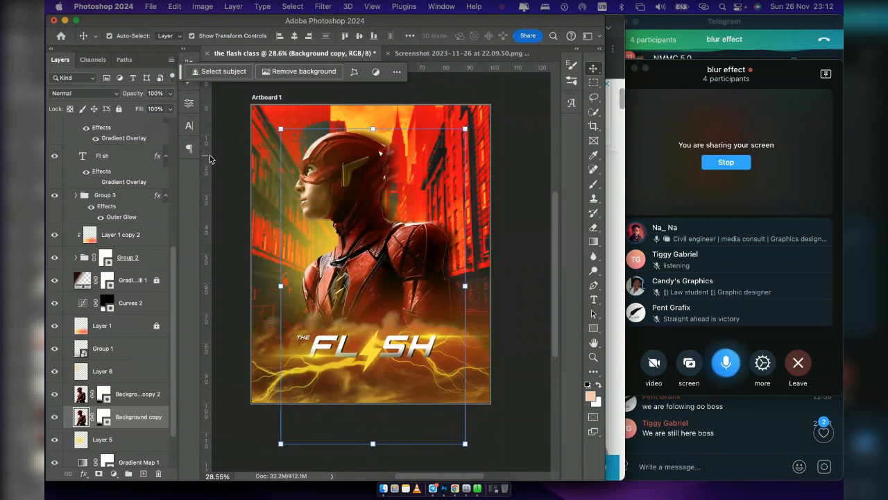
Set the blend mode of the blurred Background copy layer to Hard Light
left_click(102, 93)
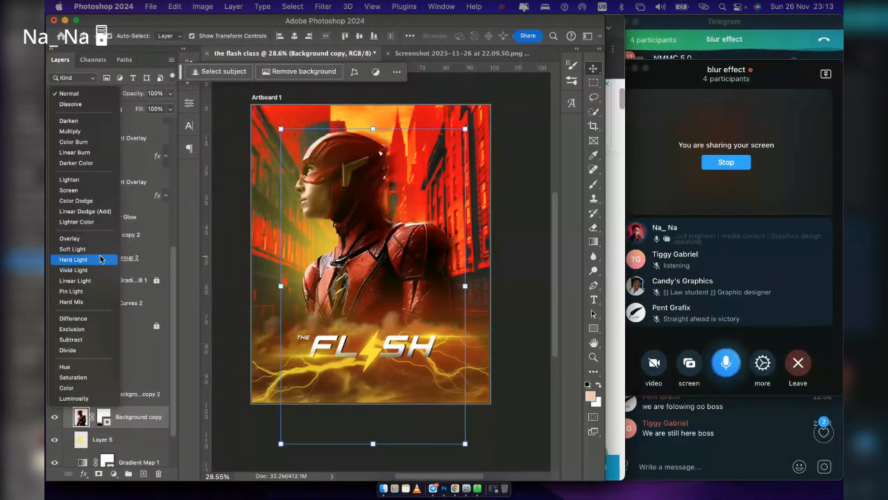
left_click(101, 259)
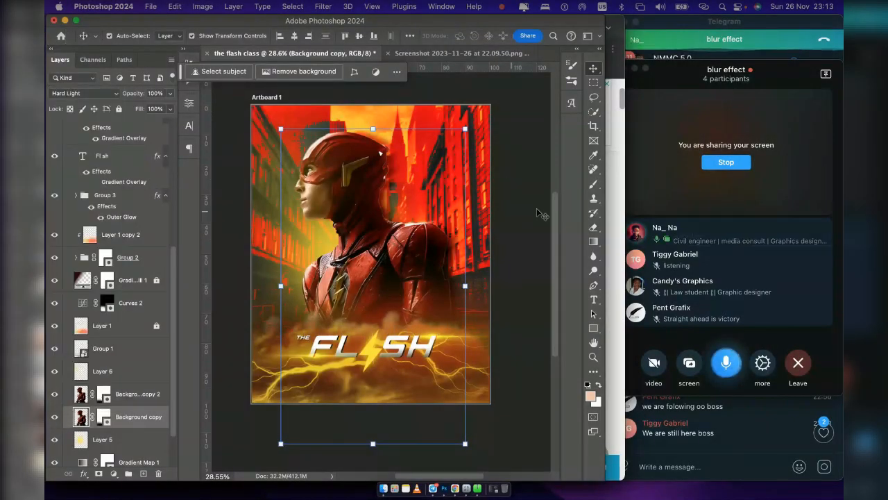
left_click(539, 212)
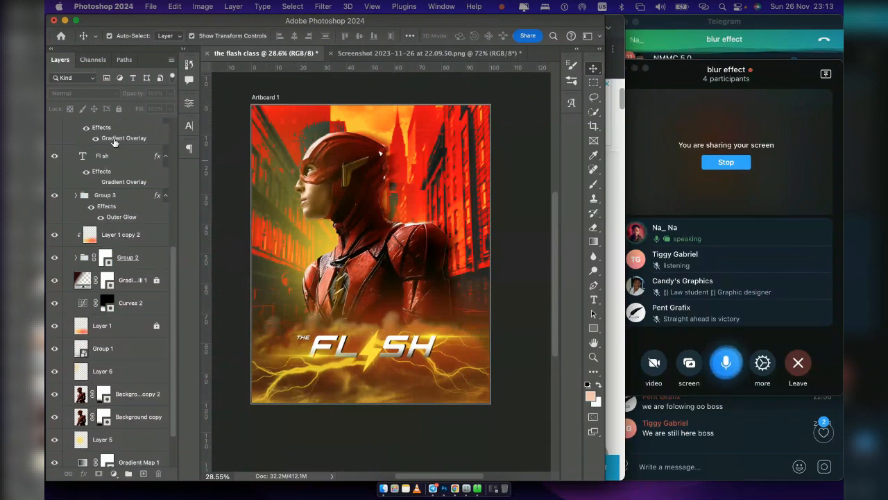
Paint a #ff3030 red glow over the character's back and shoulder on a new layer above Background copy 2, in Screen mode
scroll(114, 142, "up", 5)
scroll(115, 143, "down", 4)
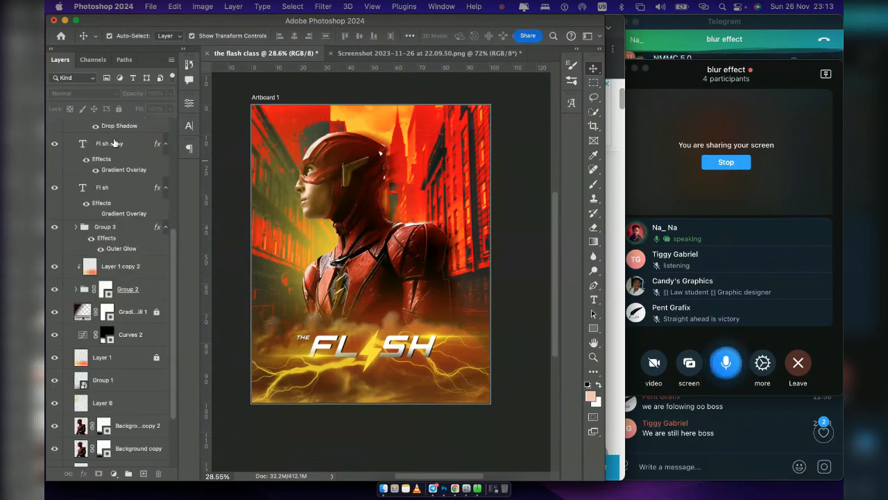
scroll(115, 143, "down", 4)
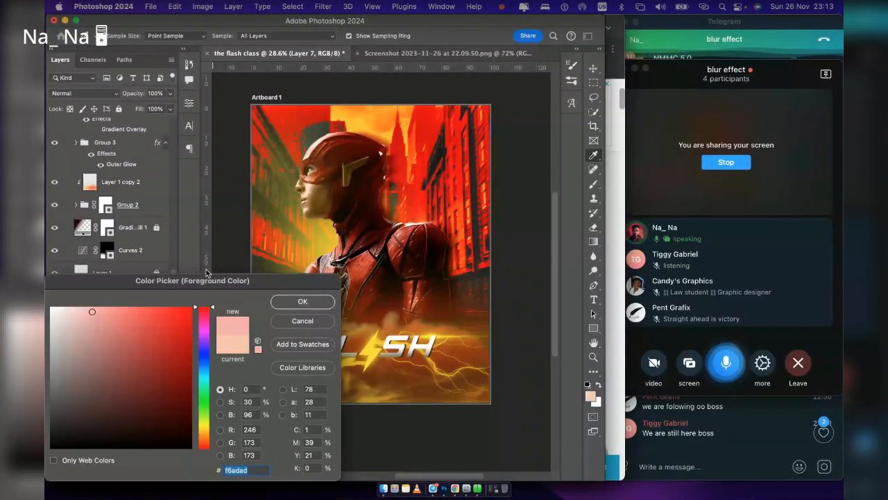
left_click_drag(166, 309, 165, 285)
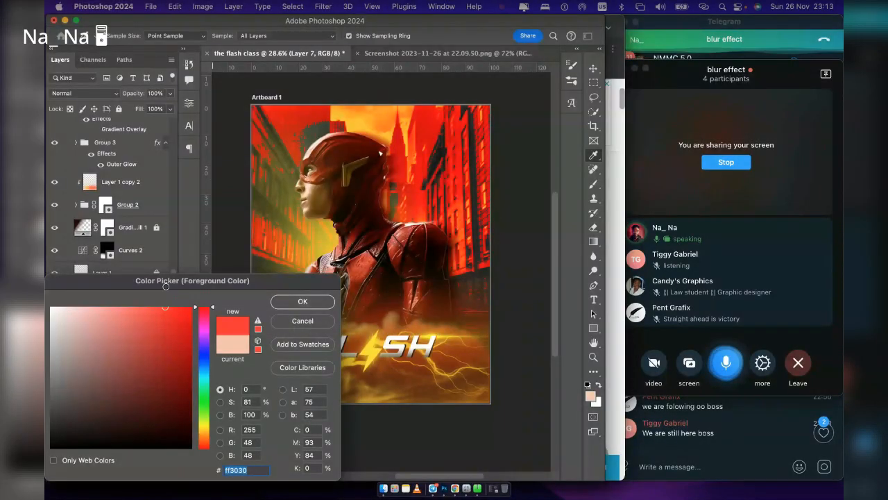
left_click(303, 301)
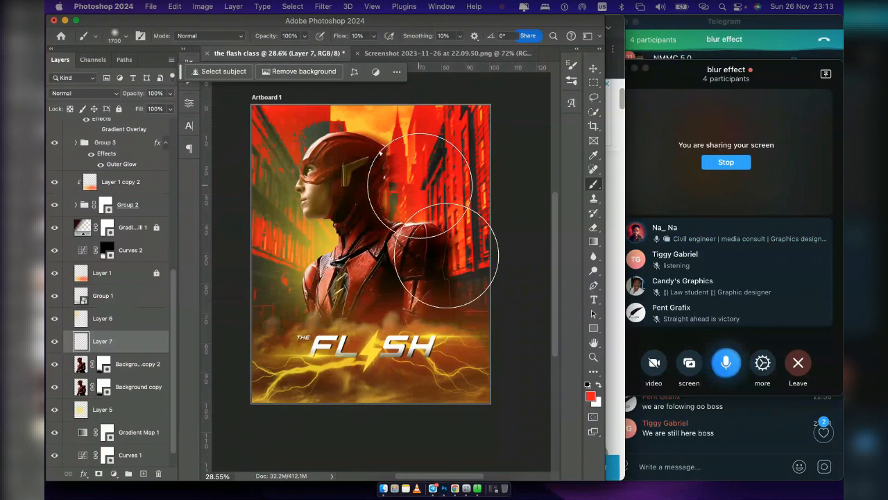
mouse_move(420, 186)
left_mouse_down()
mouse_move(476, 310)
mouse_move(429, 194)
mouse_move(442, 242)
mouse_move(472, 291)
left_mouse_up()
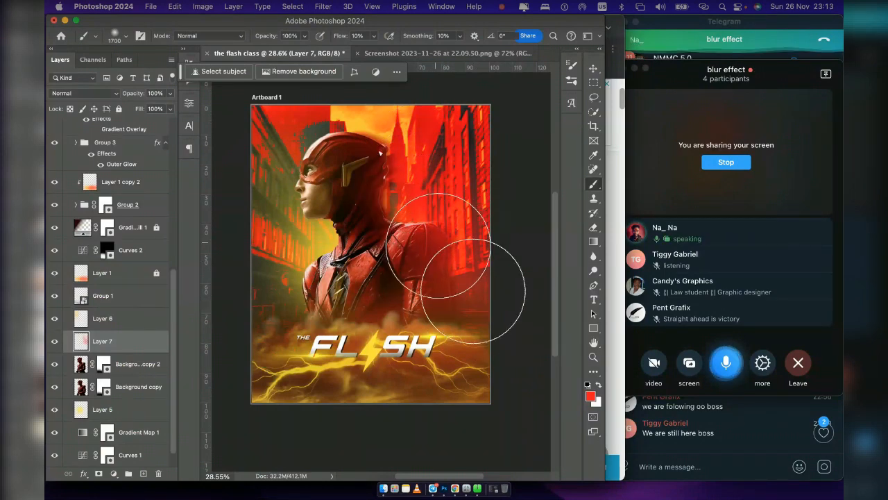
left_click(92, 96)
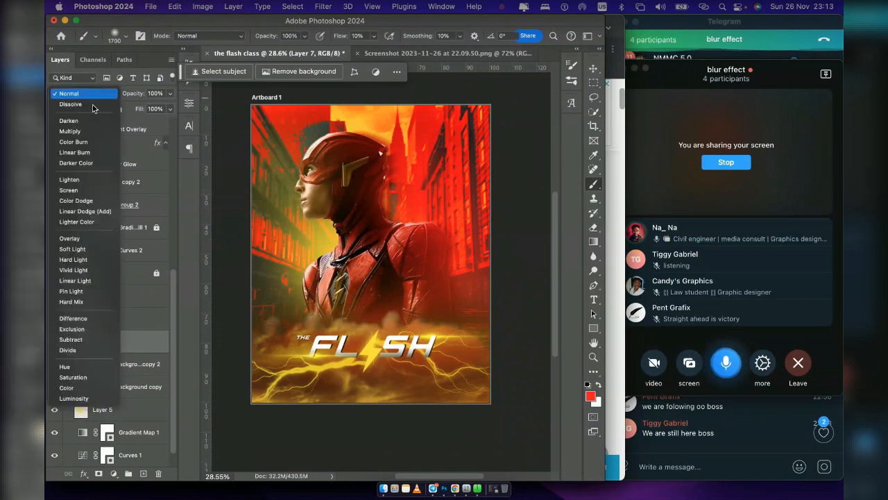
left_click(91, 191)
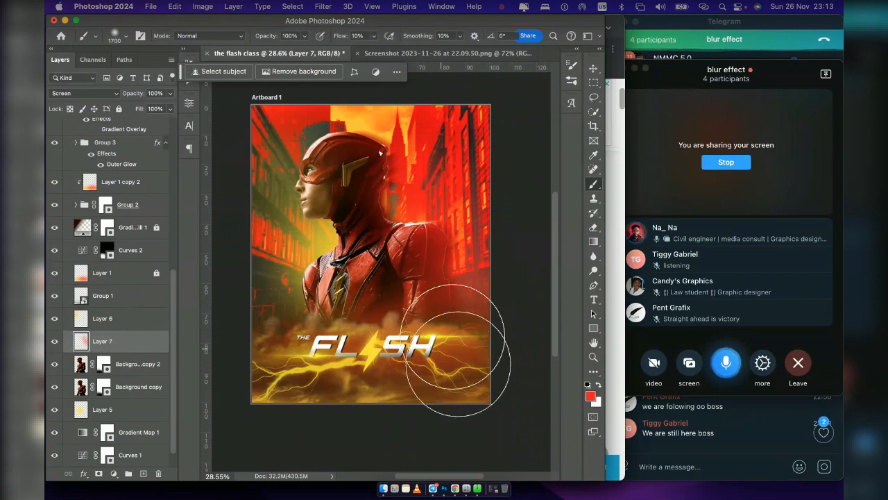
Move the red glow layer directly below Layer 2 and set its blend mode to Color Dodge
scroll(138, 312, "up", 5)
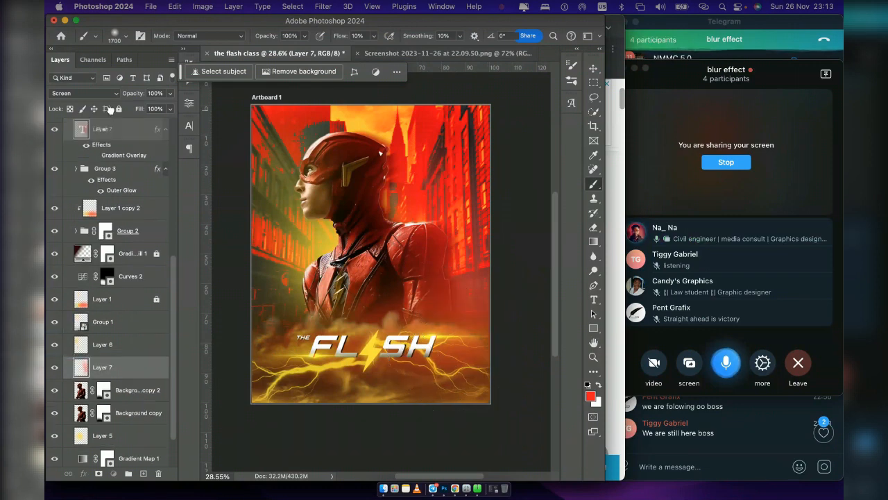
left_click_drag(109, 110, 125, 165)
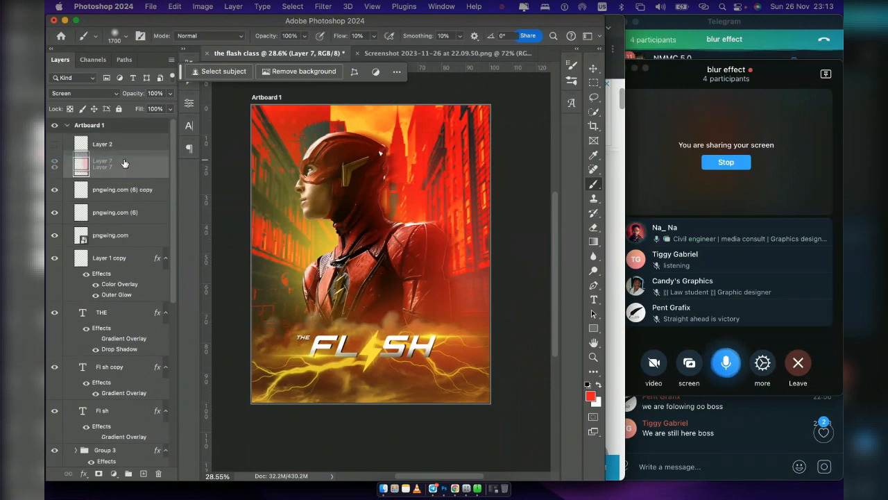
left_click(96, 90)
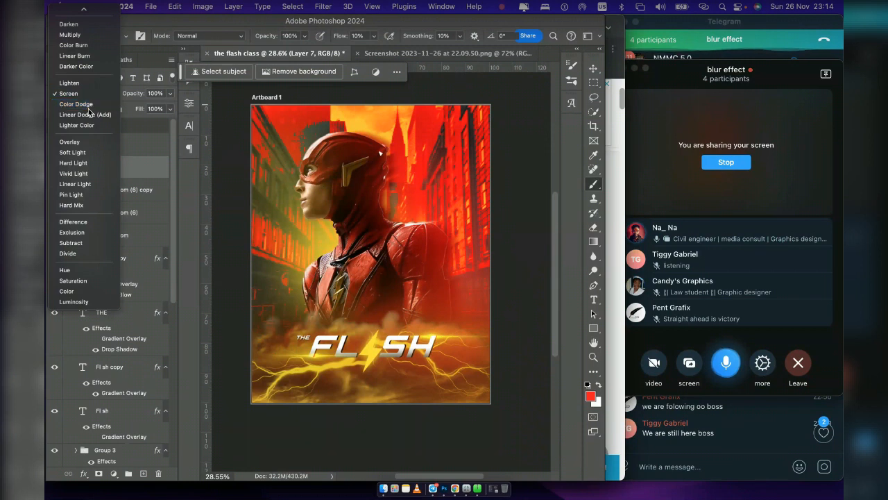
left_click(75, 104)
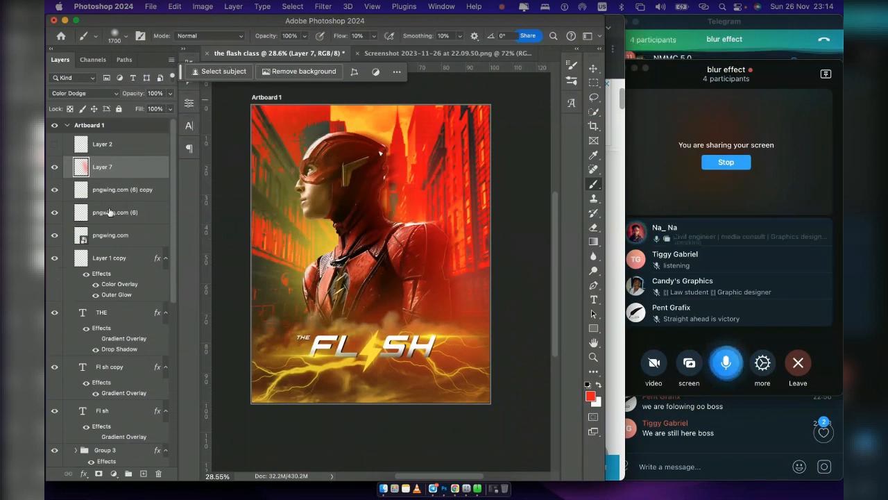
Set Layer 5, the yellow glow, to the Screen blend mode at 53% opacity
scroll(110, 213, "down", 10)
left_click(132, 382)
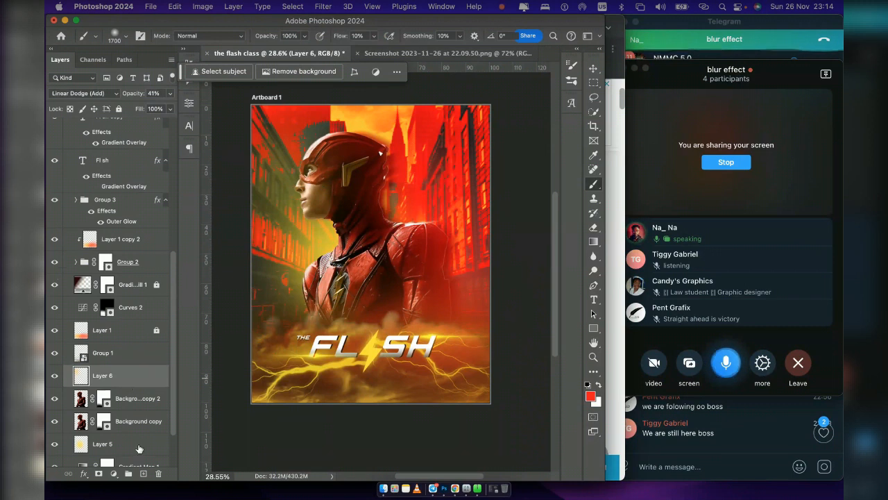
left_click(138, 448)
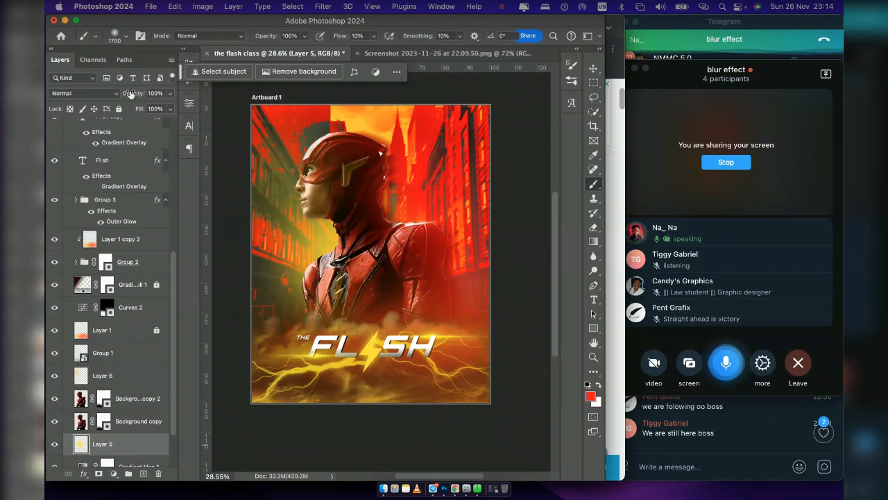
left_click_drag(143, 94, 120, 93)
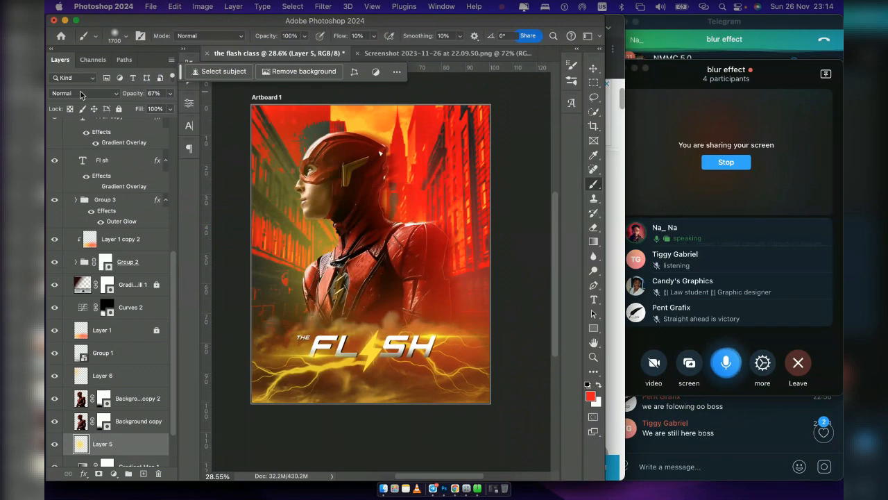
left_click(80, 93)
left_click(79, 189)
left_click_drag(136, 94, 132, 96)
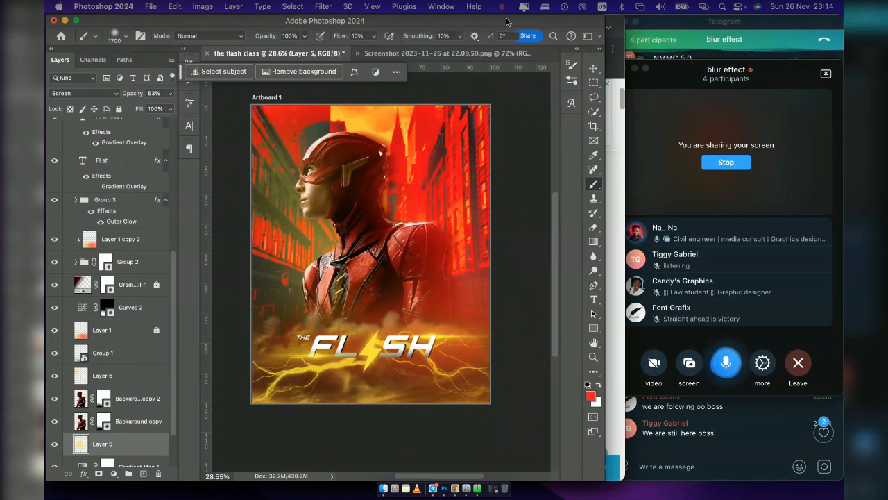
left_click(593, 69)
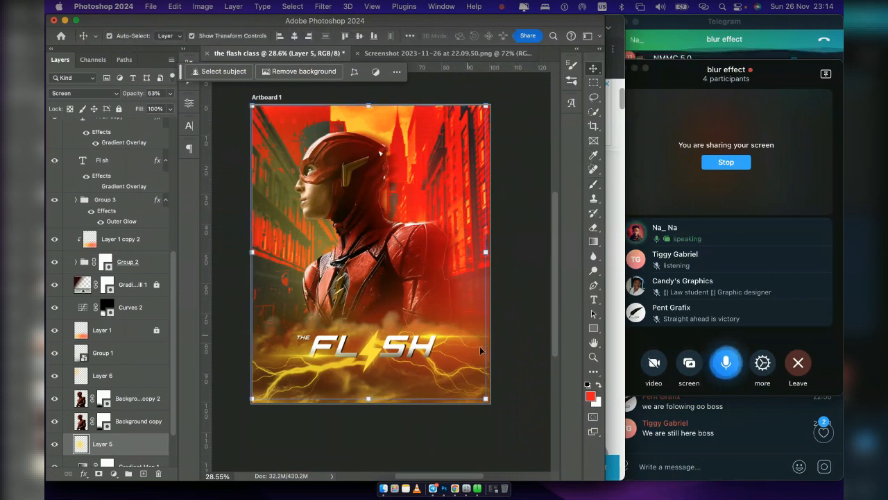
left_click(524, 317)
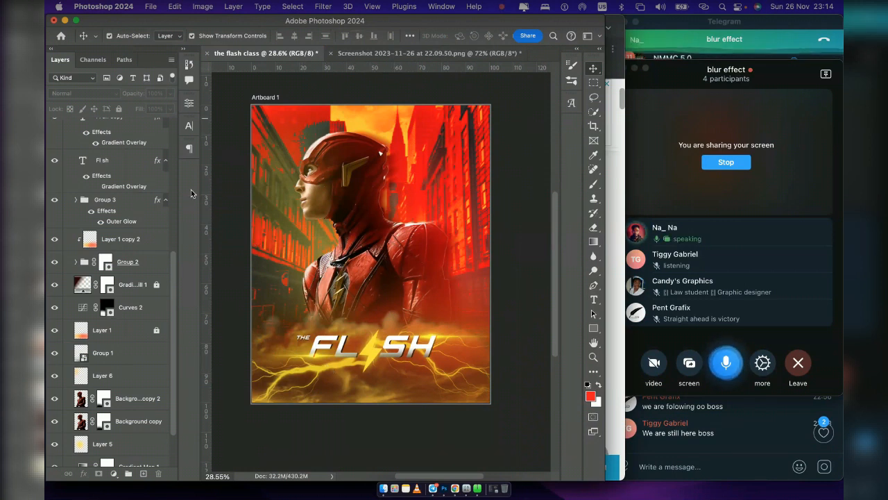
Add the tagline "run barry run" as a new BN Elements text layer below the FLASH title
scroll(109, 199, "up", 10)
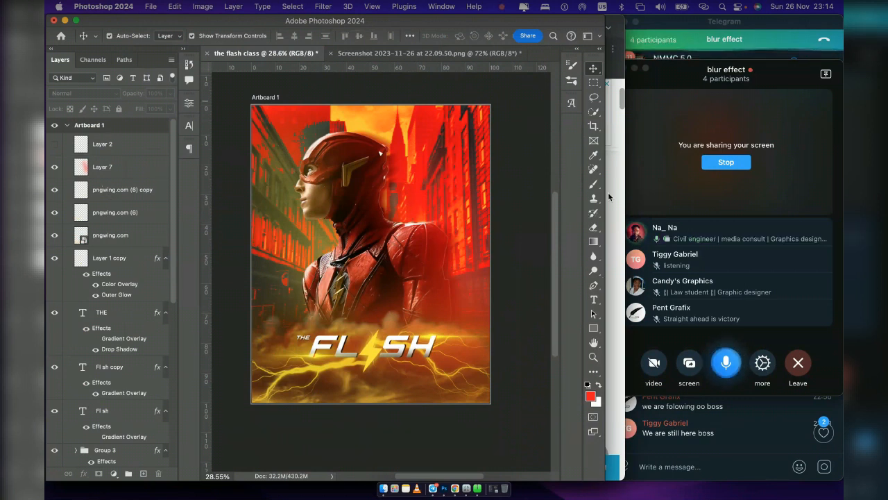
left_click(595, 303)
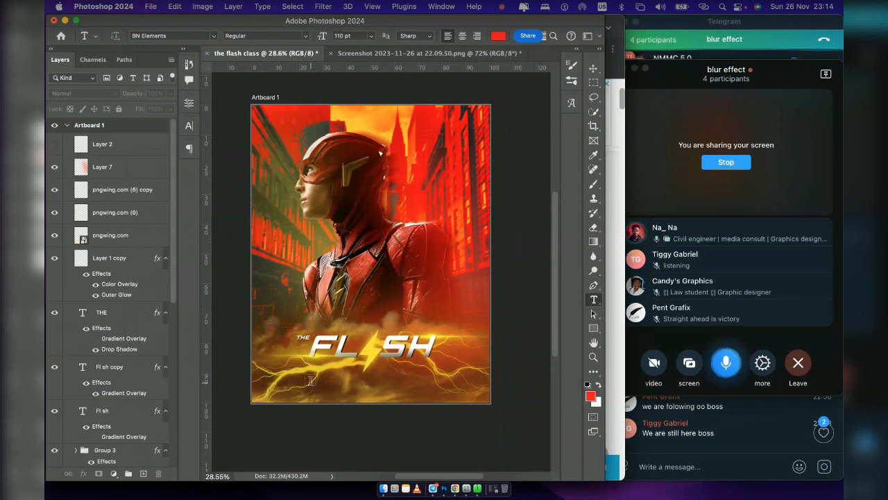
left_click(311, 381)
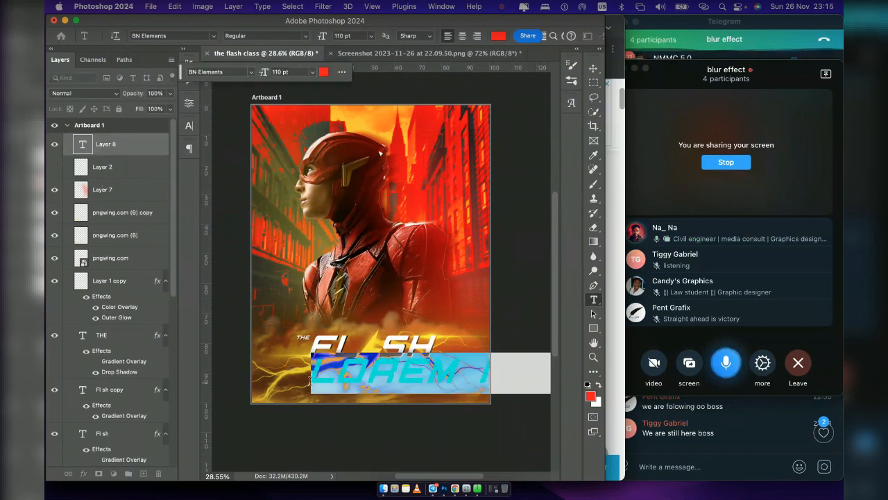
type("CUN BA")
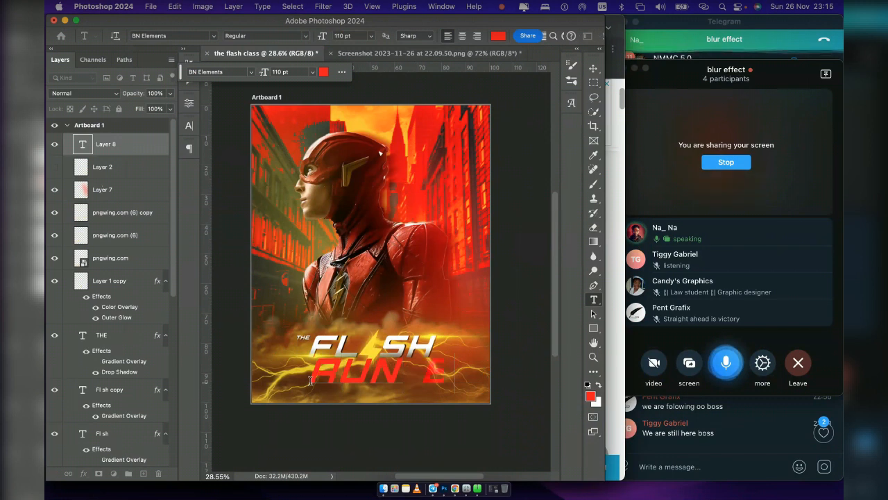
Recolor the whole tagline white and set its font size to 14 pt
key("super")
key("super+a")
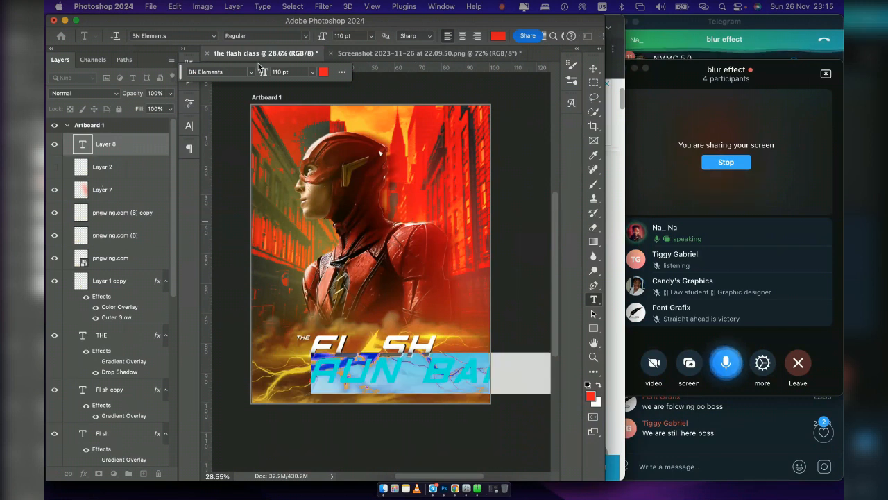
left_click(323, 72)
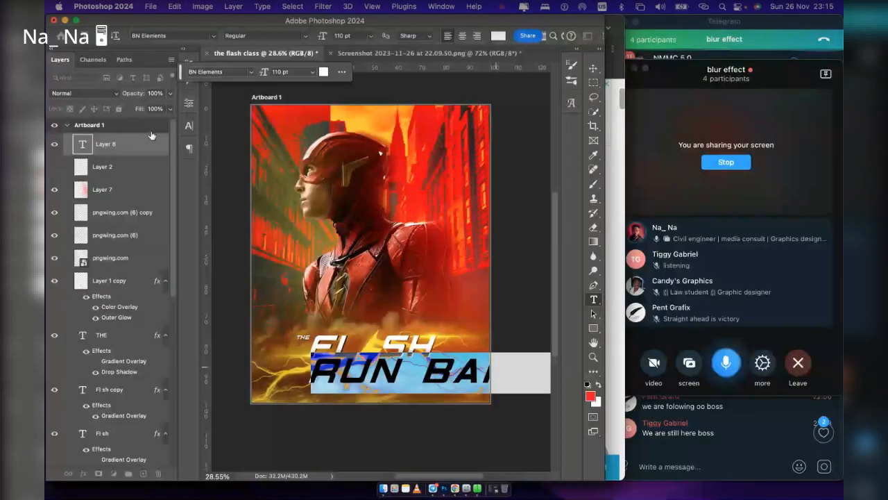
left_click(189, 126)
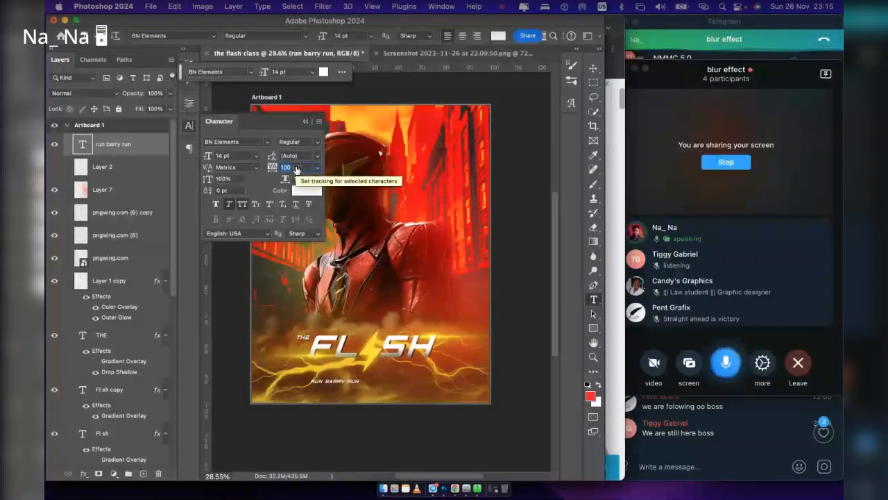
Widen the tagline's letter tracking to 1240
left_click(296, 167)
key("Up")
key("Up")
key("Up")
key("Up")
key("Up")
key("Up")
key("Up")
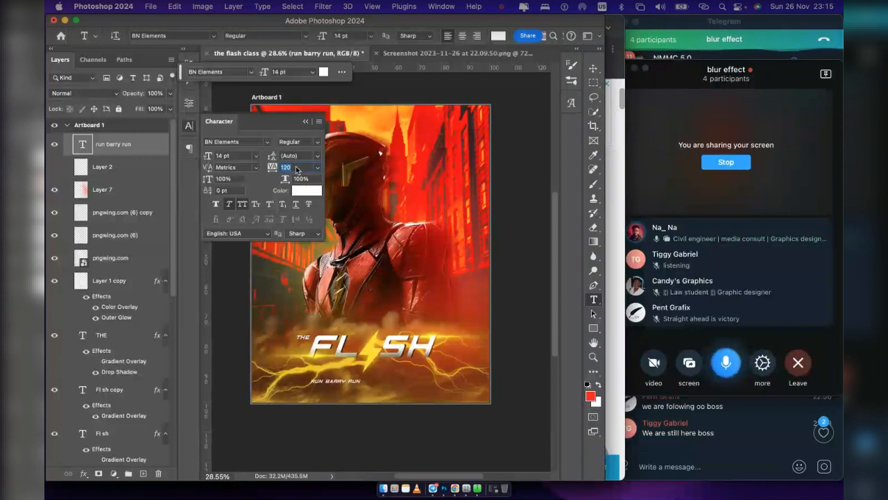
key("Up")
key("Up")
key("Up")
key("Up")
key("Up")
key("Up")
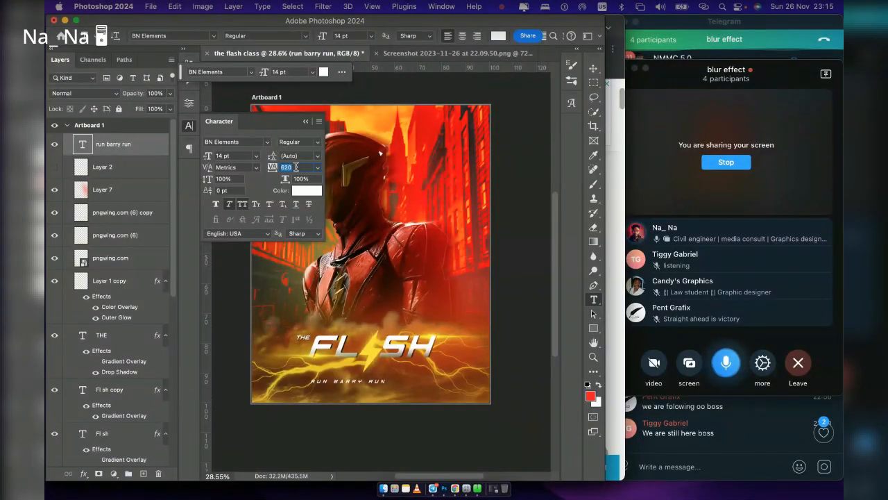
key("Up")
key("Up")
key("Up")
key("Up")
key("Up")
key("Up")
key("Up")
key("Up")
key("Up")
key("Up")
key("Up")
key("Up")
key("Up")
key("Up")
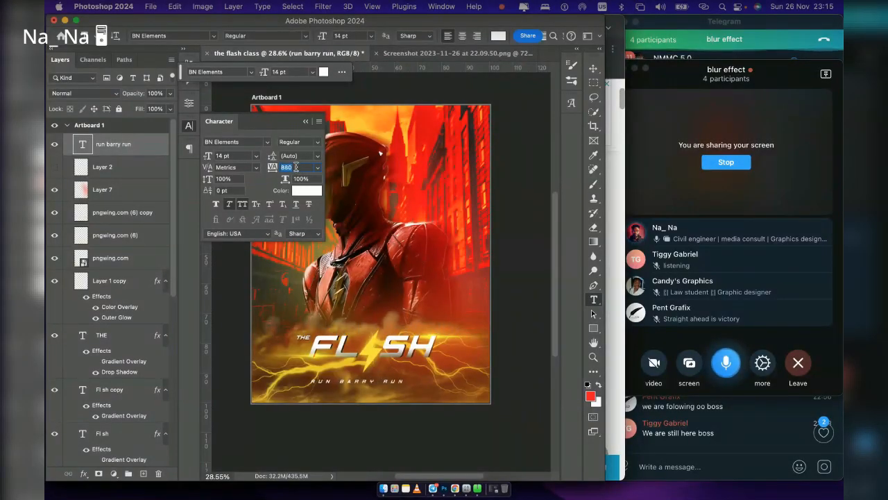
key("Up")
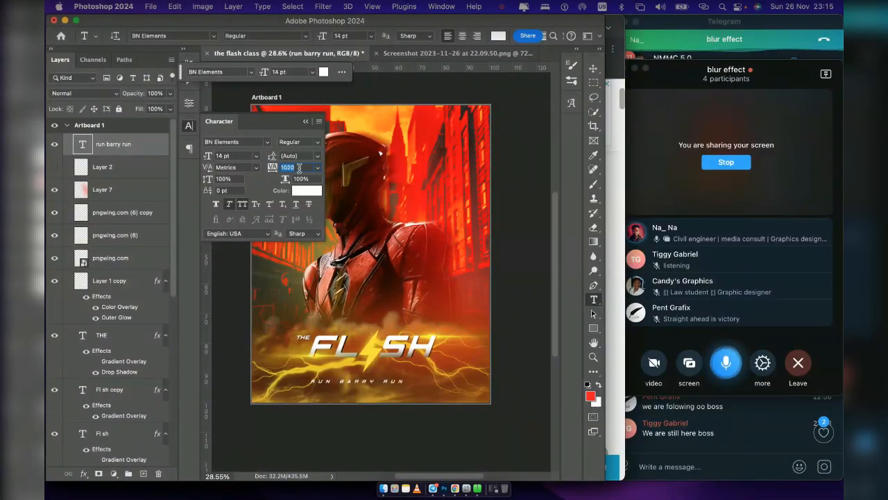
key("Up")
key("Up")
key("Up")
key("Up")
key("Up")
key("Up")
key("Up")
key("Up")
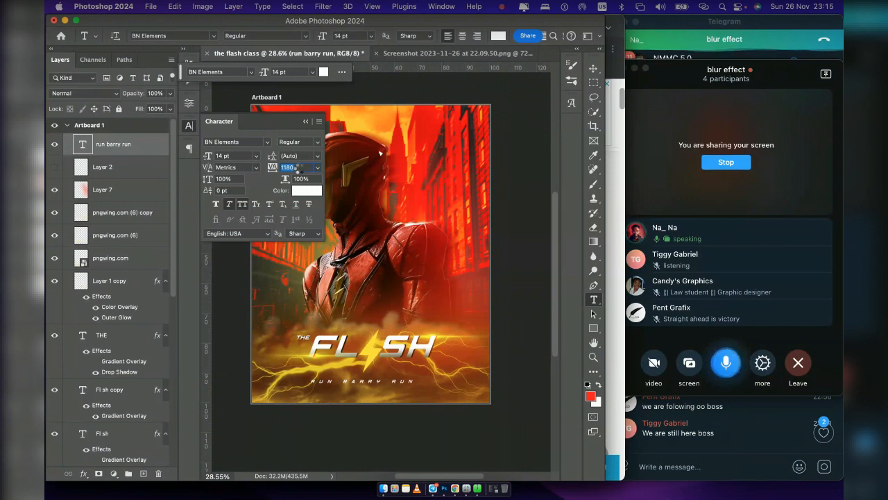
key("Up")
key("Up")
key("Up")
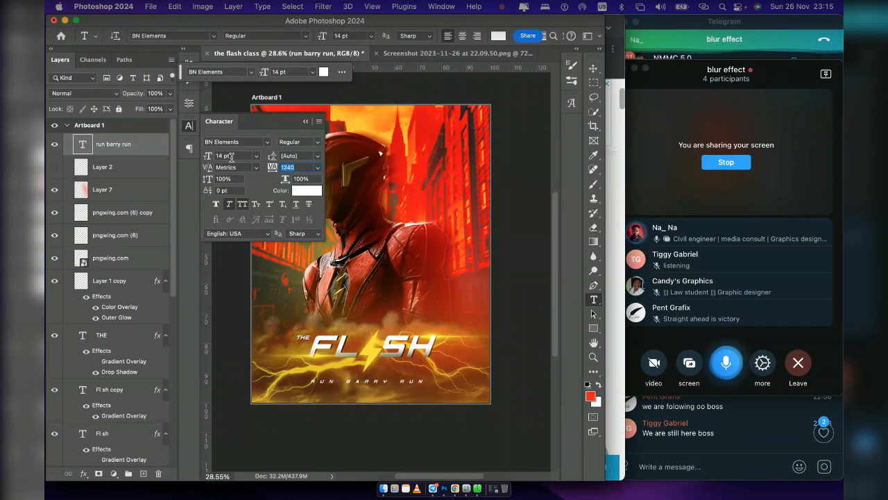
Set the tagline's font size to 13 pt and tracking to 2000, and place it just above the title
left_click(232, 157)
key("Down")
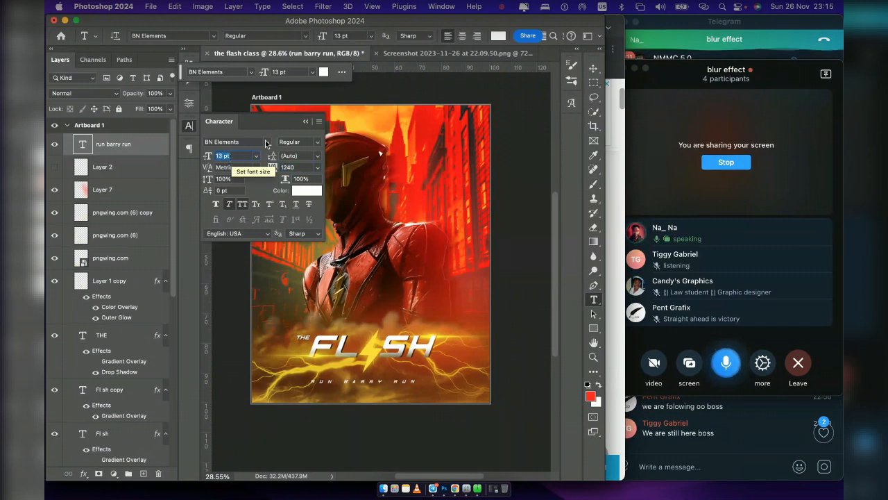
left_click(304, 167)
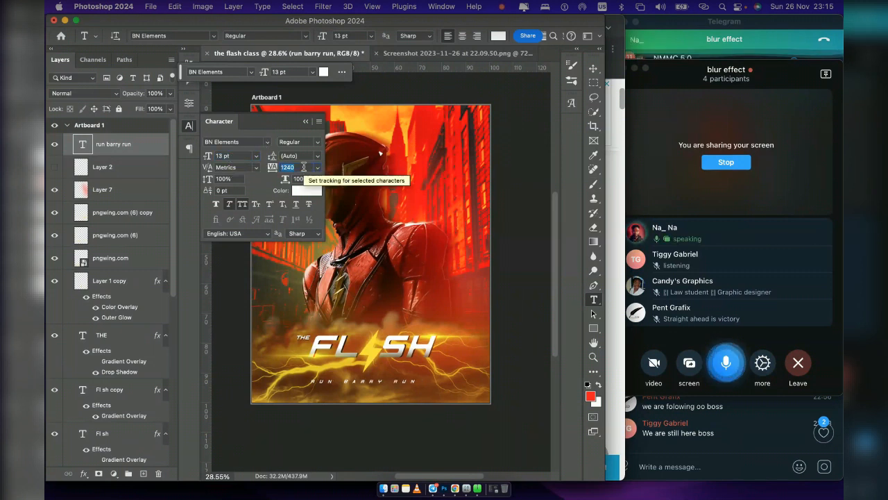
type("2000")
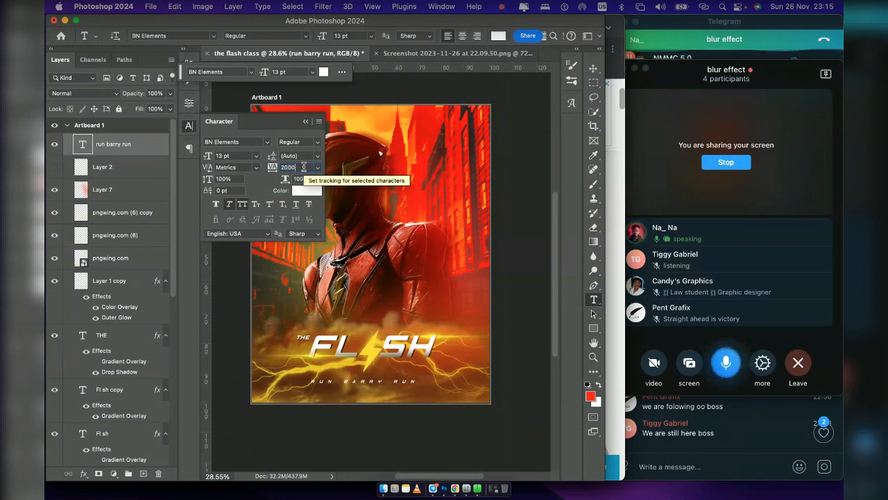
key("Return")
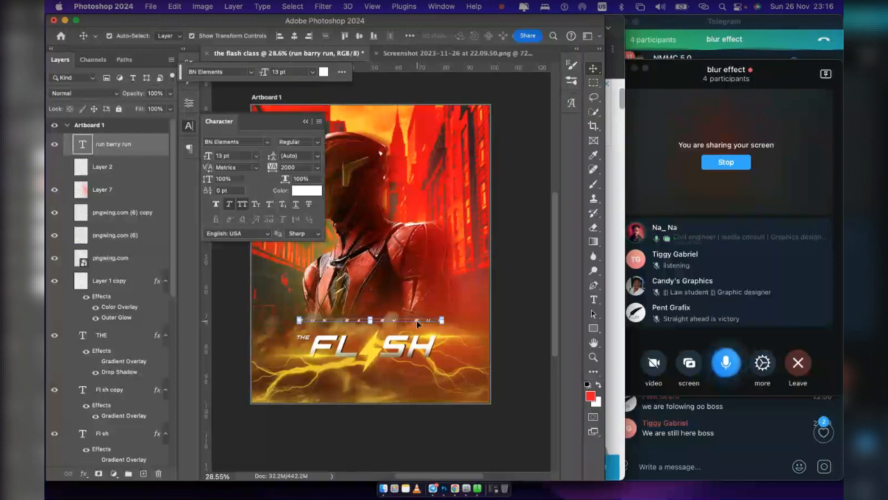
Duplicate the tagline layer, then rasterize the original and apply a Motion Blur with a 0° angle and 162 pixels distance
key("super+j")
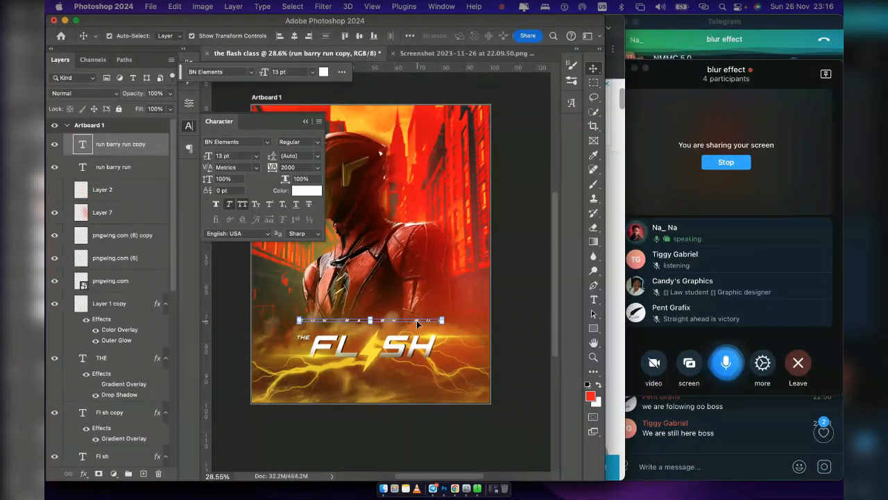
left_click(144, 167)
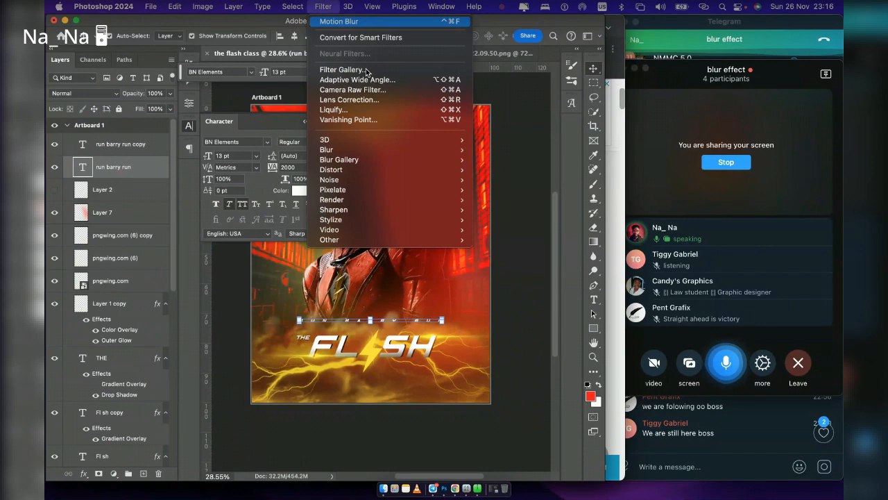
mouse_move(428, 151)
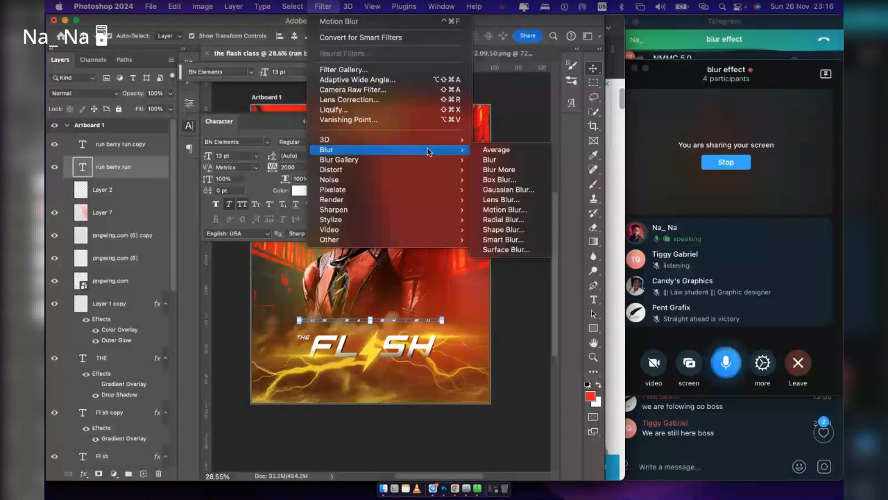
left_click(515, 209)
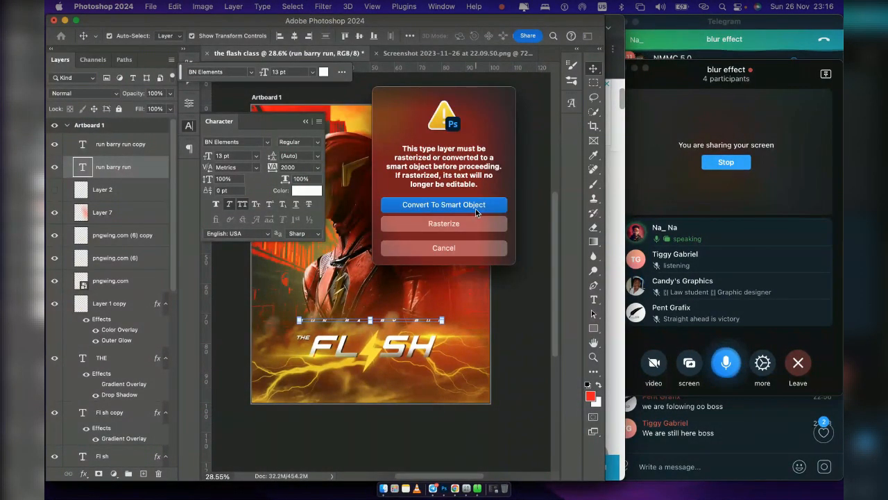
left_click(476, 223)
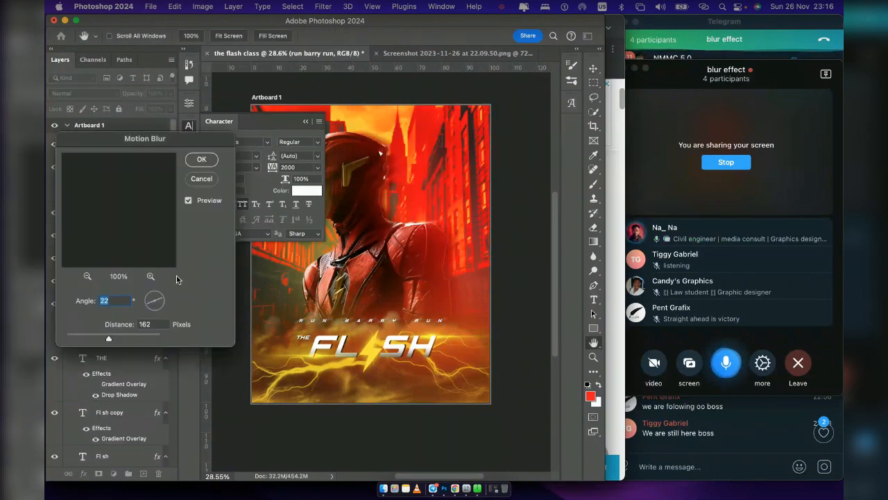
type("0")
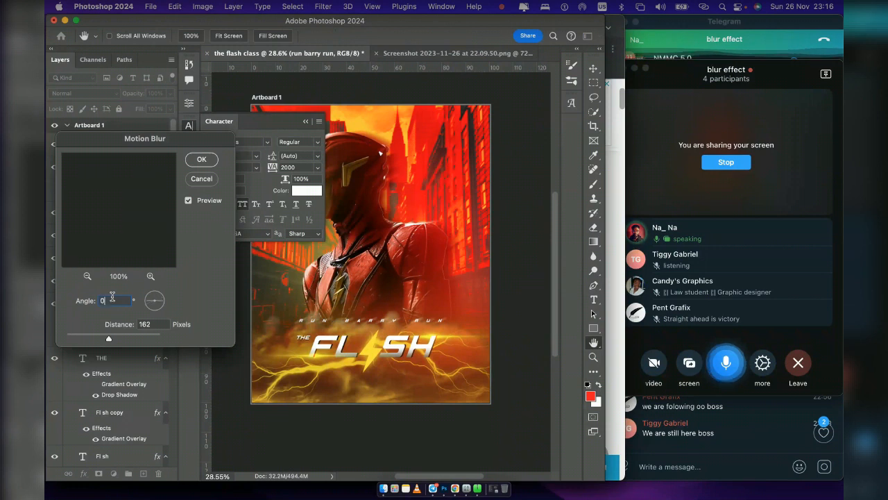
key("Return")
key("v")
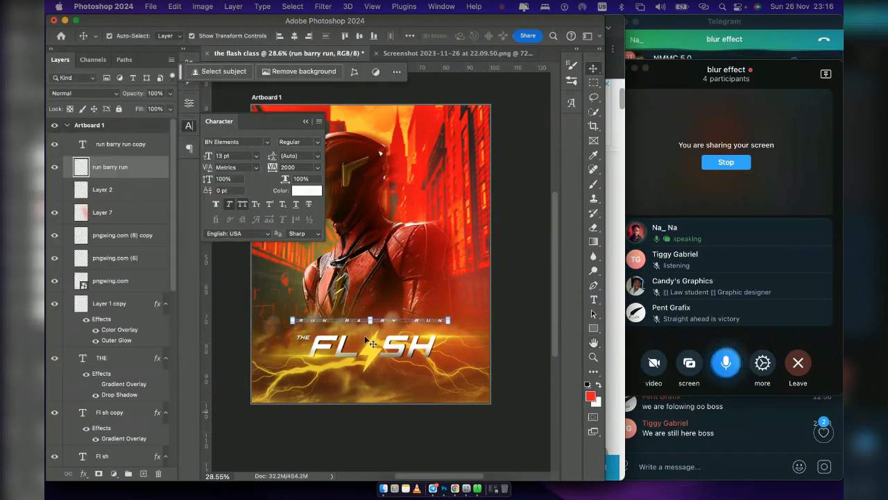
left_click(504, 284)
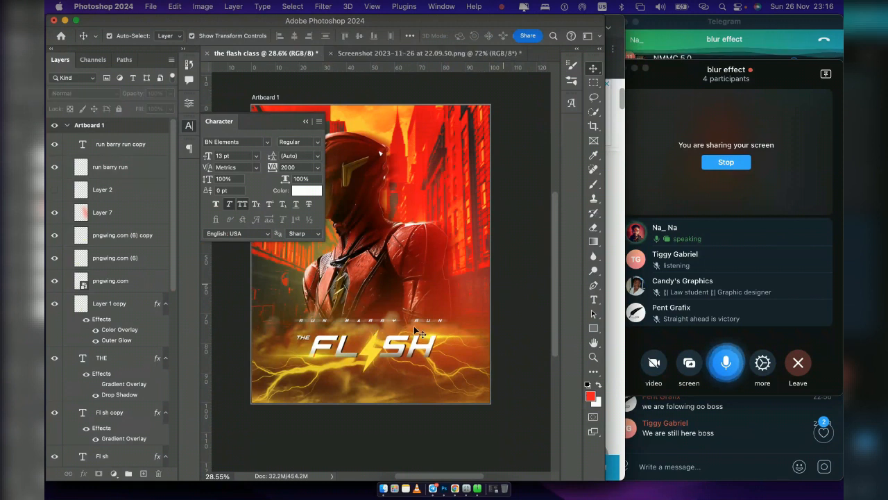
Set the blend mode of the blurred tagline layer to Screen
left_click(138, 169)
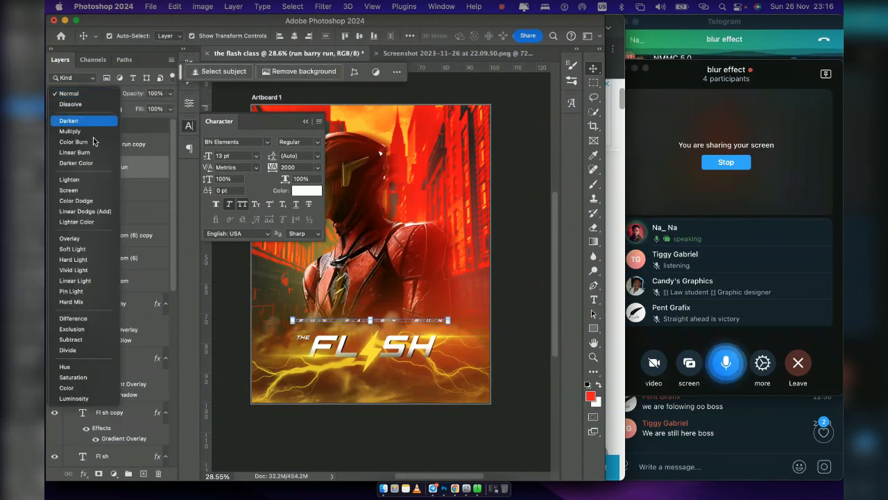
left_click(80, 190)
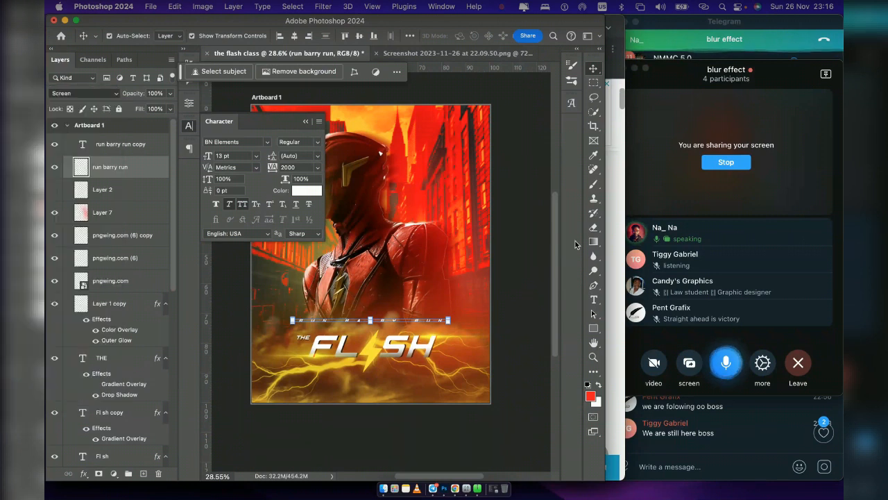
left_click(522, 258)
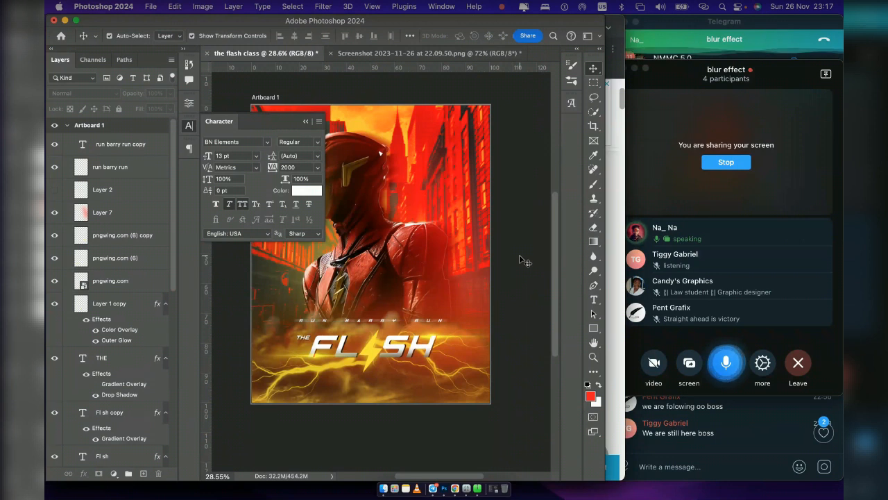
Lower the opacity of Layer 6, the Linear Dodge glow over the character, to 29%
scroll(520, 255, "left", 3)
scroll(519, 257, "left", 3)
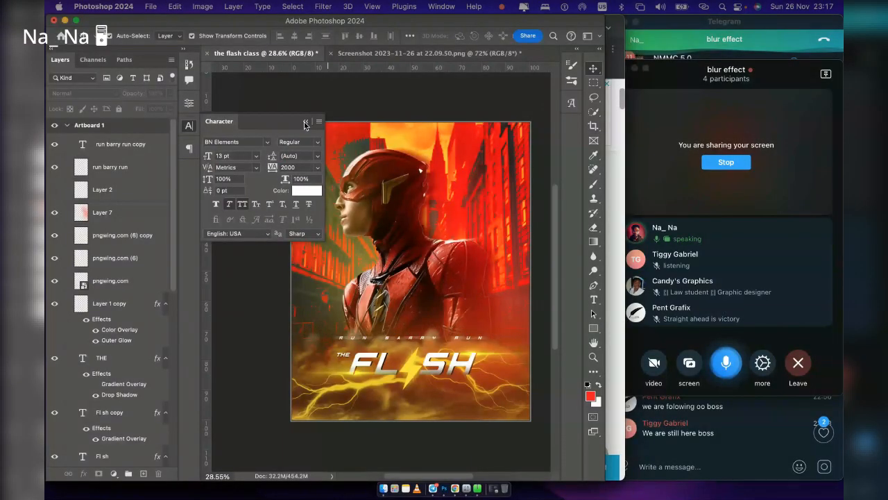
left_click(306, 122)
left_click(387, 218)
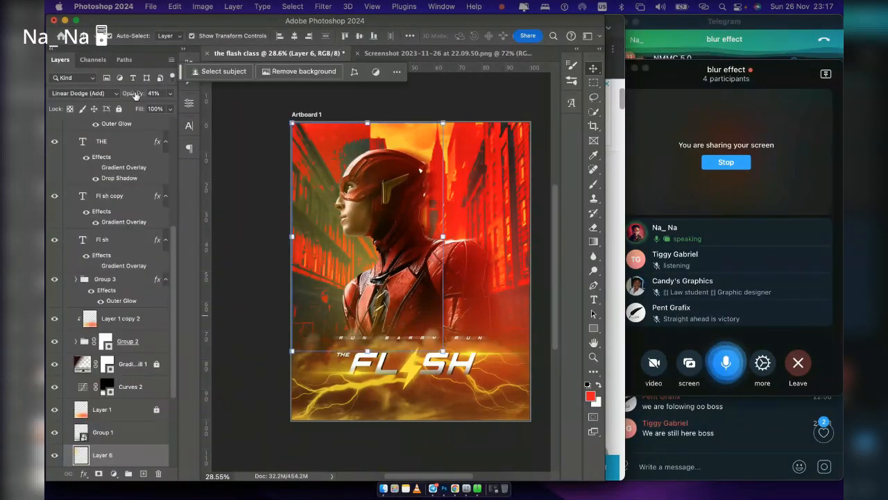
left_click(129, 96)
left_click_drag(130, 96, 128, 96)
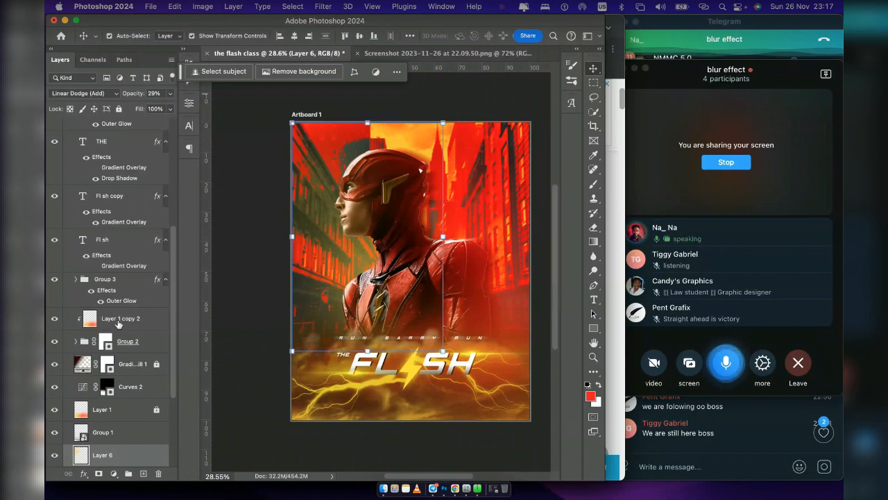
Start the Camera Raw Filter on the Background copy 2 character layer and raise the exposure to +0.35
scroll(137, 340, "down", 5)
left_click(137, 340)
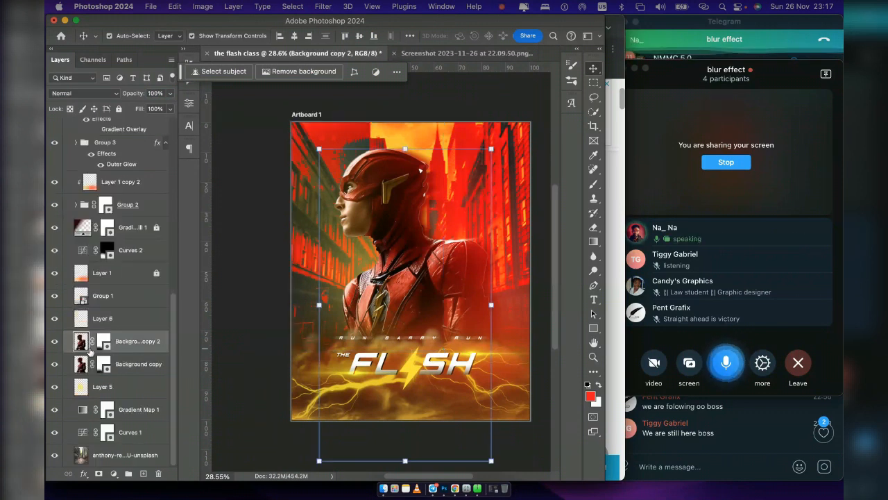
left_click(322, 7)
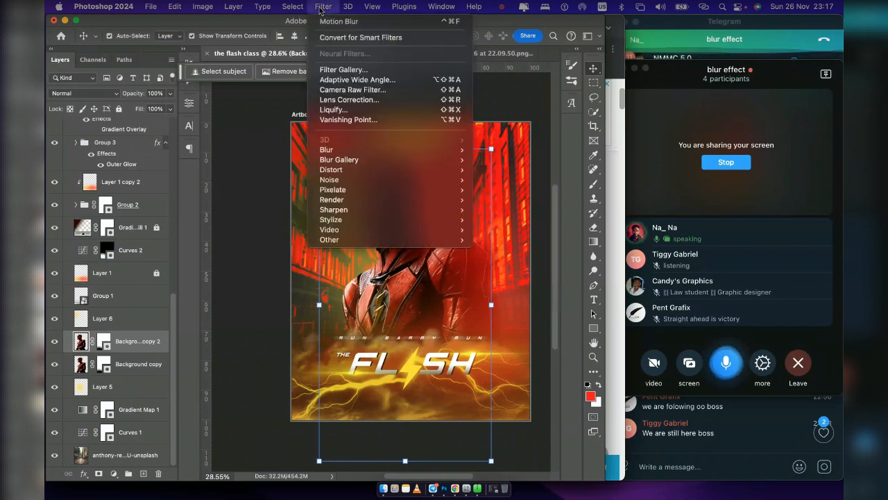
mouse_move(348, 6)
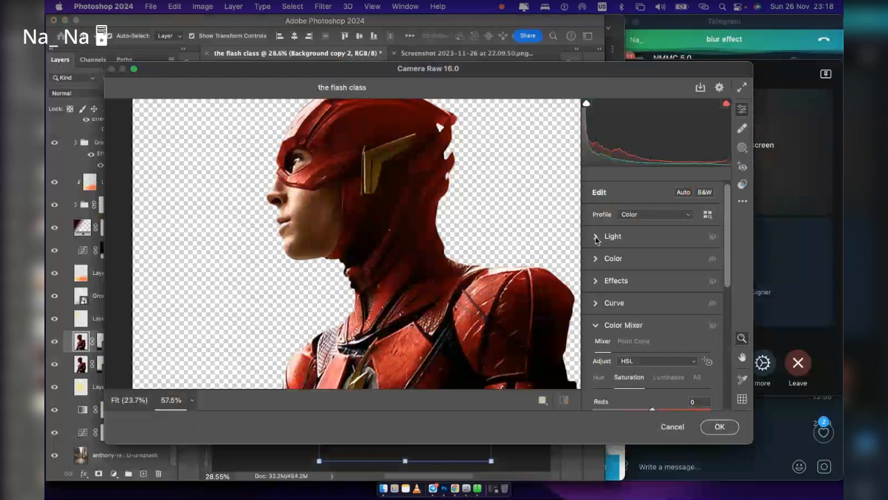
left_click(597, 237)
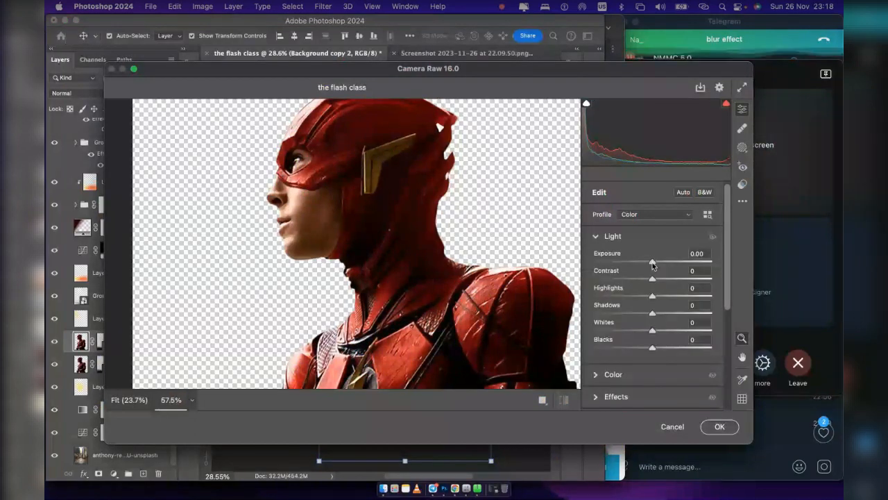
left_click_drag(653, 263, 656, 263)
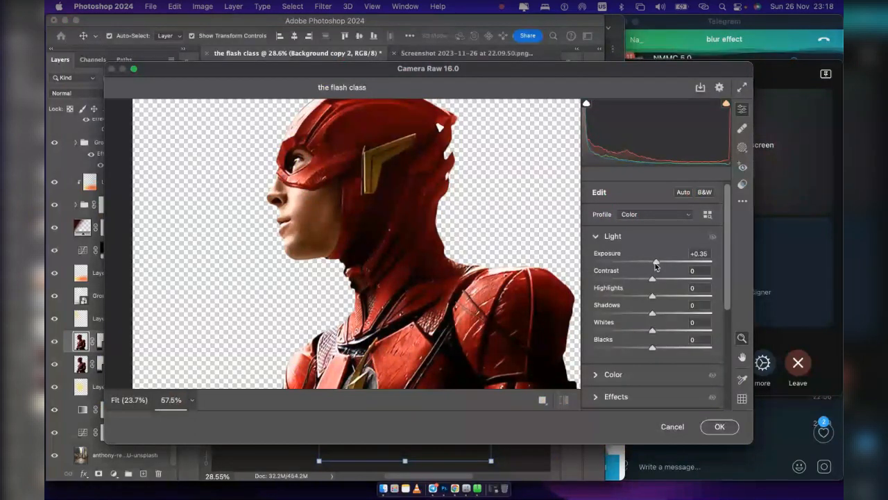
Set the character's texture to -36, clarity to +4 and reds saturation to +39, and apply the Camera Raw grading
scroll(644, 326, "down", 2)
left_click(635, 336)
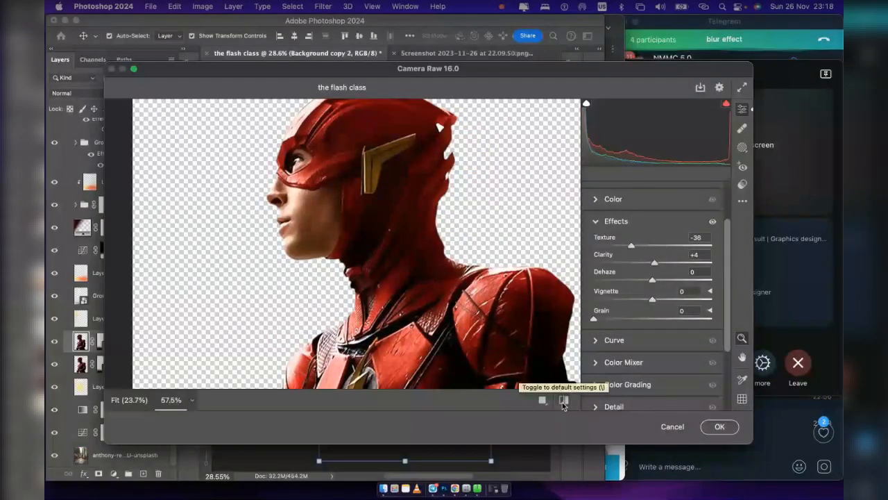
scroll(652, 299, "down", 3)
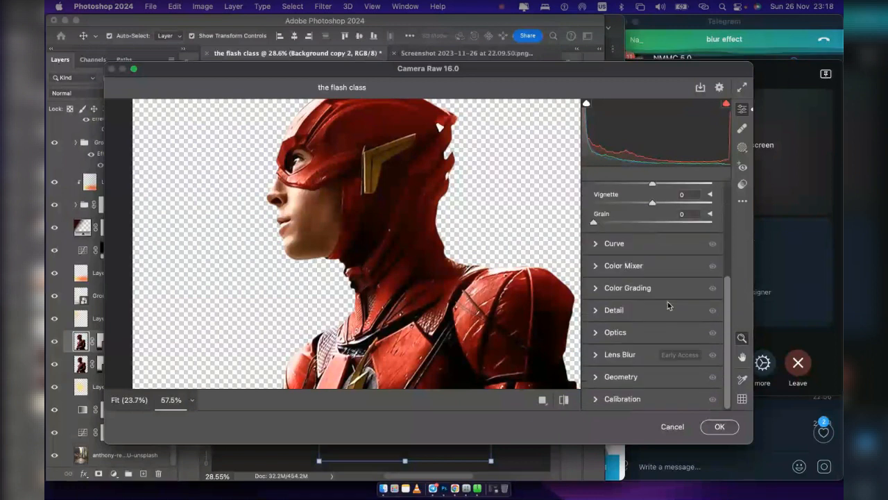
left_click(596, 266)
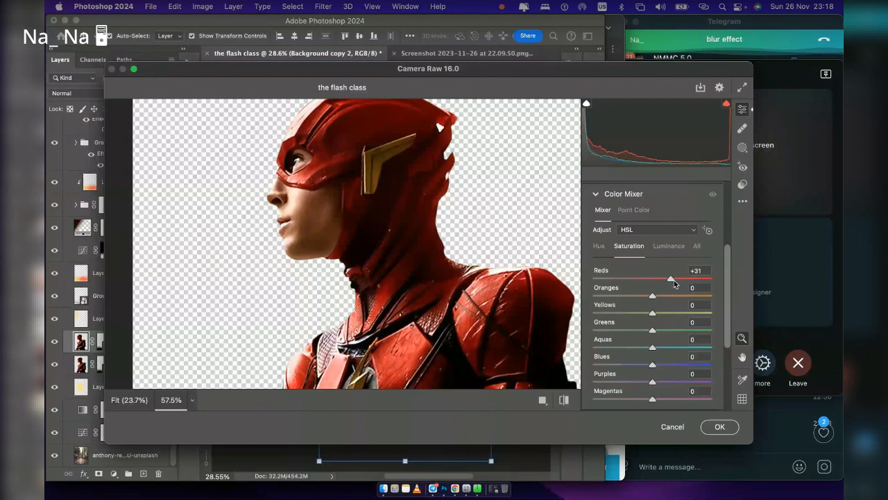
left_click_drag(674, 284, 676, 283)
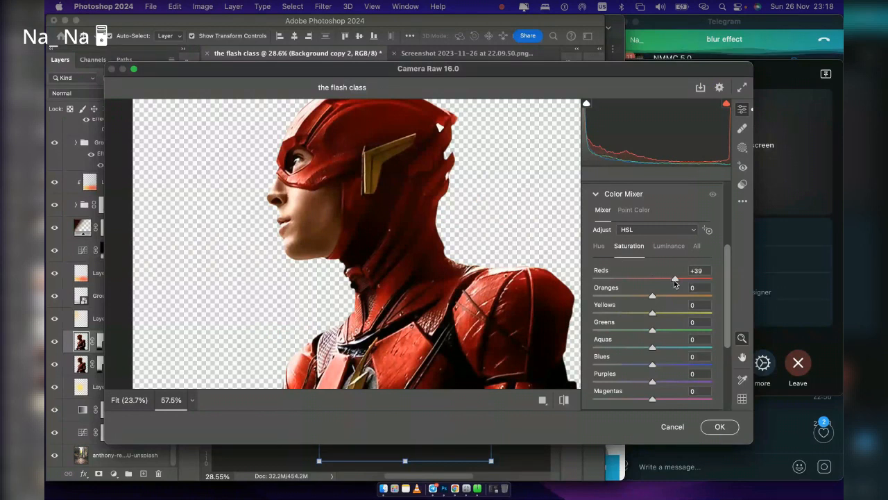
left_click(733, 428)
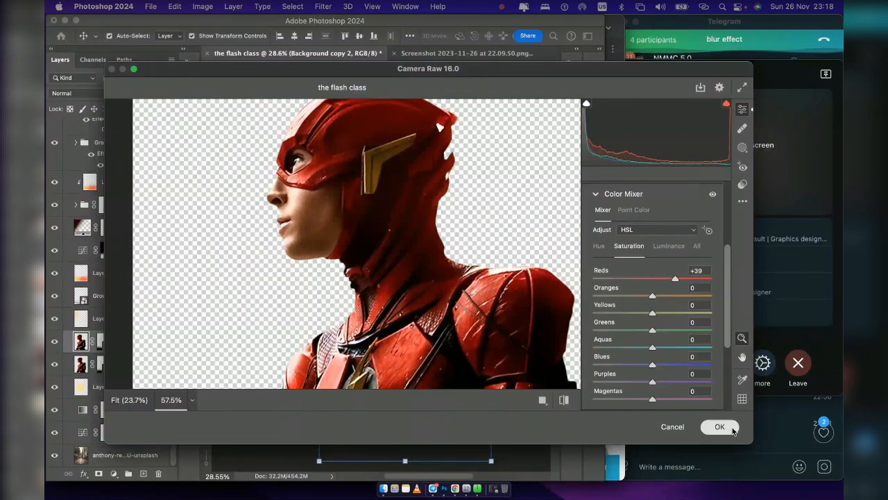
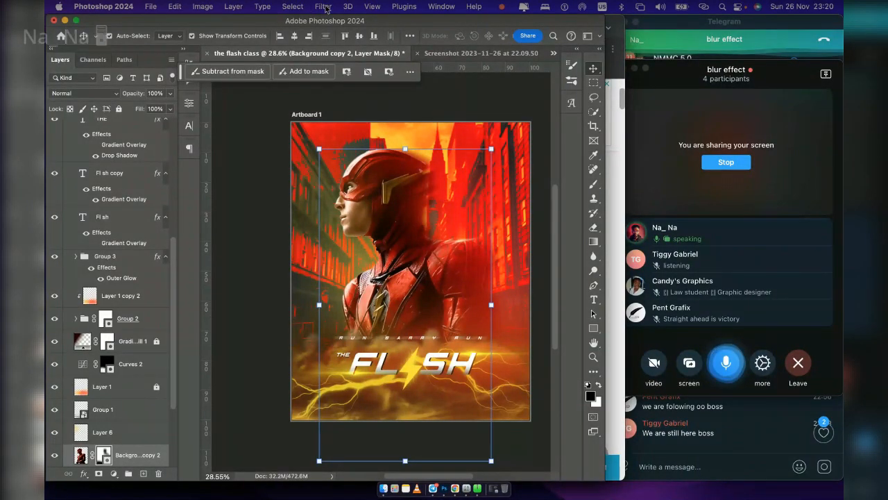
Set up a Filter Gallery effect for the character image, switching from Angled Strokes to Cutout and adjusting its Edge Simplicity
left_click(323, 6)
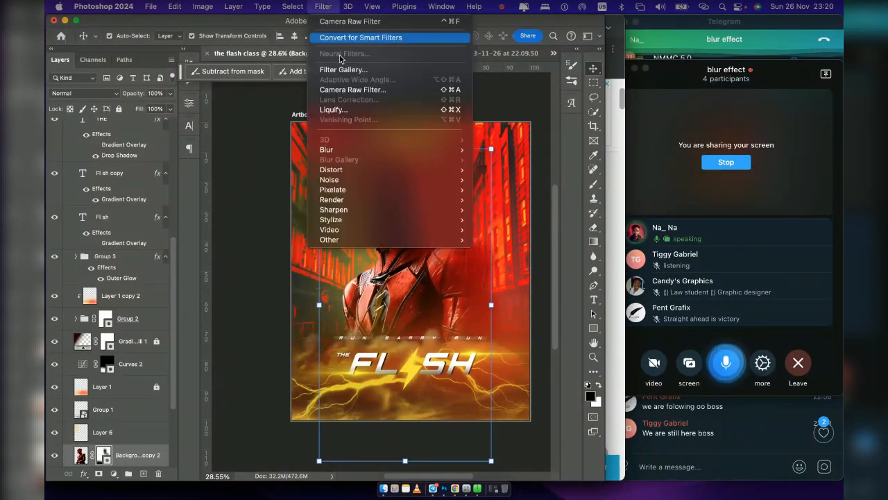
left_click(64, 476)
left_click(81, 455)
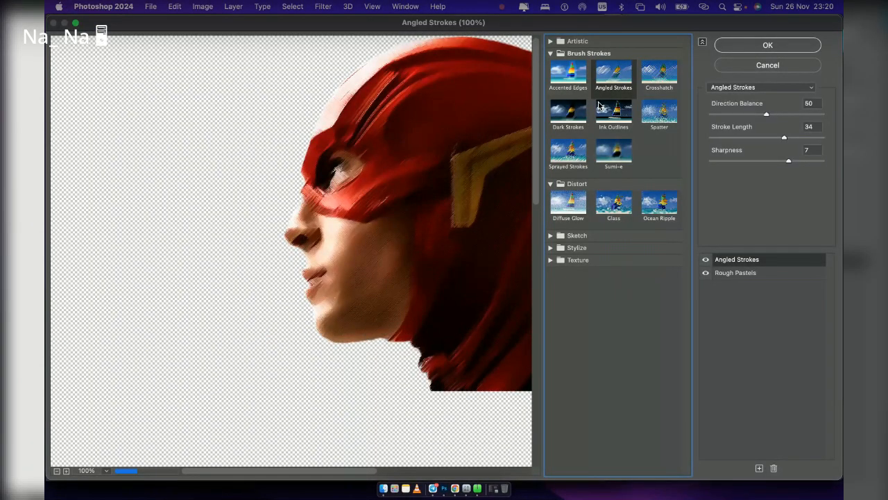
left_click(600, 105)
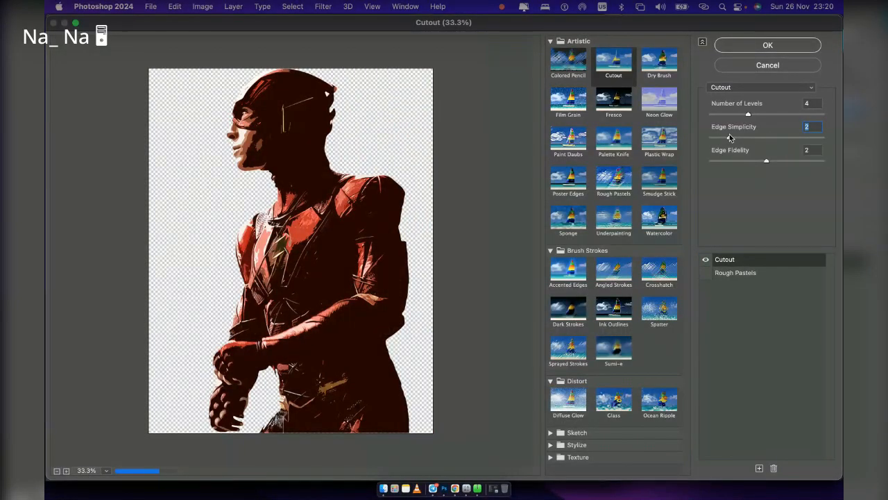
left_click(802, 138)
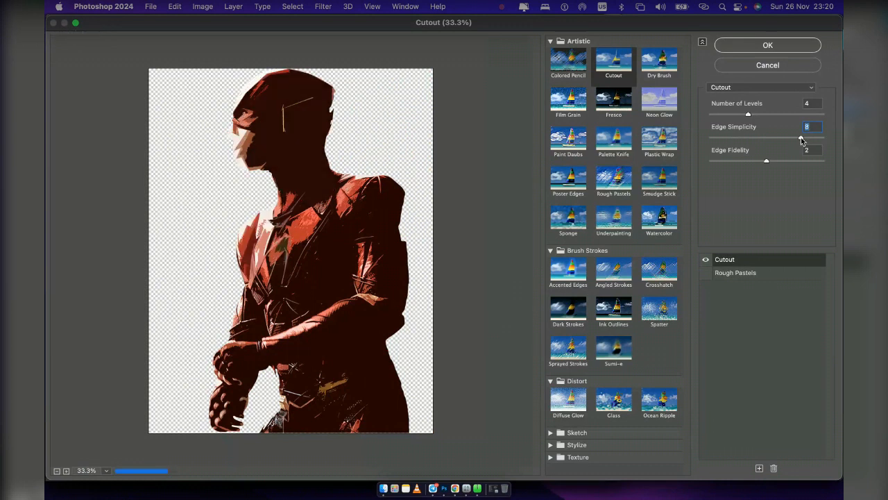
left_click(715, 140)
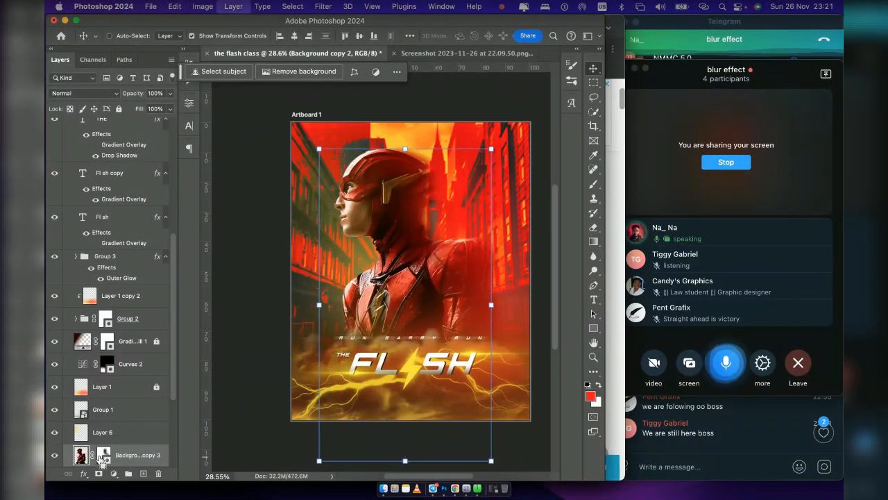
Reapply the last Filter Gallery effect to the Background copy 3 layer and blend it as Soft Light at 61% opacity
left_click(323, 6)
left_click(338, 23)
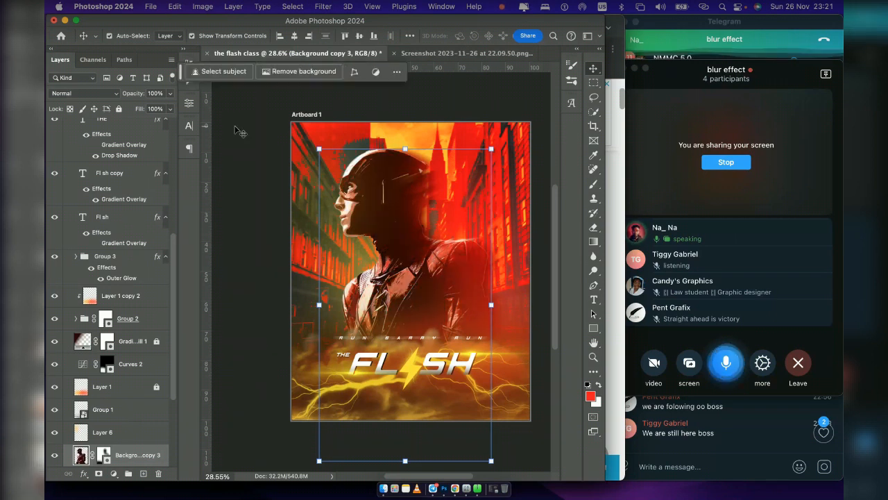
left_click(82, 95)
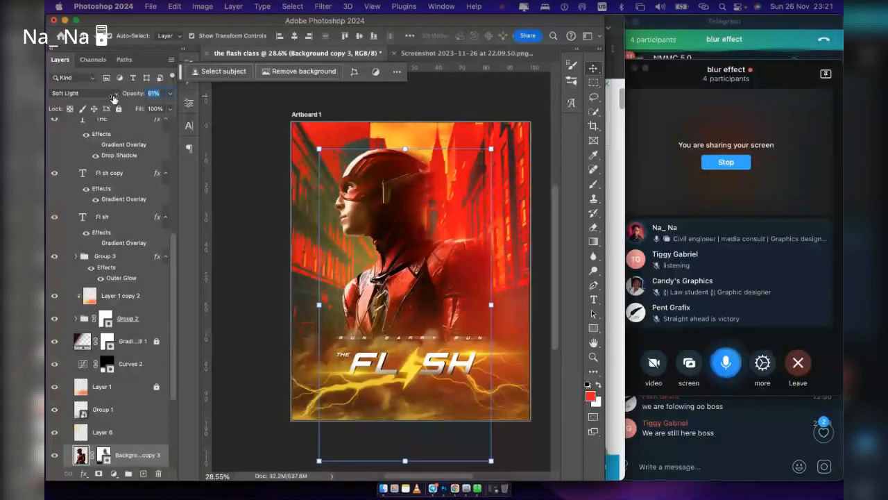
Try the Hue blend mode on the filtered character copy at 100% opacity, and undo back to Soft Light
left_click(111, 94)
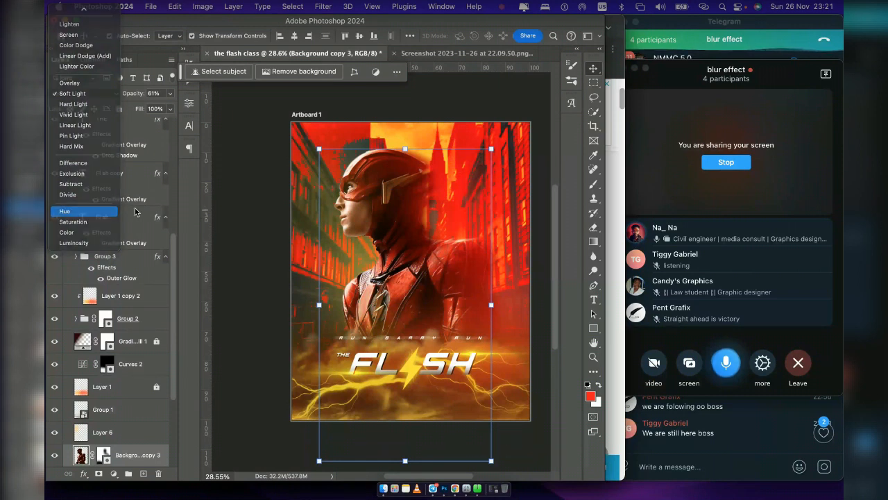
left_click(97, 212)
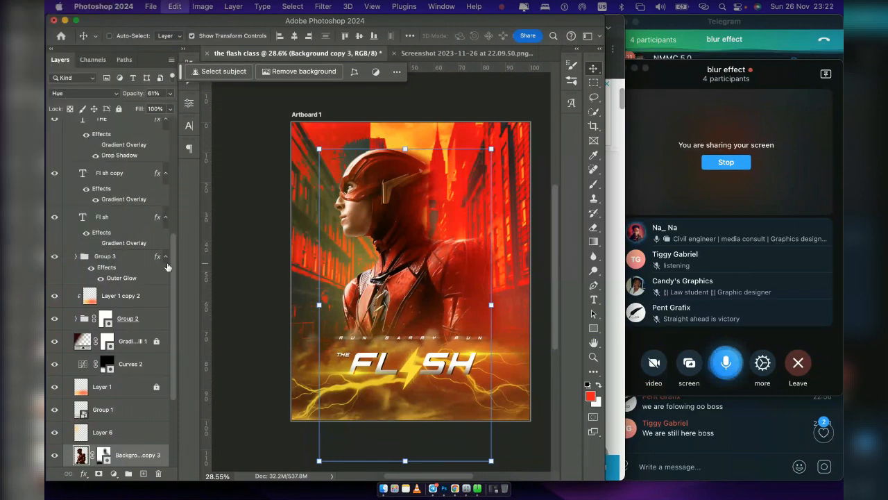
key("alt+shift+f")
key("shift+super+z")
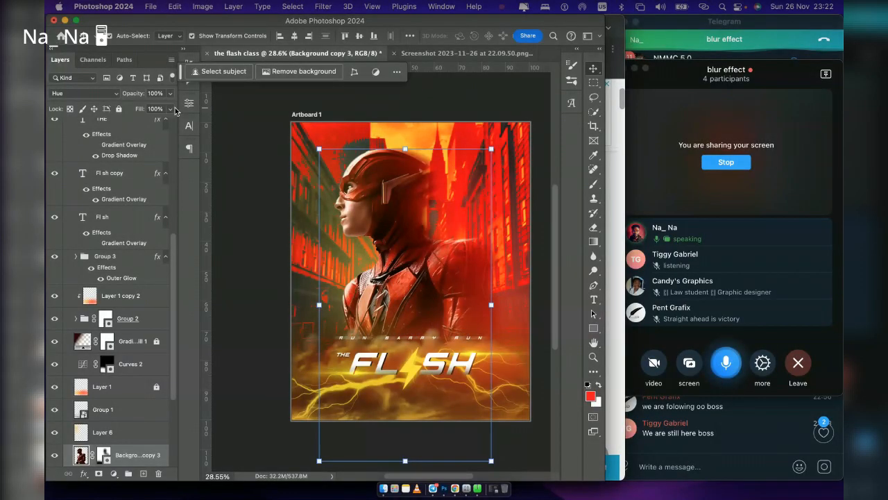
key("super+z")
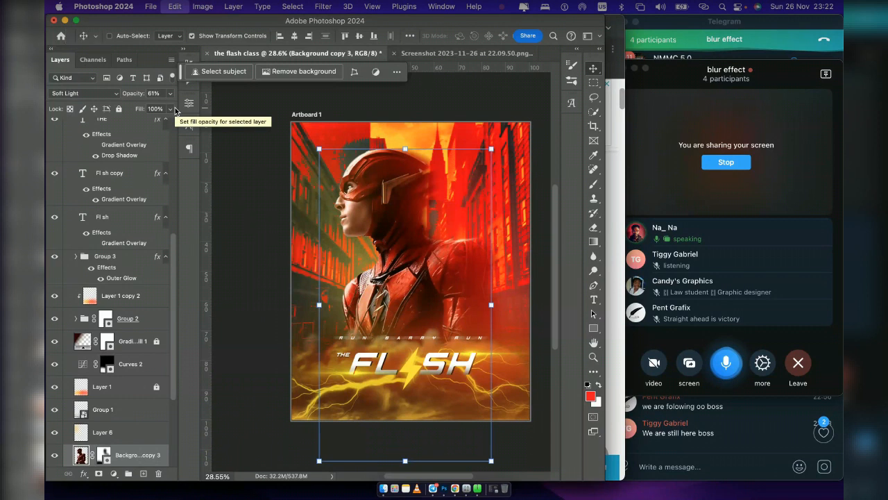
Deselect the layer and compare the poster with the reference The Flash poster in the other open document
left_click(524, 101)
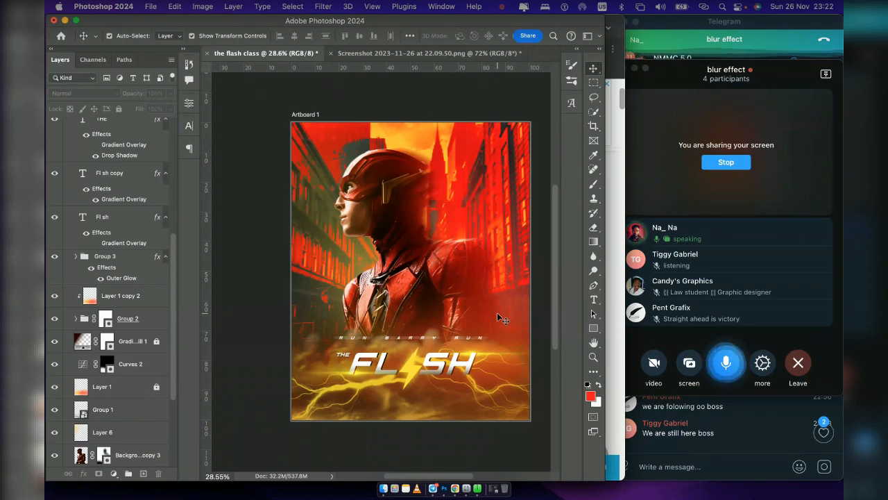
left_click(432, 55)
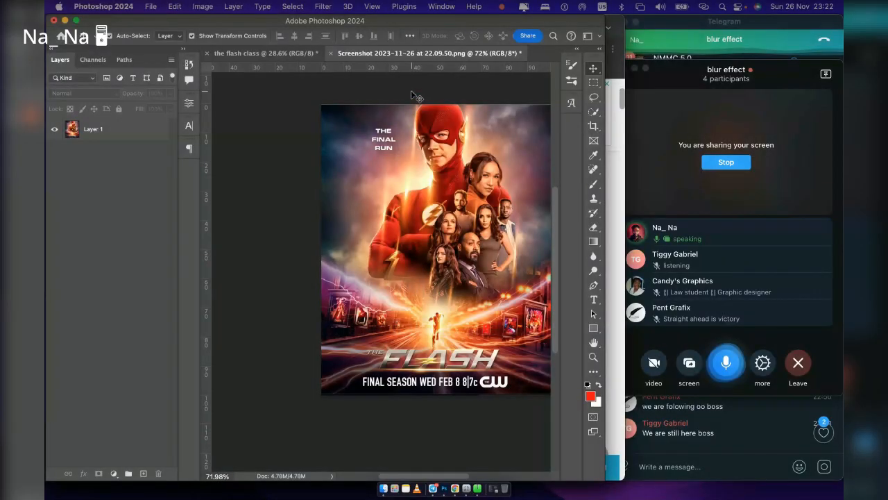
left_click(261, 54)
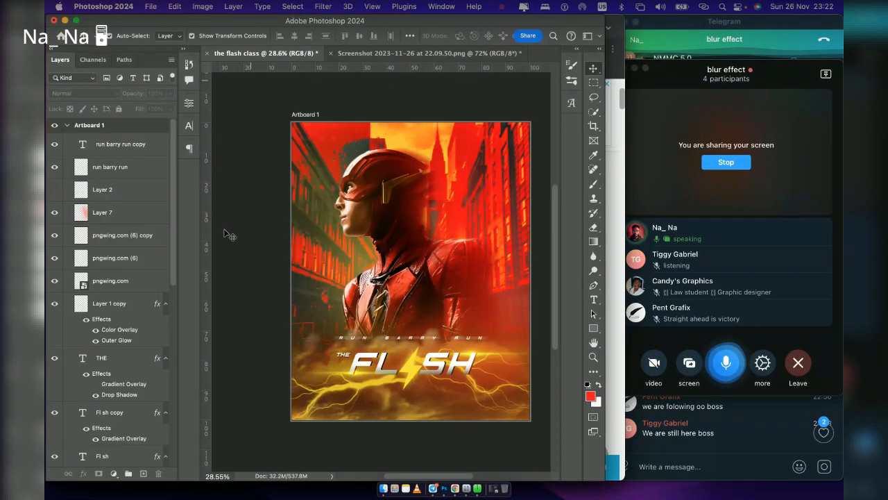
Add a Solid Color fill layer in dark grey #232323 above the run barry run copy layer
left_click(119, 153)
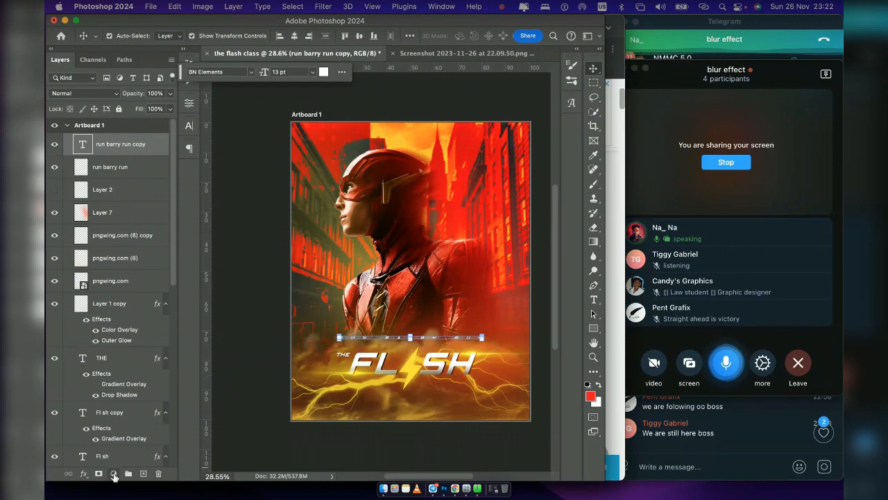
left_click(114, 474)
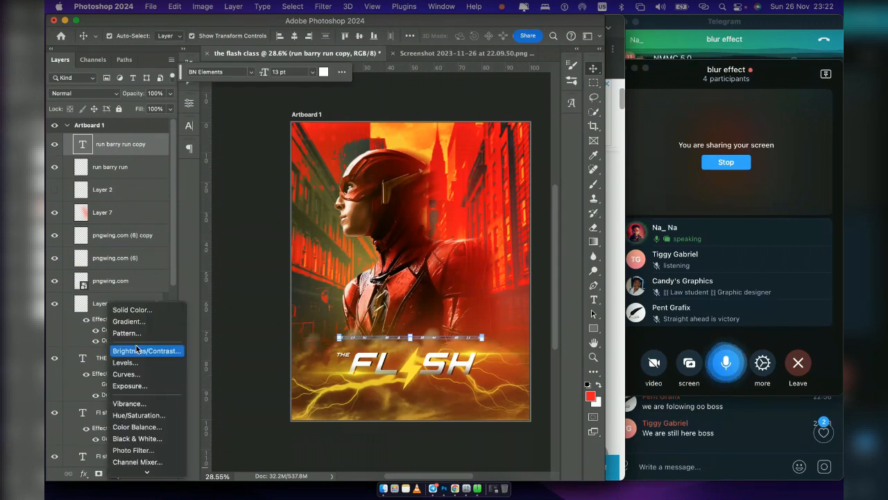
left_click(135, 310)
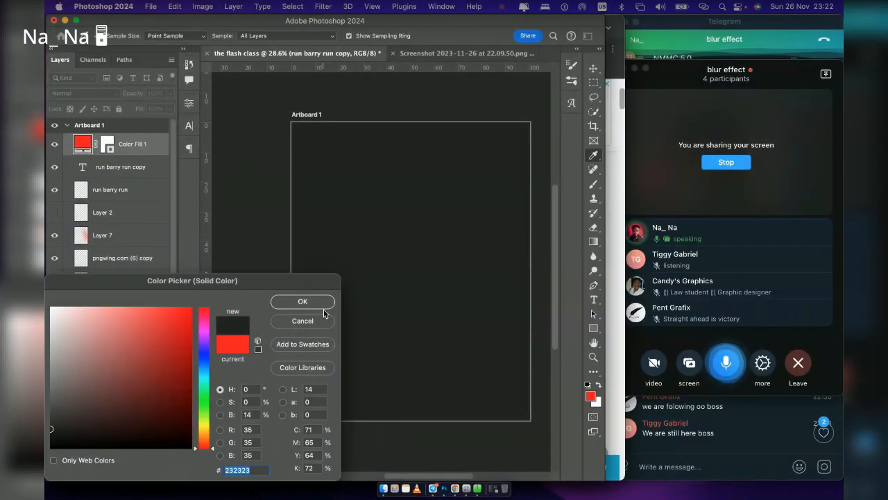
left_click(322, 306)
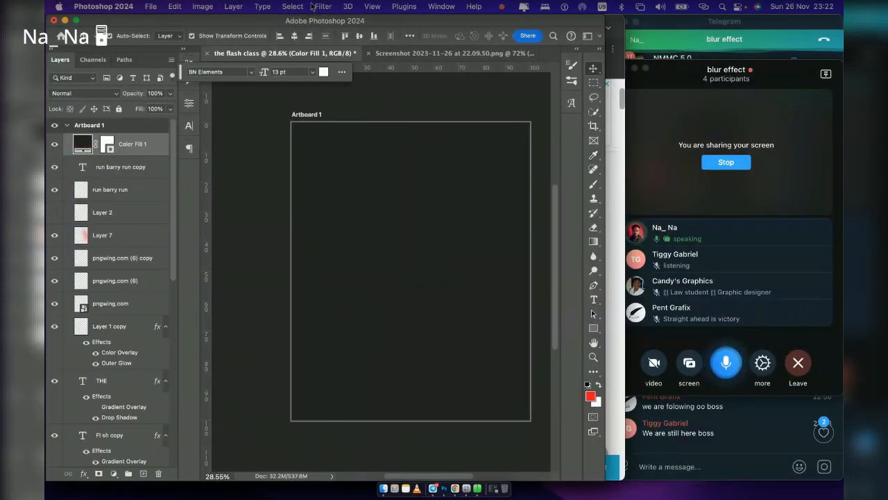
Rasterize the dark grey fill and apply Add Noise at 42.44% with Uniform distribution
left_click(323, 6)
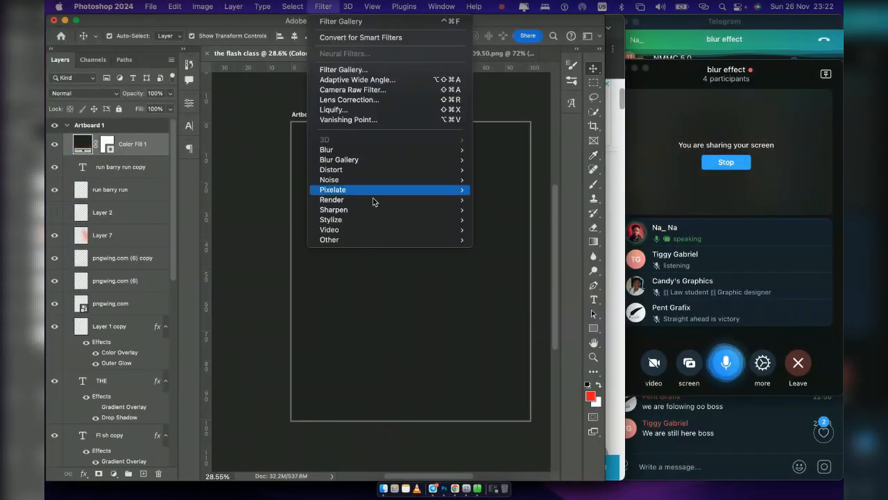
mouse_move(389, 180)
left_click(499, 180)
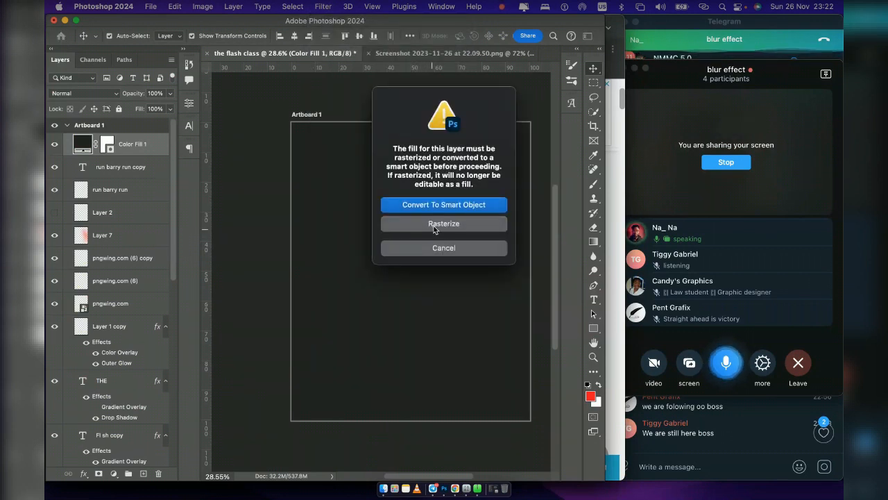
left_click(434, 226)
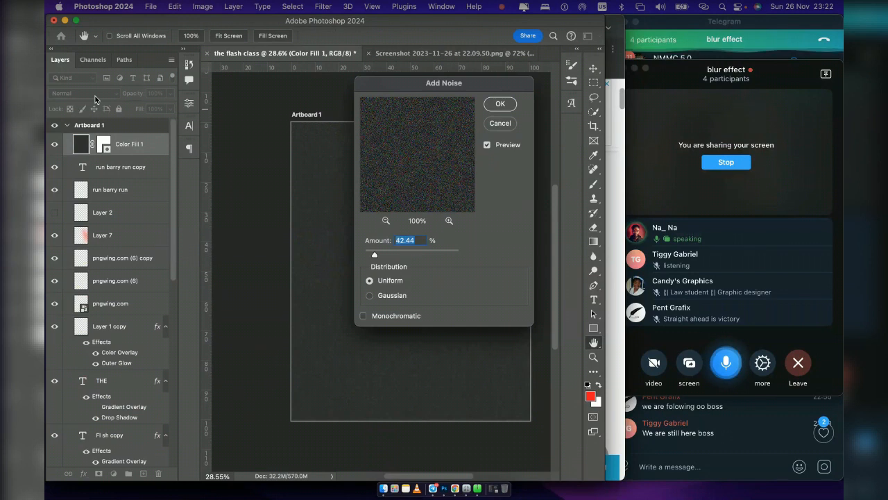
left_click(500, 104)
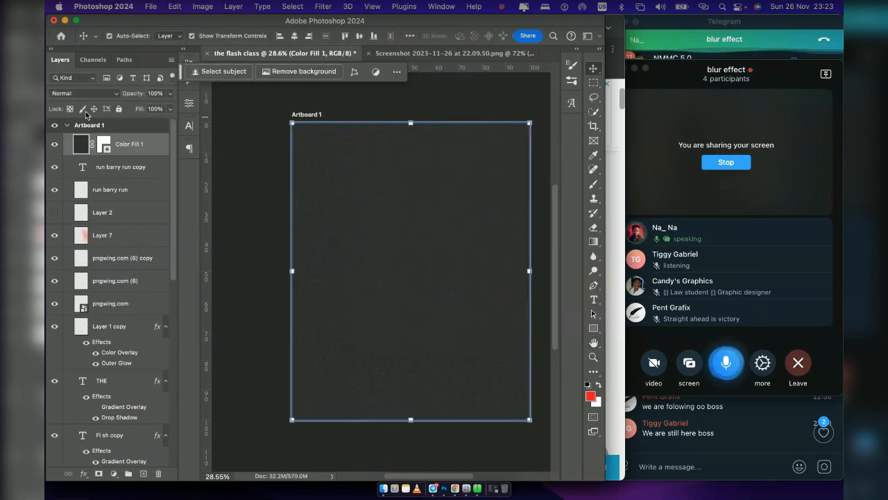
Blend the noise fill layer over the poster at 43% opacity, trying Screen before choosing Lighter Color
left_click(73, 93)
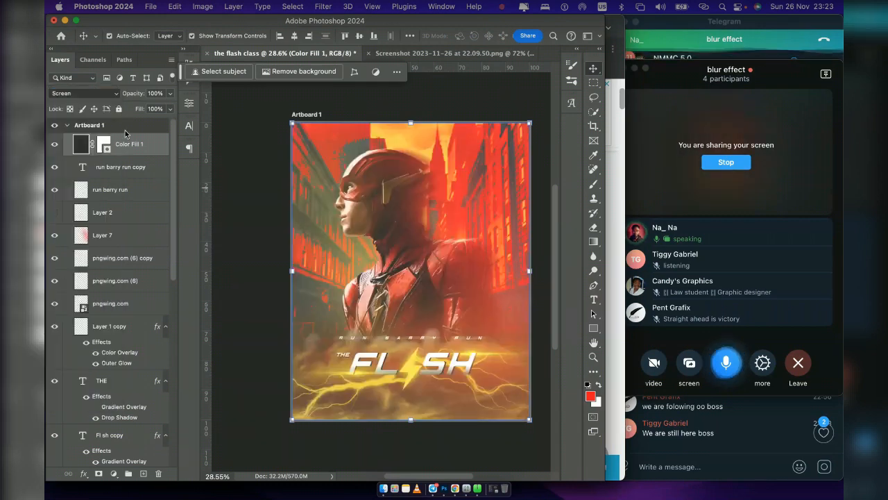
left_click(83, 93)
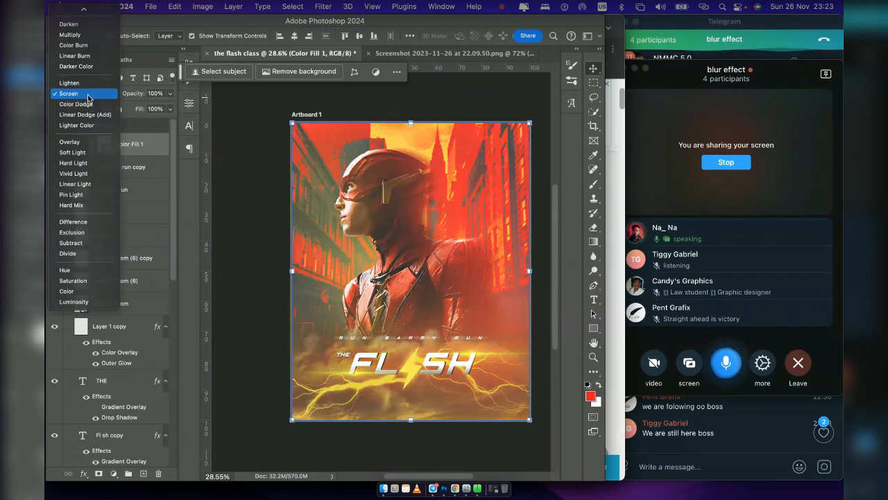
left_click(89, 94)
left_click_drag(132, 95, 100, 98)
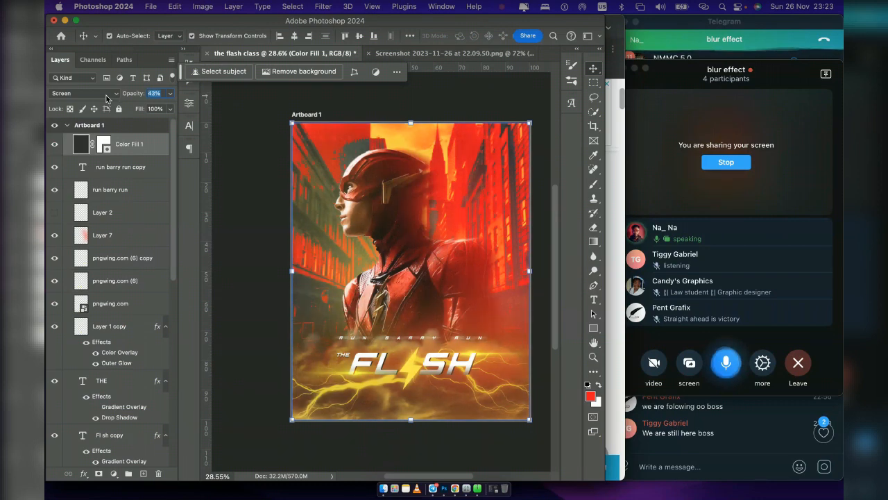
left_click(97, 94)
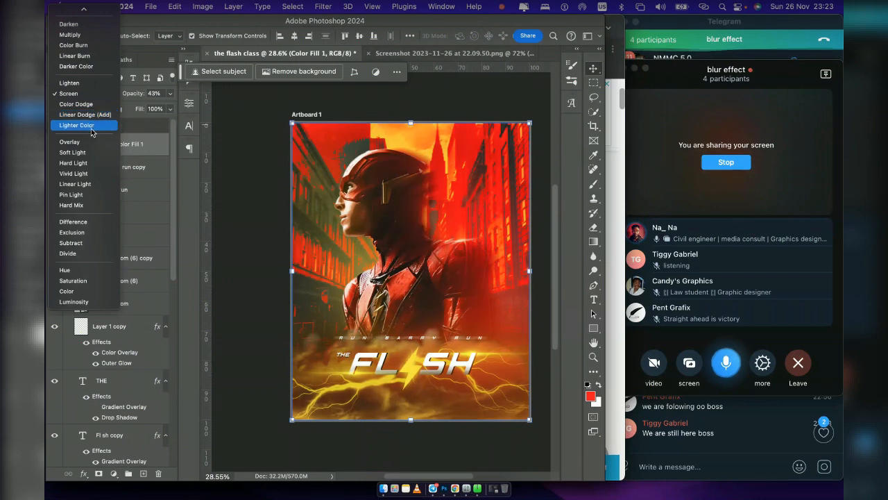
left_click(93, 125)
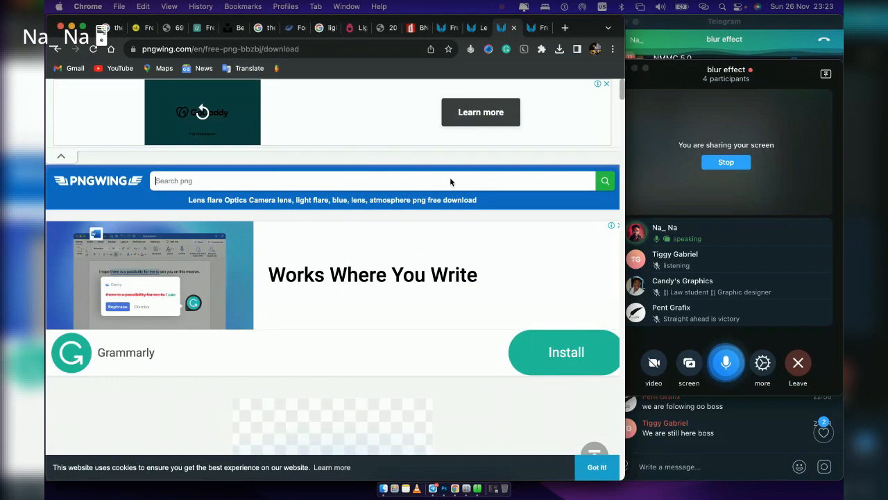
Search PNGWing in Chrome for "movie credits"
type("movie c")
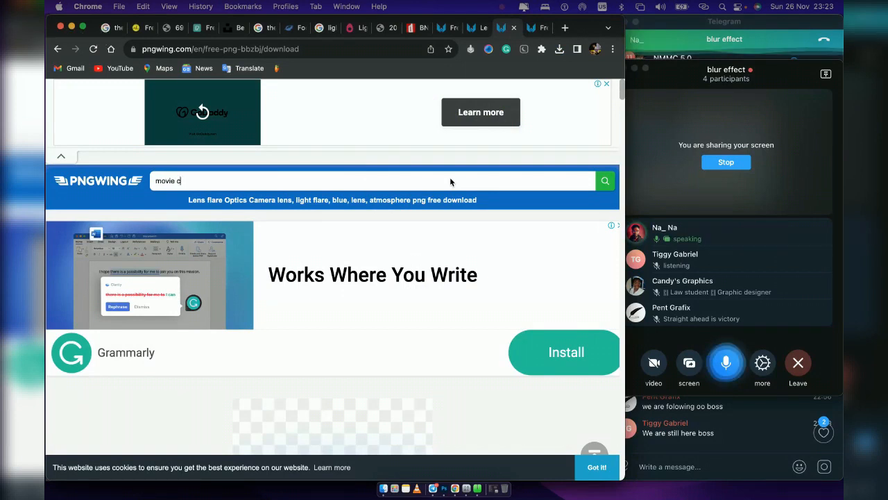
type("redits")
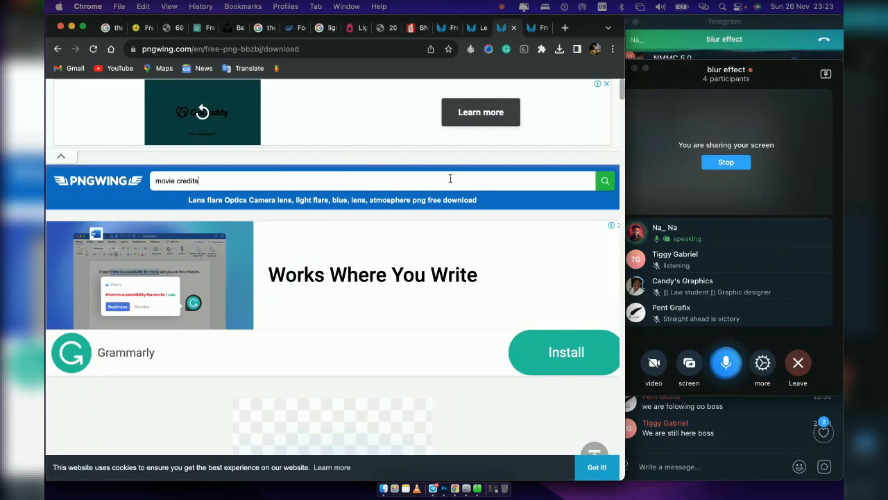
key("Return")
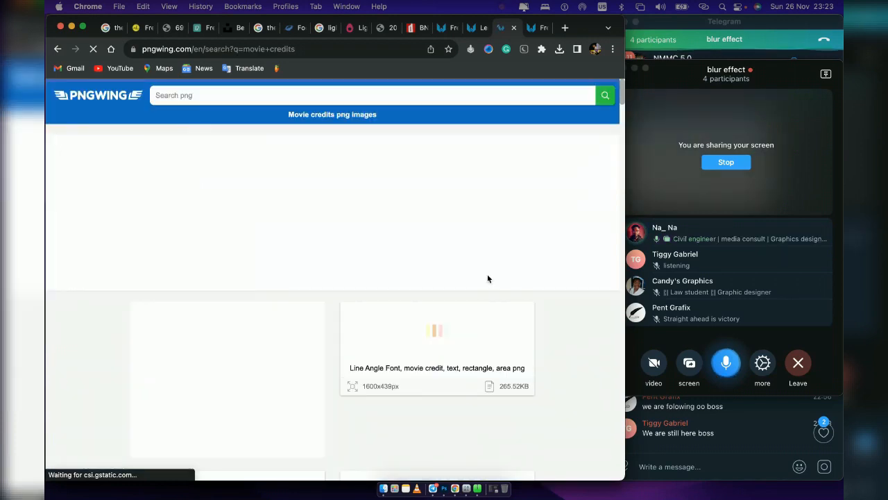
Look through the movie credits search results for a wide billing block suited to the poster
scroll(368, 384, "down", 2)
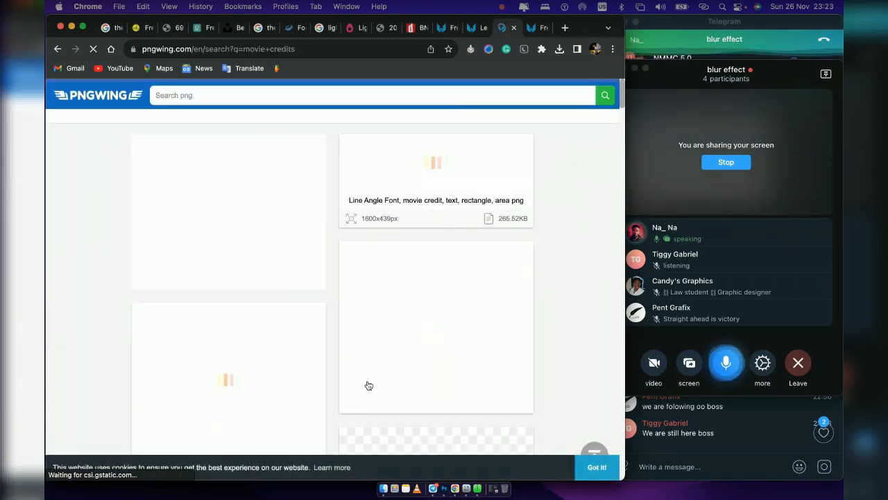
scroll(369, 385, "down", 6)
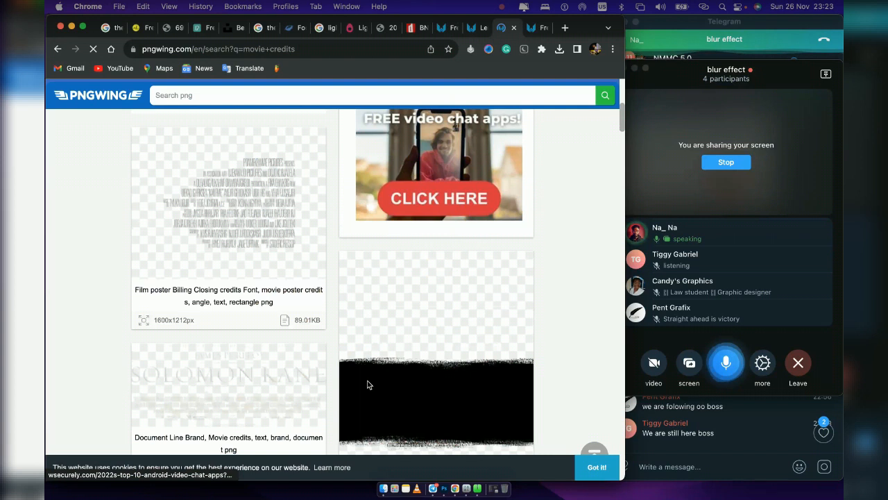
scroll(368, 385, "down", 5)
scroll(367, 380, "down", 8)
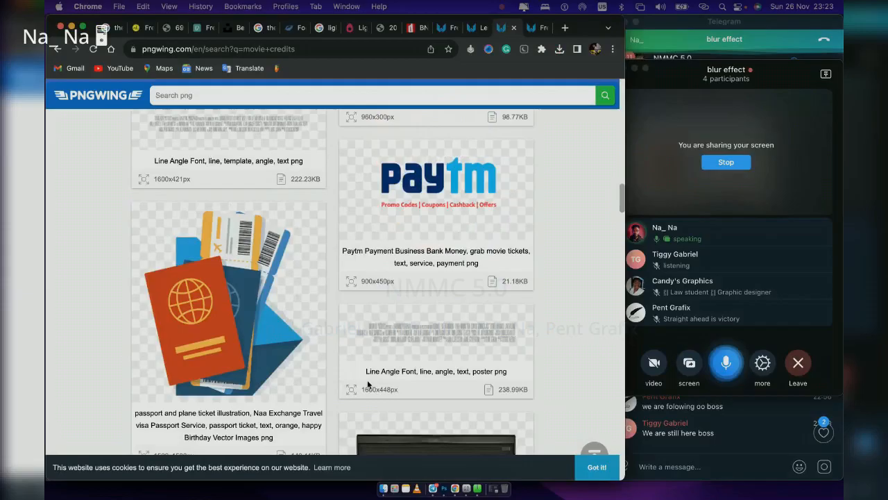
scroll(369, 384, "down", 5)
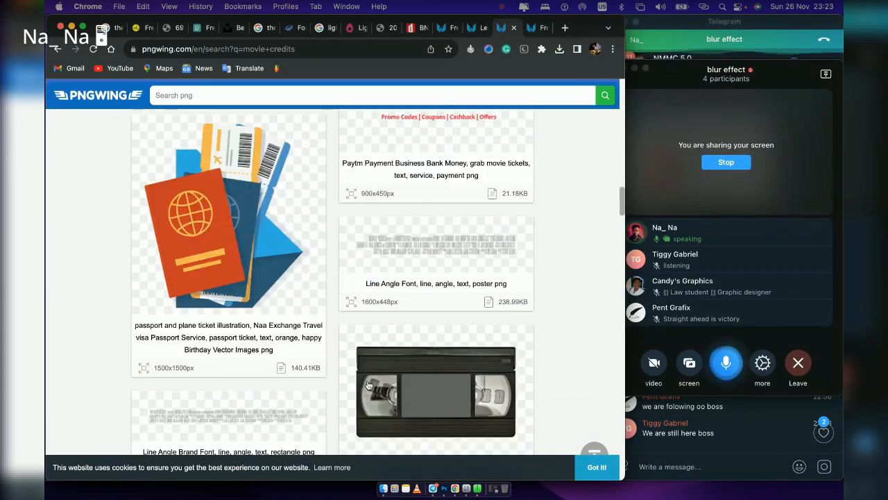
scroll(368, 384, "down", 7)
scroll(368, 384, "down", 3)
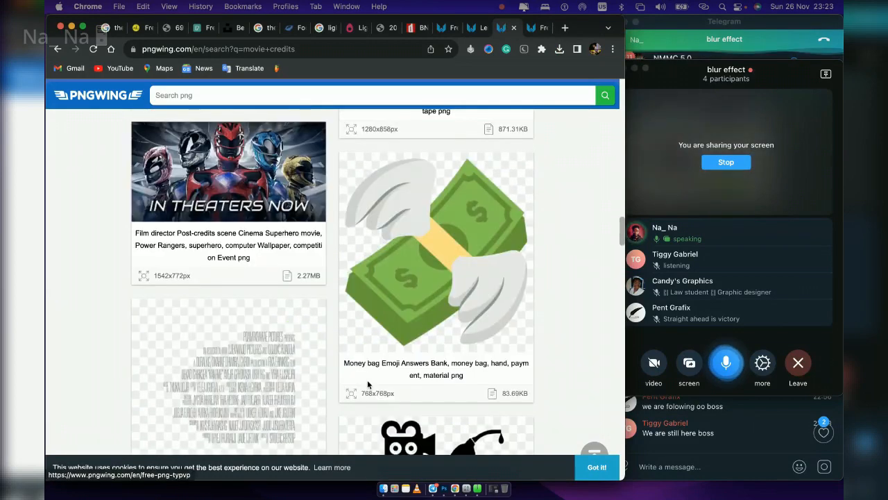
scroll(368, 385, "down", 7)
scroll(369, 386, "down", 6)
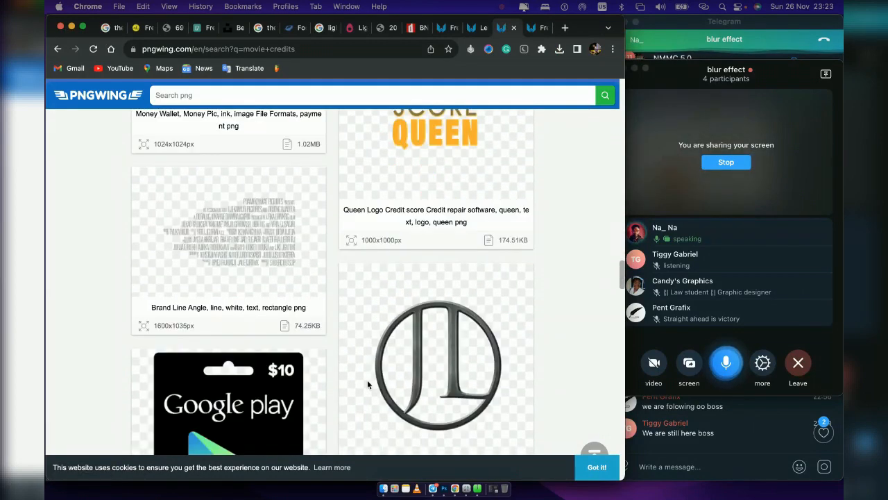
scroll(368, 384, "down", 3)
scroll(368, 379, "down", 5)
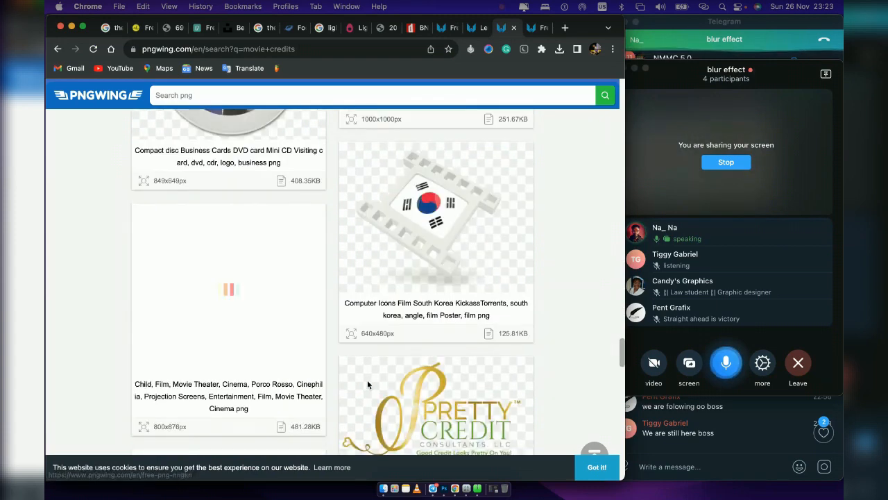
scroll(368, 380, "down", 3)
scroll(367, 379, "down", 4)
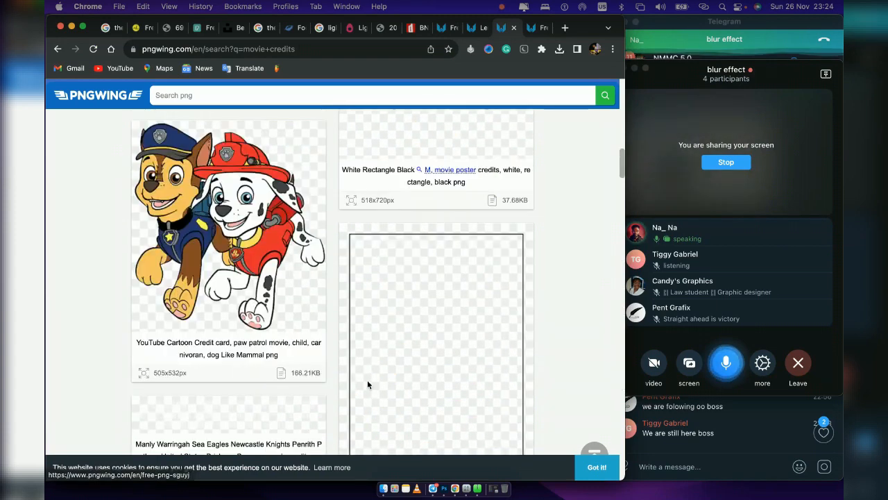
scroll(368, 380, "up", 12)
scroll(367, 380, "down", 3)
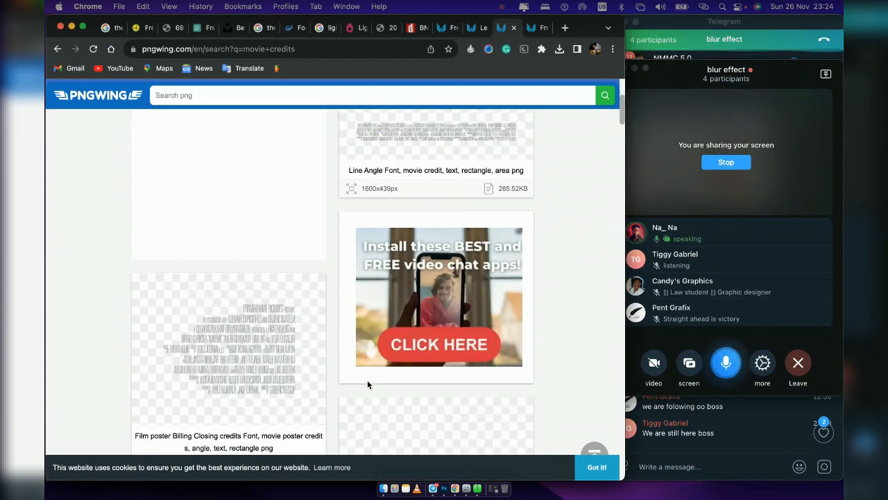
scroll(368, 384, "down", 6)
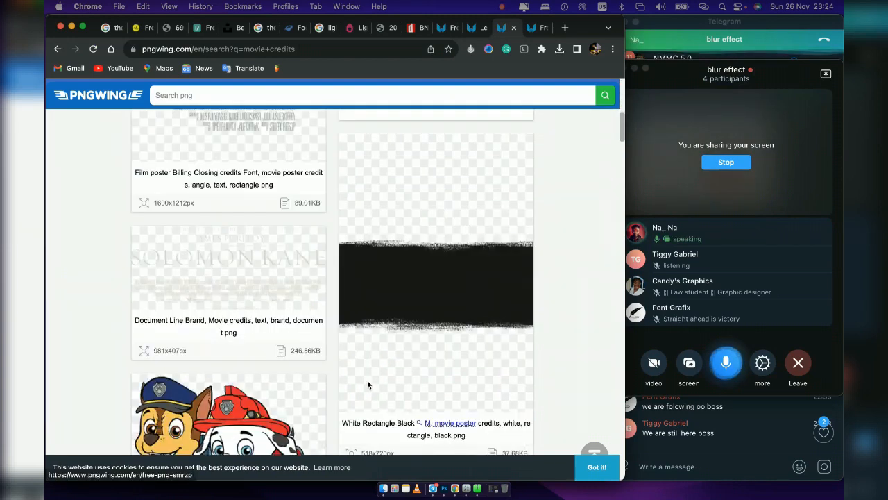
scroll(368, 384, "down", 3)
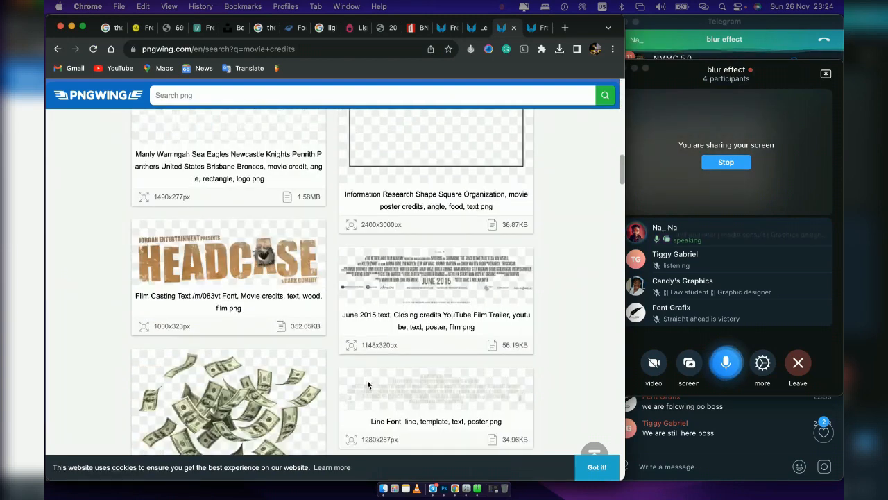
scroll(367, 384, "down", 3)
scroll(368, 384, "down", 2)
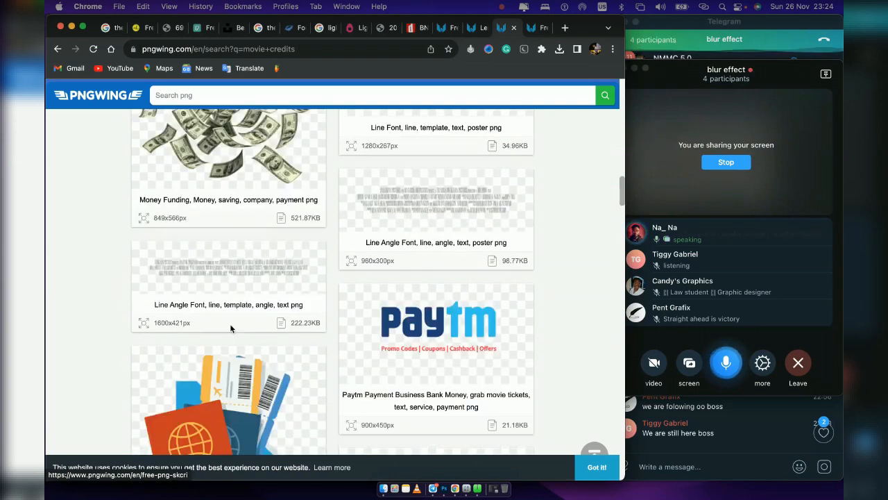
Open the 1600x421px Line Angle Font credits image and download the PNG, solving the captcha
left_click(220, 272)
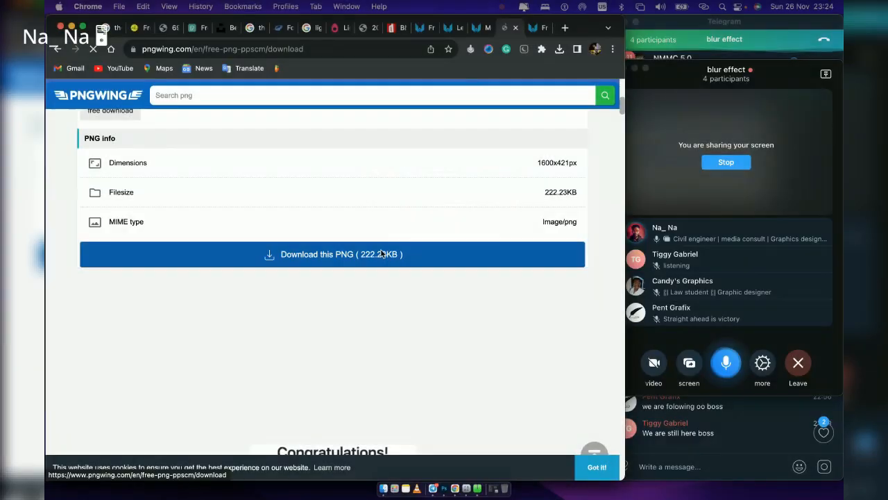
left_click(380, 254)
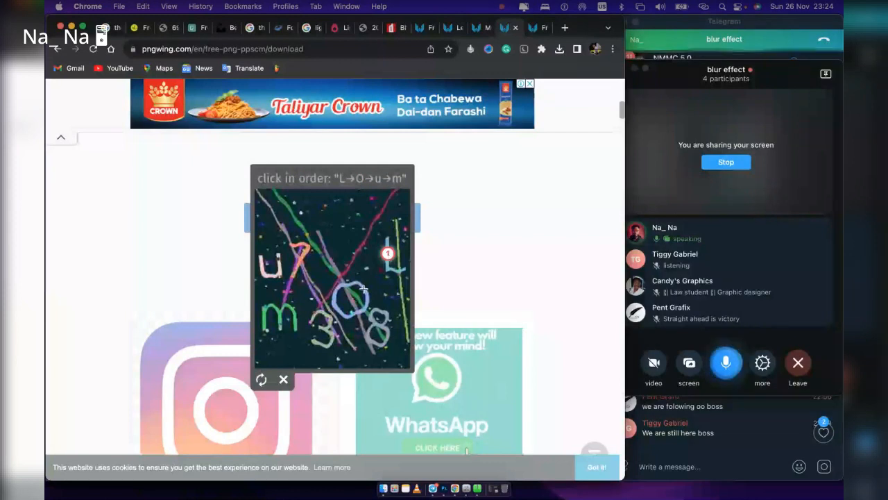
left_click(363, 289)
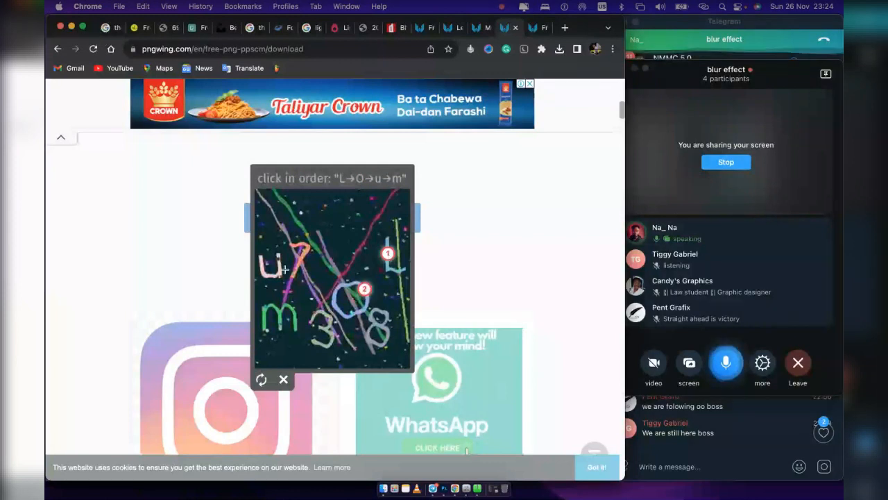
left_click(278, 269)
left_click(296, 318)
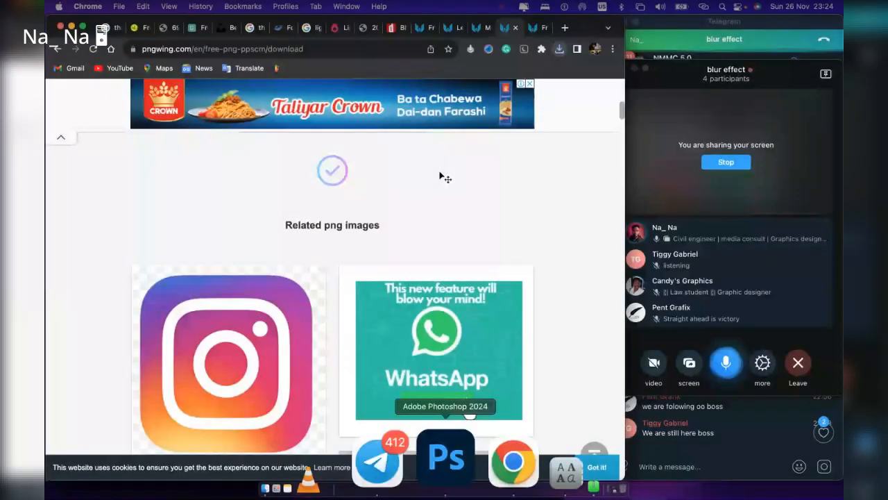
Switch to Photoshop and place pngwing.com (7).png from Downloads on the poster, just below the Flash title
left_click(448, 462)
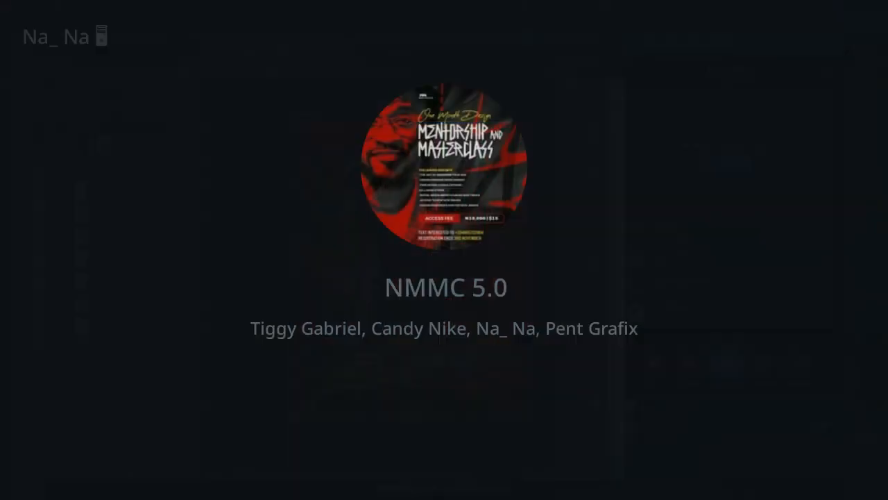
left_click(384, 475)
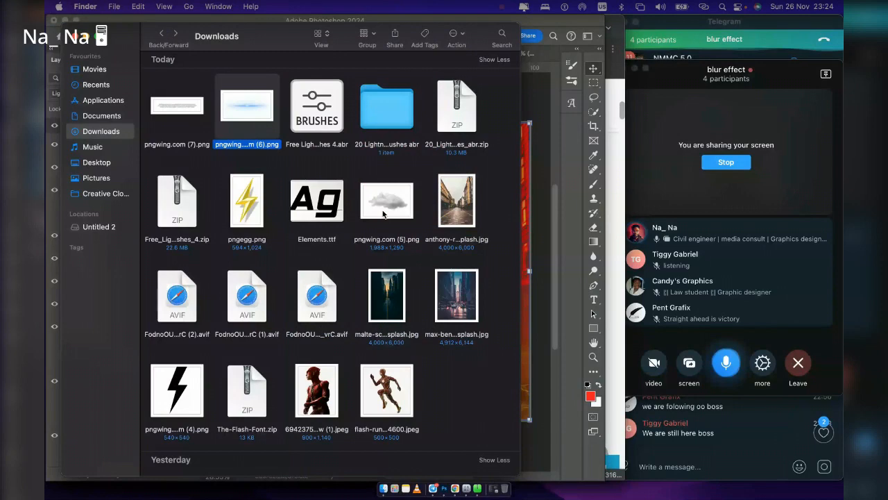
left_click_drag(176, 105, 525, 313)
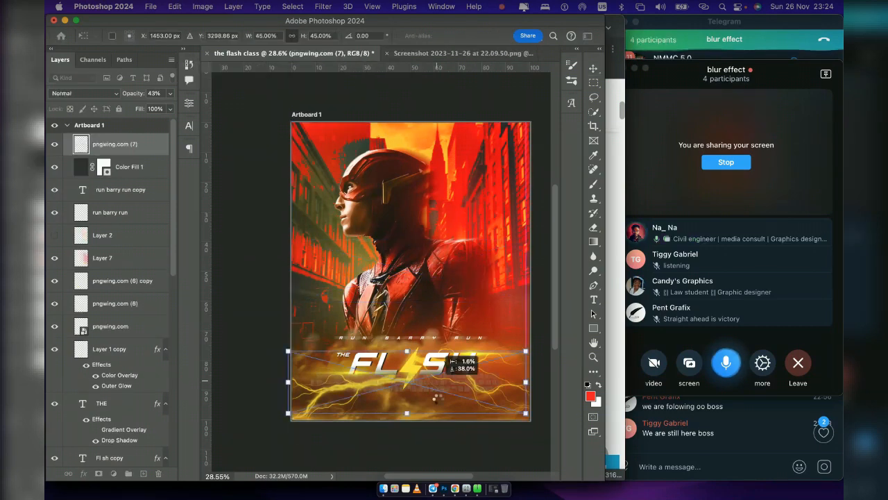
left_click_drag(435, 385, 439, 400)
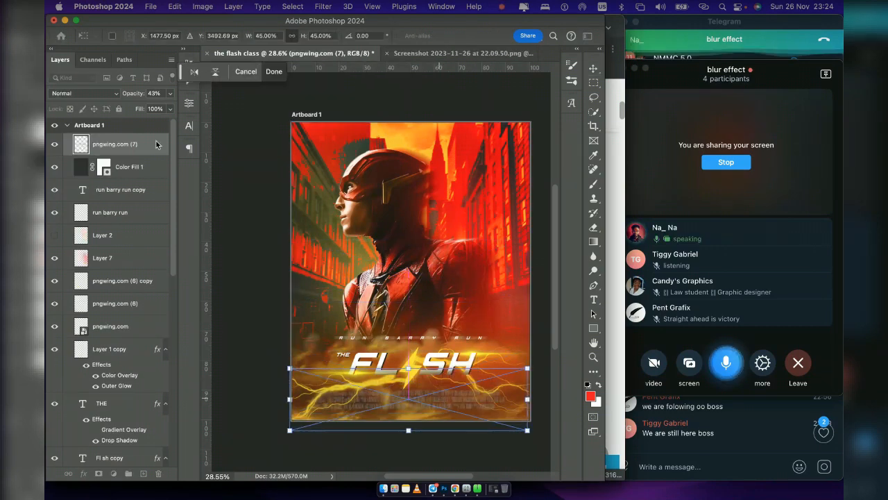
key("Return")
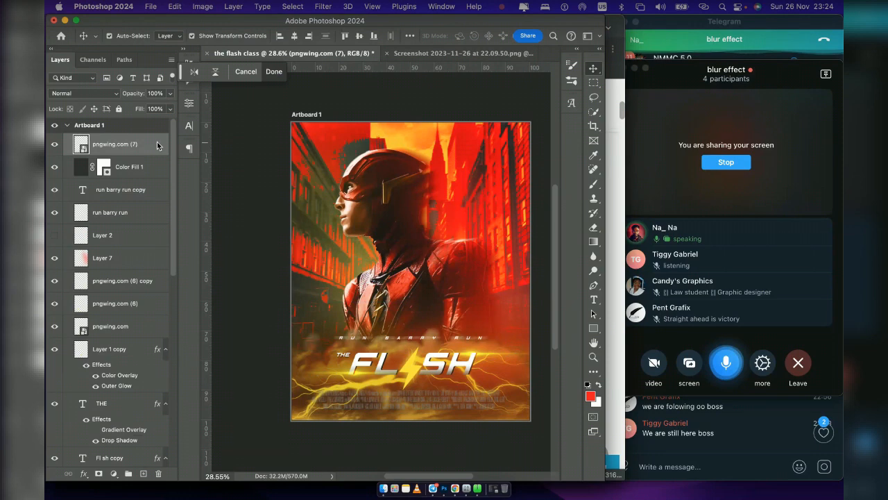
Add a white Color Overlay with Normal blend mode at 100% opacity to the pngwing.com (7) credits layer
double_click(157, 145)
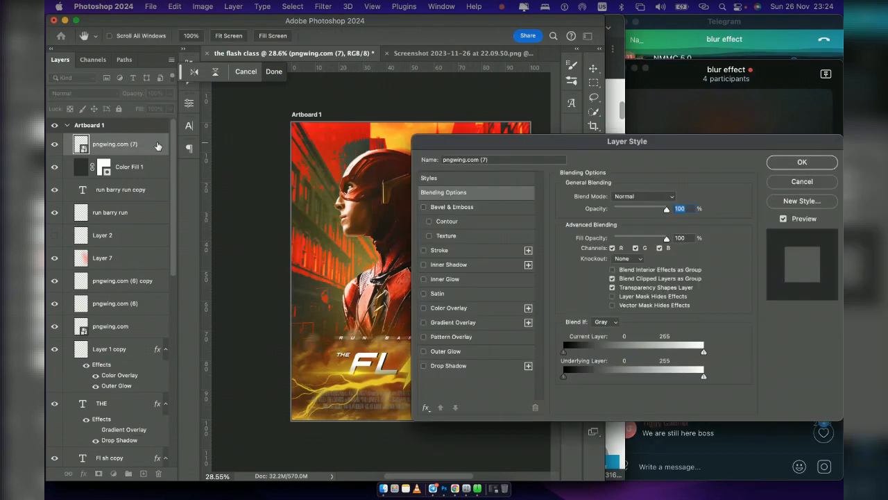
left_click(449, 307)
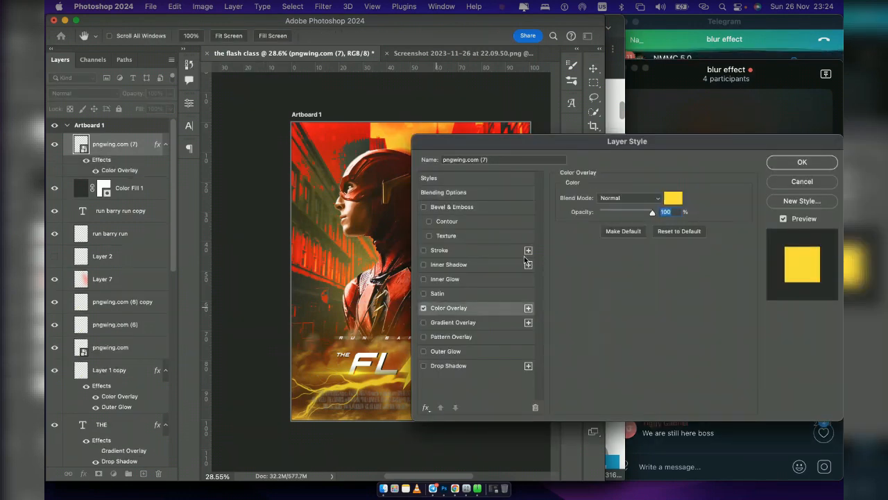
left_click(674, 198)
left_click_drag(78, 332, 50, 308)
left_click(302, 299)
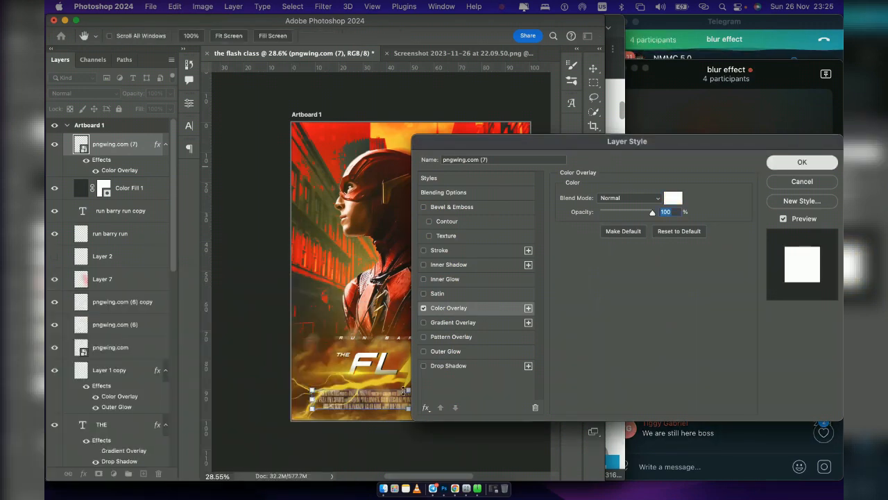
key("Return")
Scale the credits block down proportionally to about 37.17%, keeping it horizontally centred beneath the Flash title
key("ctrl+t")
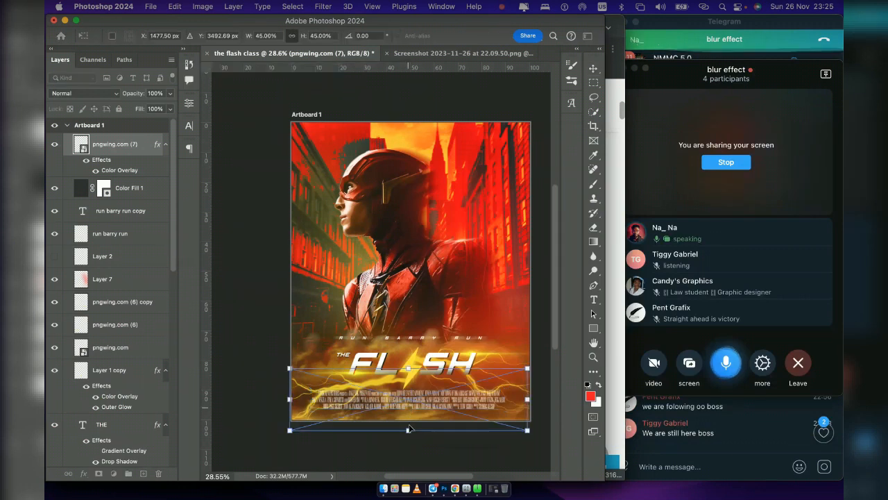
left_click_drag(409, 428, 408, 422)
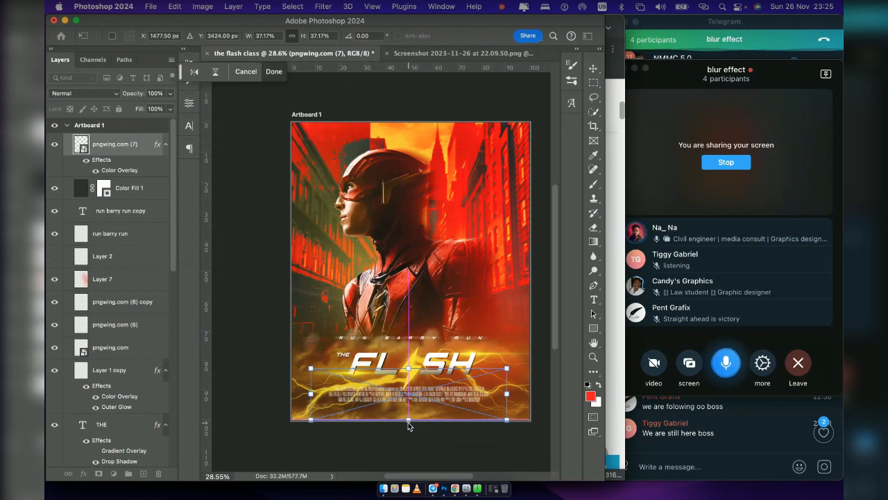
key("Return")
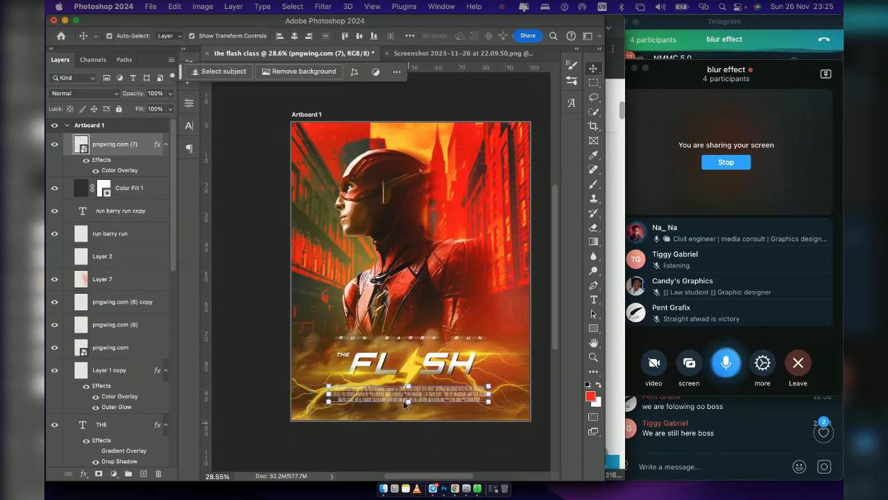
Hide the Layer 1 copy 2 layer and expand Group 2 to show its lightning layers
left_click(465, 459)
left_click(318, 404)
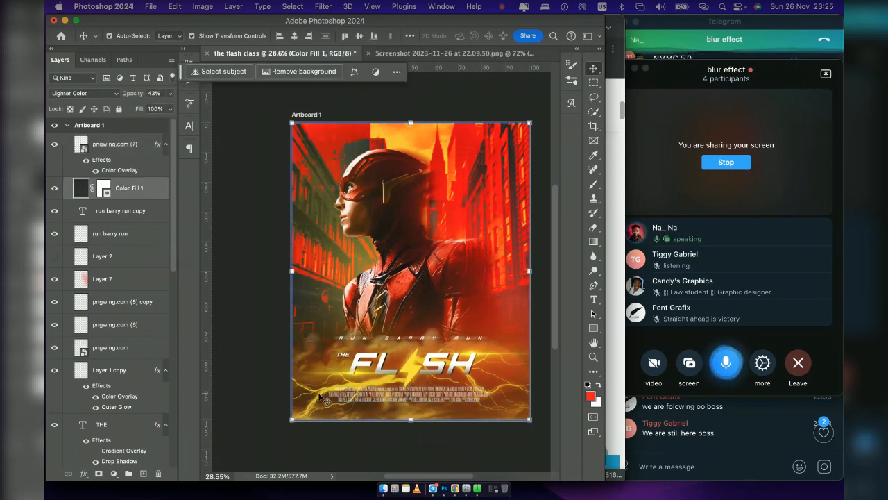
scroll(103, 370, "down", 10)
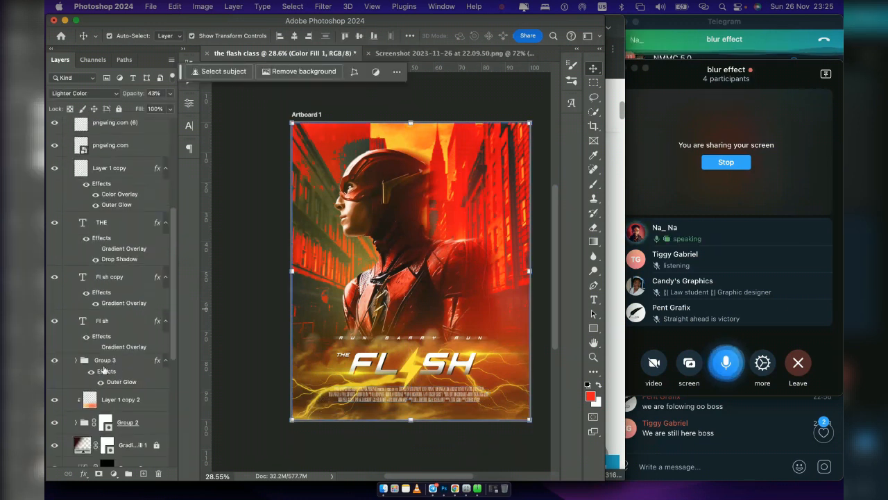
scroll(103, 370, "down", 3)
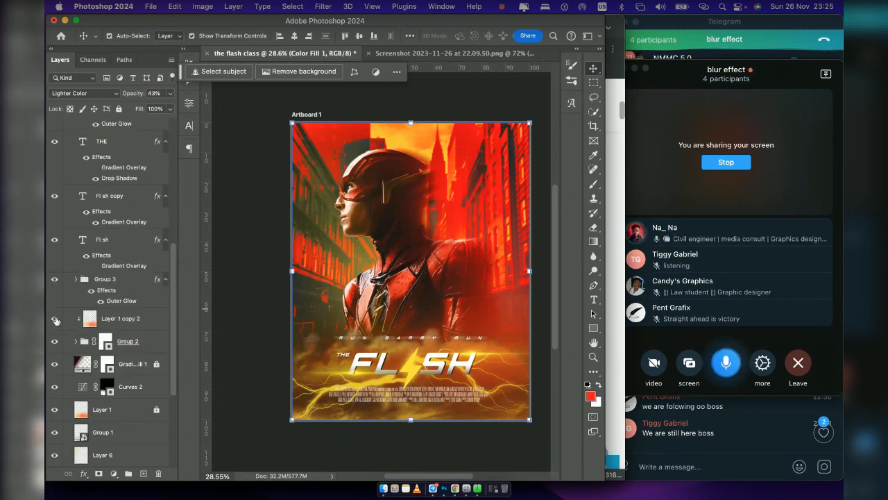
left_click(55, 319)
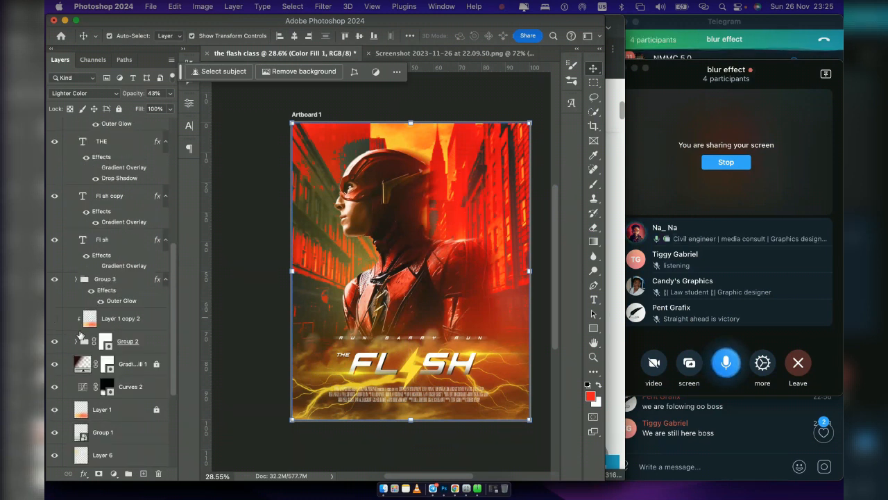
left_click(76, 342)
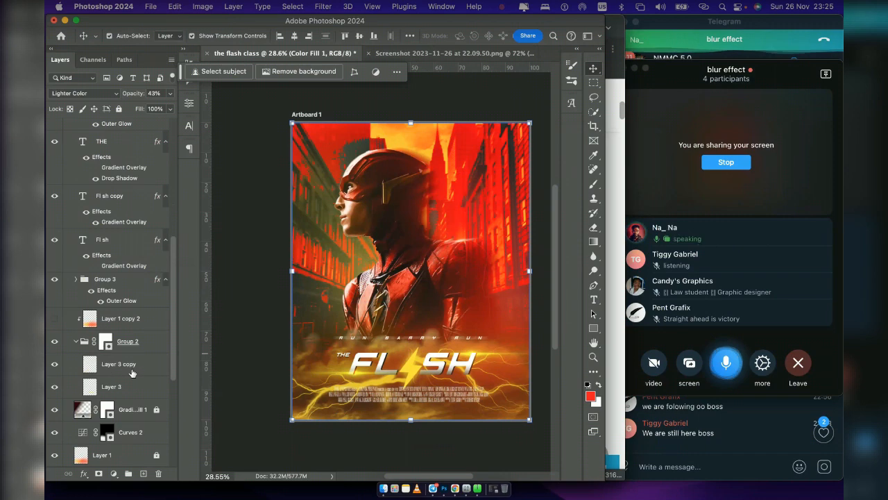
Add a Color Overlay with Normal blend mode at 100% opacity to Layer 3 copy in Group 2, and open its colour for editing
left_click(132, 368)
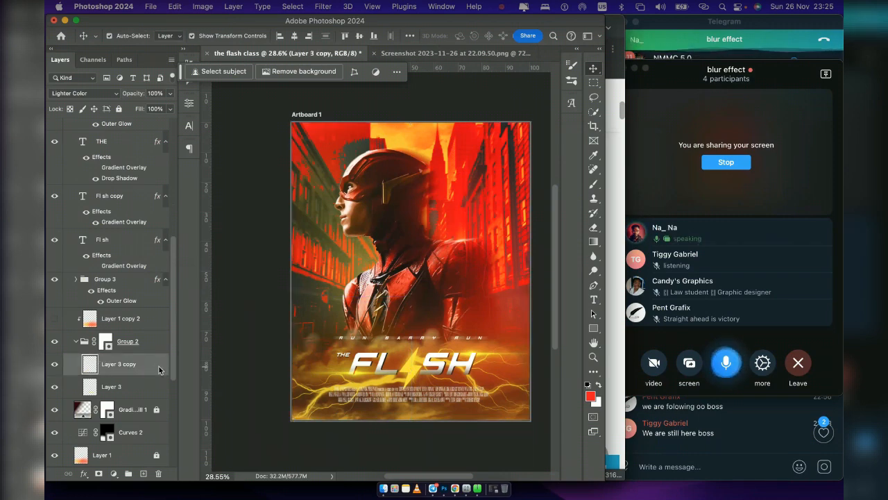
double_click(159, 370)
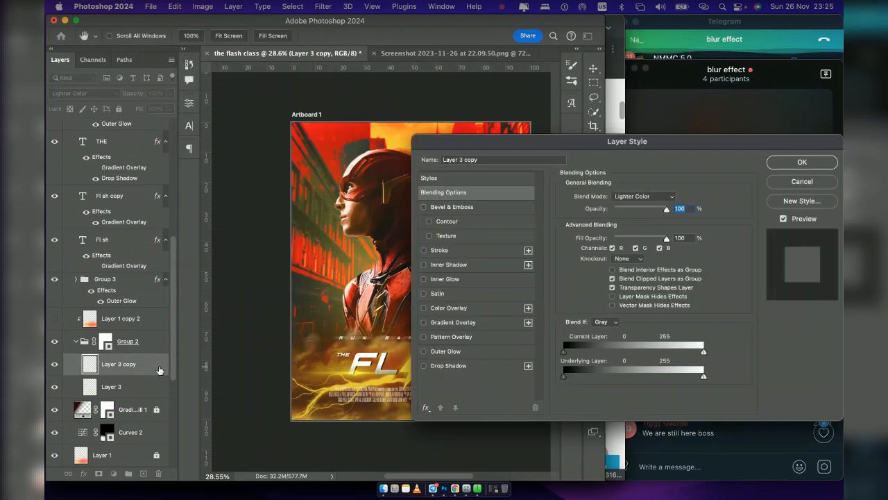
left_click(460, 308)
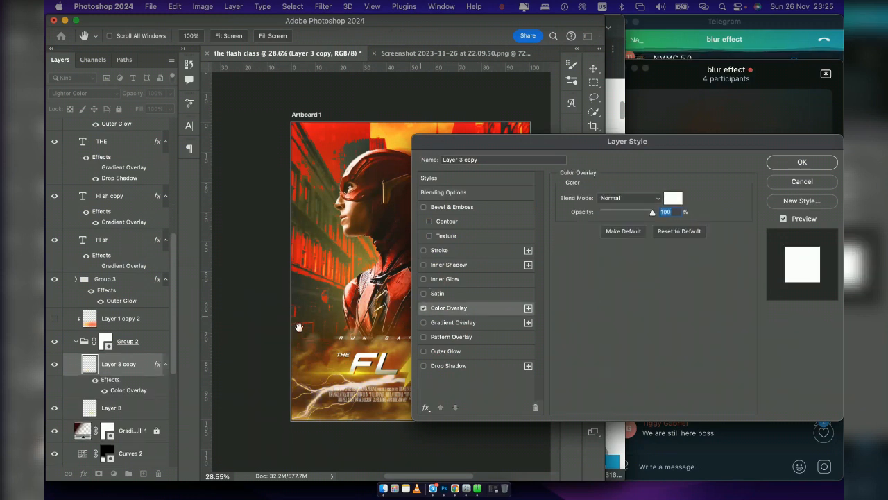
scroll(299, 326, "right", 5)
scroll(299, 327, "left", 5)
scroll(299, 327, "down", 3)
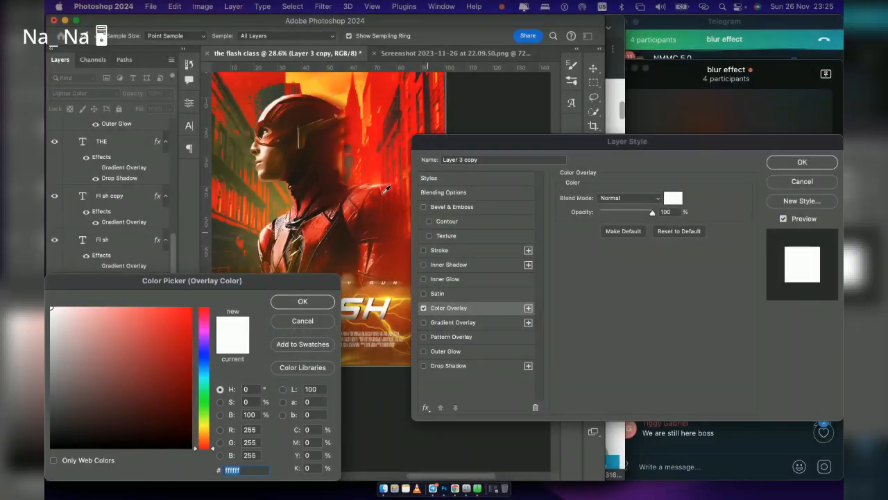
Sample a red from the character's suit for the lightning's Color Overlay and brighten it to ff1700
left_click(386, 189)
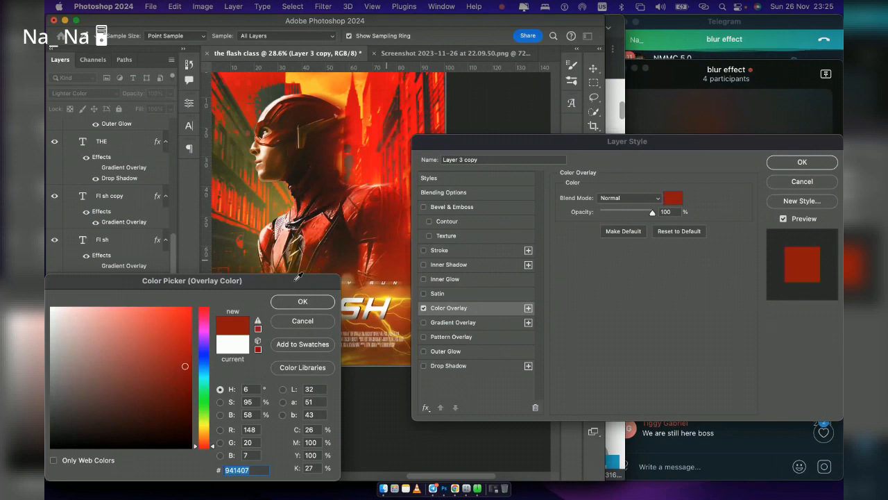
left_click_drag(297, 277, 304, 380)
left_click(194, 401)
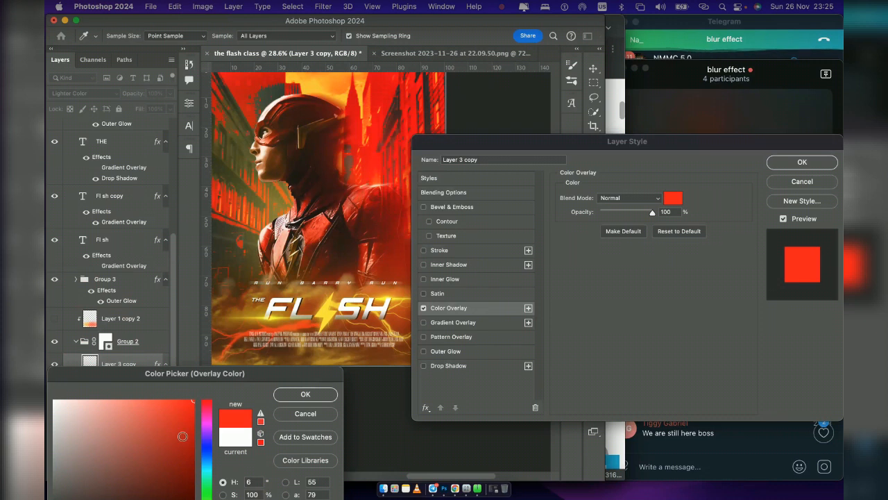
left_click_drag(183, 435, 229, 424)
left_click_drag(159, 425, 270, 384)
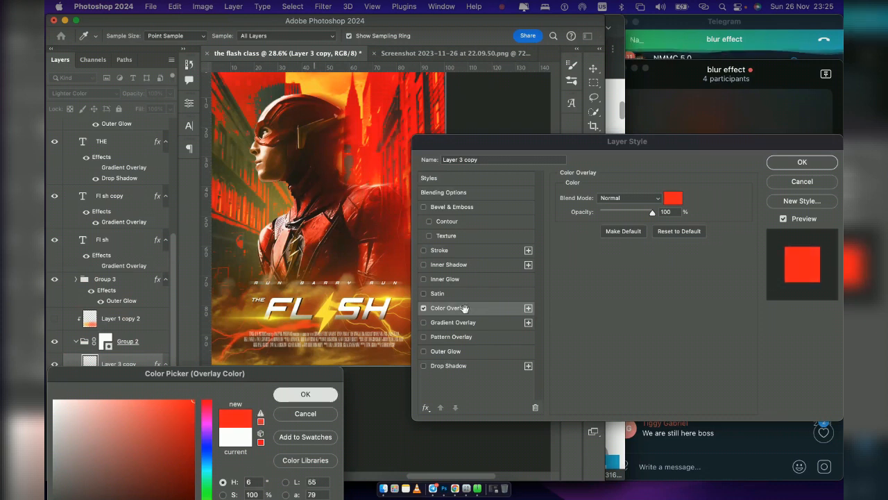
left_click(305, 394)
Add a Screen-mode Outer Glow to Layer 3 copy in red e40100, with its opacity at 33%
left_click(475, 351)
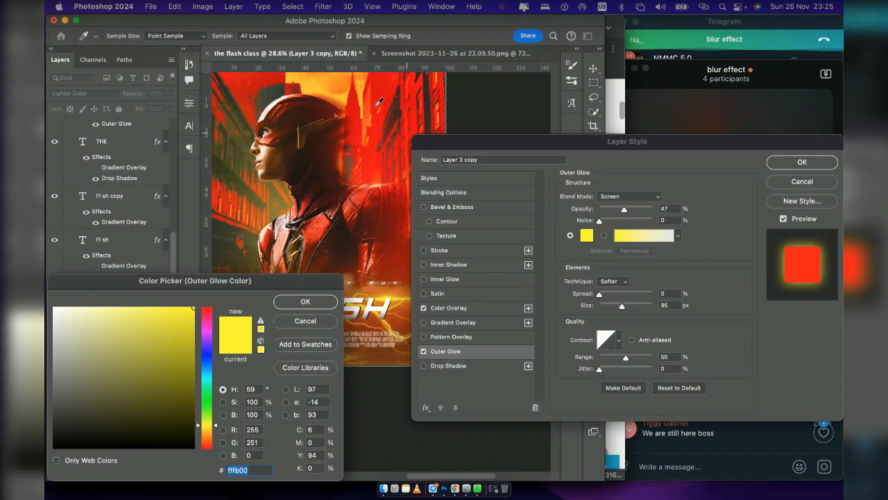
left_click(381, 202)
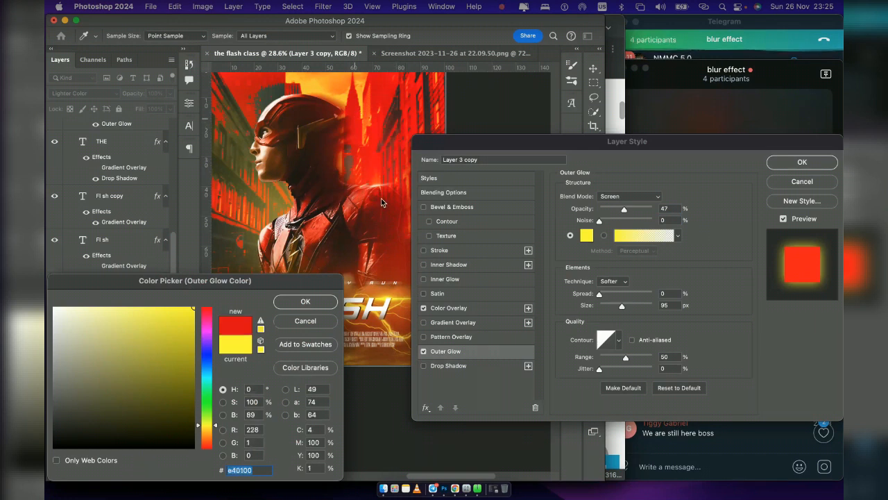
left_click(305, 302)
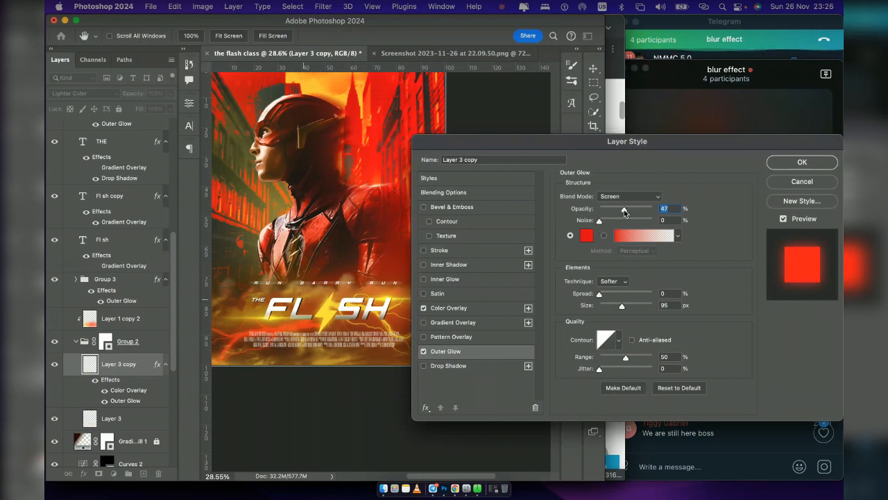
mouse_move(624, 210)
left_mouse_down()
mouse_move(642, 213)
mouse_move(619, 213)
left_mouse_up()
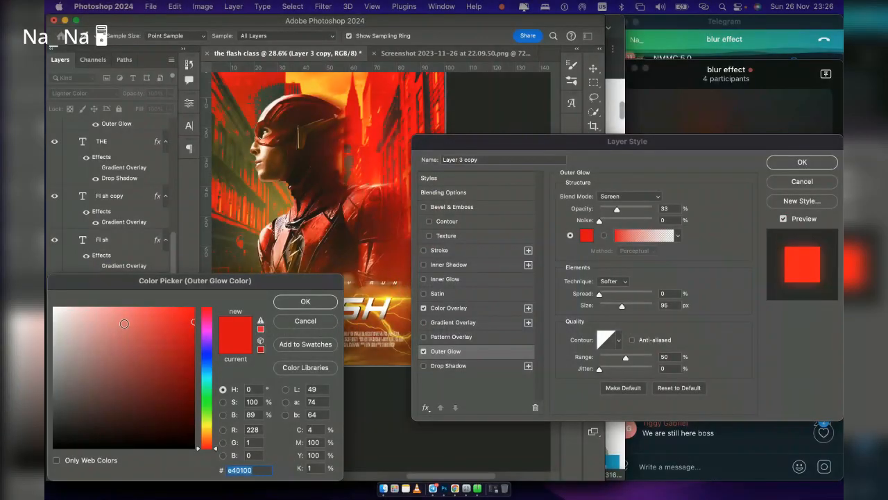
Change the Outer Glow colour of Layer 3 copy to white ffffff
left_click_drag(124, 324, 53, 308)
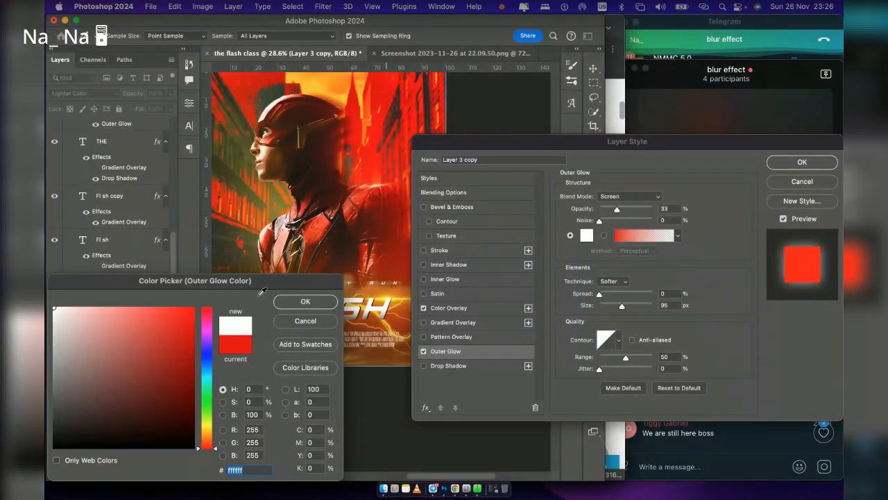
left_click_drag(238, 286, 308, 381)
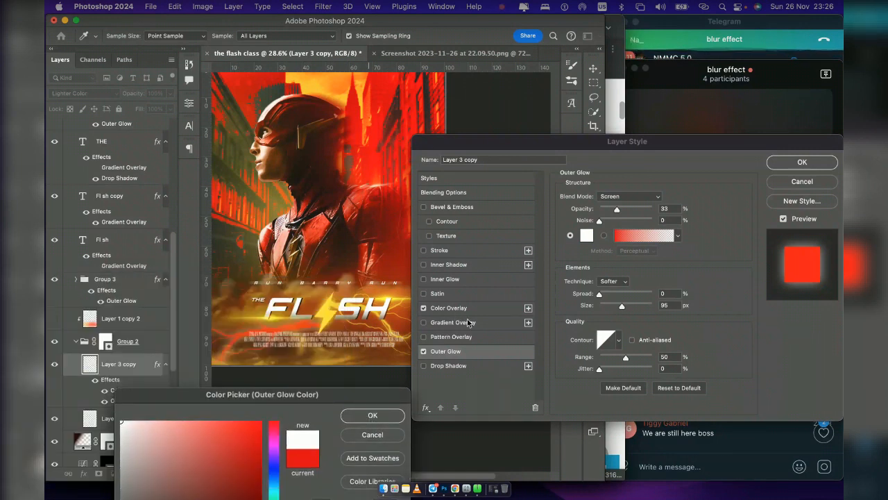
key("Return")
Try cyan, orange and cream for Layer 3 copy's Color Overlay, then settle on yellow ffeb57, lightened from the title bolt's colour
left_click(477, 309)
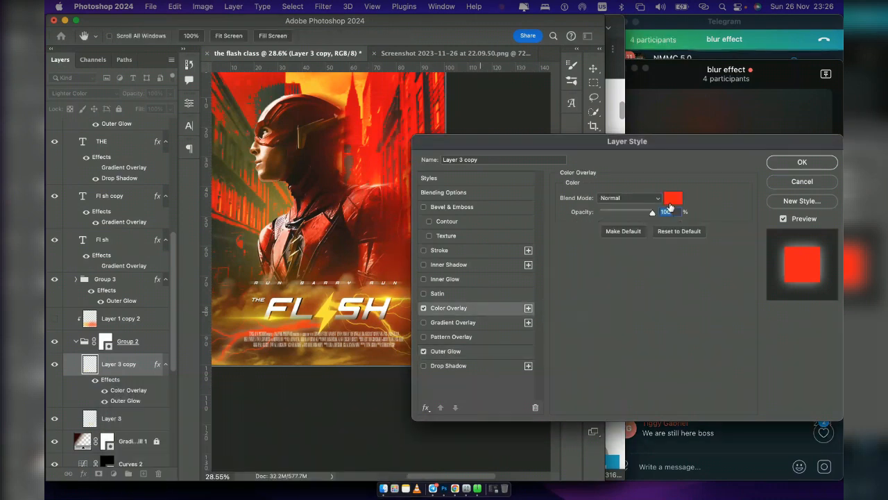
left_click(671, 199)
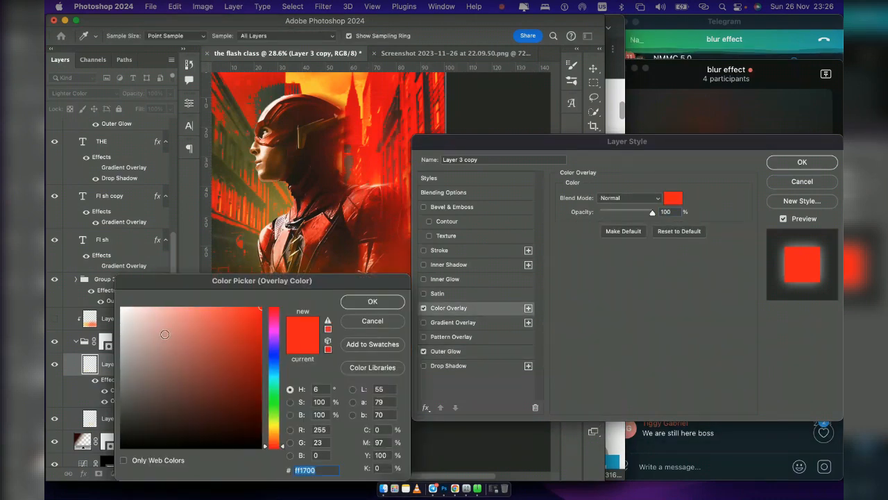
left_click(141, 307)
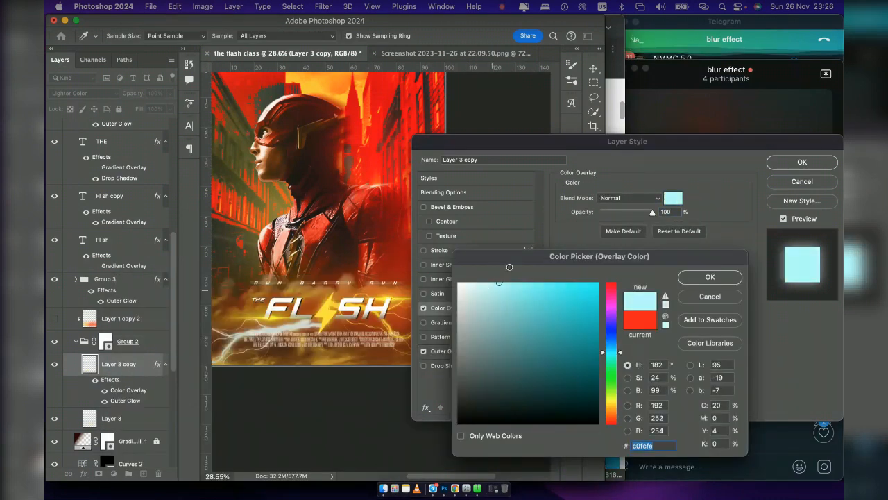
left_click(507, 283)
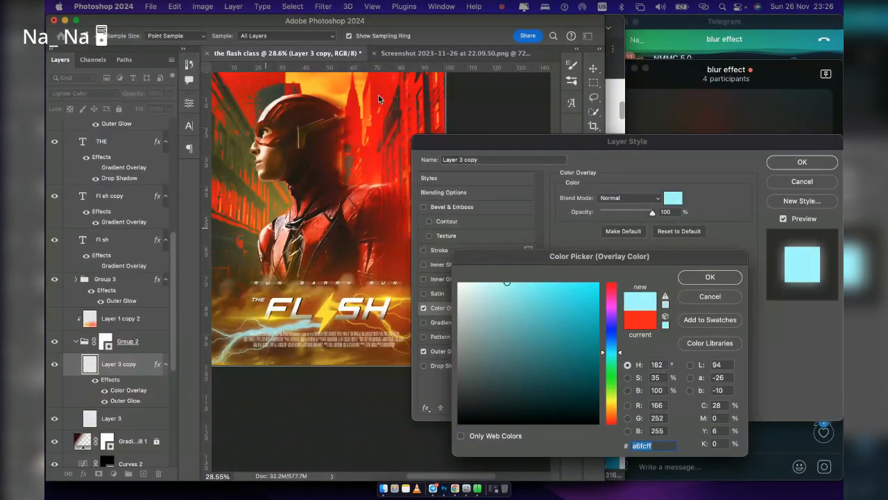
left_click(313, 87)
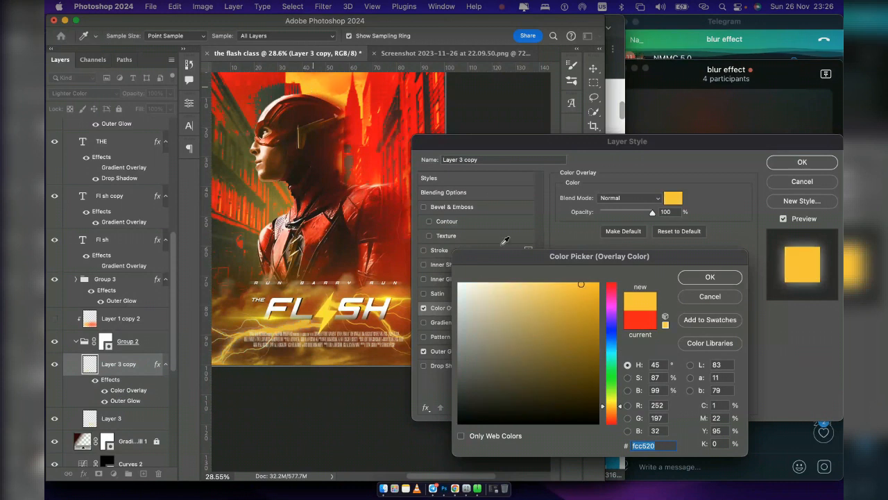
left_click(496, 302)
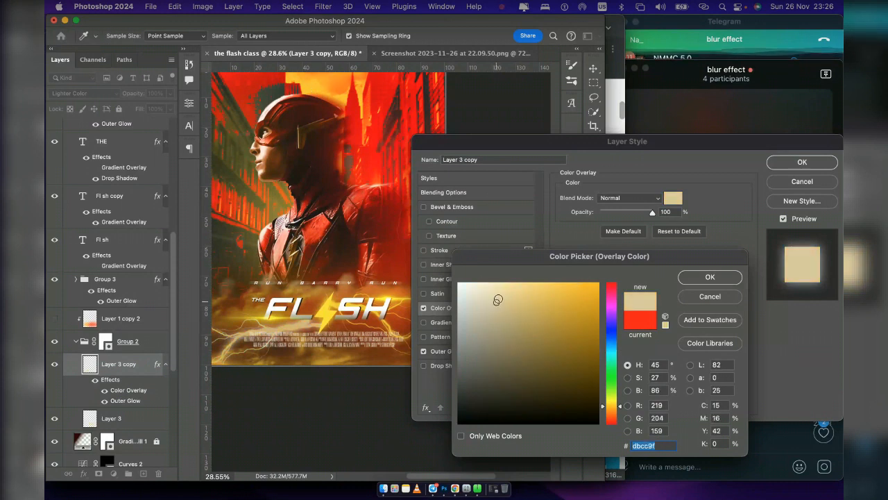
mouse_move(520, 286)
left_mouse_down()
mouse_move(497, 283)
mouse_move(463, 257)
left_mouse_up()
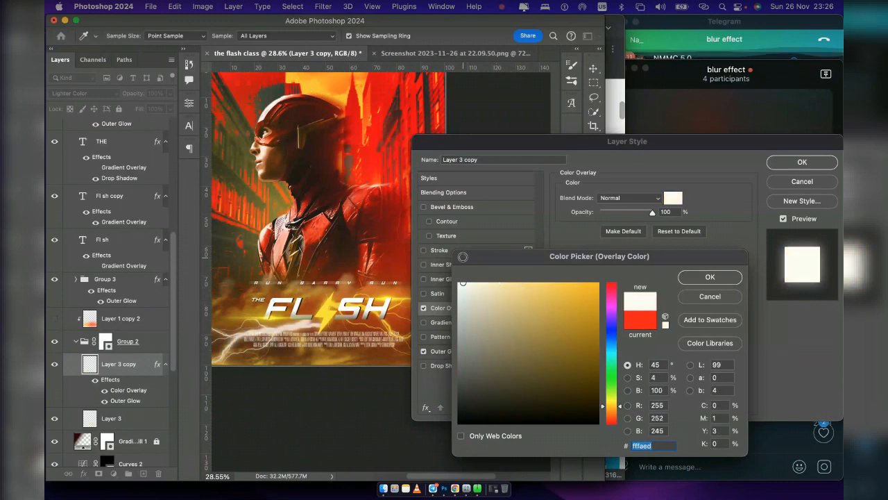
left_click(324, 311)
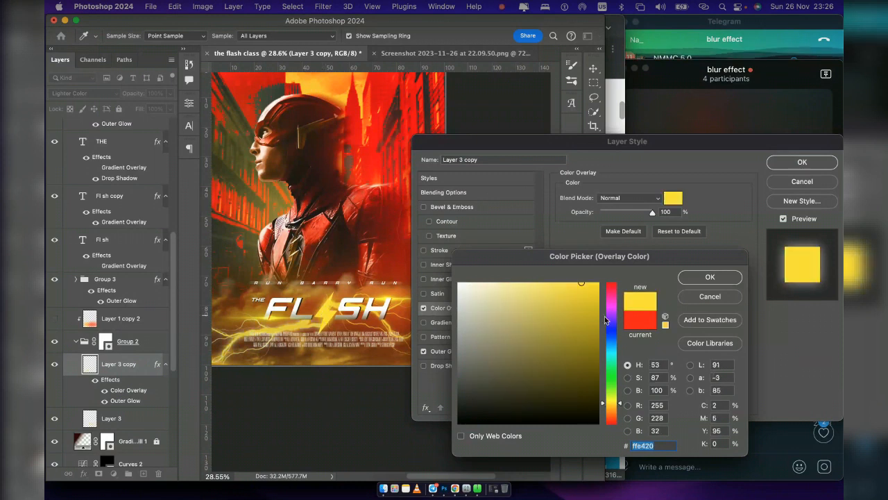
left_click_drag(577, 287, 550, 273)
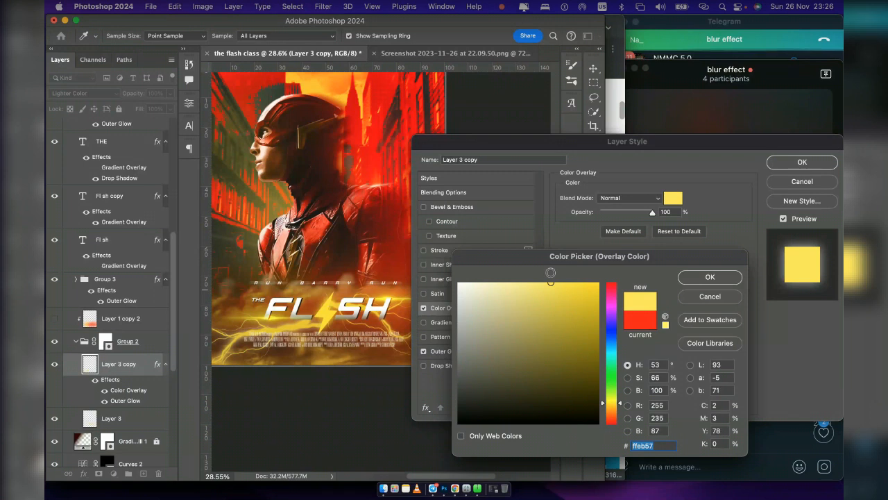
left_click(704, 278)
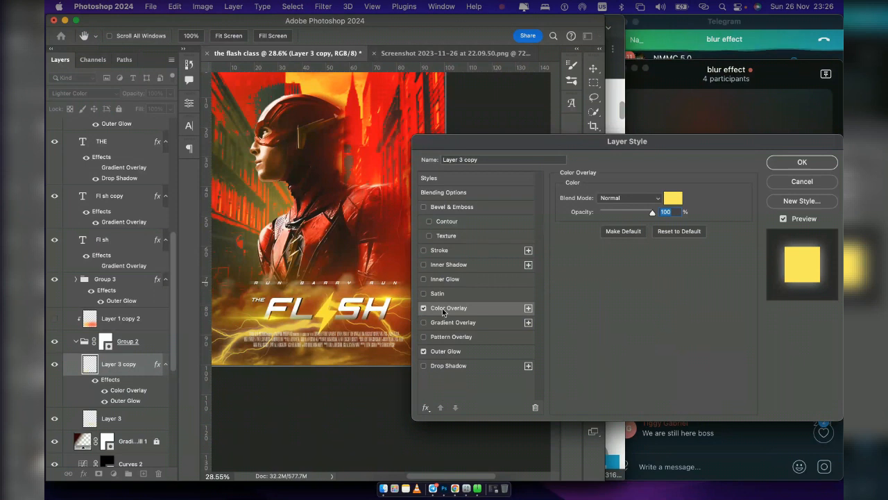
Set the Outer Glow colour of Layer 3 copy to yellow ffe320 sampled from the title's bolt, and apply the layer style
left_click(446, 351)
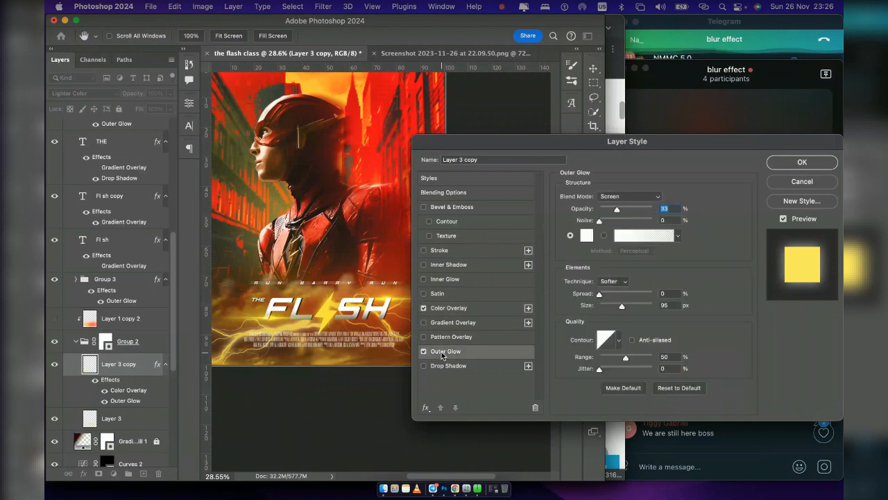
left_click(588, 235)
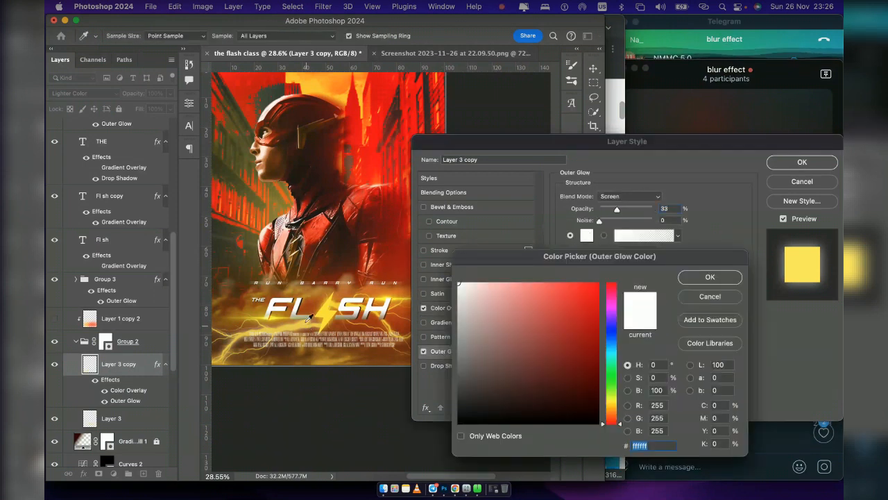
left_click(329, 310)
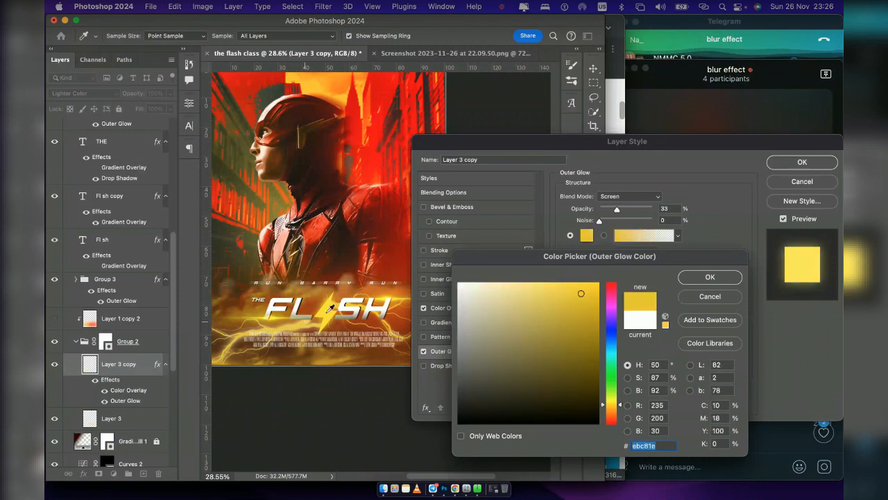
left_click(329, 311)
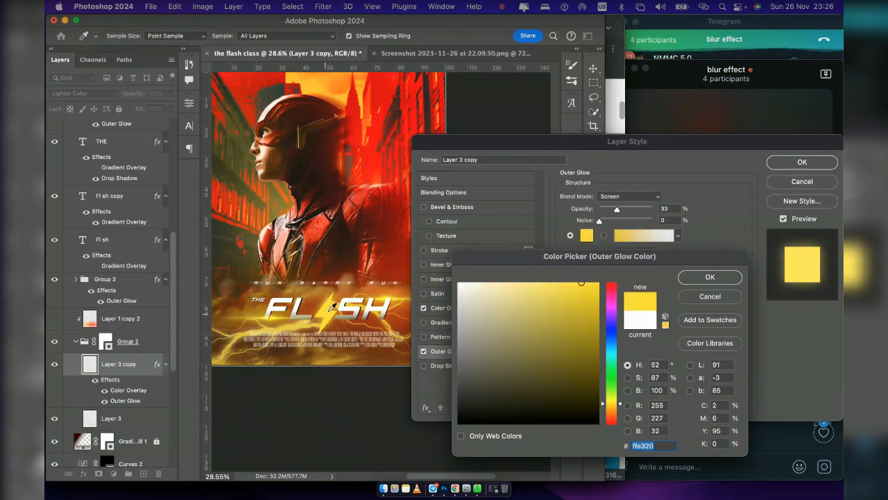
left_click(710, 276)
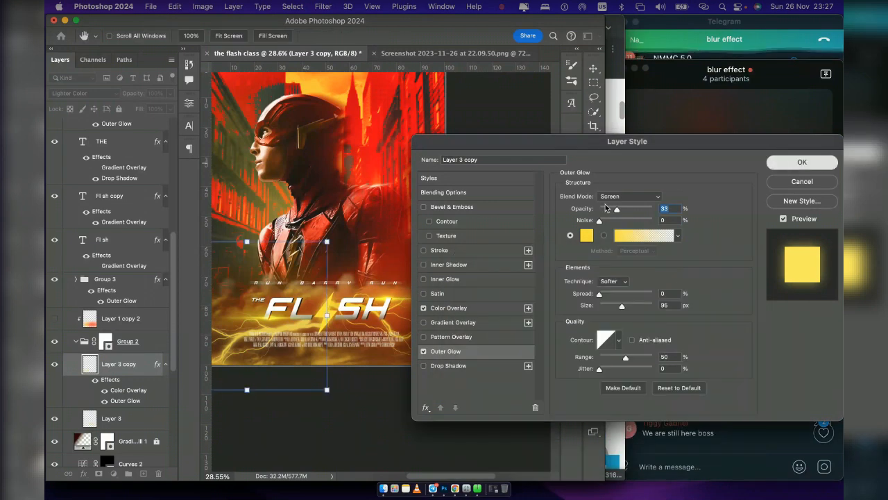
left_click(791, 164)
Rasterize the layer style of Layer 3 copy
scroll(519, 267, "left", 5)
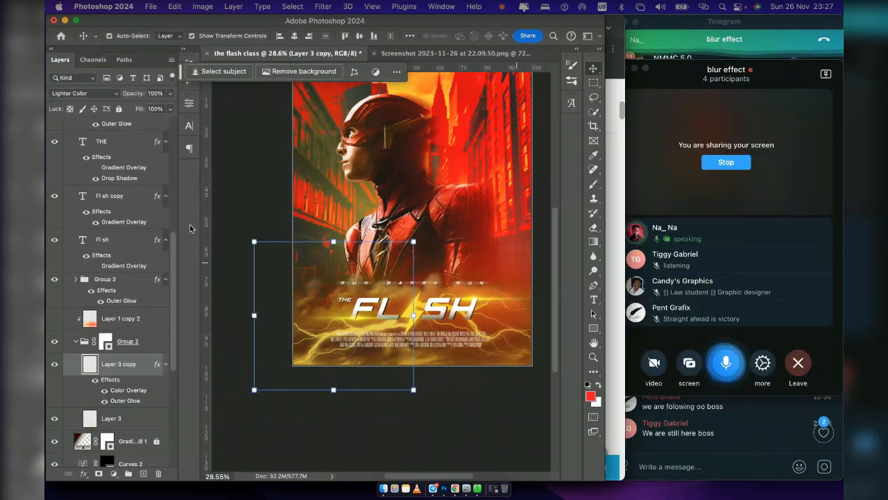
left_click(82, 93)
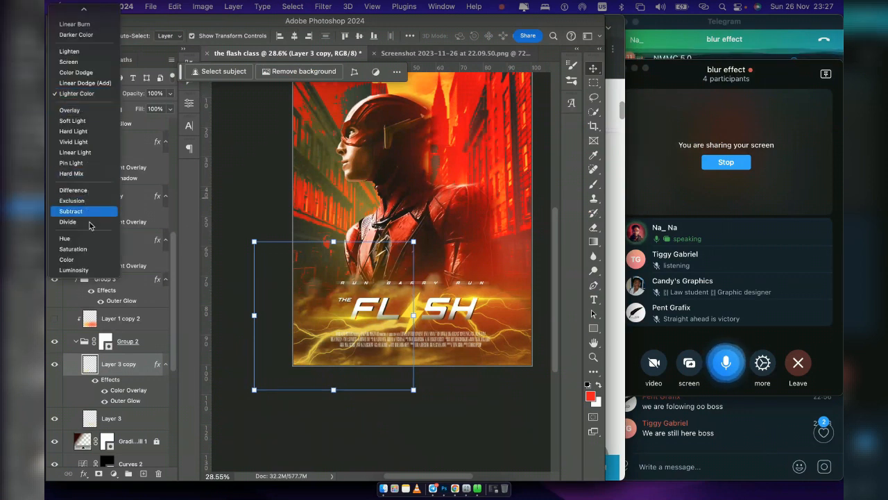
right_click(144, 365)
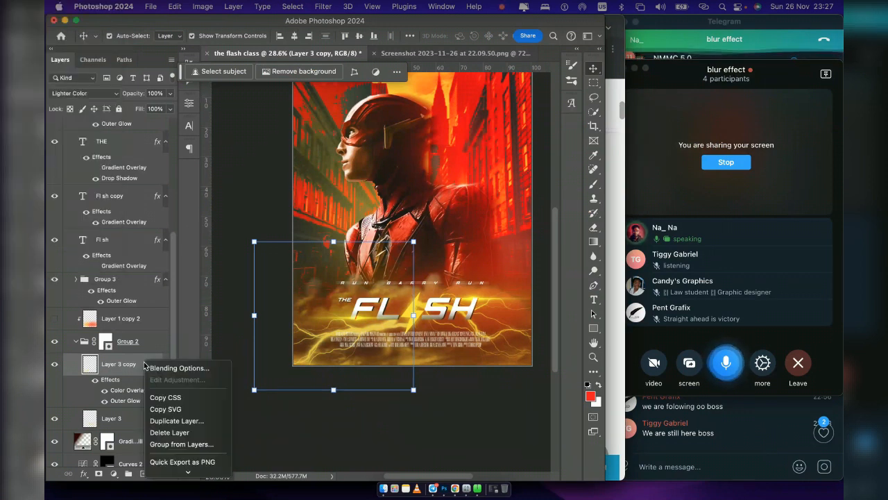
mouse_move(180, 474)
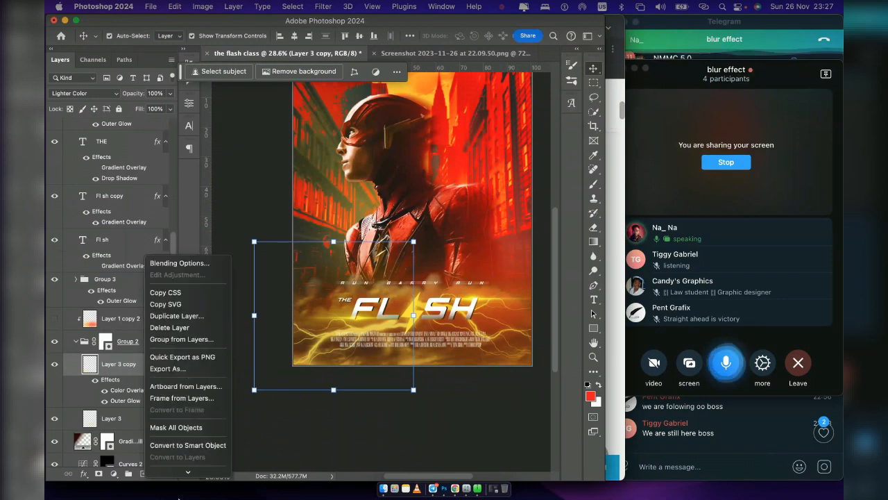
left_click(163, 406)
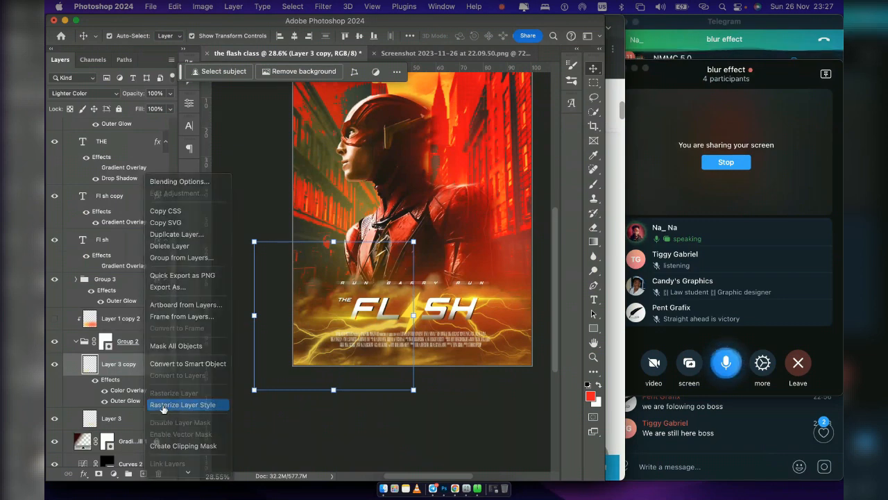
left_click(101, 93)
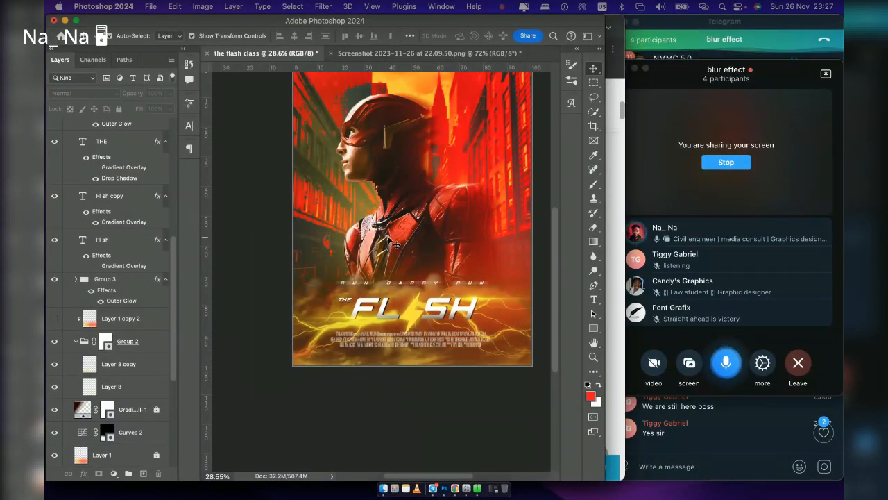
Group the three character layers, Background copy, Background copy 2 and Background copy 3
scroll(396, 243, "up", 1)
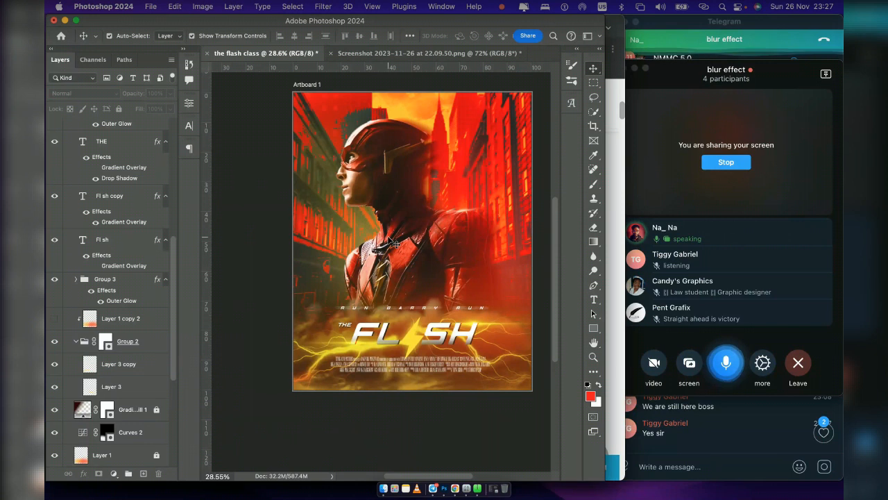
scroll(394, 243, "down", 2)
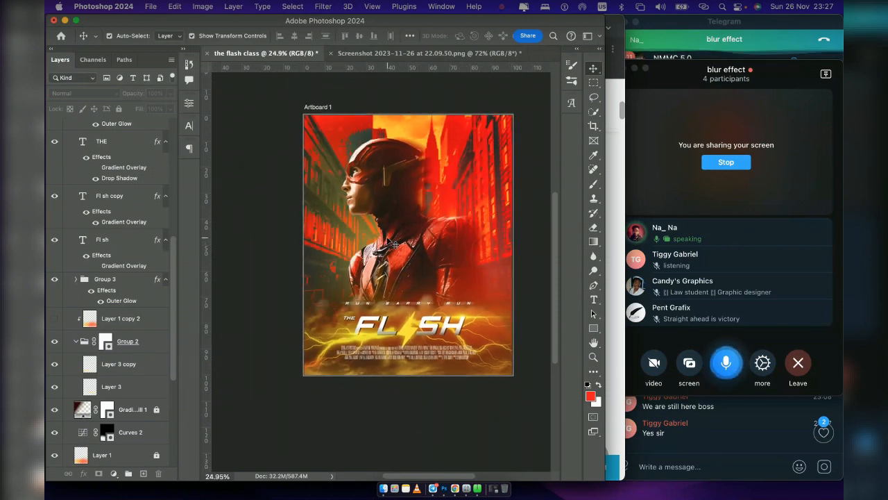
scroll(394, 244, "down", 1)
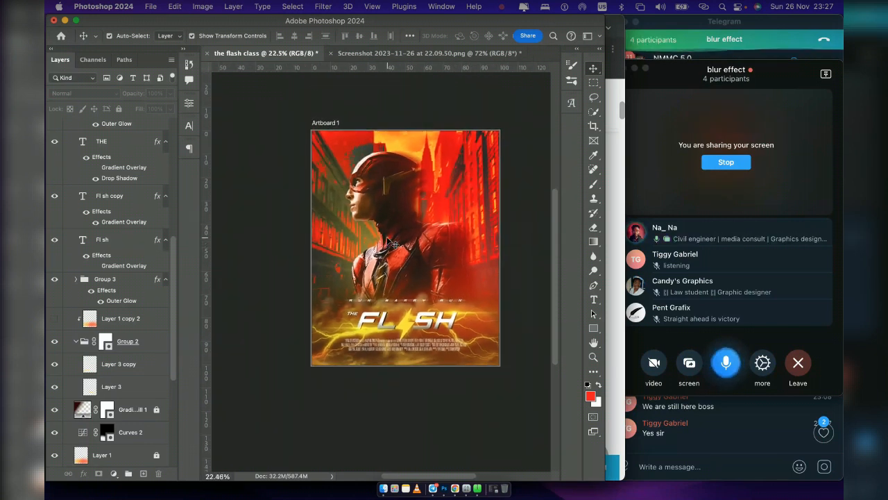
scroll(388, 238, "up", 1)
scroll(388, 239, "right", 1)
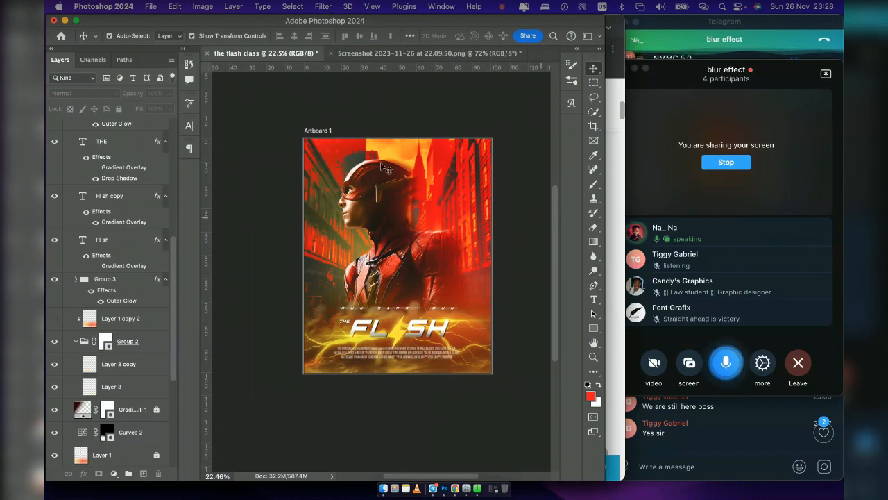
left_click(347, 164)
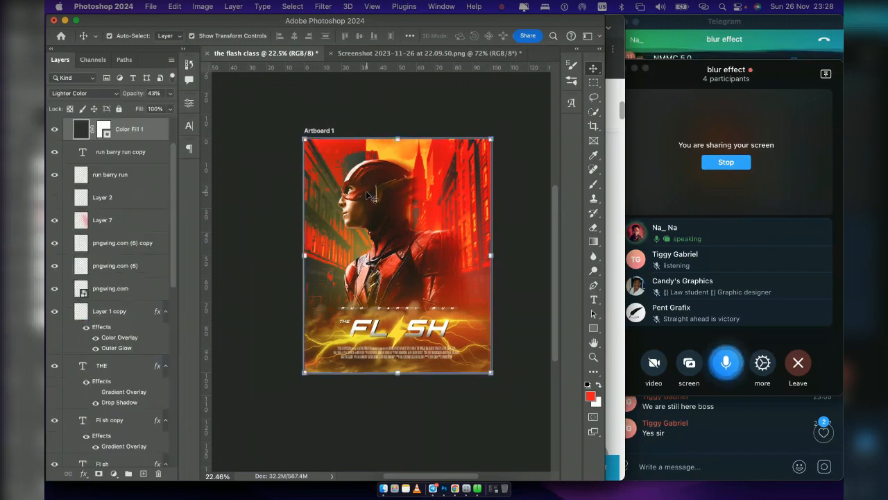
scroll(118, 267, "down", 10)
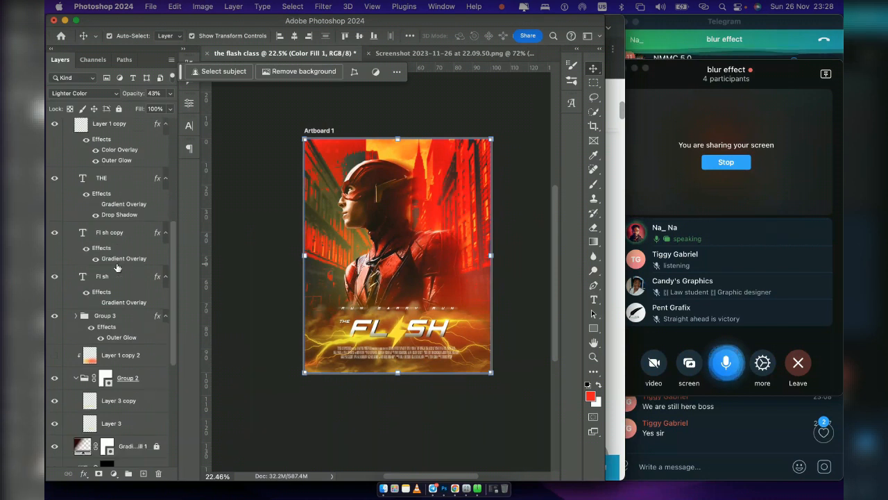
scroll(118, 268, "down", 5)
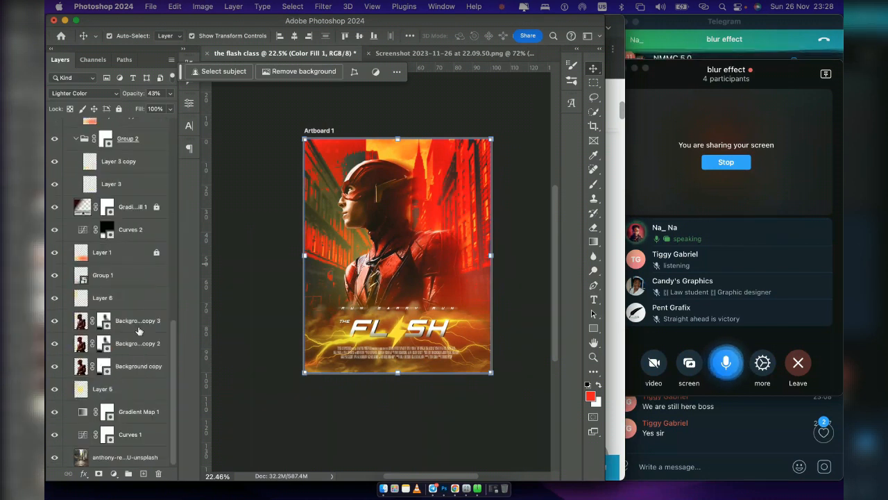
left_click(139, 322, "shift")
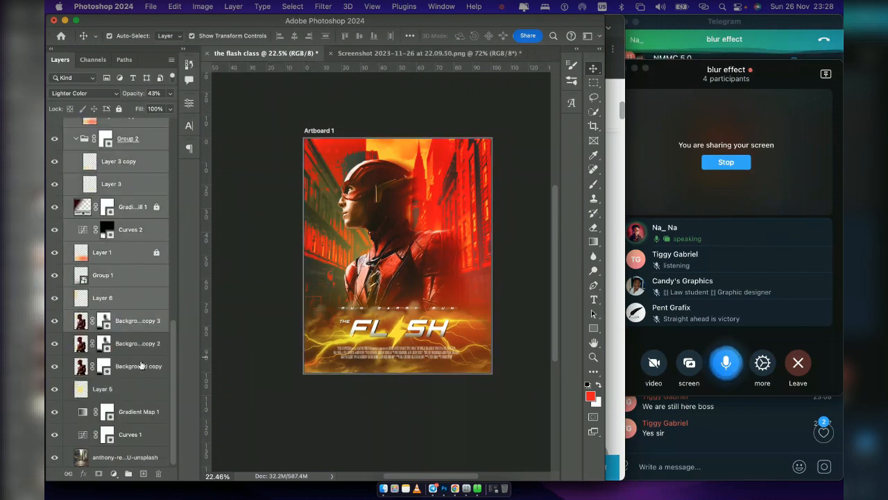
left_click(141, 365)
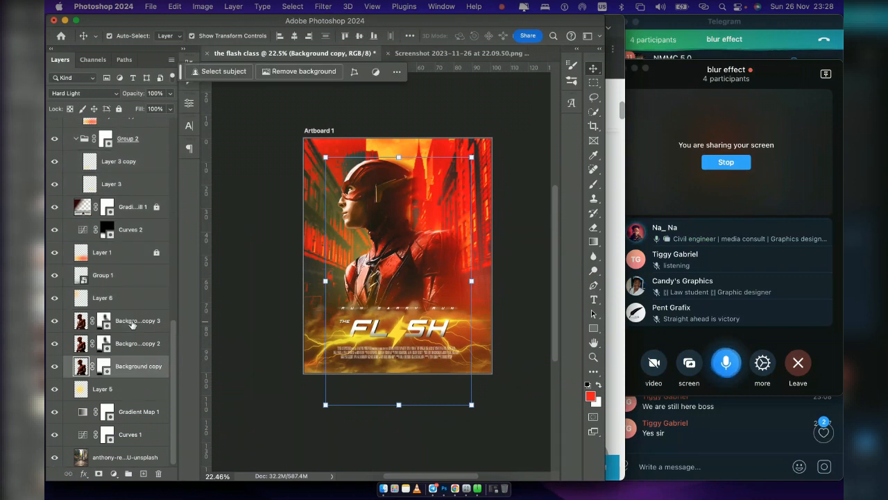
left_click(132, 324, "shift")
key("super+g")
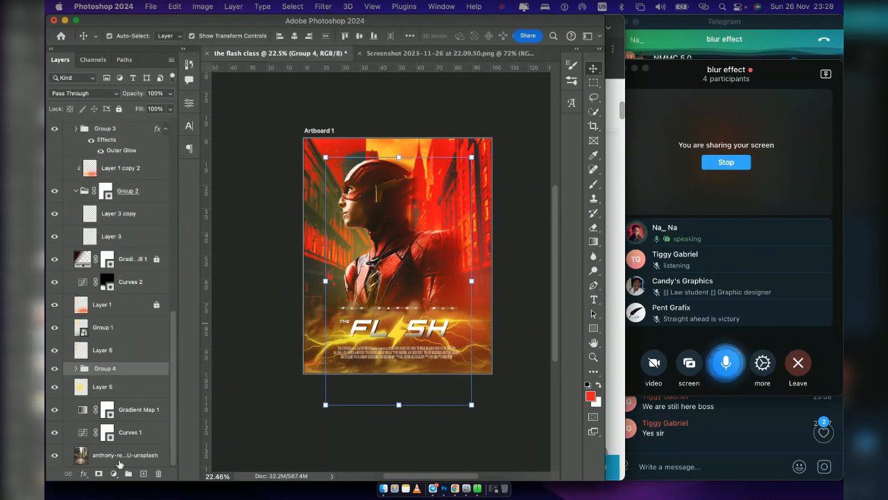
Add a Photo Filter with Warming Filter (85) at 48% density above the character group and clip it to that group
left_click(115, 474)
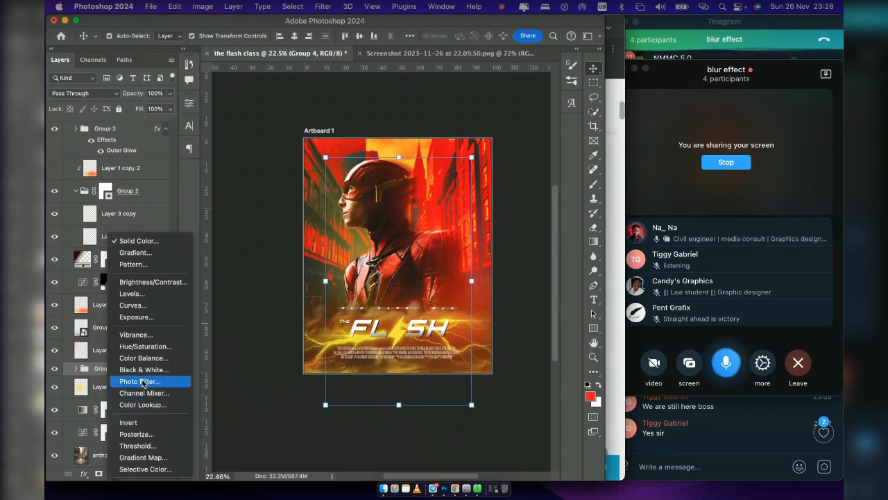
left_click(141, 381)
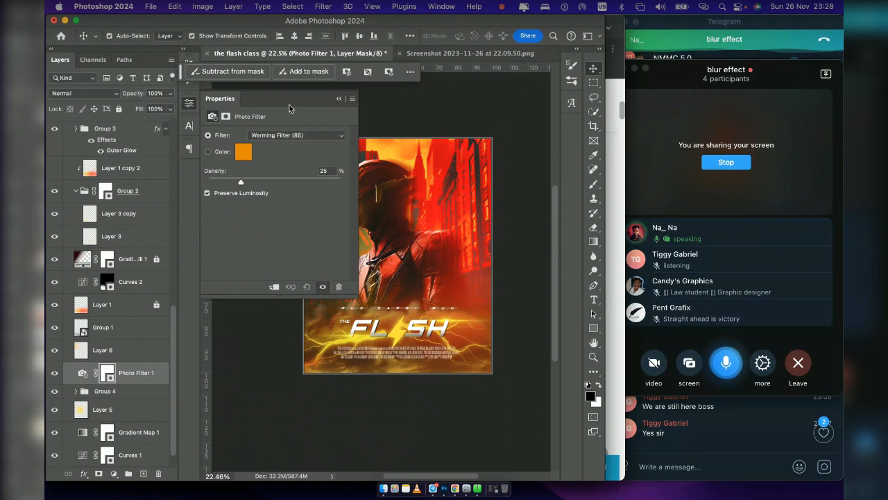
scroll(411, 216, "left", 5)
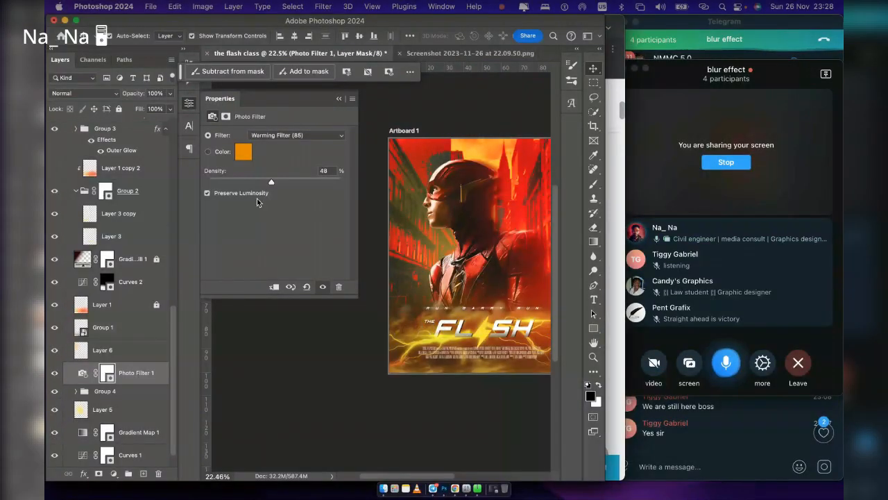
left_click(274, 286)
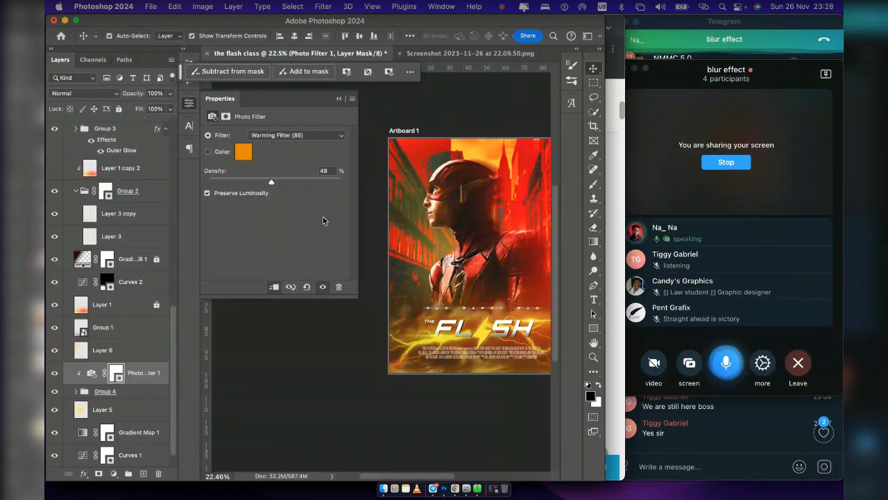
Add a Color Lookup adjustment layer above the Photo Filter, give it a vector mask, and open its lookup settings
left_click(115, 474)
left_click(123, 417)
left_click(99, 473)
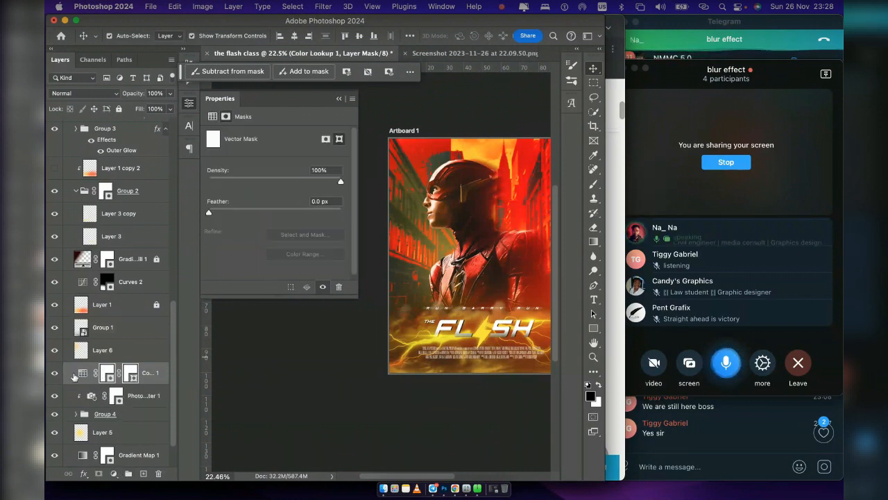
left_click(82, 373)
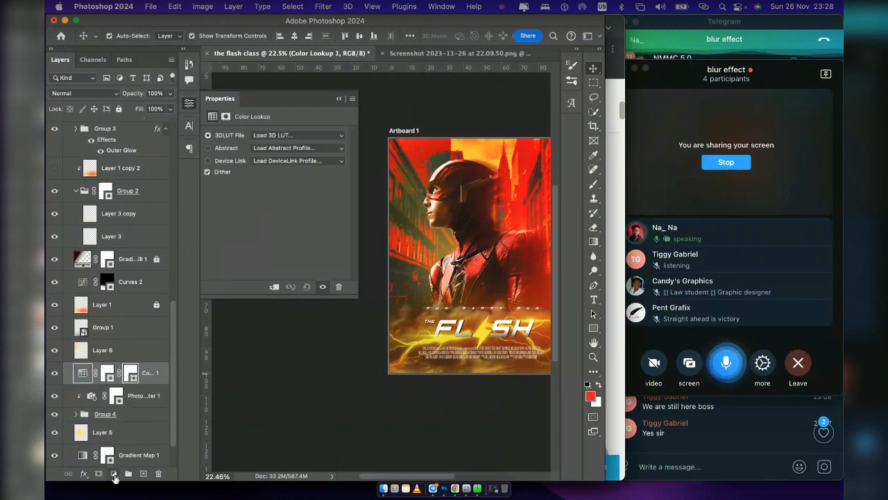
left_click(113, 472)
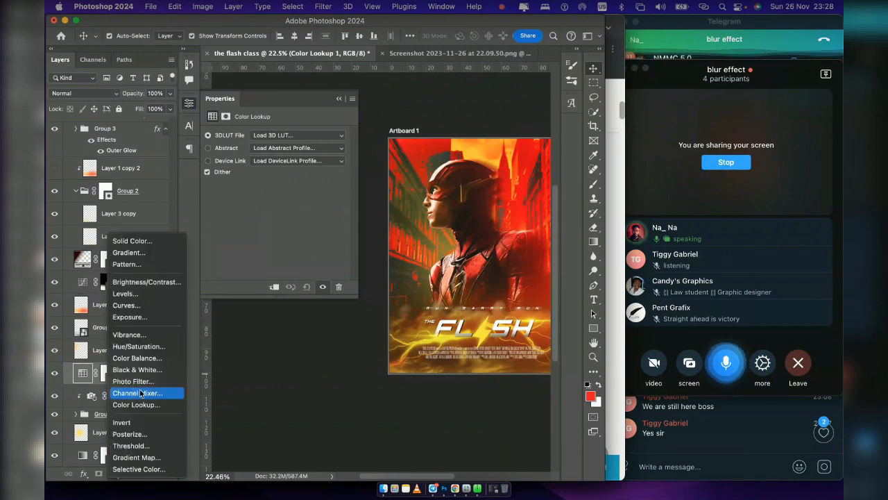
left_click(136, 405)
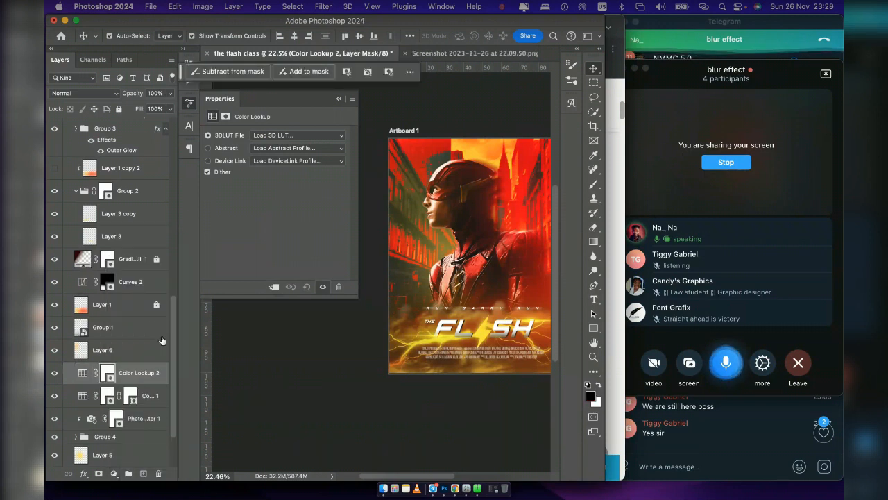
key("Delete")
key("Delete")
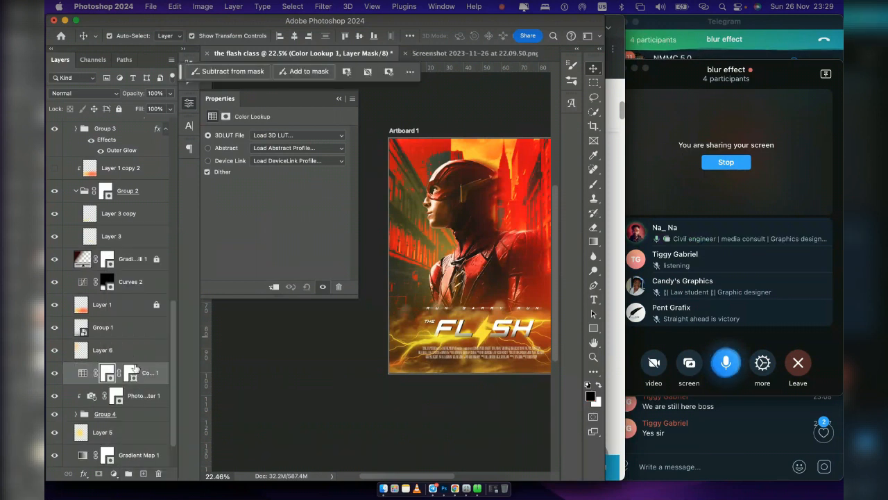
Delete the layer mask from the Color Lookup adjustment, keeping only its vector mask
key("Delete")
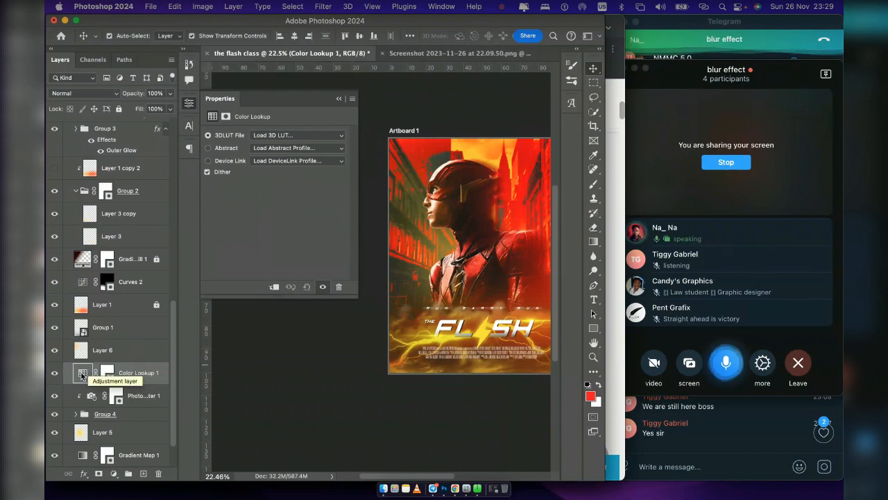
right_click(89, 373)
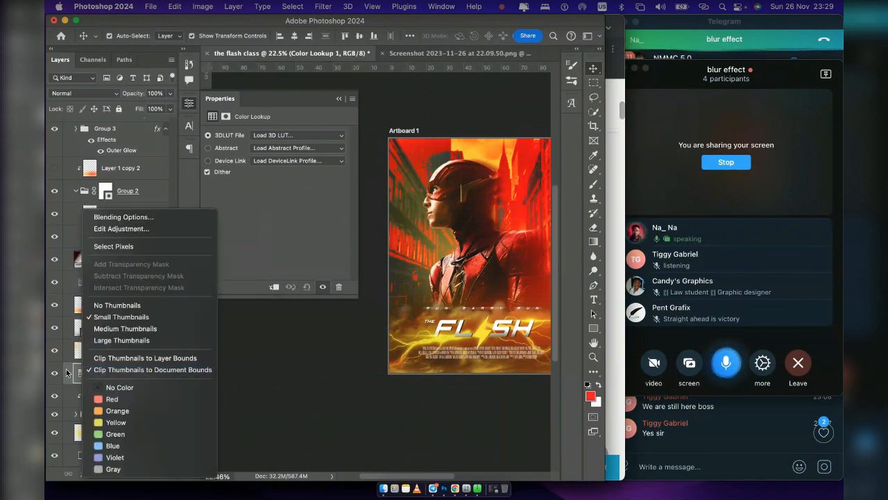
left_click(58, 378)
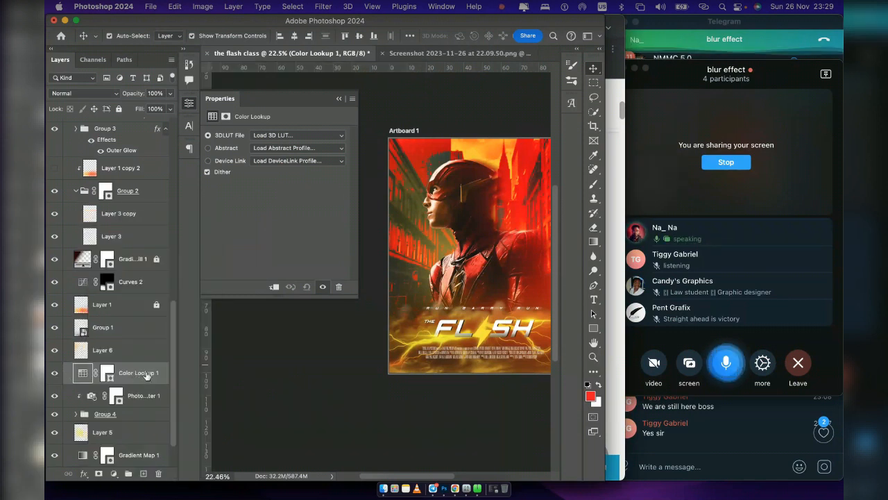
Clip the Color Lookup adjustment to the character group and set its 3DLUT file to 2Strip.look
right_click(147, 375)
scroll(184, 444, "down", 4)
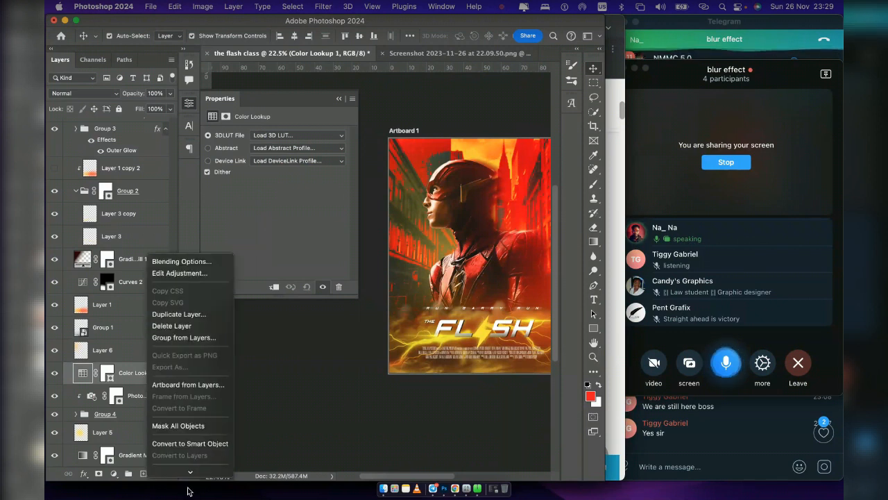
scroll(179, 409, "down", 6)
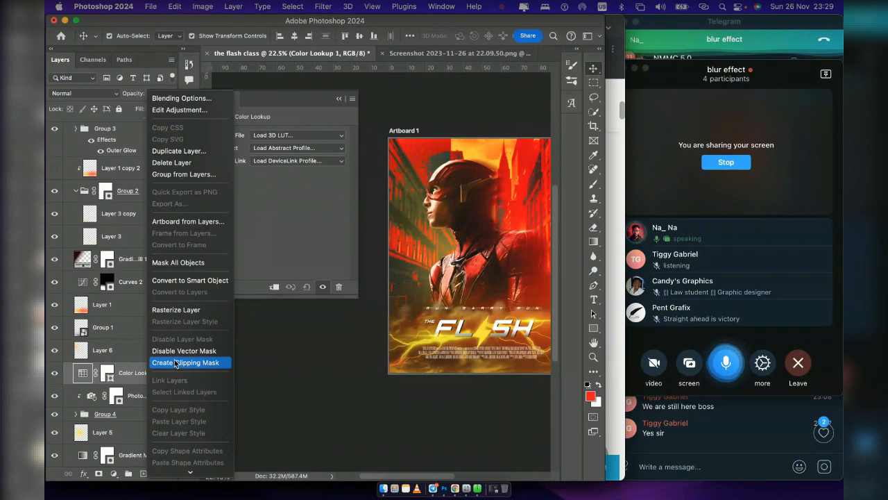
left_click(179, 361)
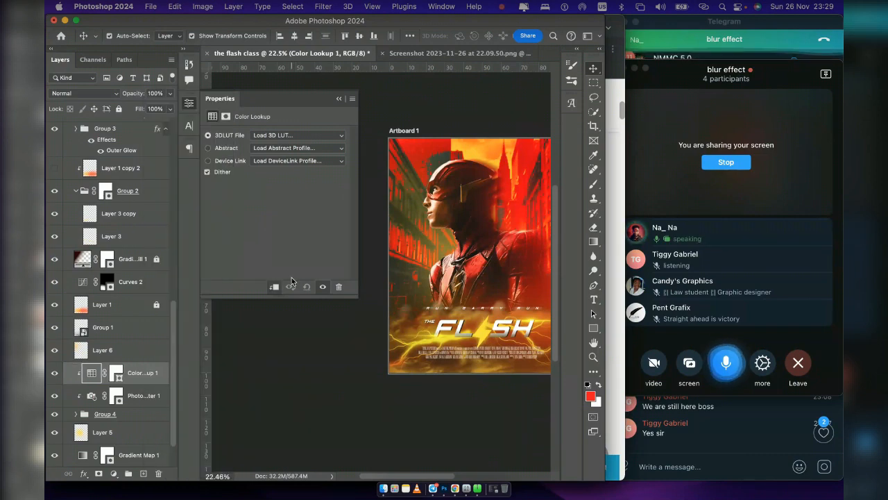
left_click(284, 135)
left_click(279, 167)
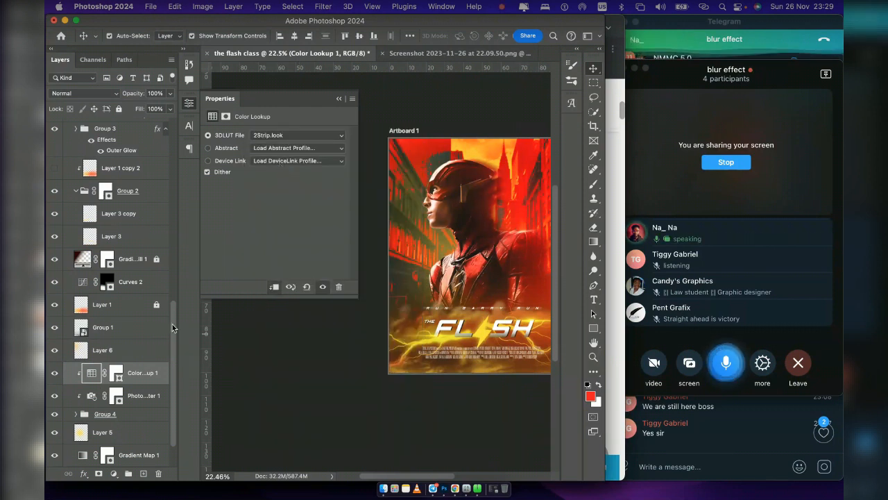
Add a Hue/Saturation adjustment clipped to the character group, with Hue +8 and Saturation +29
left_click(114, 473)
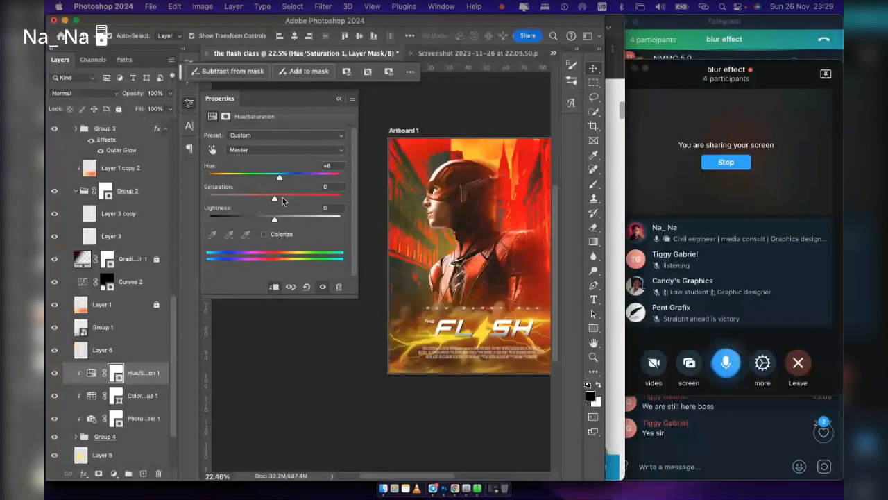
left_click_drag(283, 201, 294, 201)
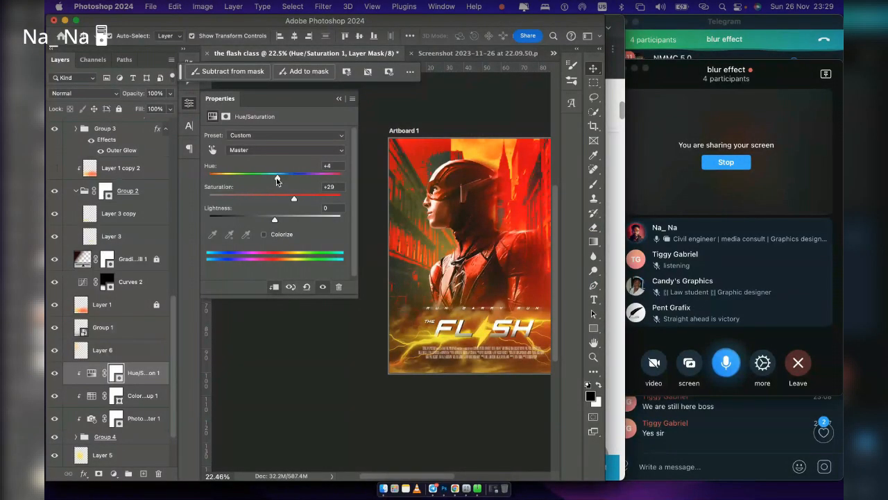
left_click_drag(277, 180, 281, 182)
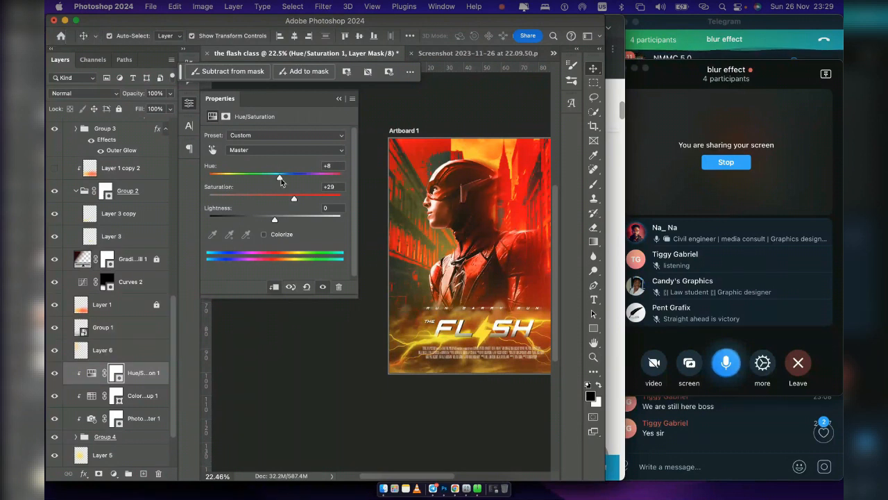
Set the Hue/Saturation adjustment's Hue to +2, and hide both it and the Color Lookup adjustment
left_click_drag(281, 181, 279, 183)
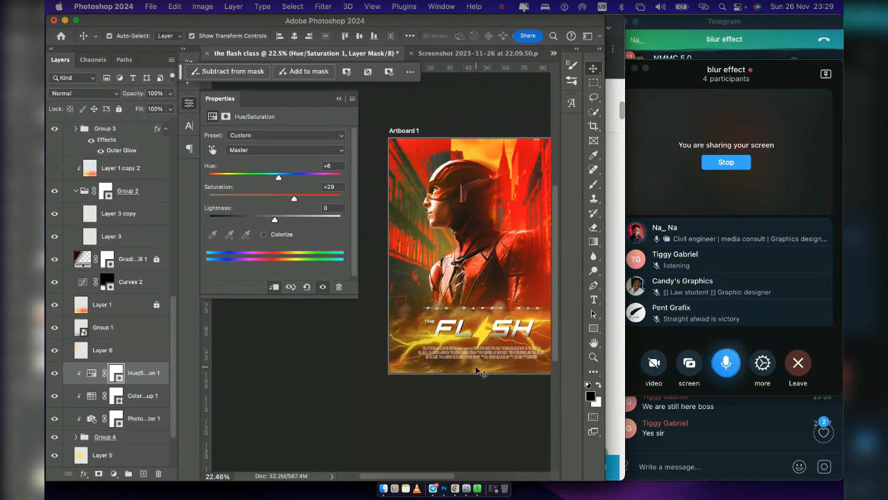
scroll(477, 370, "right", 4)
scroll(476, 371, "up", 2)
scroll(477, 371, "left", 1)
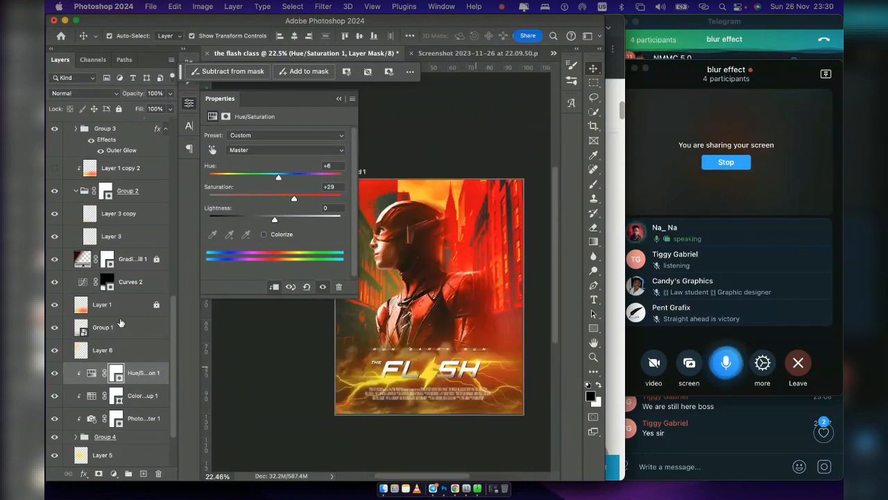
left_click(56, 376)
left_click(56, 376)
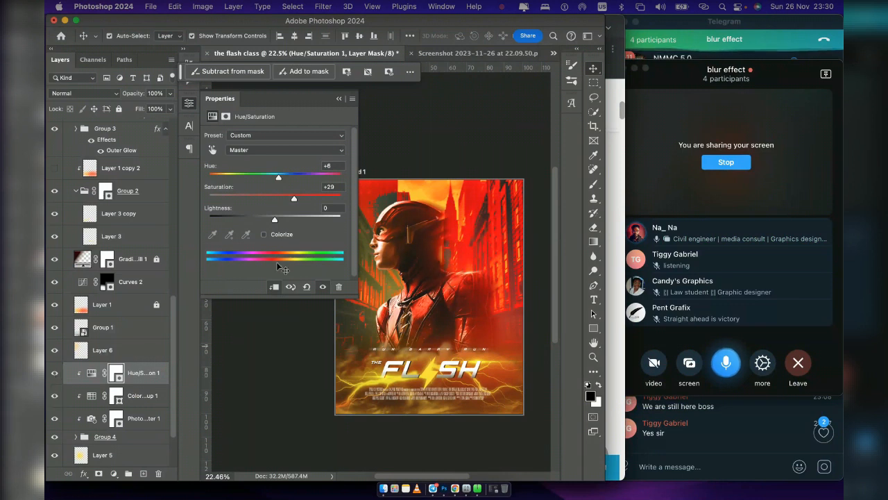
left_click_drag(278, 179, 275, 179)
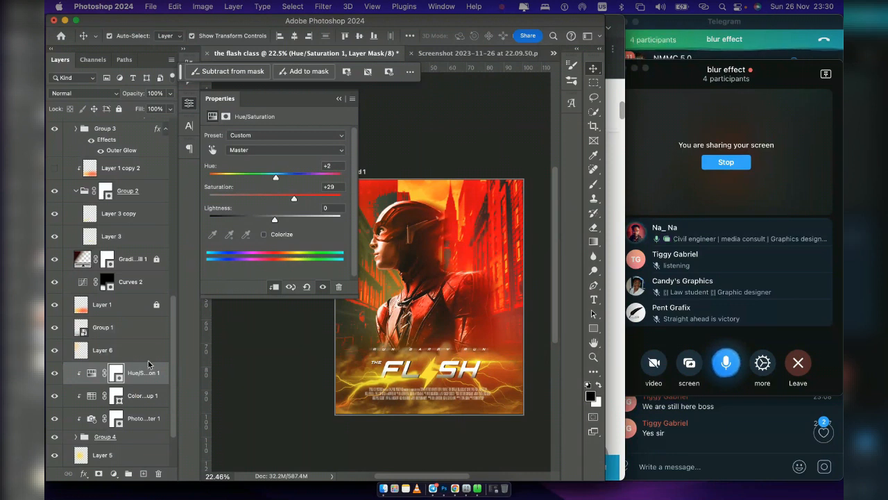
left_click(55, 373)
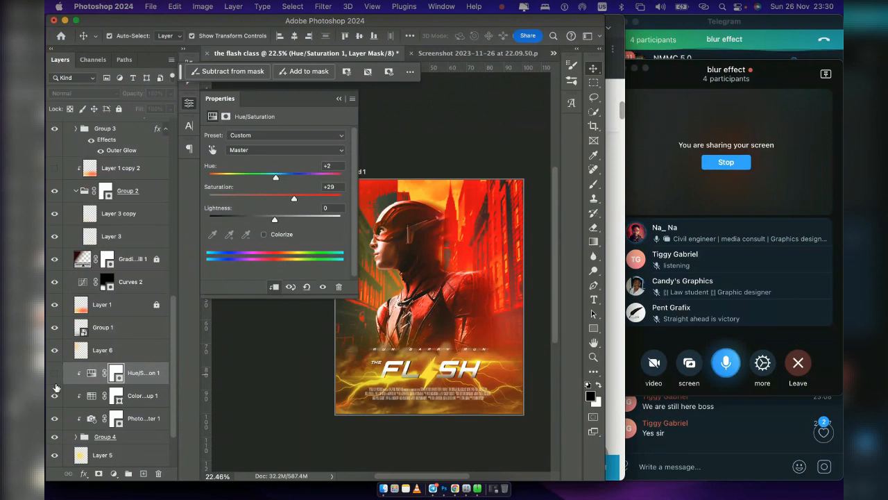
left_click(54, 397)
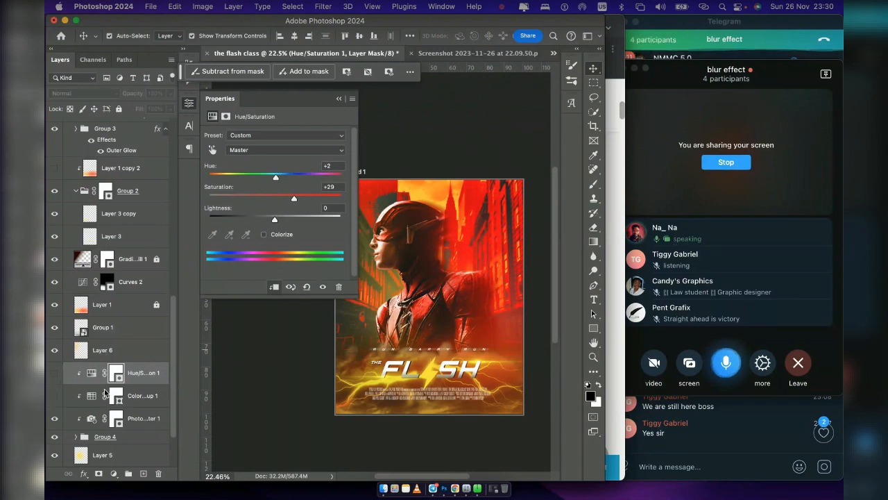
Add a Levels adjustment layer directly above Group 4, clipped to the character group
scroll(144, 393, "down", 2)
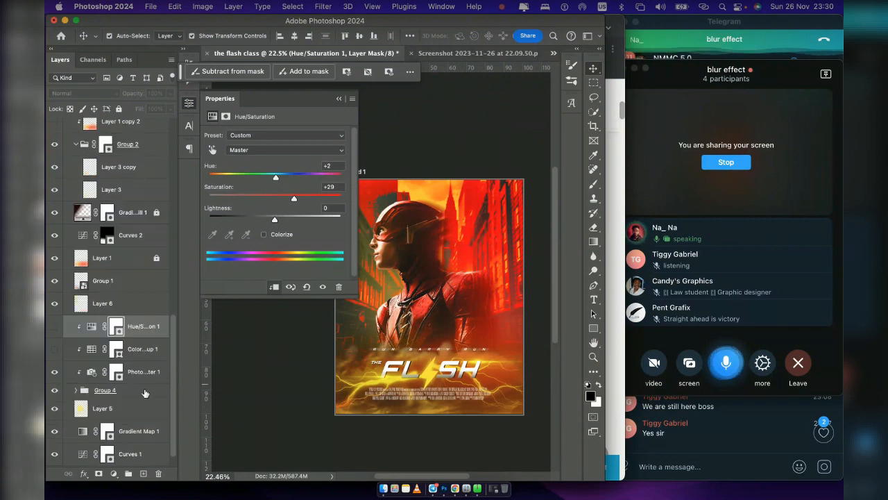
left_click(142, 392)
left_click(114, 473)
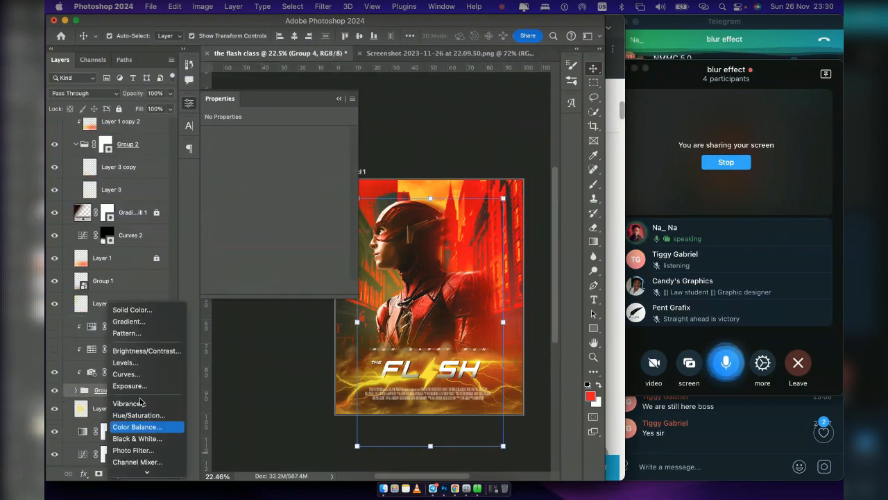
left_click(125, 362)
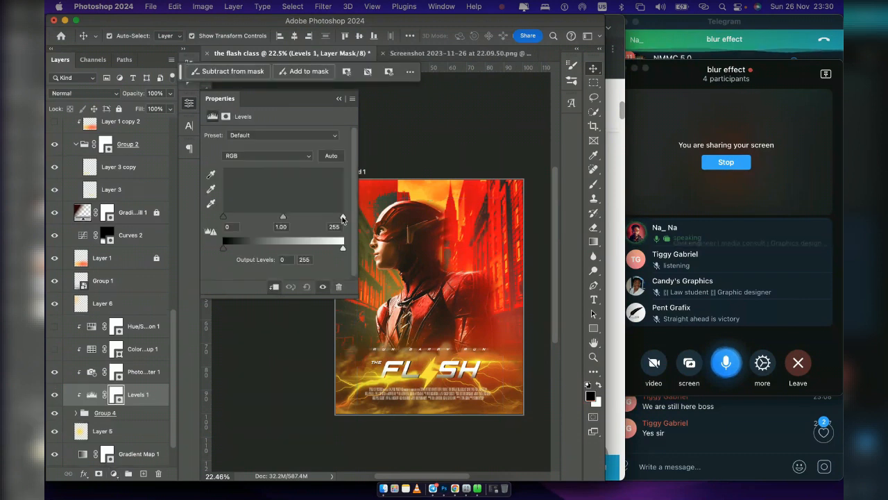
left_click_drag(343, 217, 337, 219)
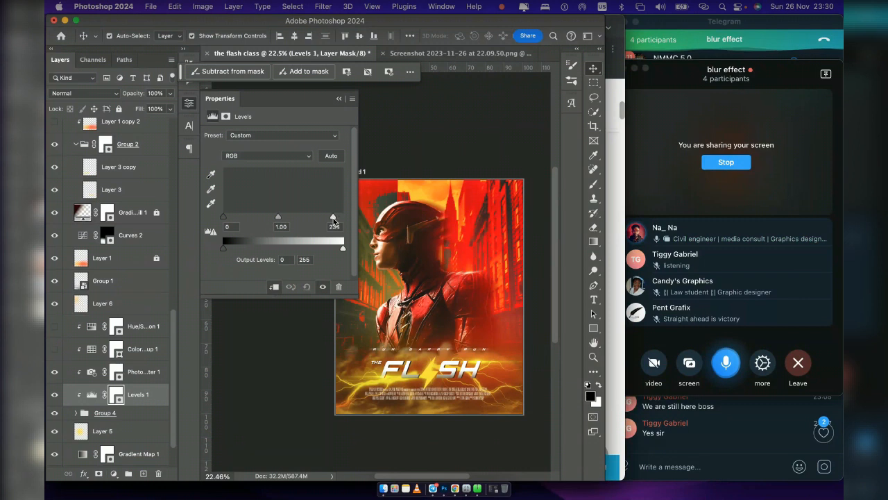
left_click_drag(337, 219, 326, 220)
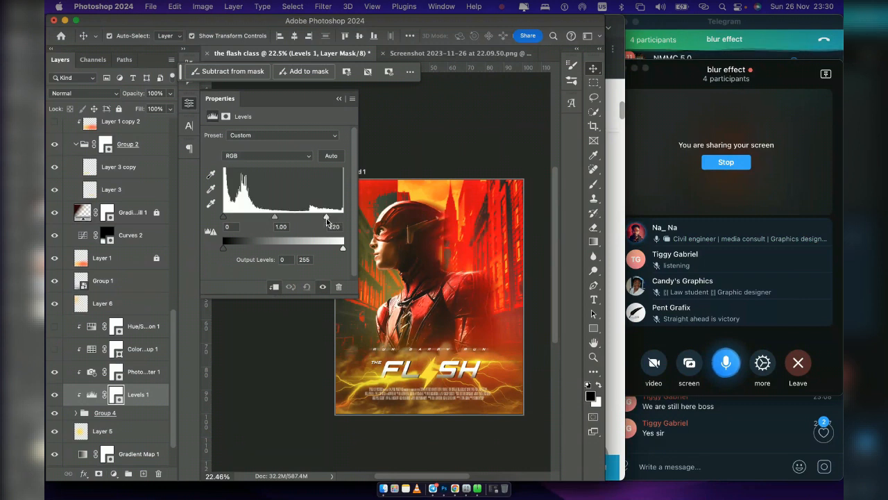
key("super+z")
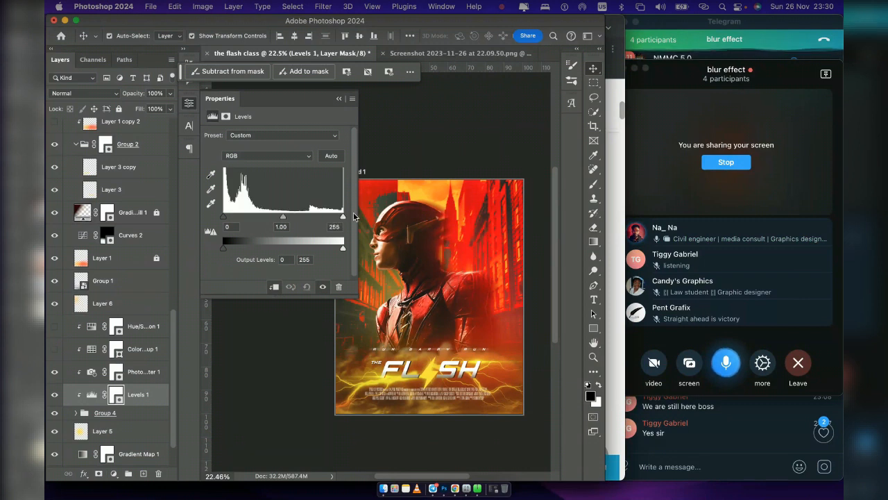
Set the white input level of the clipped Levels adjustment to 230 and collapse its settings
left_click_drag(342, 220, 331, 219)
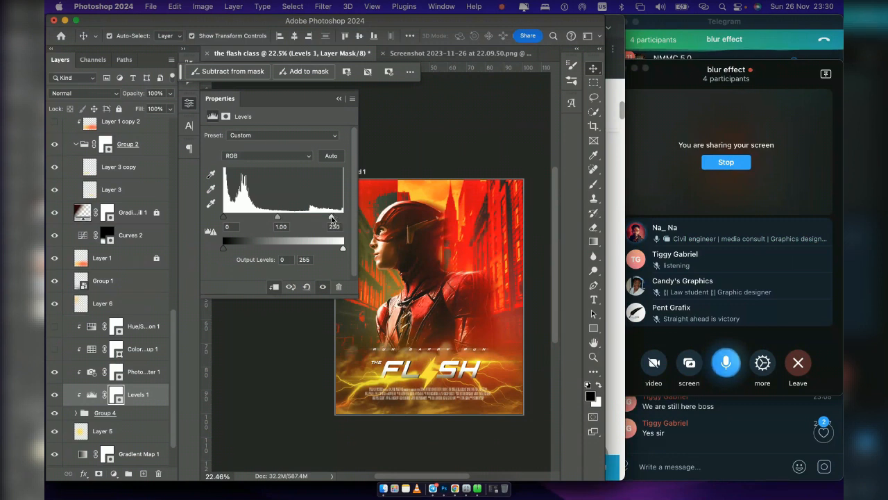
left_click(340, 99)
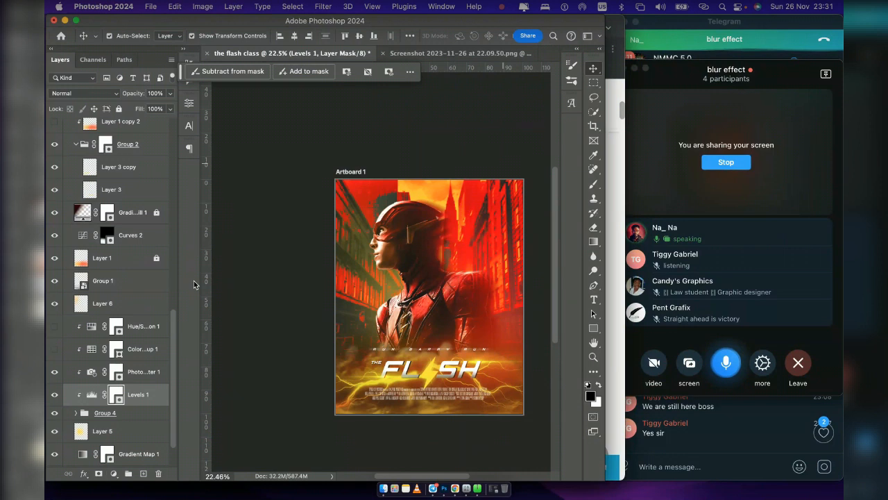
Examine the pngwing.com (6), pngwing.com and pngwing.com (6) copy layers, comparing the poster with and without the copy
scroll(130, 248, "up", 15)
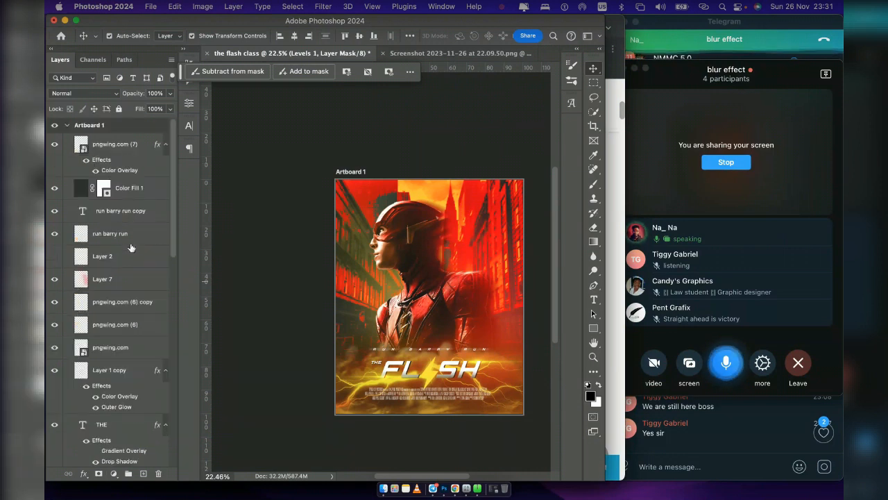
left_click(122, 327)
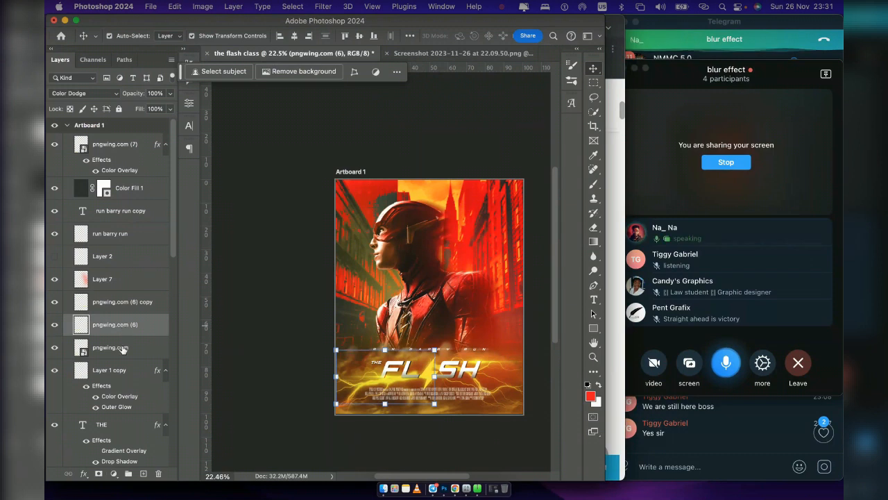
left_click(123, 349)
left_click(131, 303)
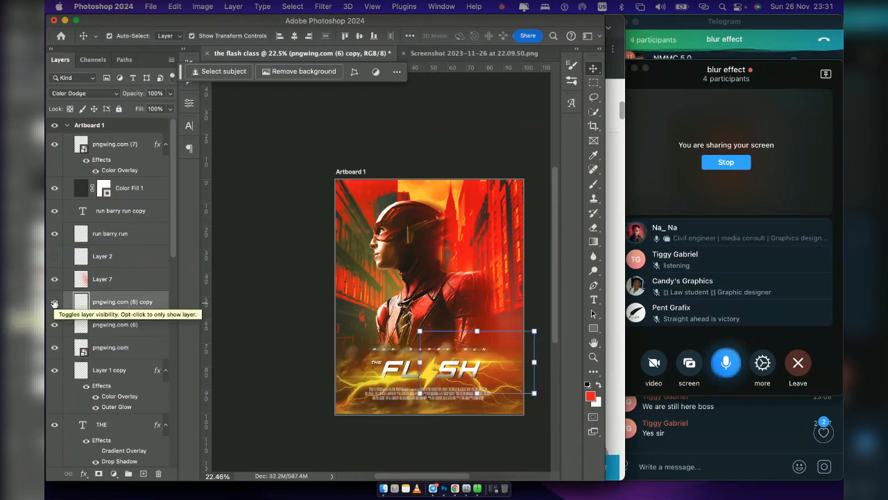
left_click(54, 303)
left_click(54, 304)
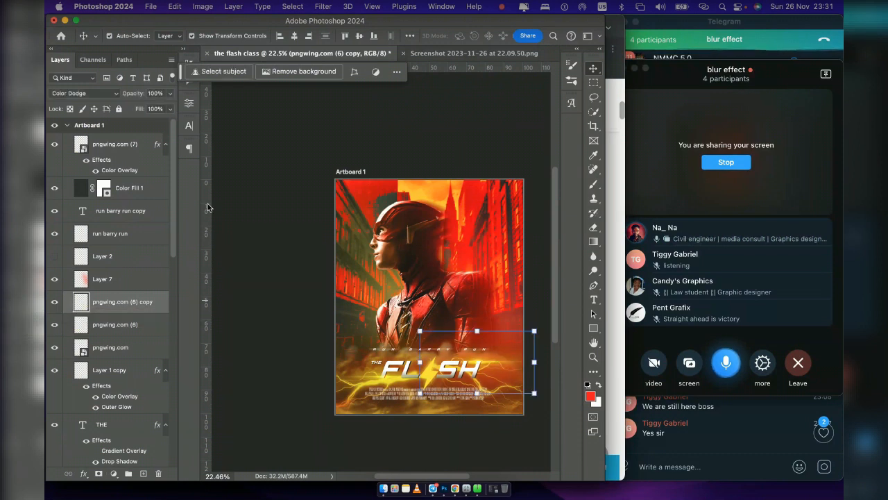
Fully lock the Color Fill 1 layer and the pngwing.com (6) layer
left_click(510, 155)
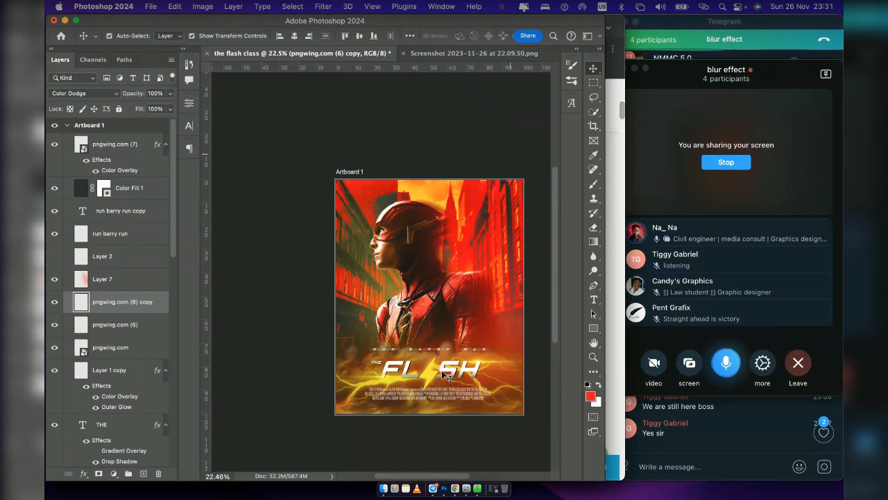
left_click(430, 374)
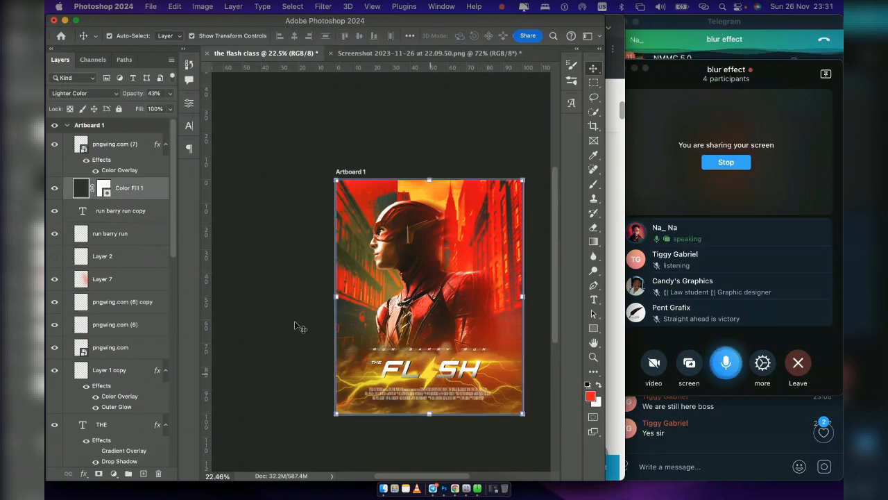
left_click(431, 376)
left_click(240, 308)
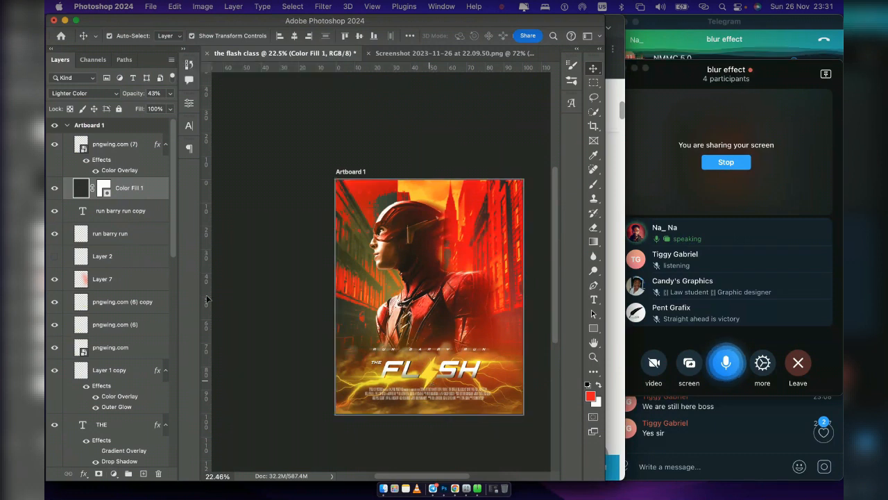
scroll(127, 314, "down", 10)
scroll(127, 314, "down", 5)
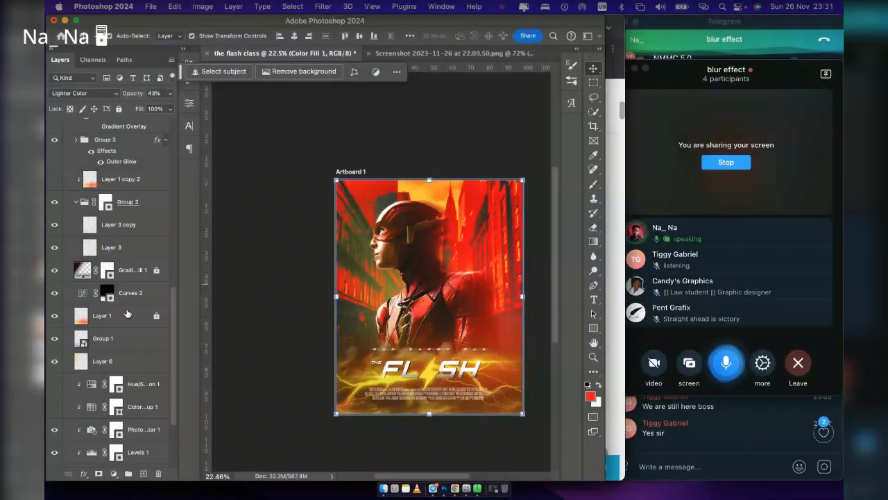
scroll(127, 314, "up", 2)
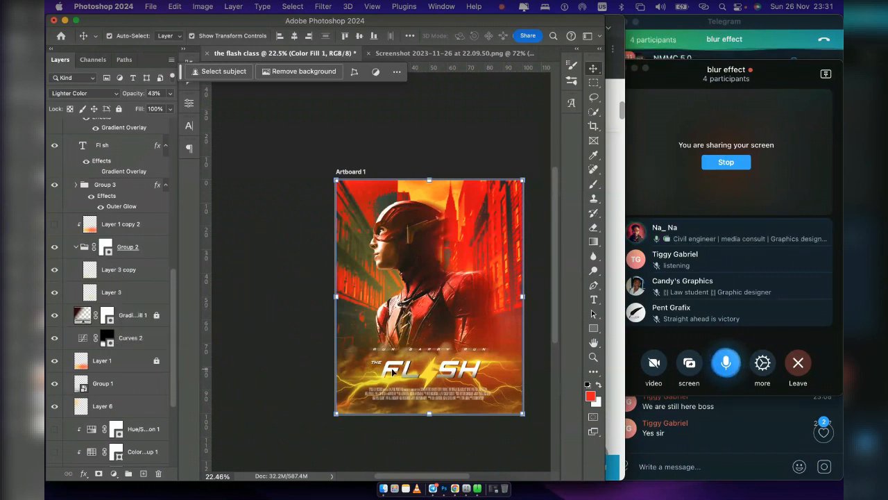
scroll(110, 119, "up", 10)
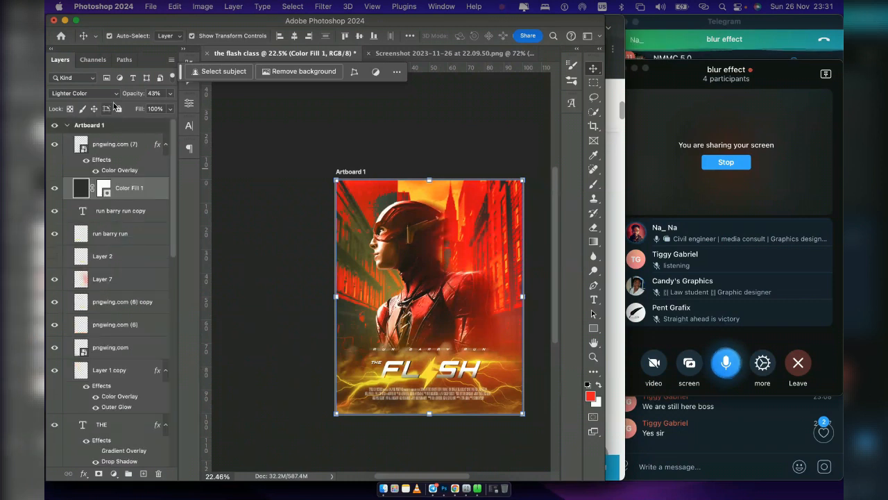
left_click(118, 109)
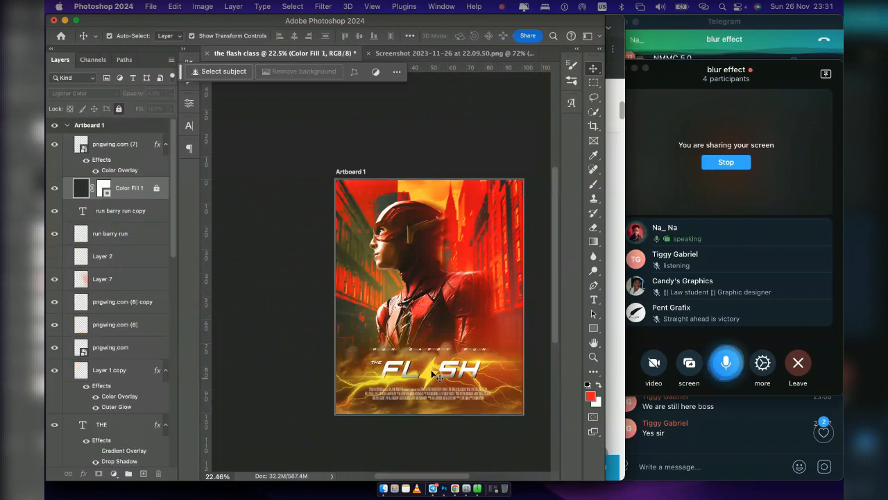
left_click(84, 319)
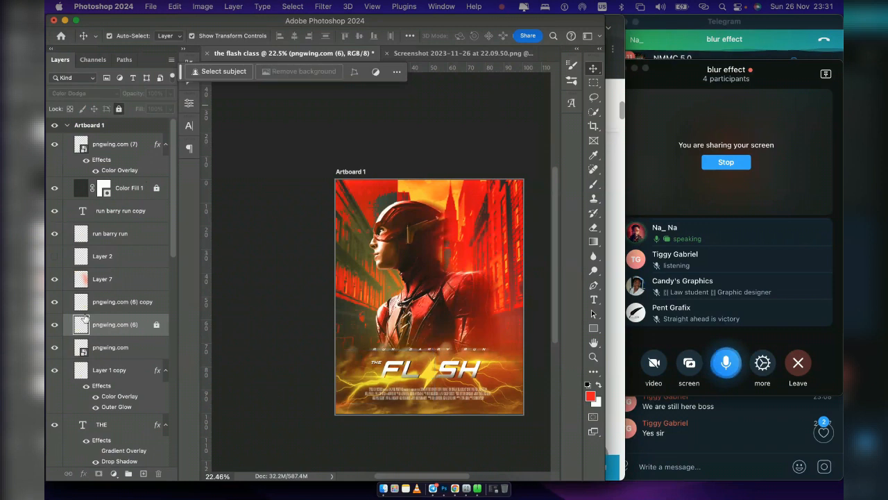
Compare the poster with and without the pngwing.com layer, and set that layer's blend mode to Vivid Light
left_click(120, 344)
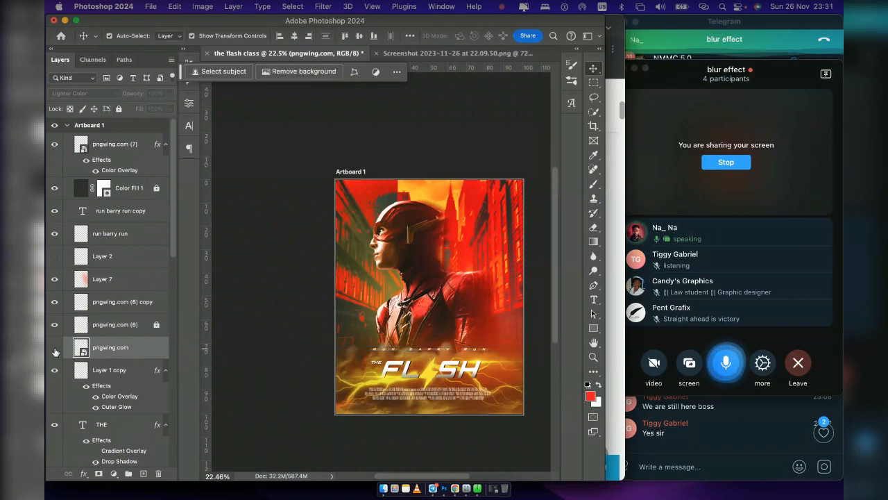
left_click(54, 348)
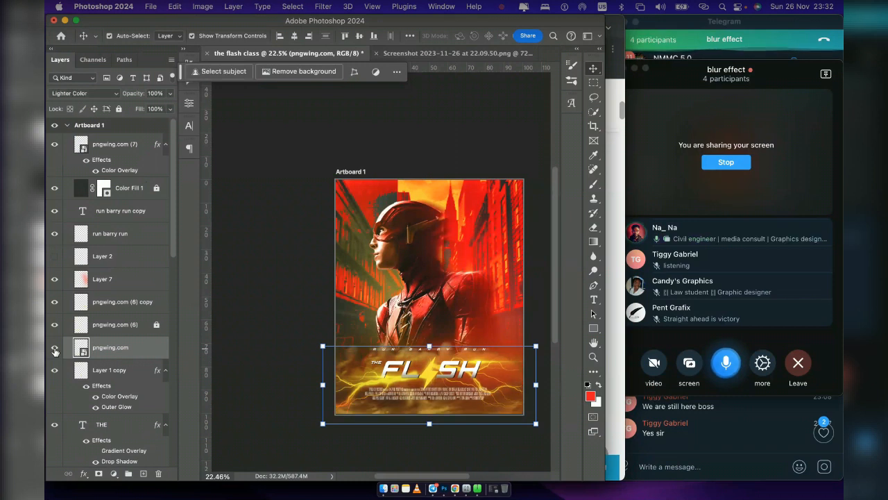
left_click(55, 351)
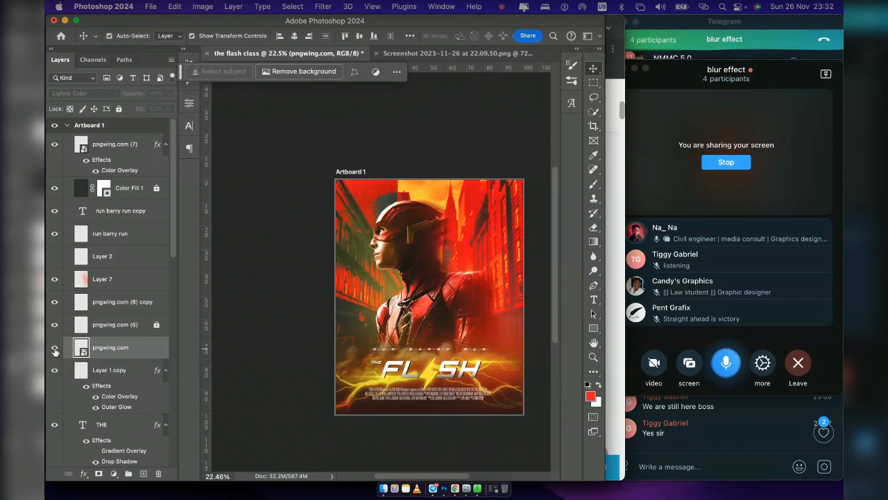
left_click(54, 349)
left_click(54, 348)
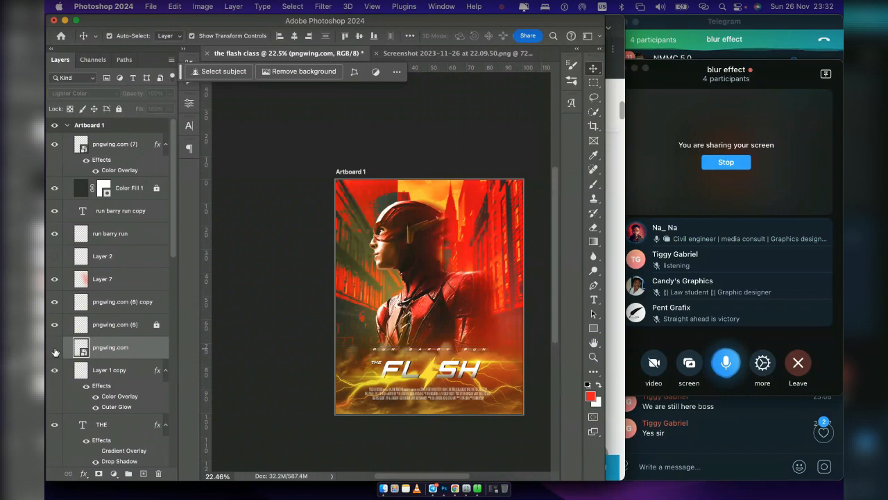
left_click(55, 348)
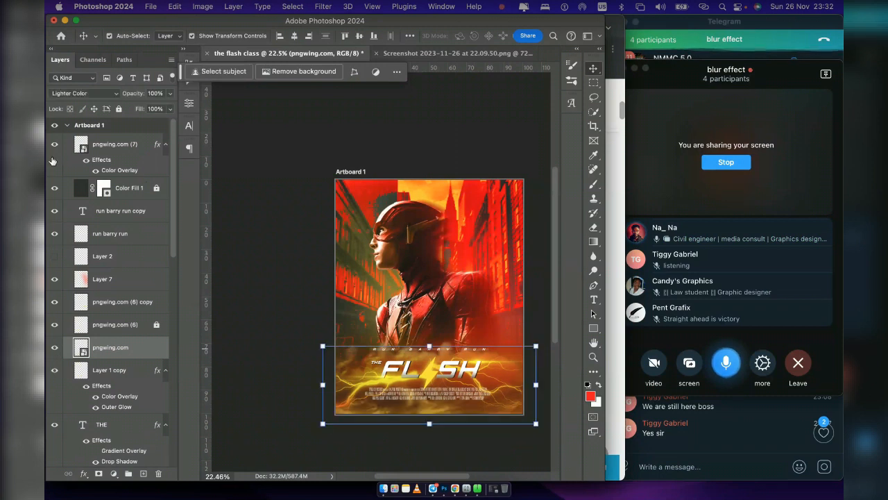
left_click(87, 97)
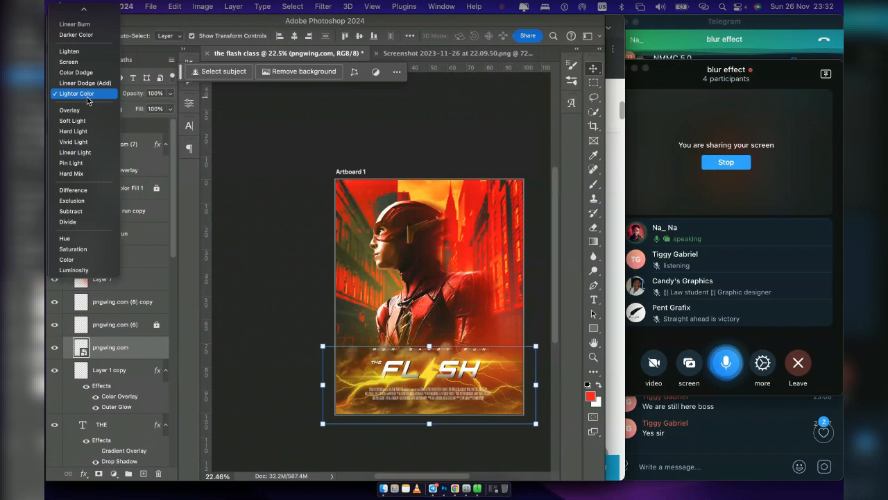
left_click(93, 143)
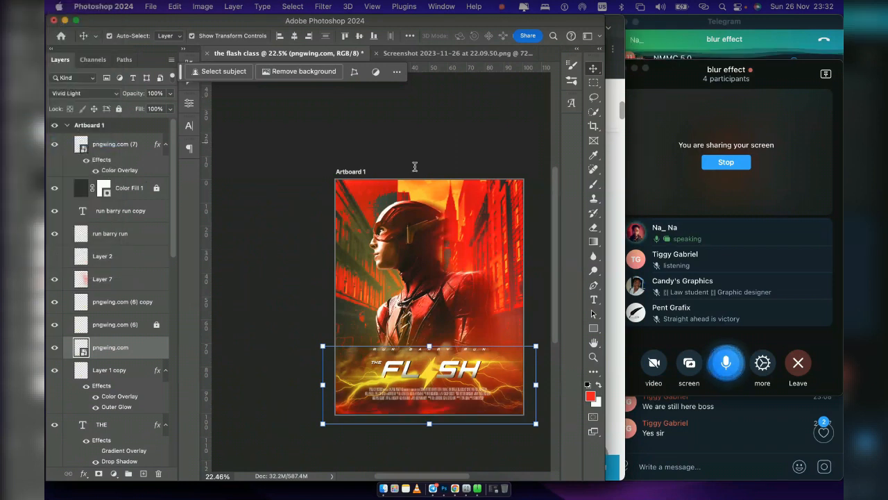
Enlarge the pngwing.com artwork from its bottom edge so it extends past both artboard sides, and move its layer directly above Layer 7
left_click_drag(429, 345, 428, 317)
key("Return")
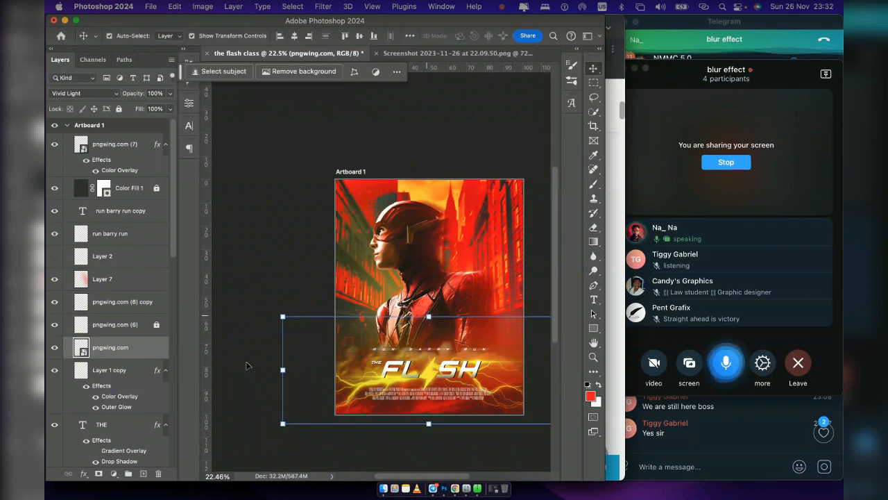
left_click_drag(123, 302, 135, 274)
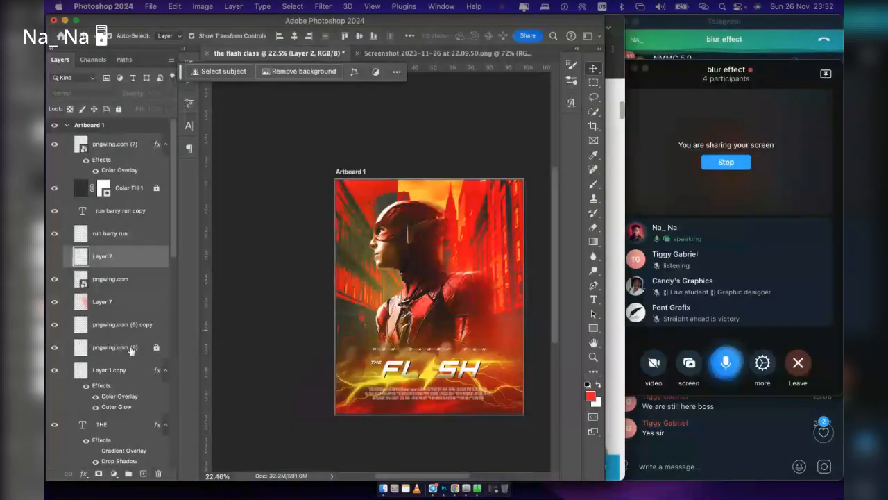
Move Layer 3 copy out of Group 2 to directly above Layer 1 copy 2 and set its blend mode to Vivid Light
left_click(131, 345)
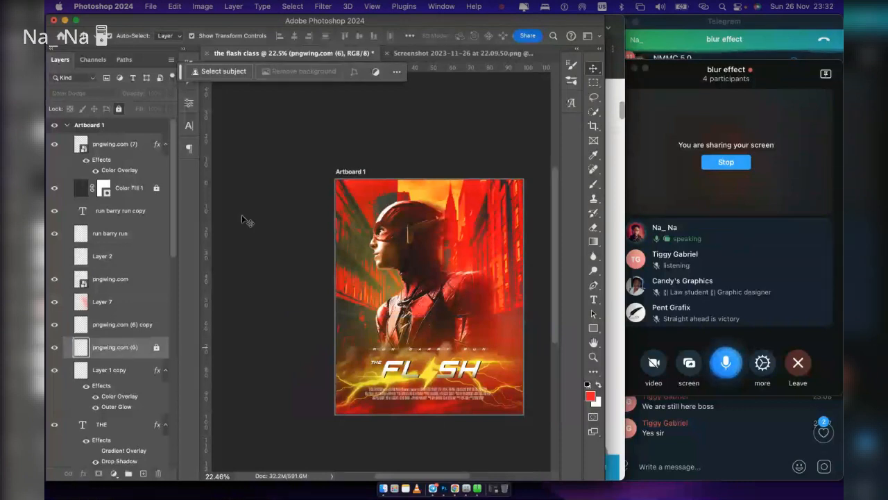
left_click(376, 385)
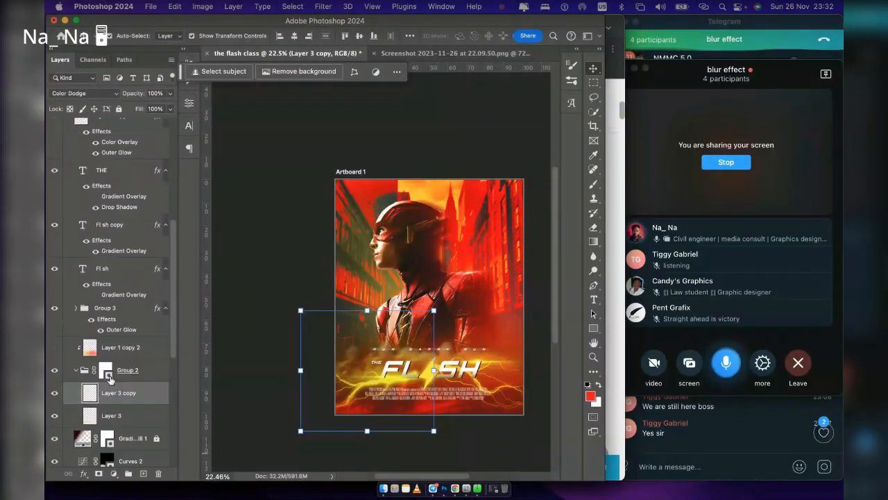
scroll(109, 377, "down", 1)
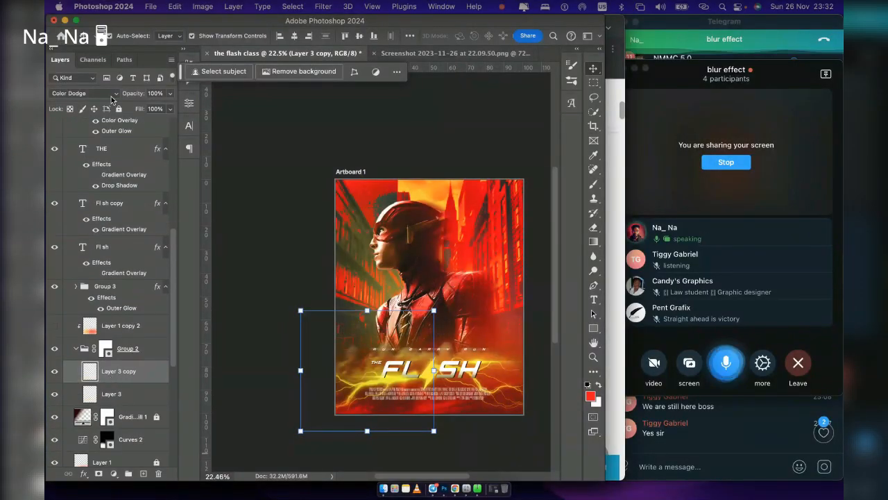
left_click(143, 351)
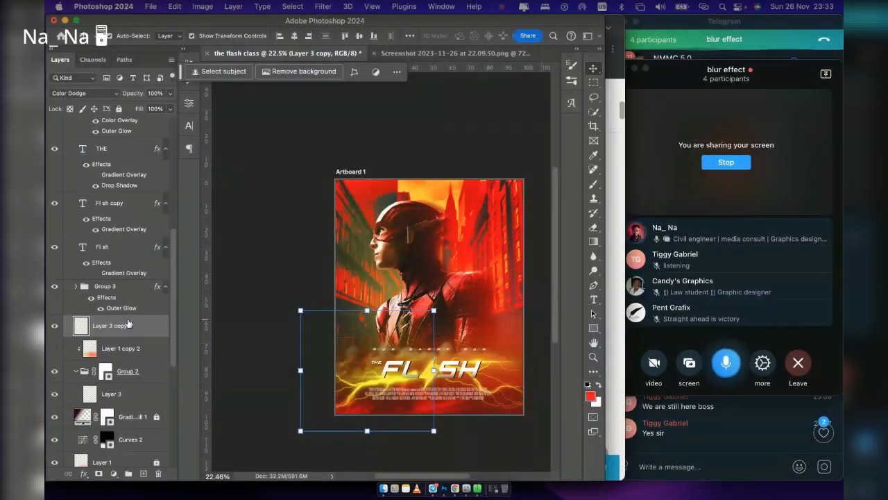
left_click(105, 94)
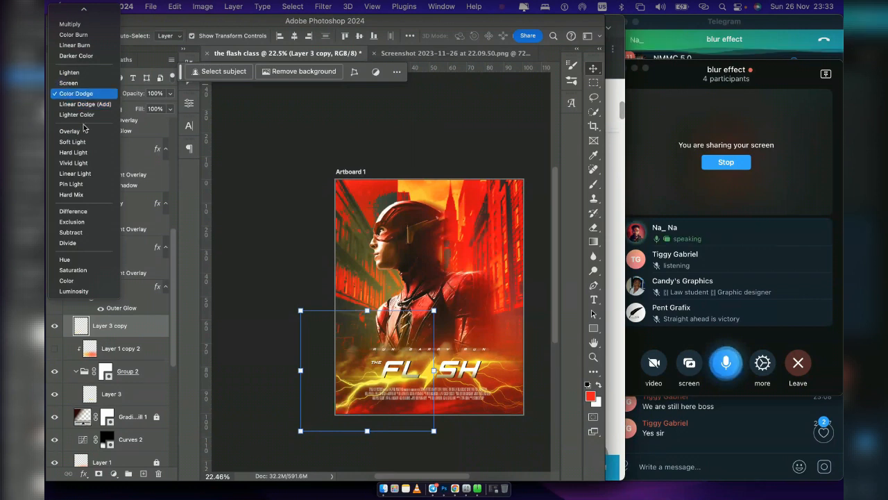
left_click(89, 164)
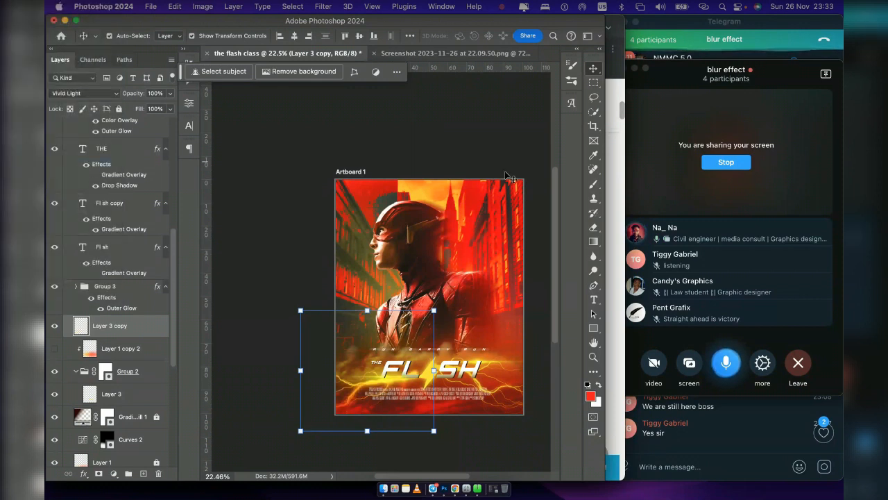
Fully lock the pngwing.com lightning layer above Layer 7
left_click(536, 141)
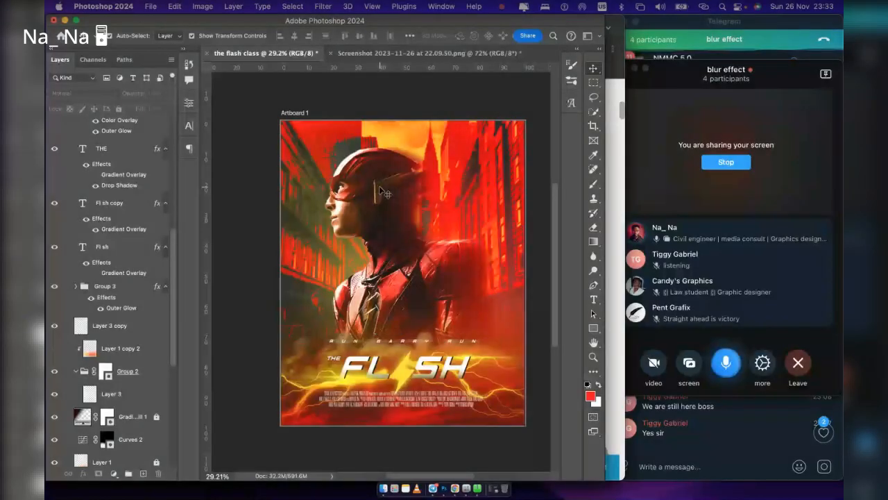
scroll(480, 371, "right", 1)
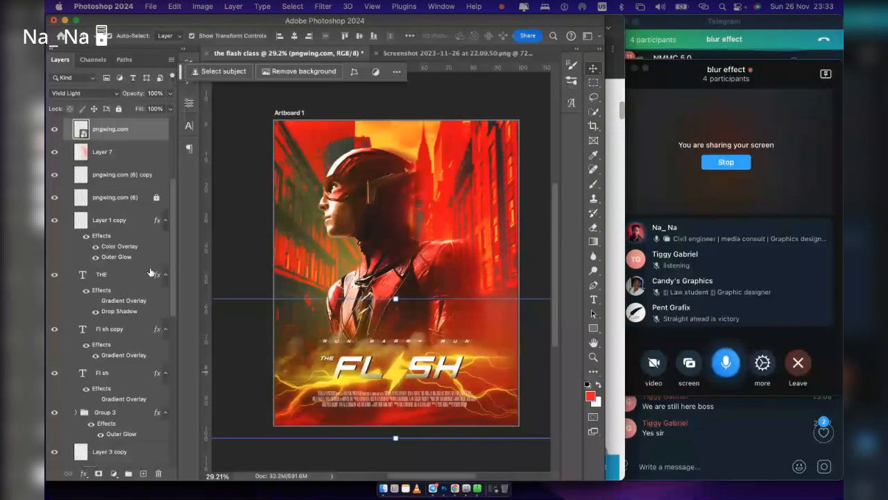
left_click(118, 109)
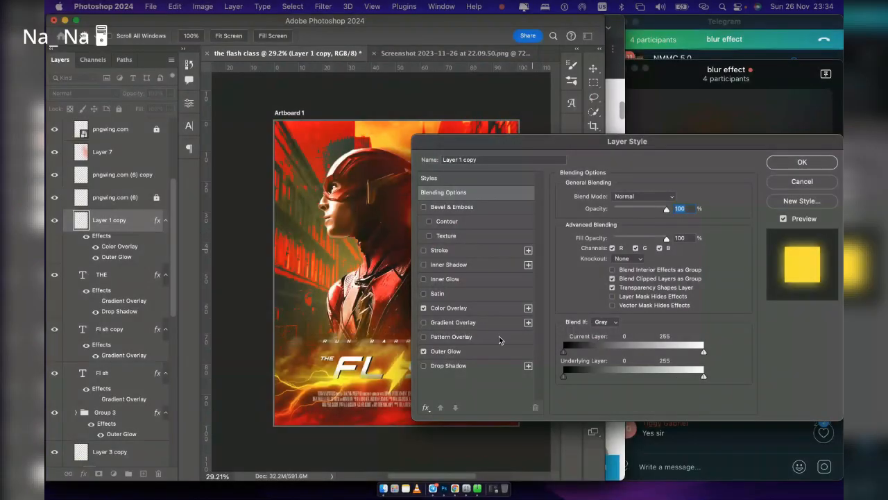
Try yellow #fee53b as the Color Overlay of the Layer 1 copy lightning bolt
scroll(159, 248, "up", 5)
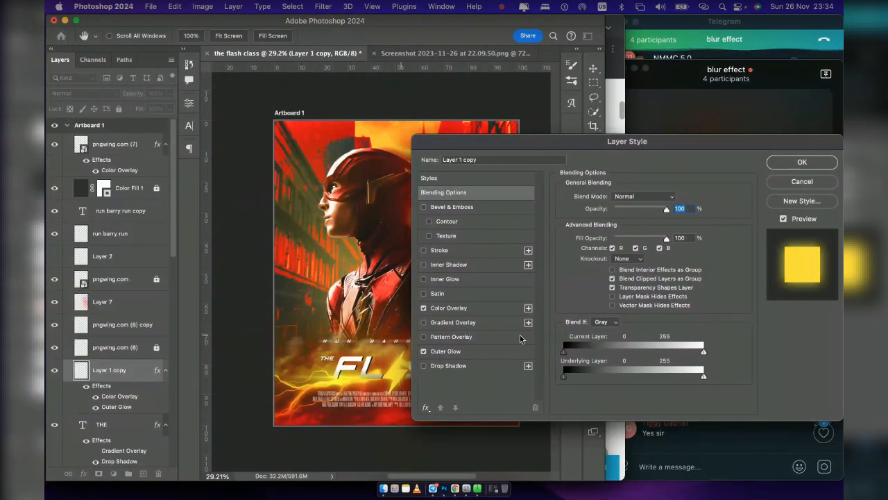
left_click(497, 307)
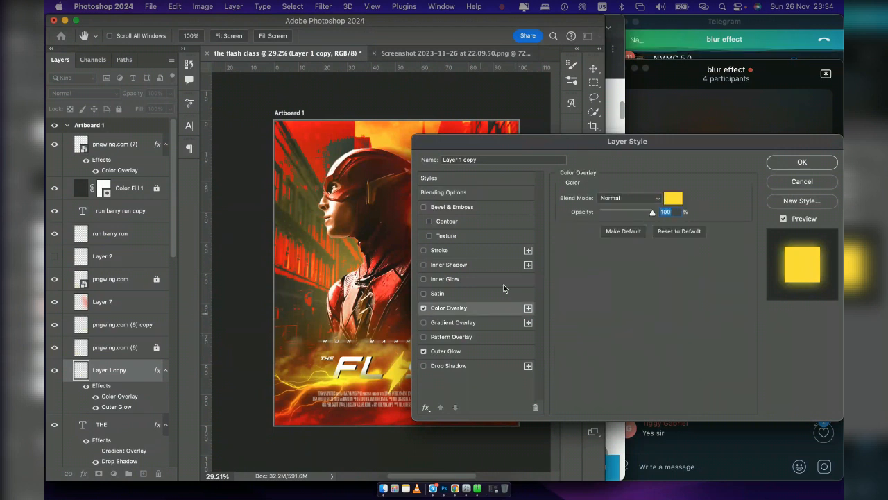
left_click(674, 200)
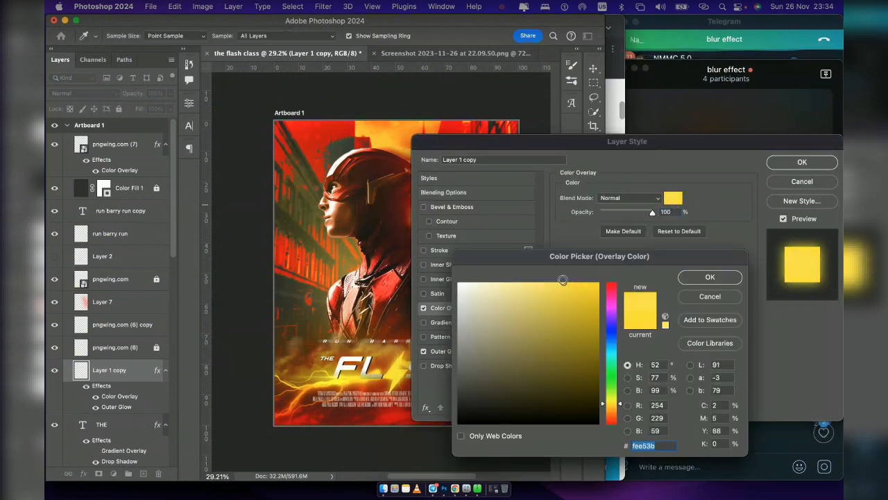
left_click(709, 278)
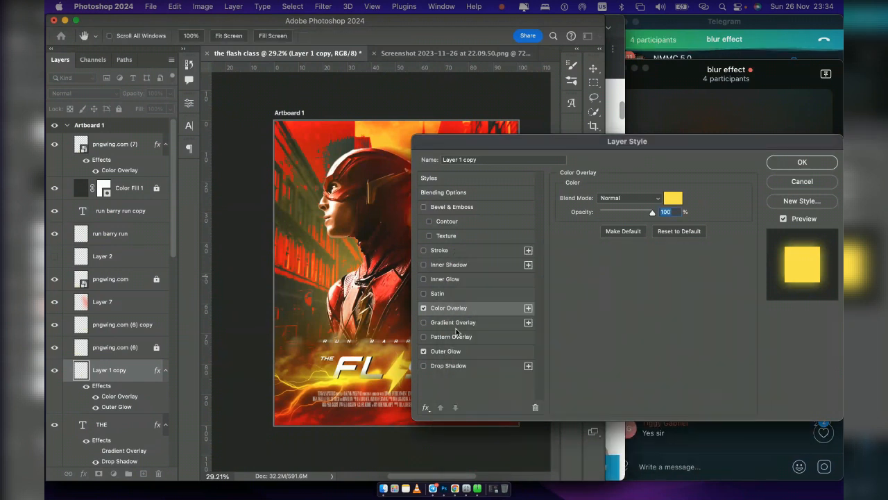
Try a yellow #fefe00 Inner Glow at about 82% opacity on the Layer 1 copy lightning bolt
left_click(444, 279)
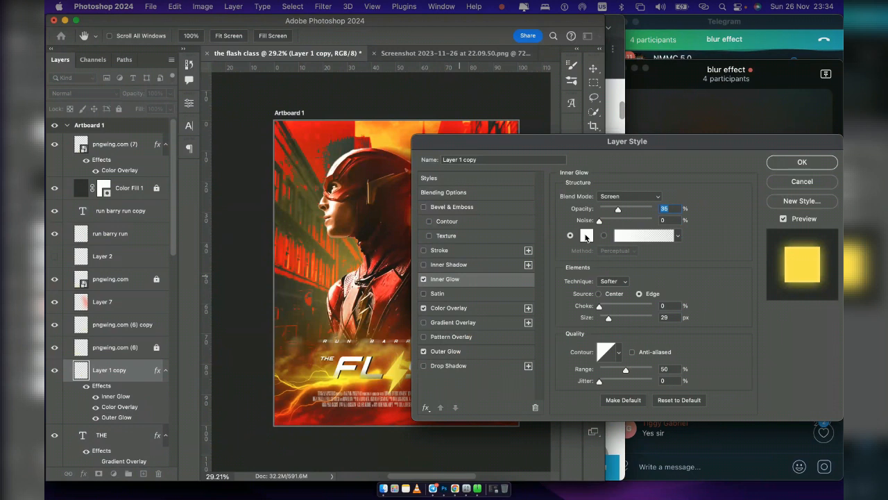
left_click(586, 236)
left_click(335, 386)
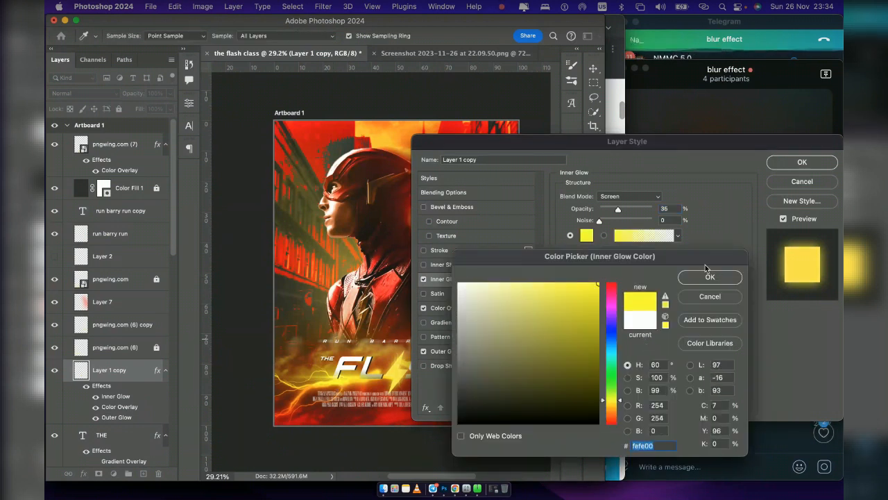
left_click(706, 276)
left_click(620, 210)
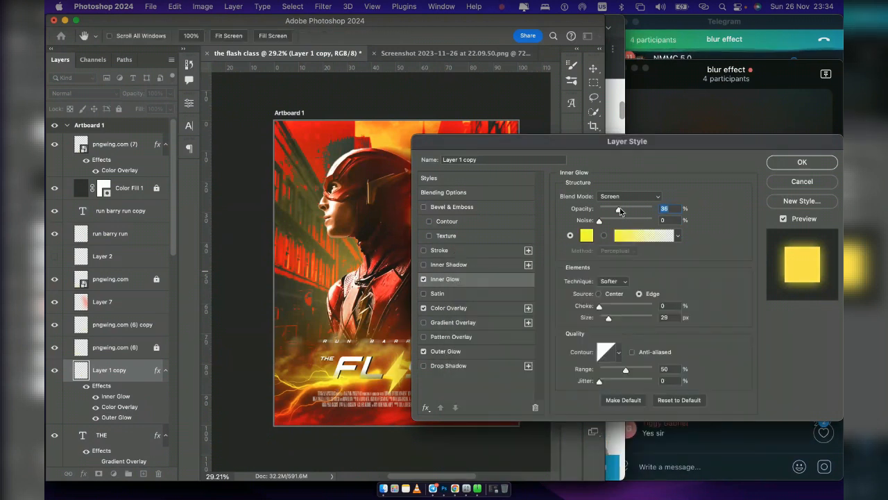
left_click_drag(620, 210, 647, 210)
scroll(382, 257, "right", 2)
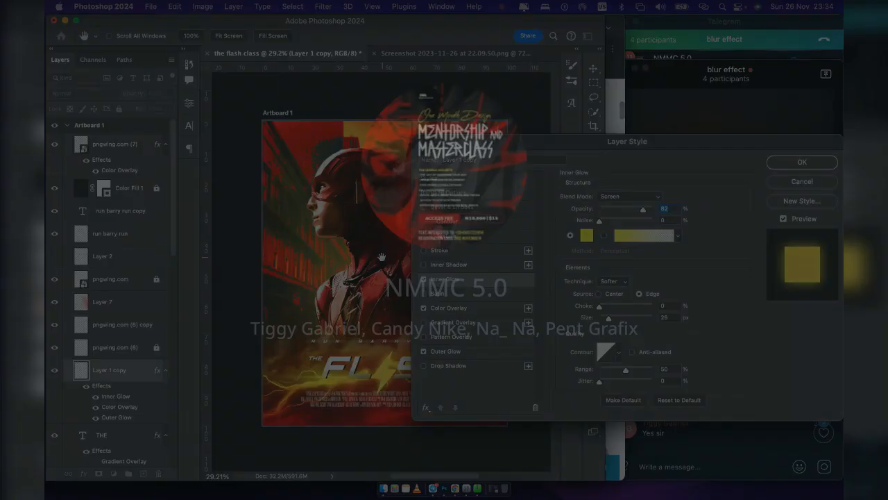
scroll(382, 257, "right", 4)
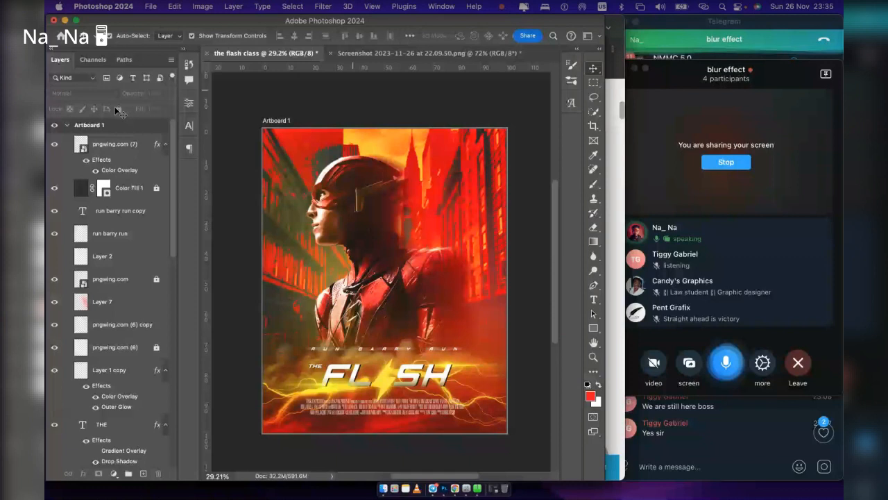
Duplicate Artboard 1 and add an empty layer at the top of the copy's layer stack
left_click(140, 199)
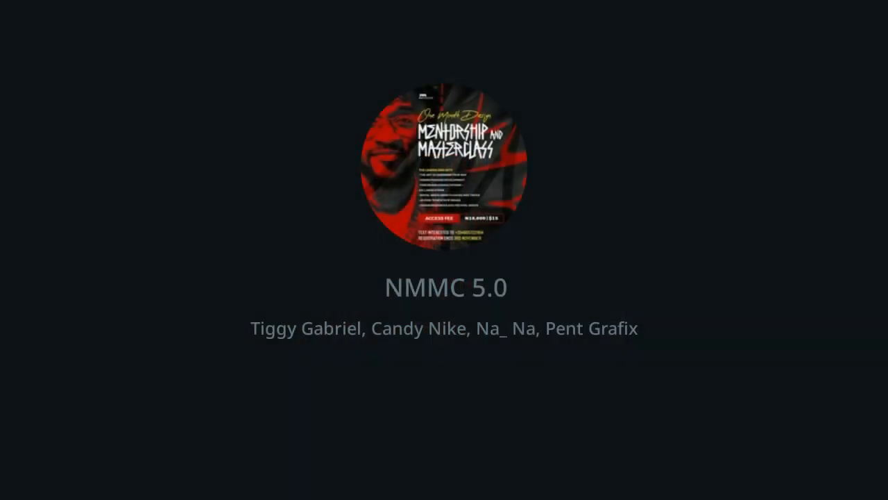
scroll(490, 227, "down", 2)
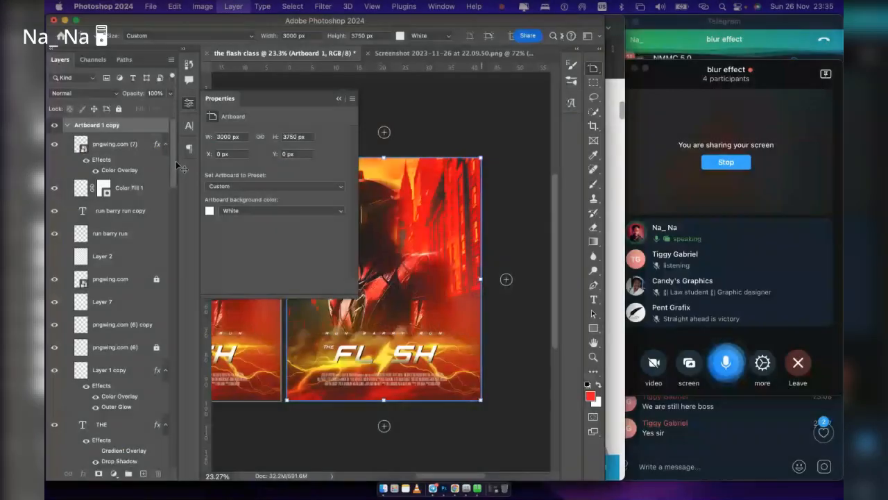
left_click(144, 474)
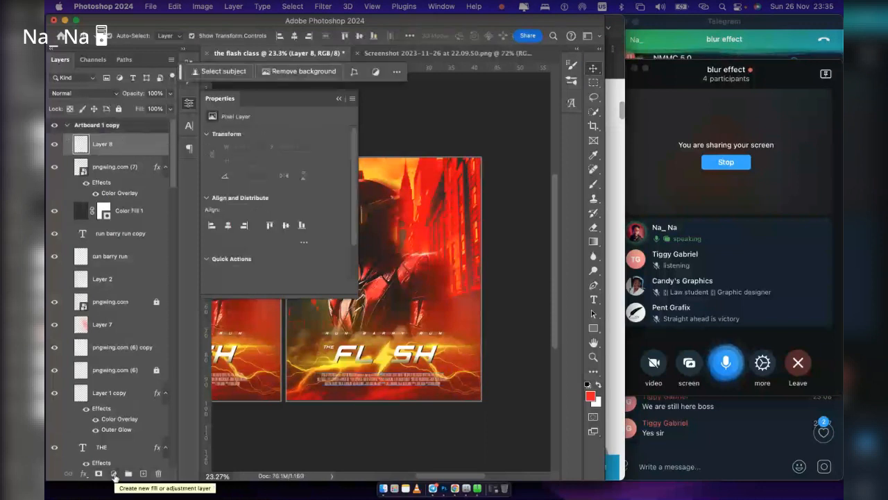
Add a red-to-white Gradient Map above the new empty layer in Artboard 1 copy, with Overlay blending and 33% opacity
left_click(114, 473)
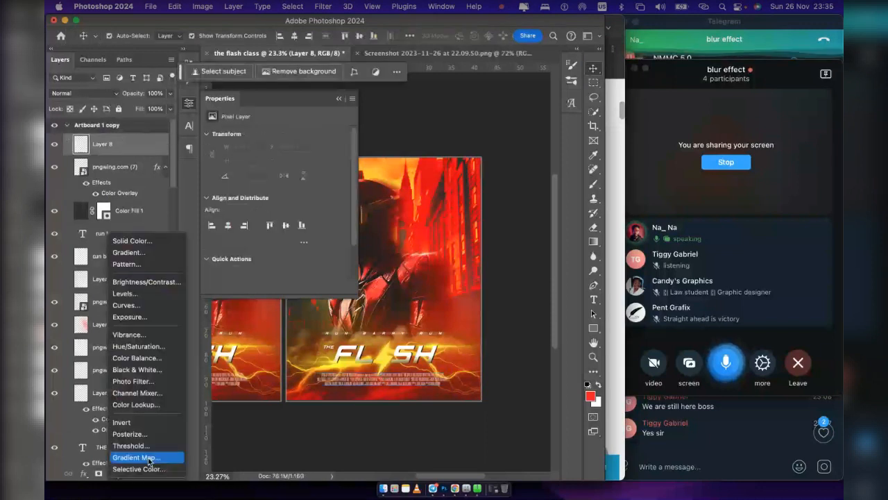
left_click(147, 454)
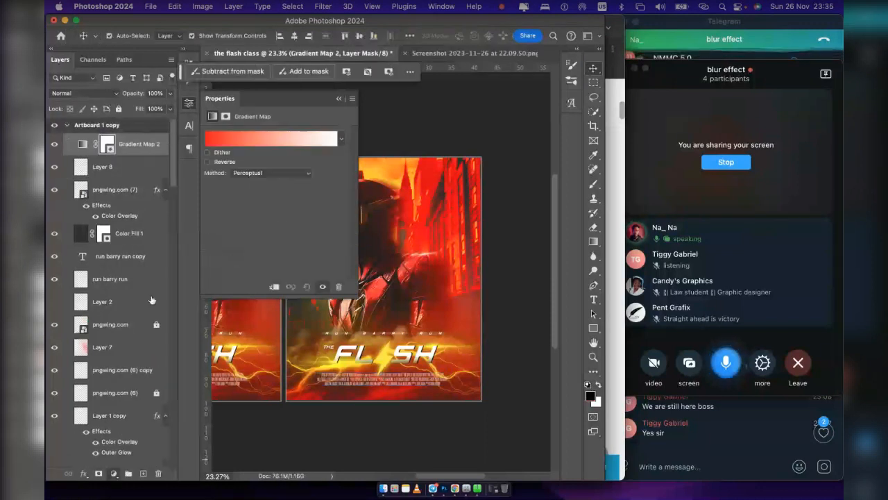
left_click(83, 93)
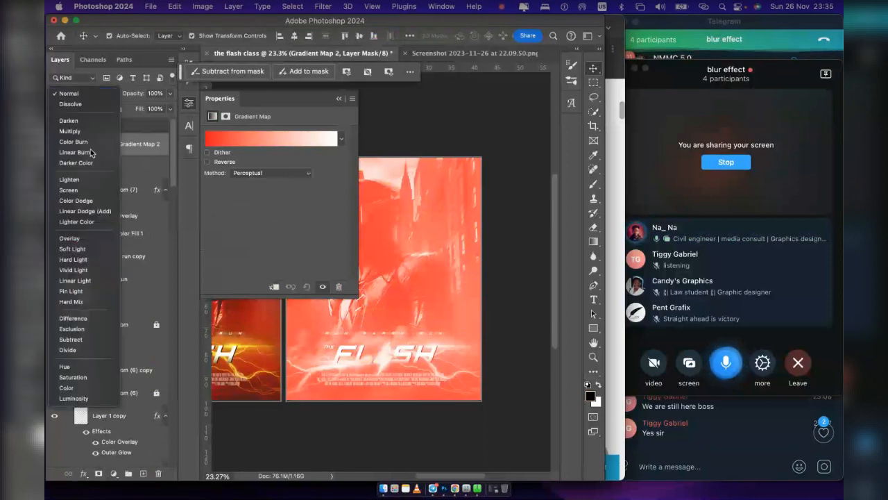
left_click(79, 240)
scroll(442, 355, "left", 3)
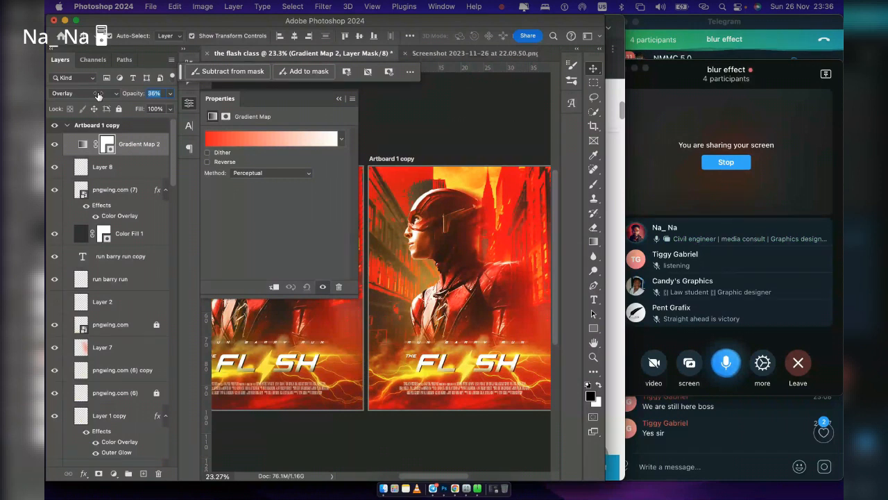
type("33")
key("Return")
Compare both artboards and reduce the fill of the Gradient Map over Artboard 1 copy to 58%
scroll(404, 308, "left", 5)
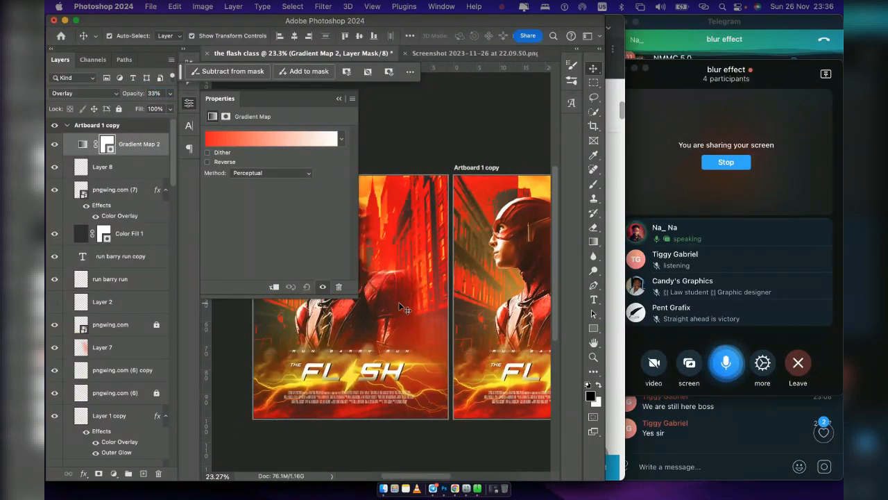
scroll(404, 308, "left", 4)
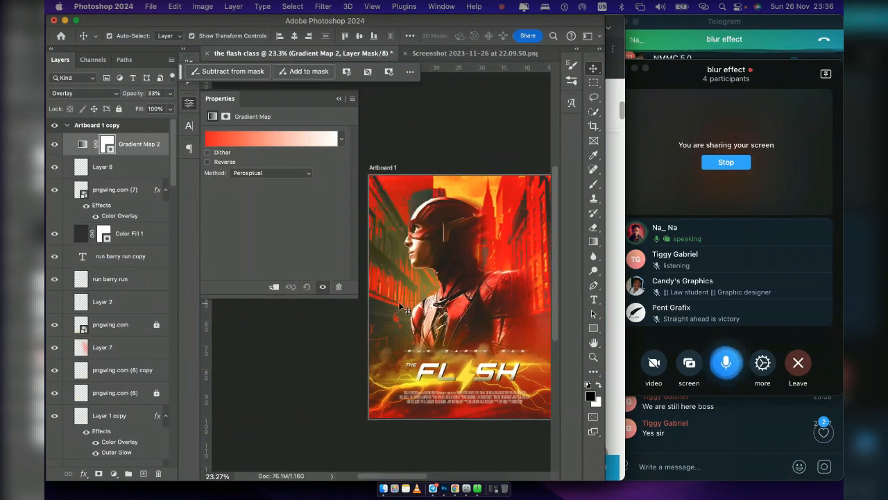
scroll(404, 308, "right", 5)
scroll(404, 308, "right", 2)
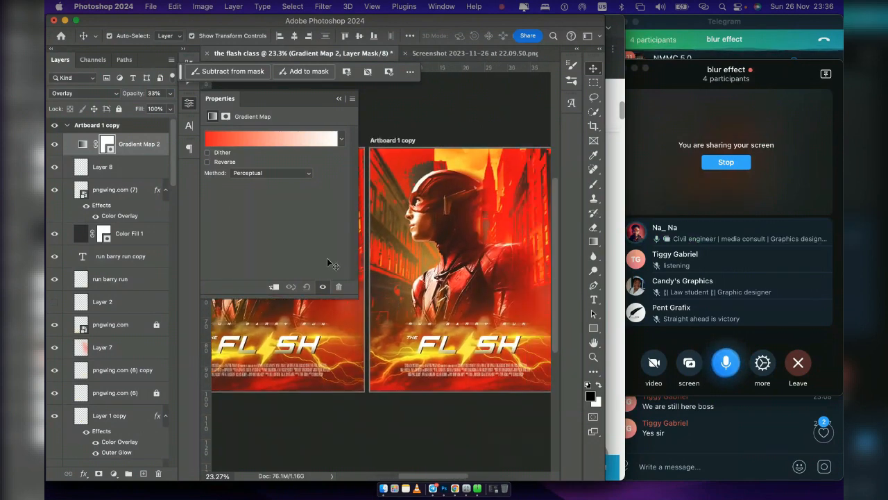
left_click_drag(137, 108, 123, 109)
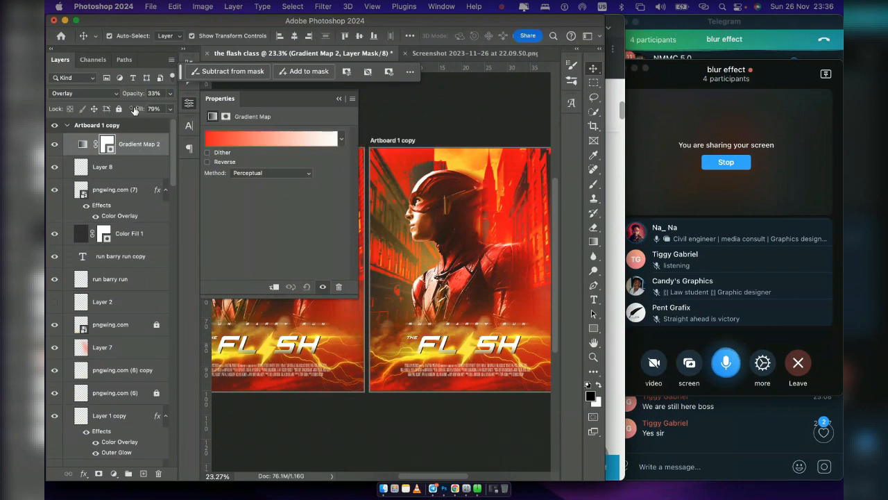
left_click_drag(134, 109, 119, 110)
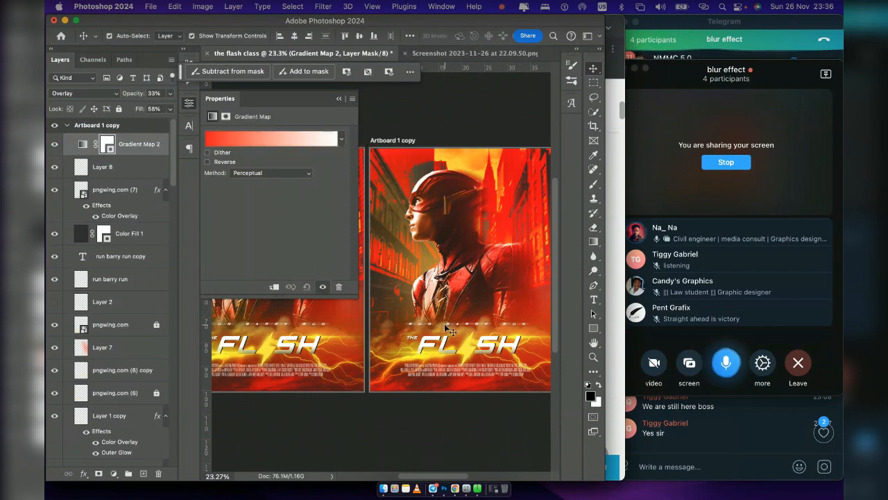
Add a Gradient Map adjustment at the top of Artboard 1 using the orange-pink-purple preset from the Reds group
scroll(444, 323, "left", 5)
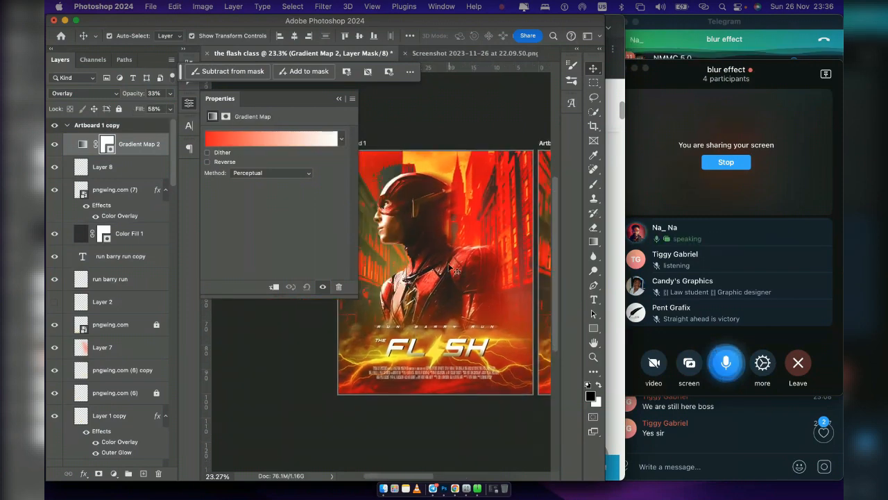
scroll(117, 357, "down", 3)
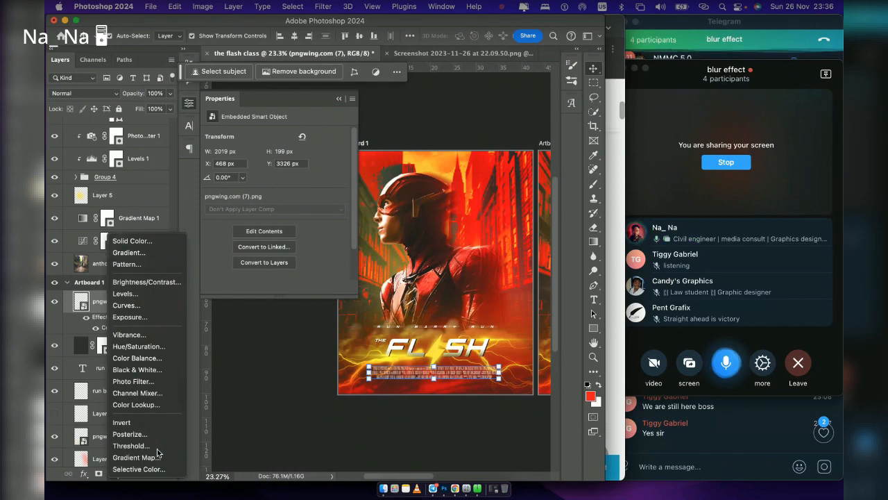
left_click(132, 454)
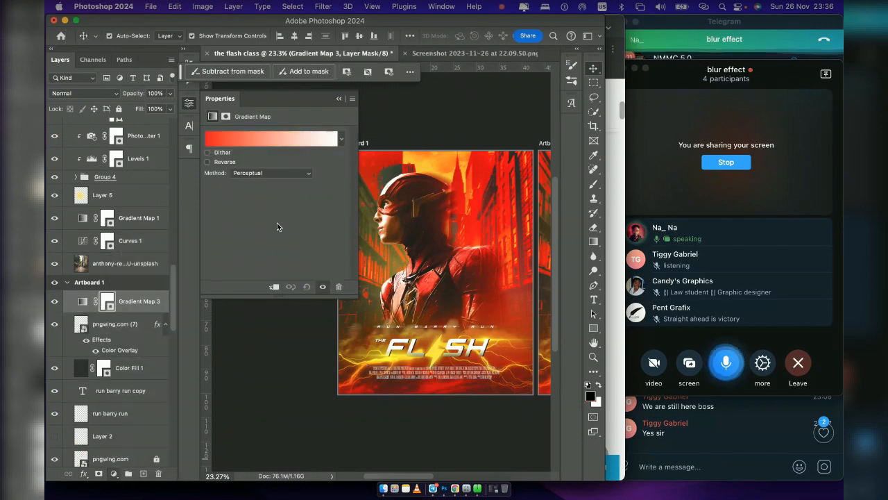
left_click(340, 139)
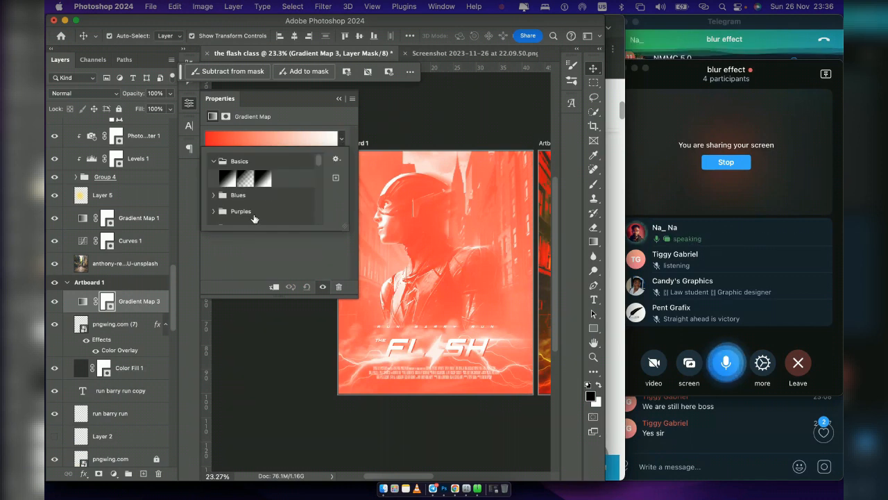
scroll(254, 218, "down", 5)
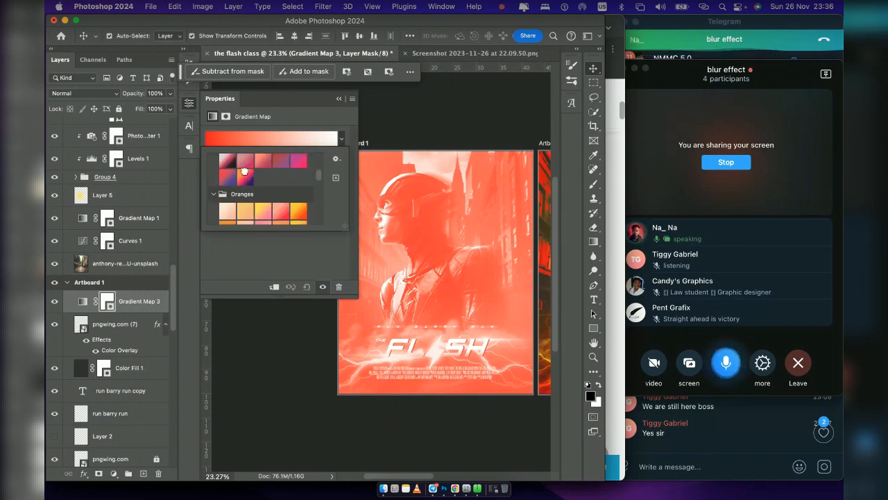
left_click(245, 178)
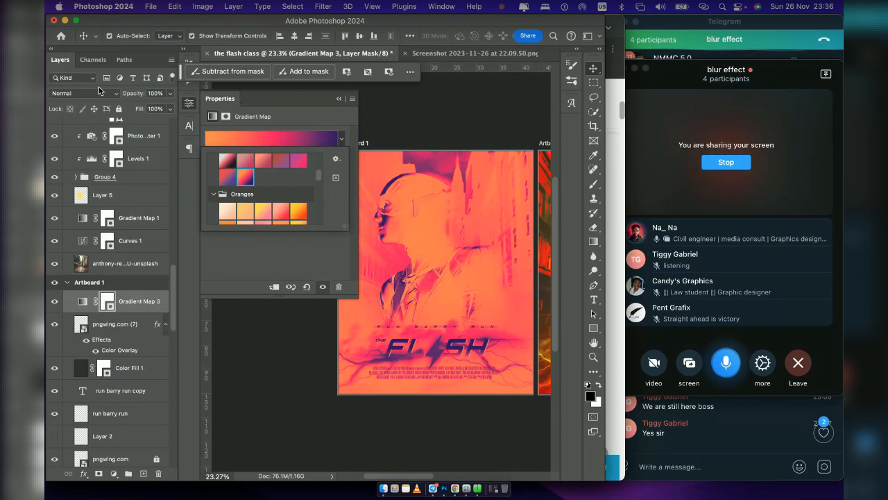
Blend Artboard 1's new Gradient Map in Overlay mode at 42% opacity and 34% fill
left_click(95, 94)
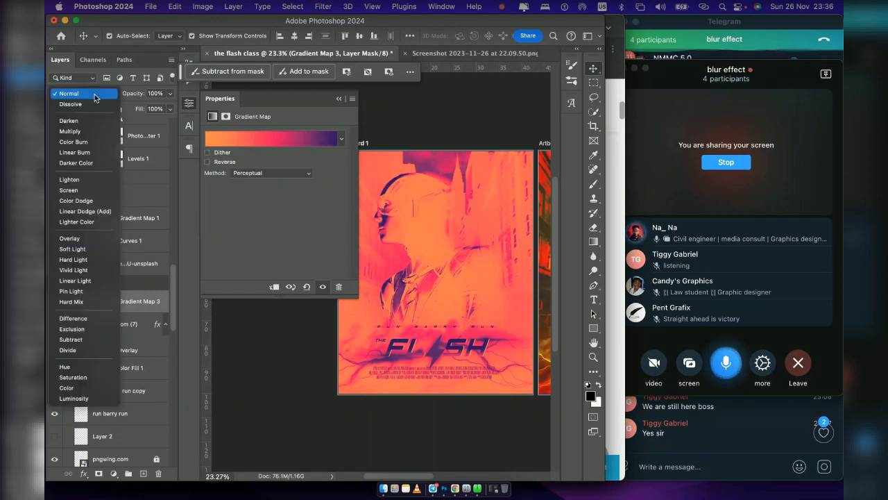
left_click(82, 239)
left_click_drag(139, 94, 105, 111)
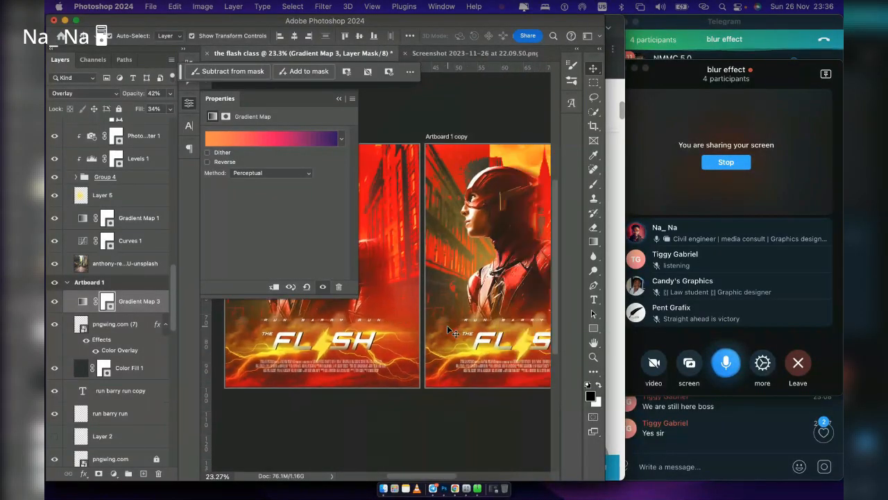
Try the pastel lavender-to-blue gradient preset on Artboard 1's Gradient Map and inspect the poster
left_click(341, 138)
scroll(229, 201, "down", 5)
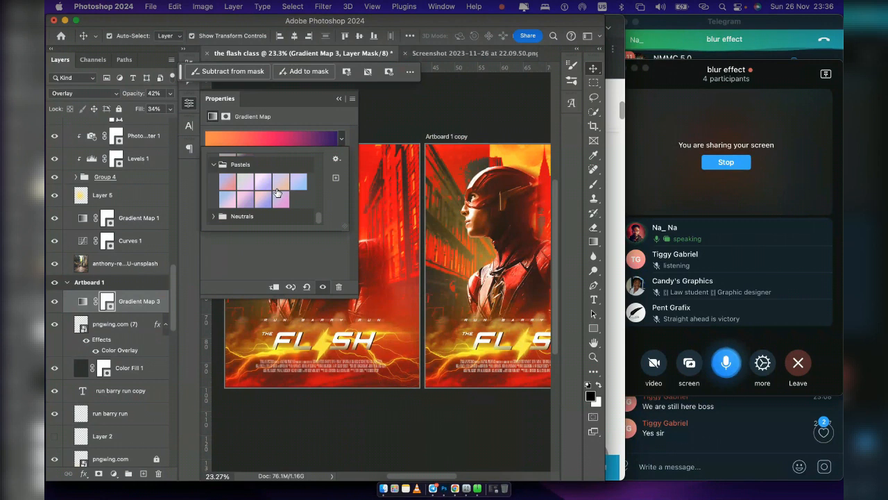
left_click(208, 216)
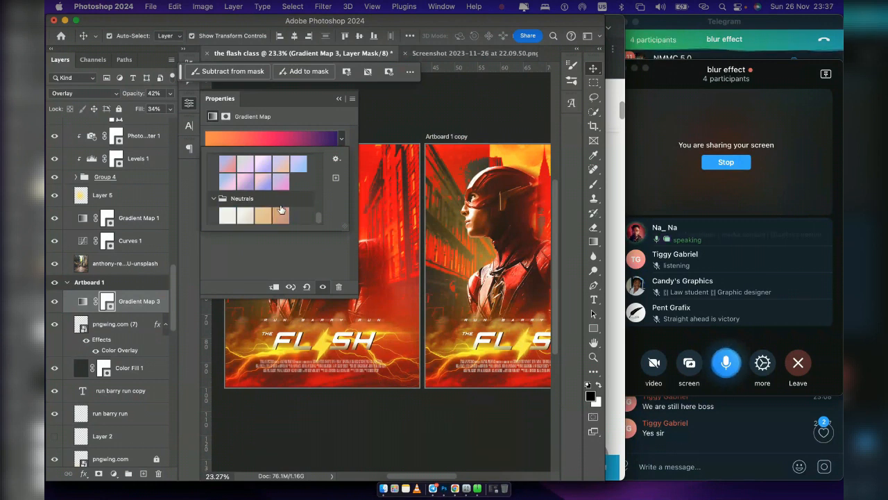
scroll(319, 216, "up", 3)
scroll(323, 224, "down", 2)
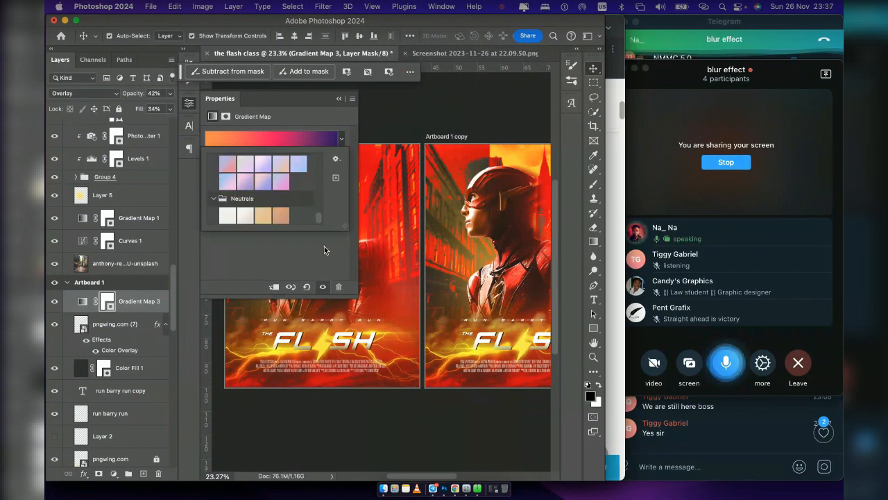
left_click(281, 182)
left_click(298, 165)
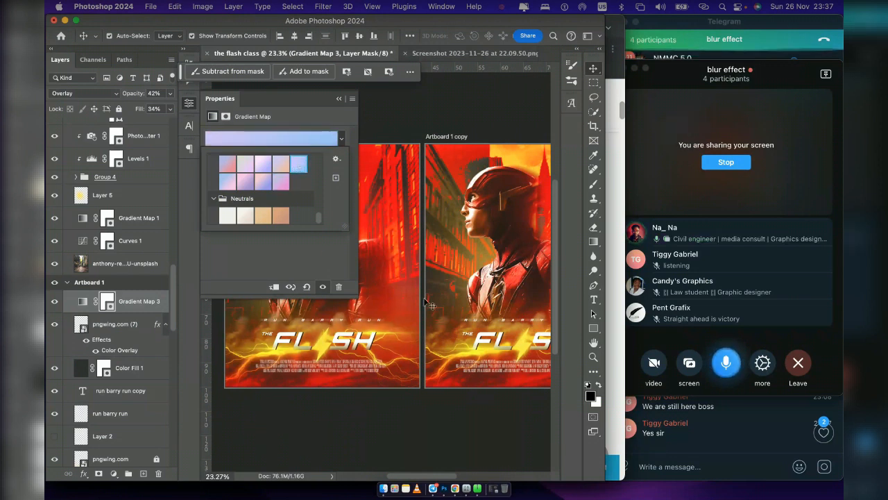
scroll(423, 297, "left", 5)
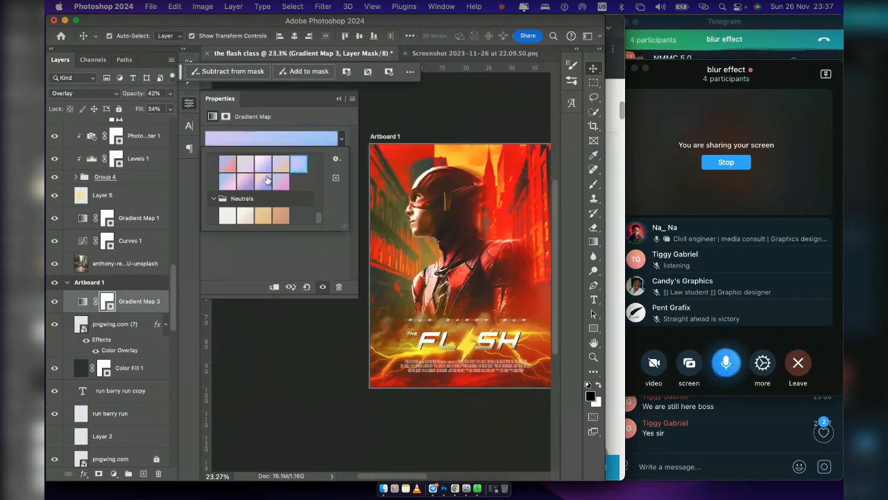
Try several Oranges presets on Artboard 1's Gradient Map, ending with yellow-to-orange-red, and compare it with the copy
scroll(266, 180, "down", 6)
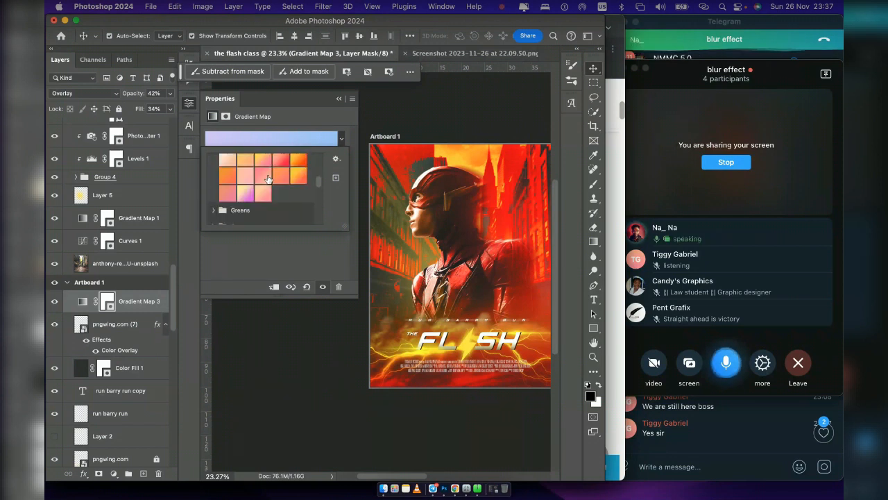
left_click(293, 181)
left_click(280, 179)
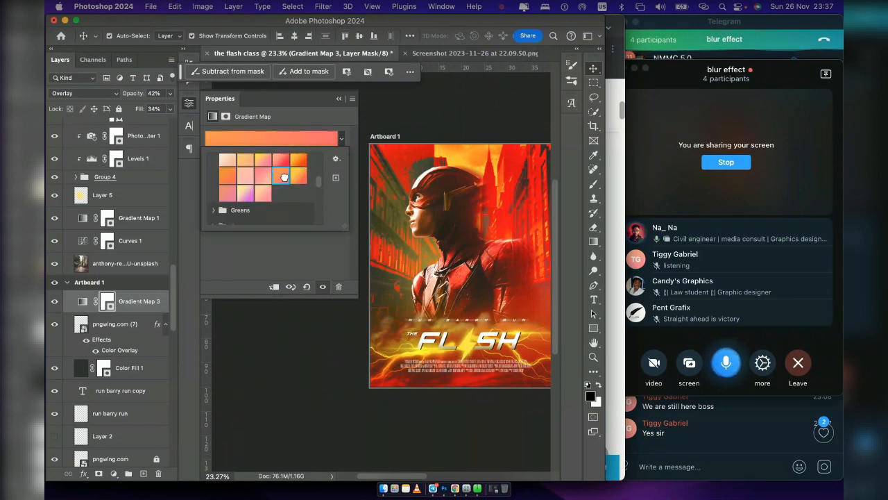
left_click(263, 178)
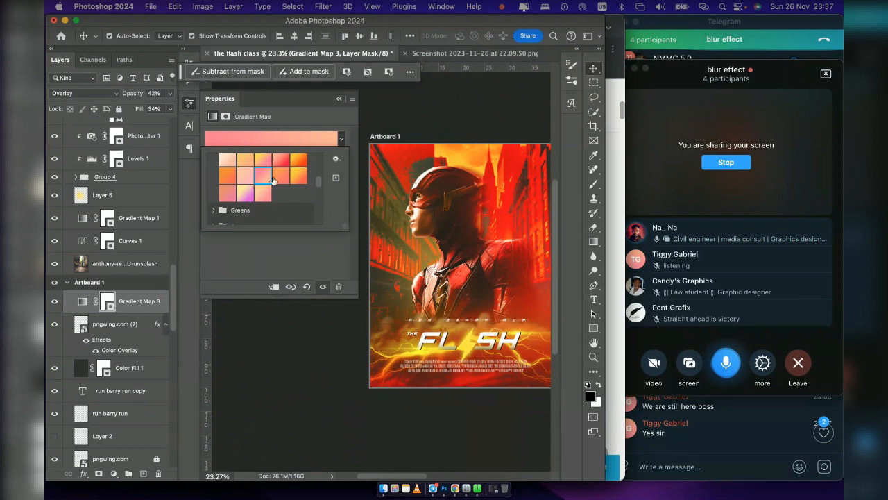
left_click(278, 180)
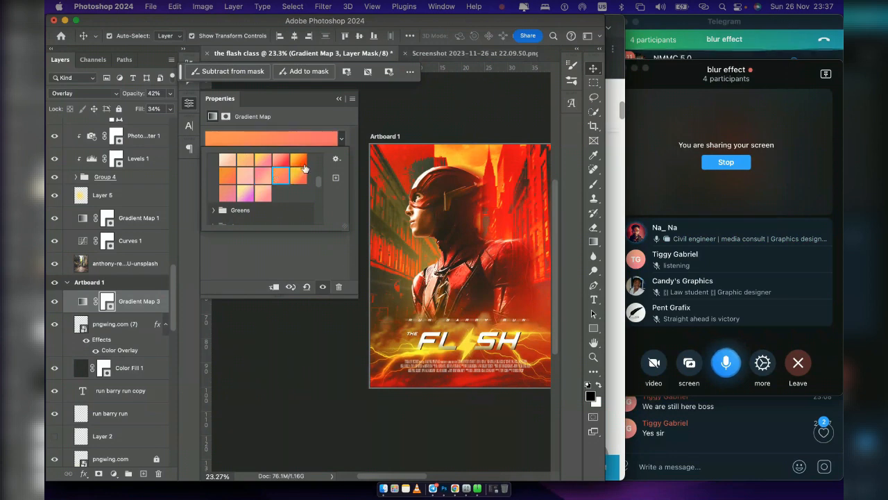
left_click(302, 163)
scroll(477, 340, "right", 2)
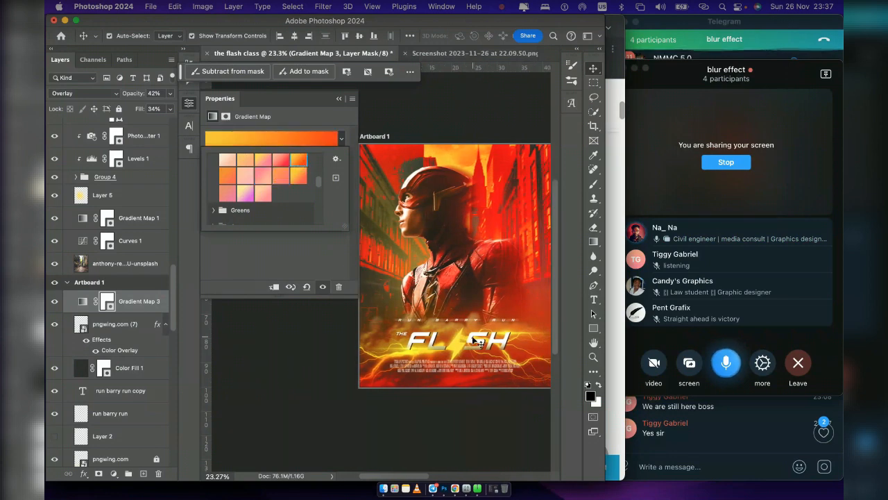
scroll(478, 341, "right", 10)
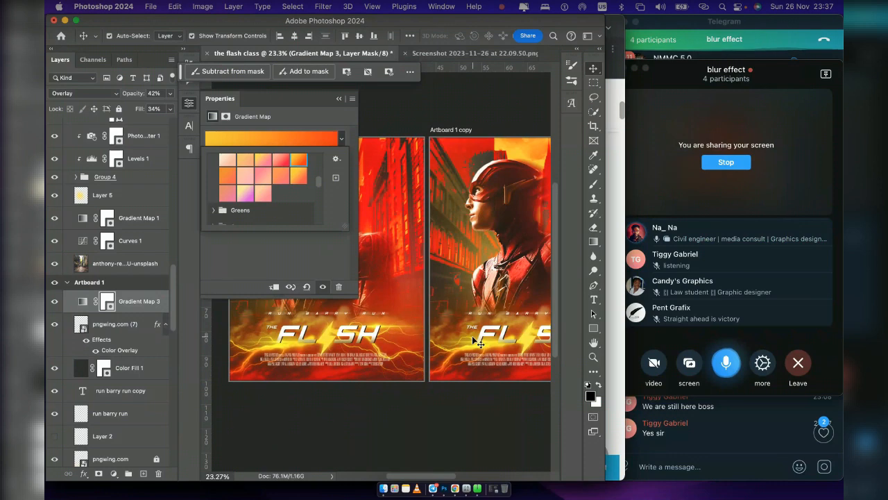
scroll(472, 335, "up", 5)
scroll(472, 335, "left", 5)
Change Artboard 1's Gradient Map to the red-to-purple-blue preset from the Reds group and compare both artboards
scroll(283, 179, "up", 3)
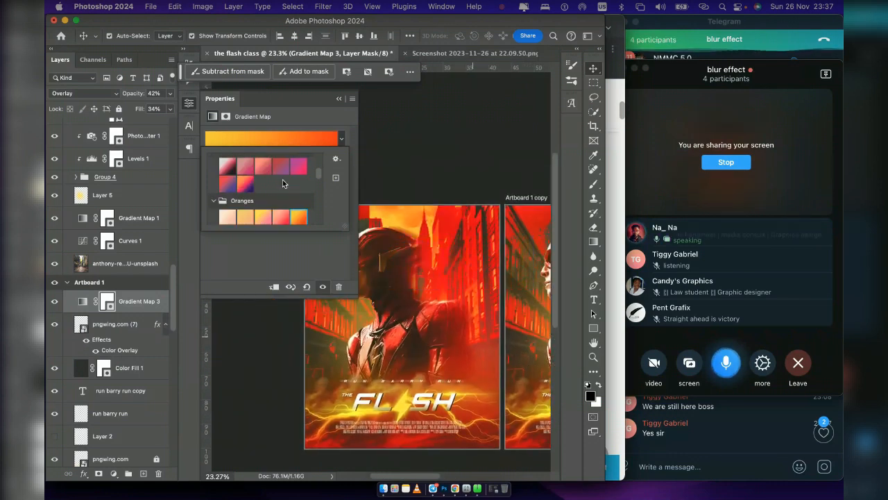
left_click(245, 183)
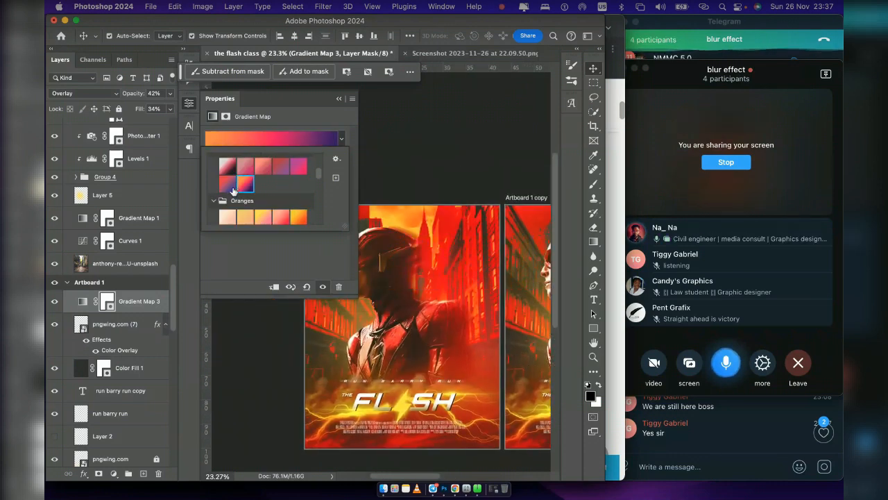
left_click(233, 189)
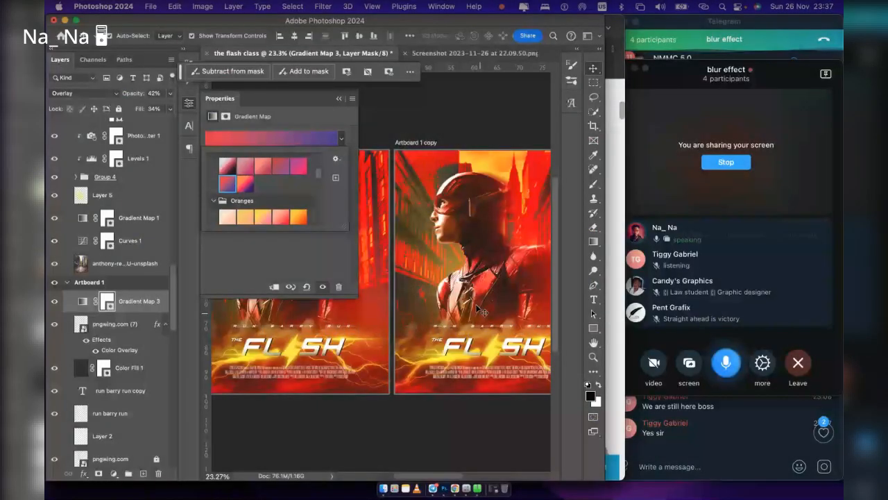
scroll(324, 167, "up", 3)
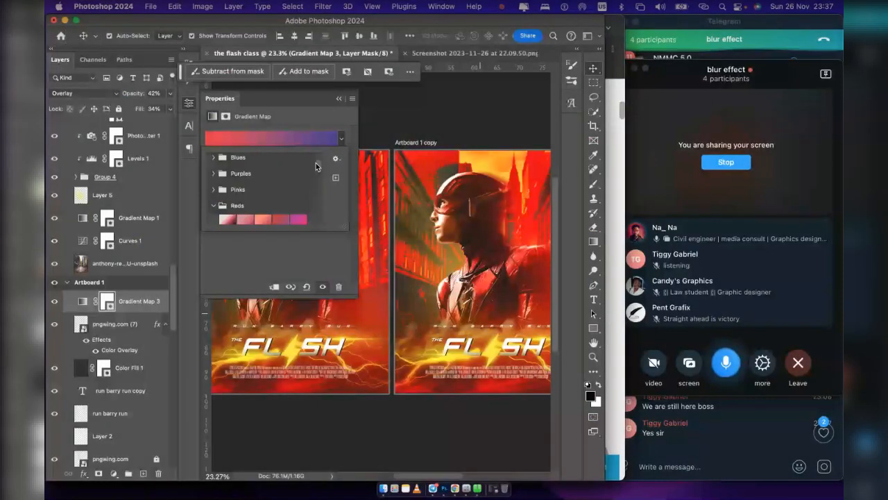
Add a Color Lookup adjustment above Artboard 1's Gradient Map with the Fuji ETERNA 250D Fuji 3510 LUT at 36% opacity
left_click(113, 474)
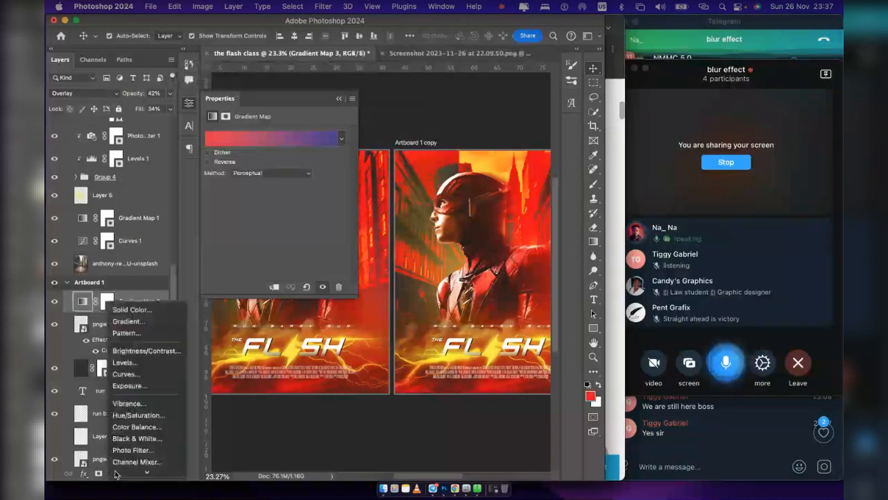
left_click(144, 404)
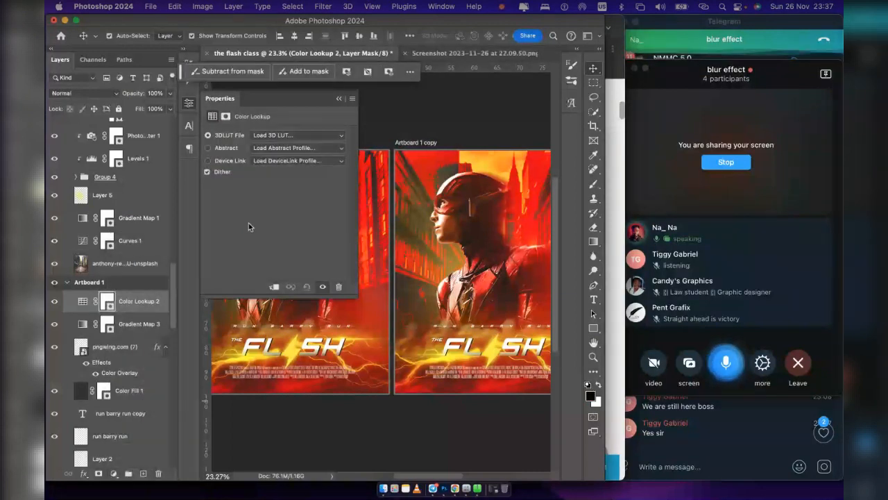
left_click(297, 134)
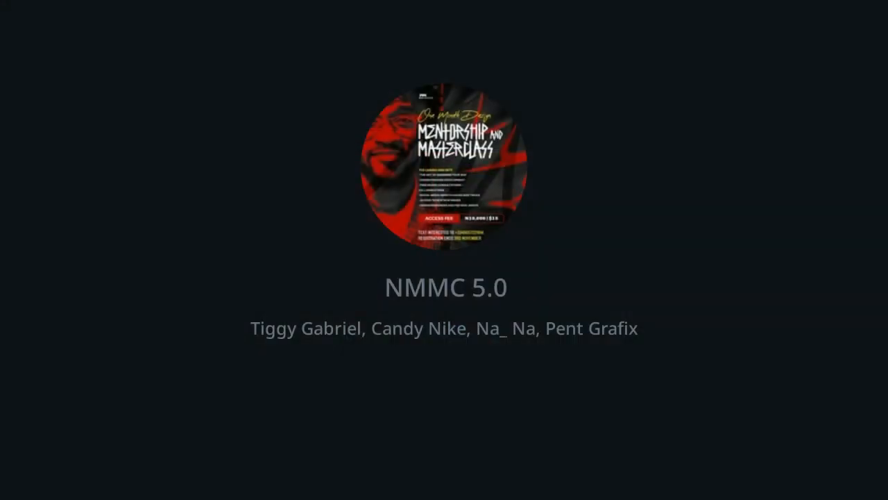
left_click(287, 190)
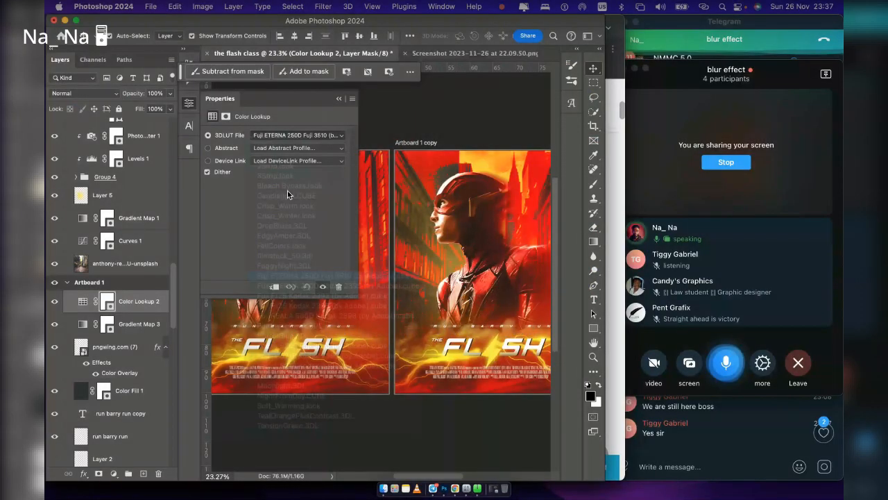
scroll(287, 190, "left", 5)
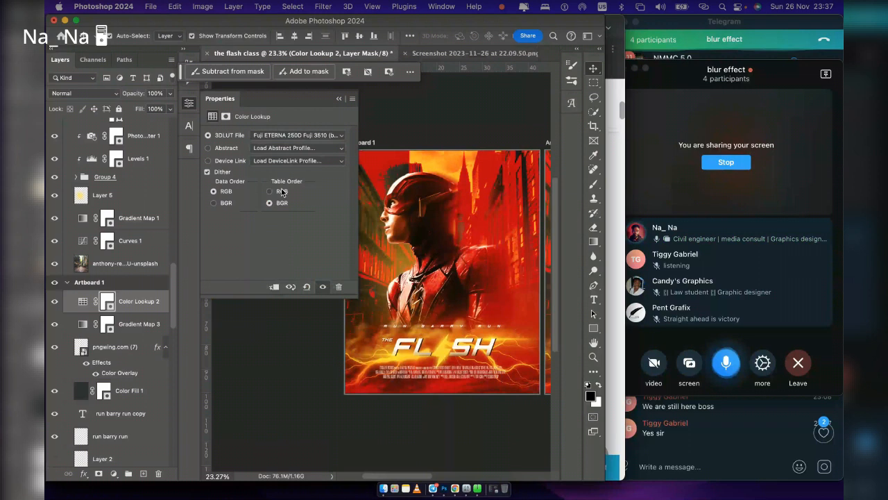
left_click_drag(144, 95, 104, 99)
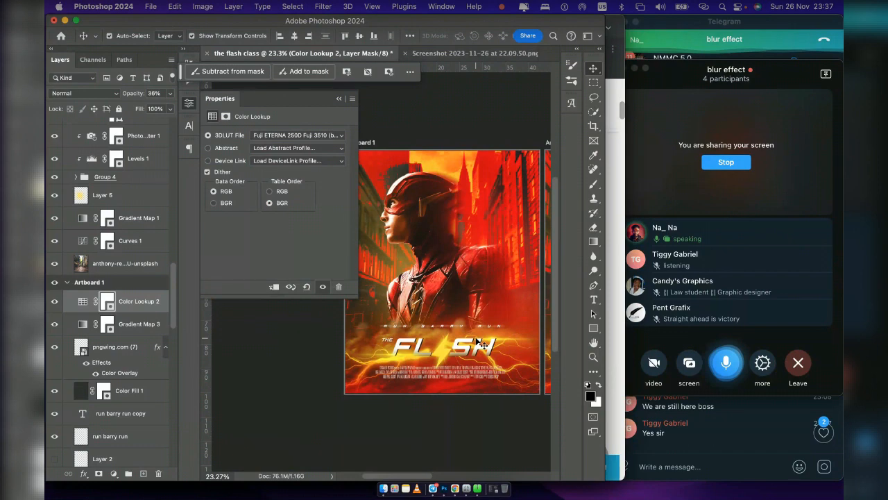
Add a second Color Lookup adjustment above Artboard 1's existing one, using the 2Strip.look 3D LUT
scroll(475, 340, "down", 4)
scroll(476, 340, "right", 3)
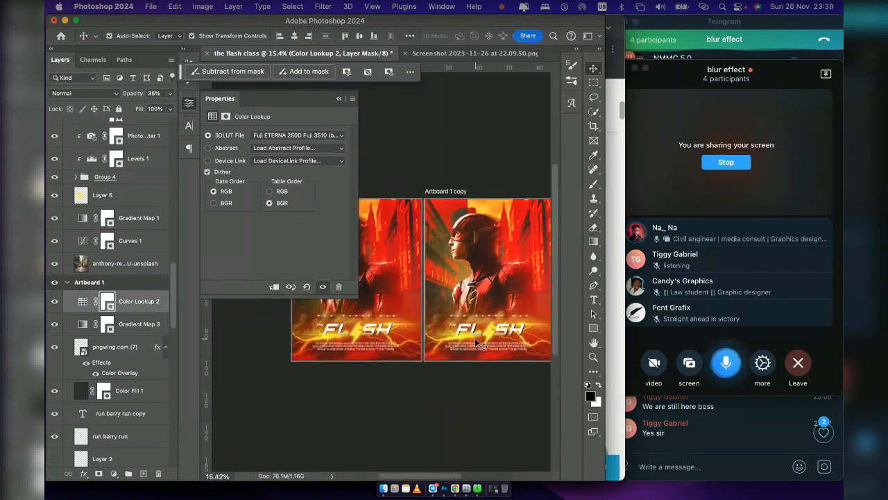
scroll(476, 344, "down", 2)
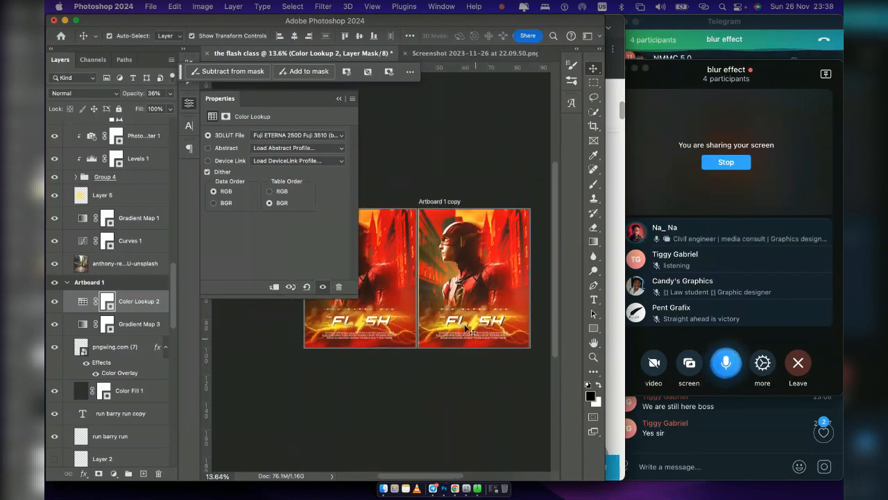
left_click(343, 98)
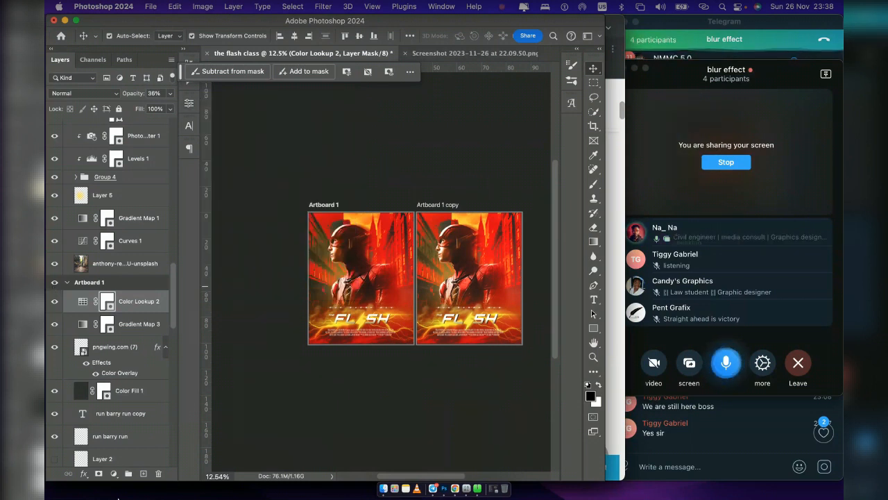
left_click(114, 474)
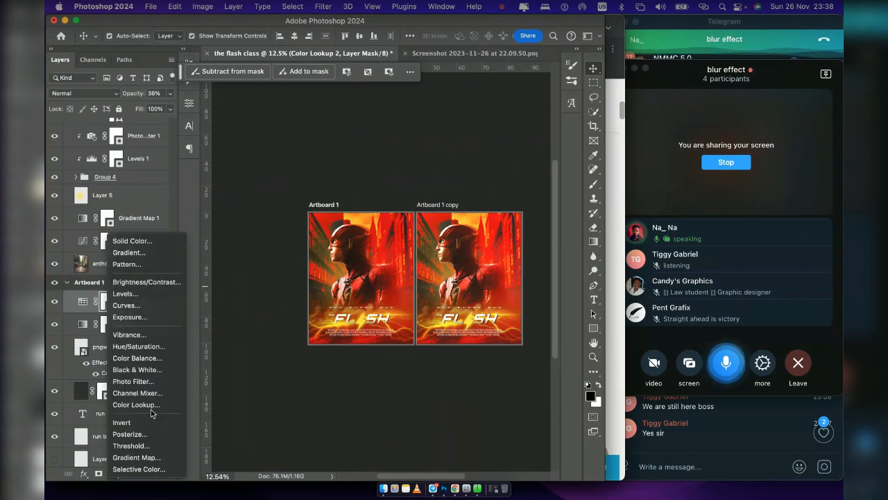
left_click(176, 91)
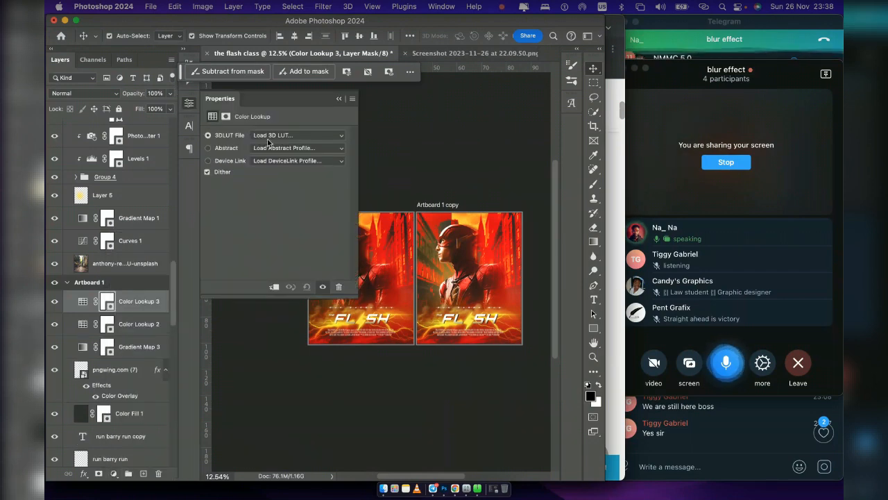
left_click(268, 139)
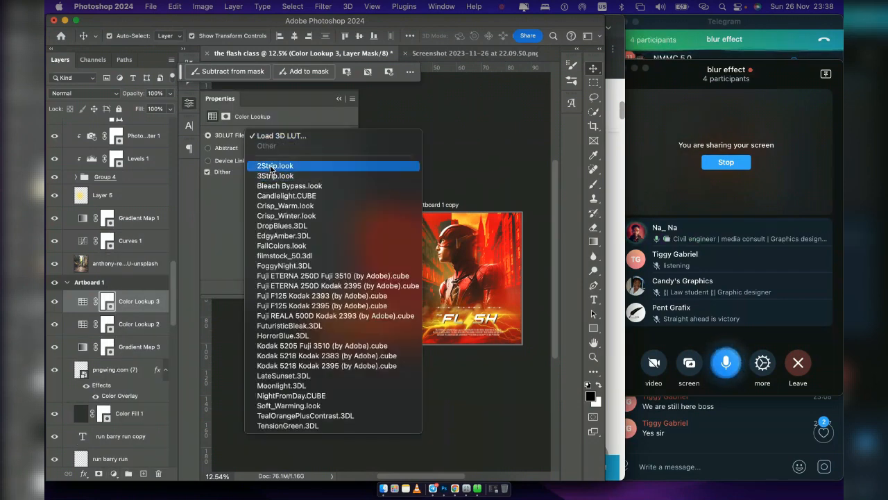
left_click(277, 166)
scroll(414, 316, "left", 4)
scroll(413, 316, "up", 2)
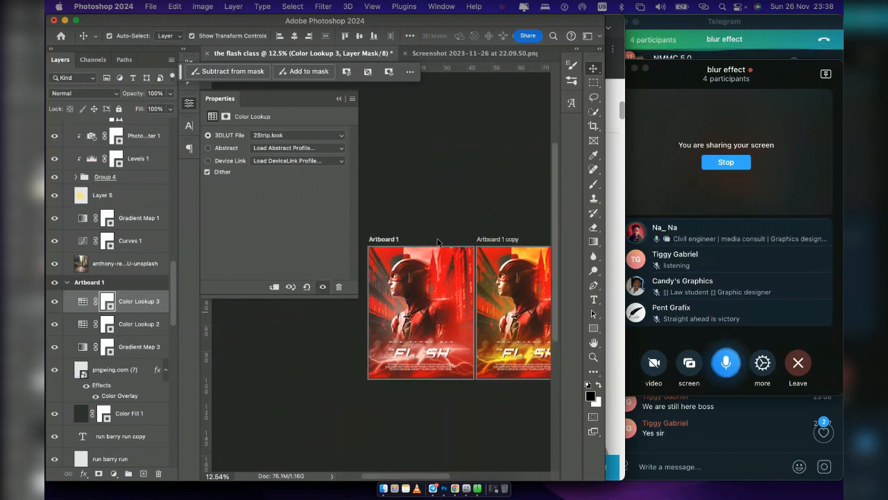
Set the 2Strip Color Lookup's opacity to 42% and compare Artboard 1 with its copy
scroll(444, 233, "up", 5)
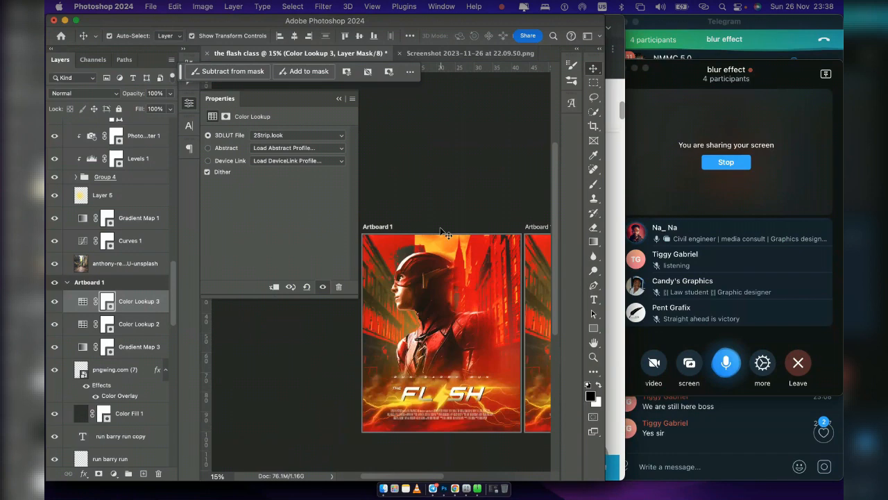
scroll(444, 235, "down", 4)
scroll(416, 250, "right", 2)
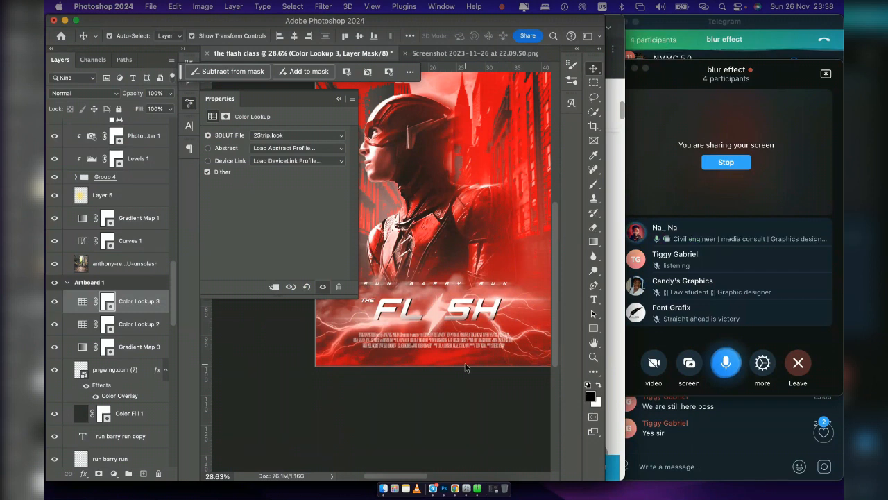
scroll(465, 368, "down", 1)
scroll(466, 367, "down", 2)
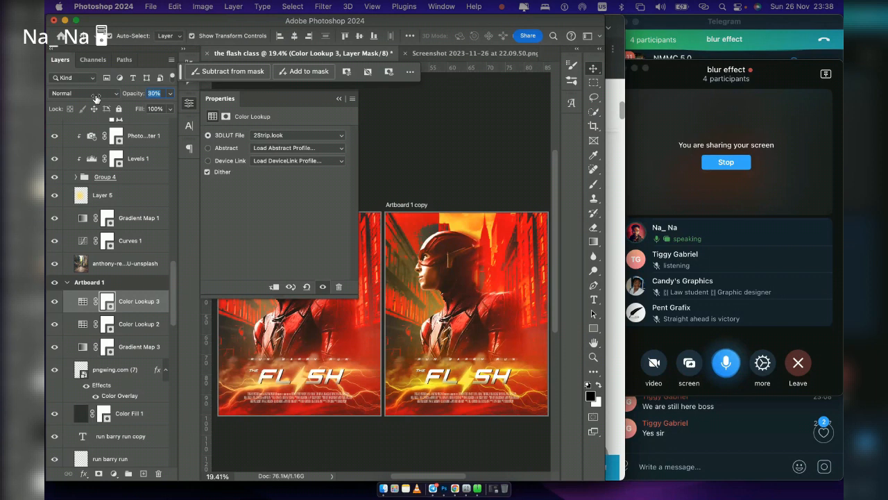
left_click_drag(96, 98, 103, 99)
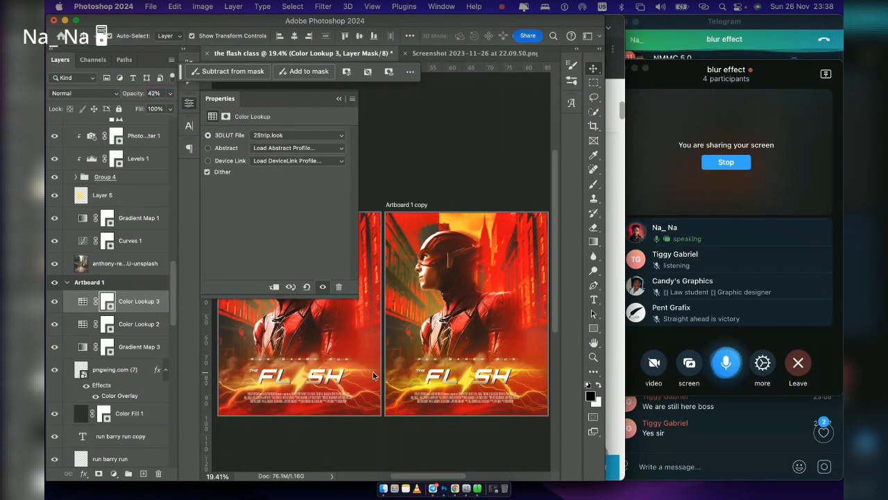
scroll(375, 377, "left", 5)
scroll(376, 376, "left", 1)
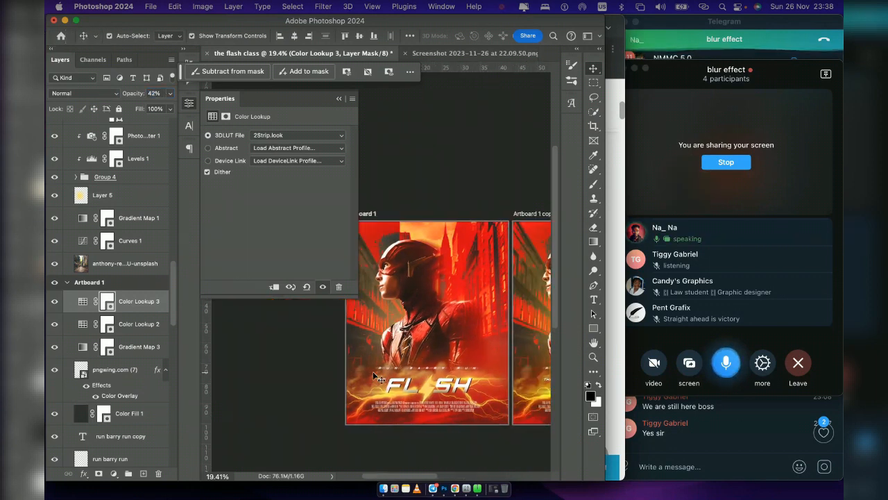
left_click(339, 98)
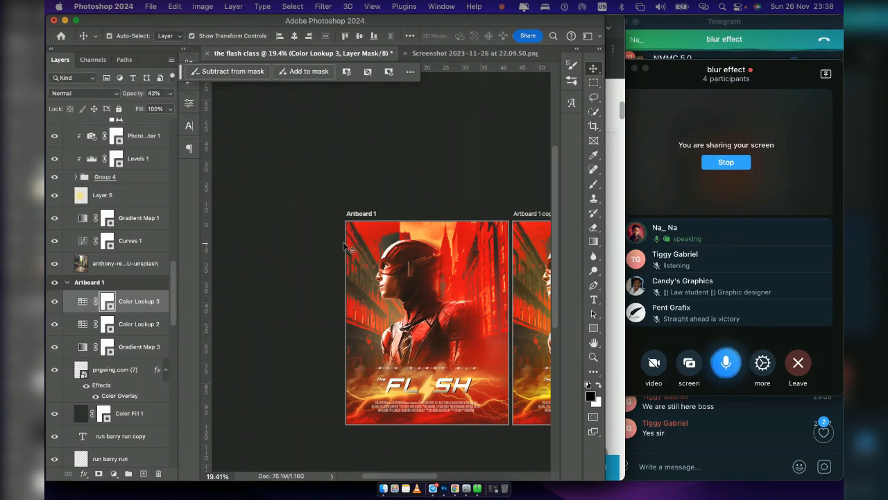
scroll(343, 241, "right", 5)
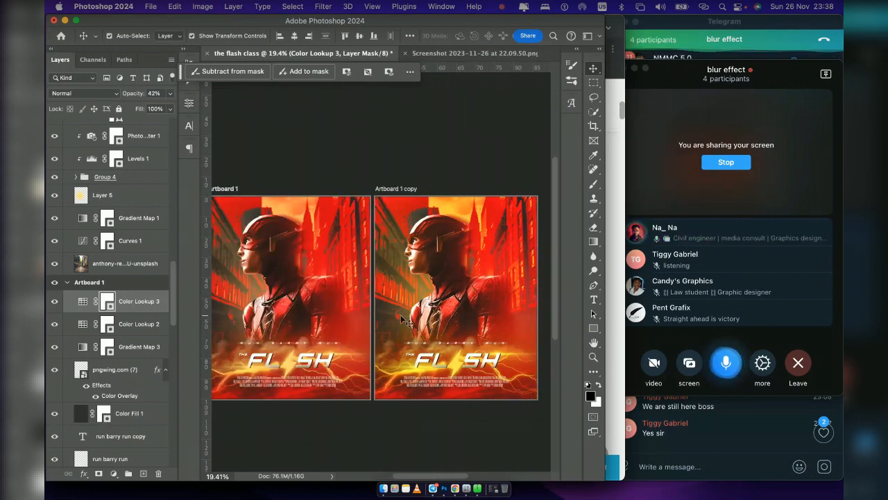
Select Artboard 1 copy and collapse the layer contents of both artboards
scroll(137, 194, "up", 10)
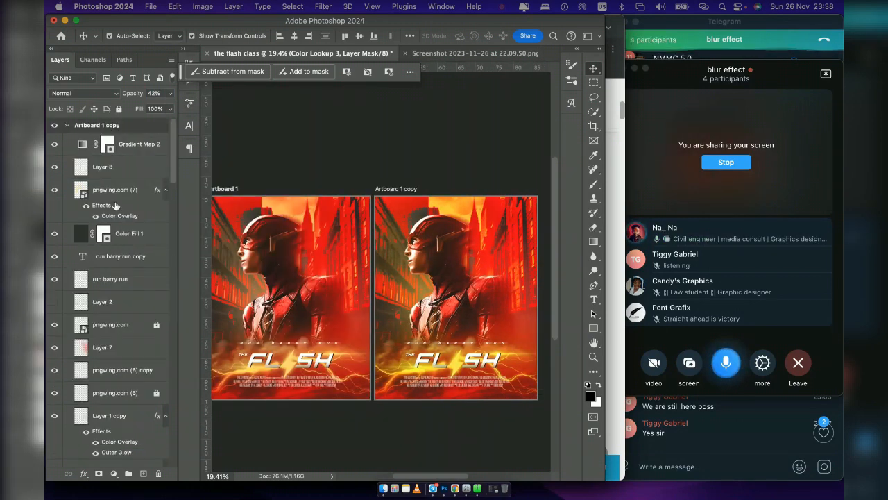
left_click(135, 130)
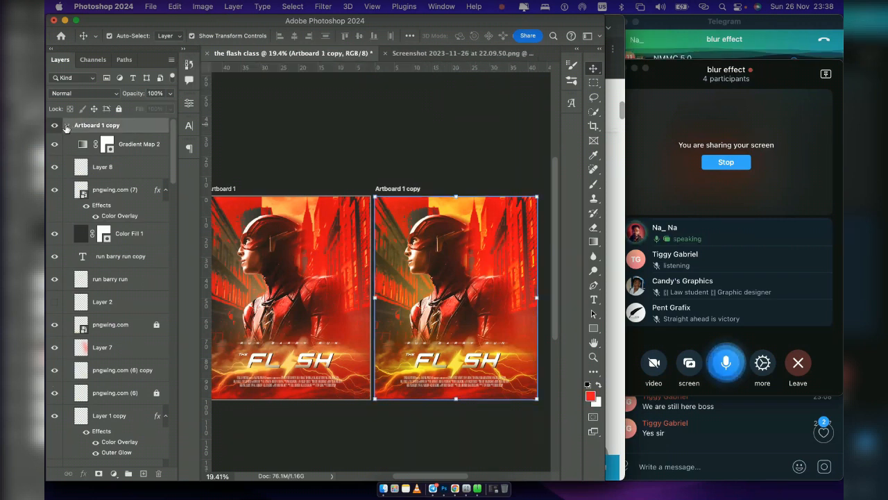
left_click(68, 125)
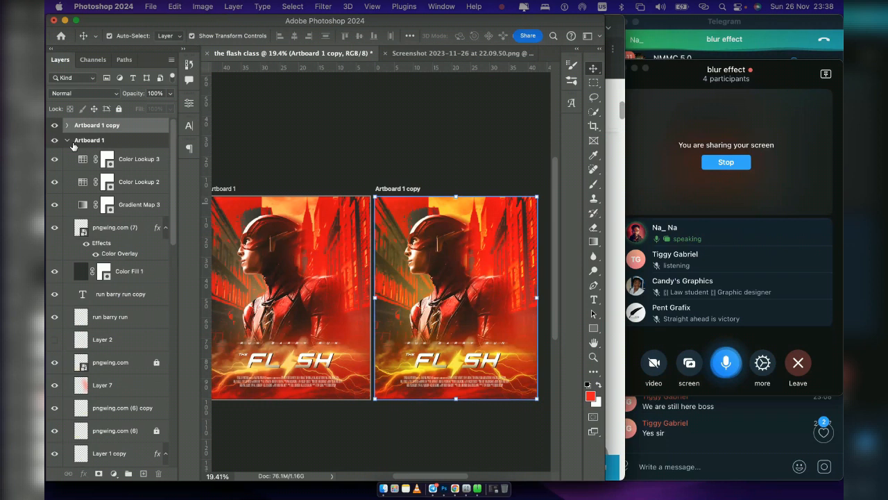
left_click(66, 140)
right_click(94, 131)
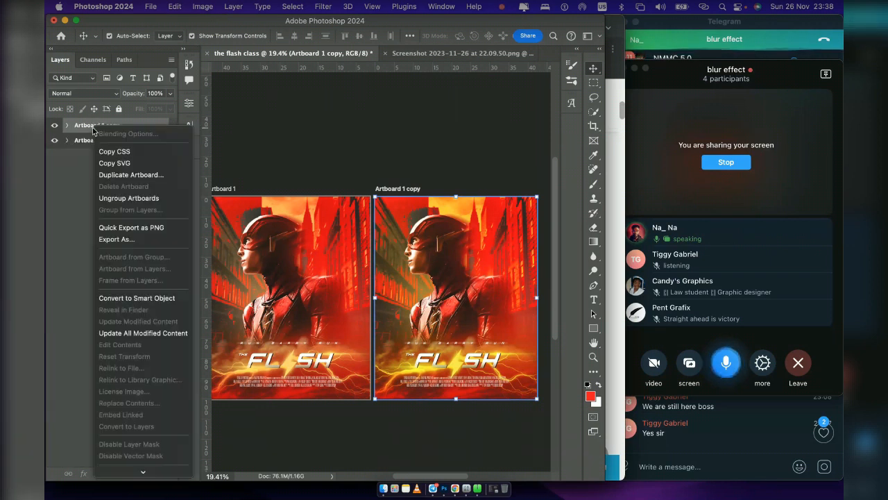
left_click(75, 391)
Add a Vibrance adjustment above both artboards with vibrance at +24 and check the posters
left_click(114, 473)
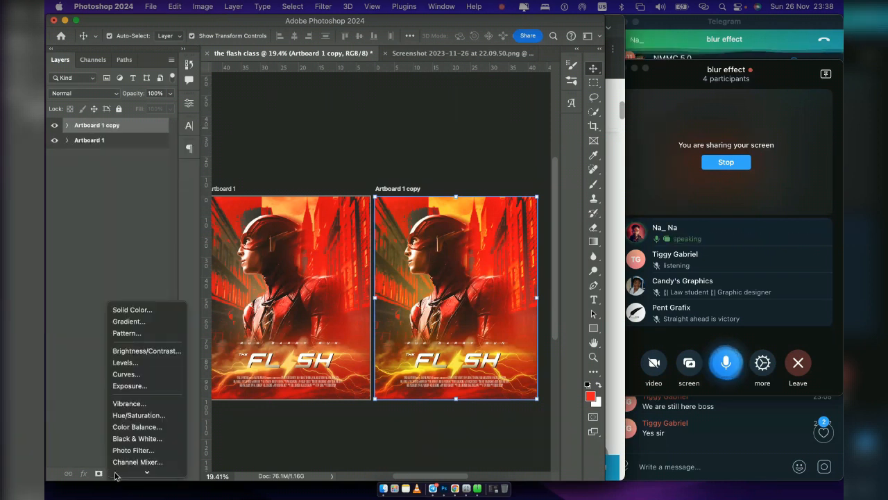
left_click(129, 404)
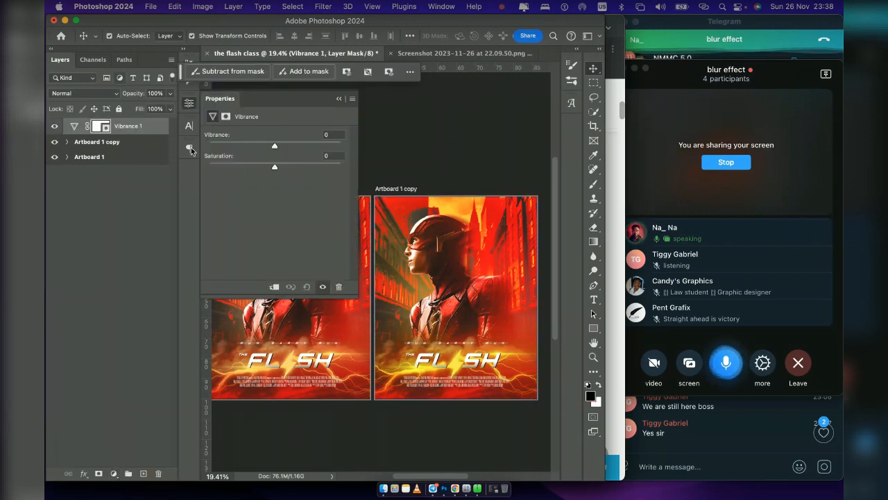
left_click_drag(276, 148, 290, 147)
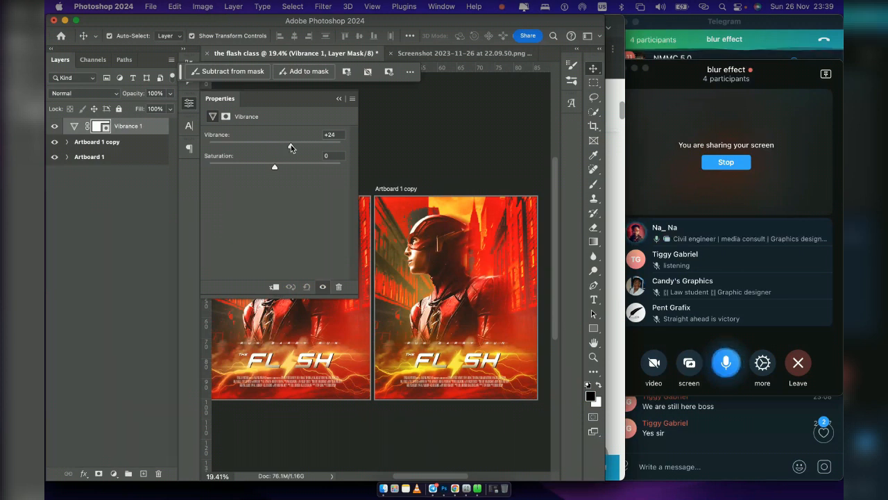
scroll(436, 298, "left", 1)
scroll(437, 299, "left", 3)
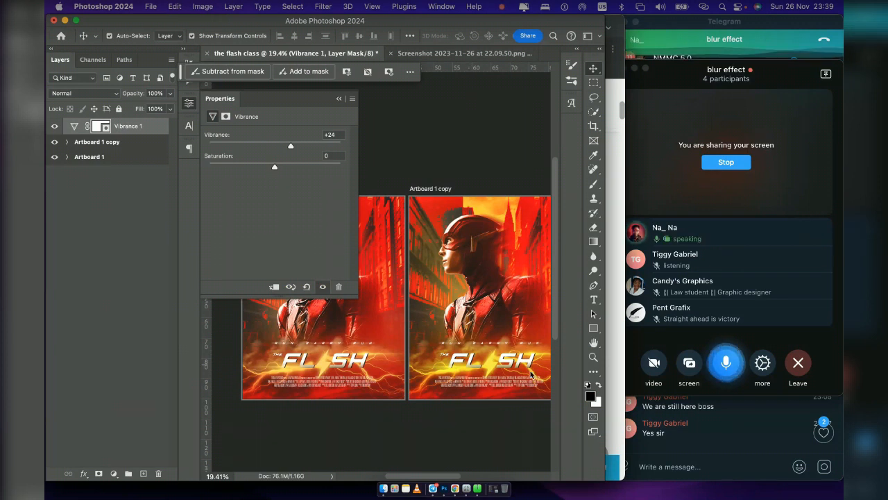
Lock Artboard 1 copy's Color Fill 1 layer, then group its THE, Fl sh copy and Fl sh text layers
left_click(478, 365)
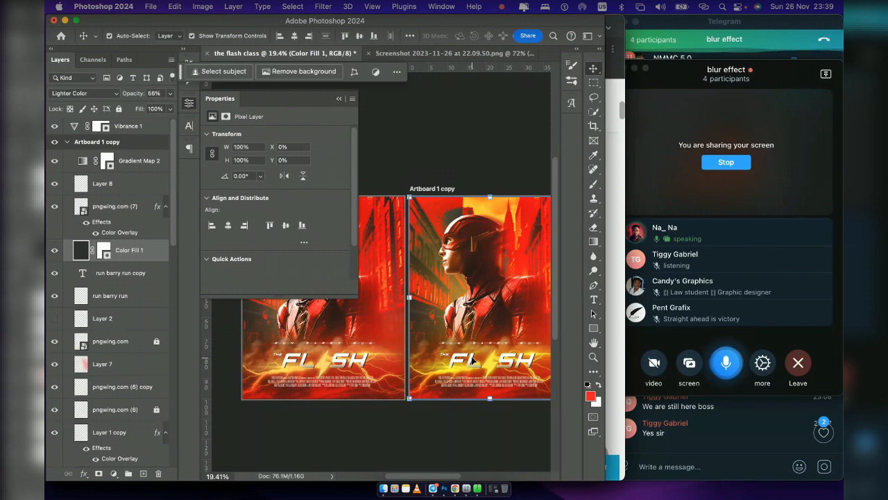
left_click(118, 108)
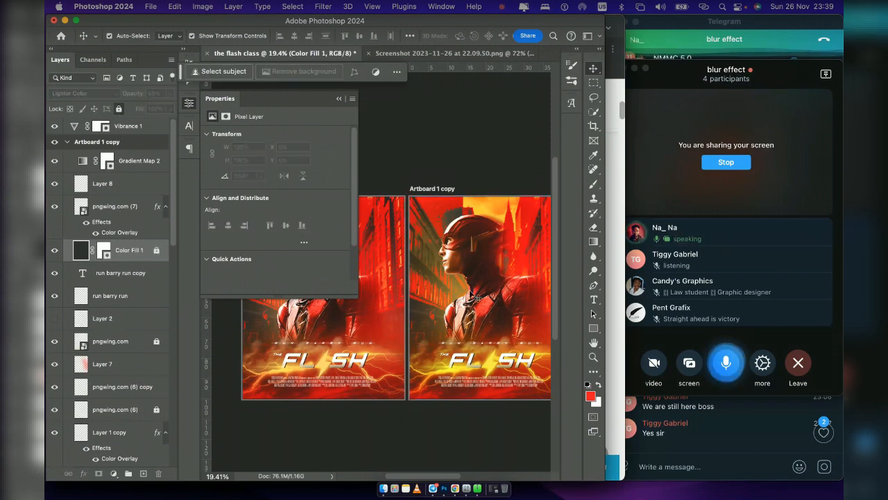
left_click(477, 365)
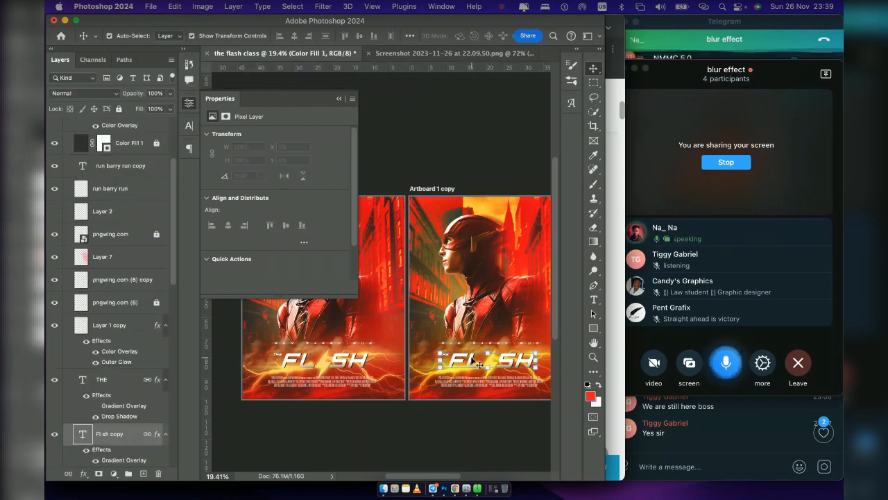
scroll(105, 326, "down", 3)
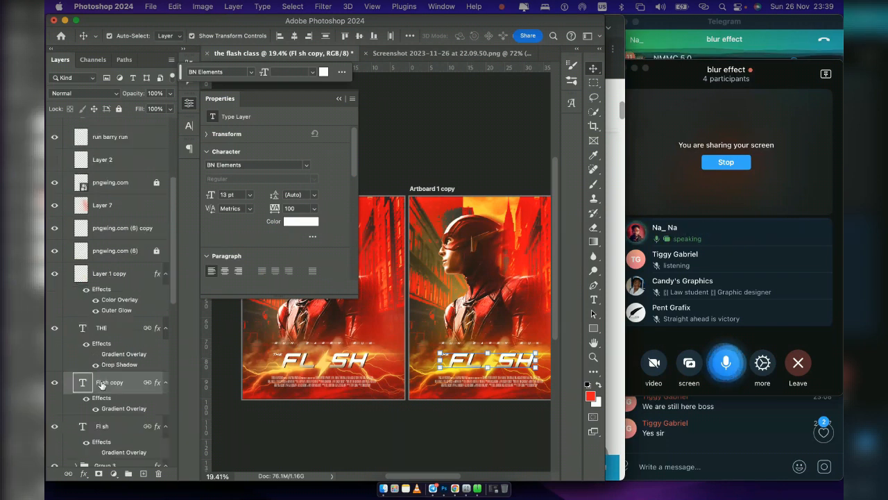
left_click(120, 287)
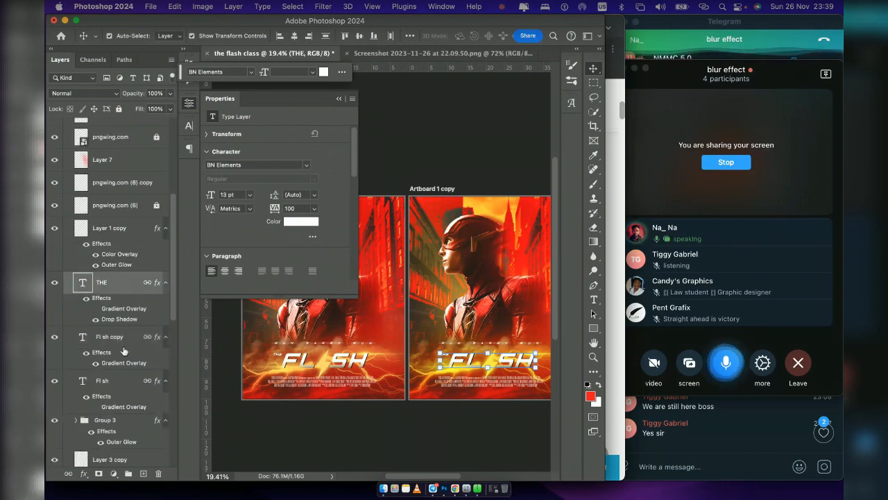
left_click(129, 381, "shift")
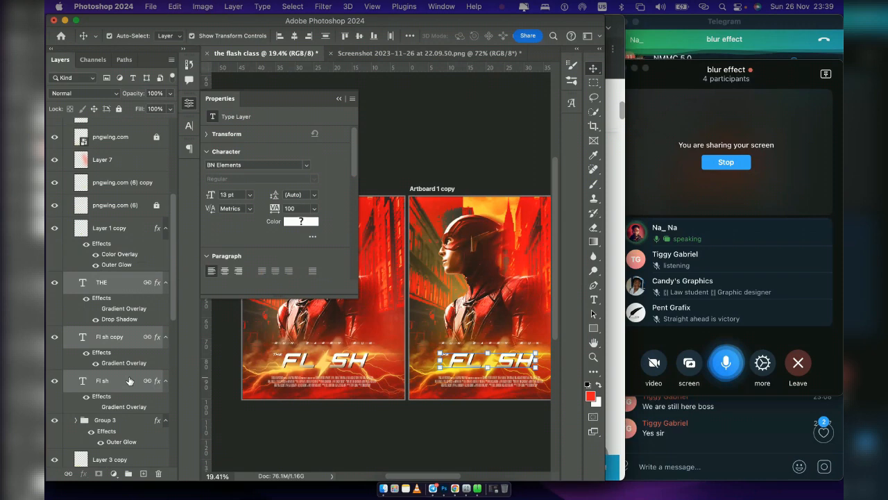
key("super+g")
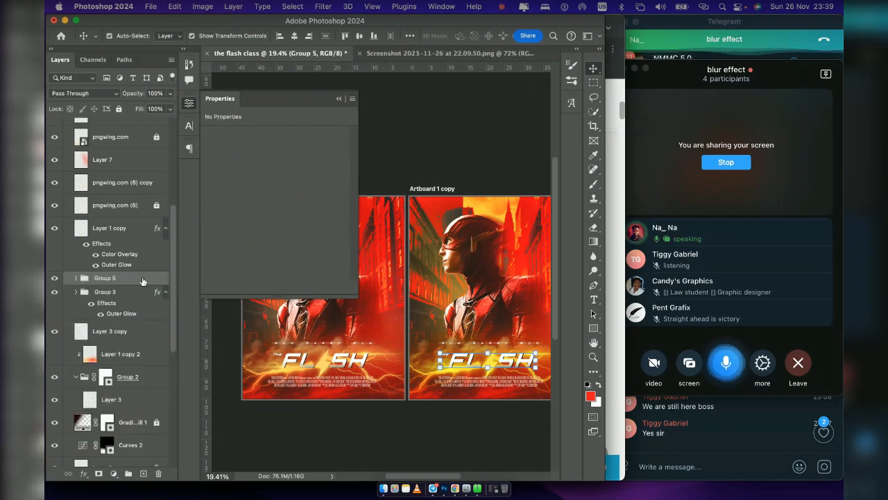
Add a dark grey Multiply drop shadow to the grouped title text with 25 px distance and 24% spread
double_click(142, 279)
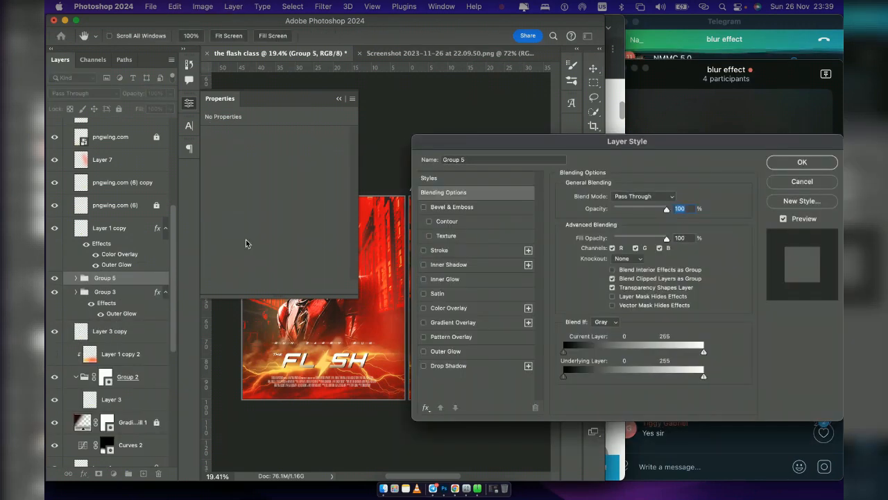
left_click(437, 366)
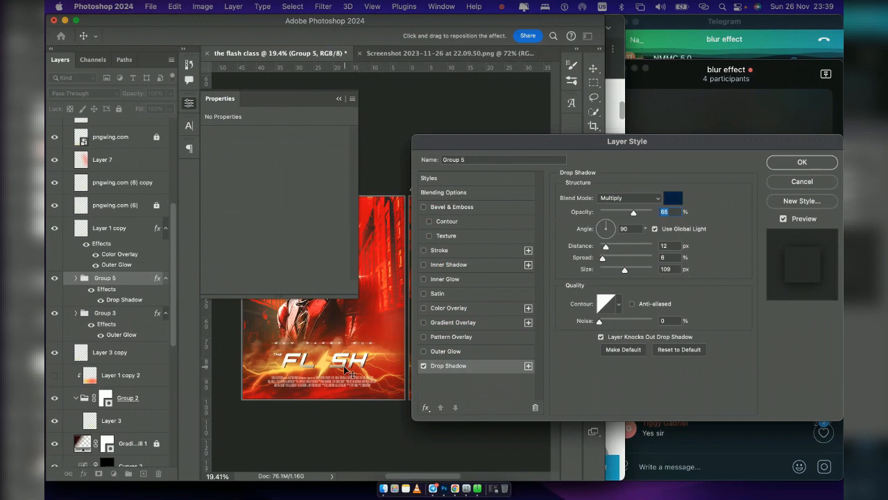
scroll(345, 372, "right", 3)
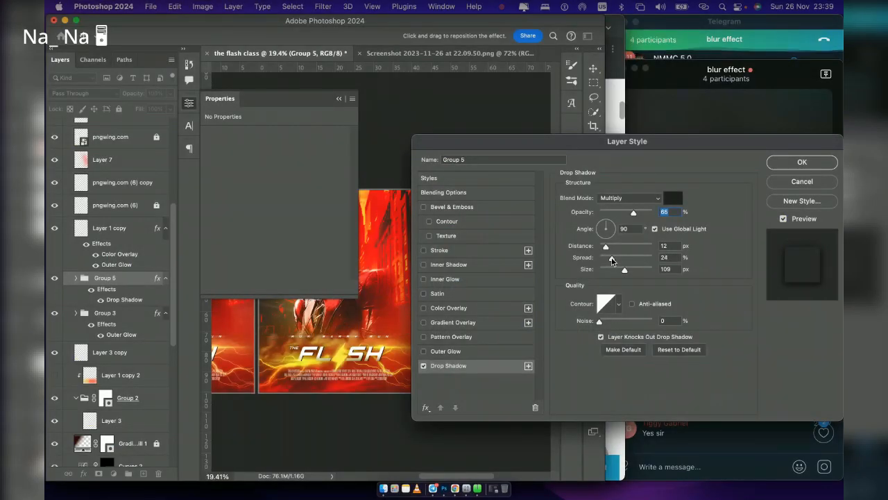
left_click_drag(604, 247, 613, 247)
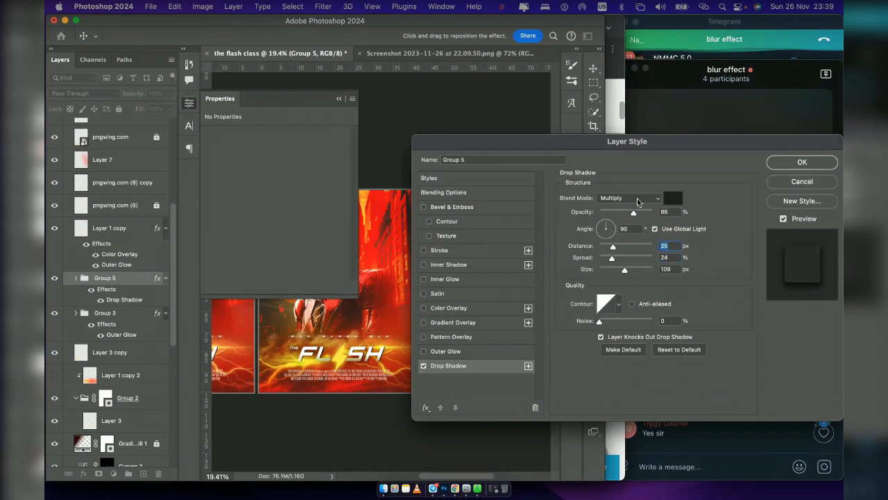
Change the title group's drop shadow colour to dark red 670305 and switch the shadow off to compare
left_click(672, 200)
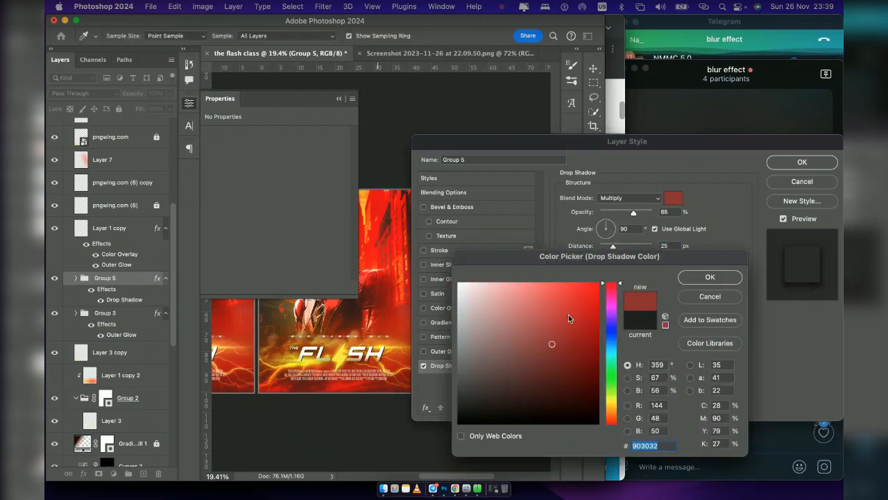
left_click(577, 364)
left_click(595, 366)
left_click(595, 367)
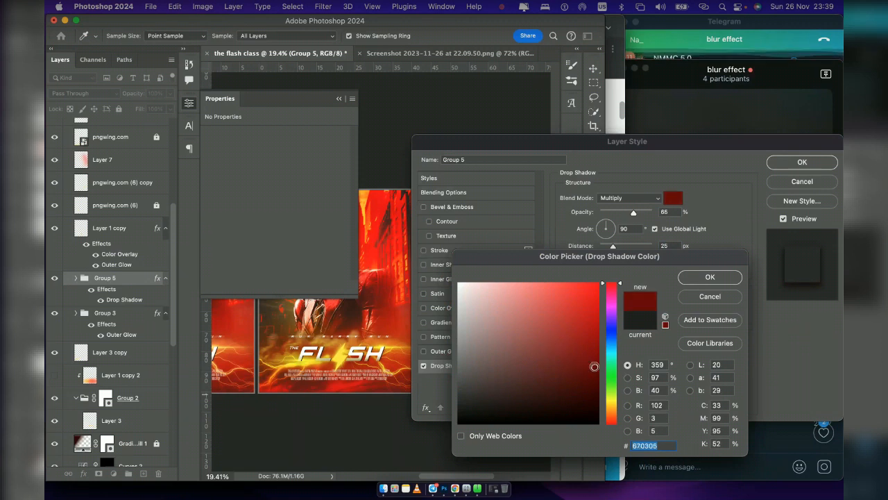
left_click(687, 278)
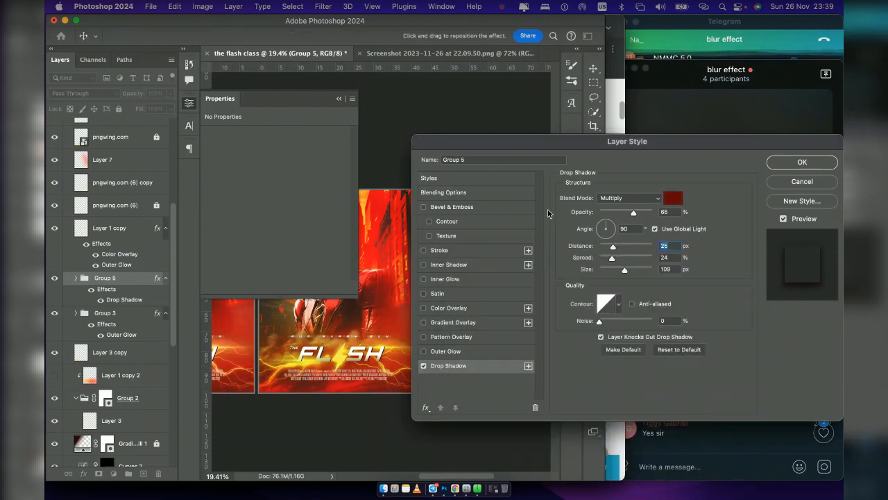
left_click(423, 366)
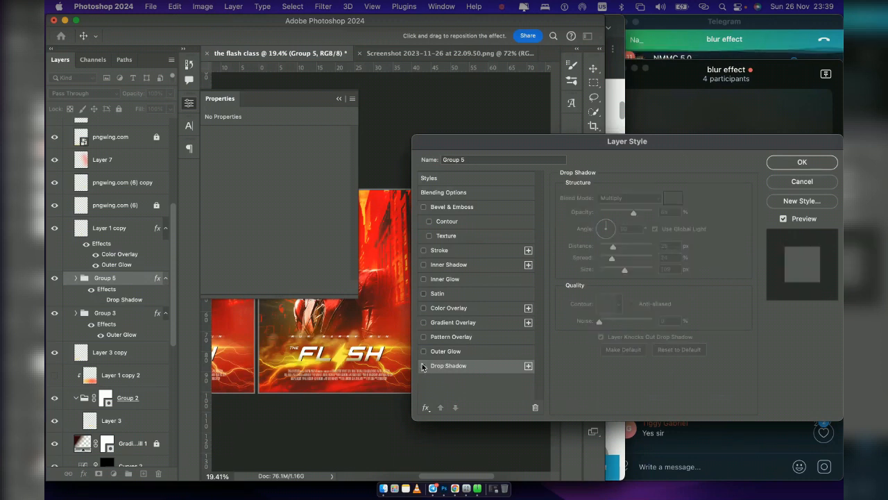